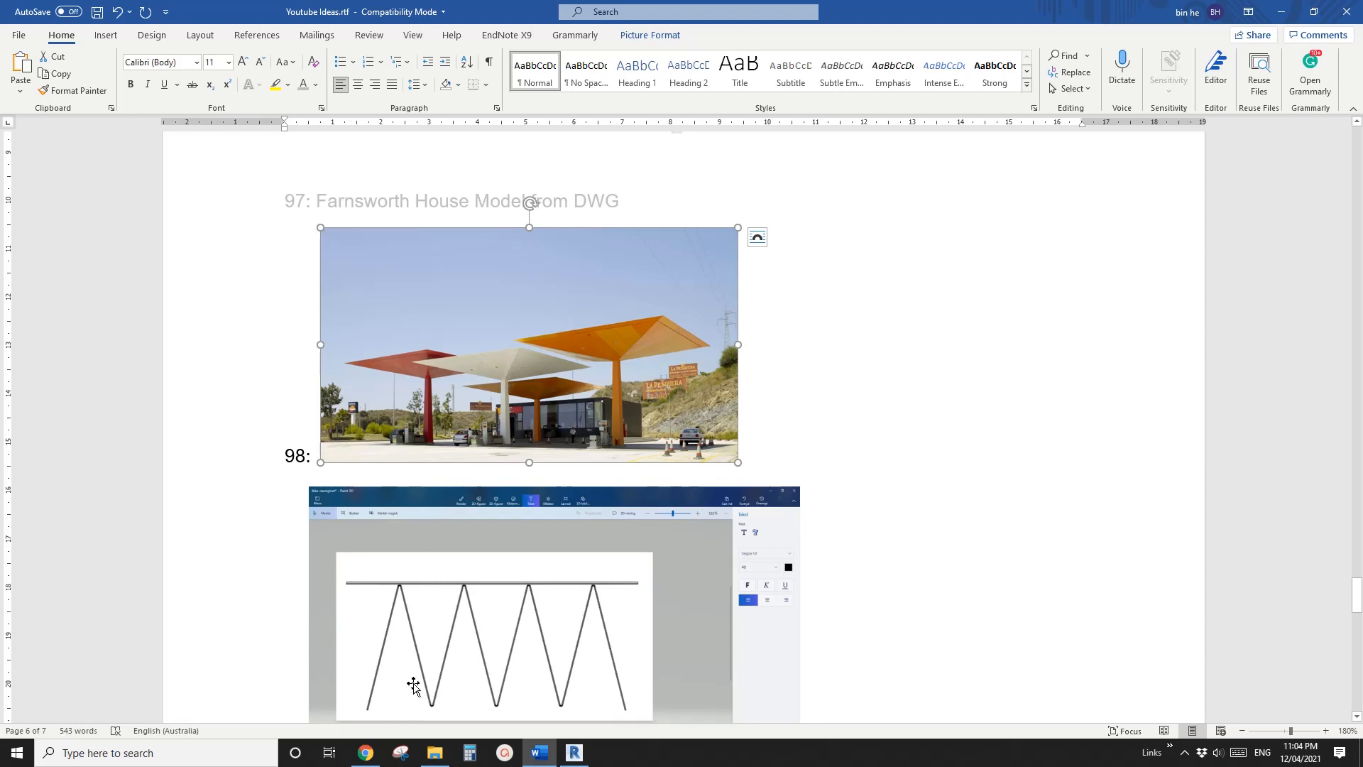
Switch to Revit and create a new family from the Metric Generic Model.rft template
{"action": "left_click", "coordinate": [575, 752]}
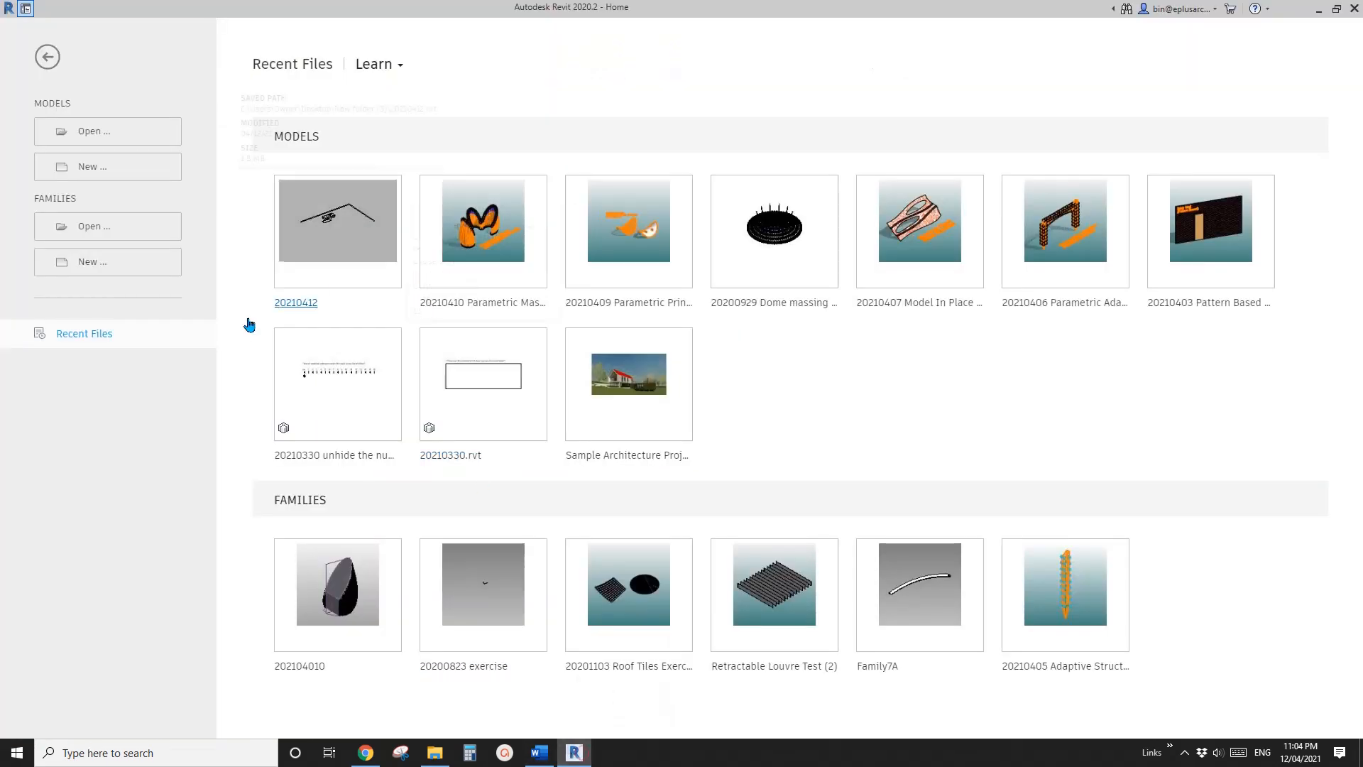
{"action": "left_click", "coordinate": [112, 264]}
{"action": "left_click", "coordinate": [754, 349]}
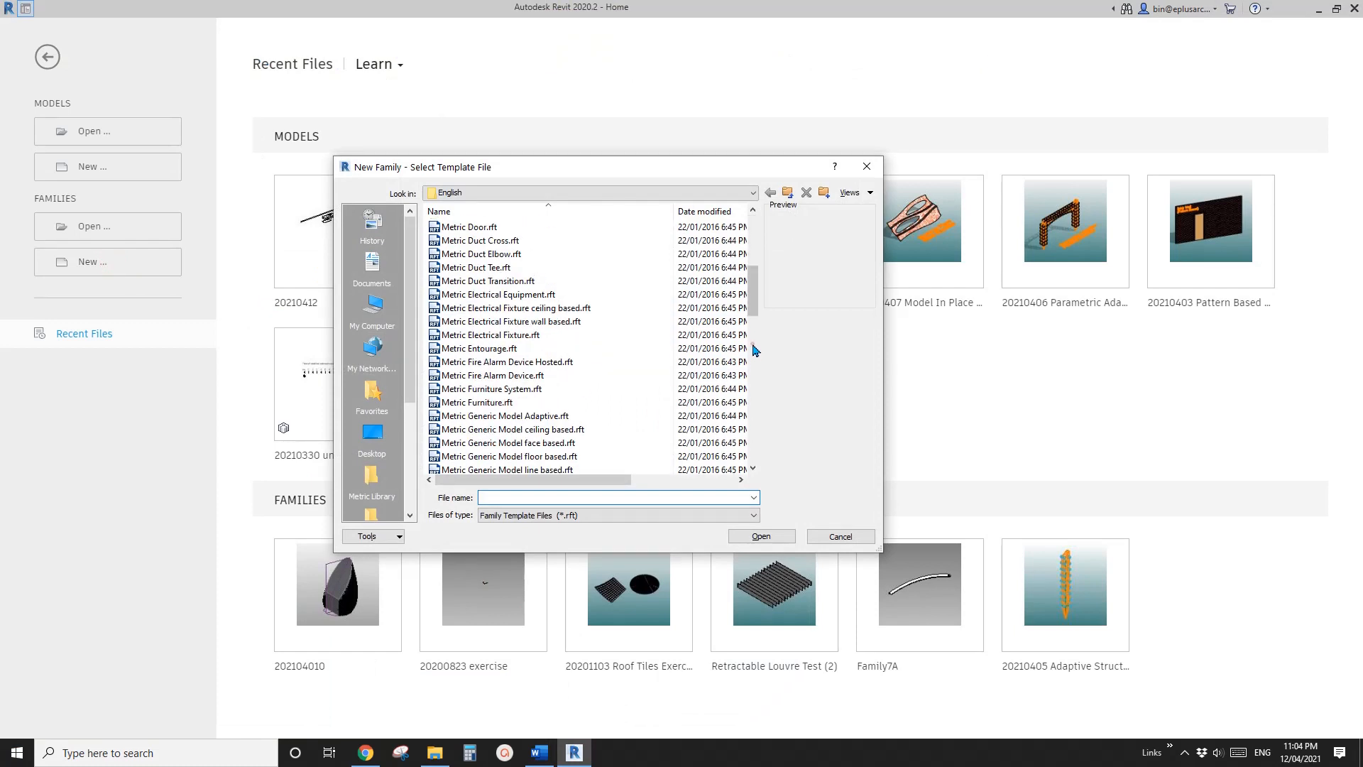
{"action": "left_click", "coordinate": [561, 415]}
{"action": "scroll", "coordinate": [551, 426], "scroll_direction": "down", "scroll_amount": 2}
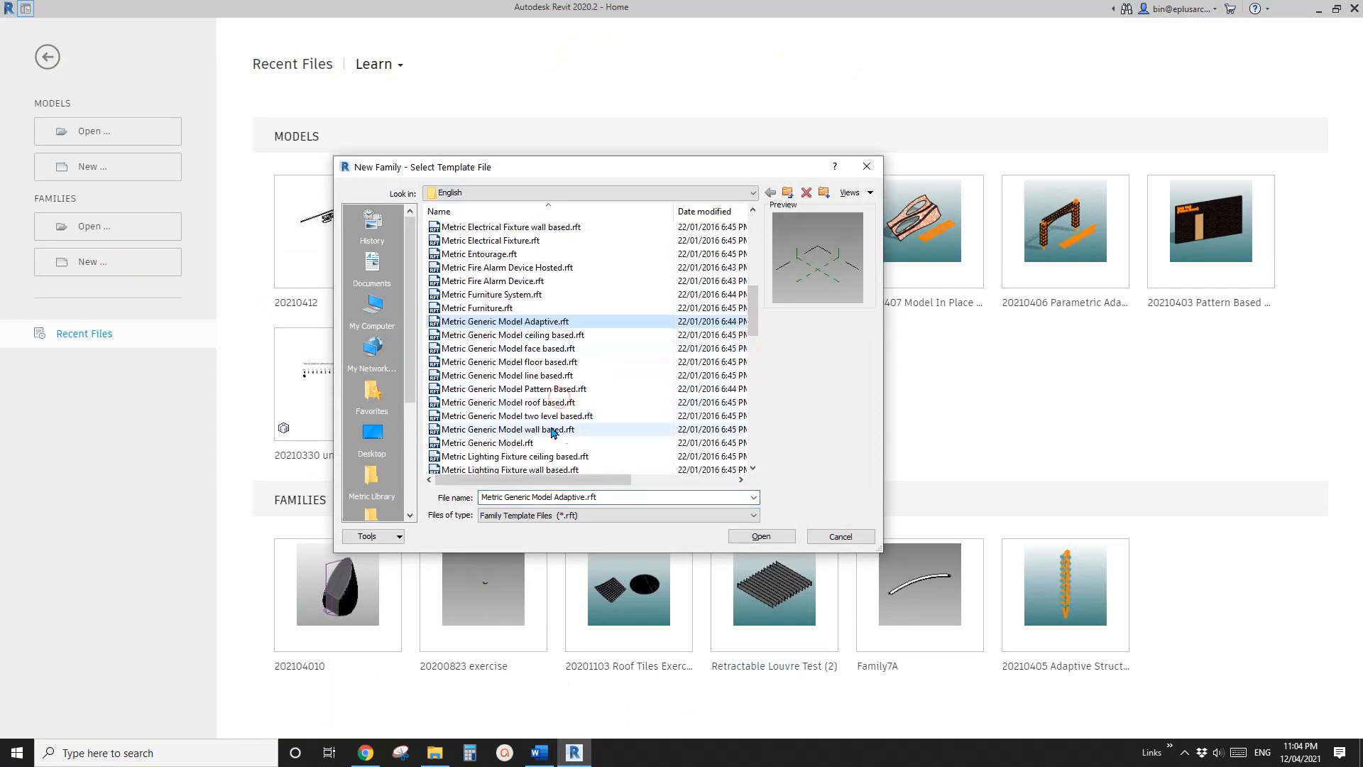
{"action": "left_click", "coordinate": [527, 443]}
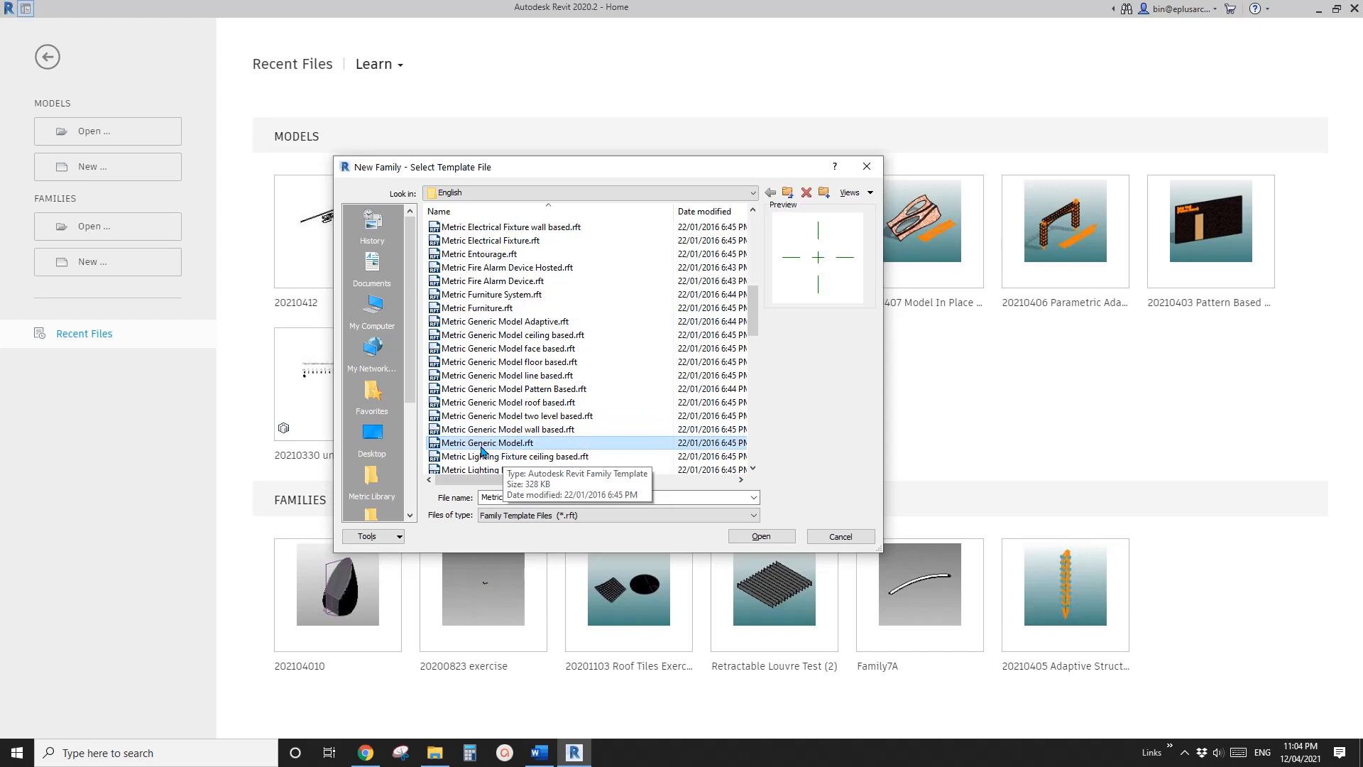
{"action": "left_click", "coordinate": [784, 537]}
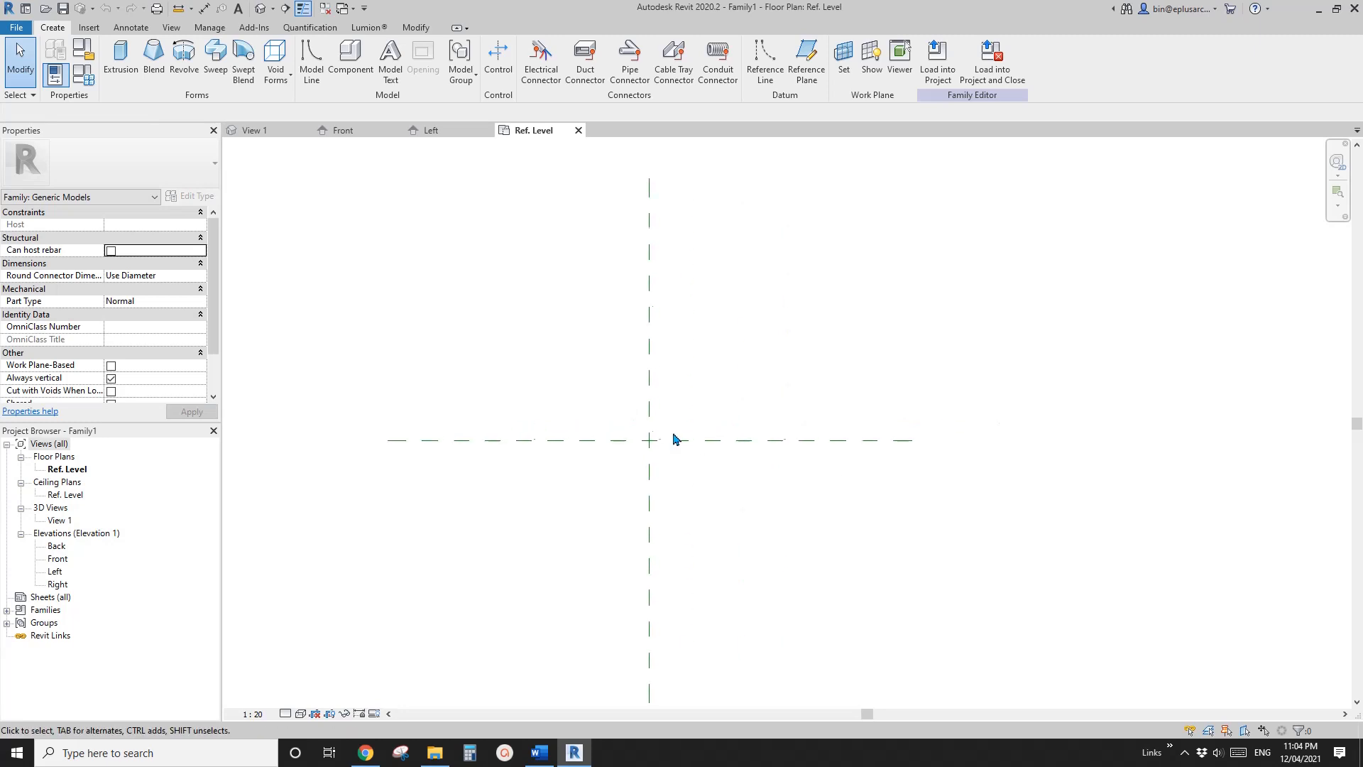
Draw two vertical reference planes about 305 mm apart and two horizontal ones about 508 mm apart around the centre planes
{"action": "key", "text": "r"}
{"action": "key", "text": "p"}
{"action": "left_click", "coordinate": [623, 511]}
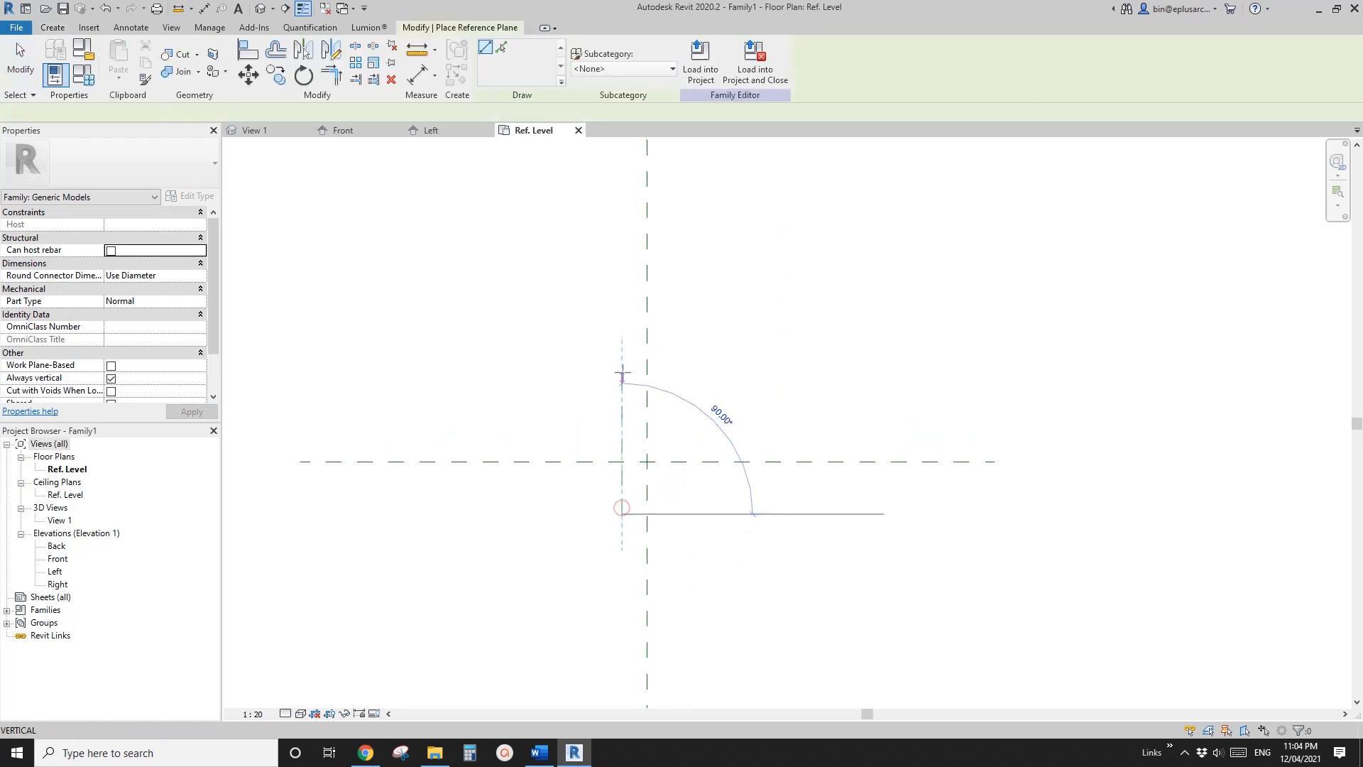
{"action": "left_click", "coordinate": [623, 372]}
{"action": "left_click", "coordinate": [675, 513]}
{"action": "left_click", "coordinate": [675, 377]}
{"action": "left_click", "coordinate": [739, 404]}
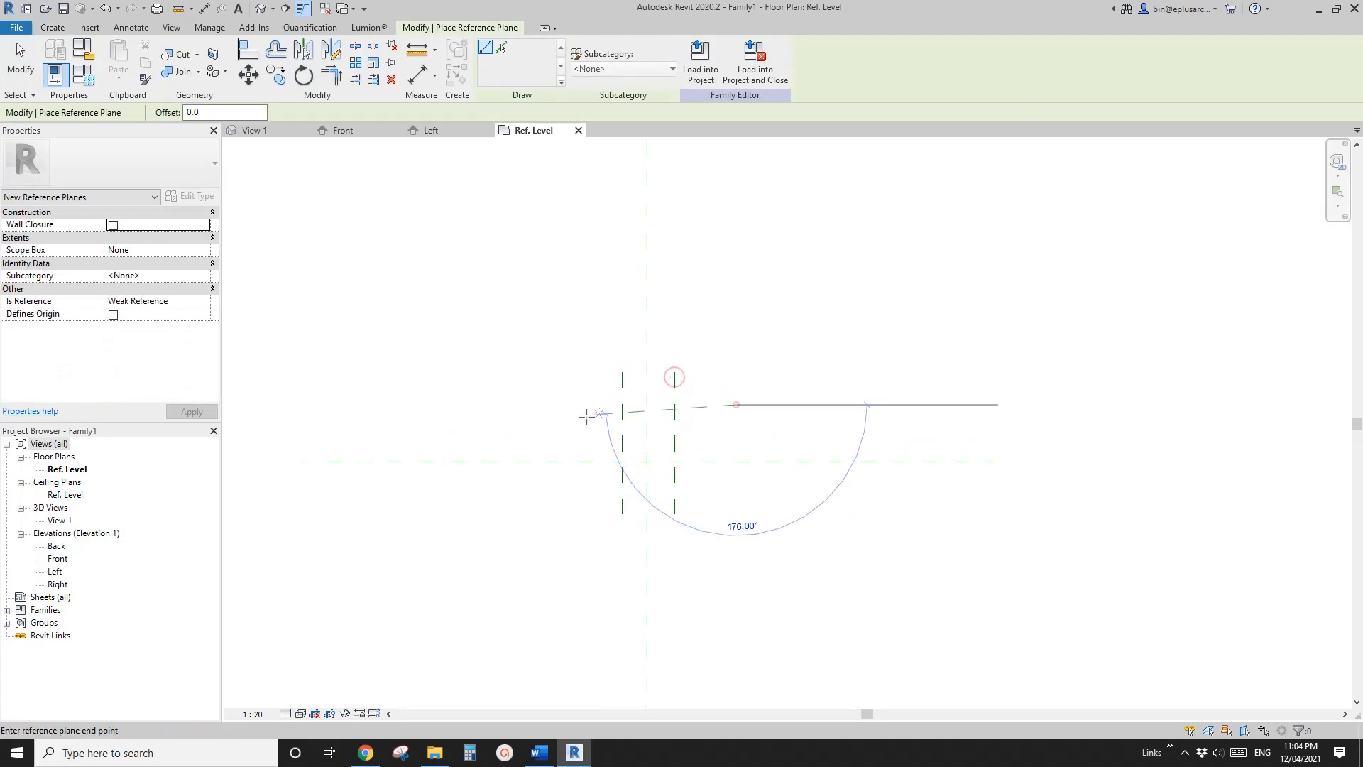
{"action": "left_click", "coordinate": [564, 404]}
{"action": "left_click", "coordinate": [723, 492]}
{"action": "left_click", "coordinate": [572, 494]}
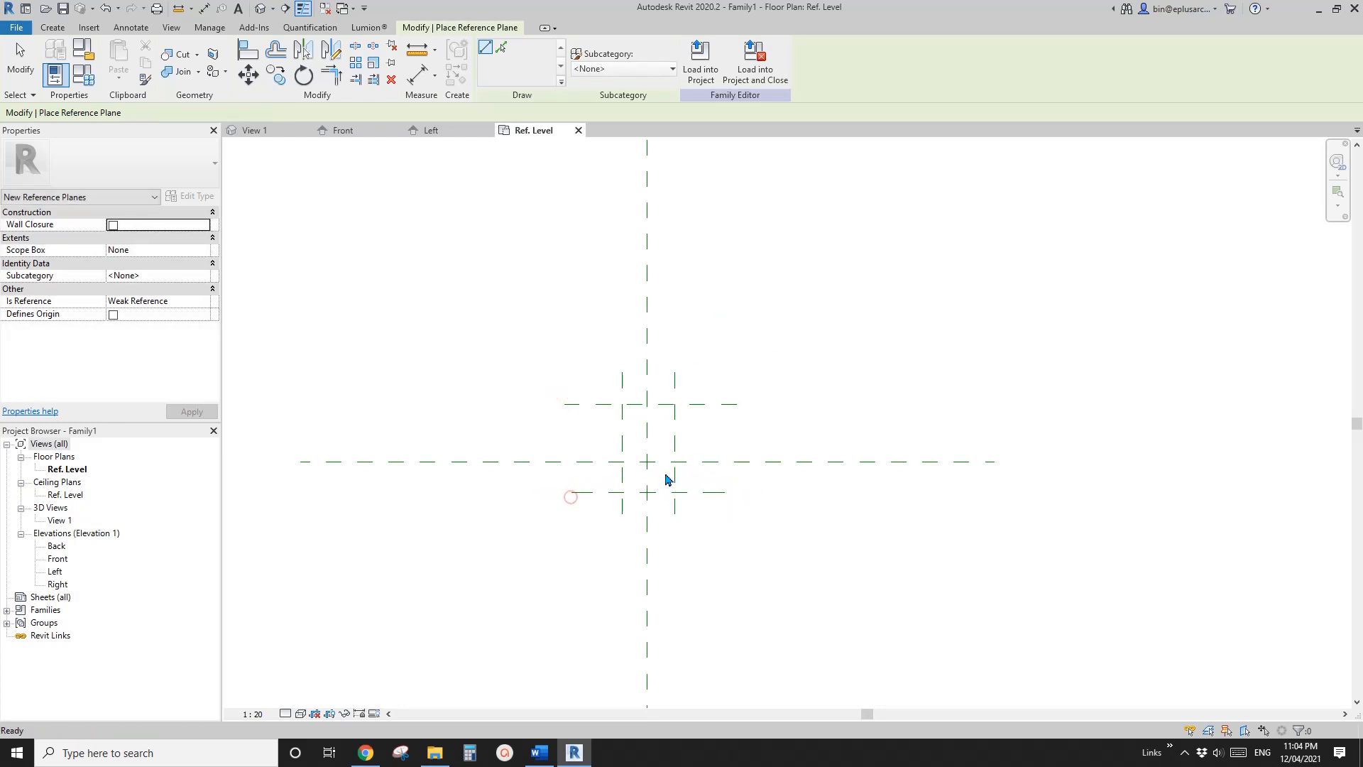
{"action": "key", "text": "Escape"}
Add overall aligned dimensions between the two new horizontal reference planes and between the two new vertical ones
{"action": "key", "text": "d"}
{"action": "key", "text": "i"}
{"action": "left_click", "coordinate": [720, 413]}
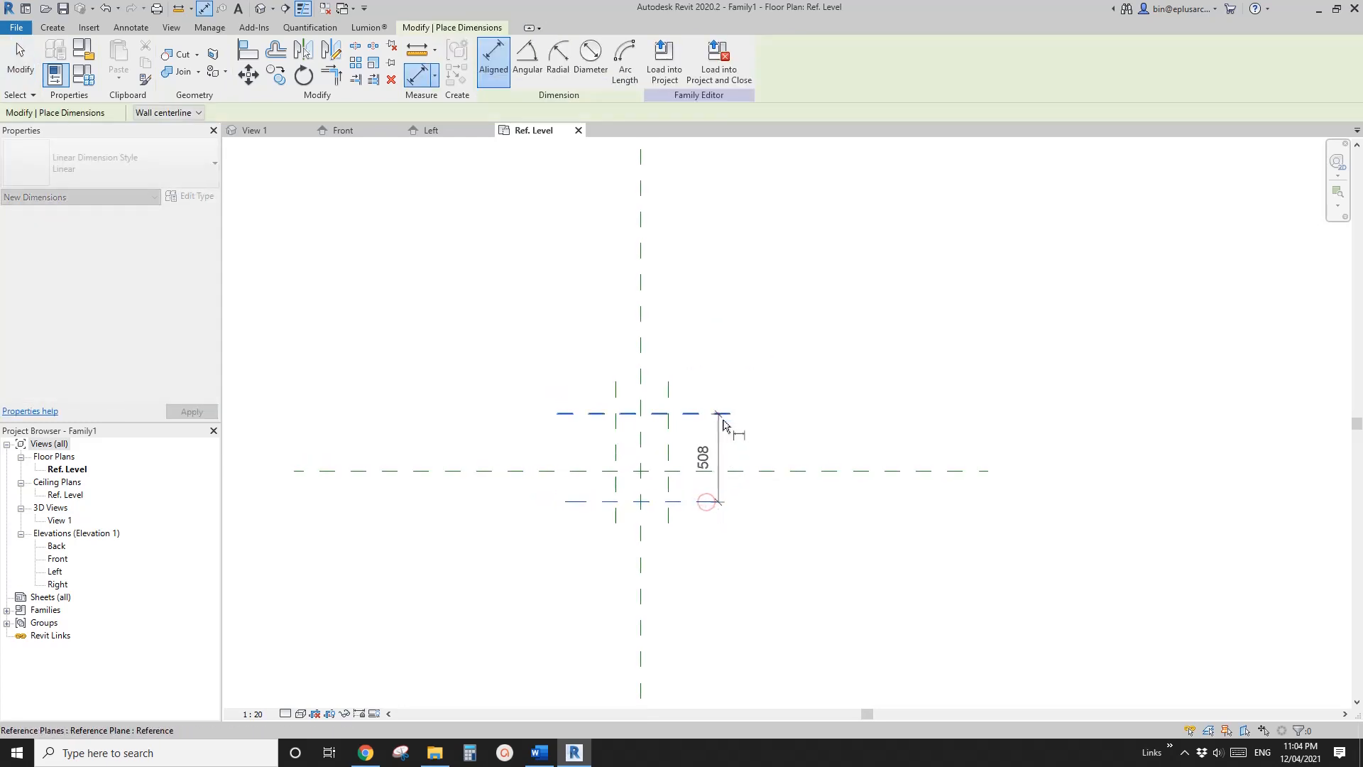
{"action": "left_click", "coordinate": [752, 456]}
{"action": "middle_click_drag", "start_coordinate": [753, 456], "coordinate": [749, 466]}
{"action": "left_click", "coordinate": [666, 404]}
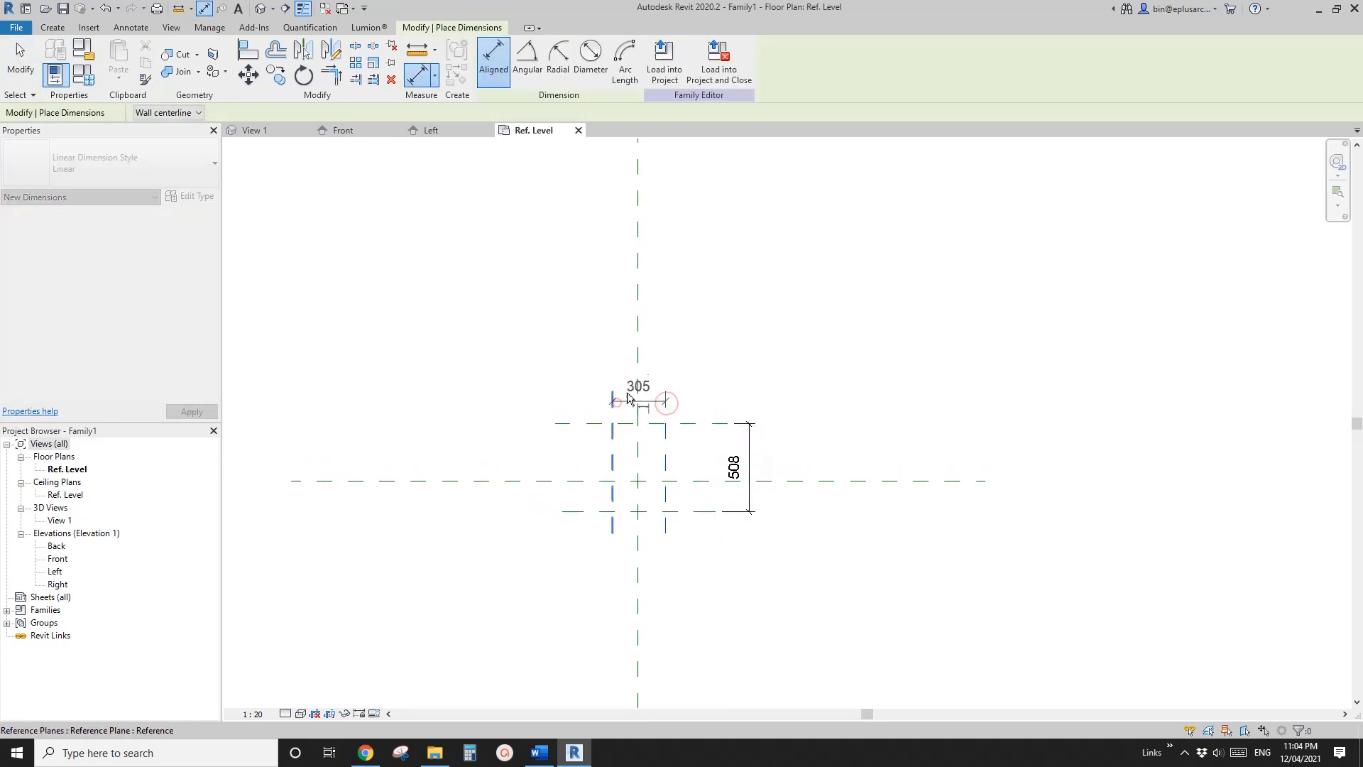
{"action": "left_click", "coordinate": [614, 400]}
{"action": "left_click", "coordinate": [636, 370]}
Dimension both vertical reference planes to the centre plane and make the spacing equal
{"action": "left_click", "coordinate": [666, 408]}
{"action": "left_click", "coordinate": [636, 412]}
{"action": "left_click", "coordinate": [610, 410]}
{"action": "left_click", "coordinate": [587, 327]}
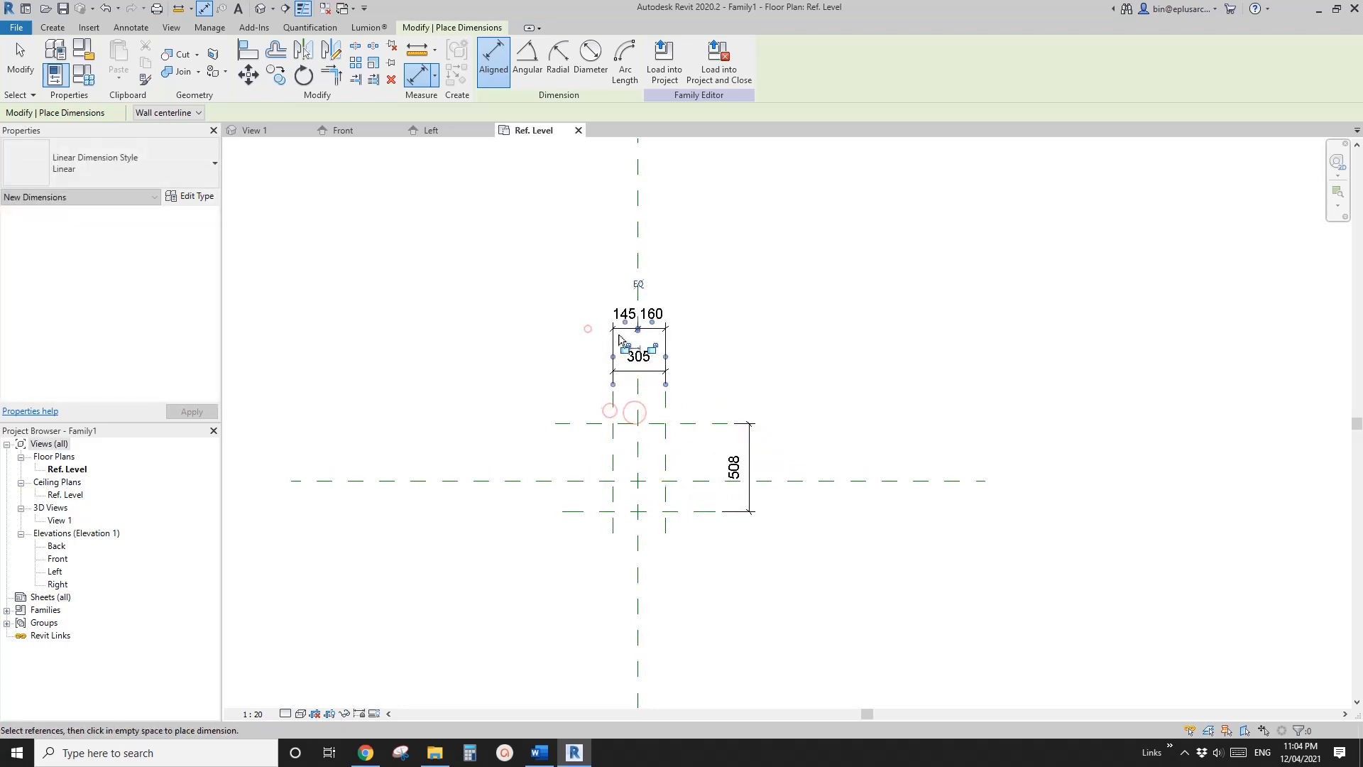
{"action": "left_click", "coordinate": [638, 282]}
Dimension both horizontal reference planes to the centre plane and make the spacing equal
{"action": "left_click", "coordinate": [695, 423]}
{"action": "left_click", "coordinate": [695, 480]}
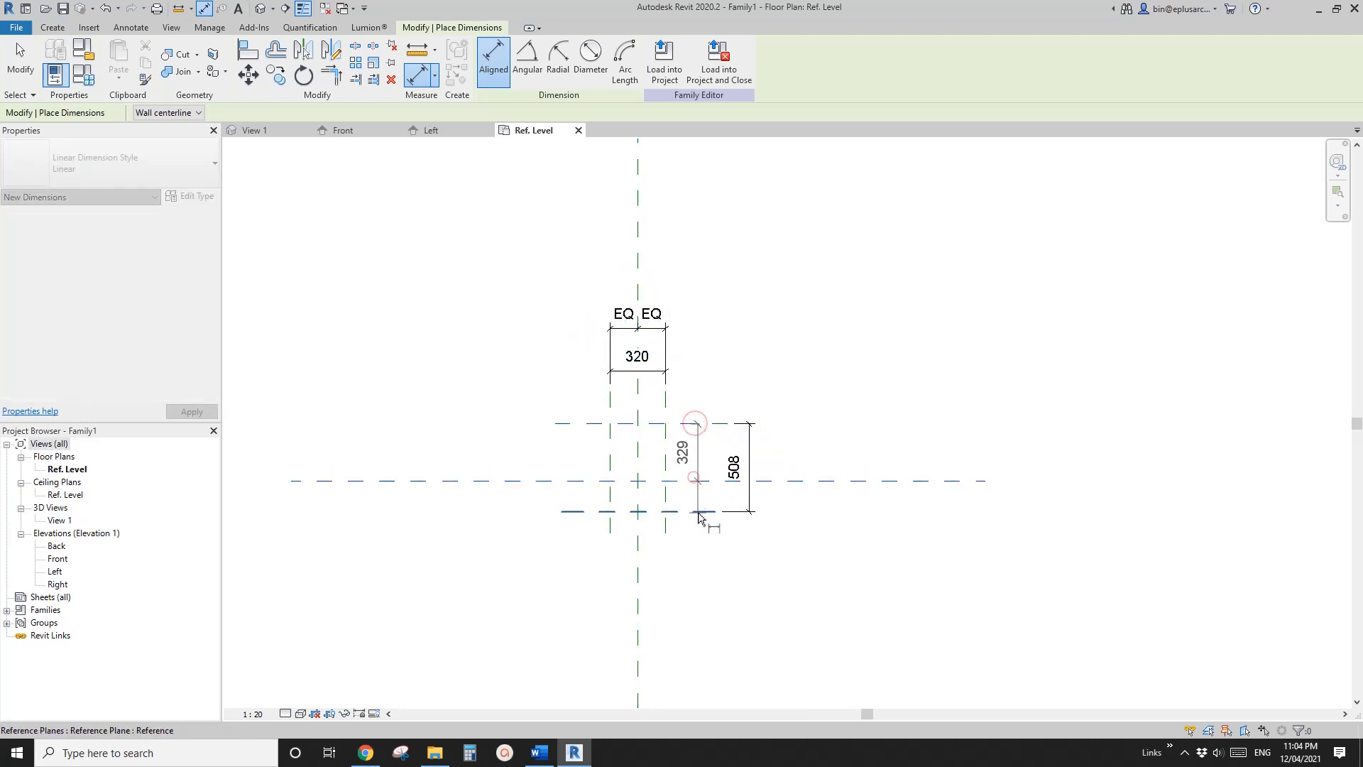
{"action": "left_click", "coordinate": [696, 512]}
{"action": "left_click", "coordinate": [784, 515]}
{"action": "left_click", "coordinate": [744, 466]}
{"action": "key", "text": "Escape"}
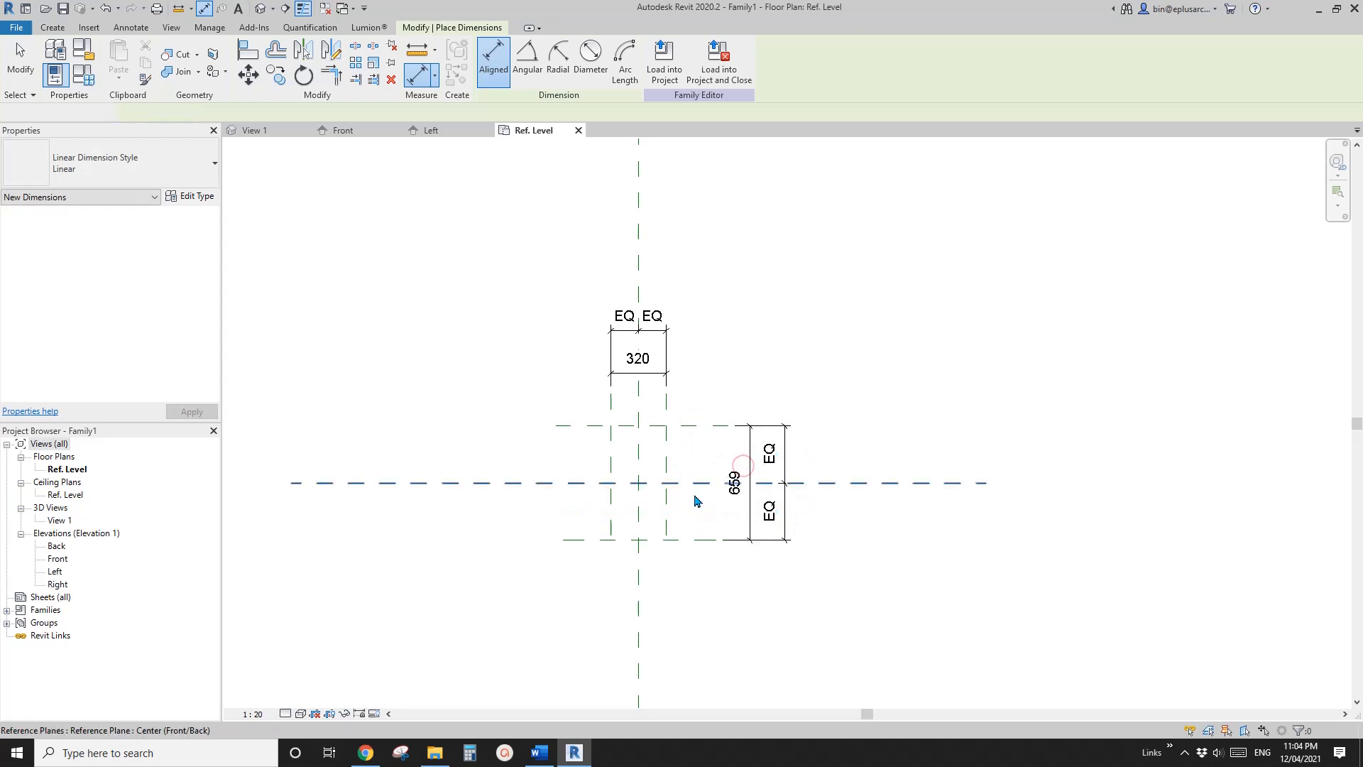
{"action": "key", "text": "Escape"}
Examine the canopy reference photo in the Word document, and return to Revit
{"action": "left_click", "coordinate": [363, 755]}
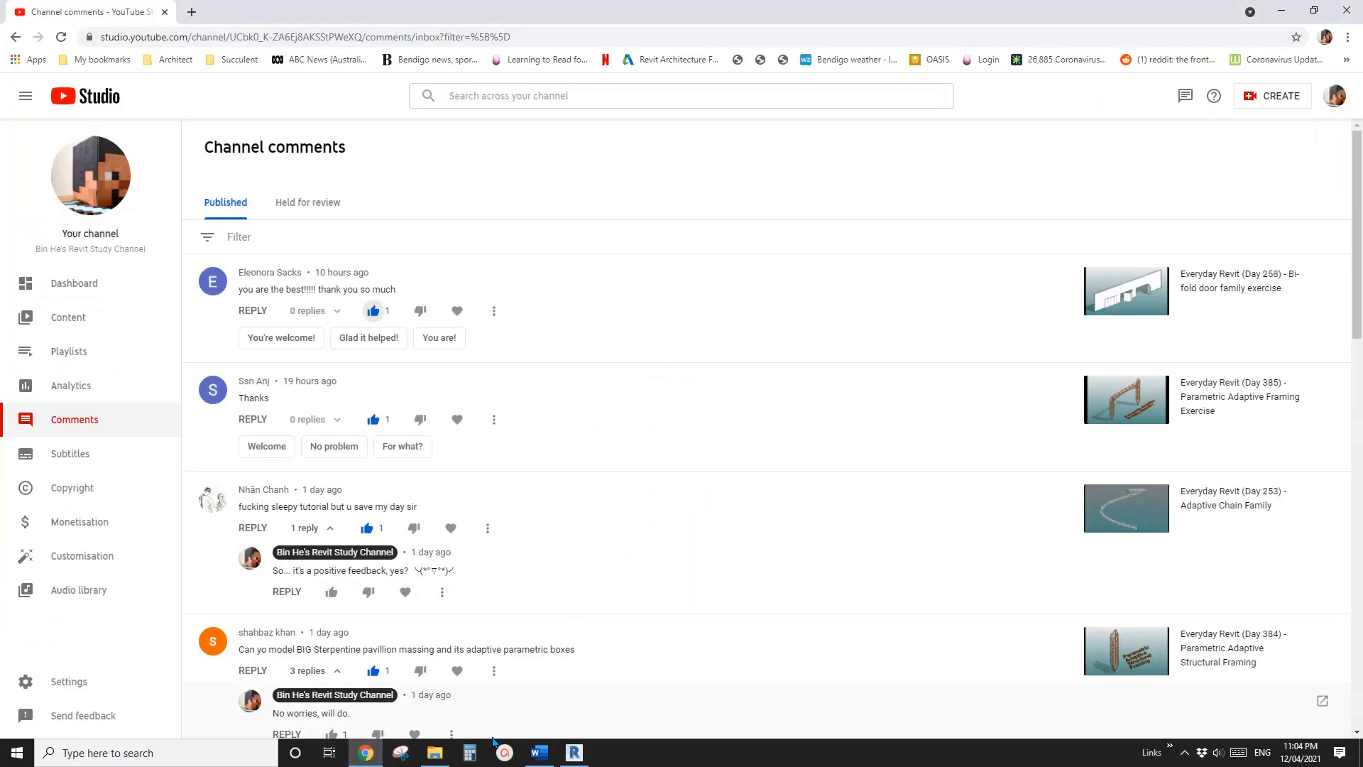
{"action": "left_click", "coordinate": [540, 752]}
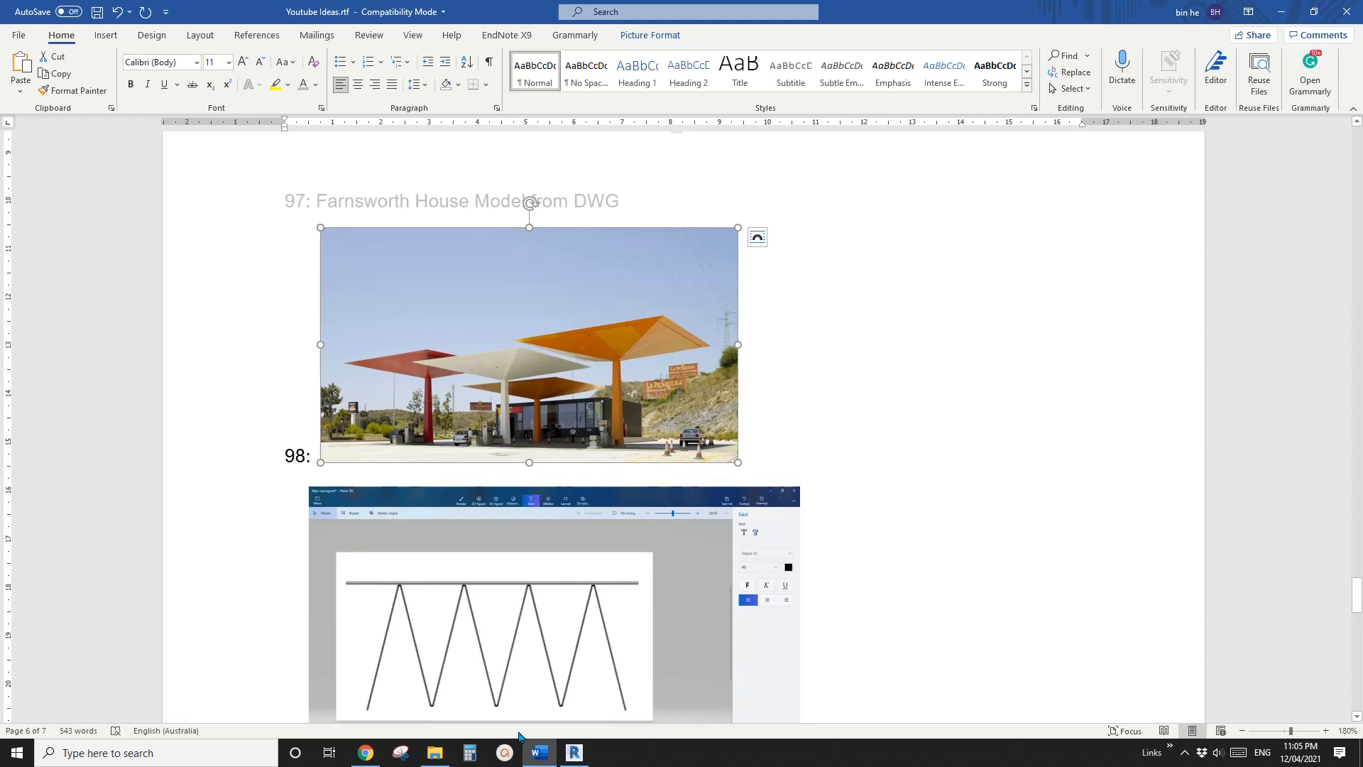
{"action": "left_click", "coordinate": [575, 752]}
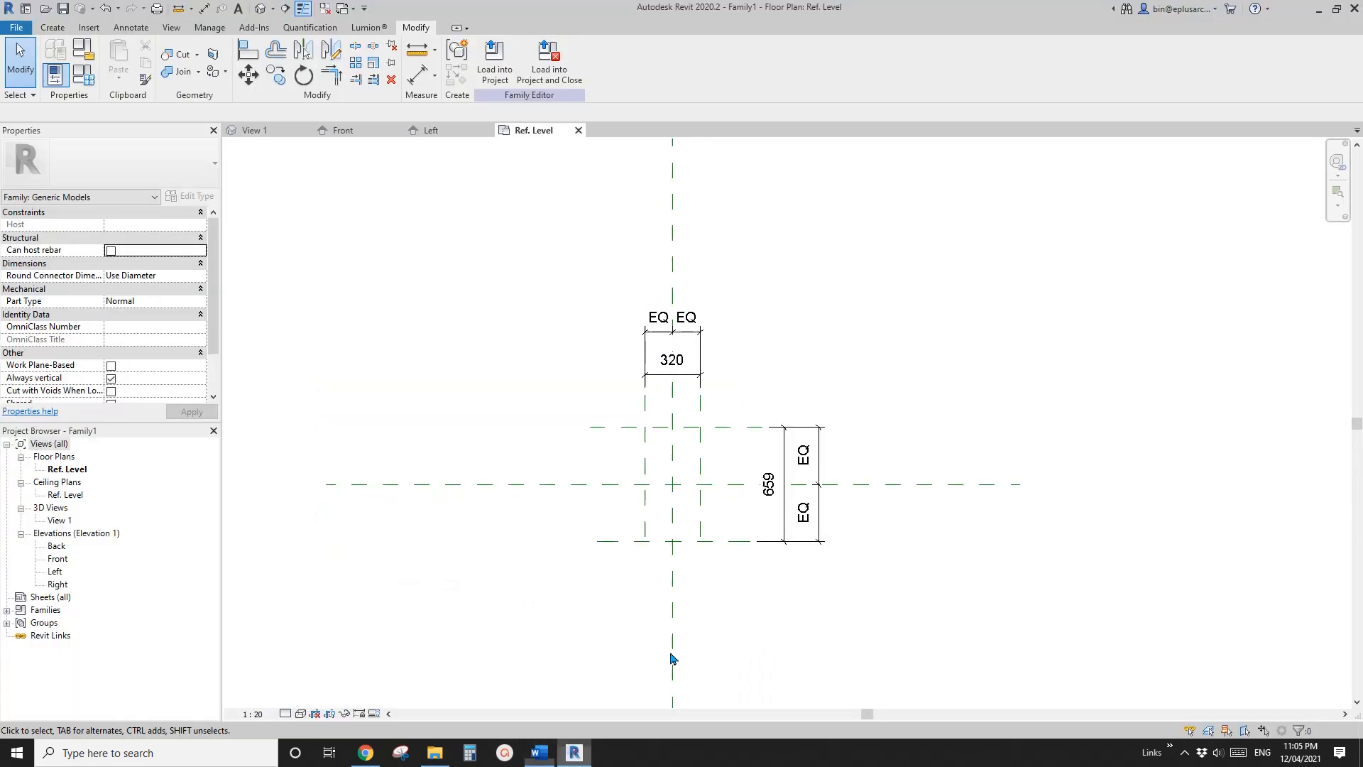
Label both overall dimensions of the plane square with a new instance parameter named W1
{"action": "scroll", "coordinate": [710, 540], "scroll_direction": "up", "scroll_amount": 1}
{"action": "left_click", "coordinate": [722, 488]}
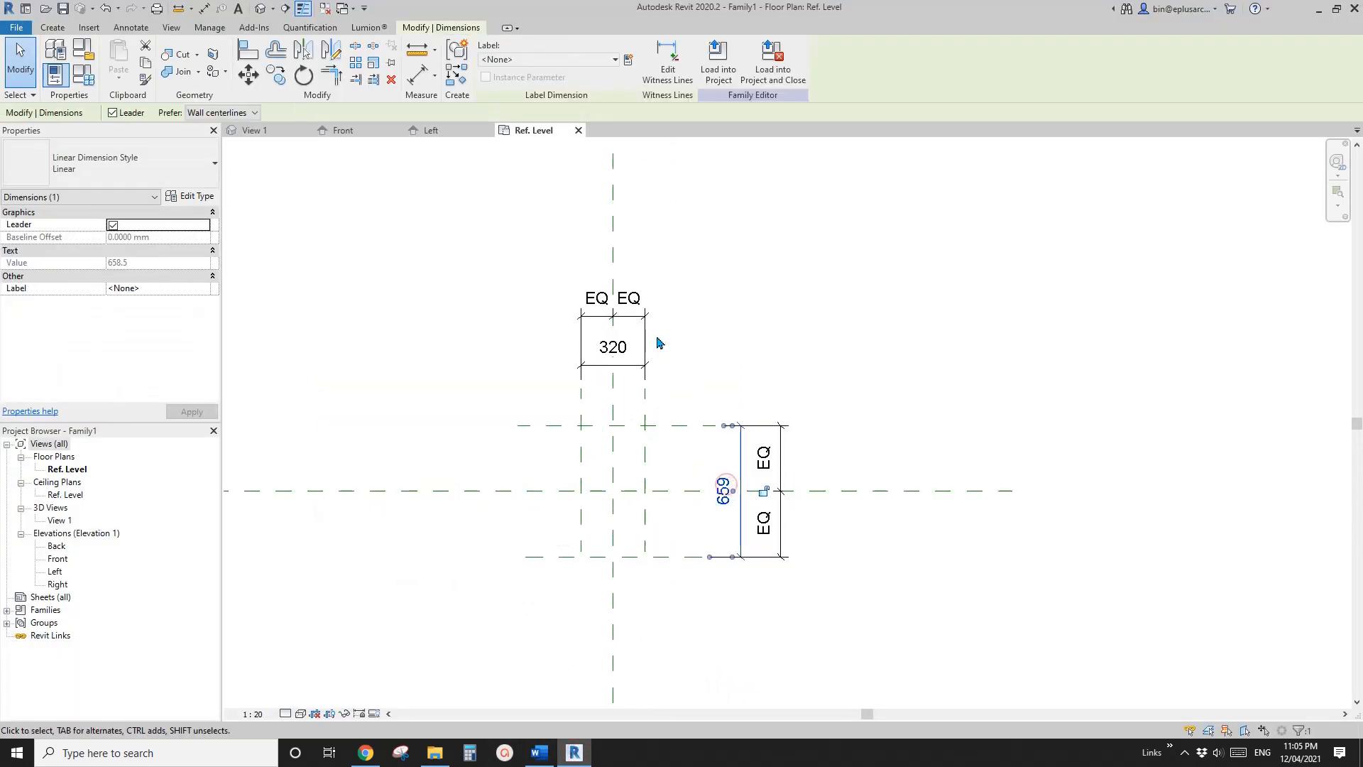
{"action": "left_click", "coordinate": [625, 351], "text": "ctrl"}
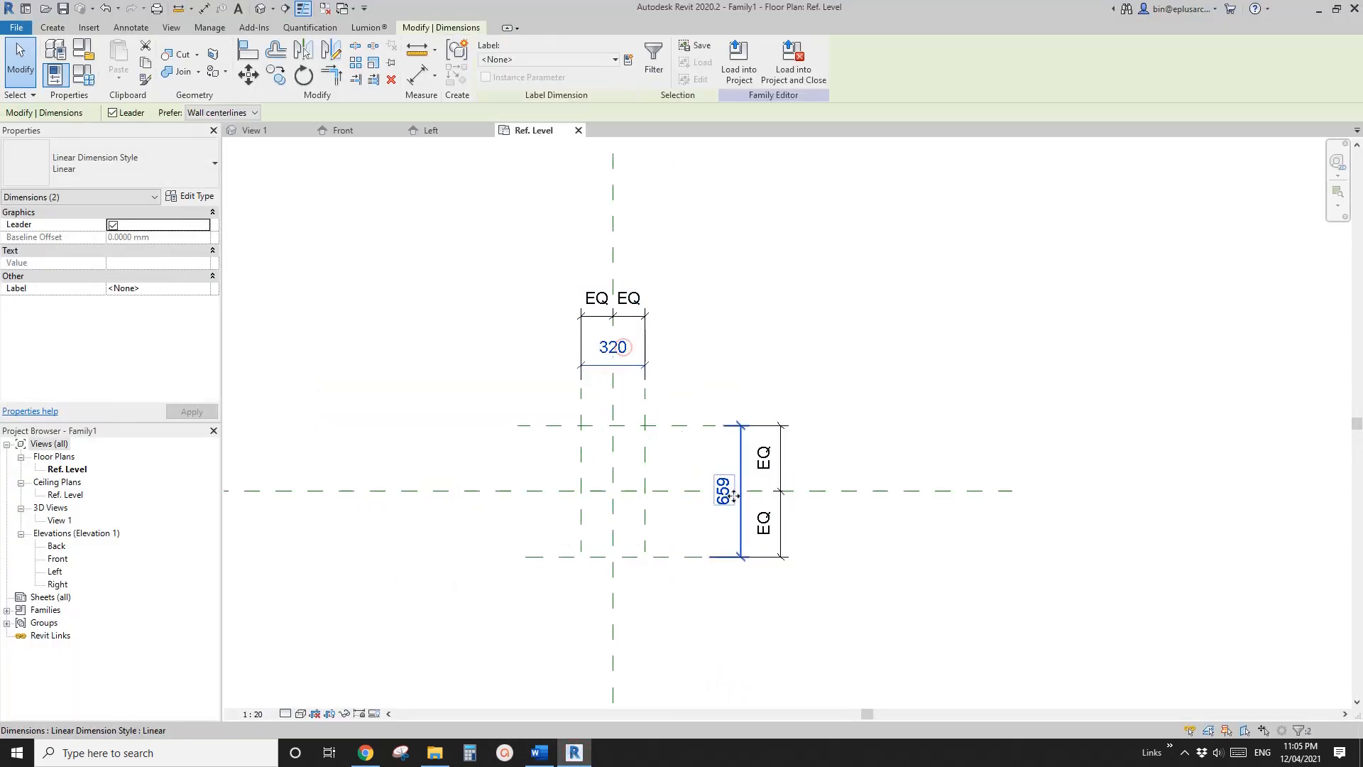
{"action": "left_click", "coordinate": [628, 59]}
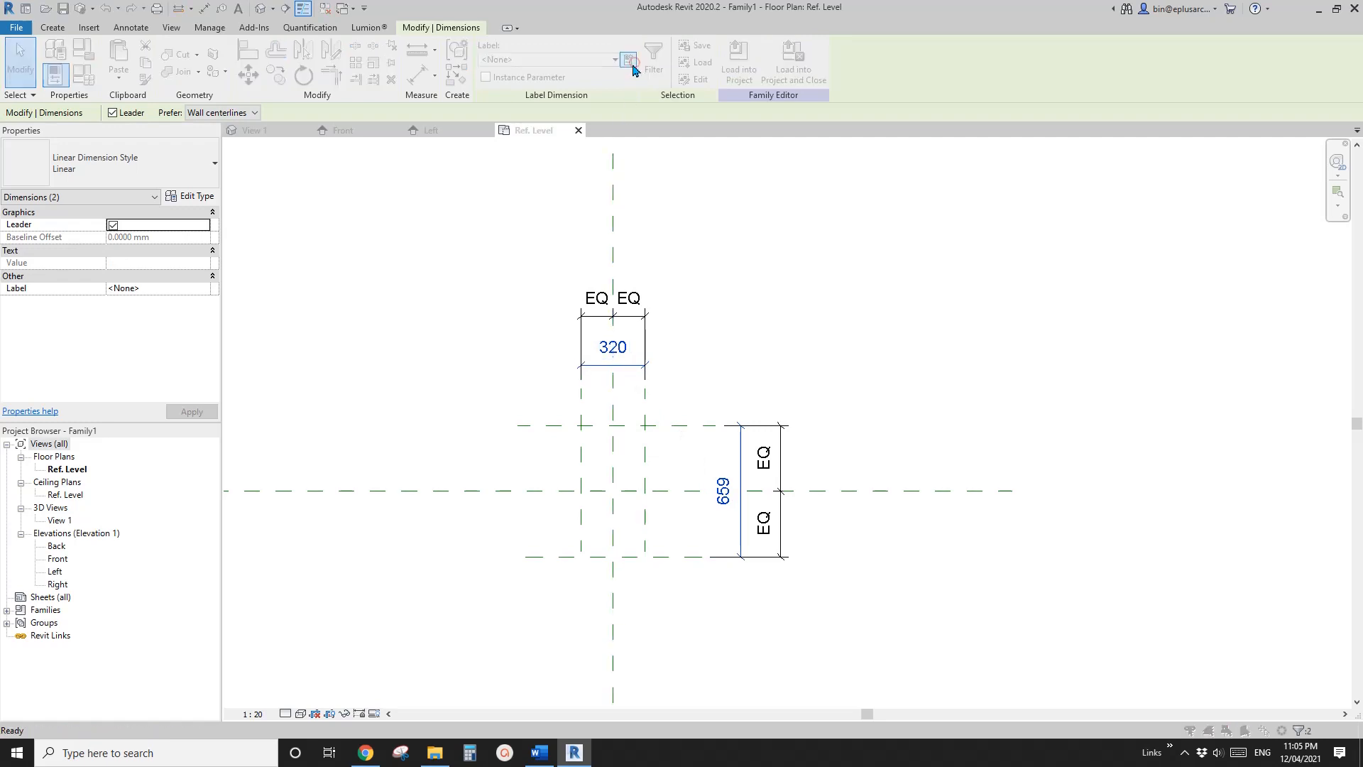
{"action": "type", "text": "W1"}
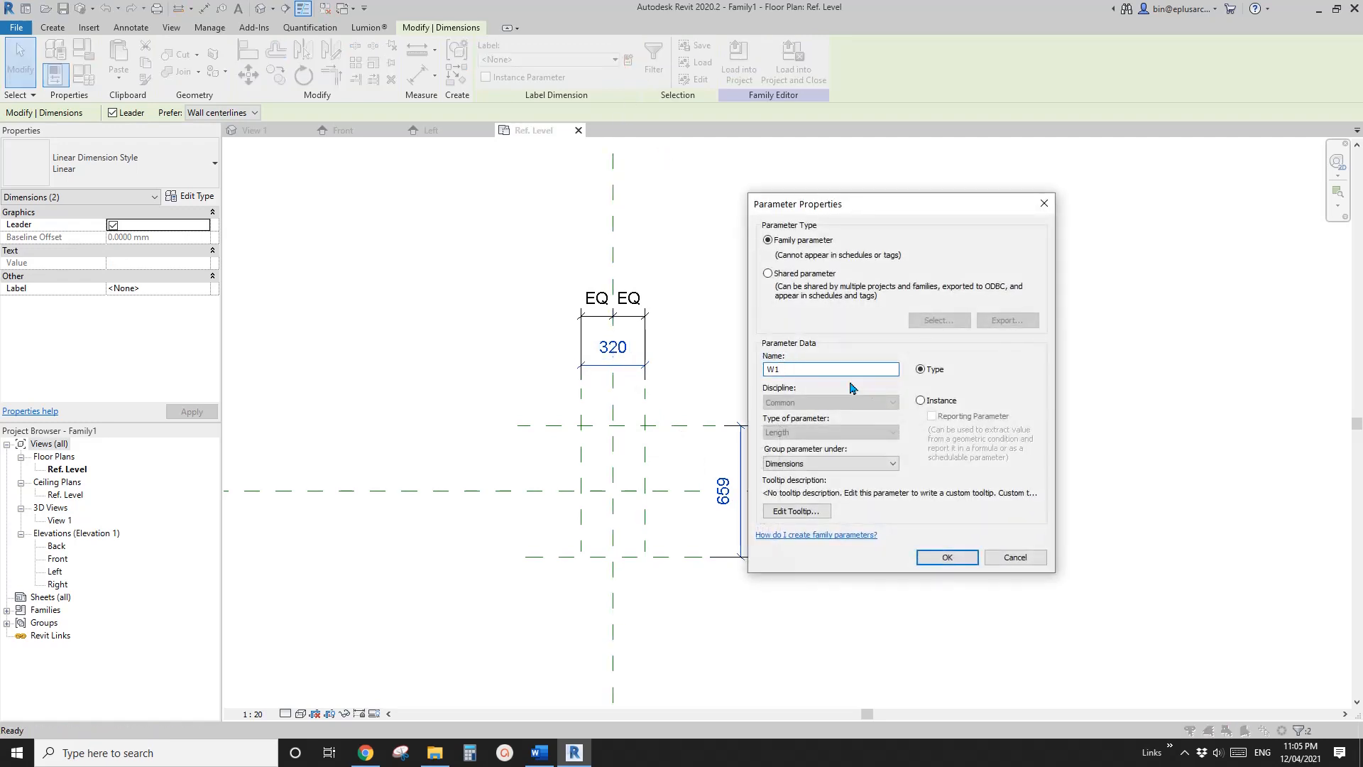
{"action": "left_click", "coordinate": [924, 402]}
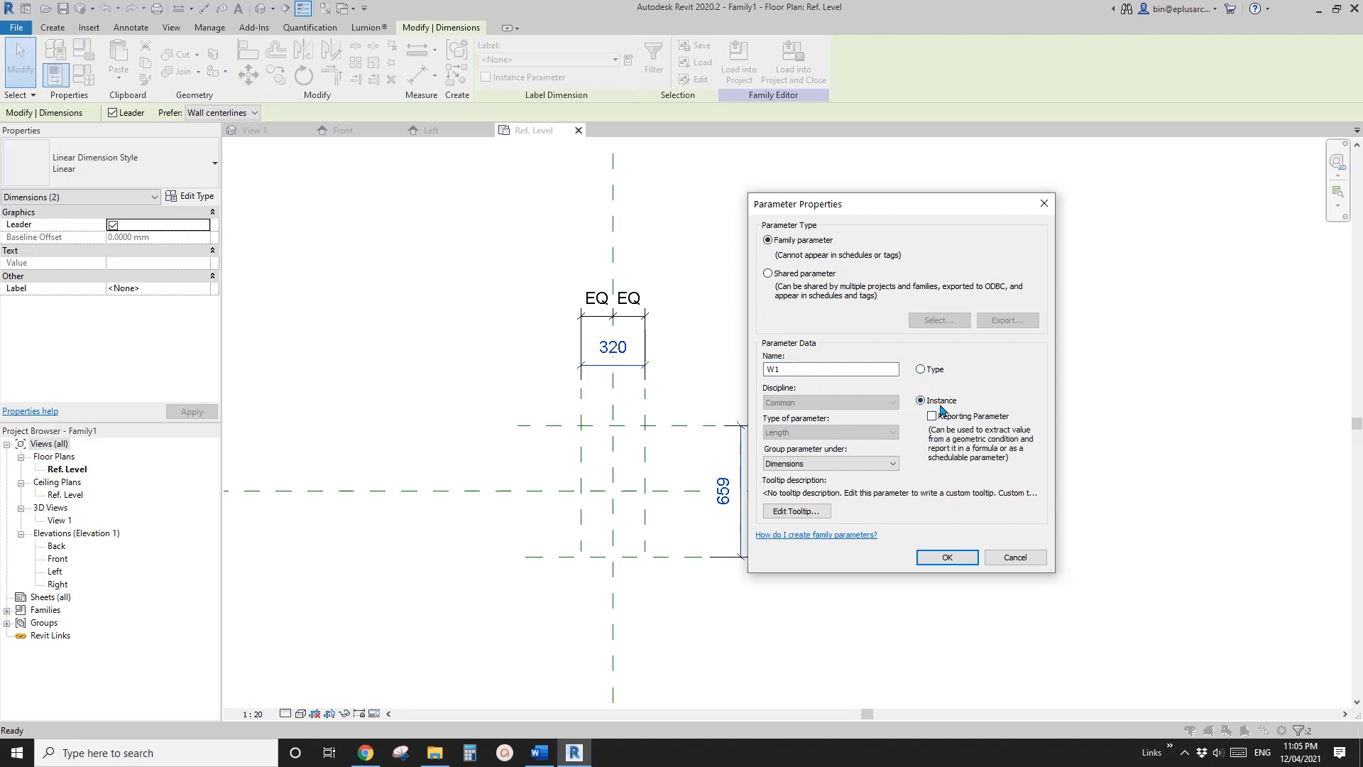
{"action": "left_click", "coordinate": [947, 557]}
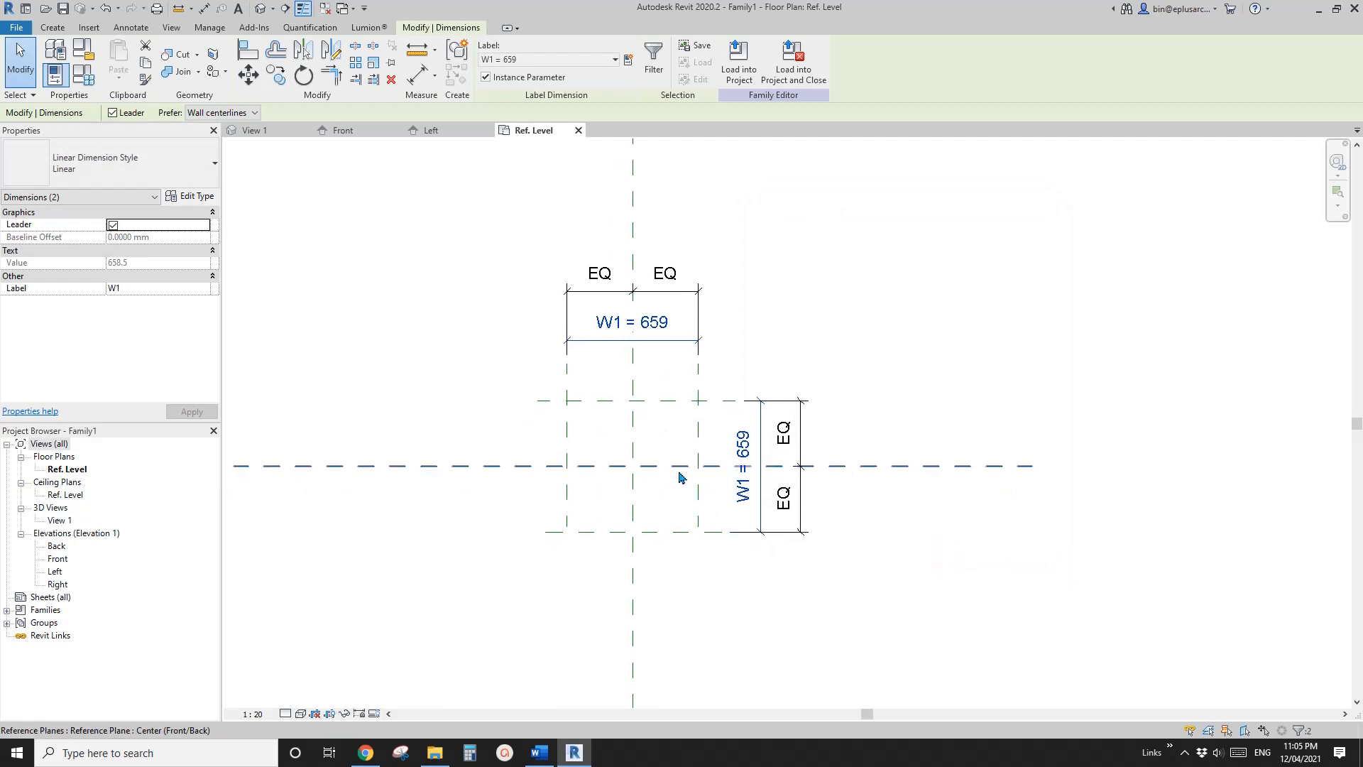
Draw an outer reference plane on each side of the square, with the horizontals about 1200 mm above and 662 mm below centre
{"action": "scroll", "coordinate": [709, 461], "scroll_direction": "down", "scroll_amount": 2}
{"action": "scroll", "coordinate": [716, 457], "scroll_direction": "down", "scroll_amount": 3}
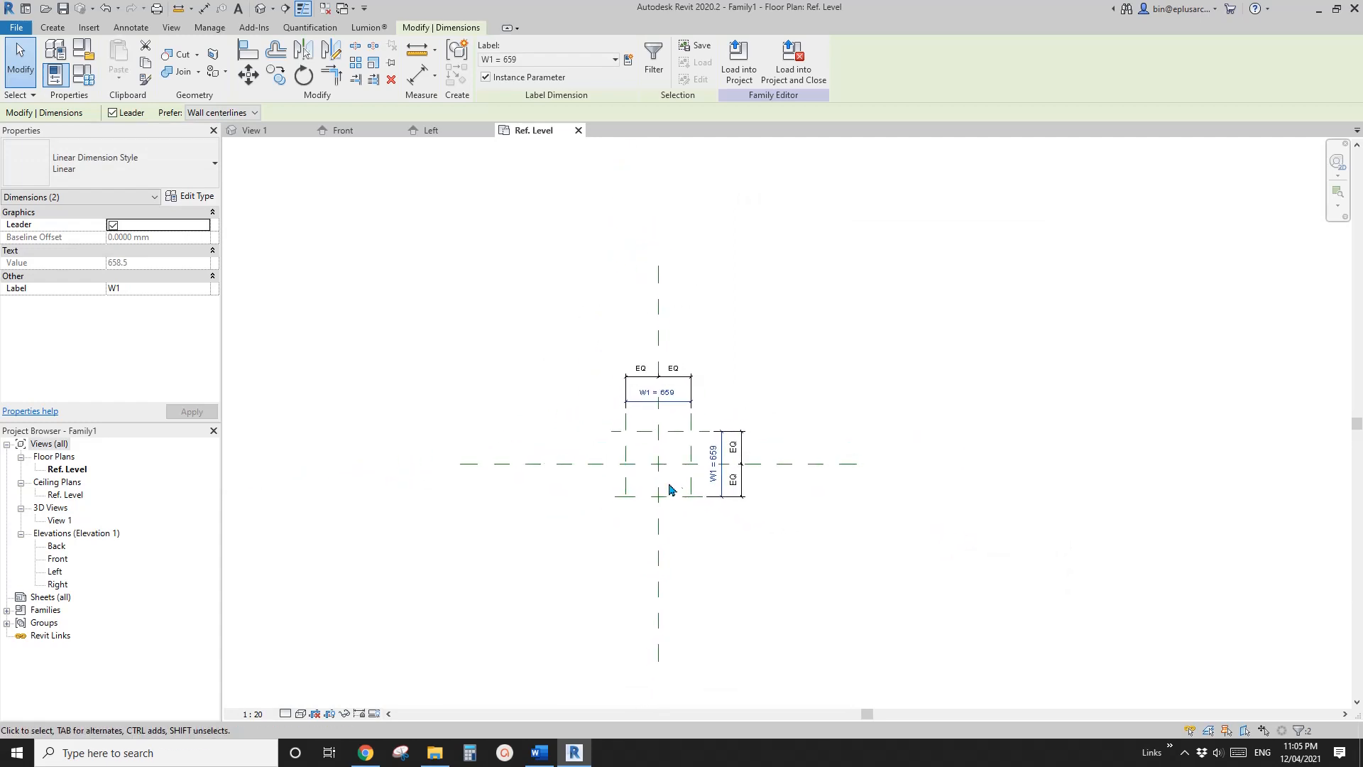
{"action": "key", "text": "r"}
{"action": "key", "text": "p"}
{"action": "left_click", "coordinate": [584, 529]}
{"action": "left_click", "coordinate": [585, 374]}
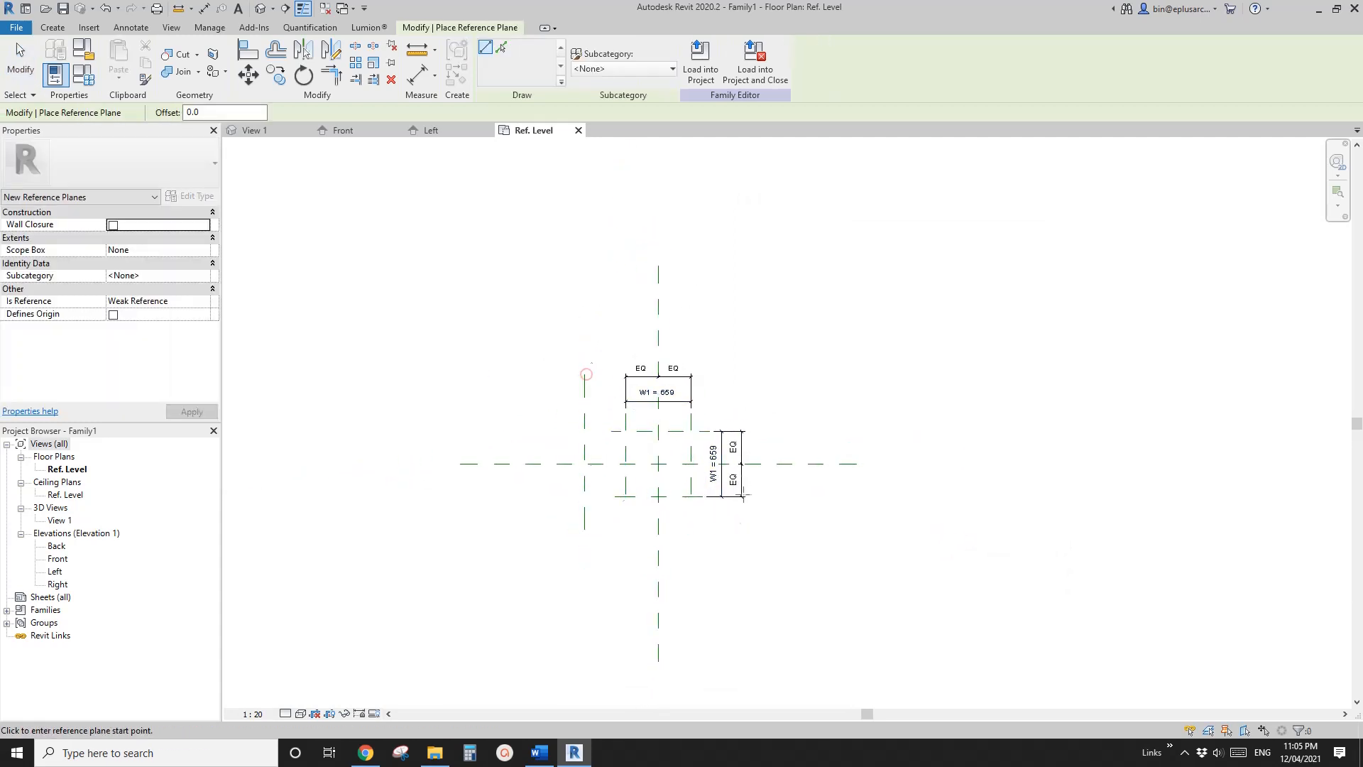
{"action": "left_click", "coordinate": [779, 534]}
{"action": "left_click", "coordinate": [779, 356]}
{"action": "left_click", "coordinate": [857, 345]}
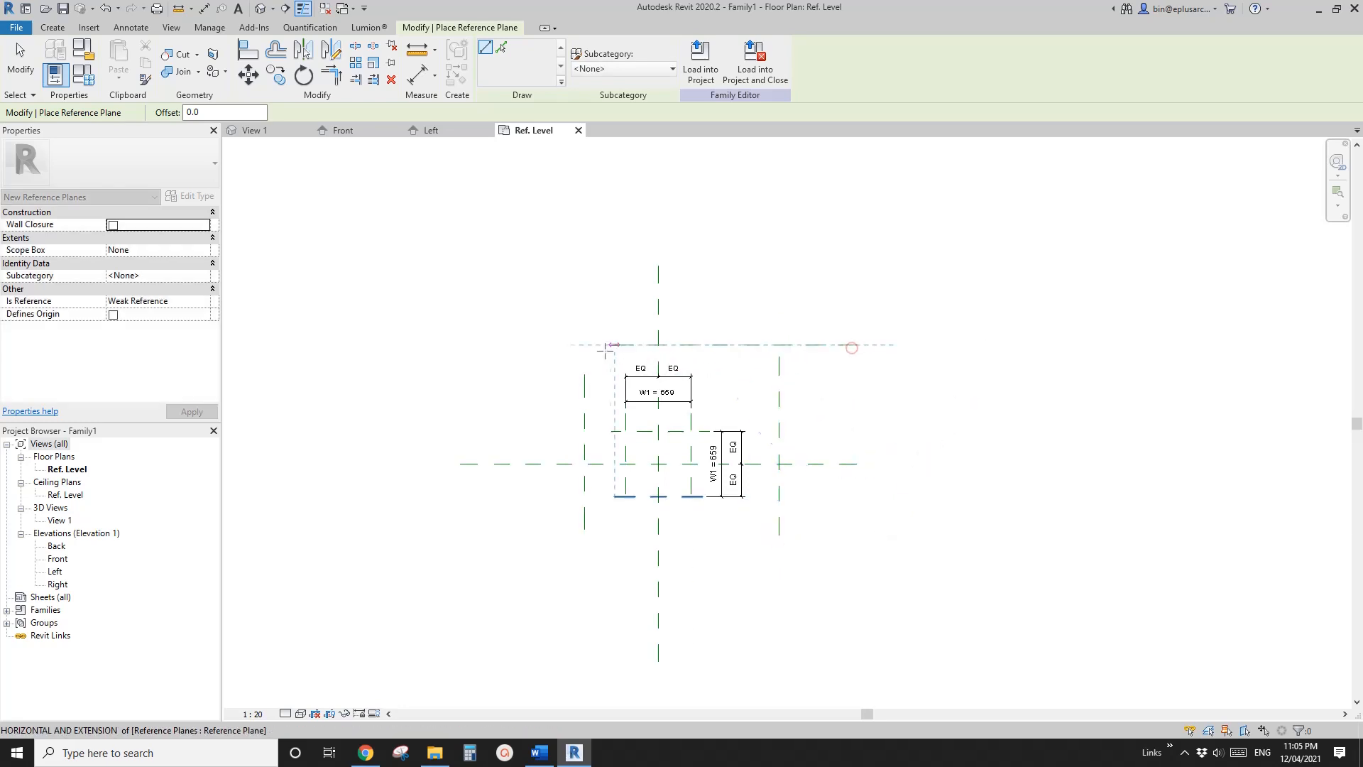
{"action": "left_click", "coordinate": [574, 345]}
{"action": "left_click", "coordinate": [543, 529]}
{"action": "left_click", "coordinate": [818, 529]}
Dimension the outer horizontal reference planes to the centre plane and make the spacing equal
{"action": "key", "text": "d"}
{"action": "key", "text": "i"}
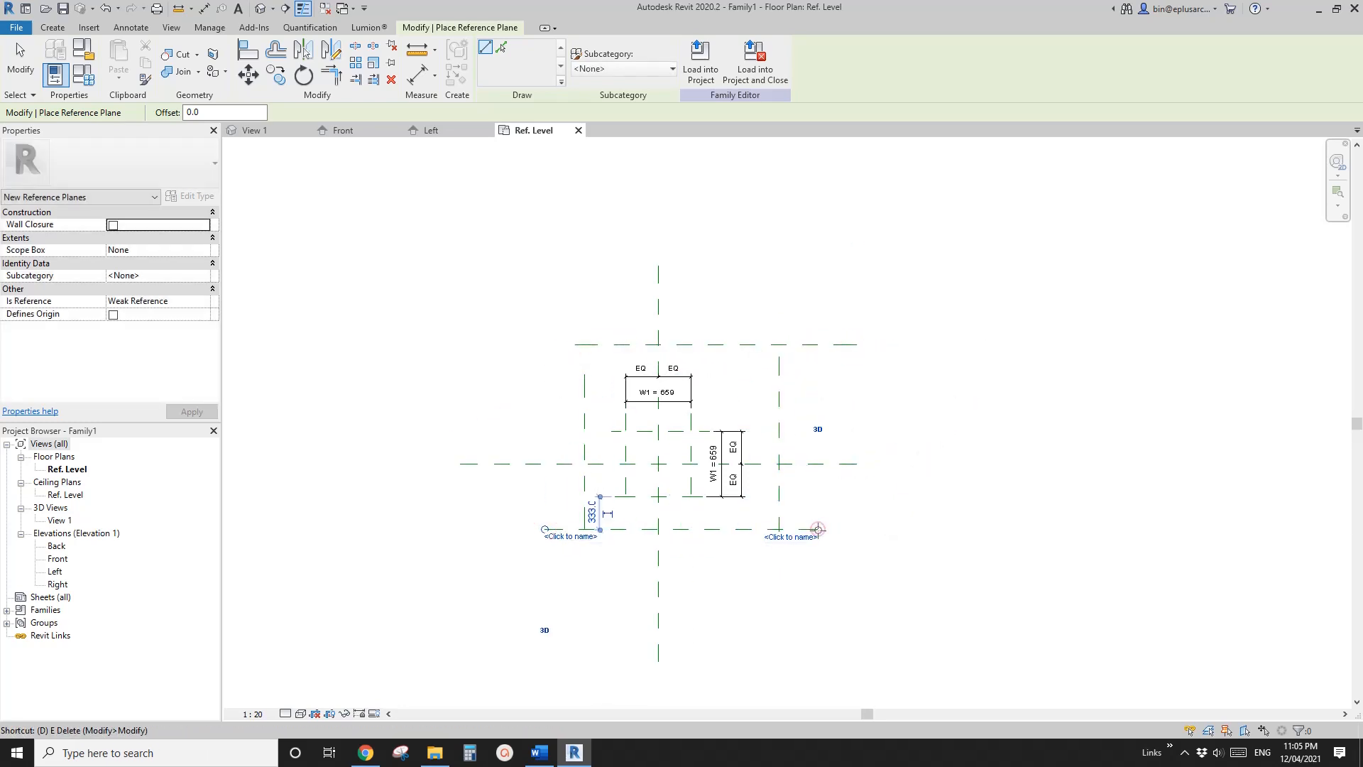
{"action": "left_click", "coordinate": [810, 529]}
{"action": "left_click", "coordinate": [820, 464]}
{"action": "left_click", "coordinate": [811, 345]}
{"action": "left_click", "coordinate": [834, 391]}
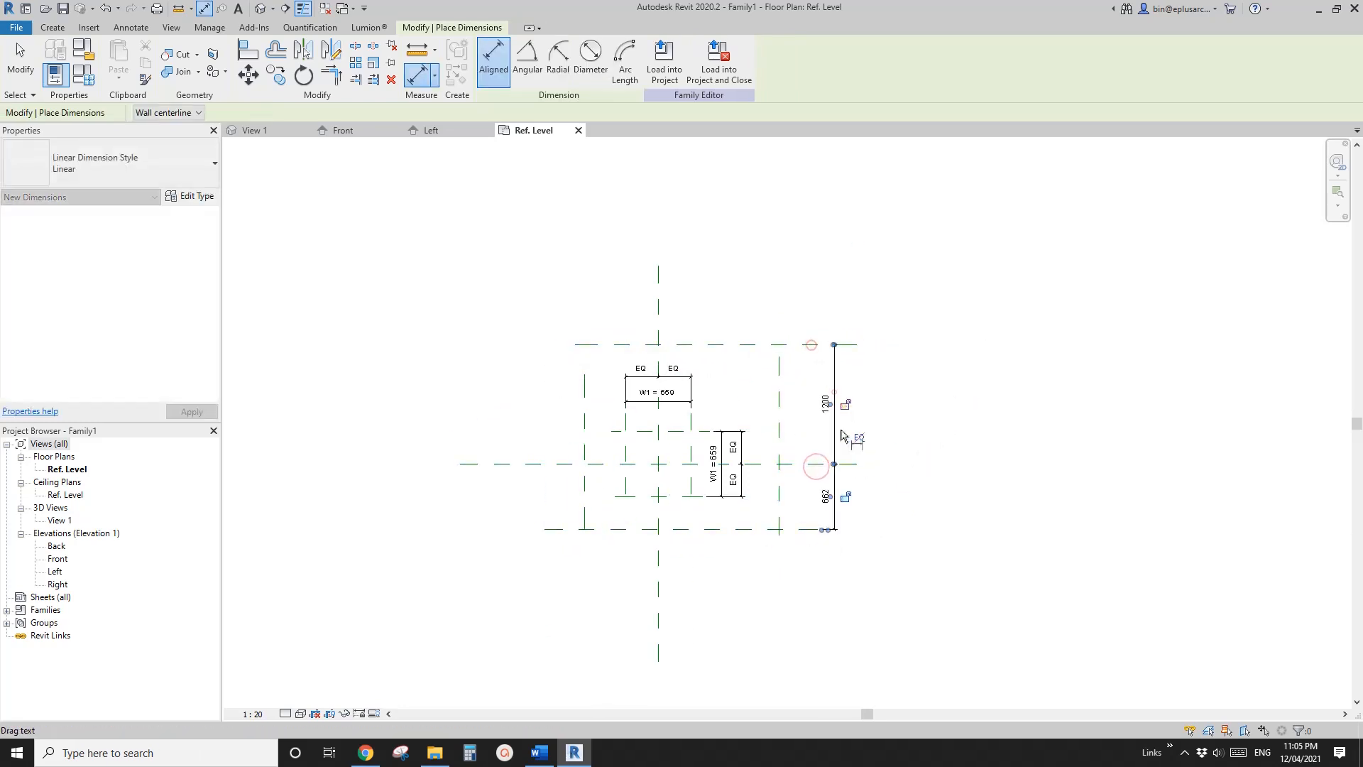
{"action": "left_click", "coordinate": [859, 444]}
Dimension the outer vertical reference planes to the centre plane and make the spacing equal
{"action": "left_click", "coordinate": [778, 370]}
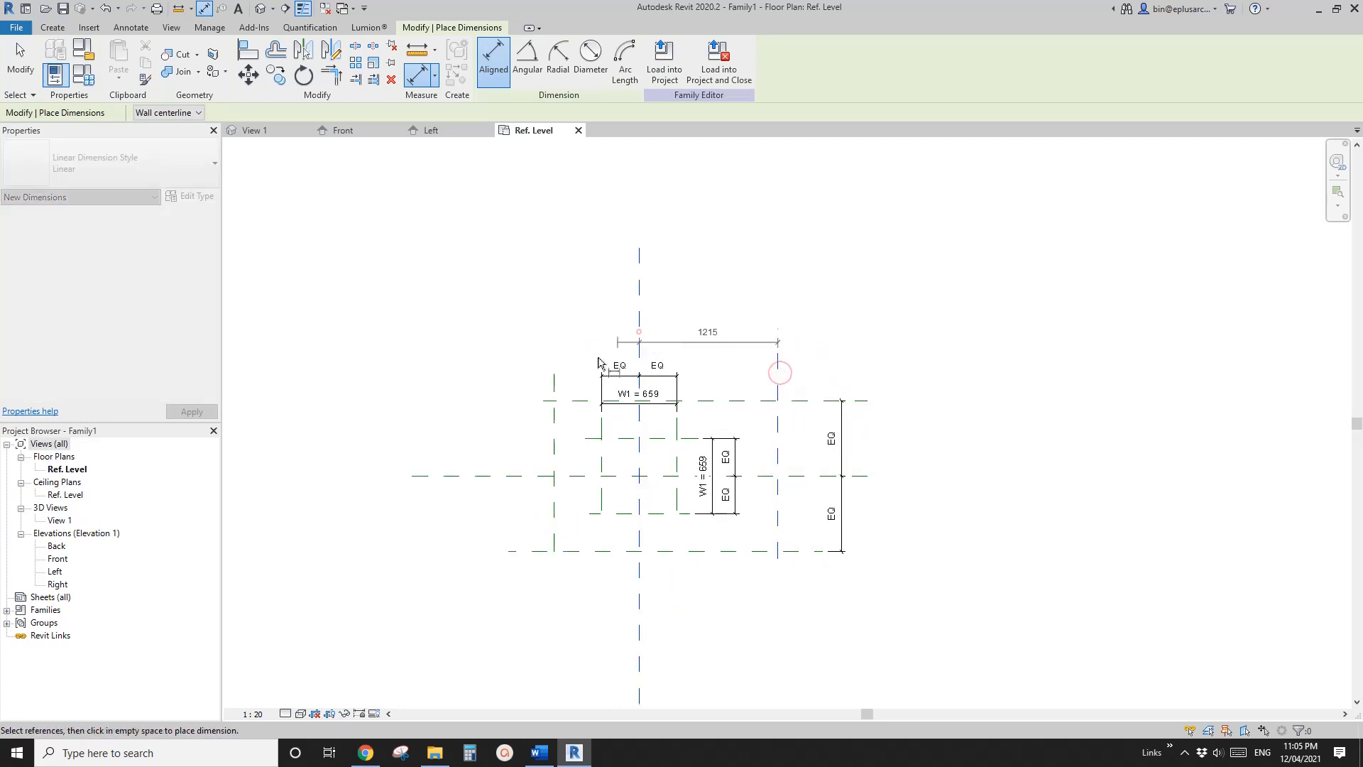
{"action": "left_click", "coordinate": [639, 331]}
{"action": "left_click", "coordinate": [582, 323]}
{"action": "left_click", "coordinate": [667, 299]}
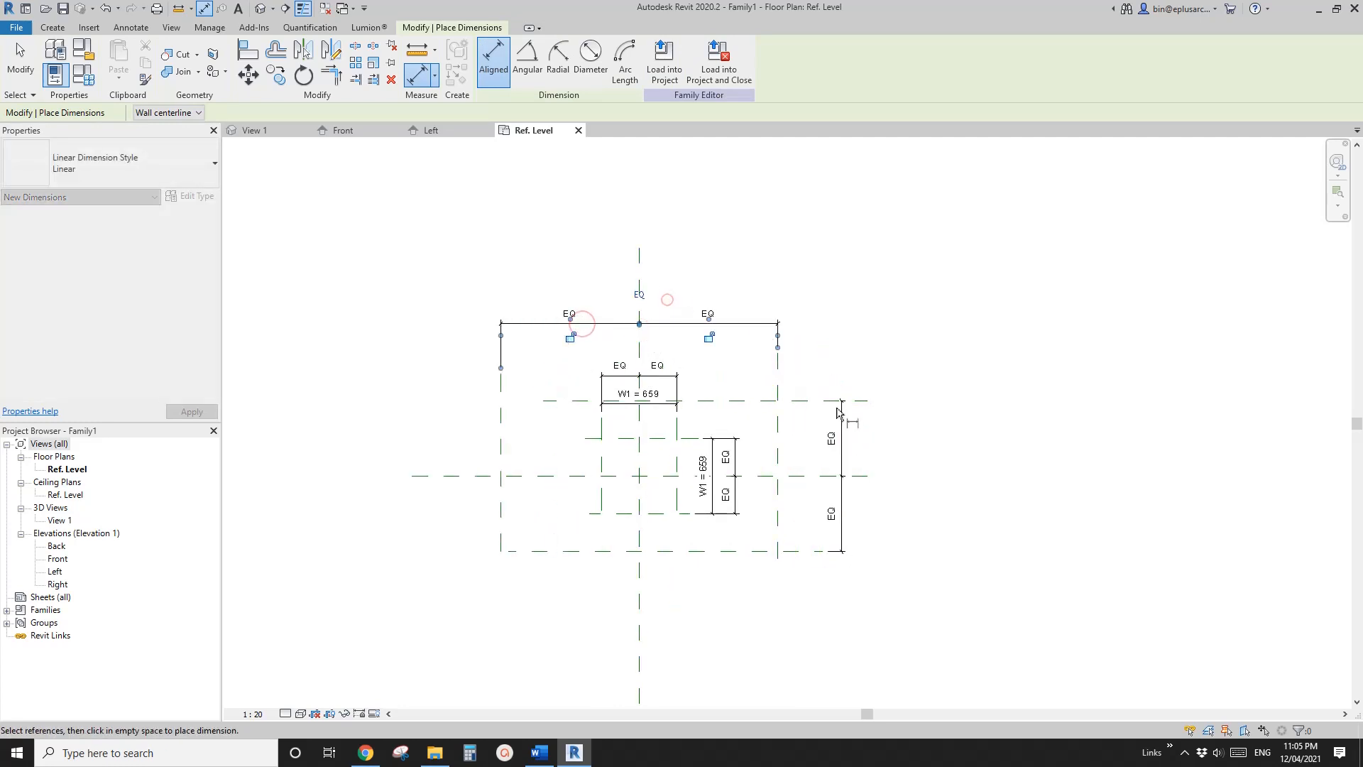
Add overall aligned dimensions across the outer horizontal pair and the outer vertical pair of reference planes
{"action": "left_click", "coordinate": [801, 400]}
{"action": "left_click", "coordinate": [797, 552]}
{"action": "left_click", "coordinate": [885, 521]}
{"action": "left_click", "coordinate": [779, 421]}
{"action": "left_click", "coordinate": [500, 397]}
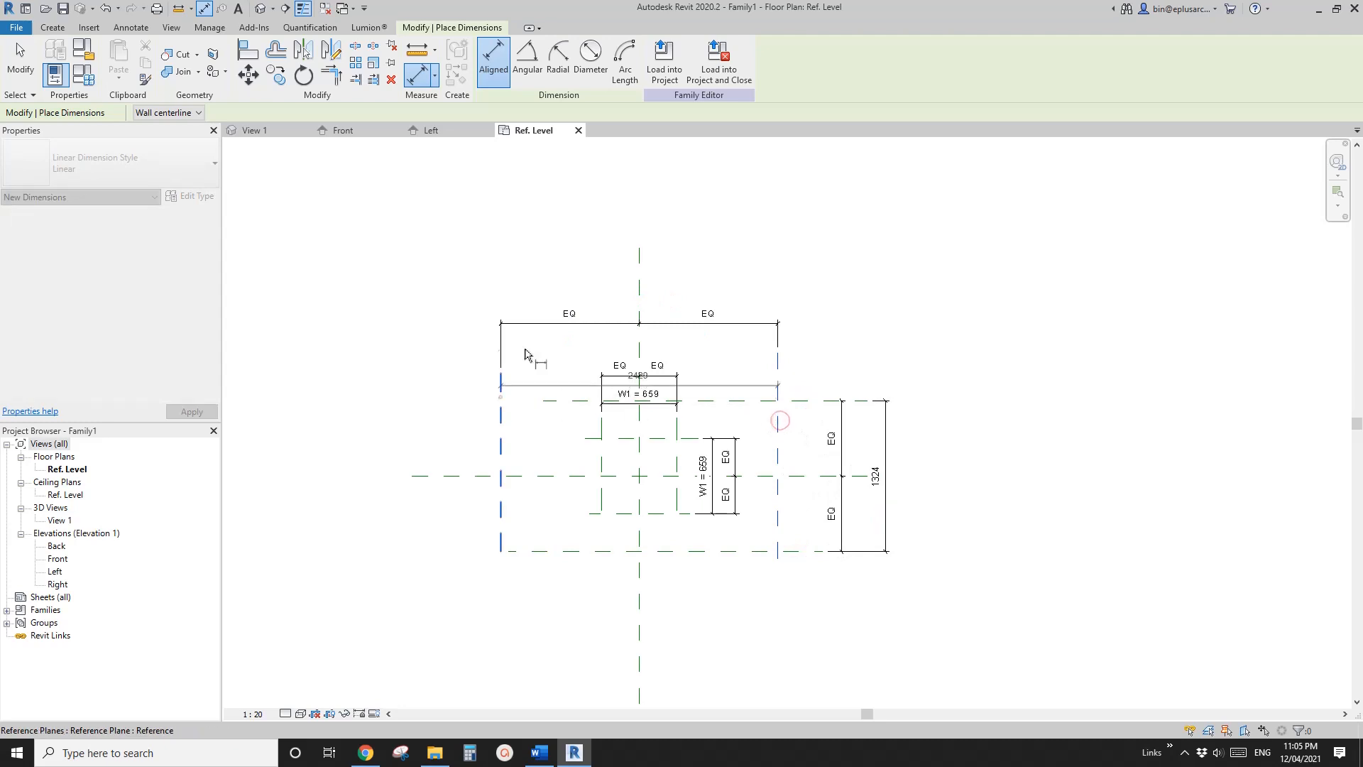
{"action": "left_click", "coordinate": [570, 289]}
{"action": "key", "text": "Escape"}
{"action": "key", "text": "Escape"}
Label both outer overall dimensions with a new instance parameter named W2
{"action": "left_click", "coordinate": [638, 289]}
{"action": "left_click", "coordinate": [886, 475], "text": "ctrl"}
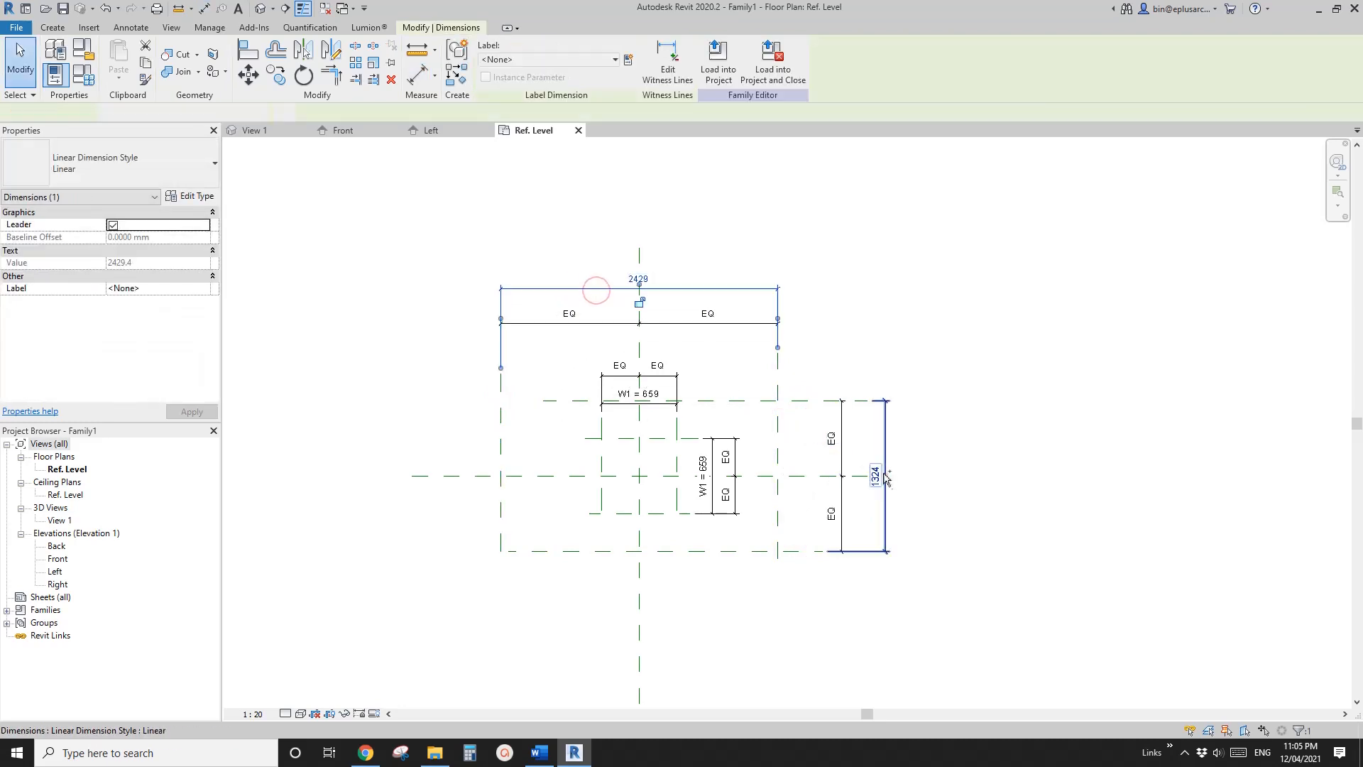
{"action": "left_click", "coordinate": [628, 61]}
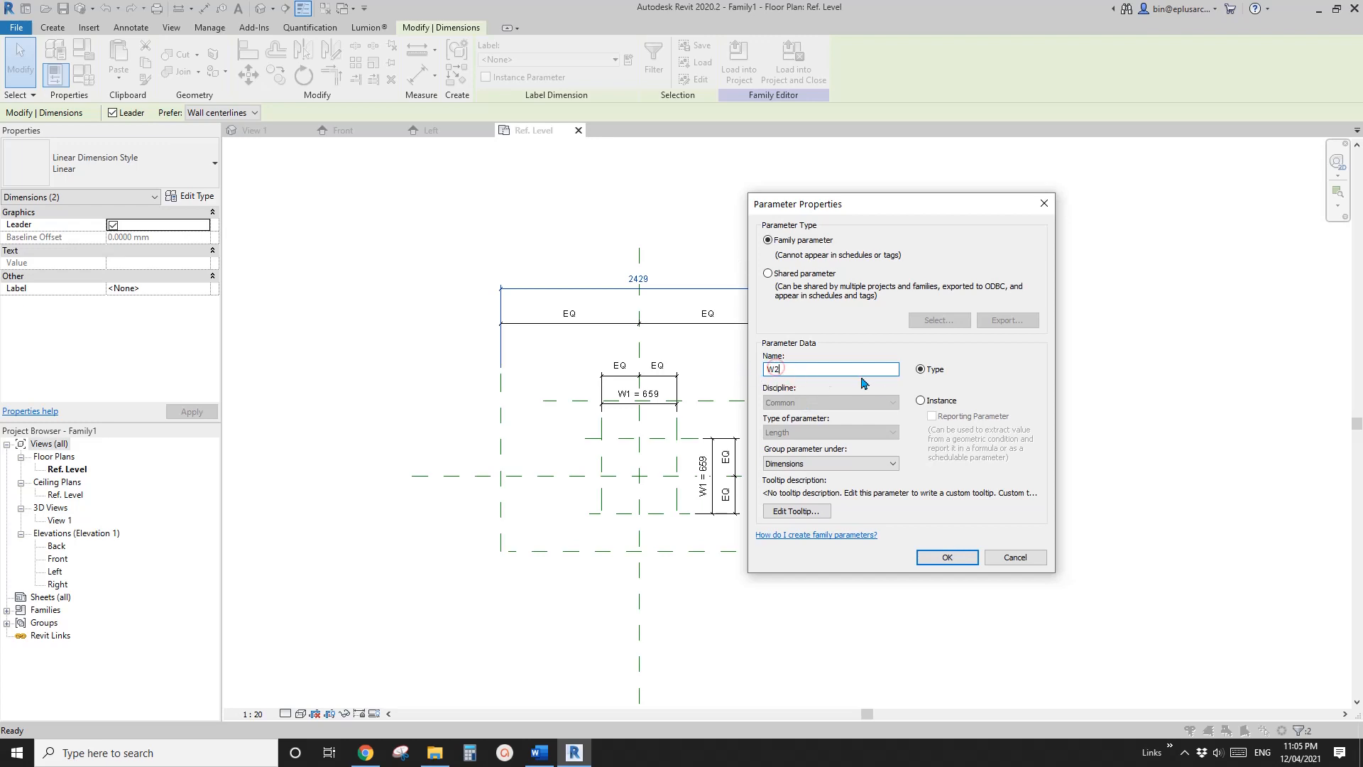
{"action": "left_click", "coordinate": [929, 403]}
{"action": "left_click", "coordinate": [947, 557]}
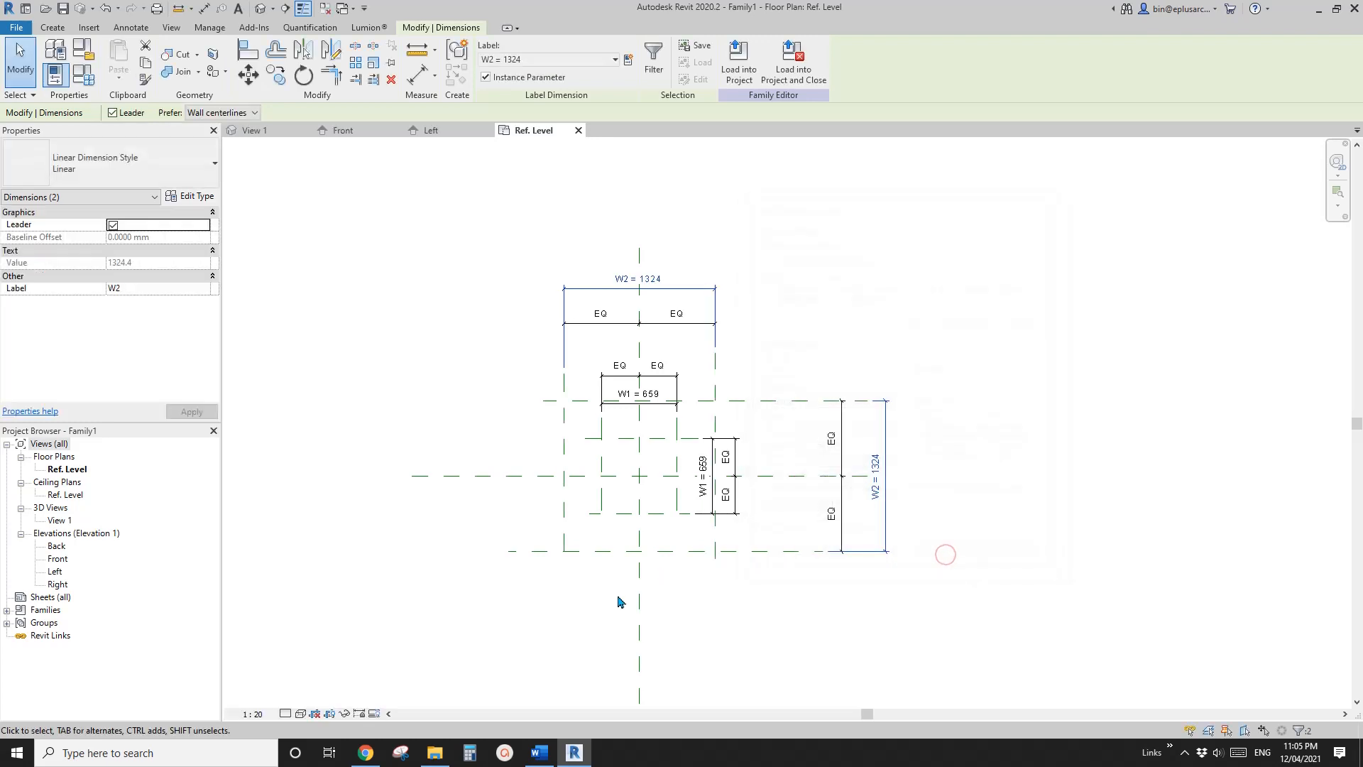
Switch to the Word document and examine the shape of the canopies in the petrol station photo
{"action": "left_click", "coordinate": [366, 753]}
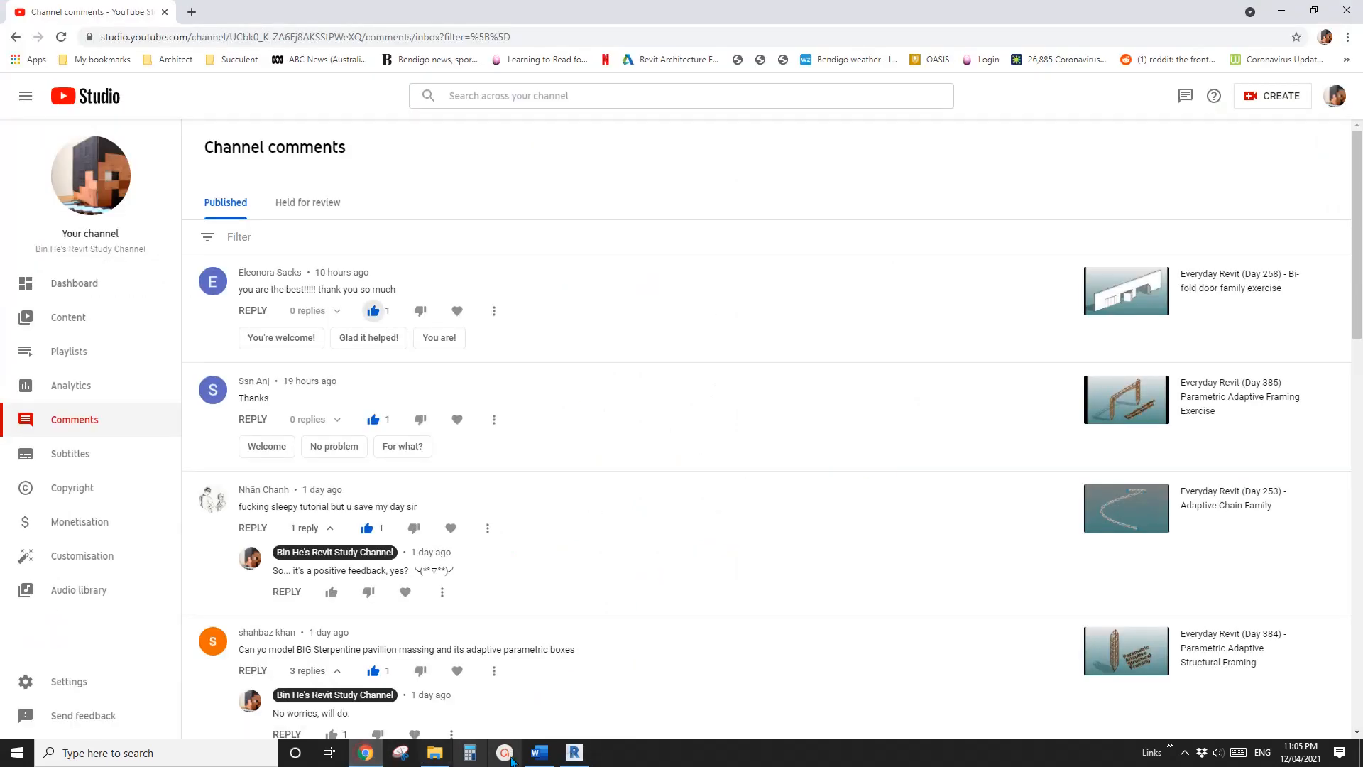
{"action": "left_click", "coordinate": [541, 754]}
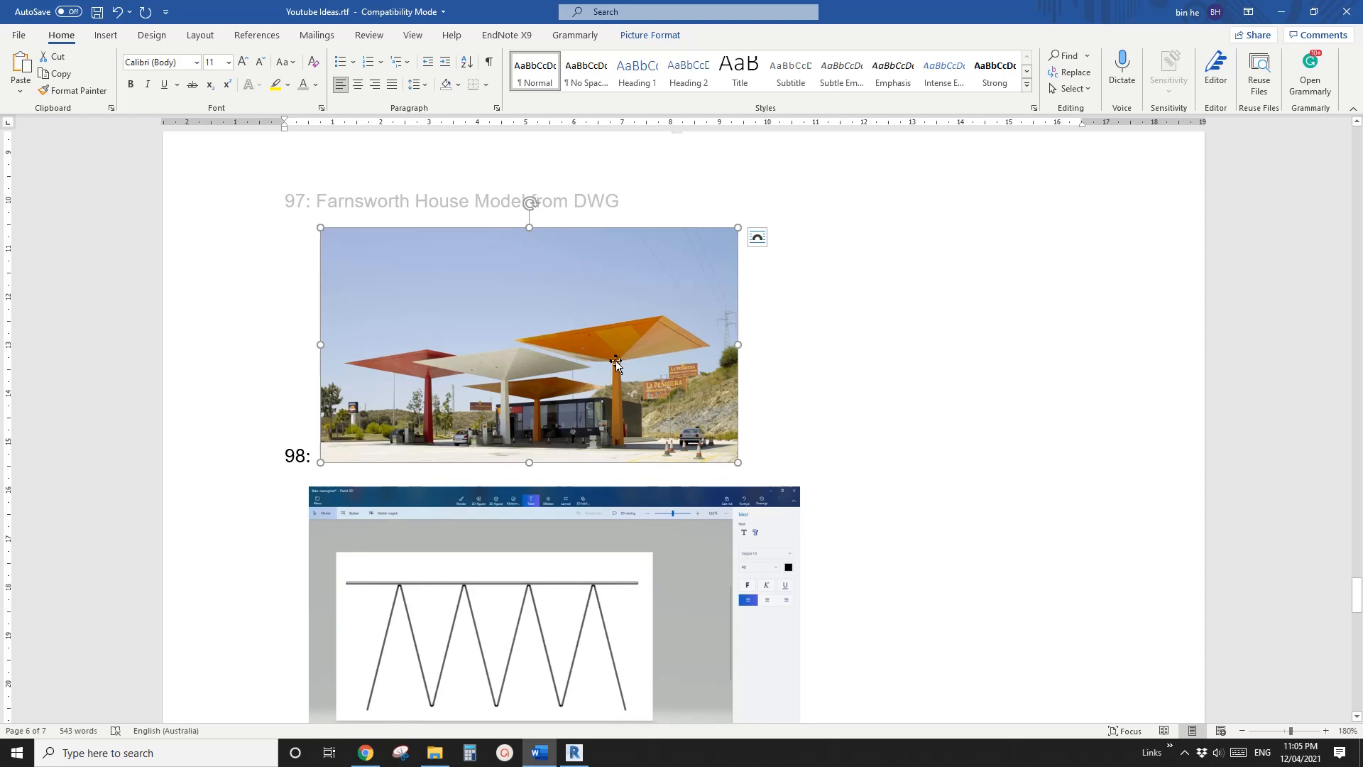
Switch back to Revit and draw two vertical reference planes outside the W2 frame, one on either side
{"action": "left_click", "coordinate": [575, 752]}
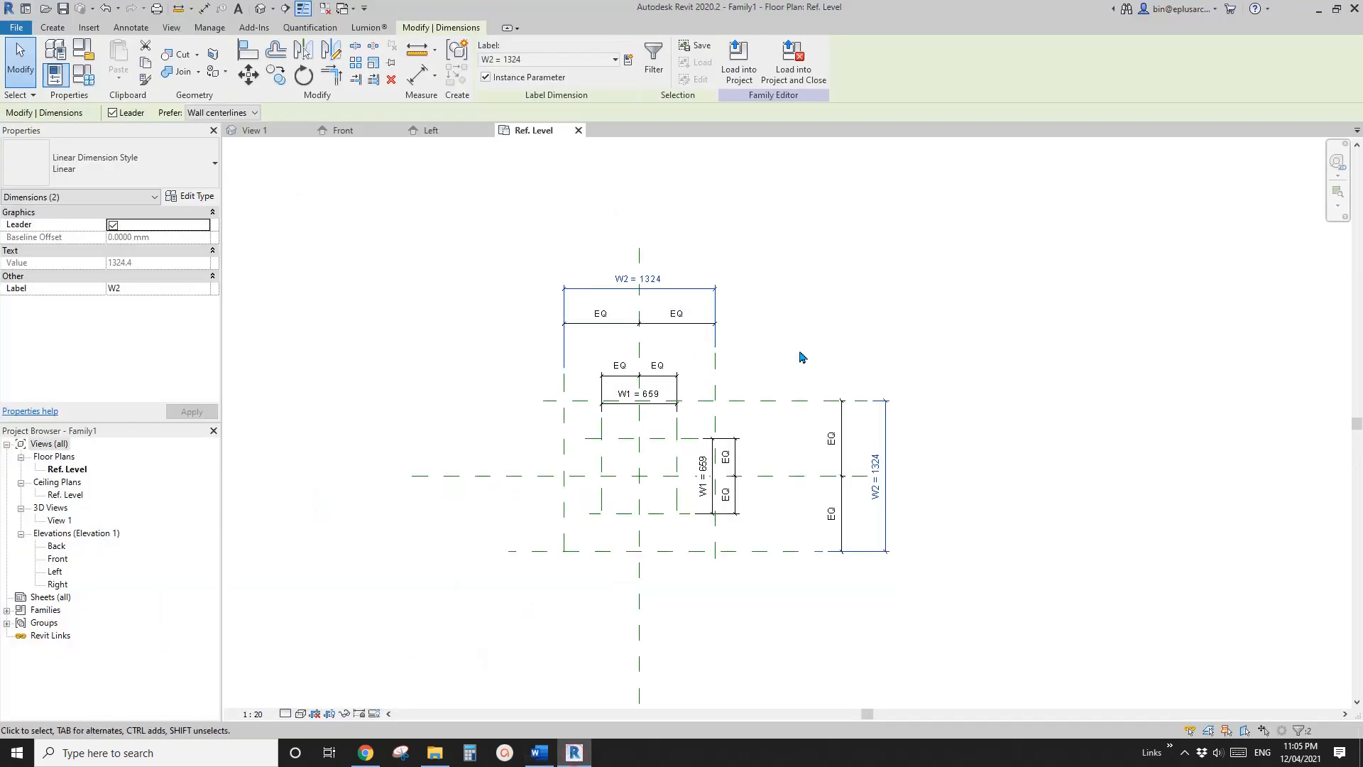
{"action": "key", "text": "p"}
{"action": "scroll", "coordinate": [790, 345], "scroll_direction": "down", "scroll_amount": 2}
{"action": "left_click", "coordinate": [618, 534]}
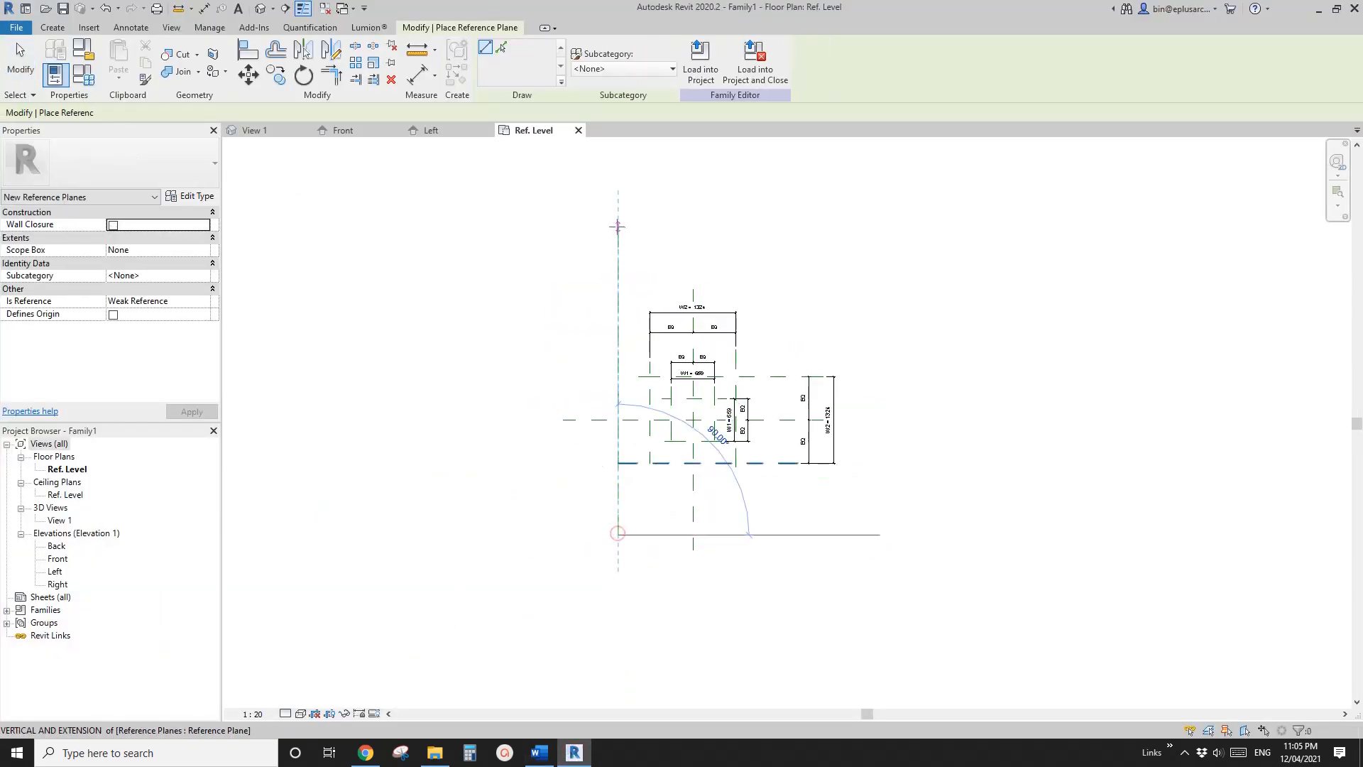
{"action": "left_click", "coordinate": [617, 227]}
{"action": "left_click", "coordinate": [888, 525]}
{"action": "left_click", "coordinate": [889, 245]}
Draw two horizontal reference planes outside the W2 frame, the lower one about 738 mm below the frame's lower plane
{"action": "left_click", "coordinate": [563, 264]}
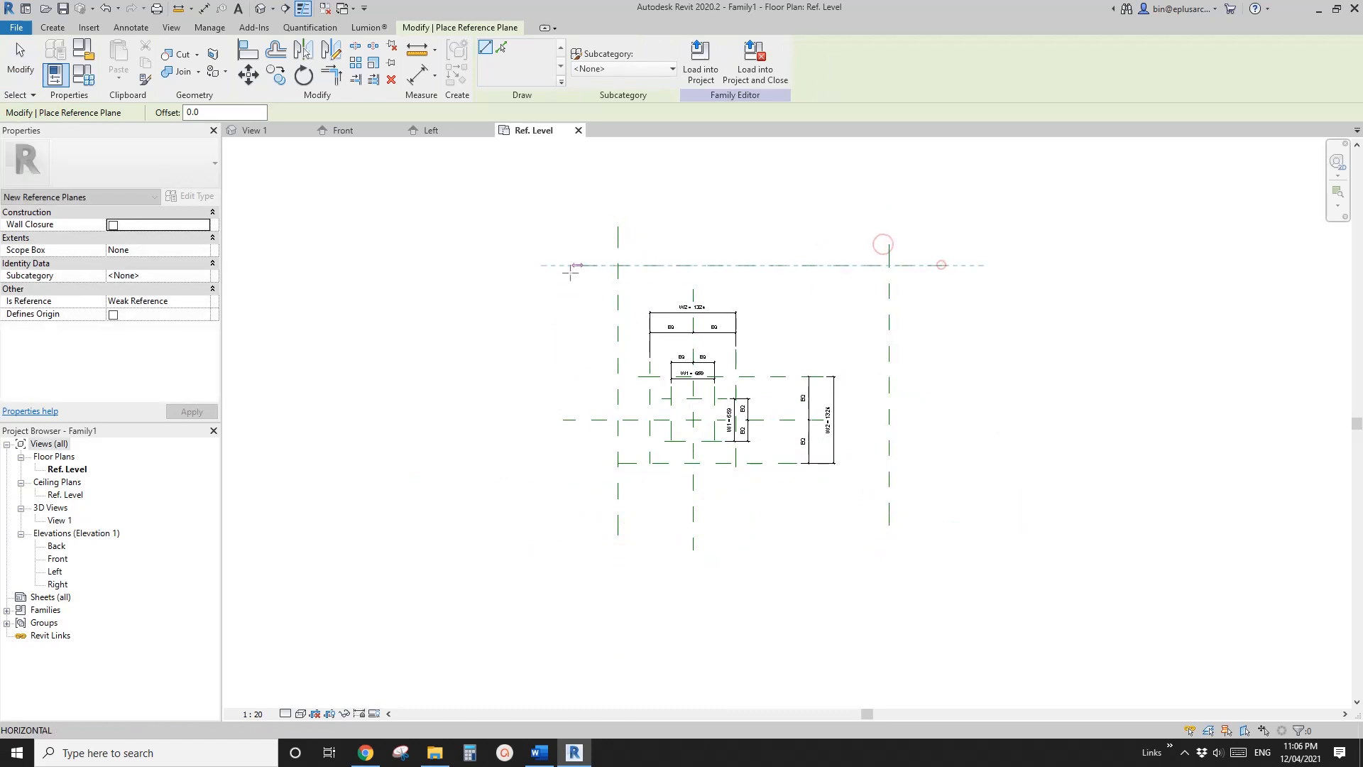
{"action": "left_click", "coordinate": [946, 265]}
{"action": "left_click", "coordinate": [563, 511]}
{"action": "left_click", "coordinate": [905, 511]}
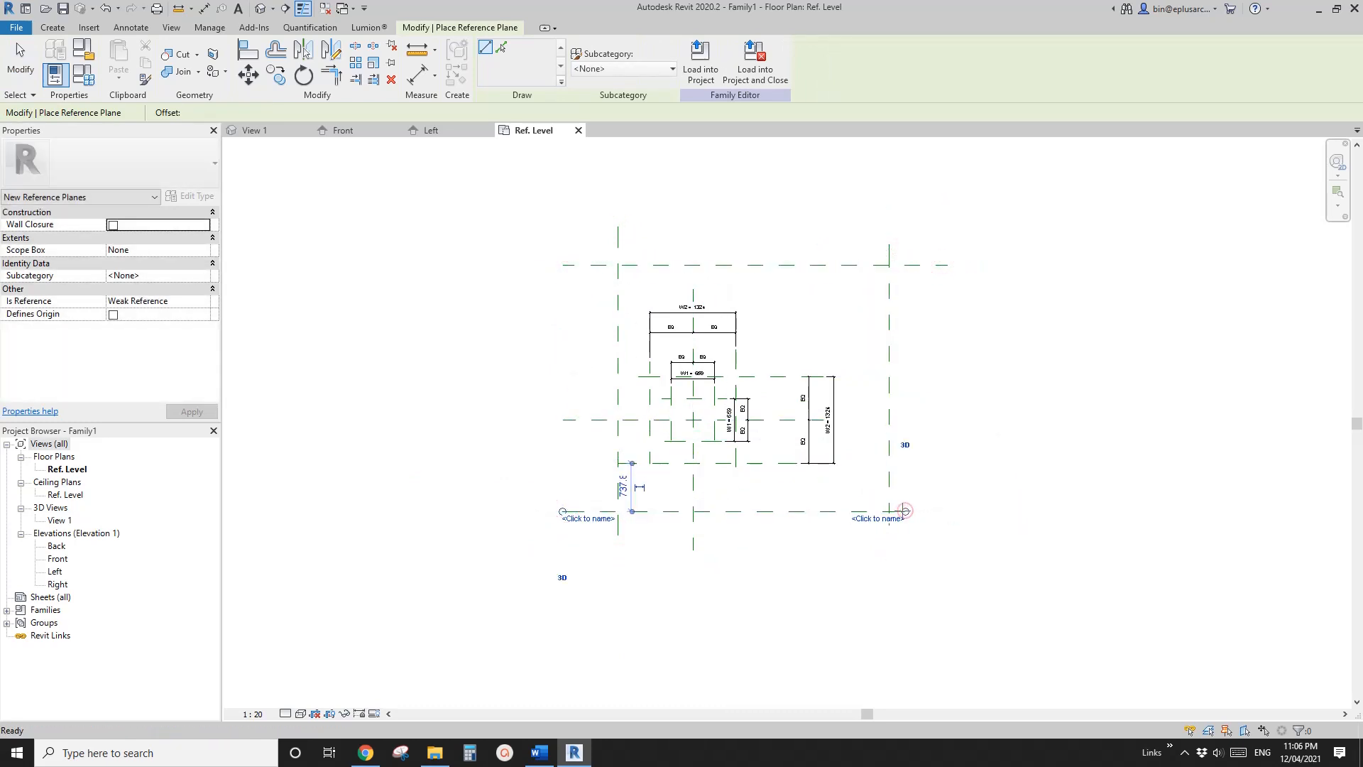
Dimension the new outermost horizontal reference planes to the horizontal centre plane and make the spacing equal
{"action": "key", "text": "d"}
{"action": "key", "text": "i"}
{"action": "left_click", "coordinate": [871, 511]}
{"action": "left_click", "coordinate": [774, 420]}
{"action": "left_click", "coordinate": [592, 262]}
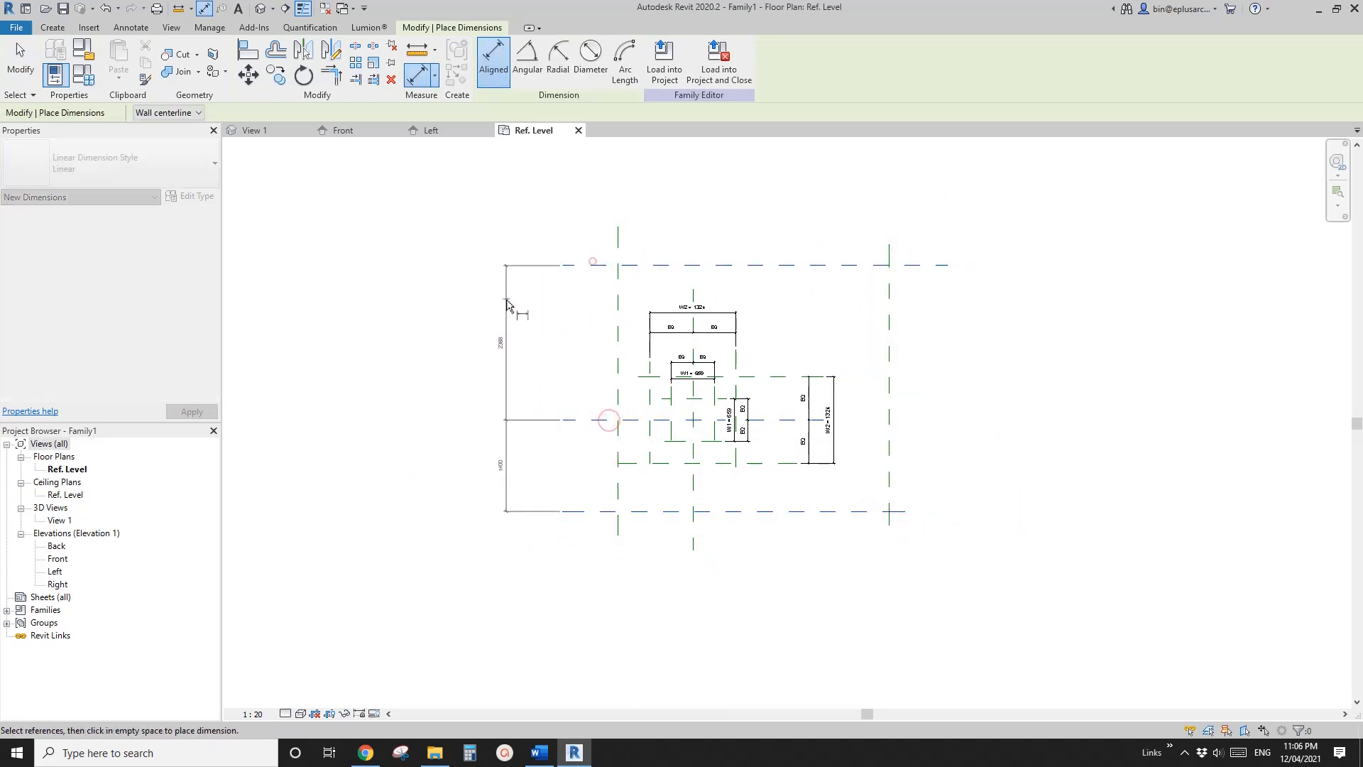
{"action": "left_click", "coordinate": [506, 299]}
{"action": "left_click", "coordinate": [521, 389]}
Dimension the new outermost vertical reference planes to the vertical centre plane and make the spacing equal
{"action": "left_click", "coordinate": [616, 271]}
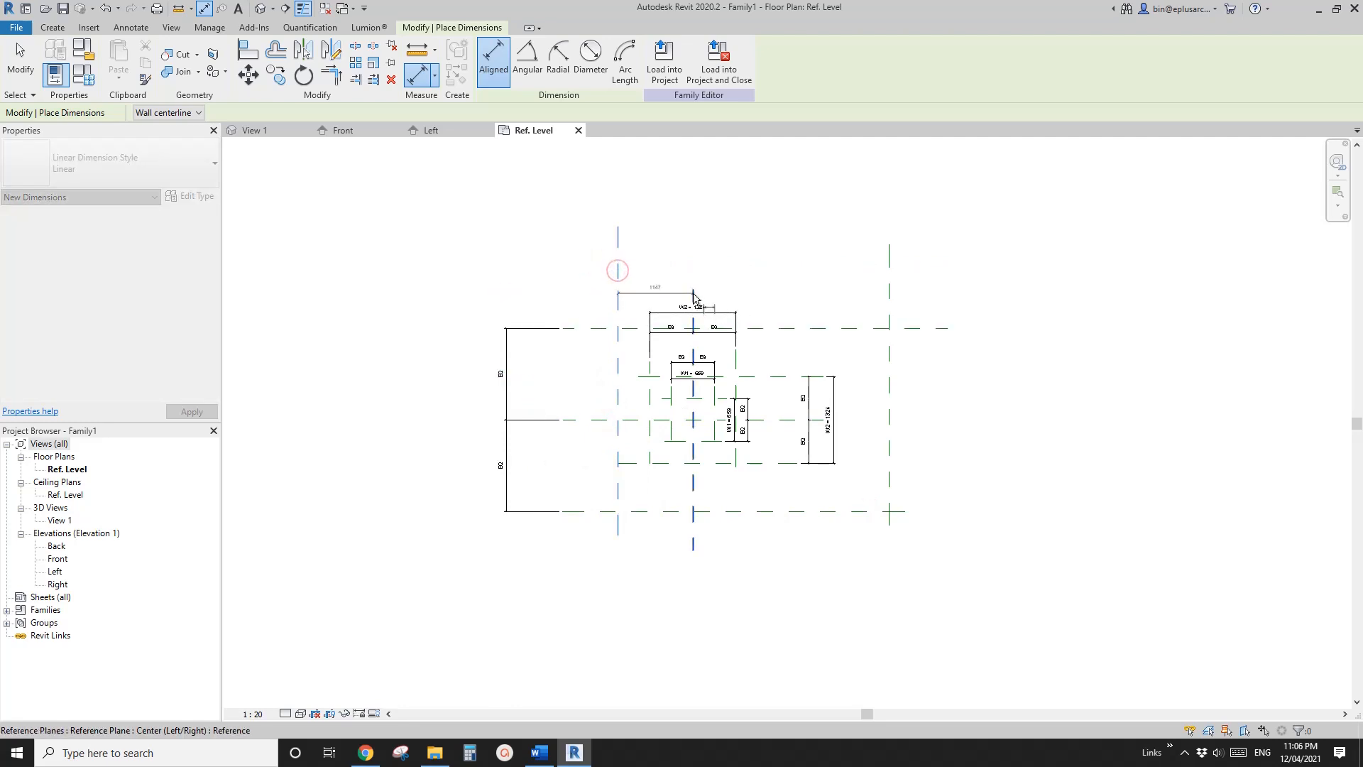
{"action": "left_click", "coordinate": [692, 293]}
{"action": "left_click", "coordinate": [886, 295]}
{"action": "left_click", "coordinate": [788, 256]}
{"action": "left_click", "coordinate": [745, 239]}
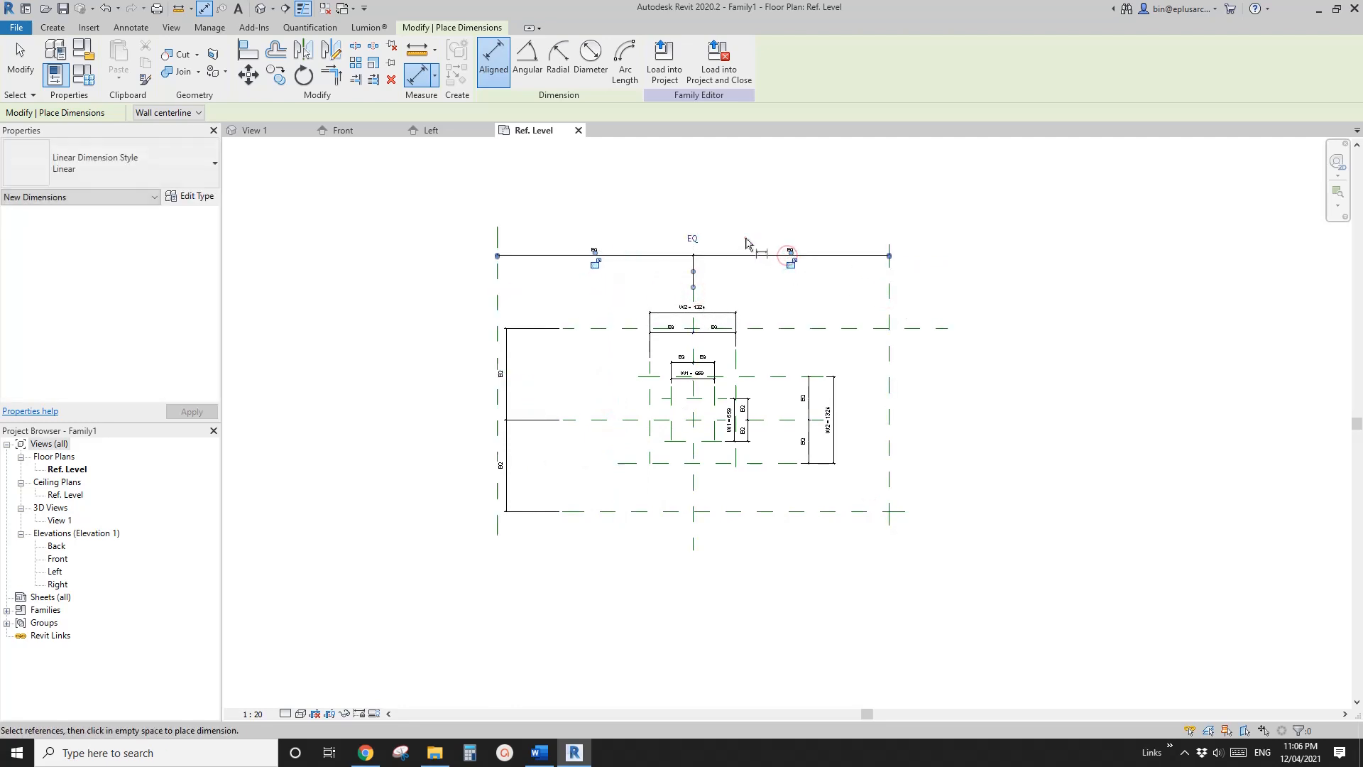
Add overall aligned dimensions across the outermost vertical pair and the outermost horizontal pair of reference planes
{"action": "left_click", "coordinate": [888, 299]}
{"action": "left_click", "coordinate": [497, 305]}
{"action": "left_click", "coordinate": [693, 211]}
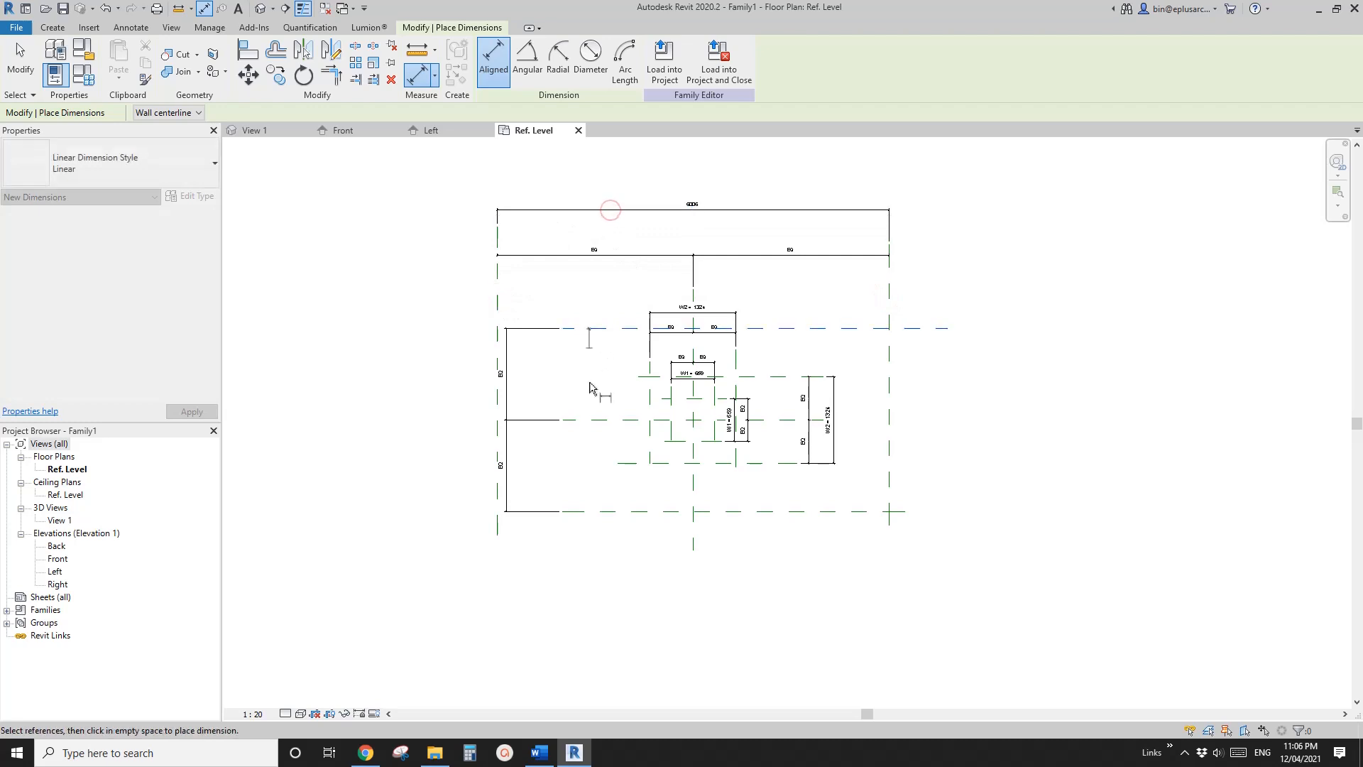
{"action": "left_click", "coordinate": [590, 328]}
{"action": "left_click", "coordinate": [591, 511]}
{"action": "left_click", "coordinate": [430, 426]}
{"action": "key", "text": "Escape"}
{"action": "key", "text": "Escape"}
Label both outermost overall dimensions with a new instance parameter named W3
{"action": "left_click", "coordinate": [433, 461]}
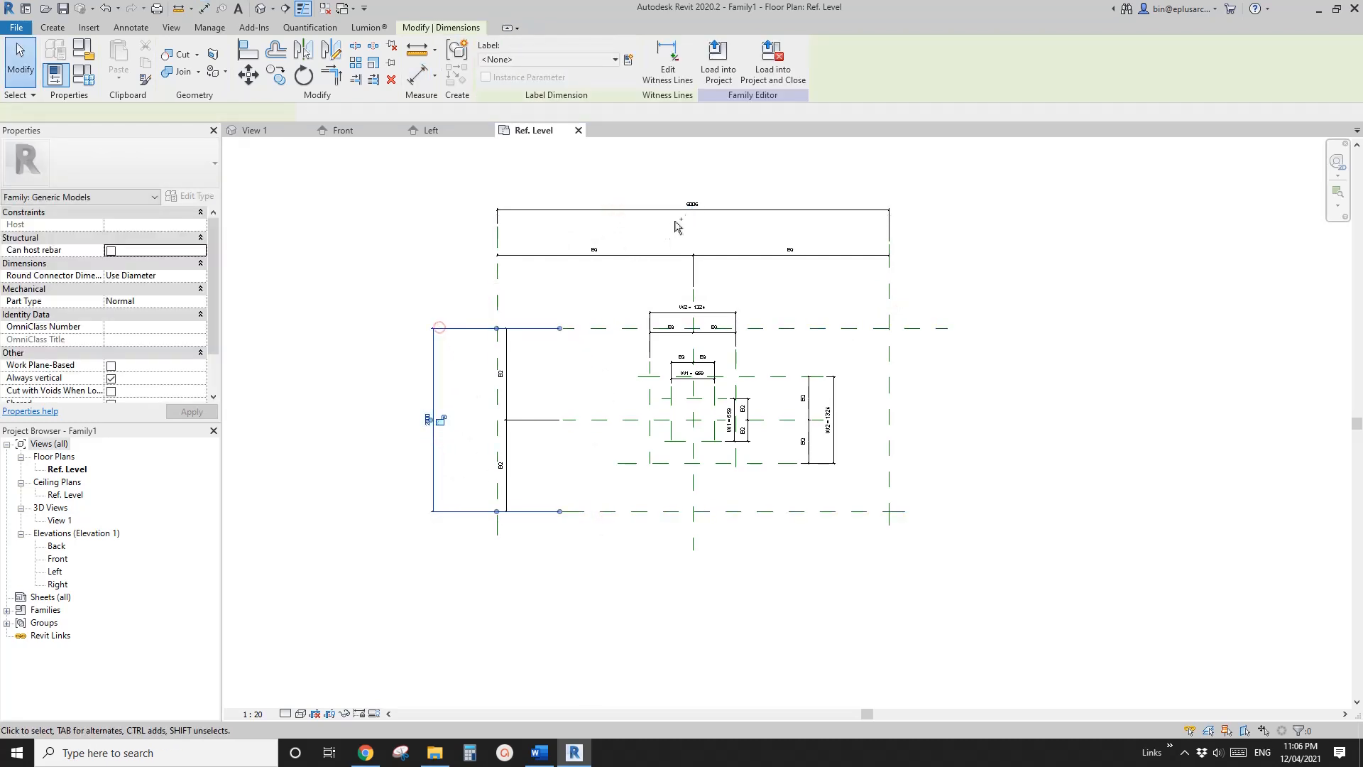
{"action": "left_click", "coordinate": [684, 210], "text": "ctrl"}
{"action": "left_click", "coordinate": [629, 60]}
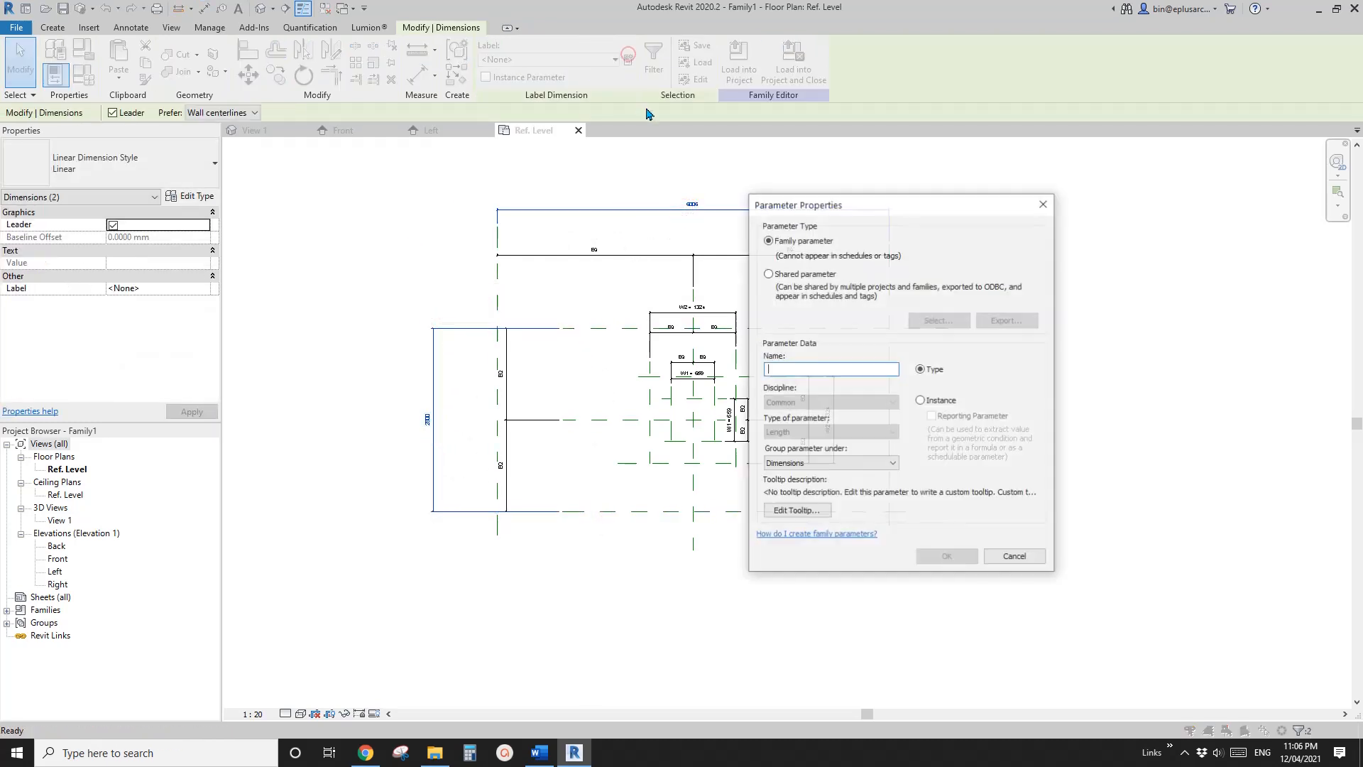
{"action": "type", "text": "W3"}
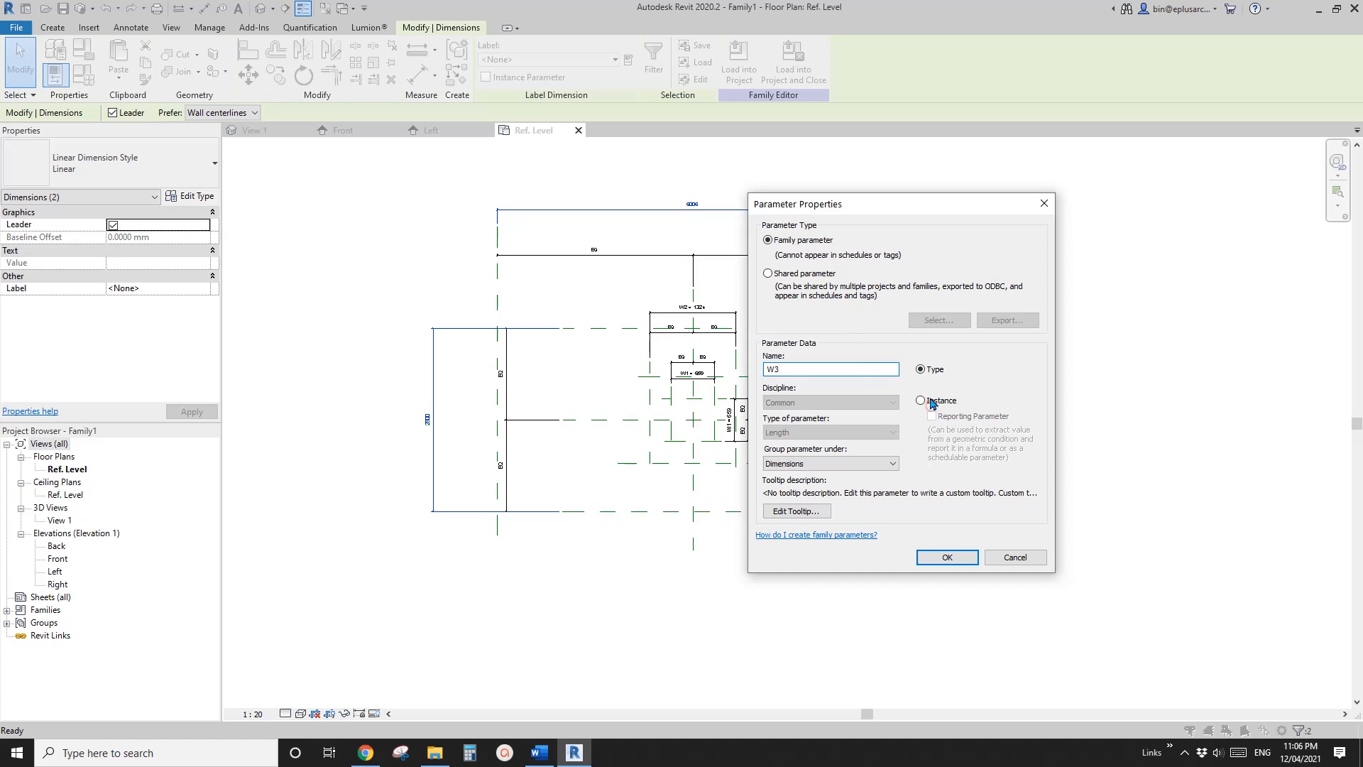
{"action": "left_click", "coordinate": [931, 404]}
{"action": "left_click", "coordinate": [947, 557]}
{"action": "key", "text": "Escape"}
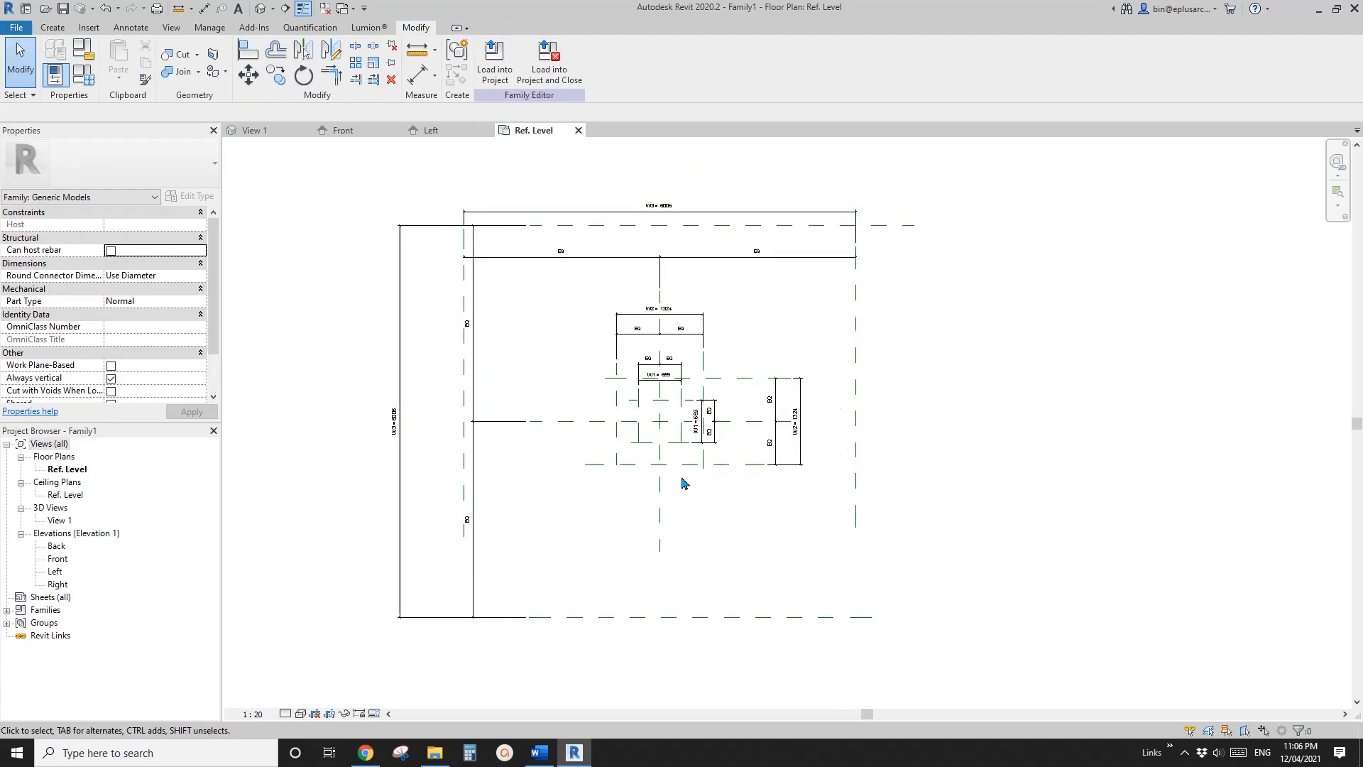
{"action": "scroll", "coordinate": [684, 483], "scroll_direction": "up", "scroll_amount": 2}
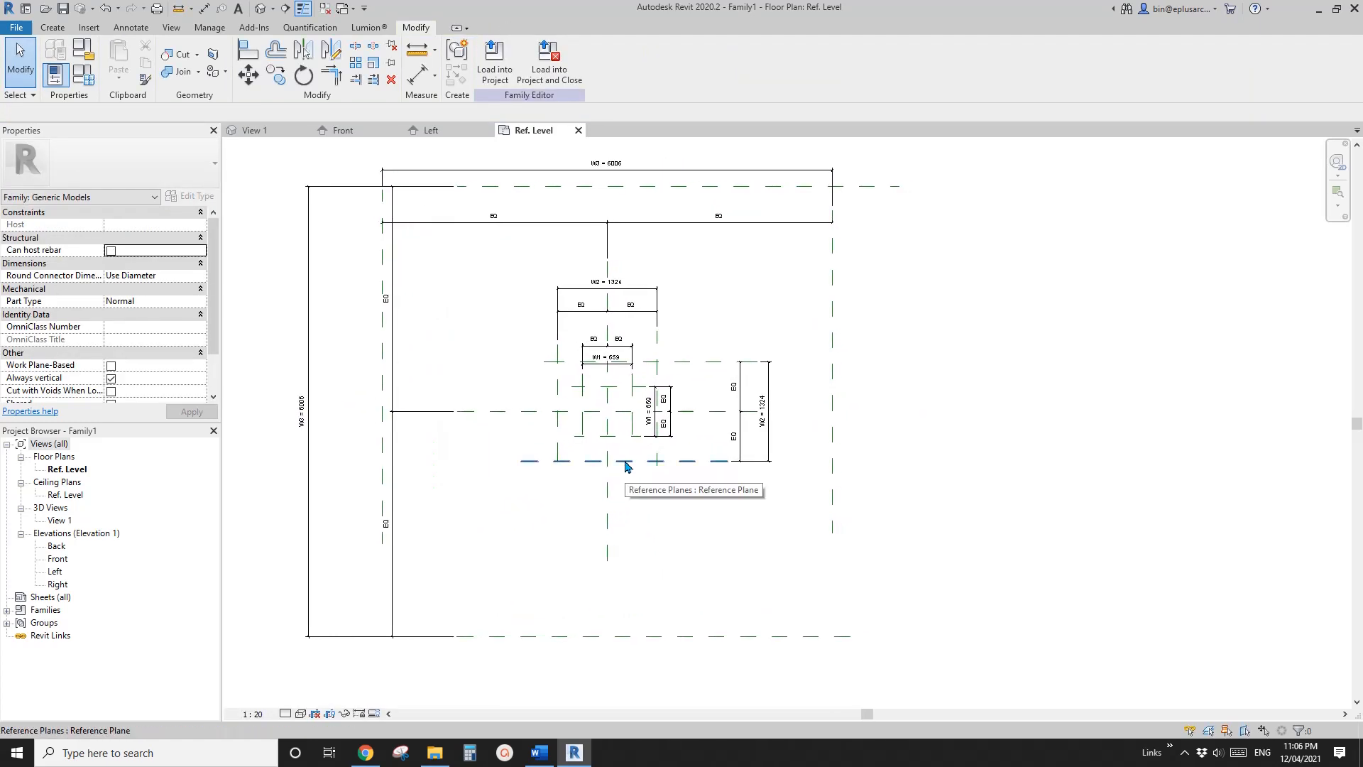
{"action": "scroll", "coordinate": [505, 367], "scroll_direction": "up", "scroll_amount": 3}
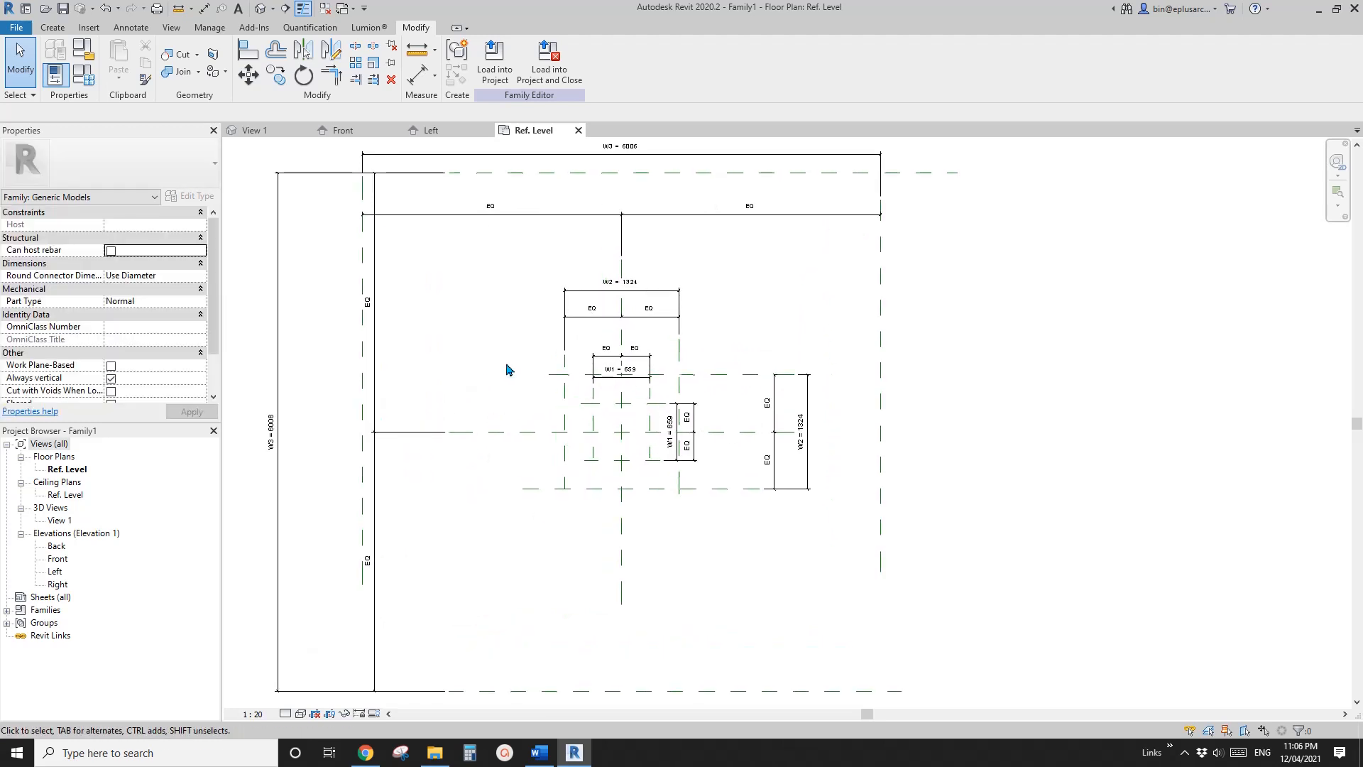
{"action": "left_click", "coordinate": [54, 29]}
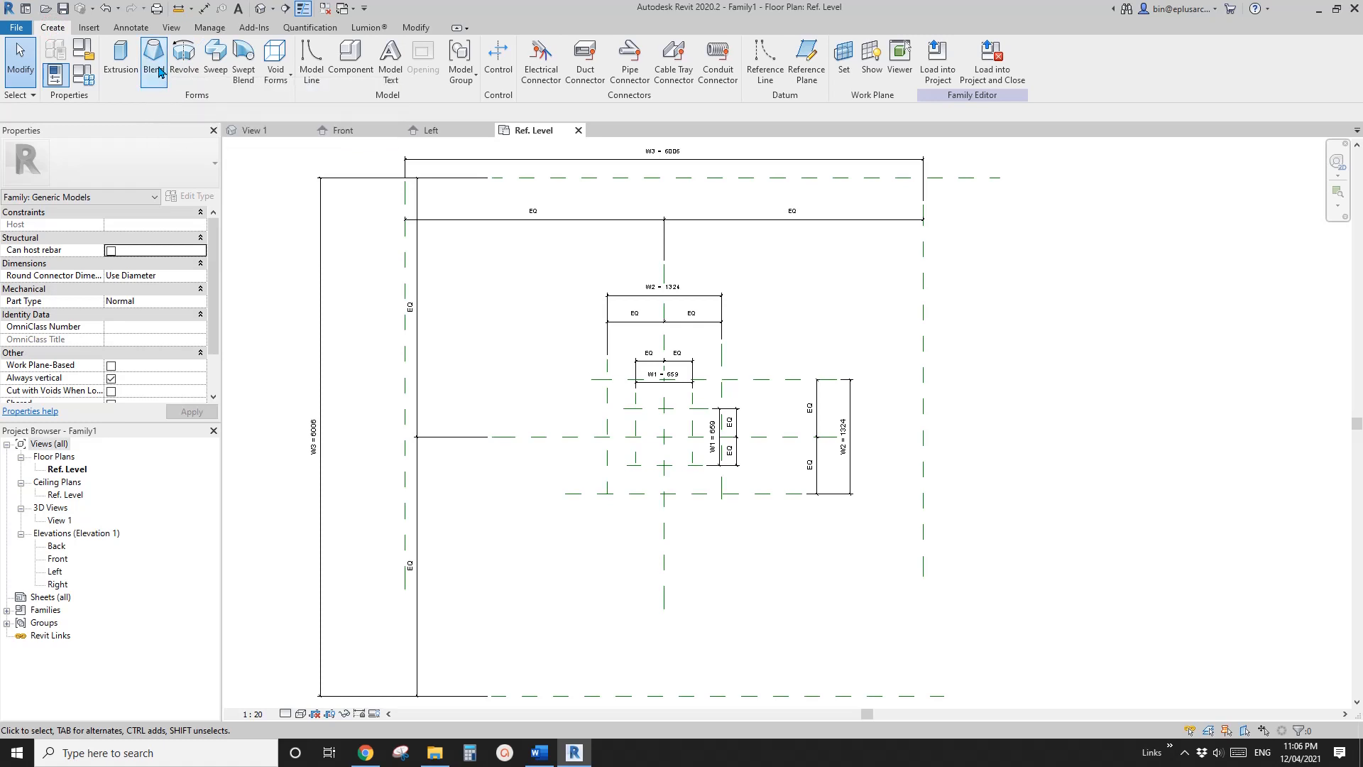
{"action": "middle_click_drag", "start_coordinate": [517, 289], "coordinate": [504, 276]}
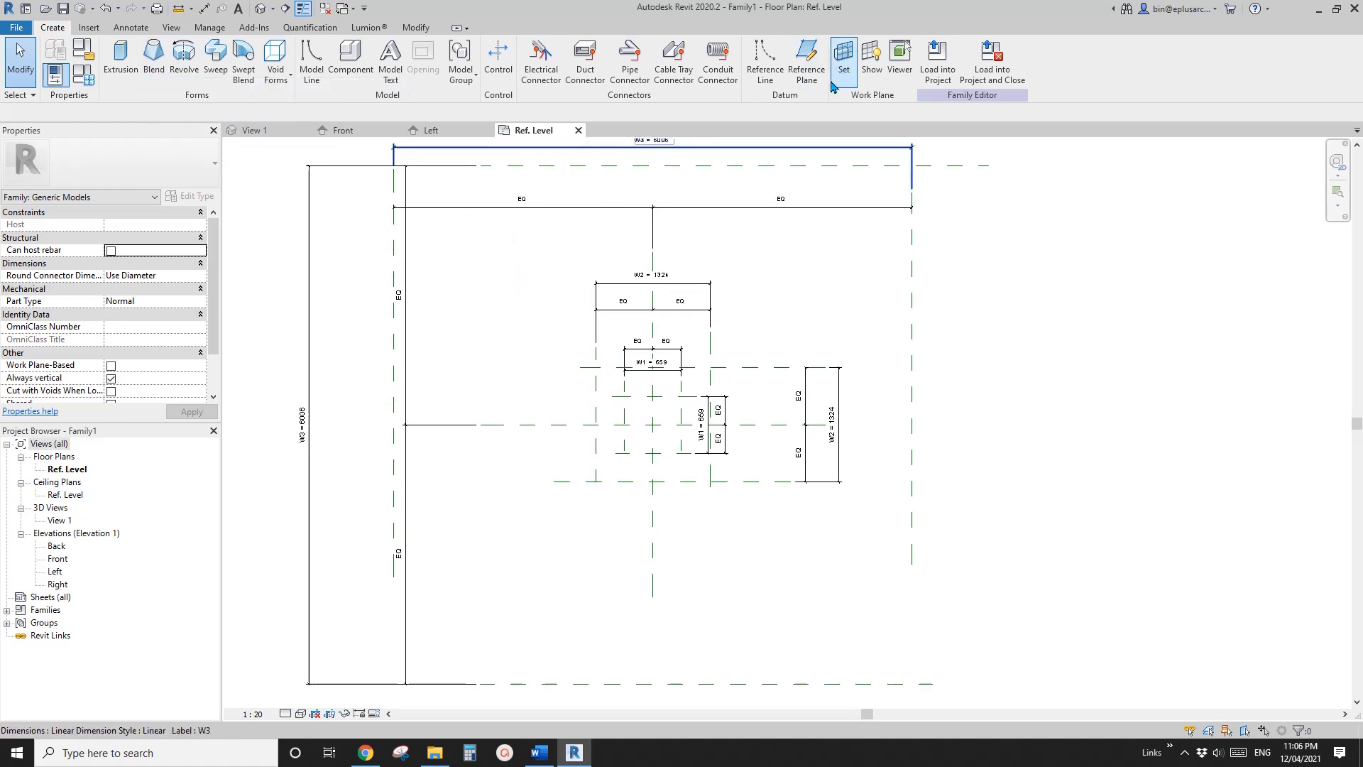
{"action": "left_click", "coordinate": [844, 57]}
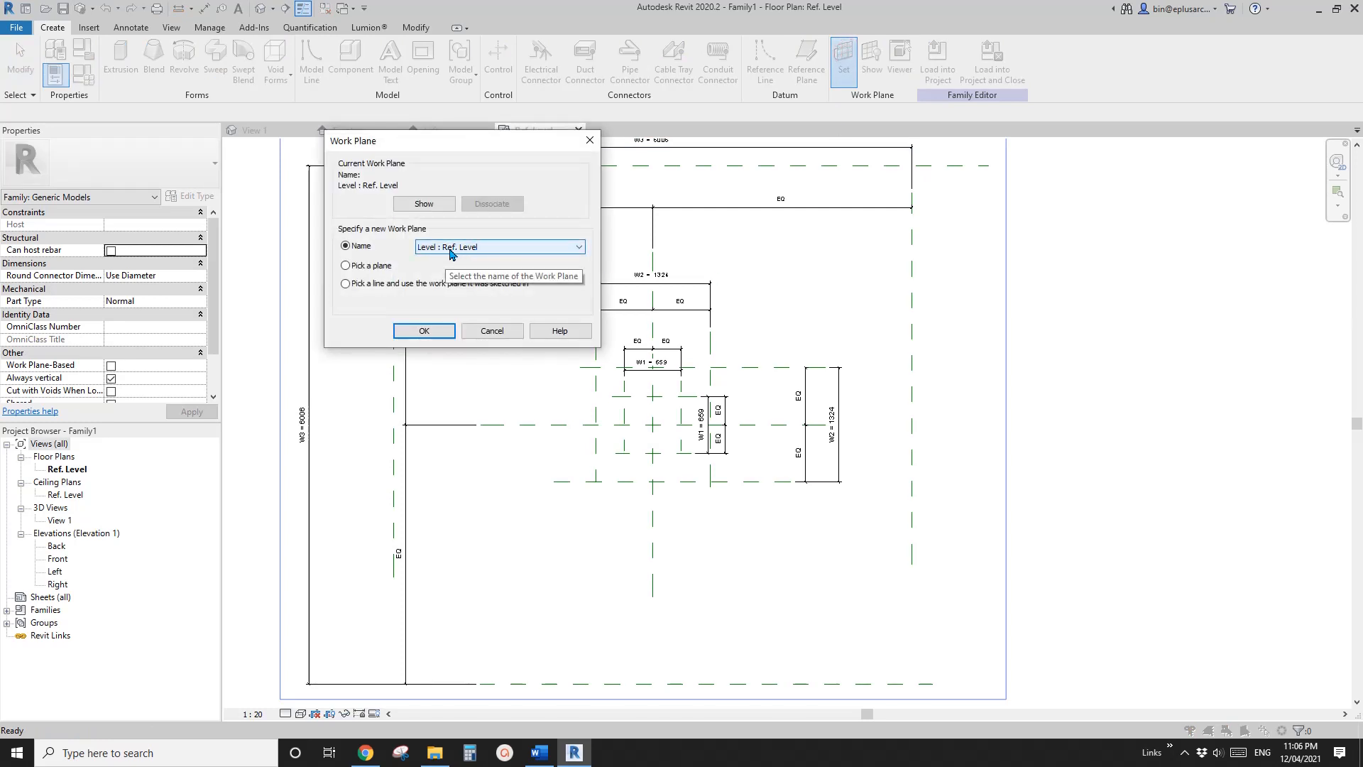
{"action": "left_click", "coordinate": [490, 331]}
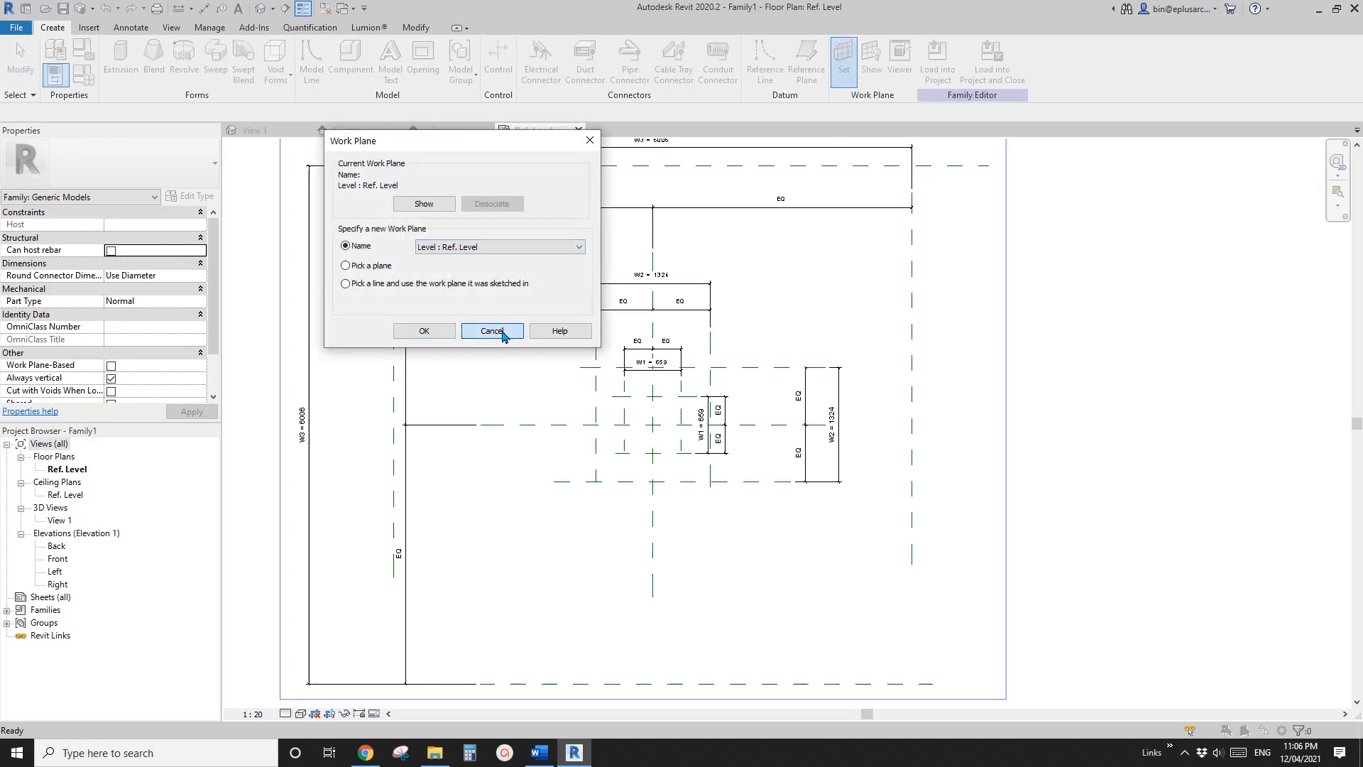
Open the Front elevation and draw a horizontal reference plane about 993 mm above Ref. Level
{"action": "double_click", "coordinate": [57, 559]}
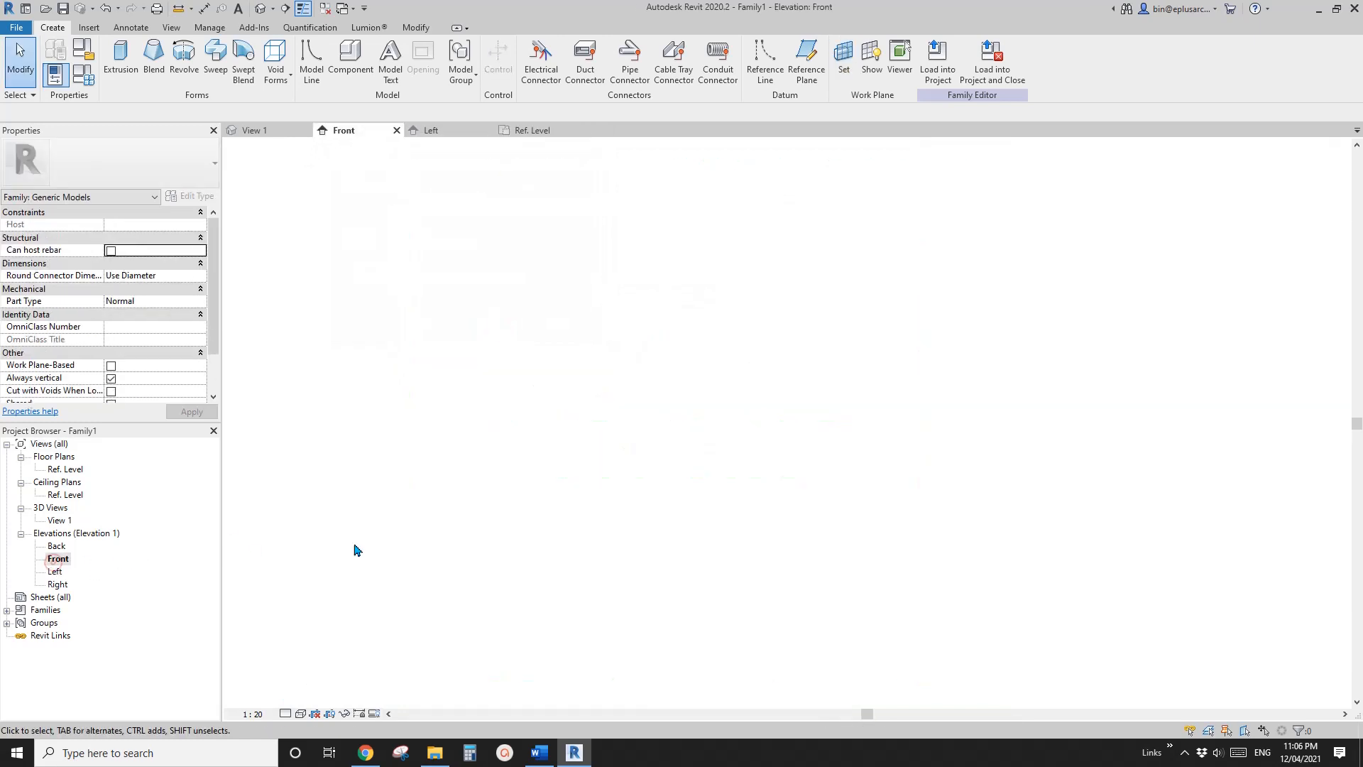
{"action": "middle_click_drag", "start_coordinate": [600, 481], "coordinate": [572, 471]}
{"action": "scroll", "coordinate": [572, 471], "scroll_direction": "down", "scroll_amount": 3}
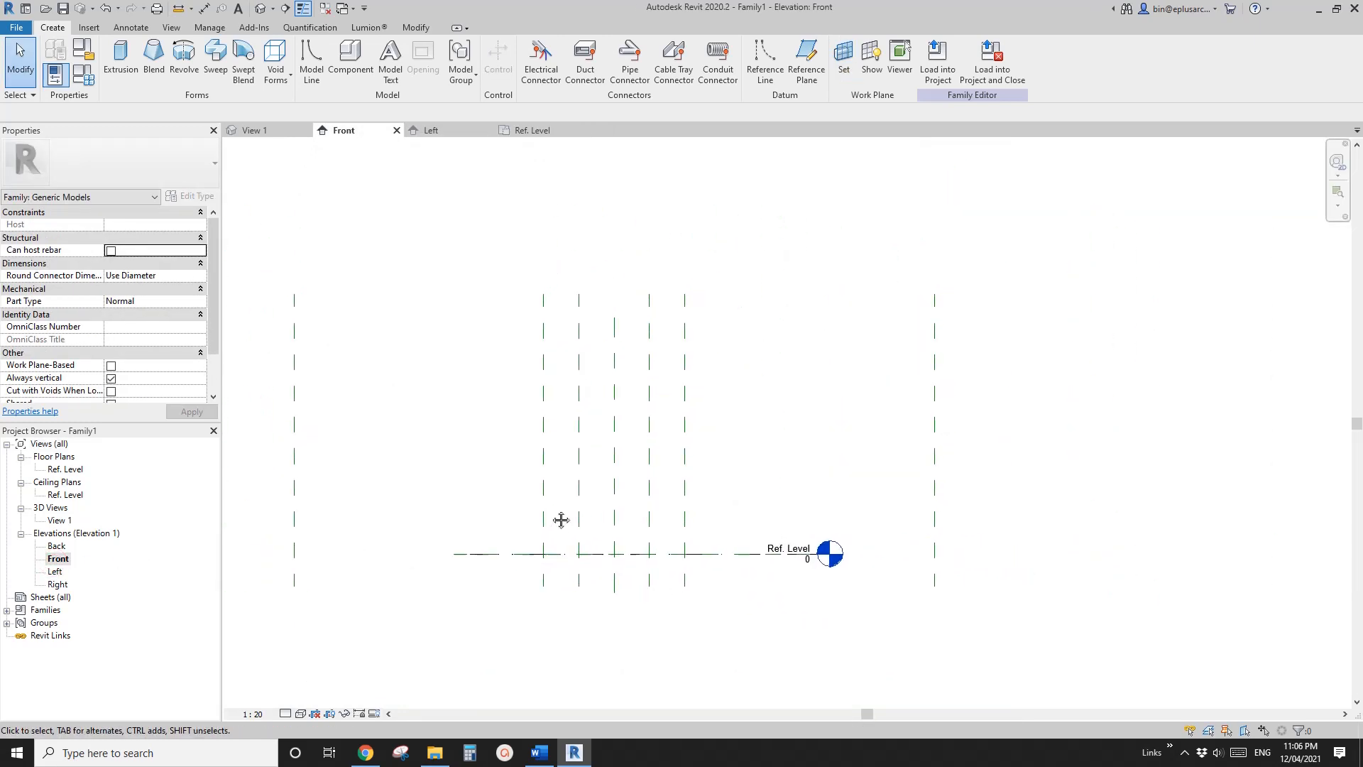
{"action": "key", "text": "r"}
{"action": "key", "text": "p"}
{"action": "left_click", "coordinate": [488, 448]}
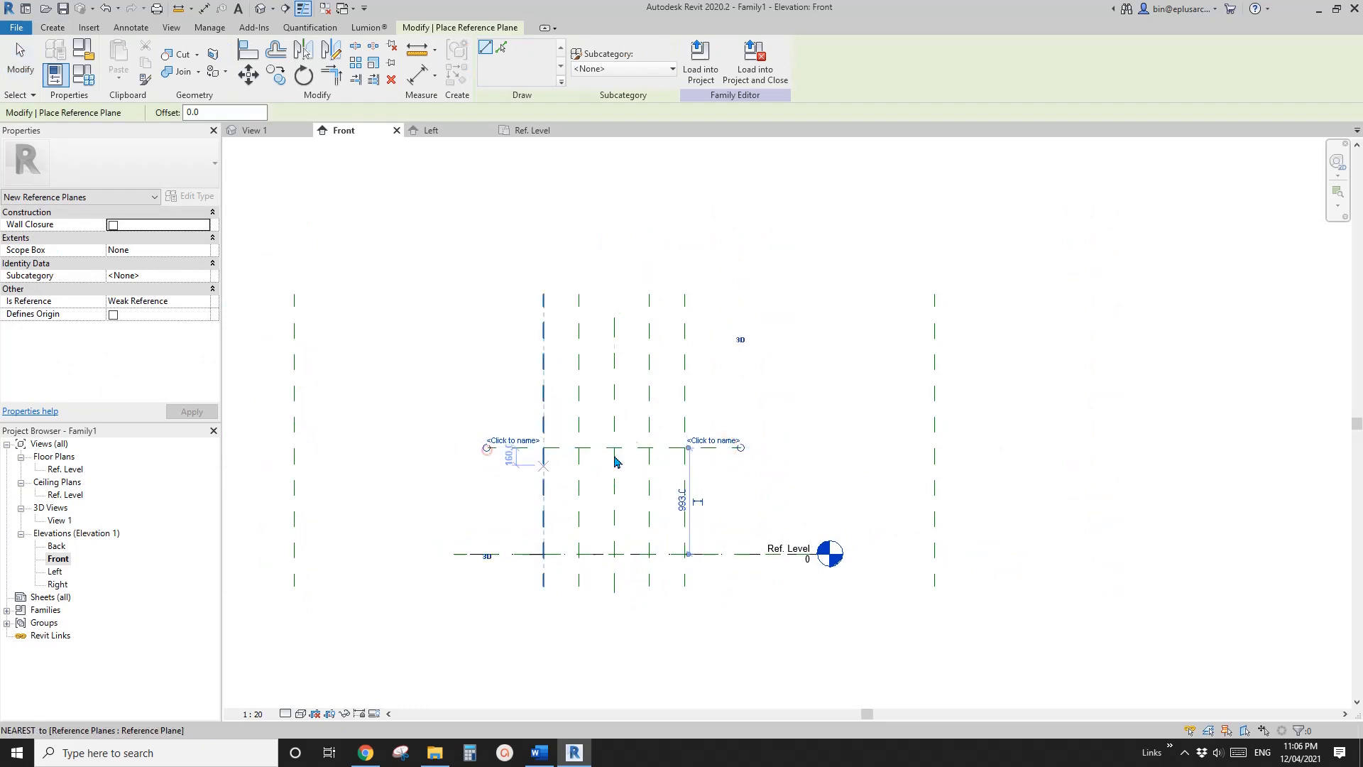
Check the canopy photo in Word, then draw a second horizontal reference plane in Revit about 1925 mm above Ref. Level
{"action": "left_click", "coordinate": [540, 753]}
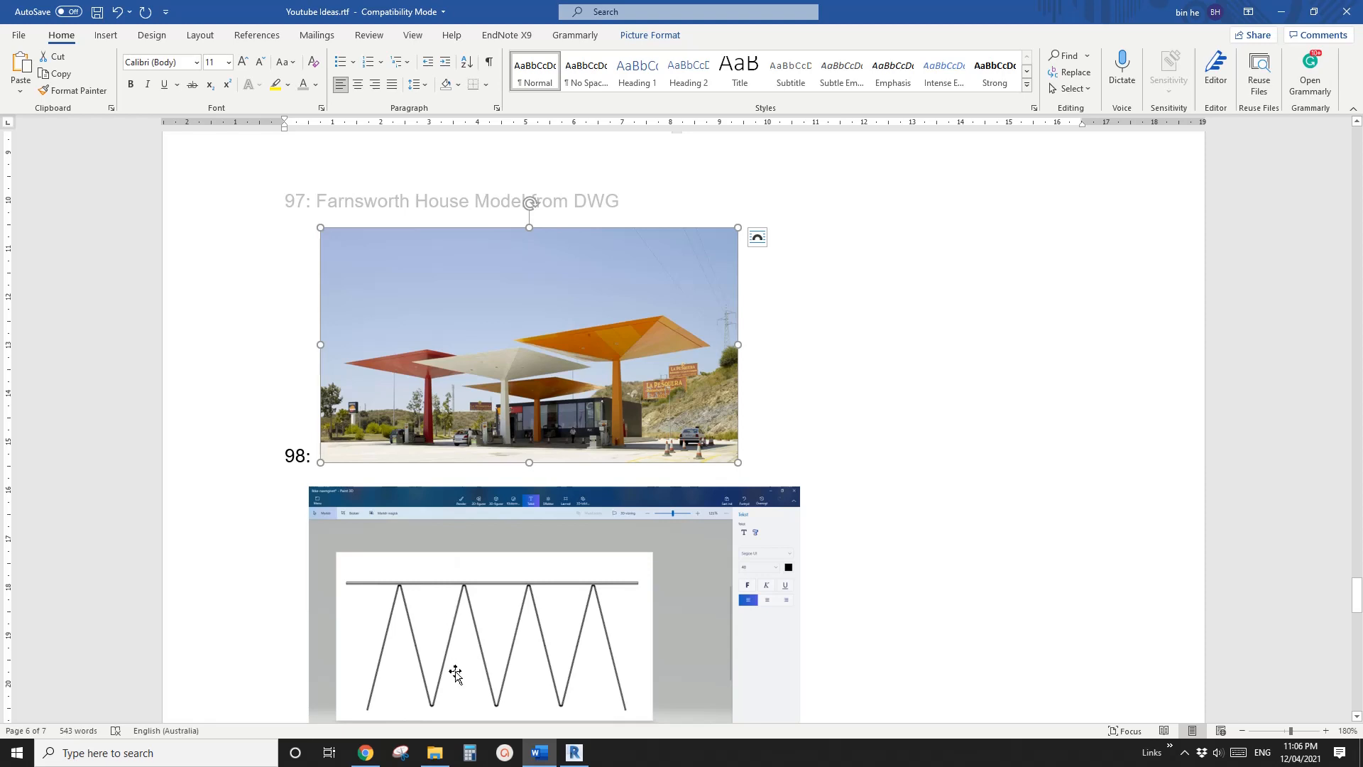
{"action": "left_click", "coordinate": [574, 752]}
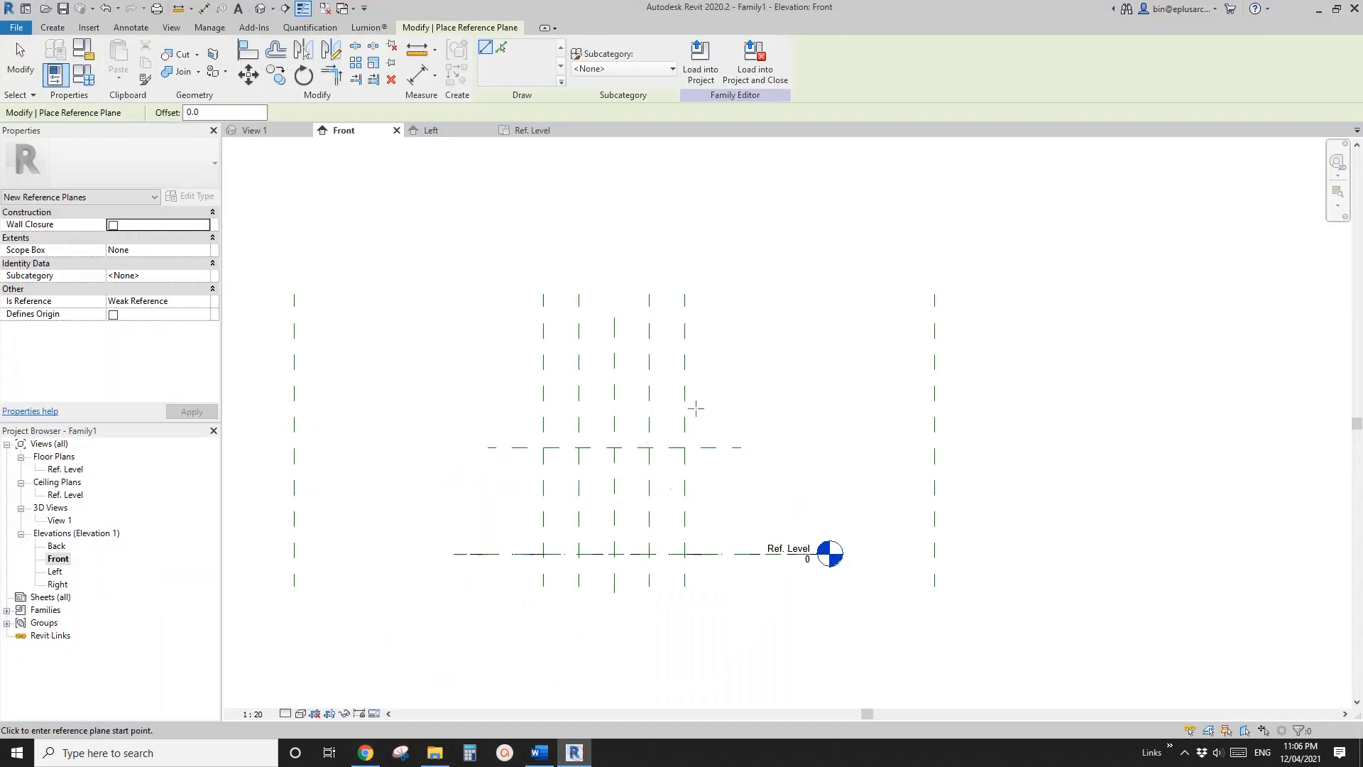
{"action": "middle_click_drag", "start_coordinate": [695, 408], "coordinate": [691, 428]}
{"action": "left_click", "coordinate": [763, 367]}
{"action": "left_click", "coordinate": [485, 365]}
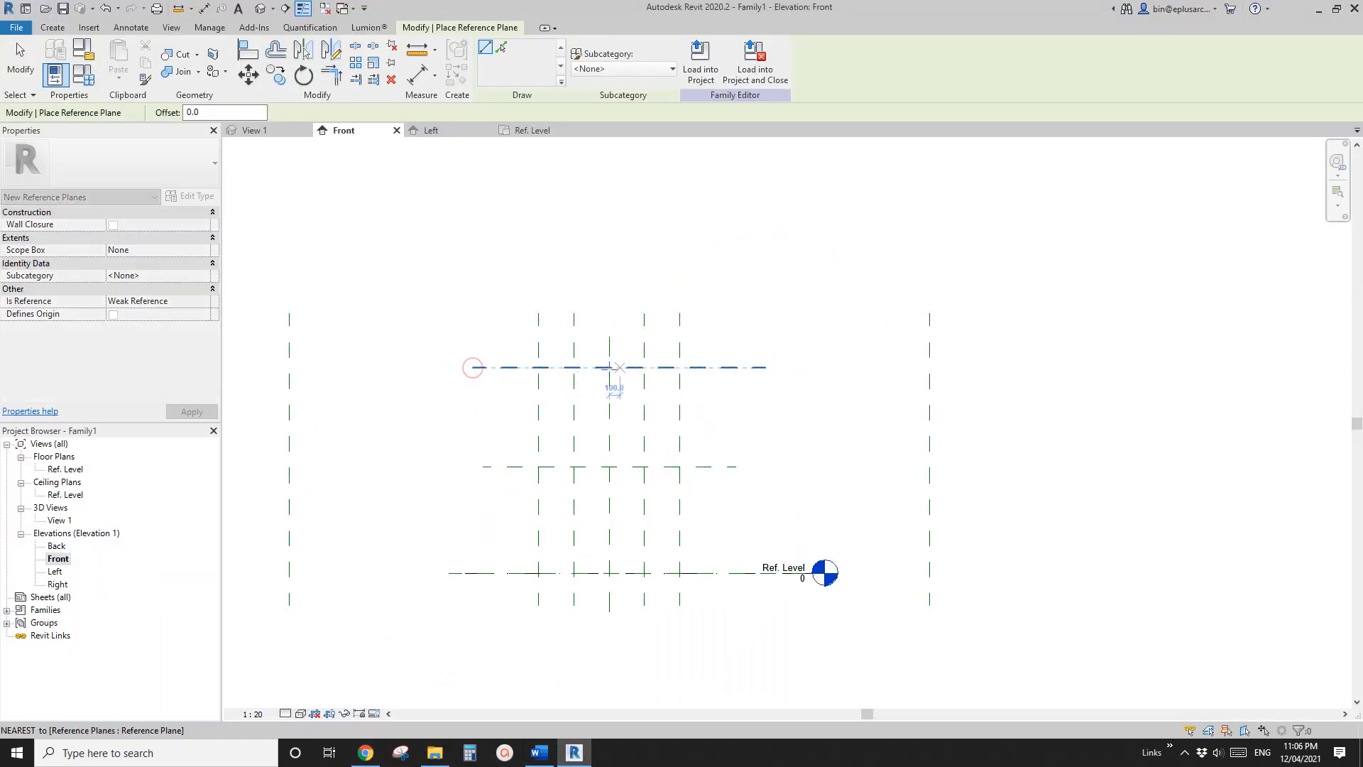
Recheck the canopy photo in Word, then dimension the lower and upper horizontal planes from Ref. Level in Revit's Front elevation
{"action": "left_click", "coordinate": [543, 755]}
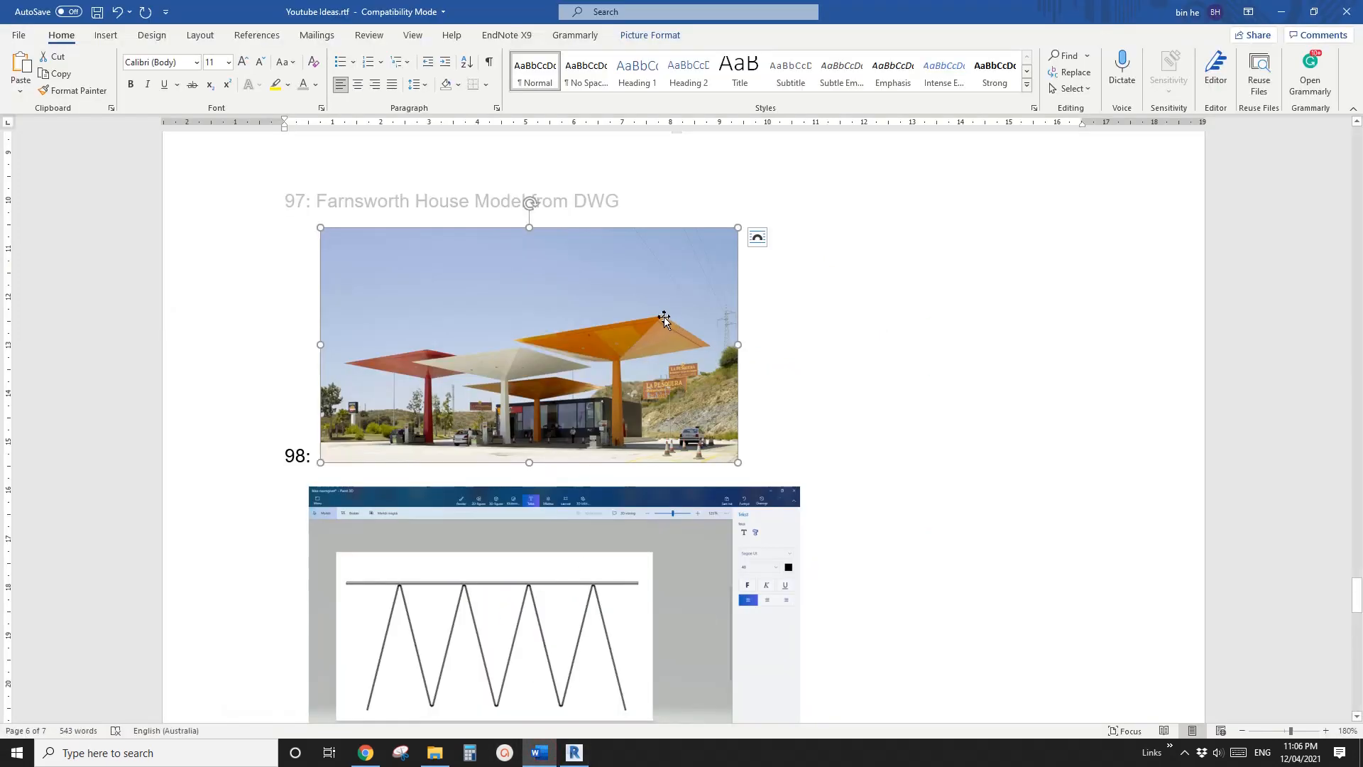
{"action": "left_click", "coordinate": [574, 752]}
{"action": "key", "text": "i"}
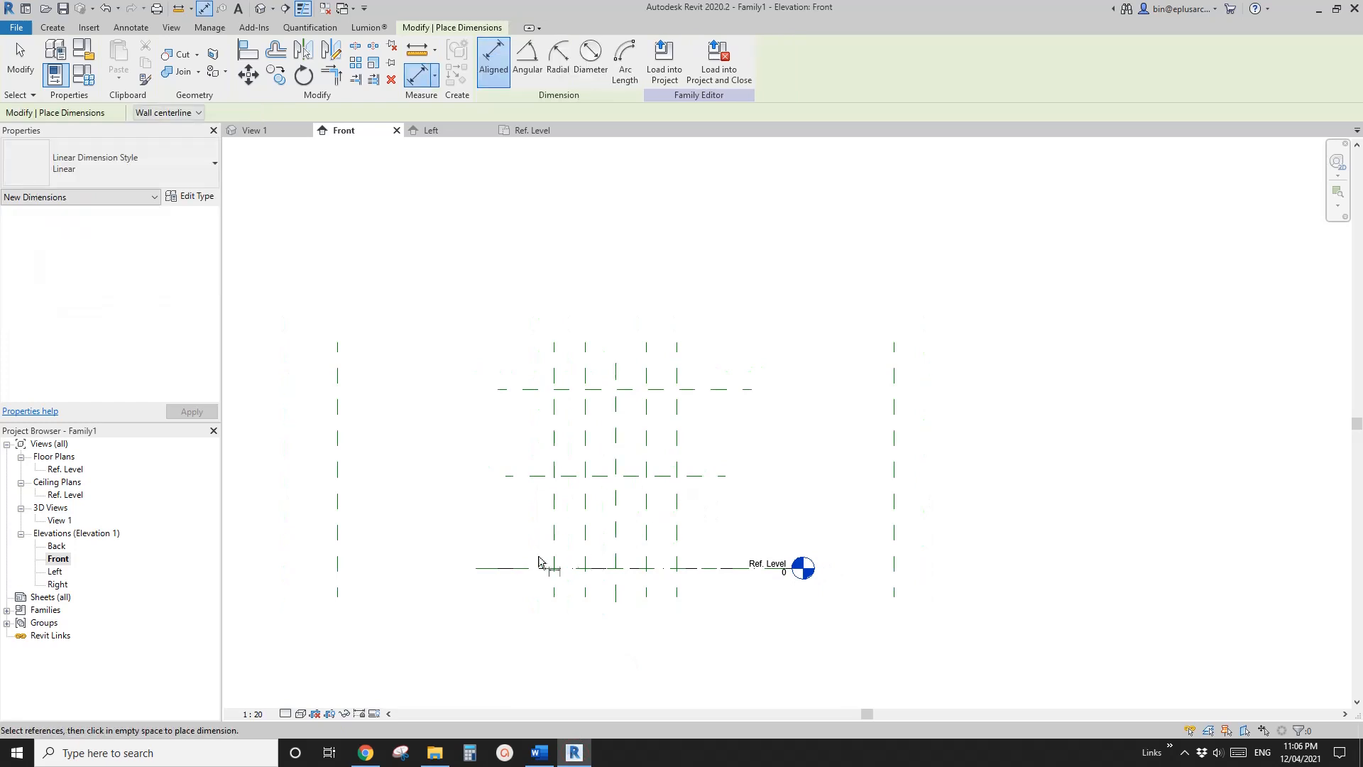
{"action": "left_click", "coordinate": [516, 567]}
{"action": "left_click", "coordinate": [535, 475]}
{"action": "left_click", "coordinate": [443, 499]}
{"action": "left_click", "coordinate": [539, 567]}
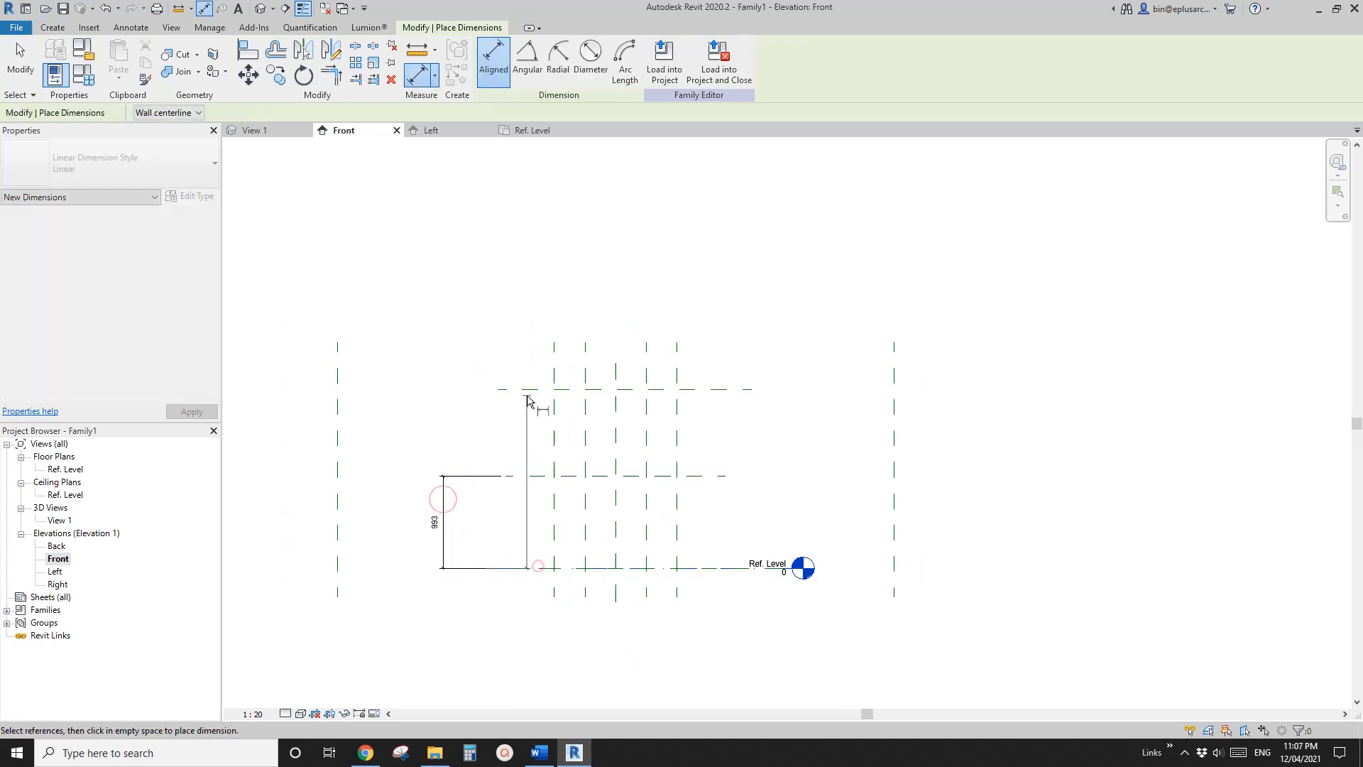
{"action": "left_click", "coordinate": [527, 390]}
{"action": "left_click", "coordinate": [370, 449]}
{"action": "key", "text": "Escape"}
Label the dimension from Ref. Level to the lower horizontal plane with a new instance parameter named H1
{"action": "left_click", "coordinate": [439, 487]}
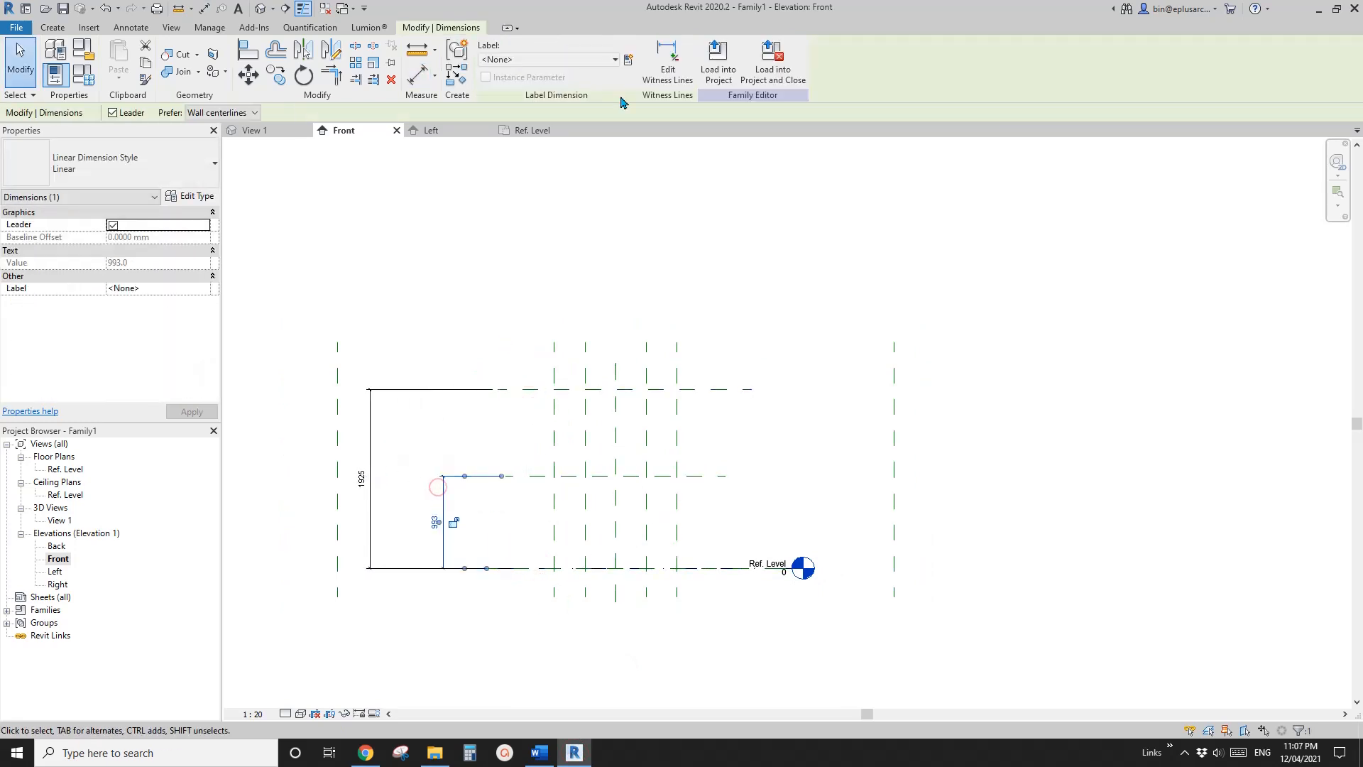
{"action": "left_click", "coordinate": [629, 60]}
{"action": "type", "text": "H1"}
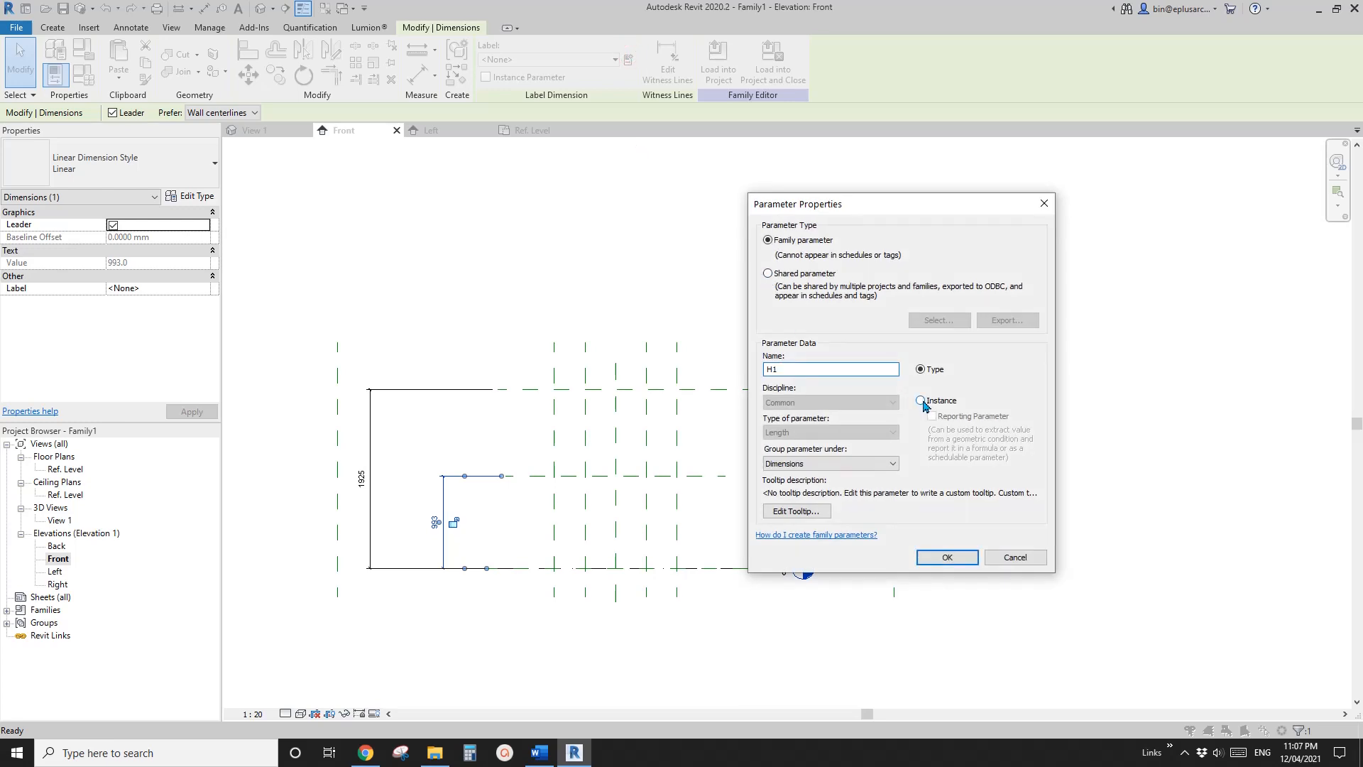
{"action": "left_click", "coordinate": [922, 401]}
{"action": "left_click", "coordinate": [946, 557]}
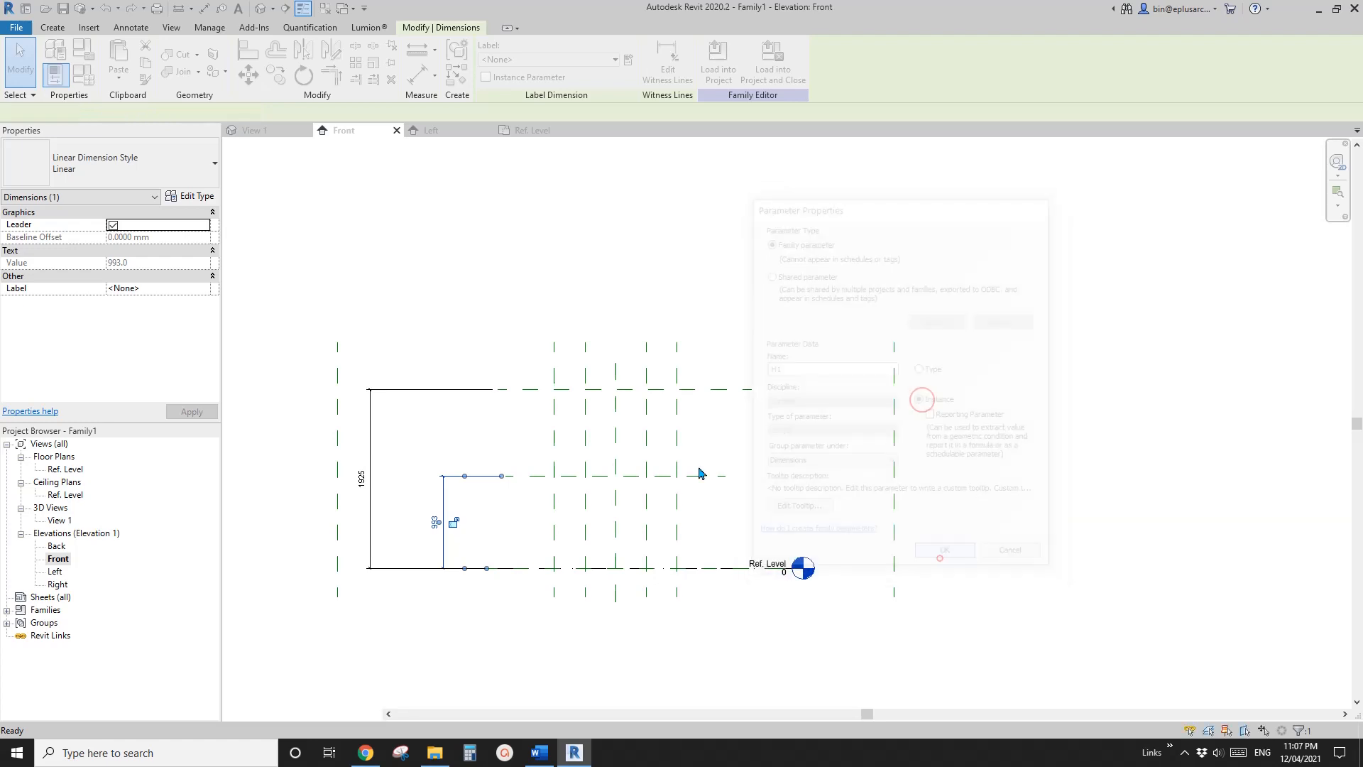
Label the dimension from Ref. Level to the upper horizontal plane with a new instance parameter named H2
{"action": "left_click", "coordinate": [465, 390]}
{"action": "left_click", "coordinate": [629, 60]}
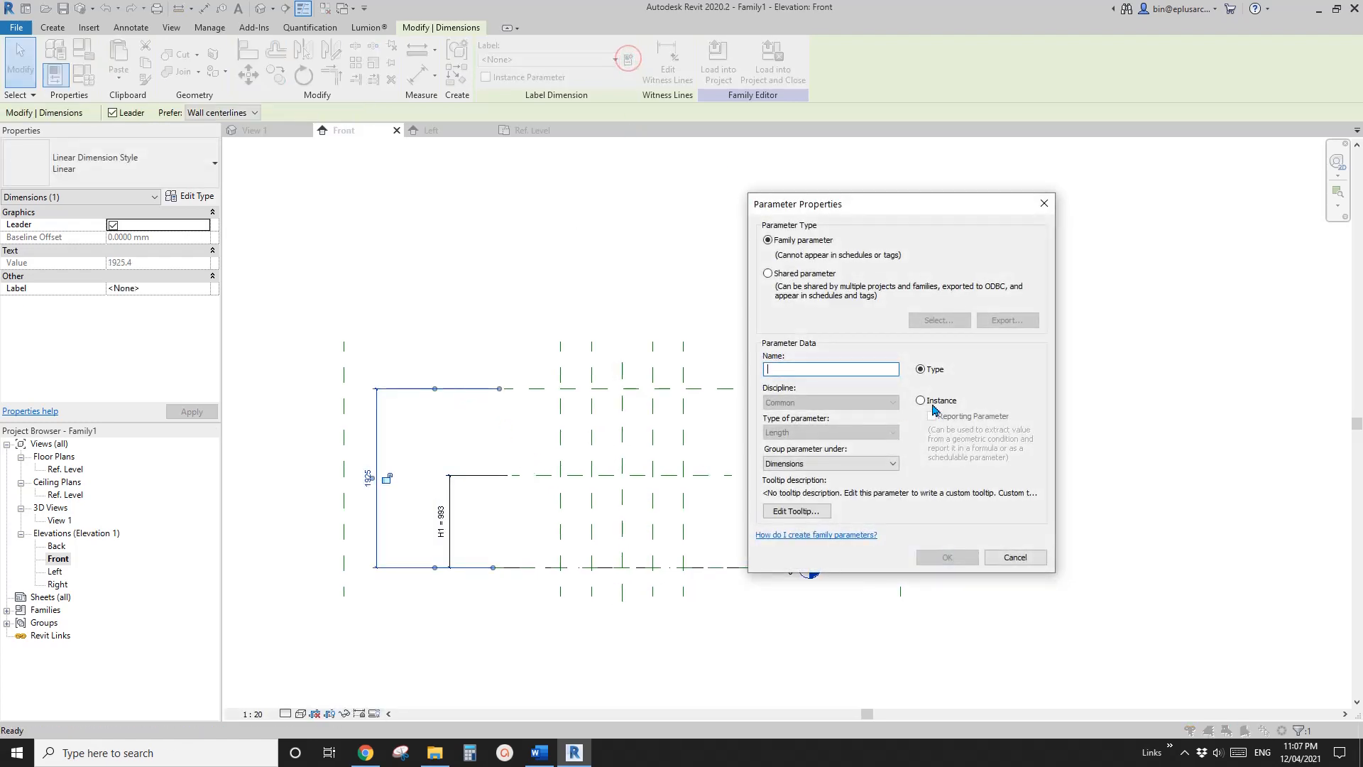
{"action": "left_click", "coordinate": [931, 402]}
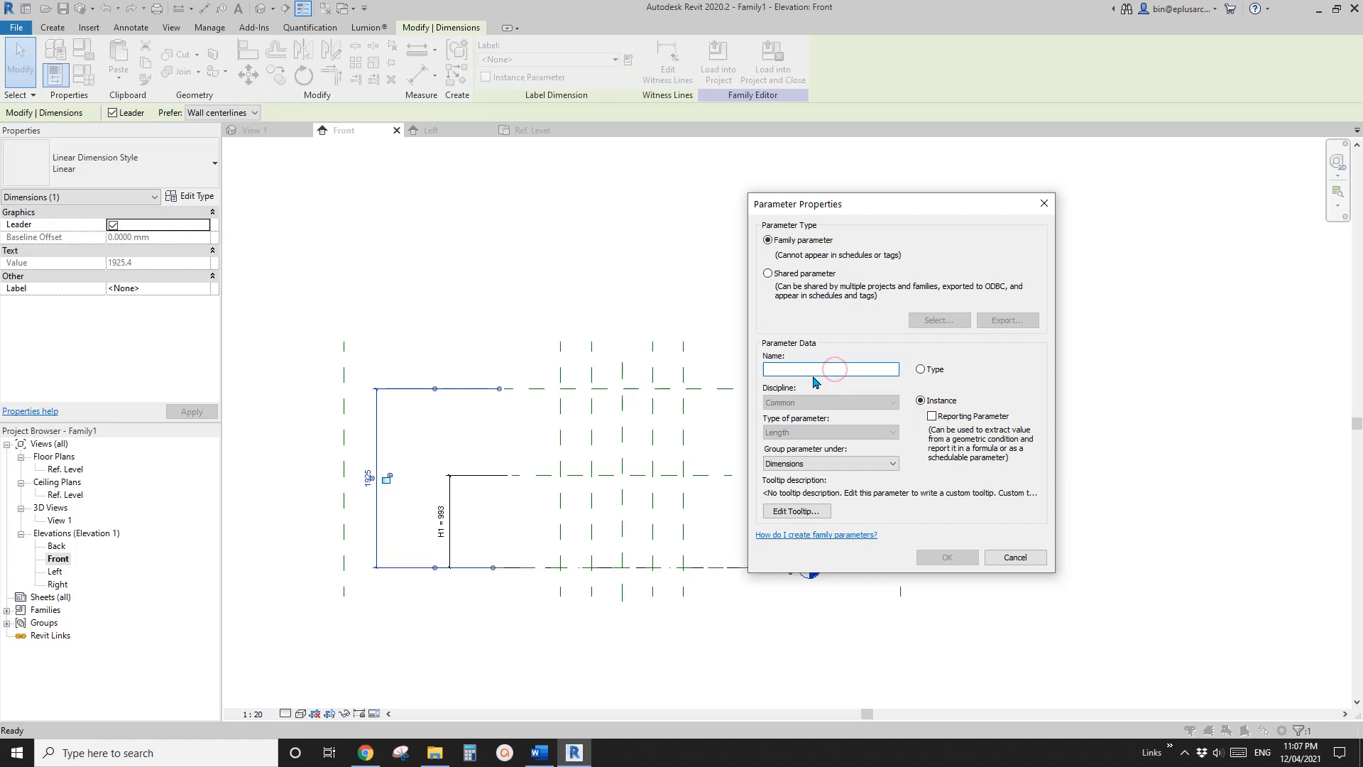
{"action": "left_click", "coordinate": [948, 558]}
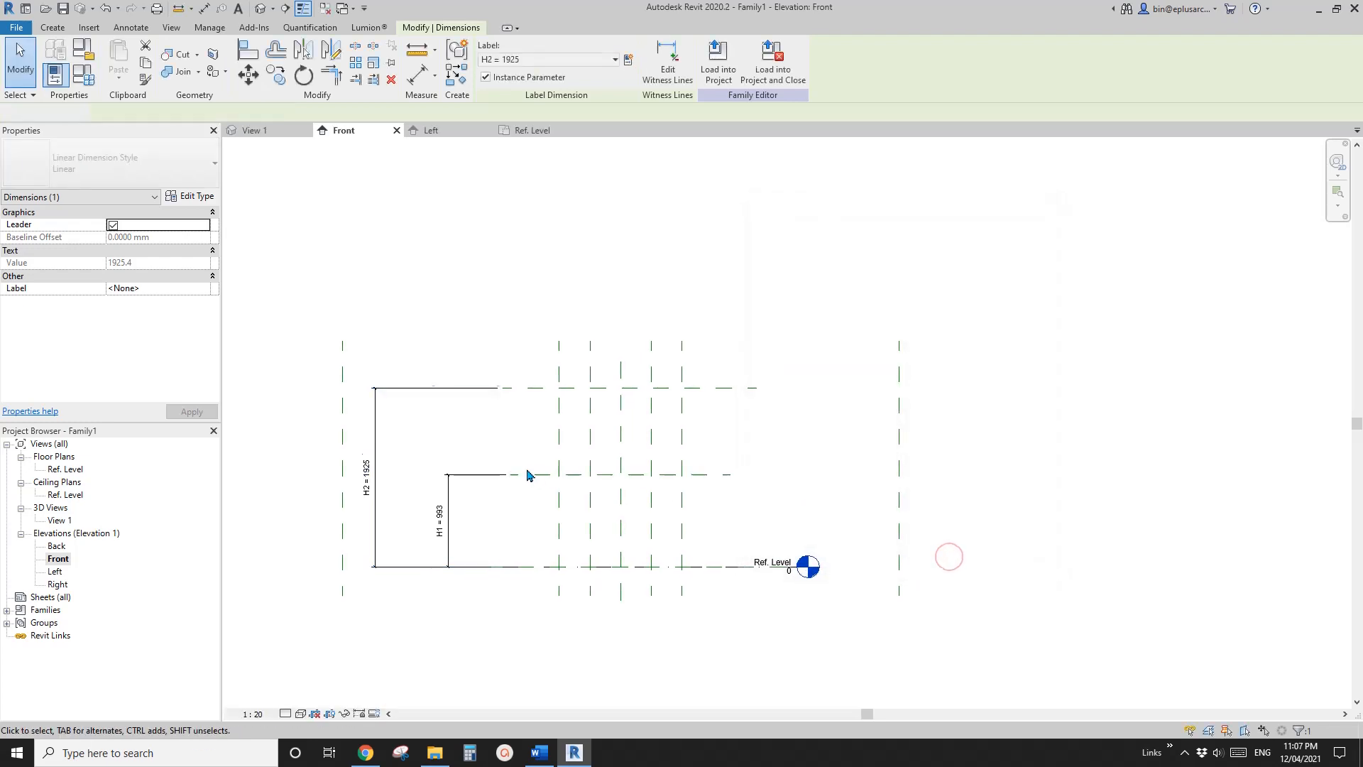
Move the H2 dimension line closer to the H1 dimension in the Front elevation
{"action": "left_click", "coordinate": [497, 474]}
{"action": "scroll", "coordinate": [461, 479], "scroll_direction": "up", "scroll_amount": 1}
{"action": "left_click", "coordinate": [367, 426]}
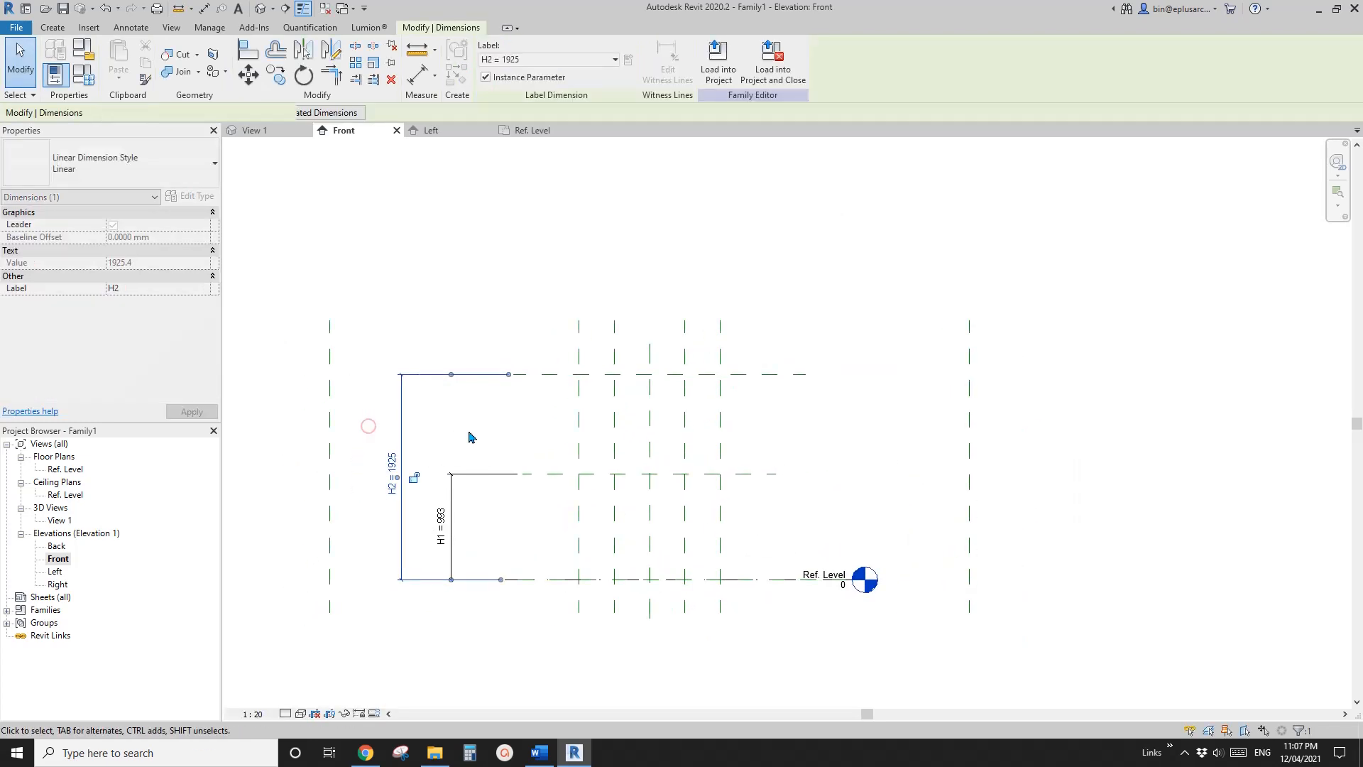
{"action": "left_click", "coordinate": [525, 440]}
{"action": "scroll", "coordinate": [518, 438], "scroll_direction": "up", "scroll_amount": 1}
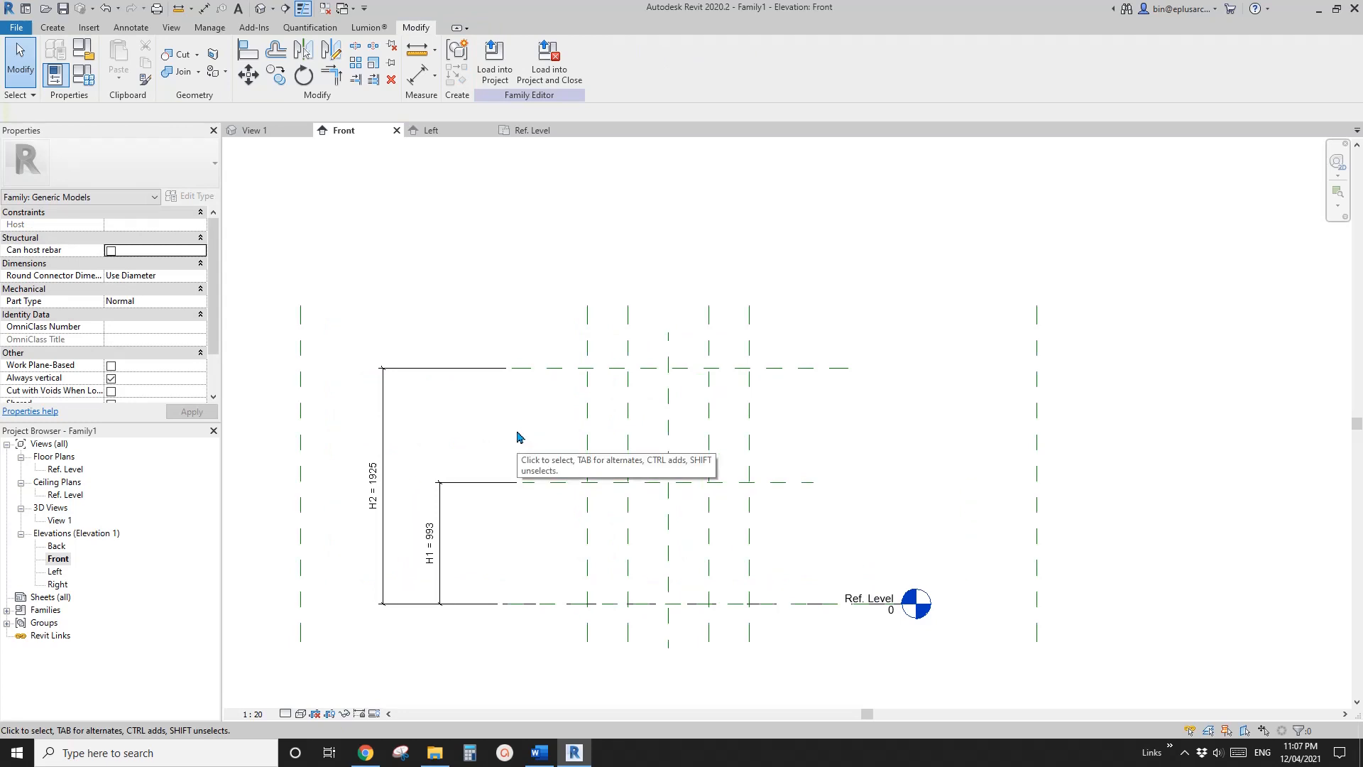
Move the lower witness line of the H2 dimension from Ref. Level to the lower horizontal reference plane
{"action": "left_click", "coordinate": [387, 487]}
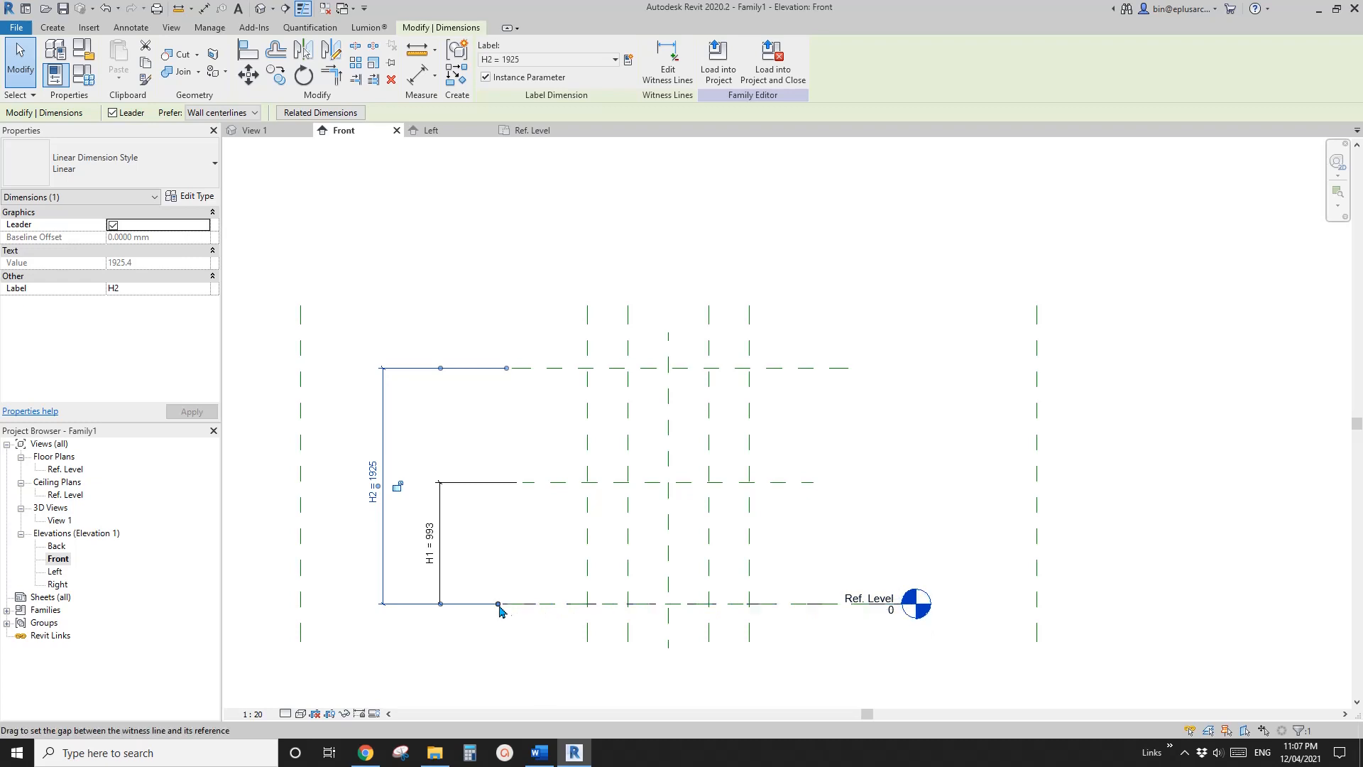
{"action": "left_click_drag", "start_coordinate": [497, 604], "coordinate": [500, 609]}
{"action": "left_click_drag", "start_coordinate": [505, 515], "coordinate": [448, 602]}
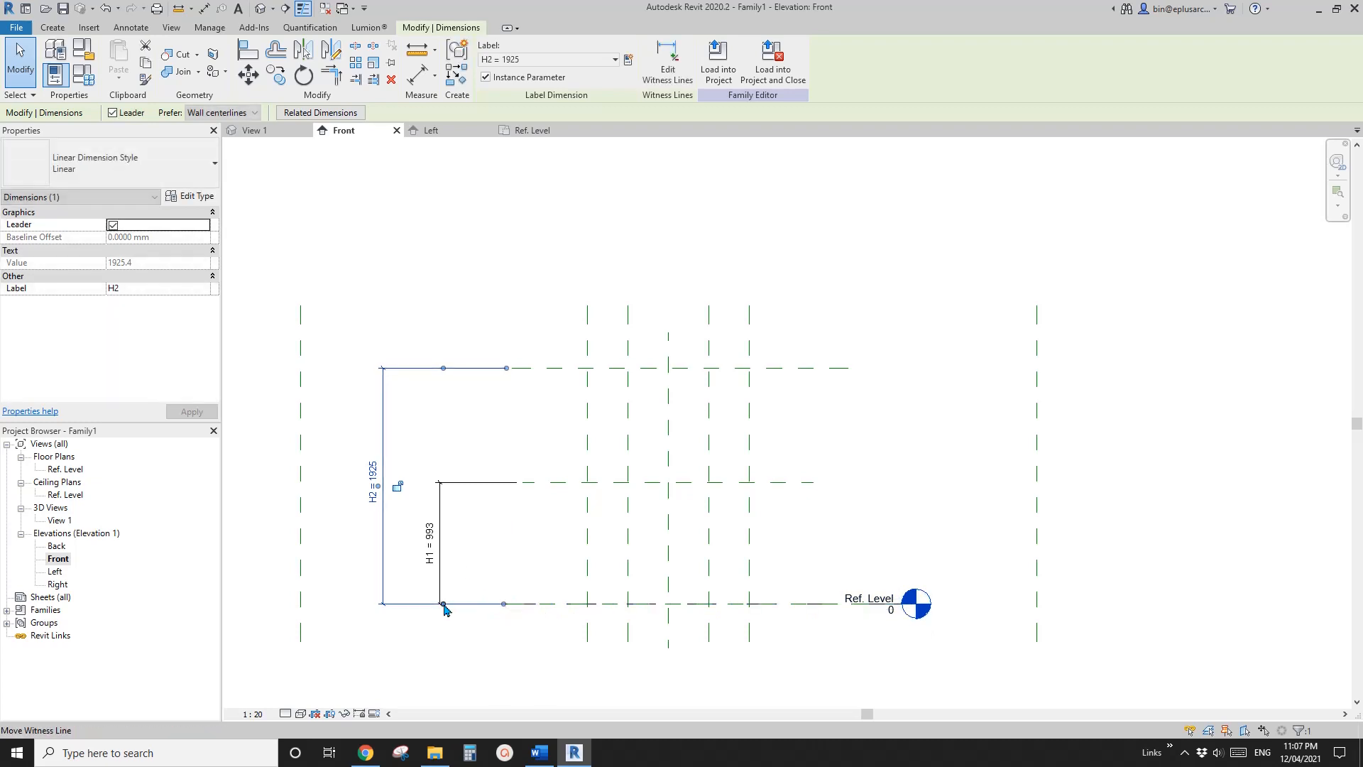
{"action": "left_click_drag", "start_coordinate": [552, 482], "coordinate": [557, 483]}
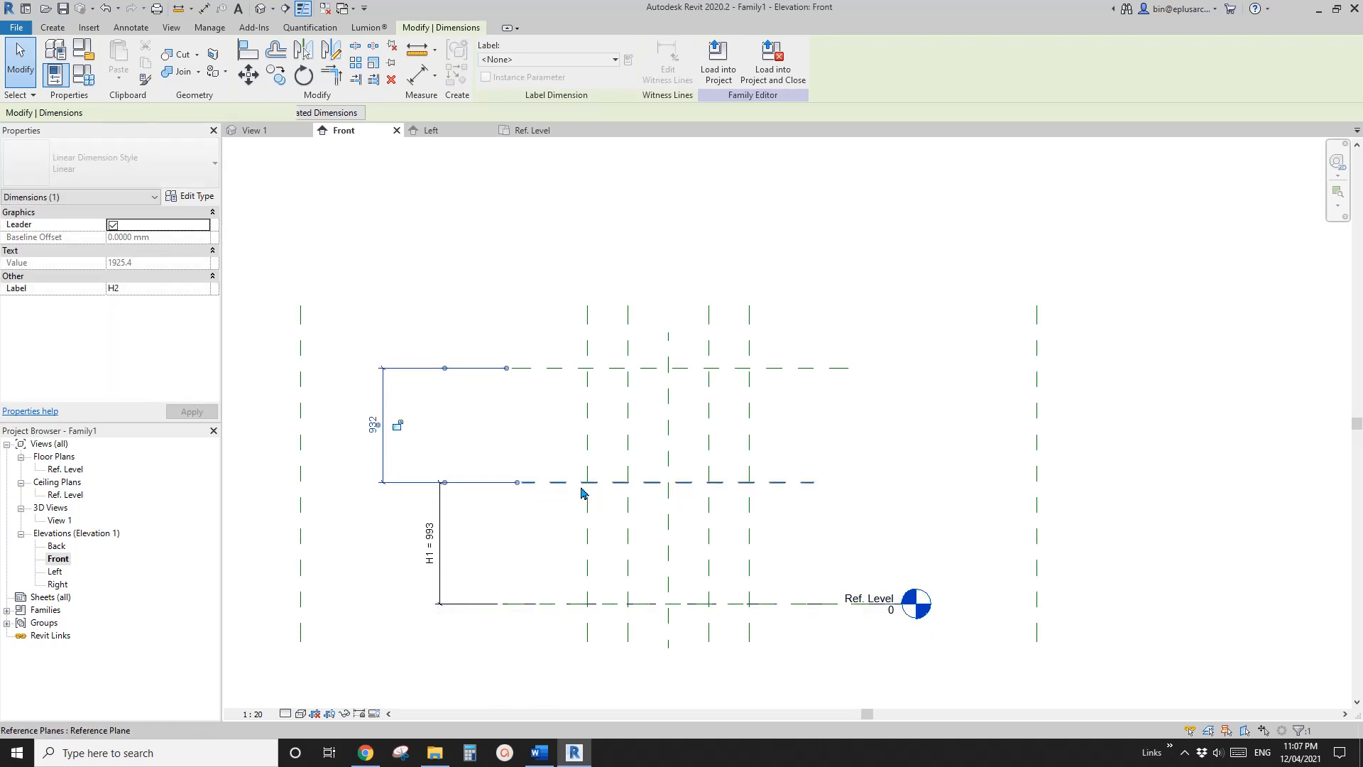
{"action": "middle_click_drag", "start_coordinate": [503, 478], "coordinate": [503, 480]}
{"action": "key", "text": "Escape"}
Move the unlabelled dimension between the two horizontal planes roughly into line with the H1 dimension
{"action": "left_click", "coordinate": [387, 431]}
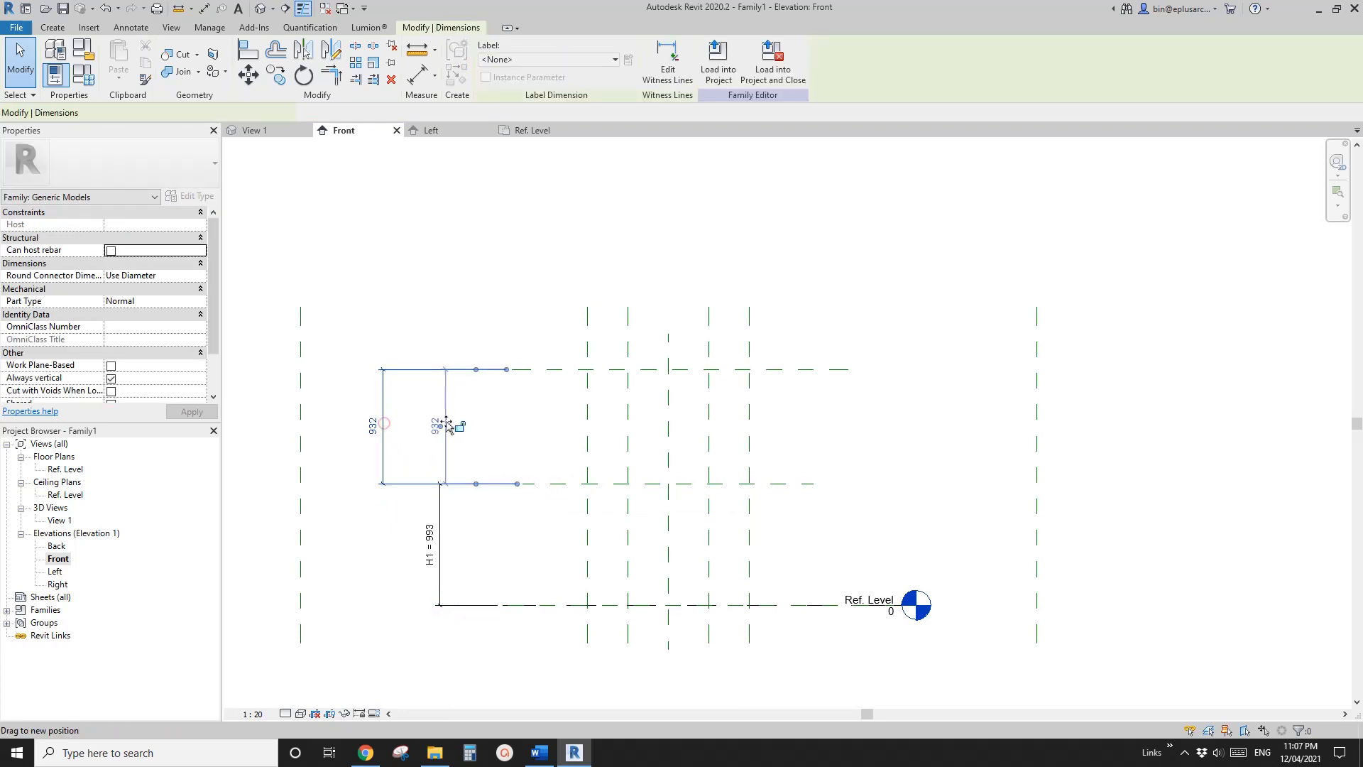
{"action": "left_click_drag", "start_coordinate": [387, 431], "coordinate": [449, 431]}
{"action": "key", "text": "Escape"}
{"action": "left_click", "coordinate": [442, 557]}
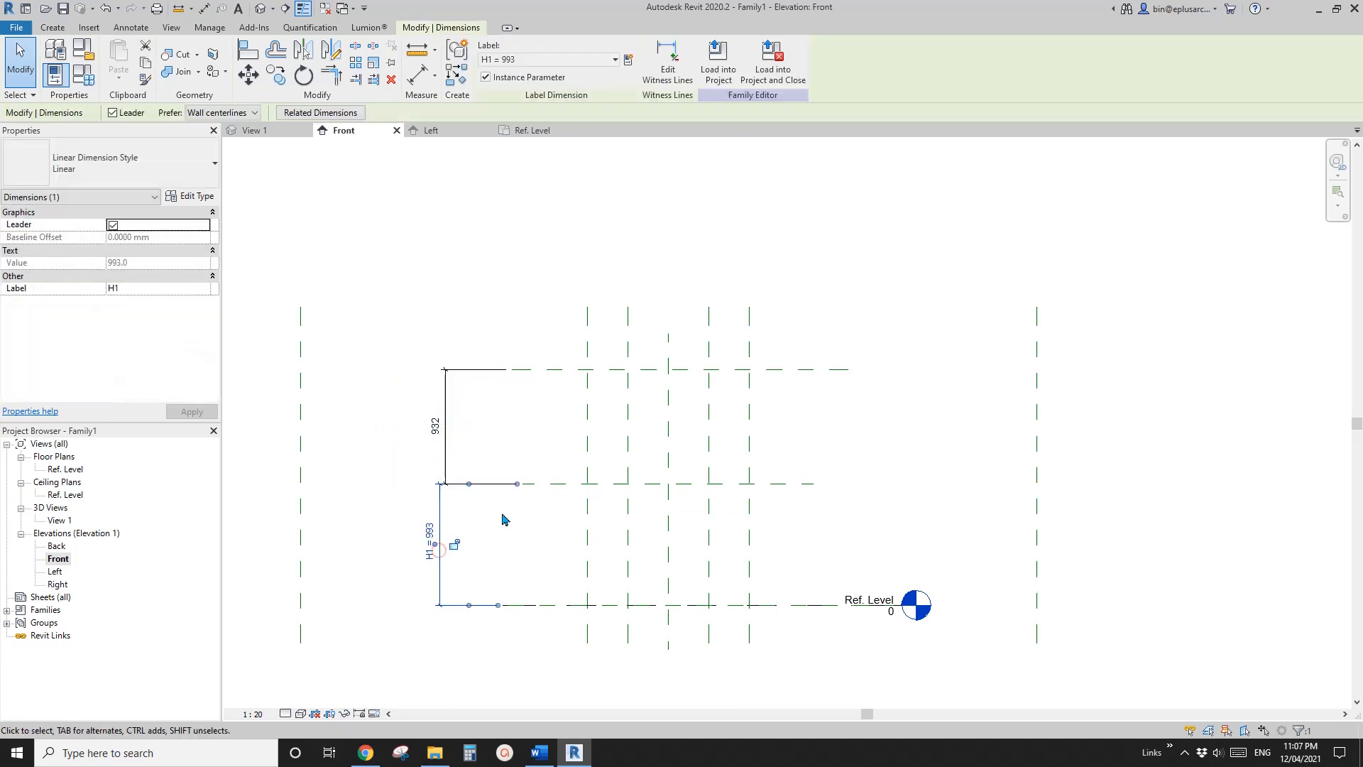
{"action": "key", "text": "Escape"}
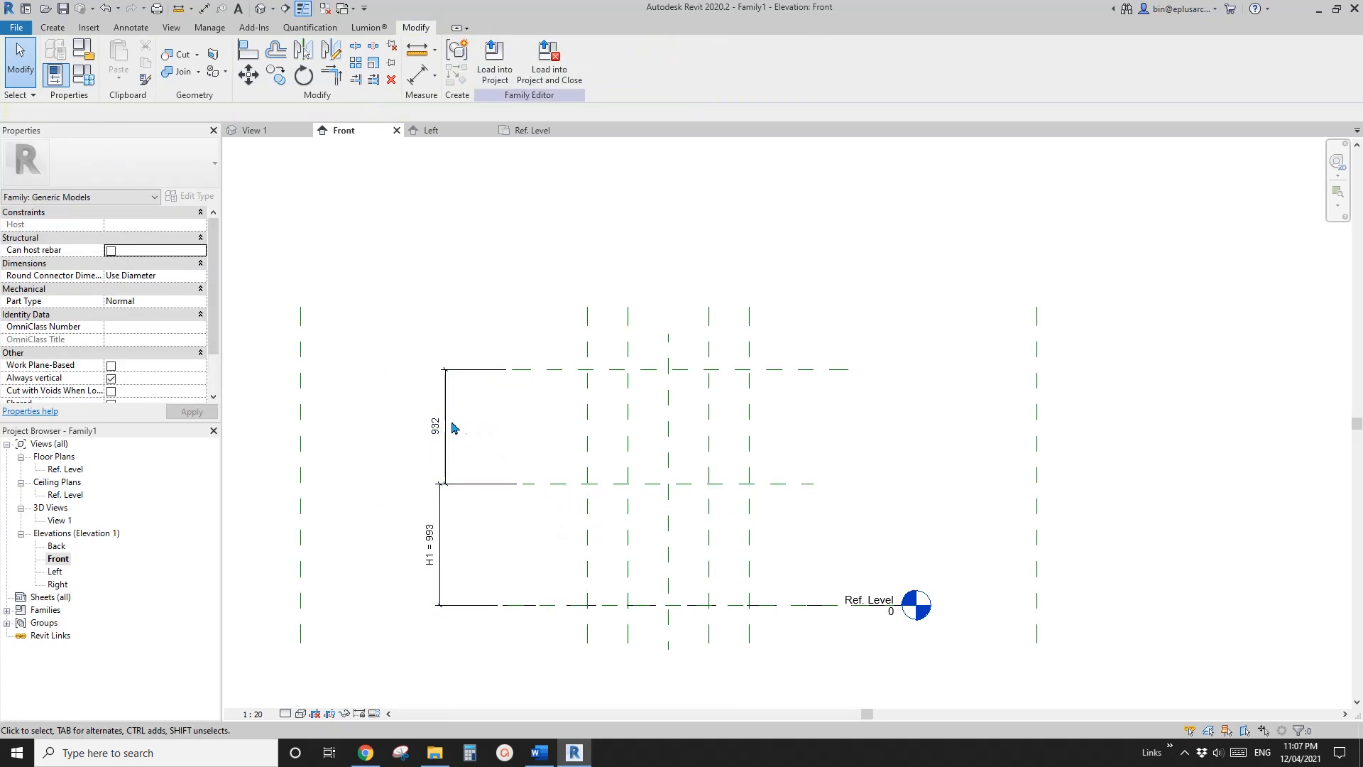
Label the dimension between the lower and upper horizontal planes with the existing H2 parameter
{"action": "left_click", "coordinate": [447, 424]}
{"action": "left_click", "coordinate": [588, 62]}
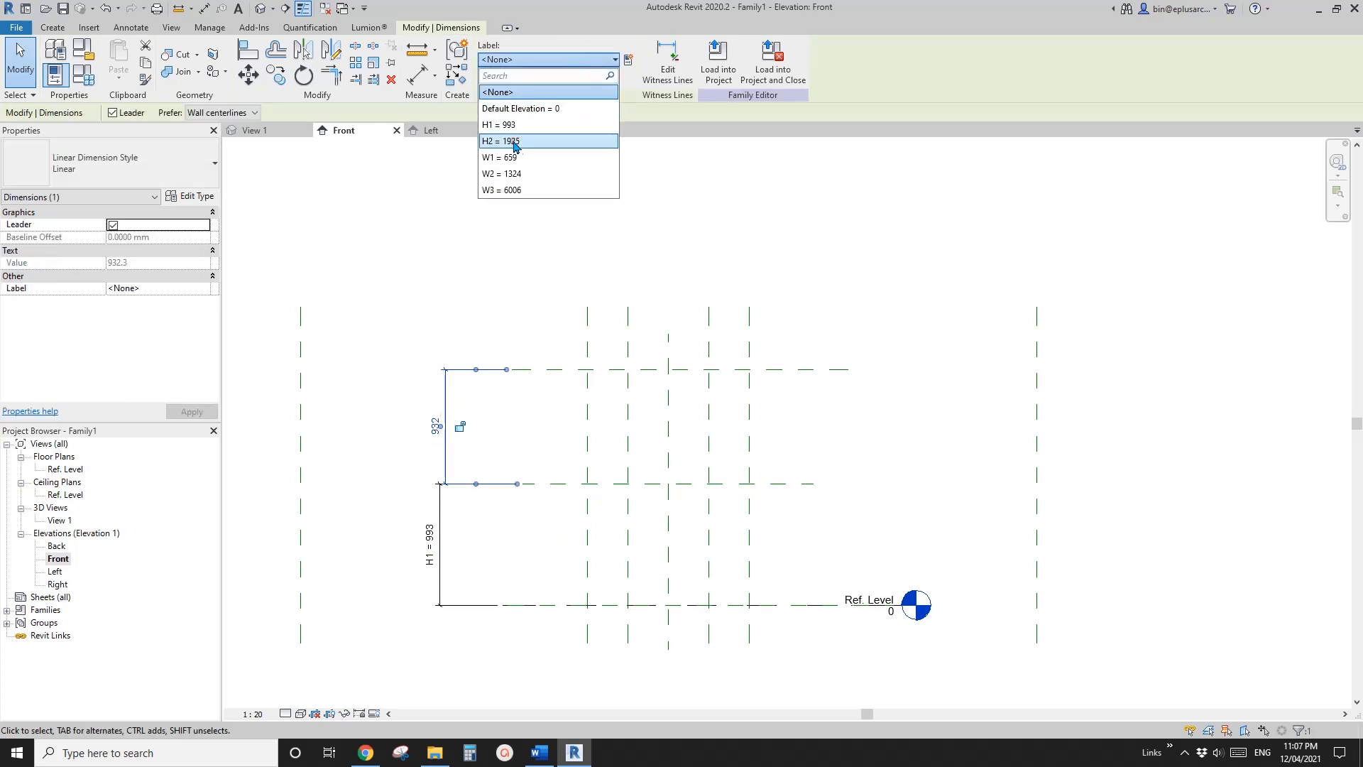
{"action": "left_click", "coordinate": [514, 140]}
{"action": "middle_click_drag", "start_coordinate": [525, 321], "coordinate": [523, 283]}
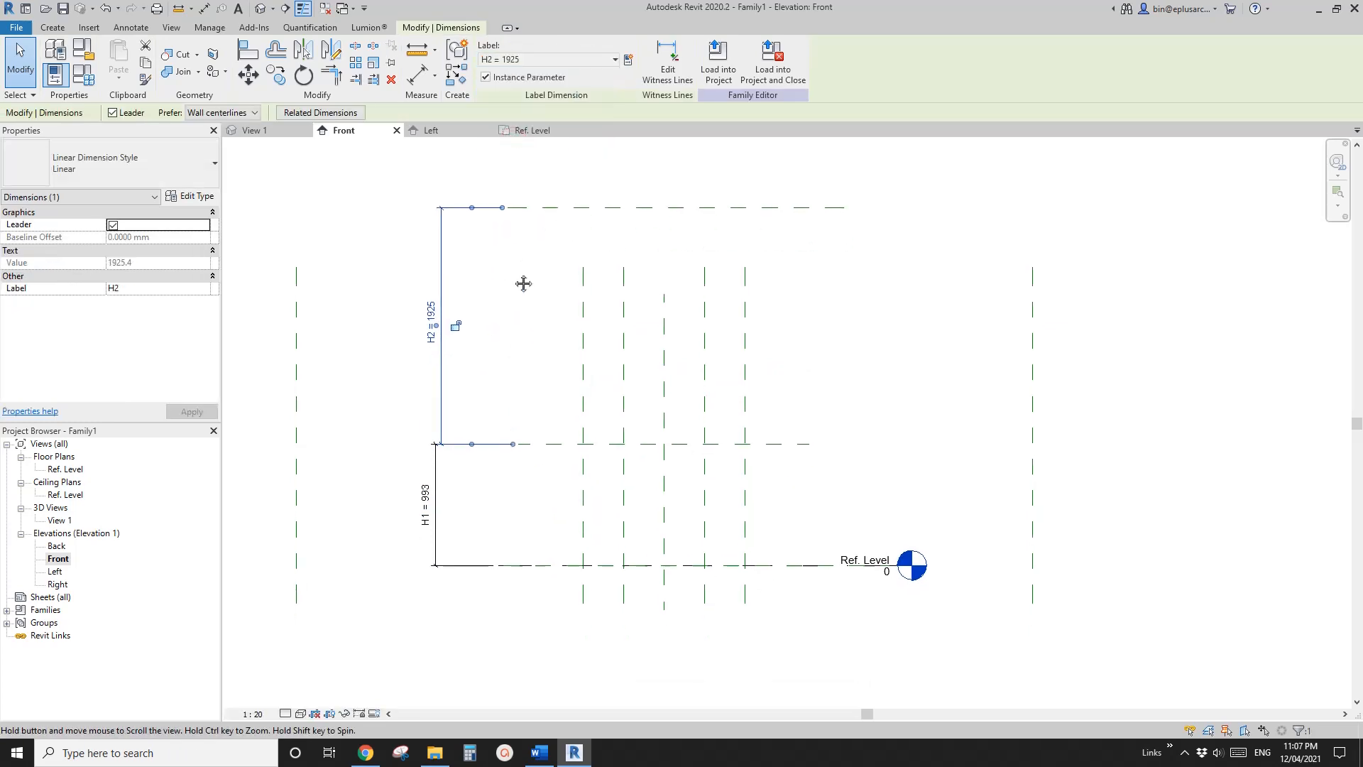
{"action": "key", "text": "Escape"}
{"action": "middle_click_drag", "start_coordinate": [524, 334], "coordinate": [526, 334]}
Start a solid Blend in the Ref. Level floor plan, with Level : Ref. Level as its work plane
{"action": "double_click", "coordinate": [65, 469]}
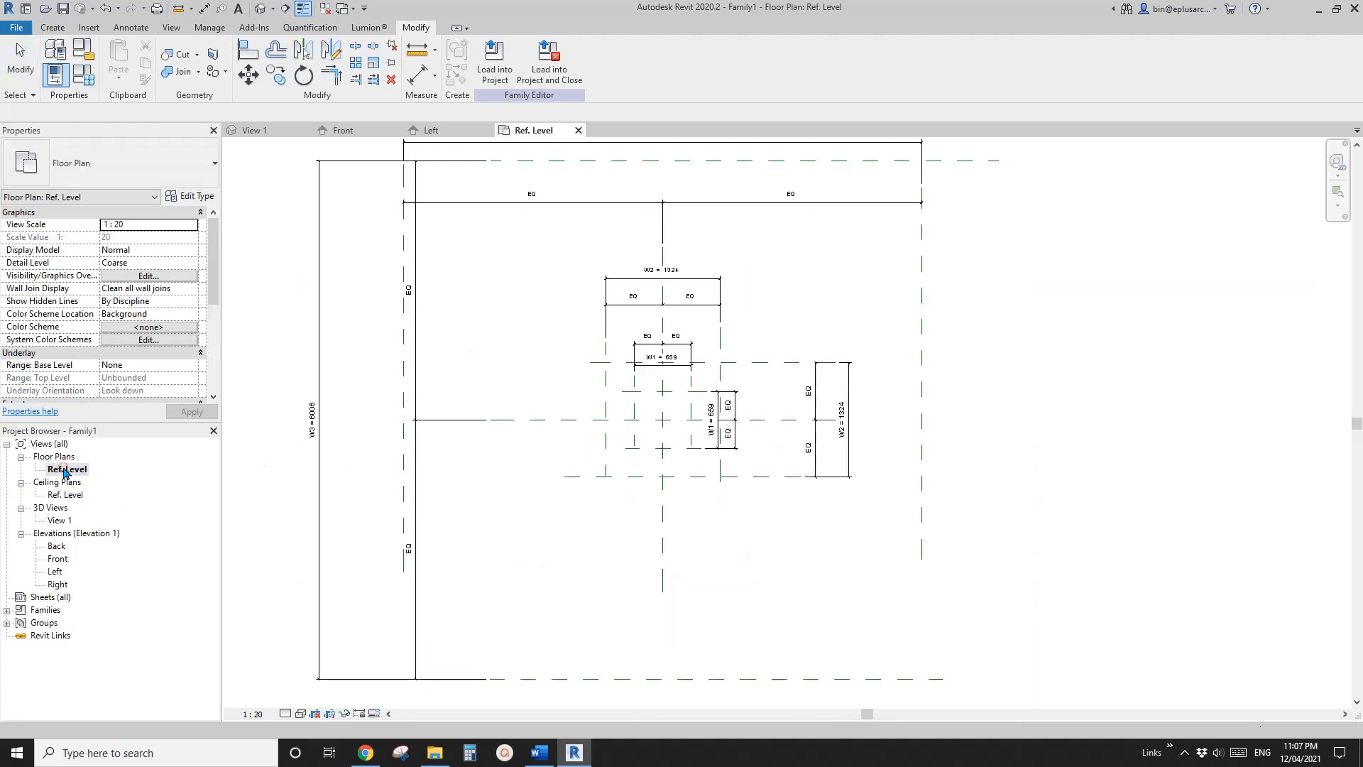
{"action": "scroll", "coordinate": [663, 389], "scroll_direction": "up", "scroll_amount": 3}
{"action": "scroll", "coordinate": [554, 426], "scroll_direction": "down", "scroll_amount": 1}
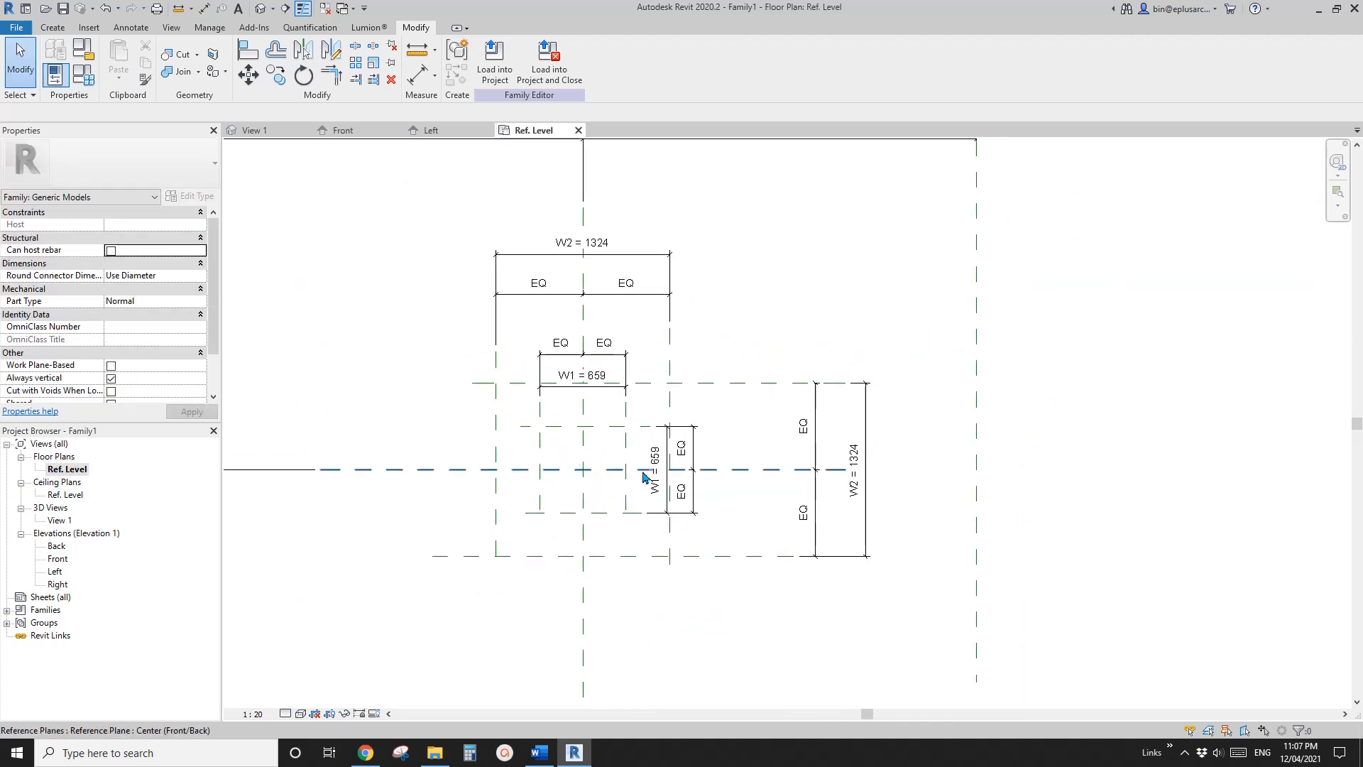
{"action": "left_click", "coordinate": [654, 495]}
{"action": "key", "text": "Escape"}
{"action": "middle_click_drag", "start_coordinate": [654, 495], "coordinate": [664, 508]}
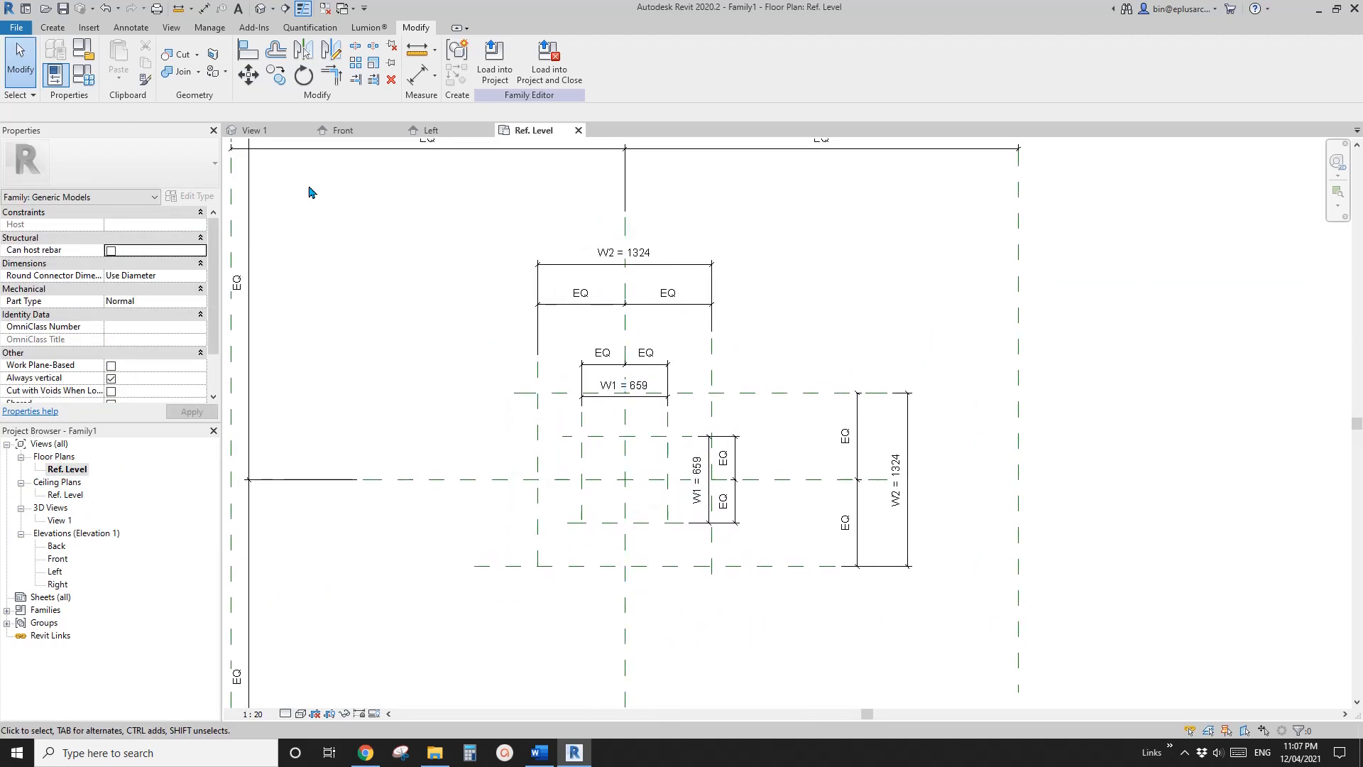
{"action": "left_click", "coordinate": [51, 27]}
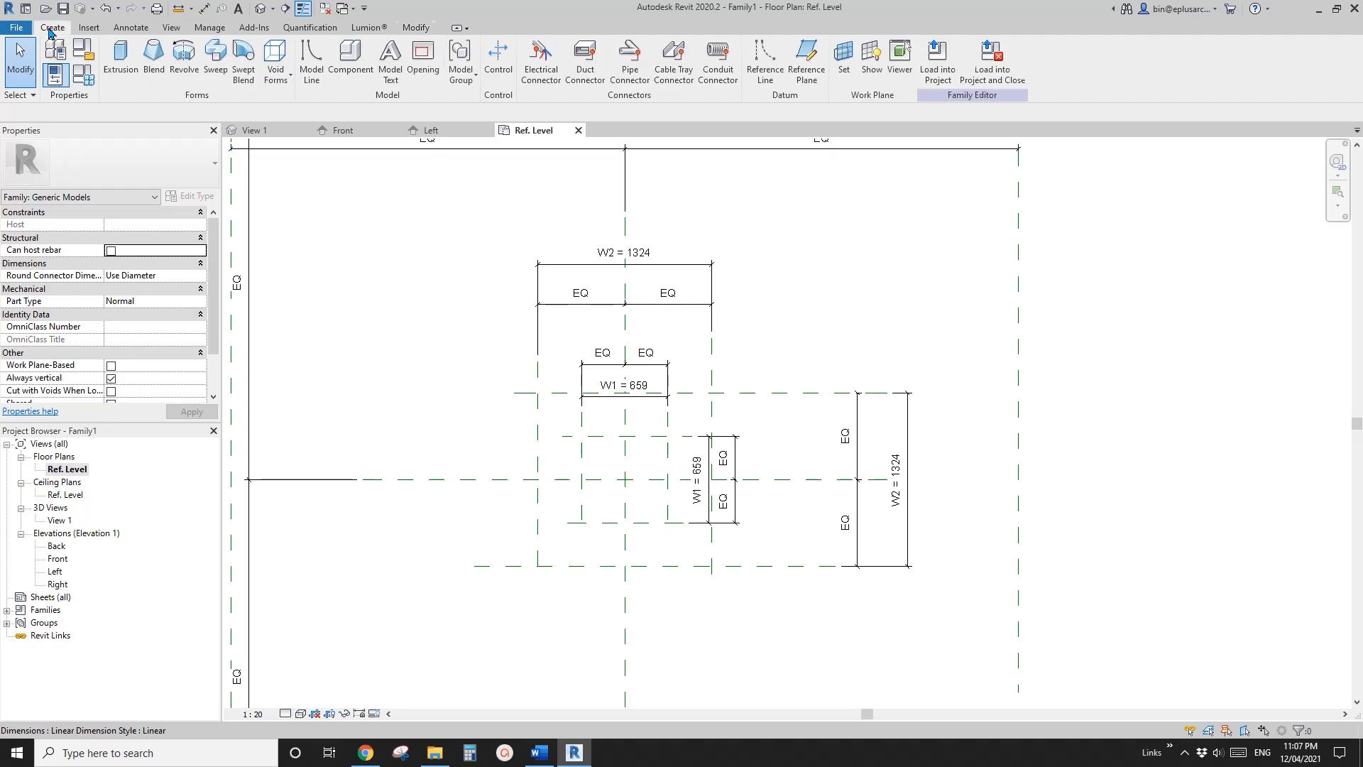
{"action": "left_click", "coordinate": [155, 64]}
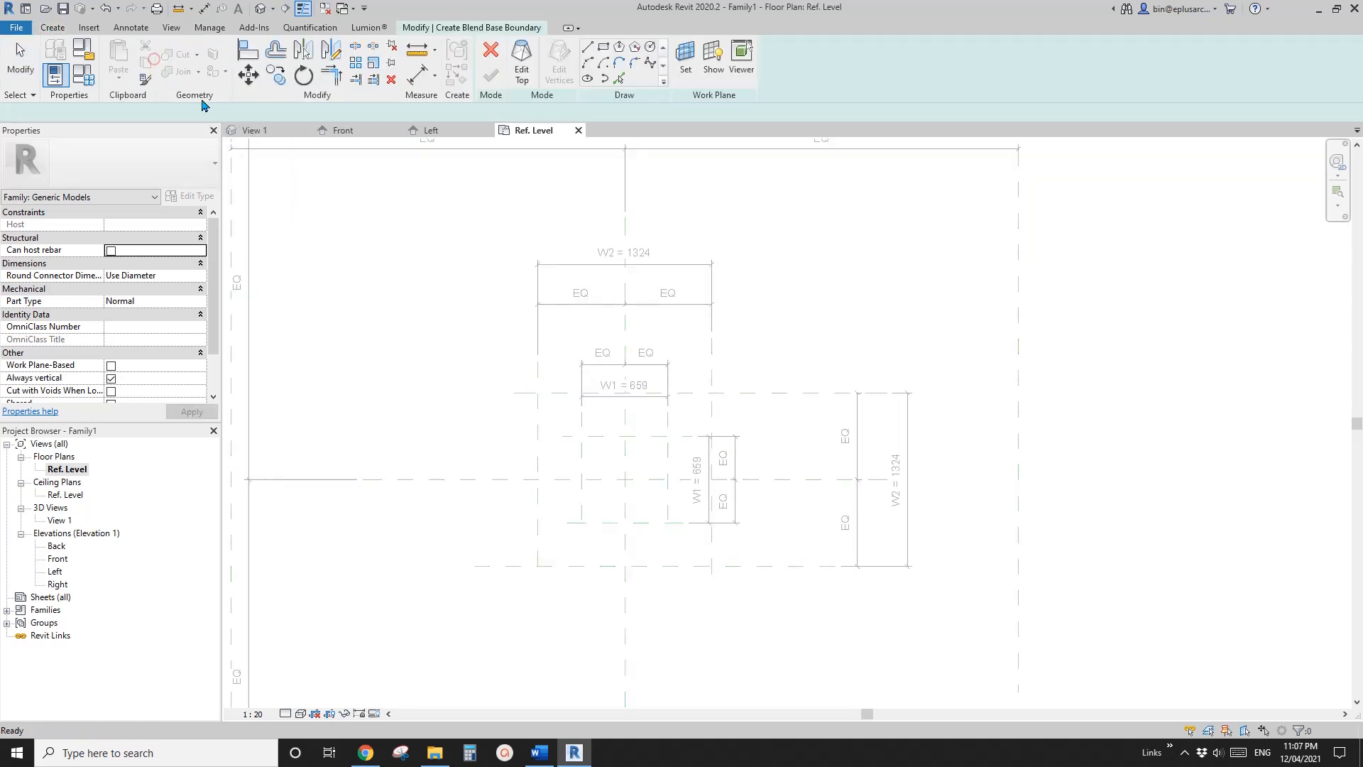
{"action": "left_click", "coordinate": [685, 56]}
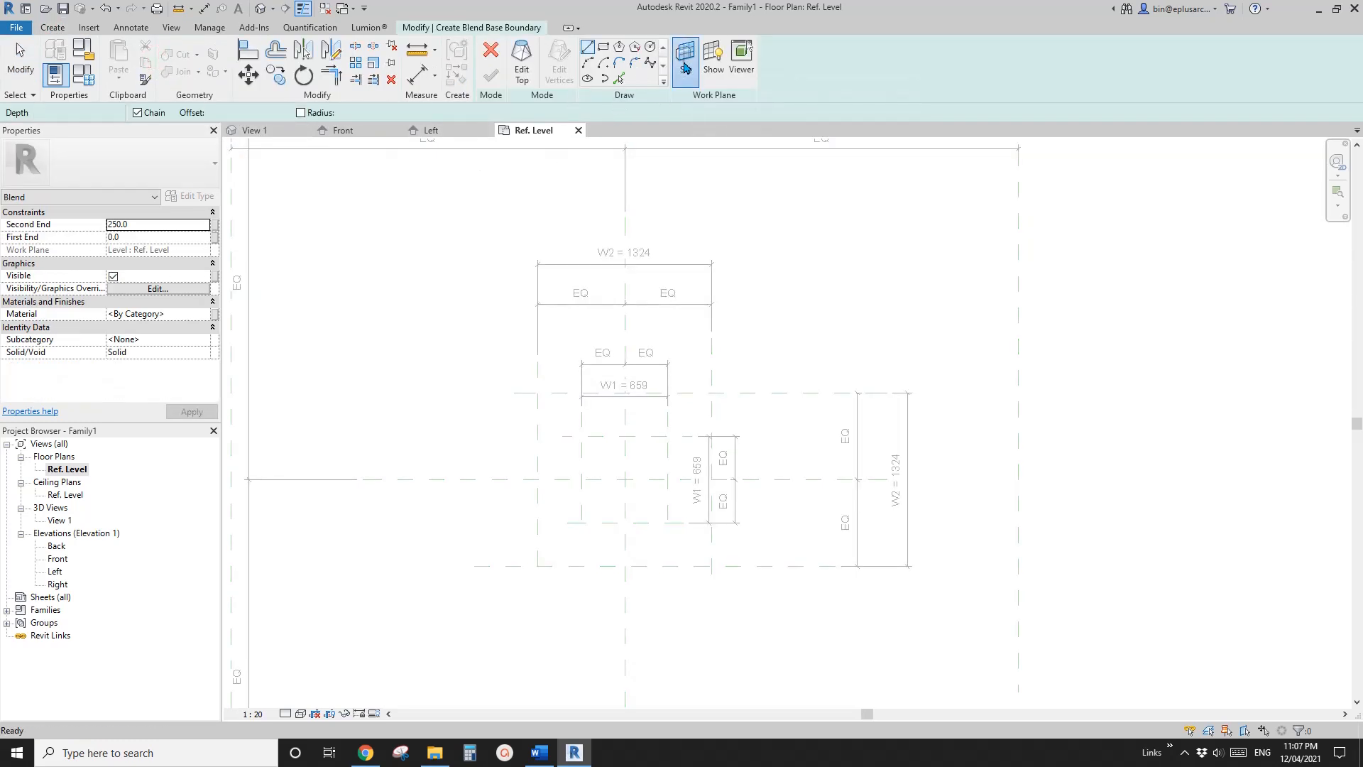
{"action": "left_click_drag", "start_coordinate": [451, 147], "coordinate": [490, 171]}
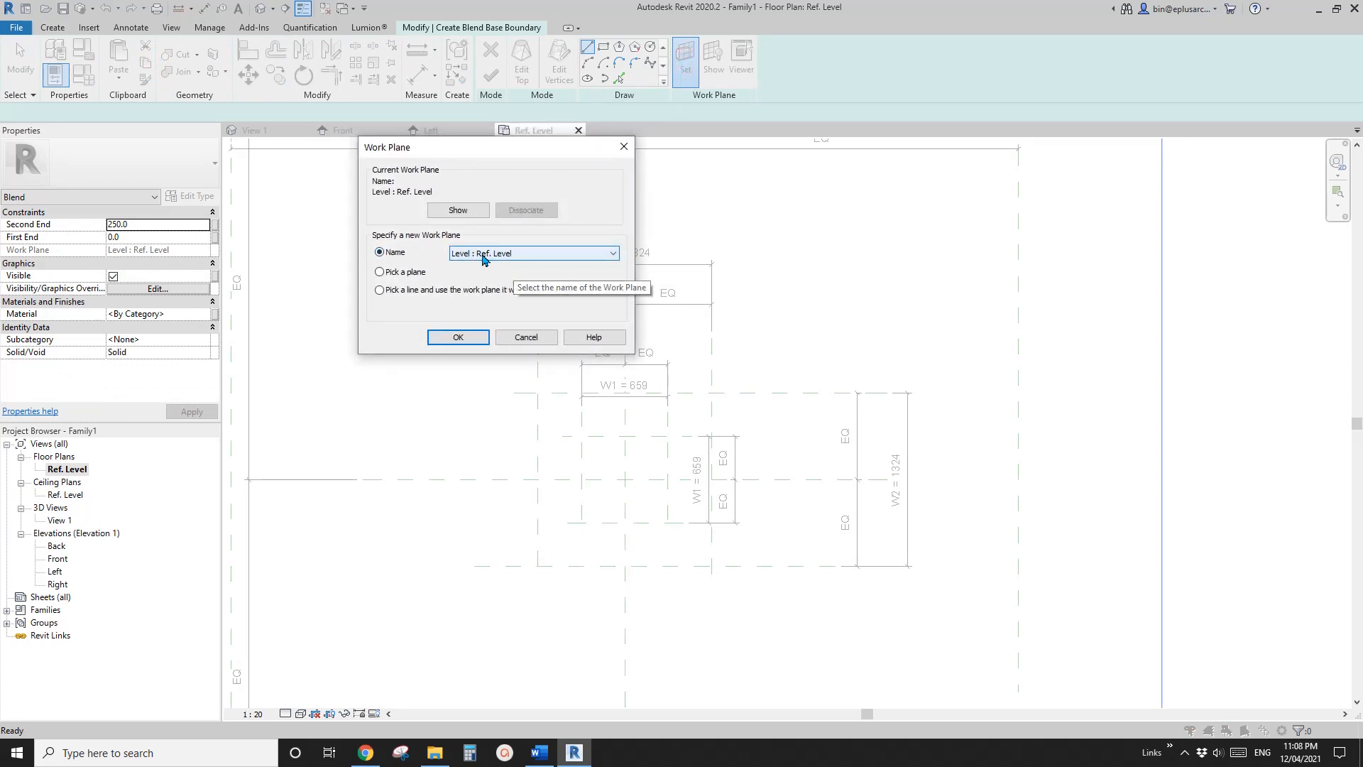
{"action": "left_click", "coordinate": [465, 339]}
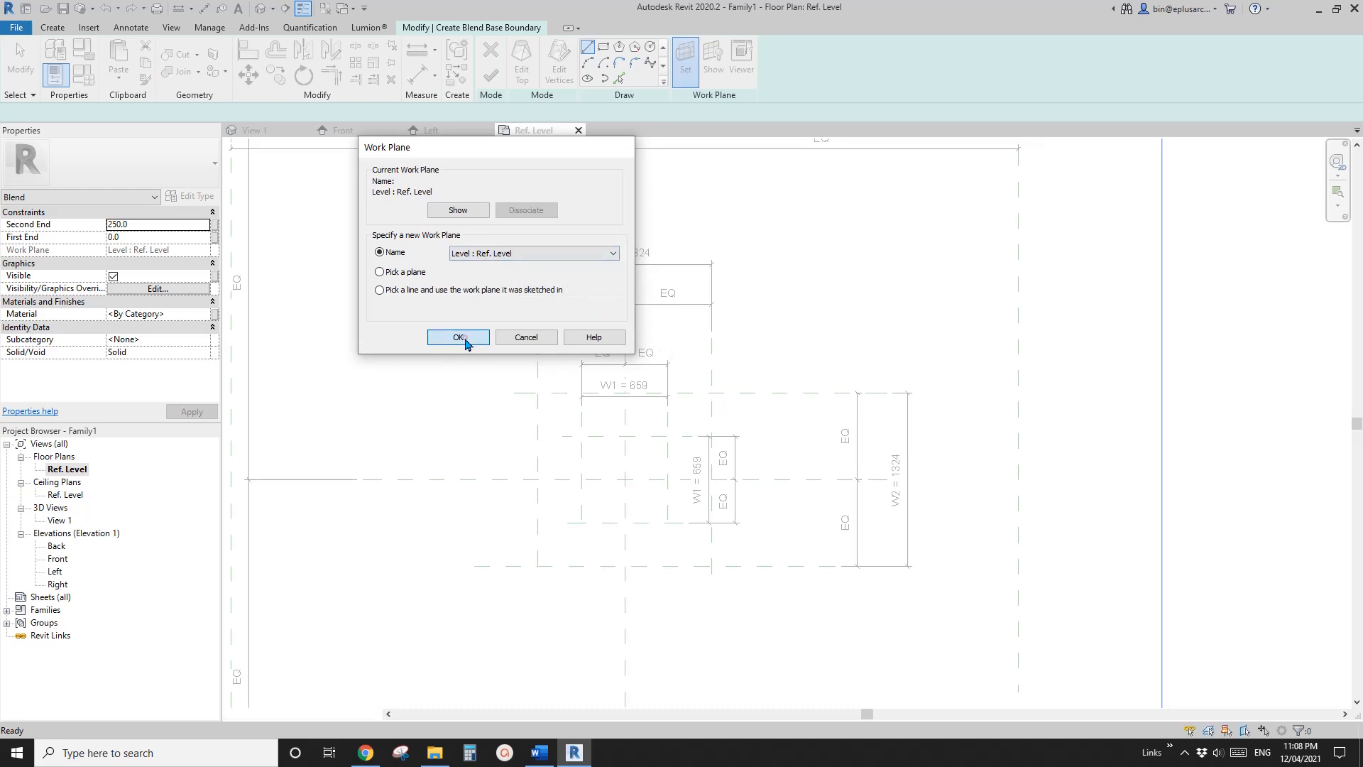
Sketch the blend's base rectangle on the four W1 reference planes and lock all its sides to them
{"action": "left_click", "coordinate": [604, 52]}
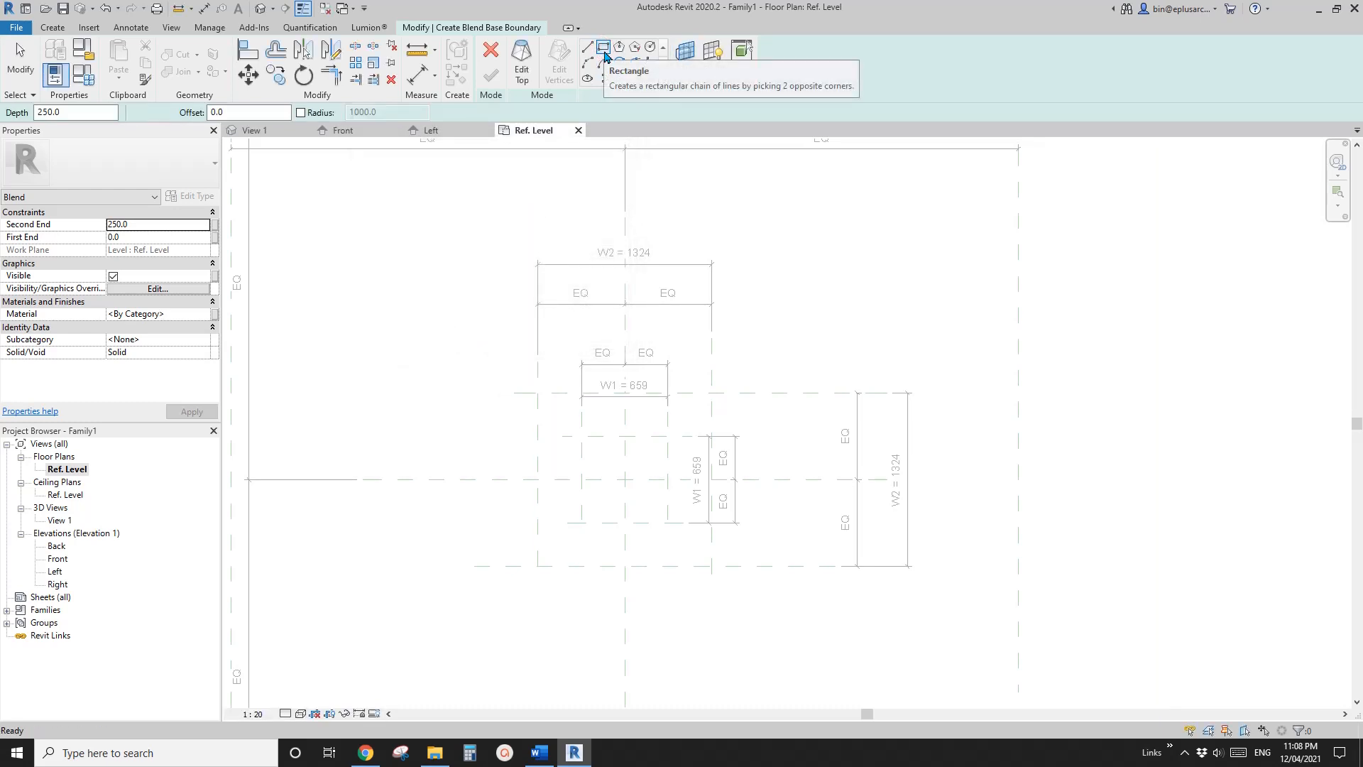
{"action": "scroll", "coordinate": [621, 481], "scroll_direction": "up", "scroll_amount": 2}
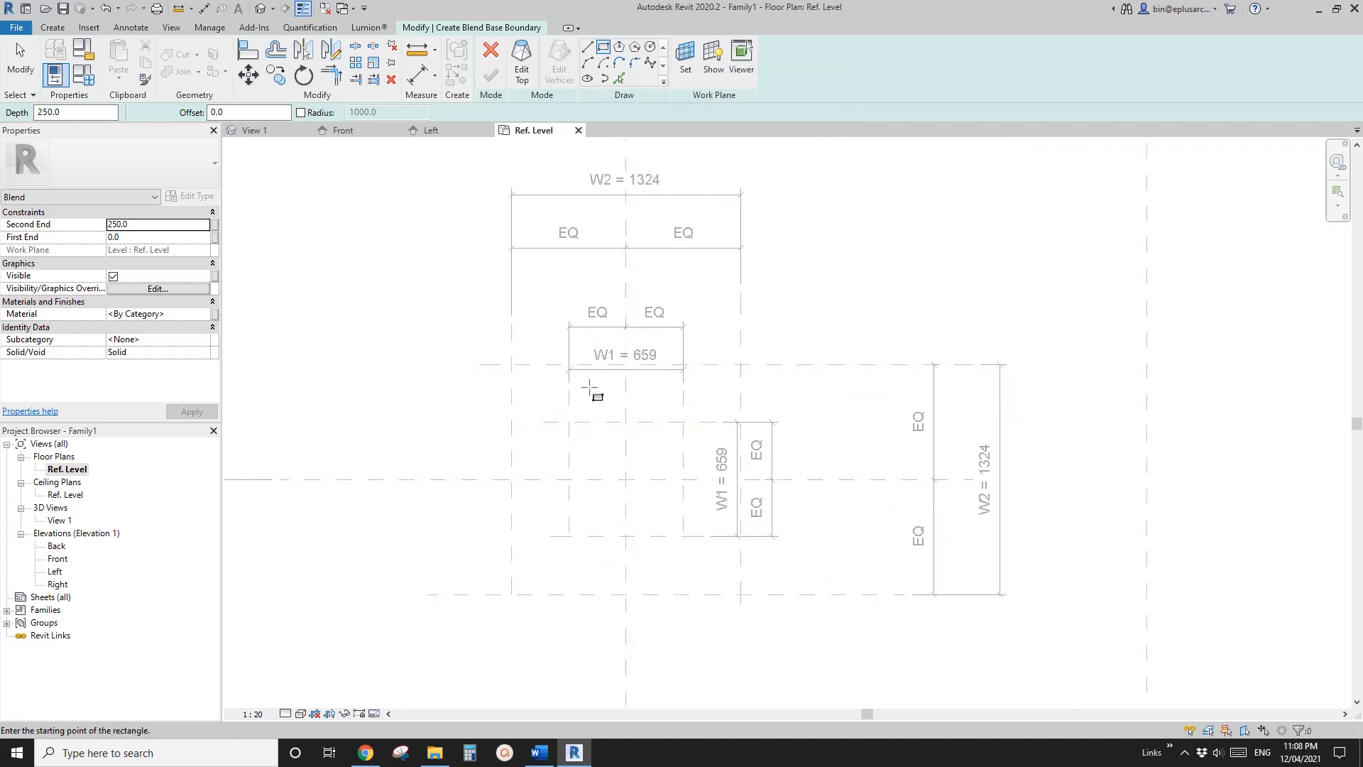
{"action": "left_click", "coordinate": [569, 421]}
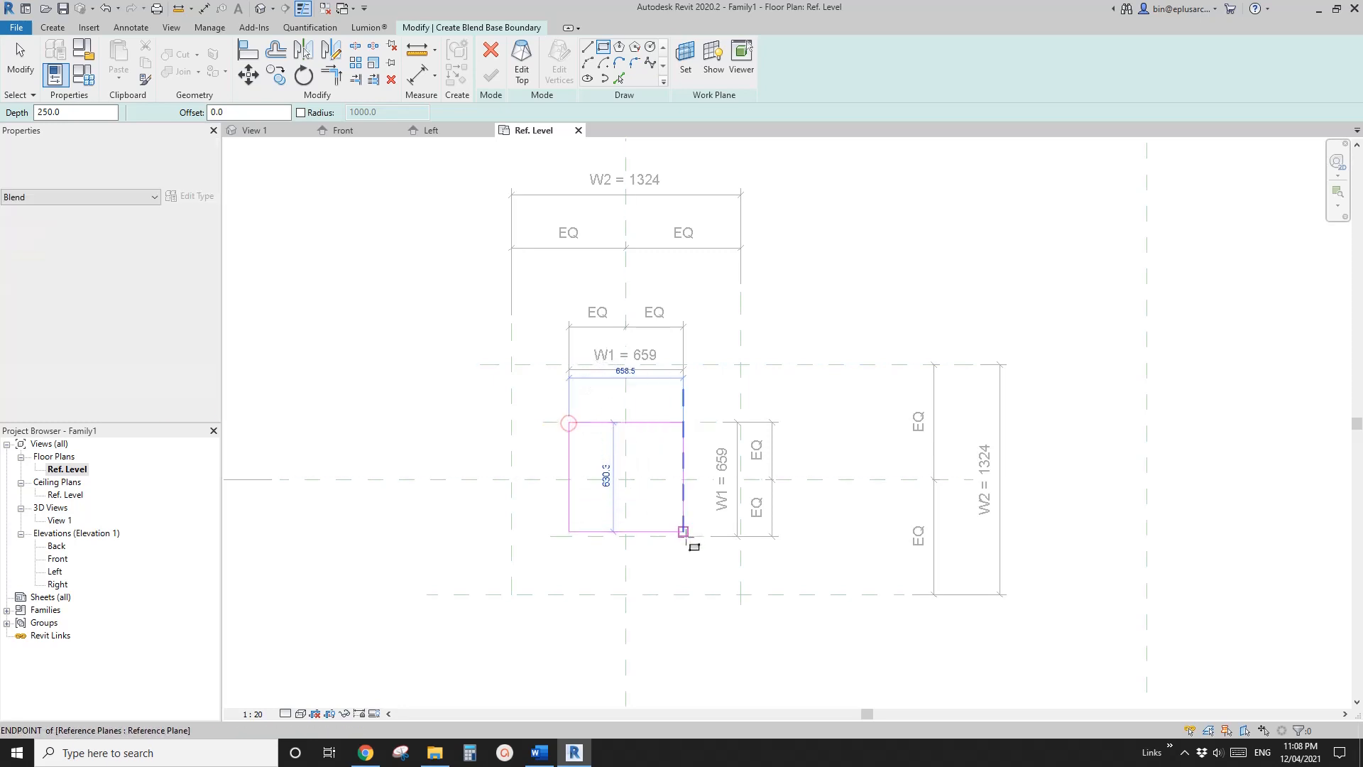
{"action": "left_click", "coordinate": [683, 541]}
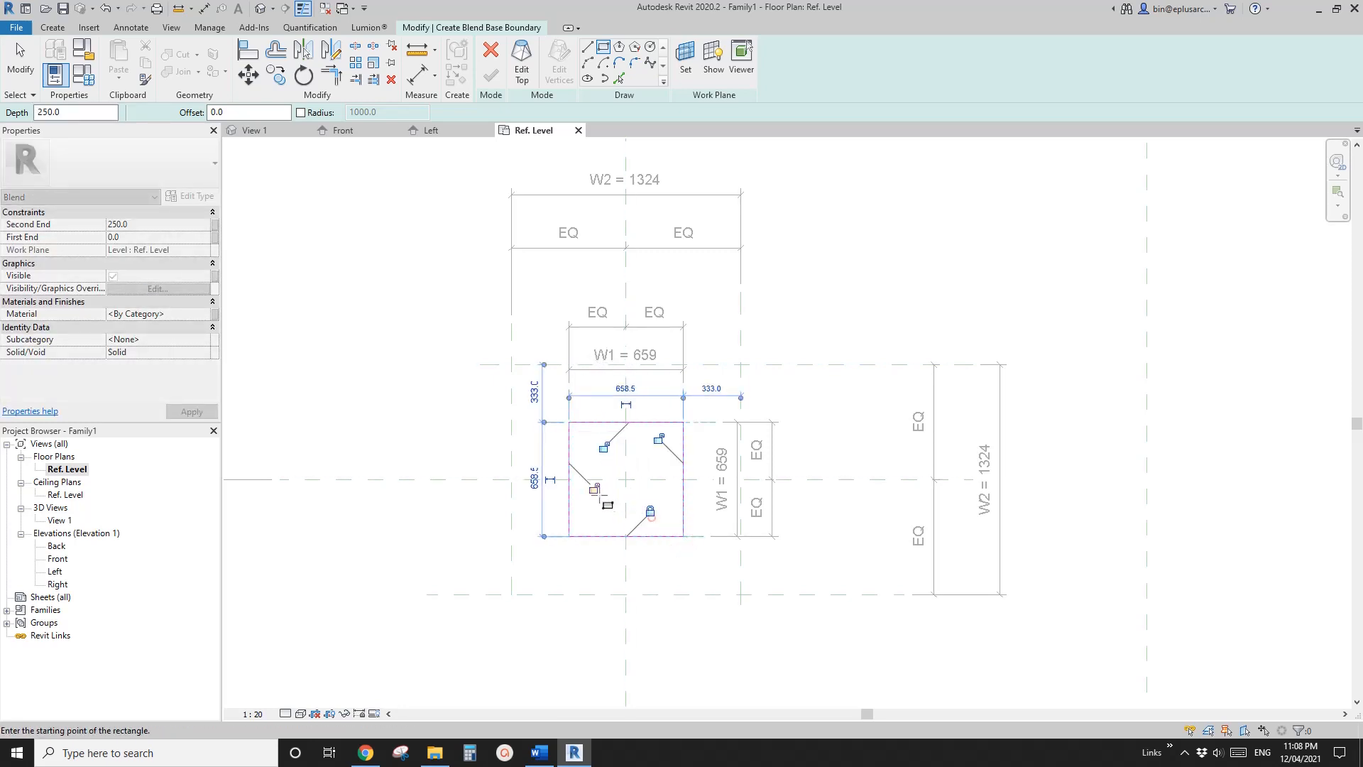
{"action": "left_click", "coordinate": [608, 448]}
{"action": "left_click", "coordinate": [660, 439]}
{"action": "middle_click_drag", "start_coordinate": [659, 459], "coordinate": [663, 479]}
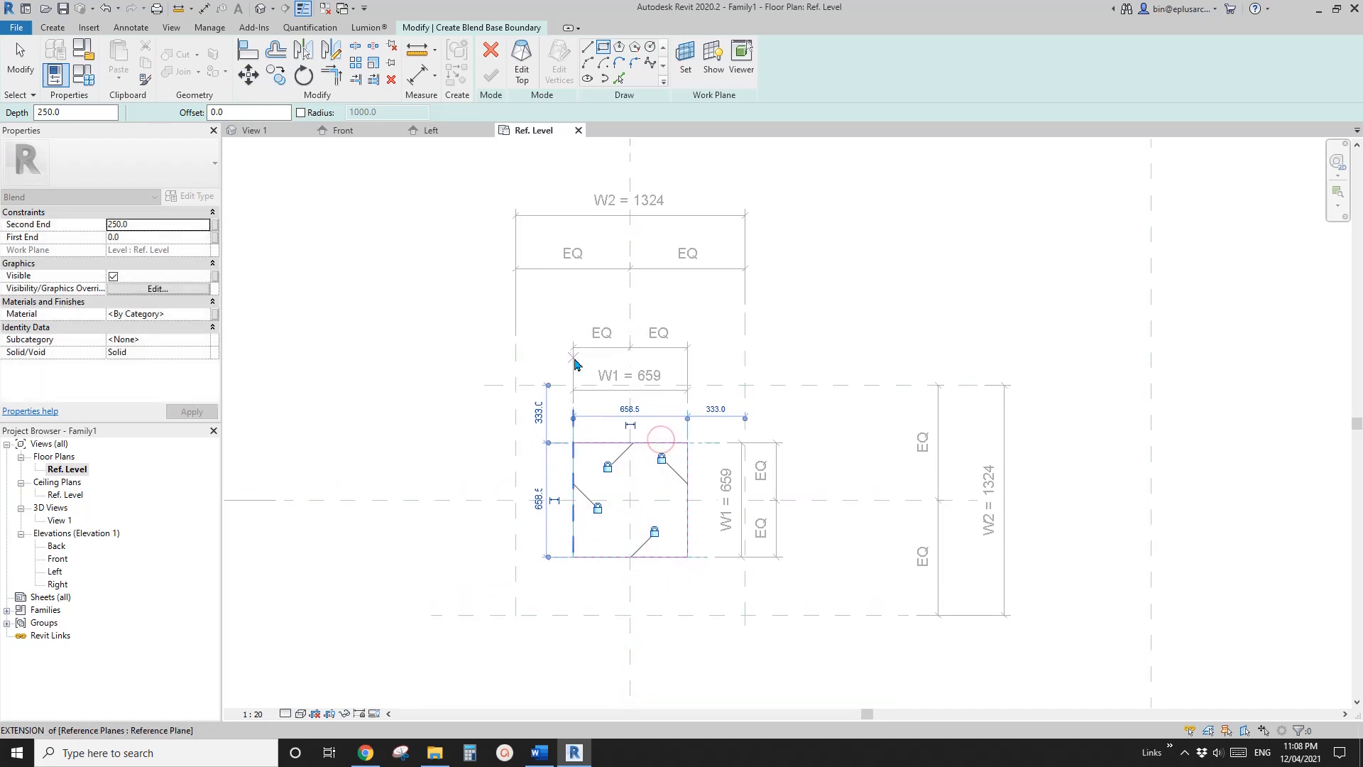
Switch to the blend's top boundary, pick the lower horizontal plane in the Front elevation as work plane, and open Floor Plan: Ref. Level
{"action": "left_click", "coordinate": [522, 69]}
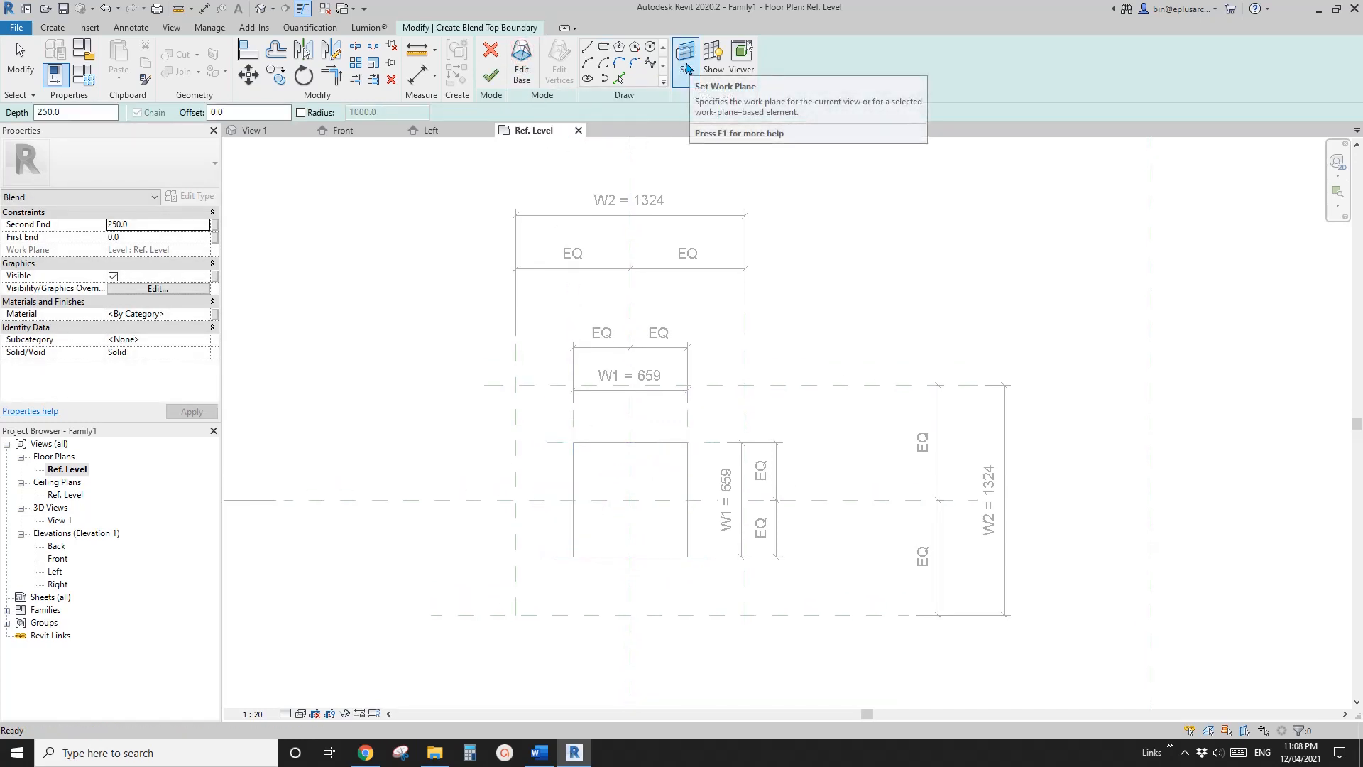
{"action": "double_click", "coordinate": [58, 560]}
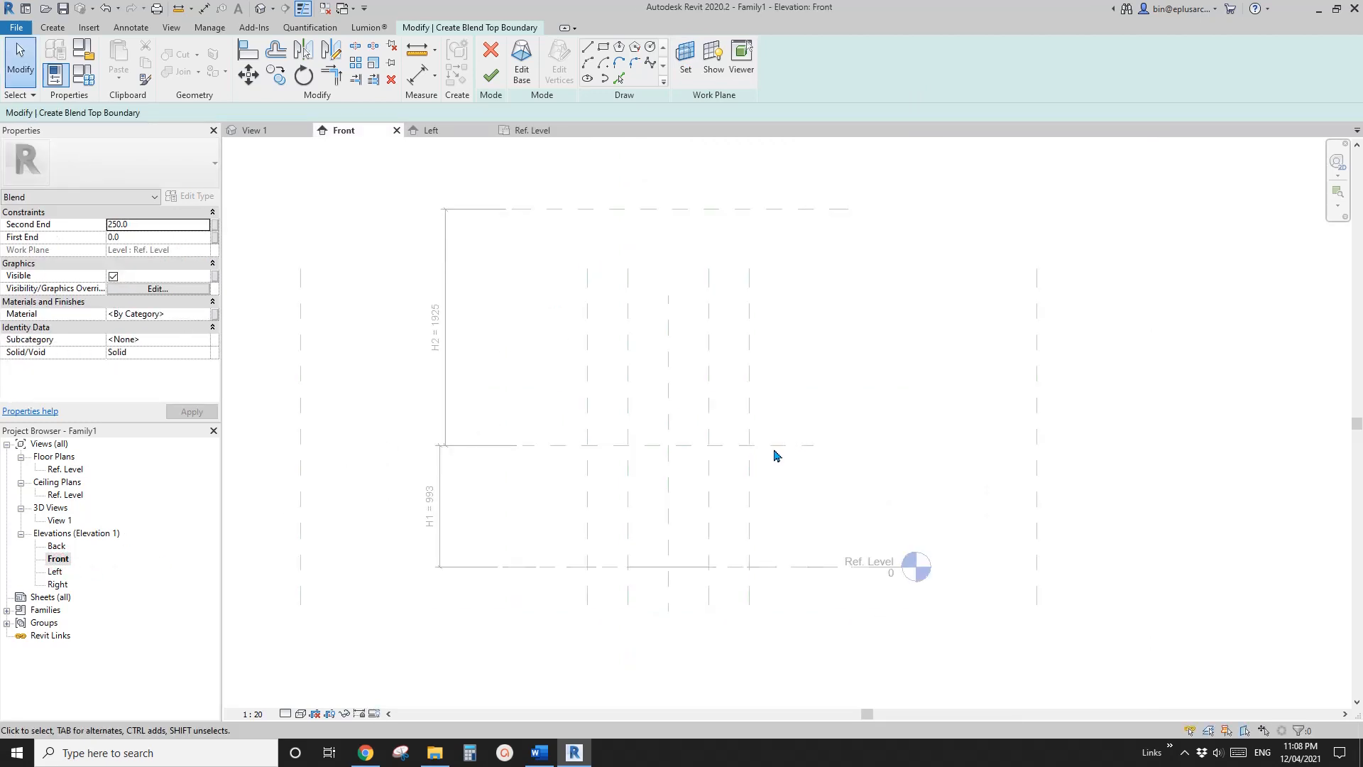
{"action": "left_click", "coordinate": [685, 58]}
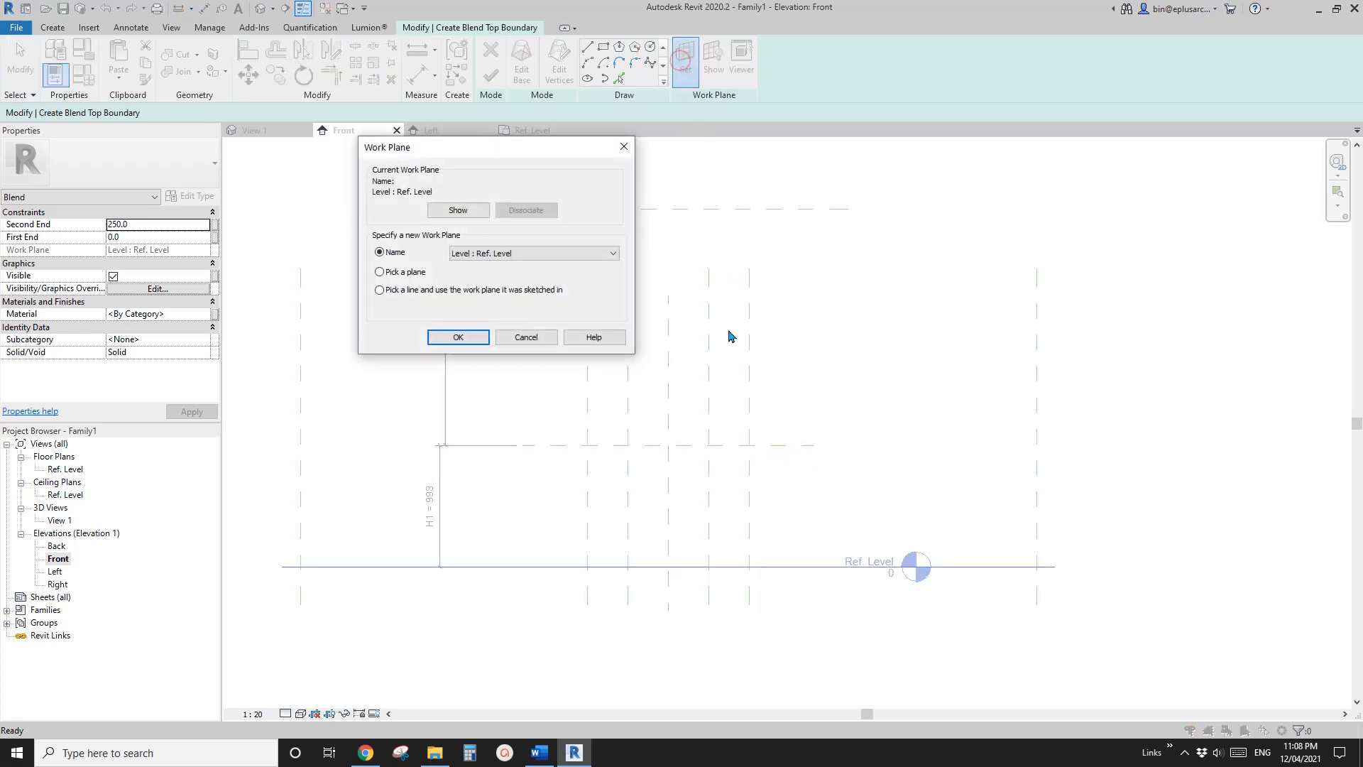
{"action": "left_click", "coordinate": [456, 337]}
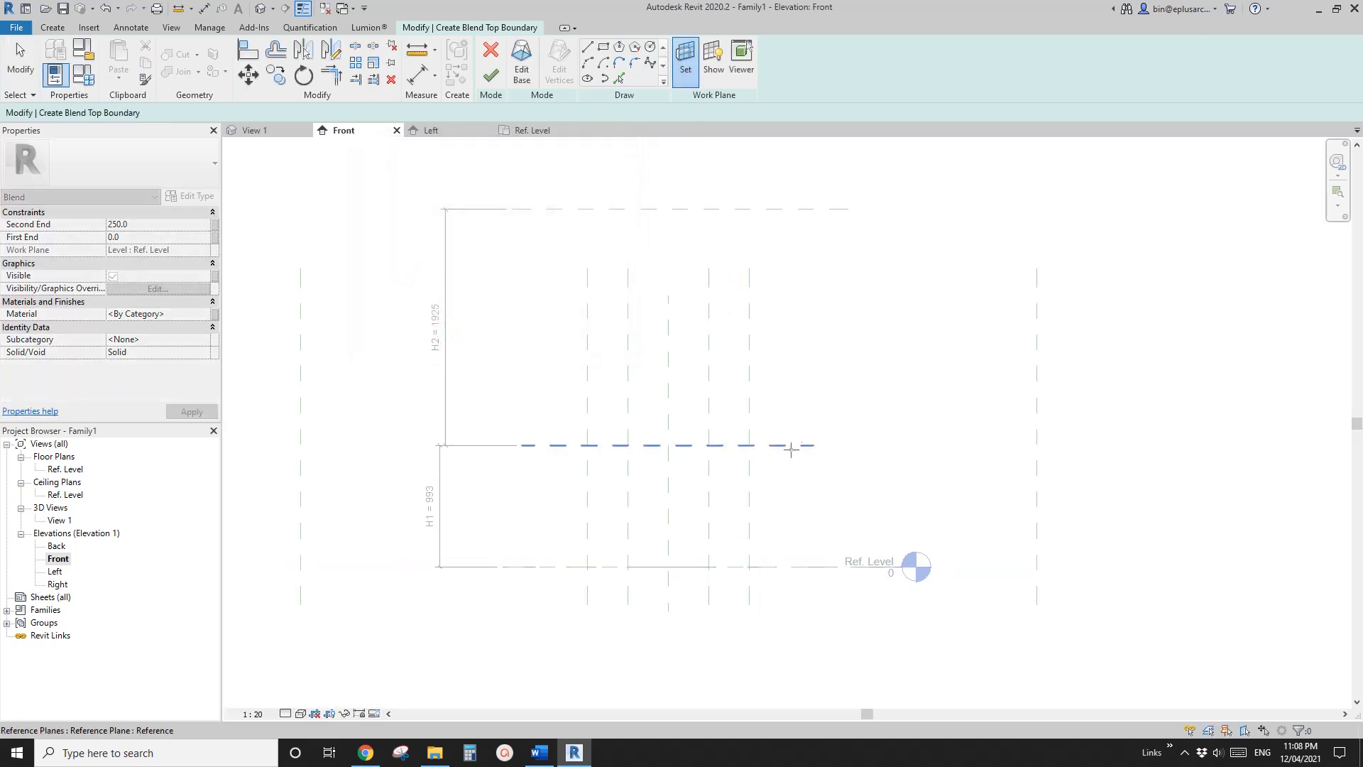
{"action": "left_click", "coordinate": [795, 446]}
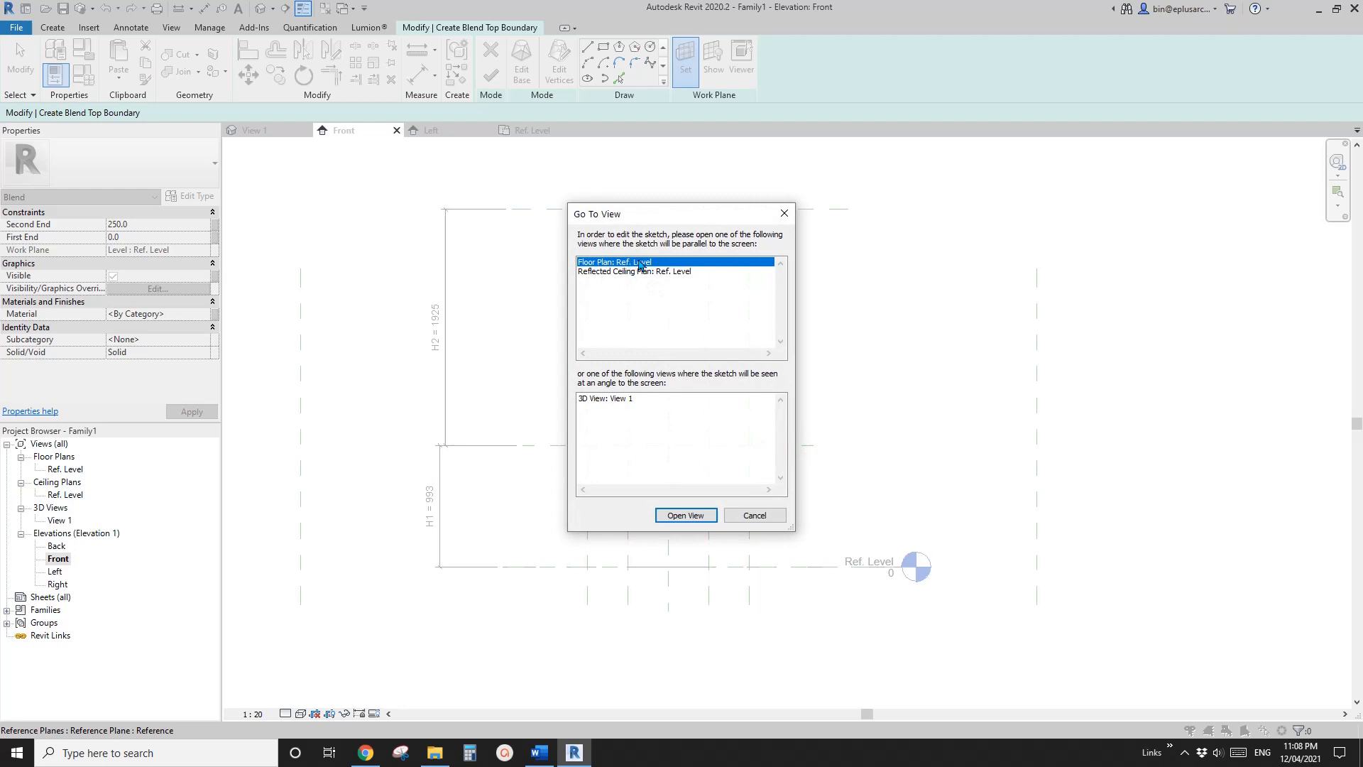
{"action": "left_click", "coordinate": [685, 516]}
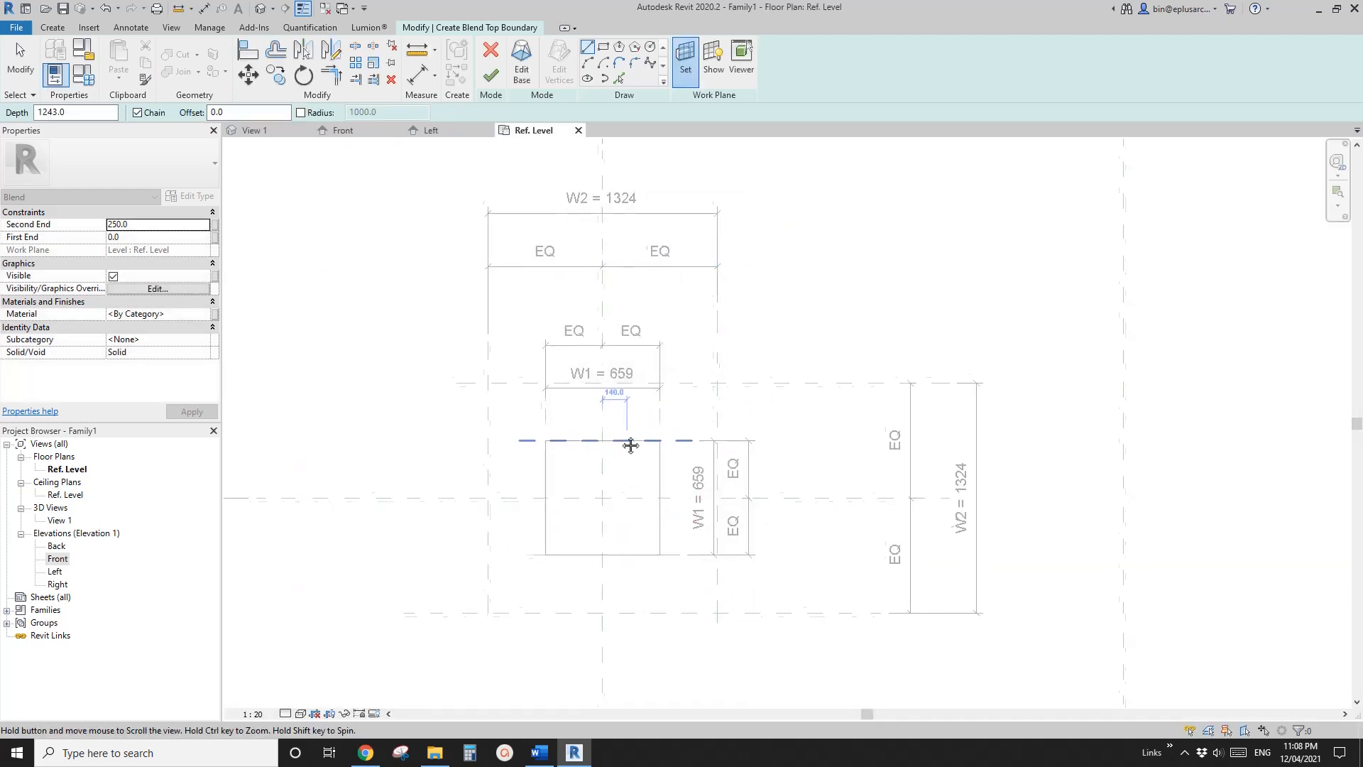
Sketch the blend's top rectangle on the four W2 reference planes and lock all its sides to them
{"action": "left_click", "coordinate": [534, 389]}
{"action": "left_click", "coordinate": [602, 48]}
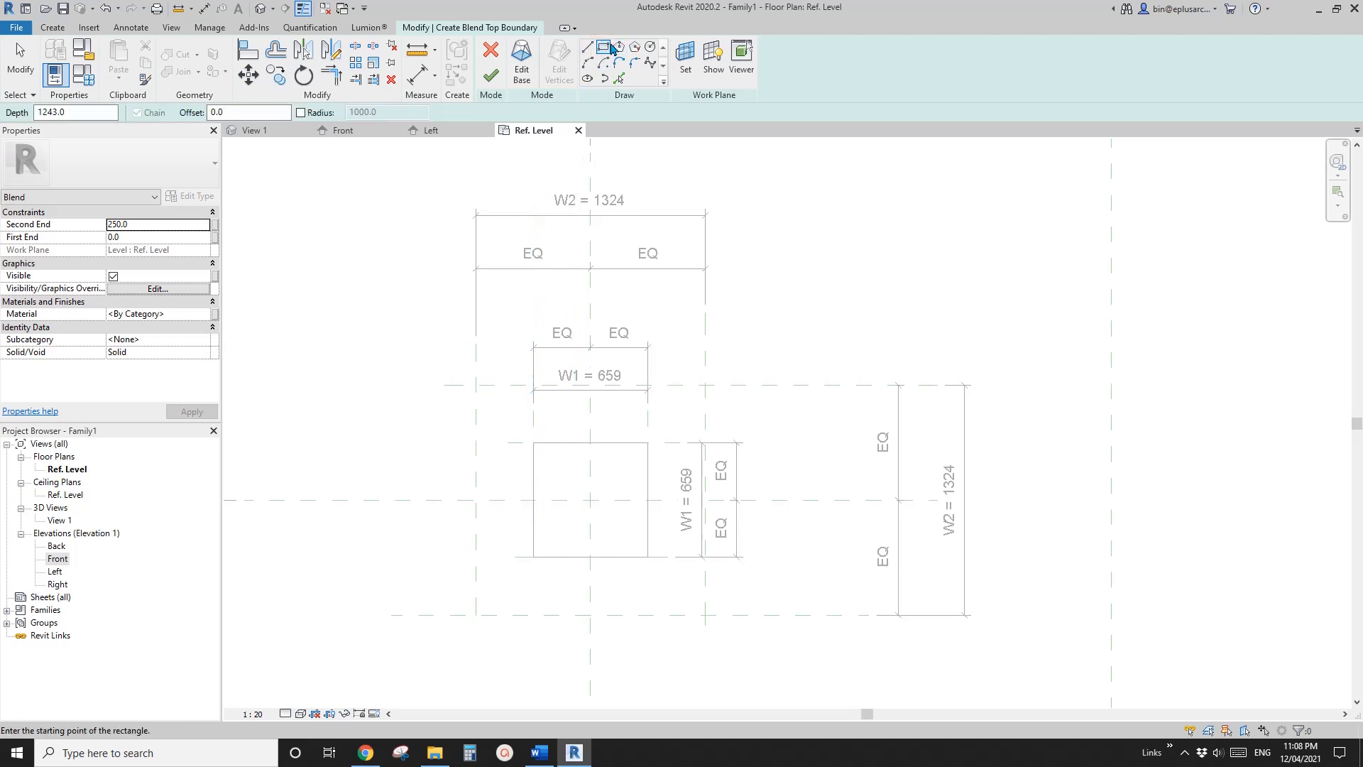
{"action": "left_click", "coordinate": [476, 385]}
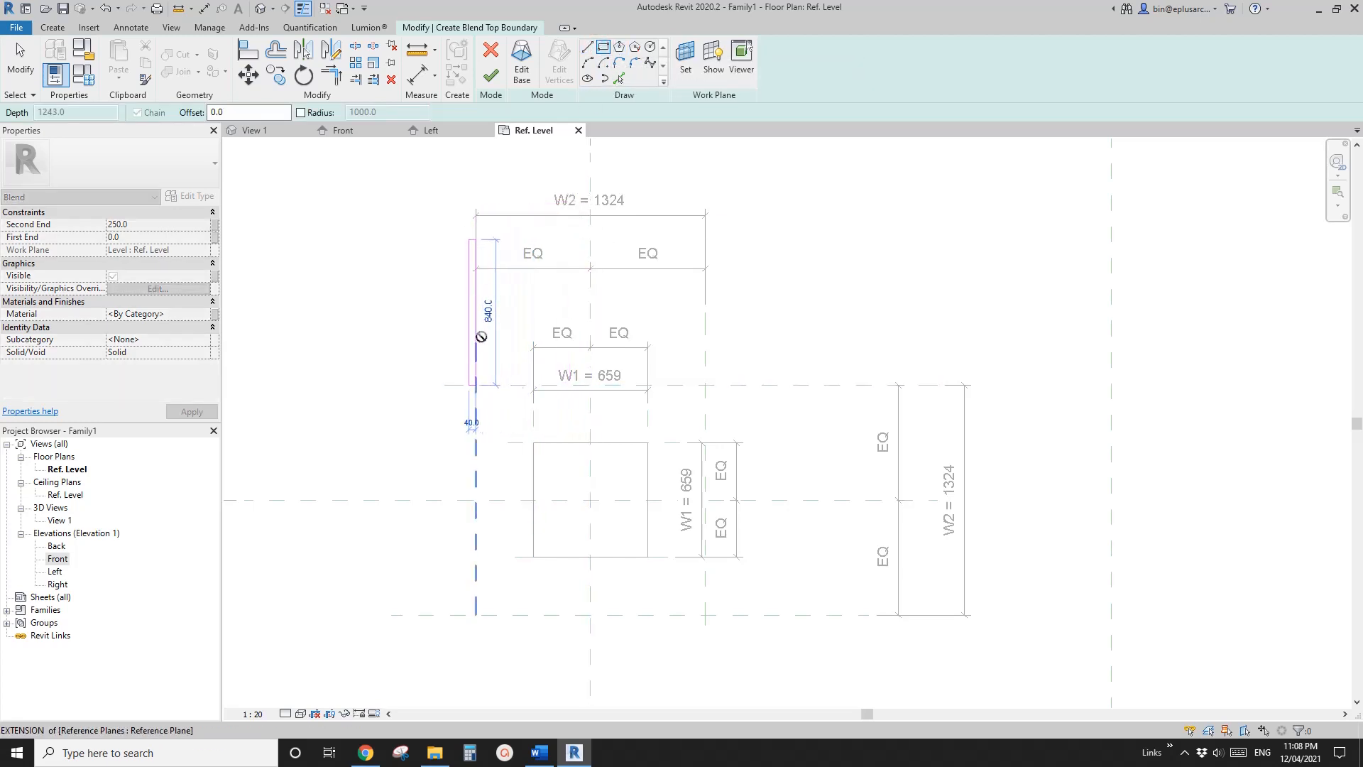
{"action": "left_click", "coordinate": [705, 614]}
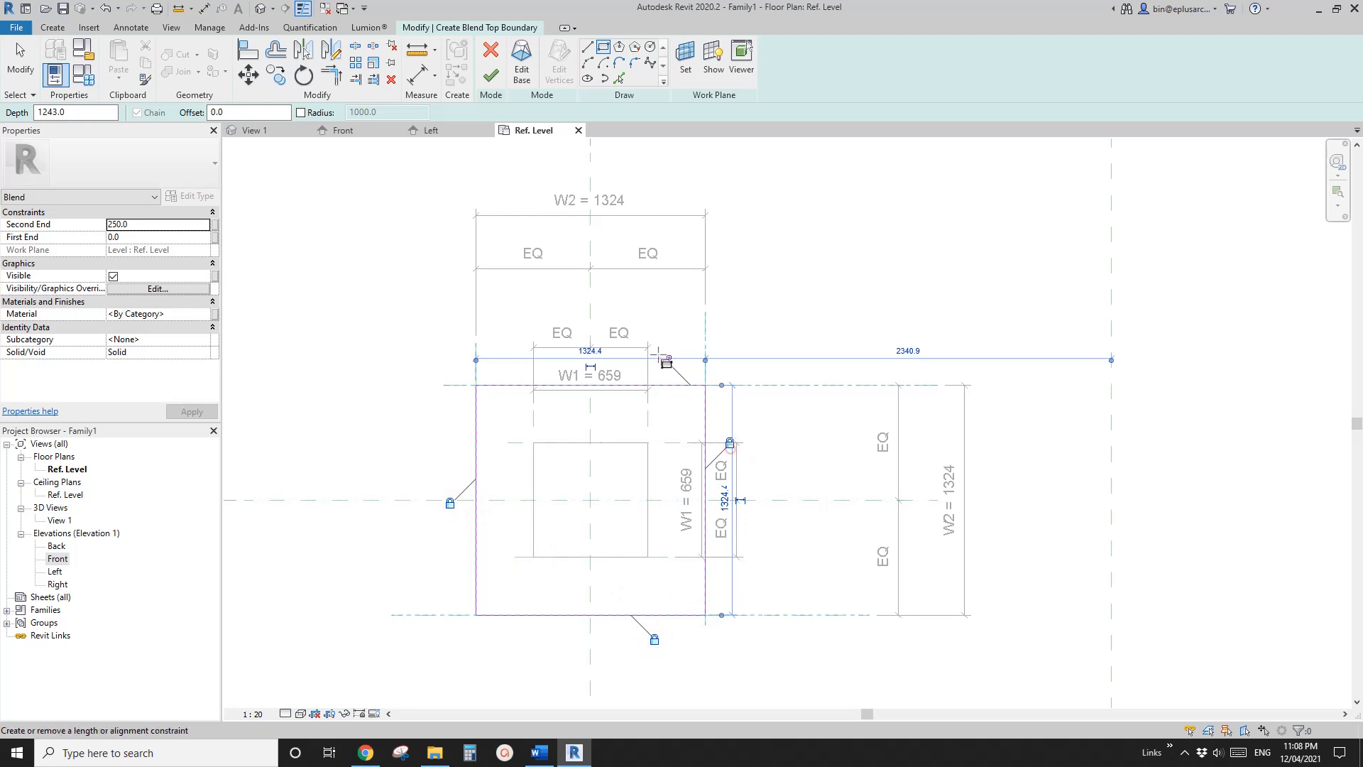
{"action": "scroll", "coordinate": [578, 438], "scroll_direction": "down", "scroll_amount": 2}
{"action": "scroll", "coordinate": [531, 453], "scroll_direction": "up", "scroll_amount": 1}
{"action": "mouse_move", "coordinate": [506, 456]}
{"action": "middle_mouse_down"}
{"action": "mouse_move", "coordinate": [532, 452]}
{"action": "mouse_move", "coordinate": [480, 442]}
{"action": "middle_mouse_up"}
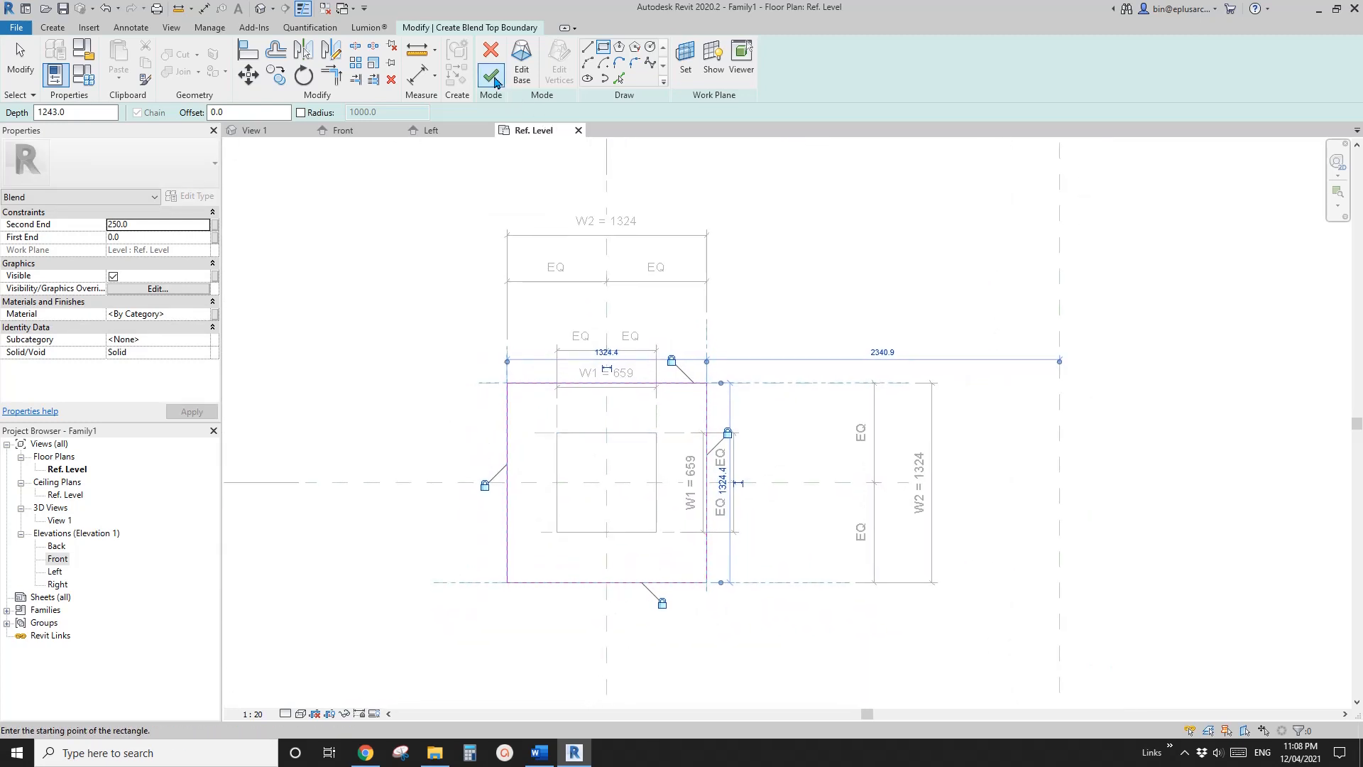
Finish the blend and check its tapered shape in the default 3D view
{"action": "left_click", "coordinate": [494, 82]}
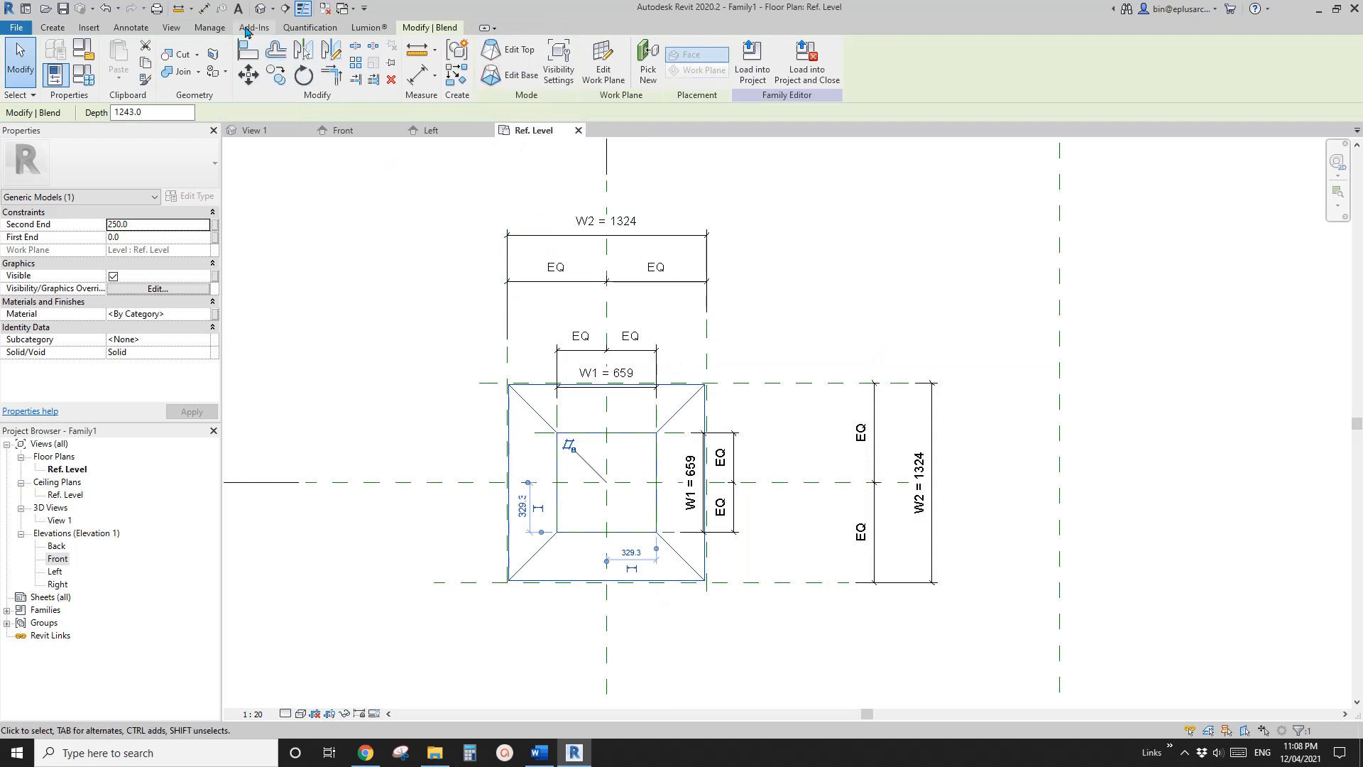
{"action": "left_click", "coordinate": [260, 11]}
{"action": "scroll", "coordinate": [703, 396], "scroll_direction": "down", "scroll_amount": 2}
{"action": "middle_click_drag", "start_coordinate": [703, 396], "coordinate": [749, 231]}
{"action": "middle_click_drag", "start_coordinate": [507, 447], "coordinate": [621, 390], "text": "shift"}
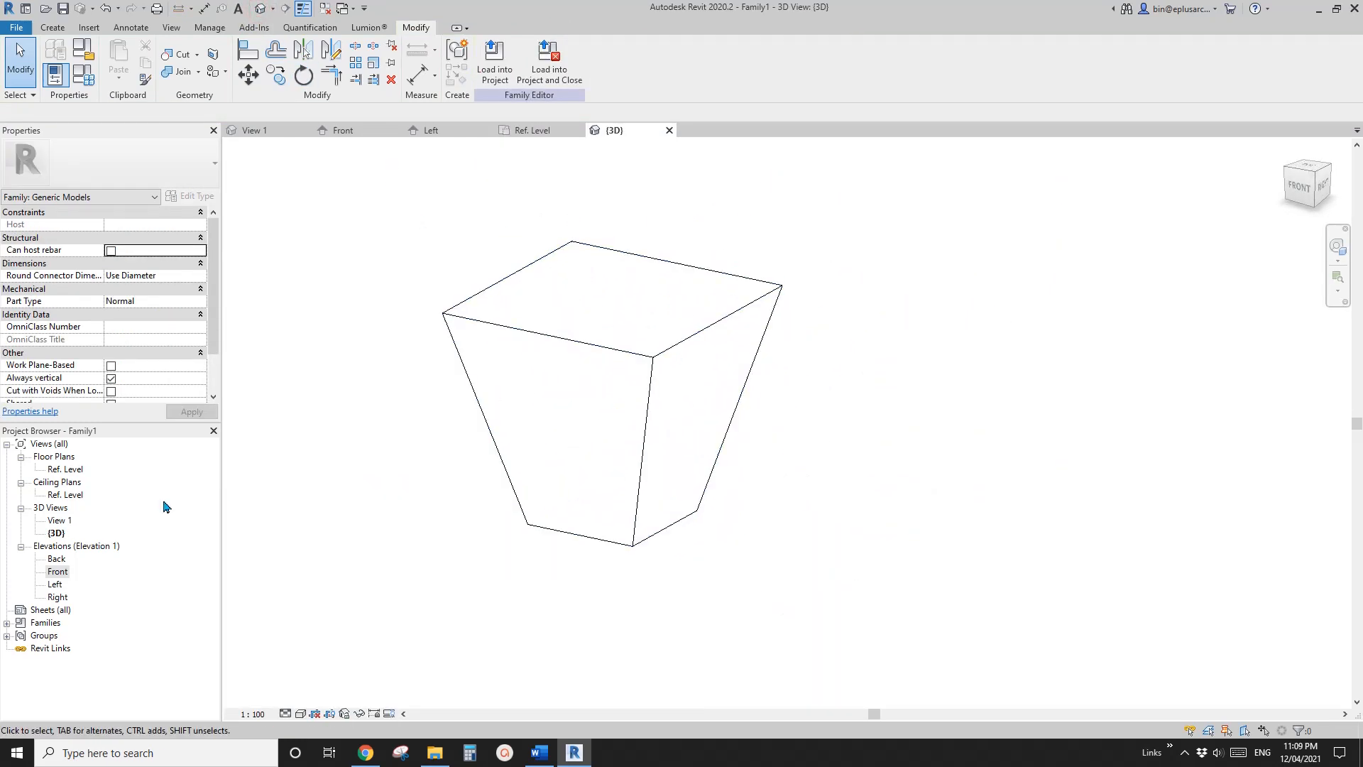
Open Floor Plan: Ref. Level and start a second solid blend over the existing tapered one
{"action": "left_click", "coordinate": [60, 471]}
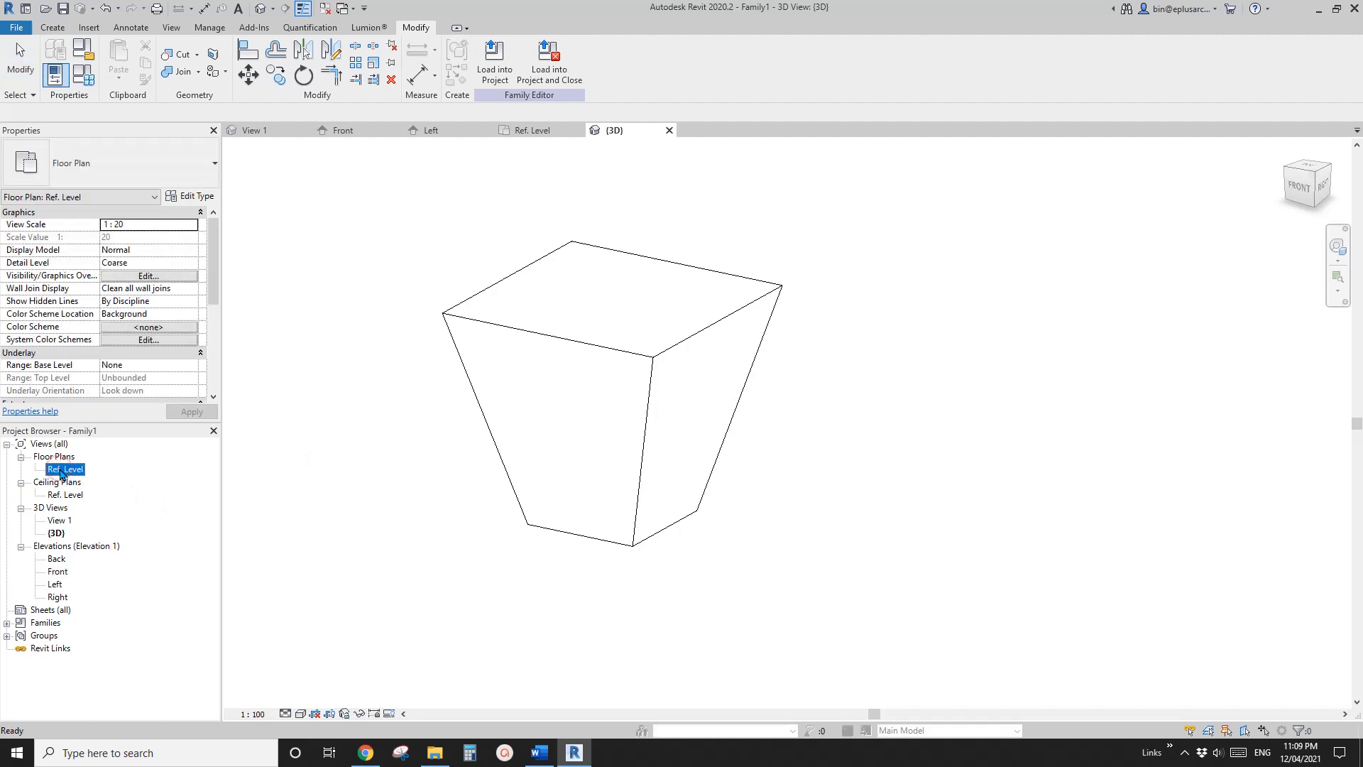
{"action": "double_click", "coordinate": [61, 472]}
{"action": "scroll", "coordinate": [568, 426], "scroll_direction": "up", "scroll_amount": 4}
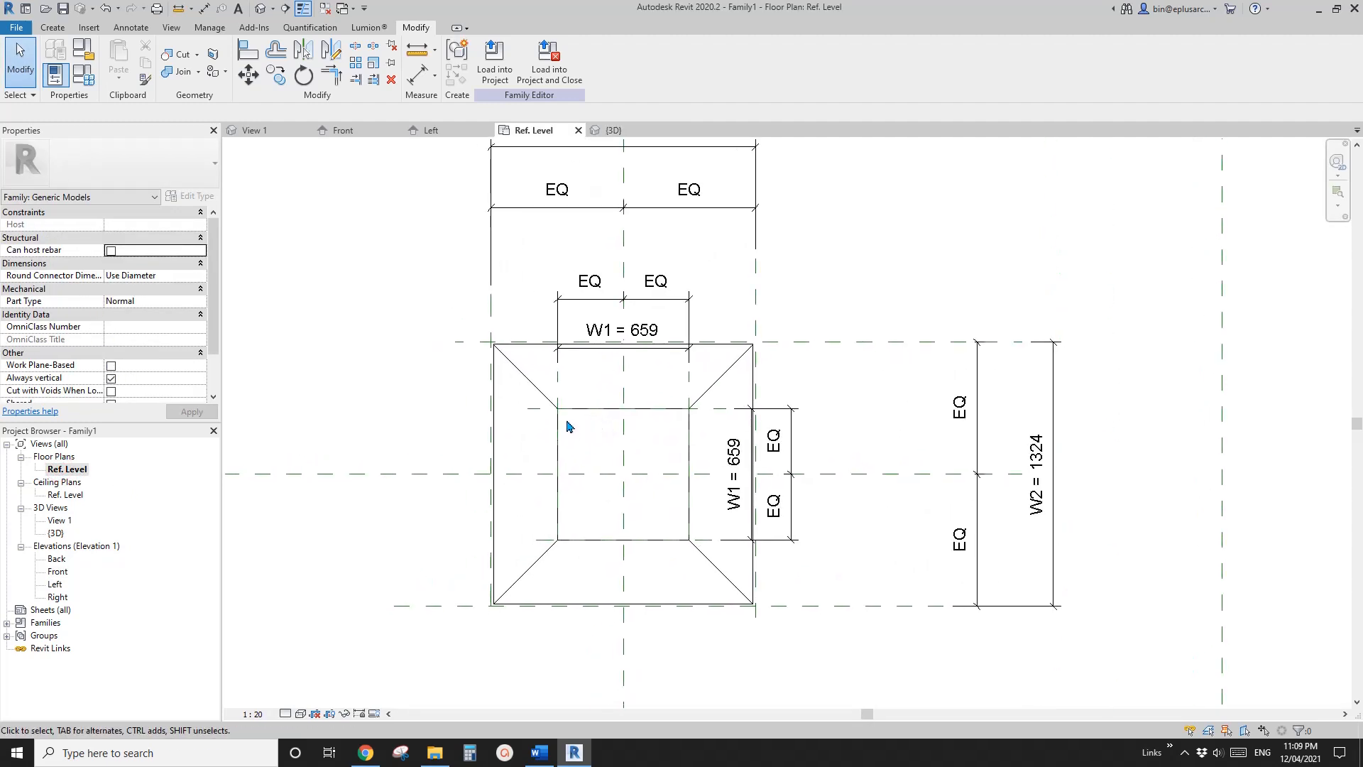
{"action": "scroll", "coordinate": [561, 411], "scroll_direction": "up", "scroll_amount": 1}
{"action": "scroll", "coordinate": [559, 414], "scroll_direction": "down", "scroll_amount": 1}
{"action": "middle_click_drag", "start_coordinate": [552, 415], "coordinate": [591, 411]}
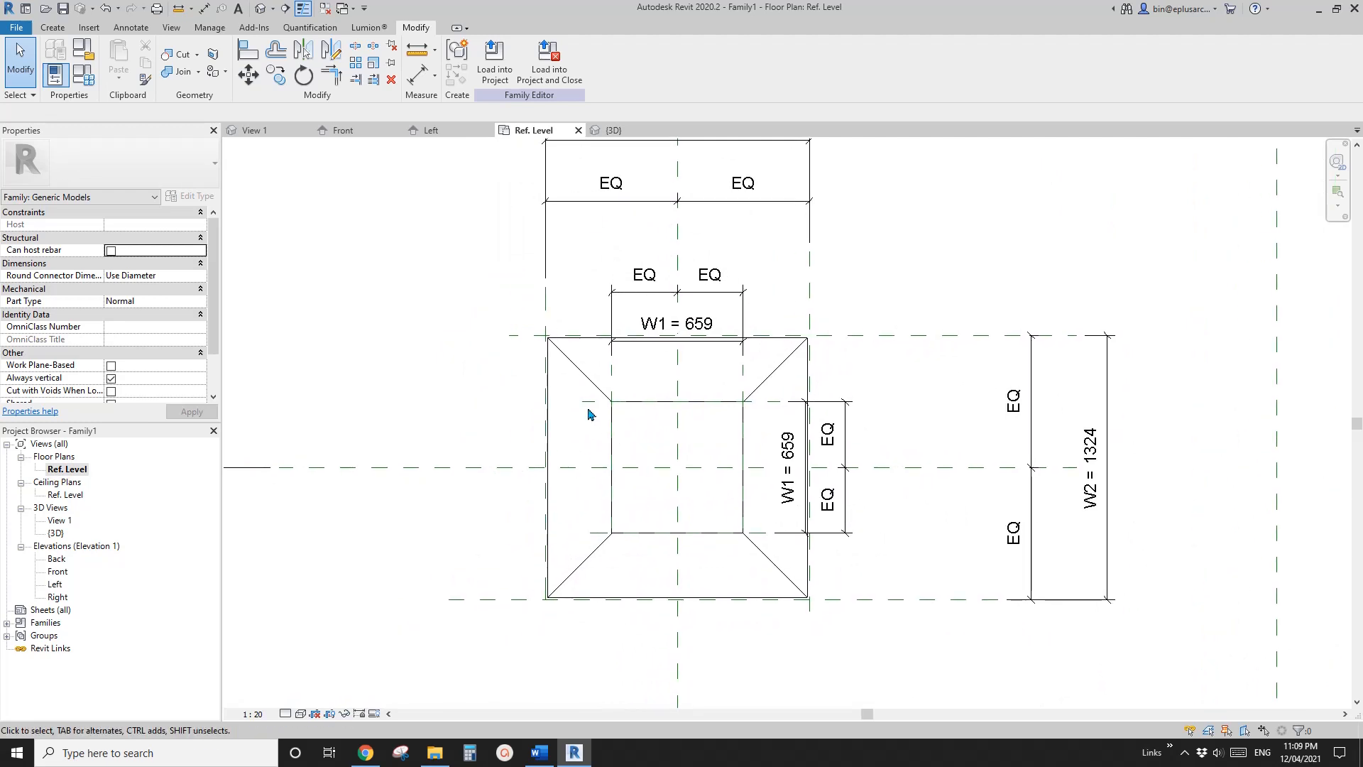
{"action": "scroll", "coordinate": [572, 386], "scroll_direction": "up", "scroll_amount": 1}
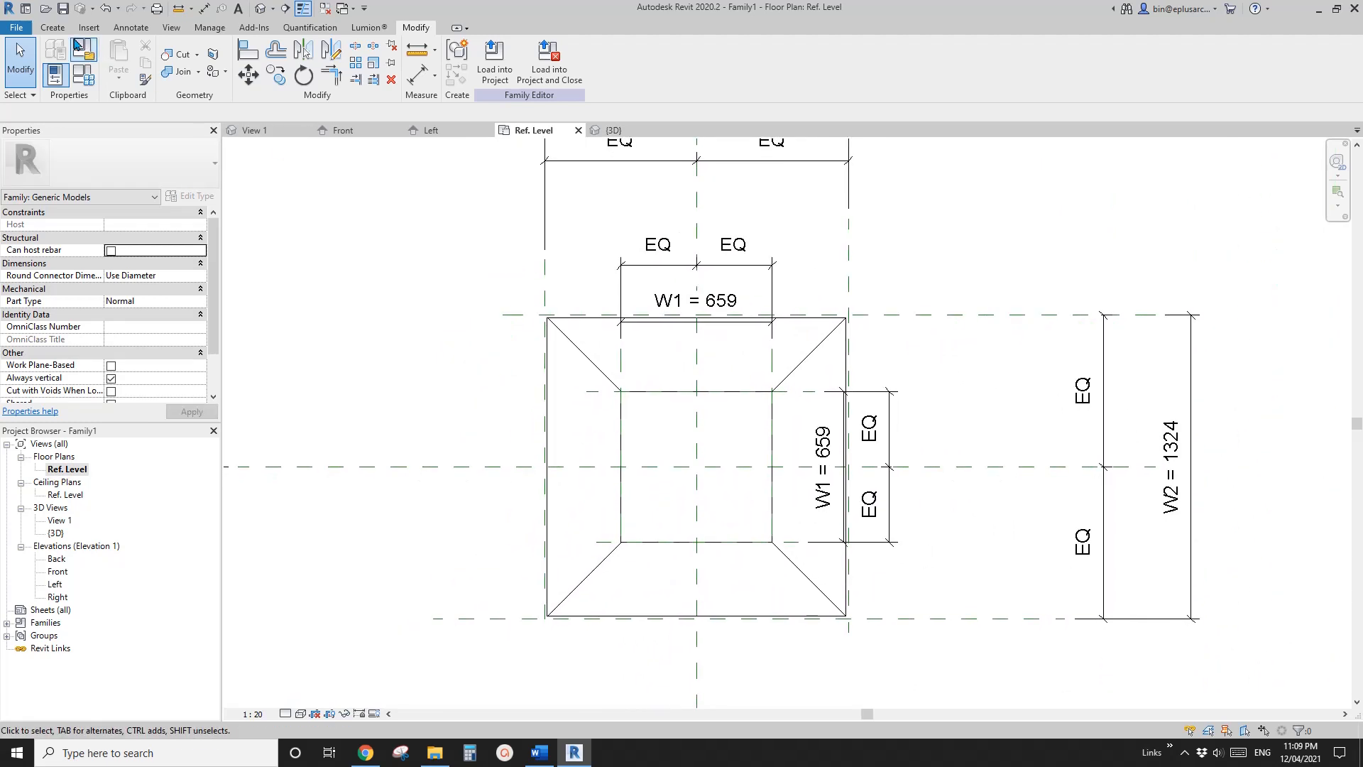
{"action": "scroll", "coordinate": [586, 264], "scroll_direction": "down", "scroll_amount": 3}
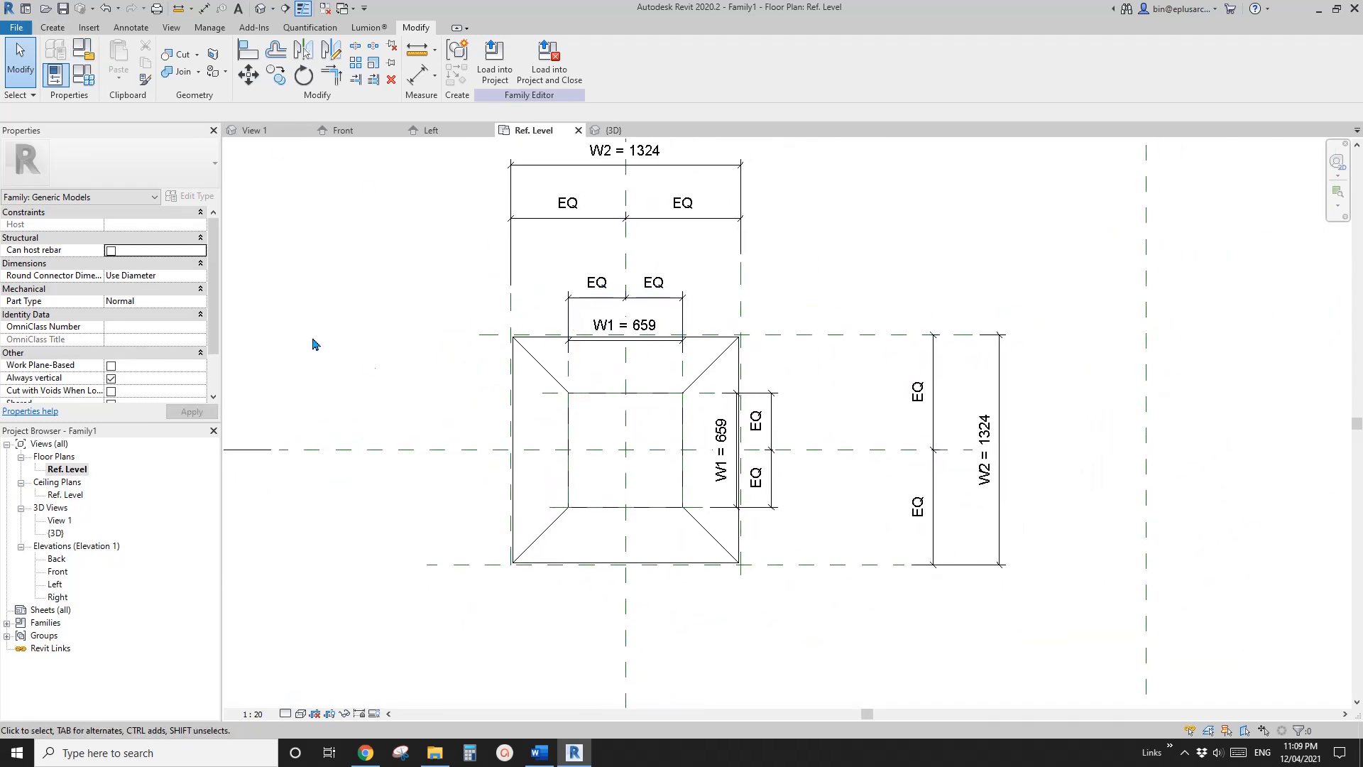
{"action": "middle_click_drag", "start_coordinate": [425, 269], "coordinate": [420, 270]}
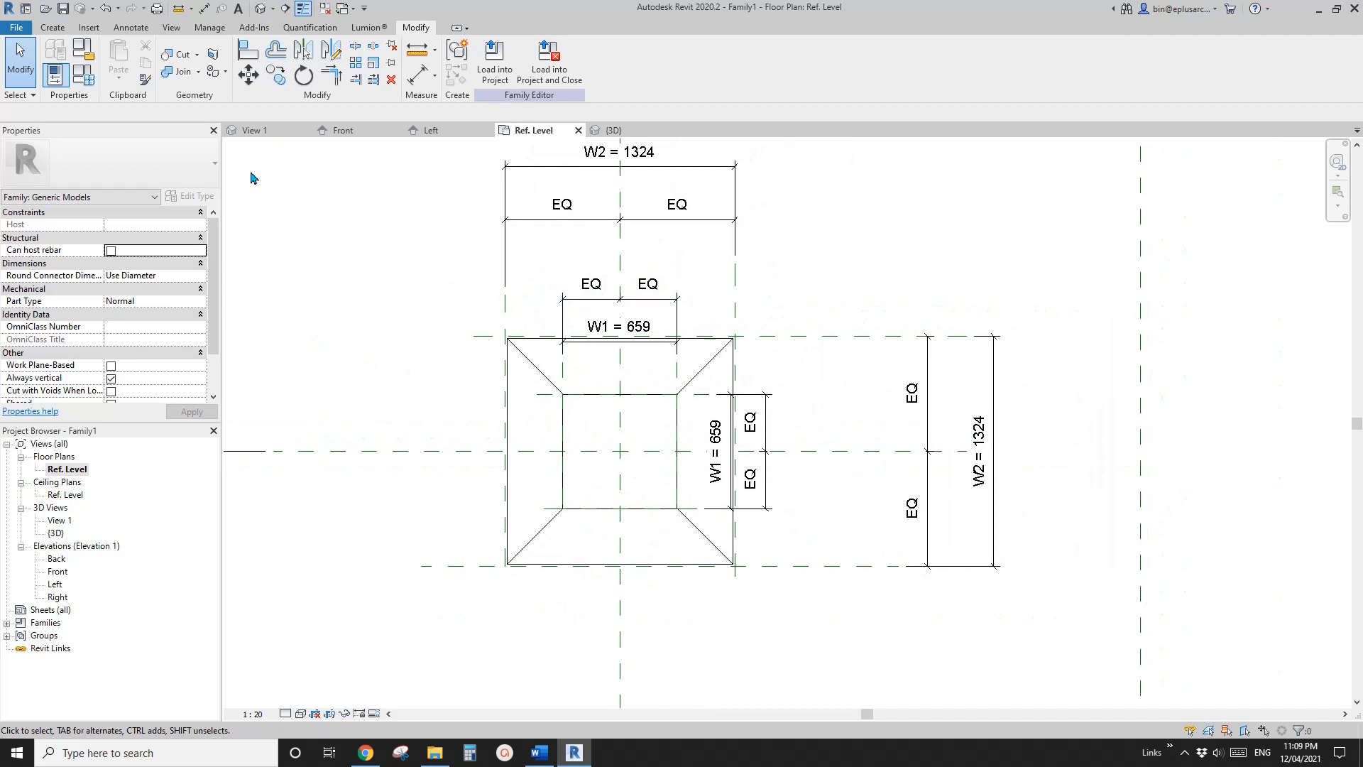
{"action": "left_click", "coordinate": [54, 29]}
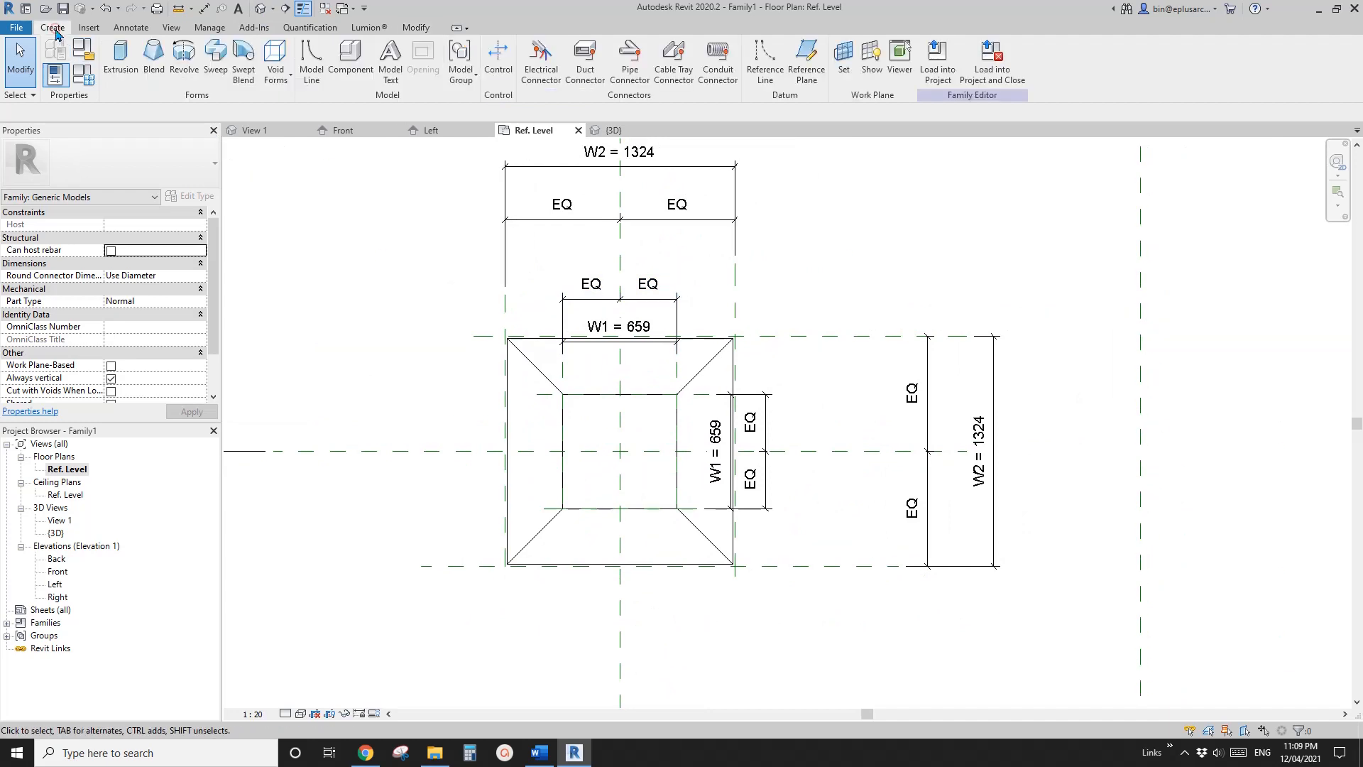
{"action": "left_click", "coordinate": [155, 68]}
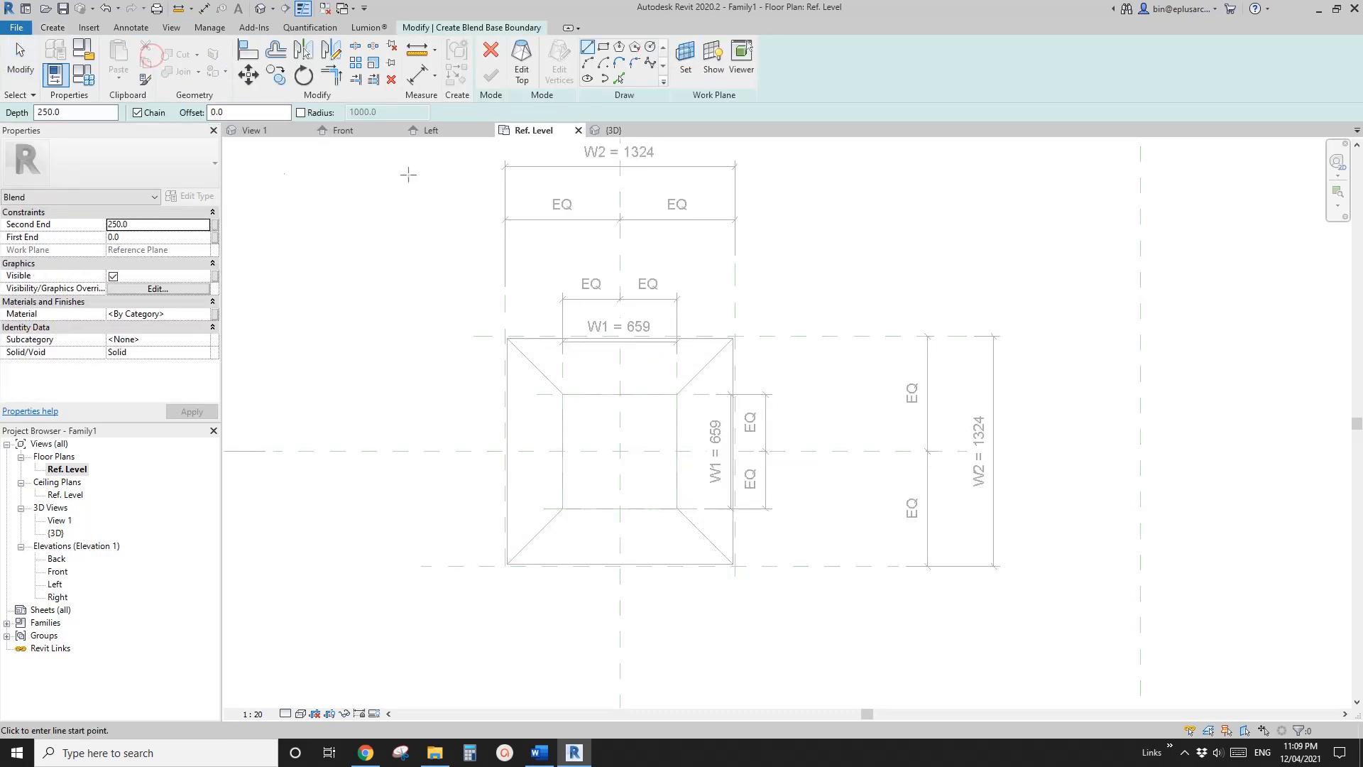
{"action": "left_click", "coordinate": [685, 58]}
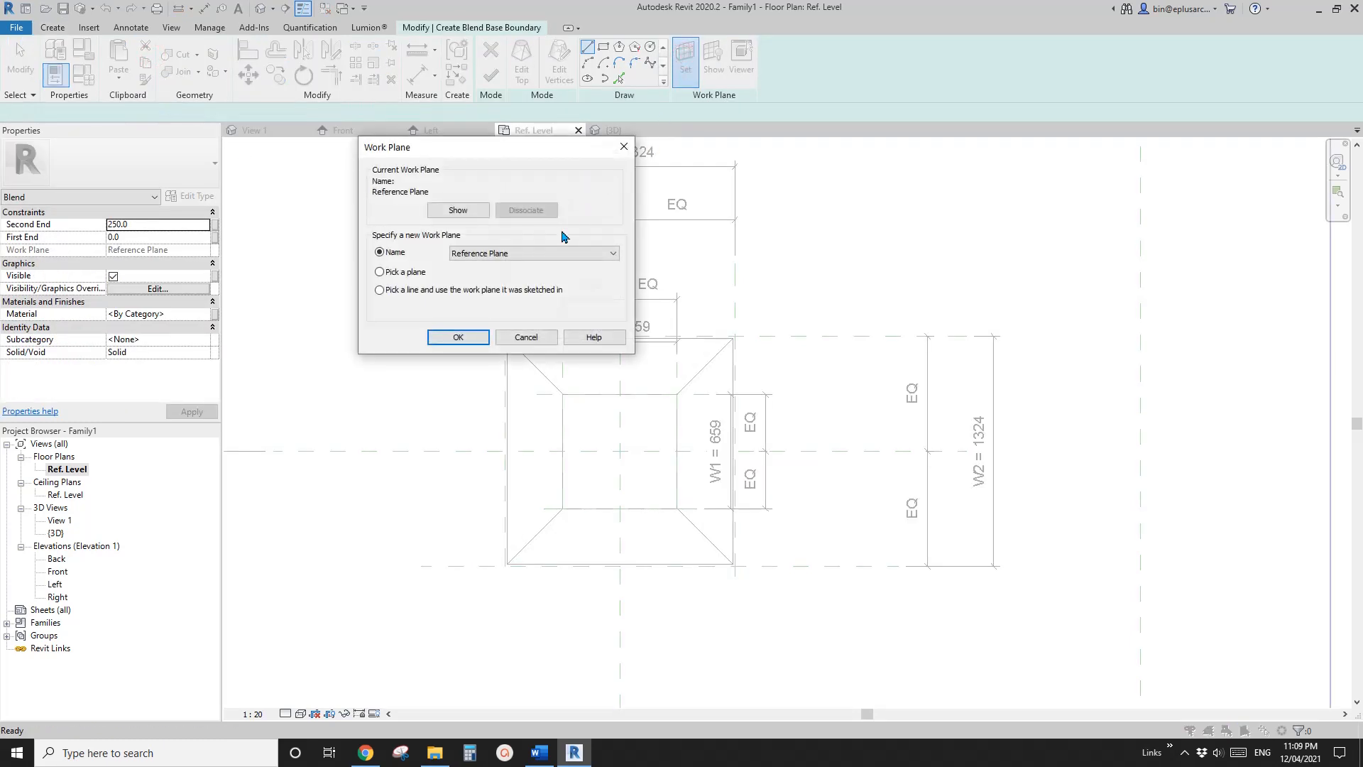
{"action": "left_click", "coordinate": [529, 254]}
{"action": "left_click", "coordinate": [527, 252]}
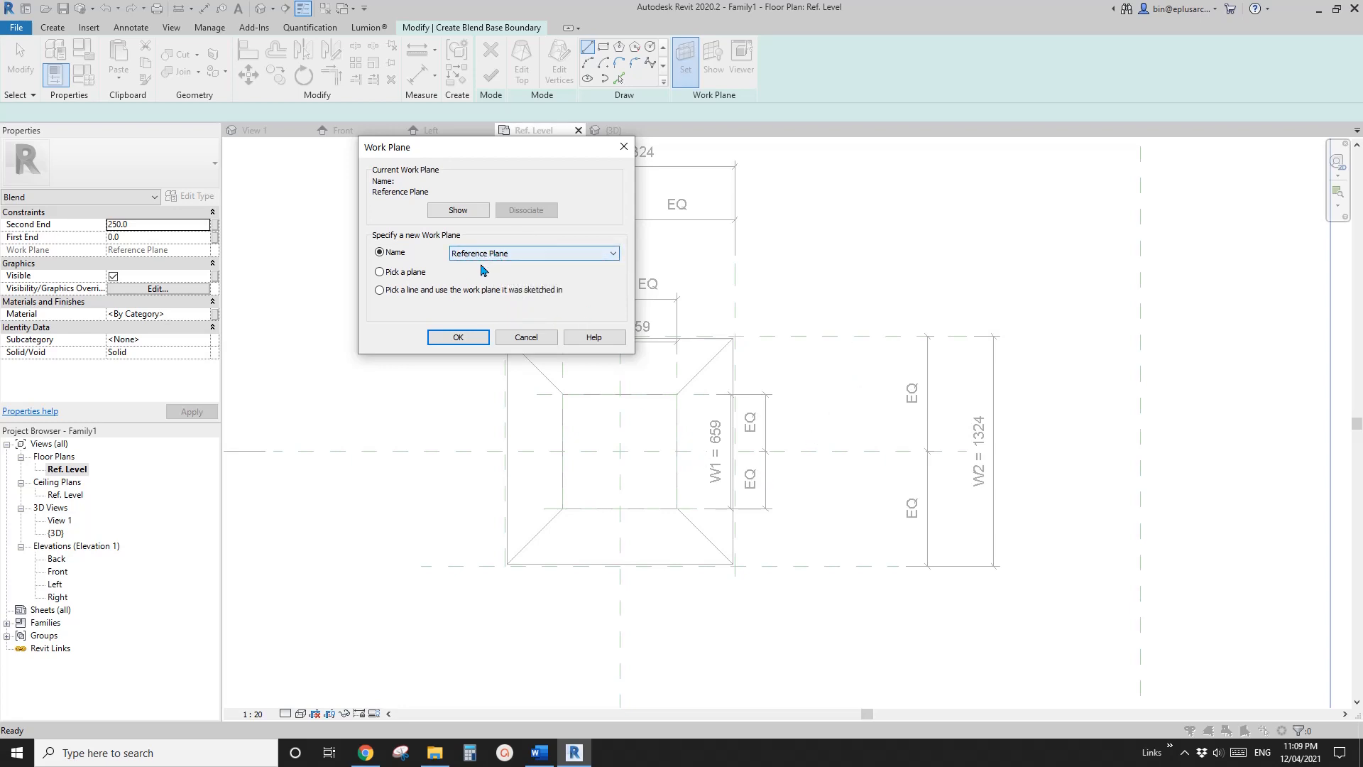
{"action": "left_click", "coordinate": [526, 338]}
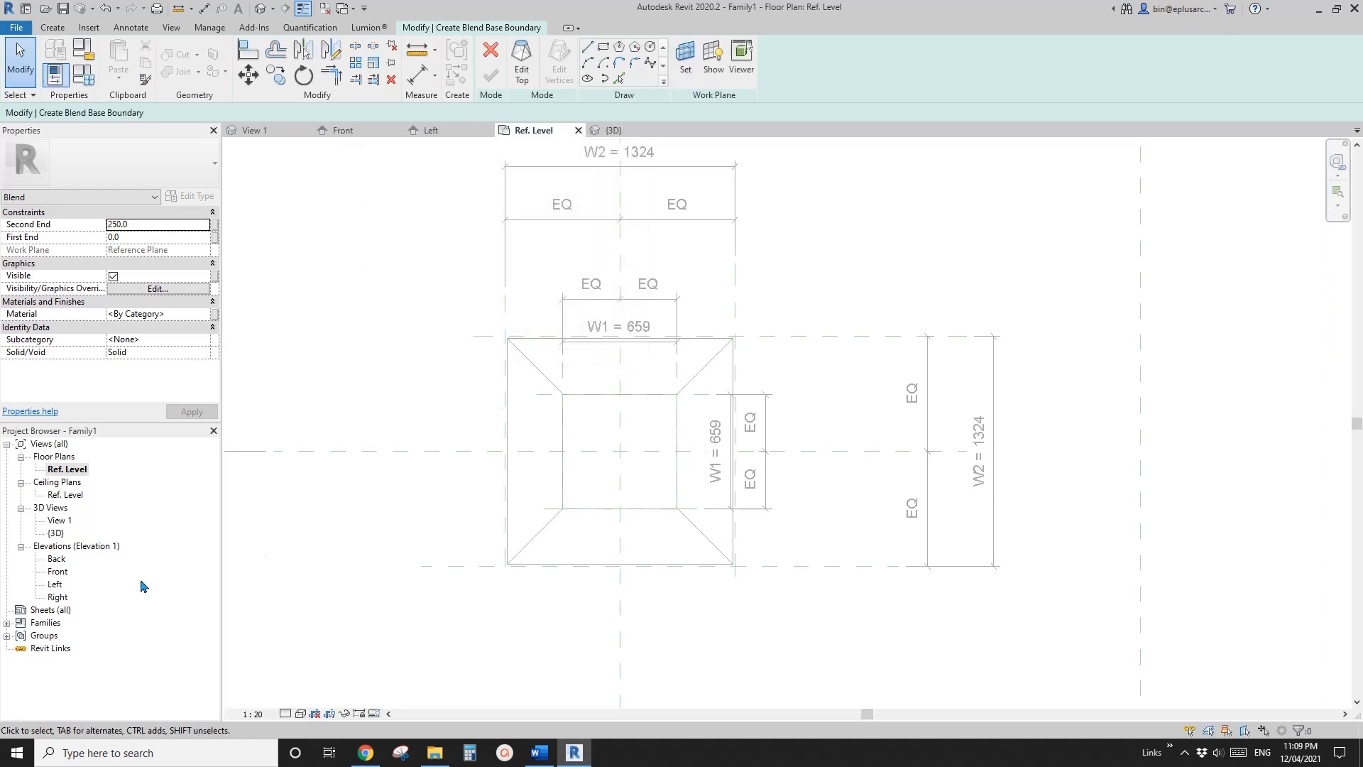
In the Front elevation, pick the horizontal plane at the top of H1 as work plane, and open Floor Plan: Ref. Level for sketching
{"action": "double_click", "coordinate": [57, 572]}
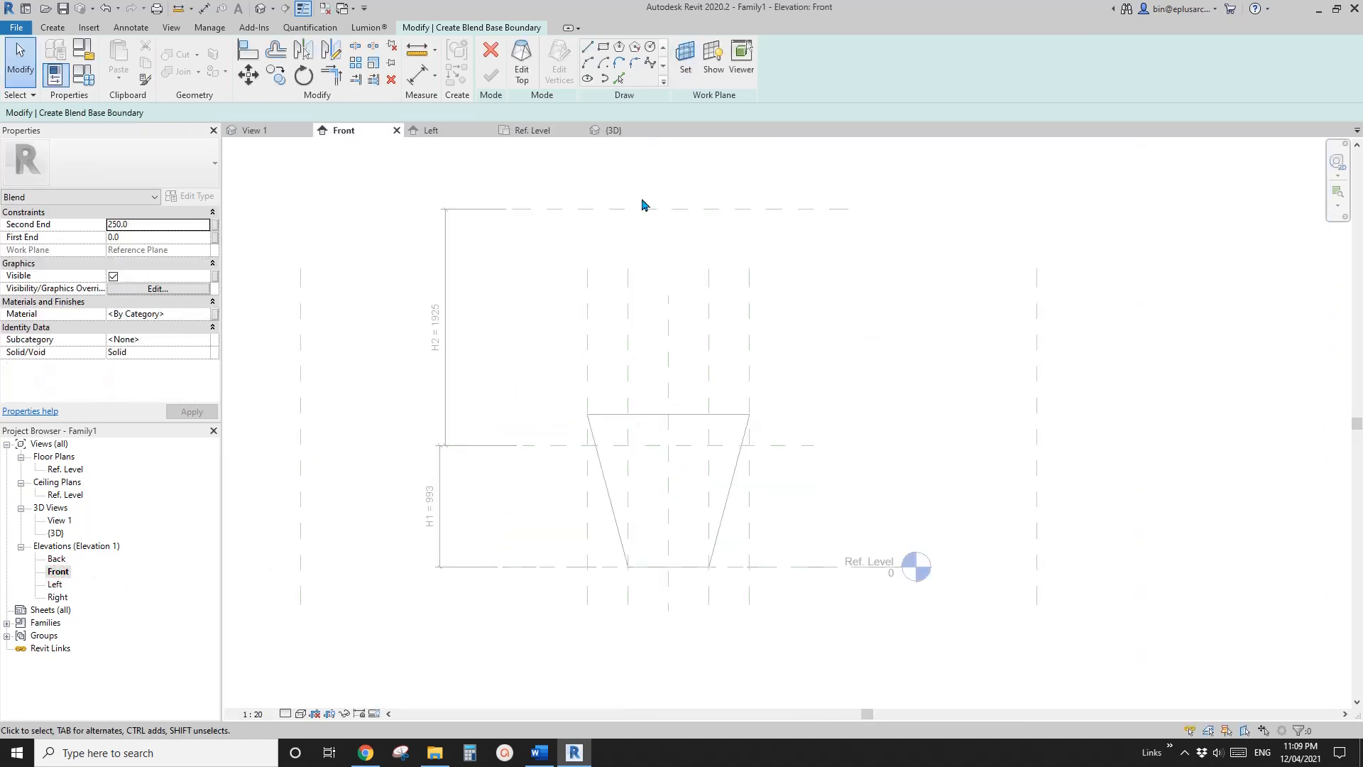
{"action": "left_click", "coordinate": [686, 57]}
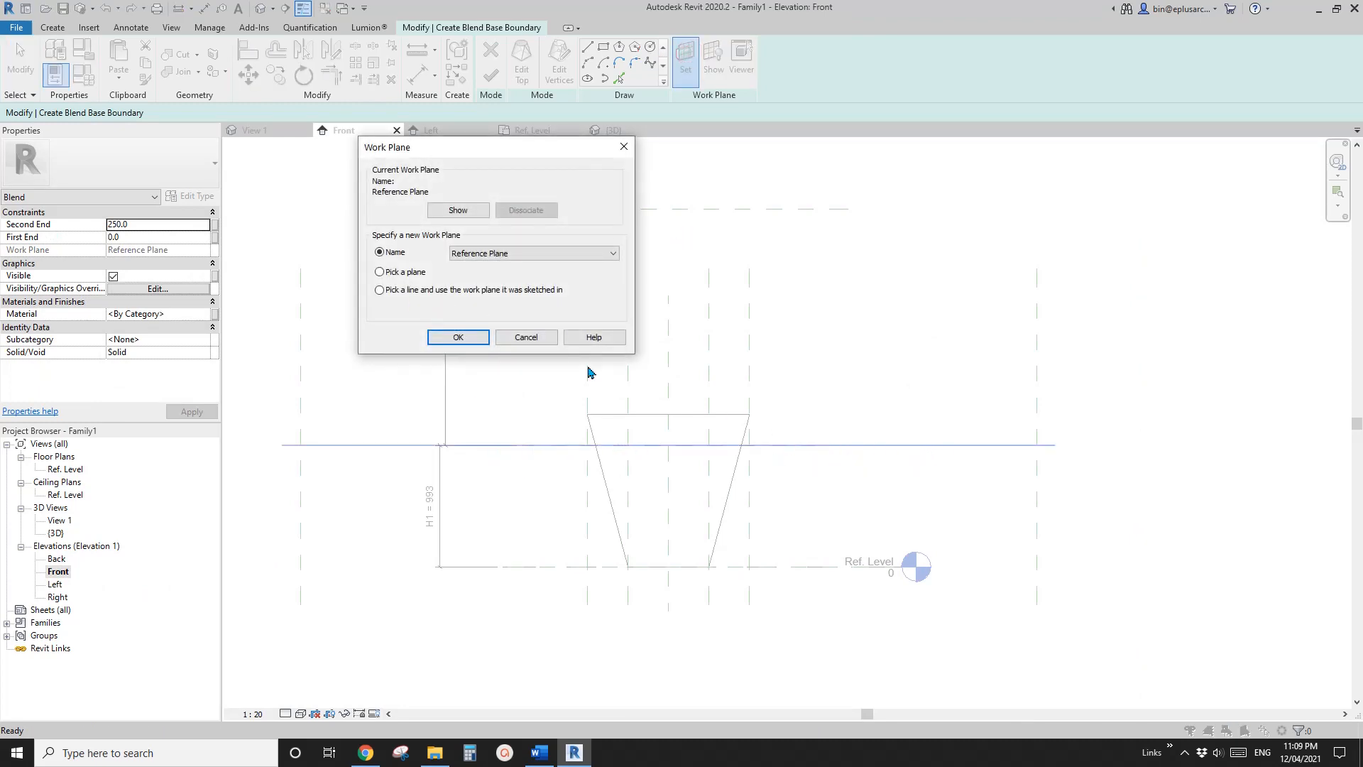
{"action": "left_click", "coordinate": [458, 339]}
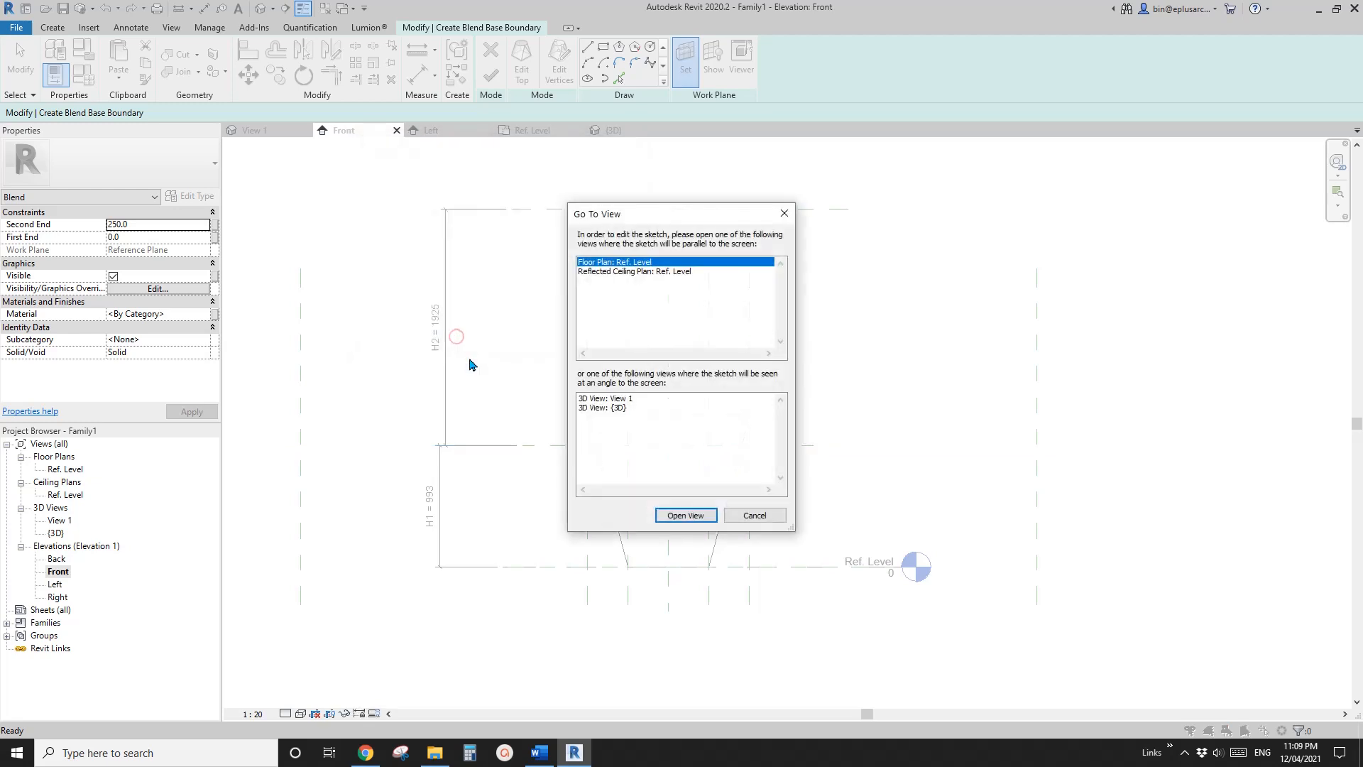
{"action": "left_click", "coordinate": [683, 515]}
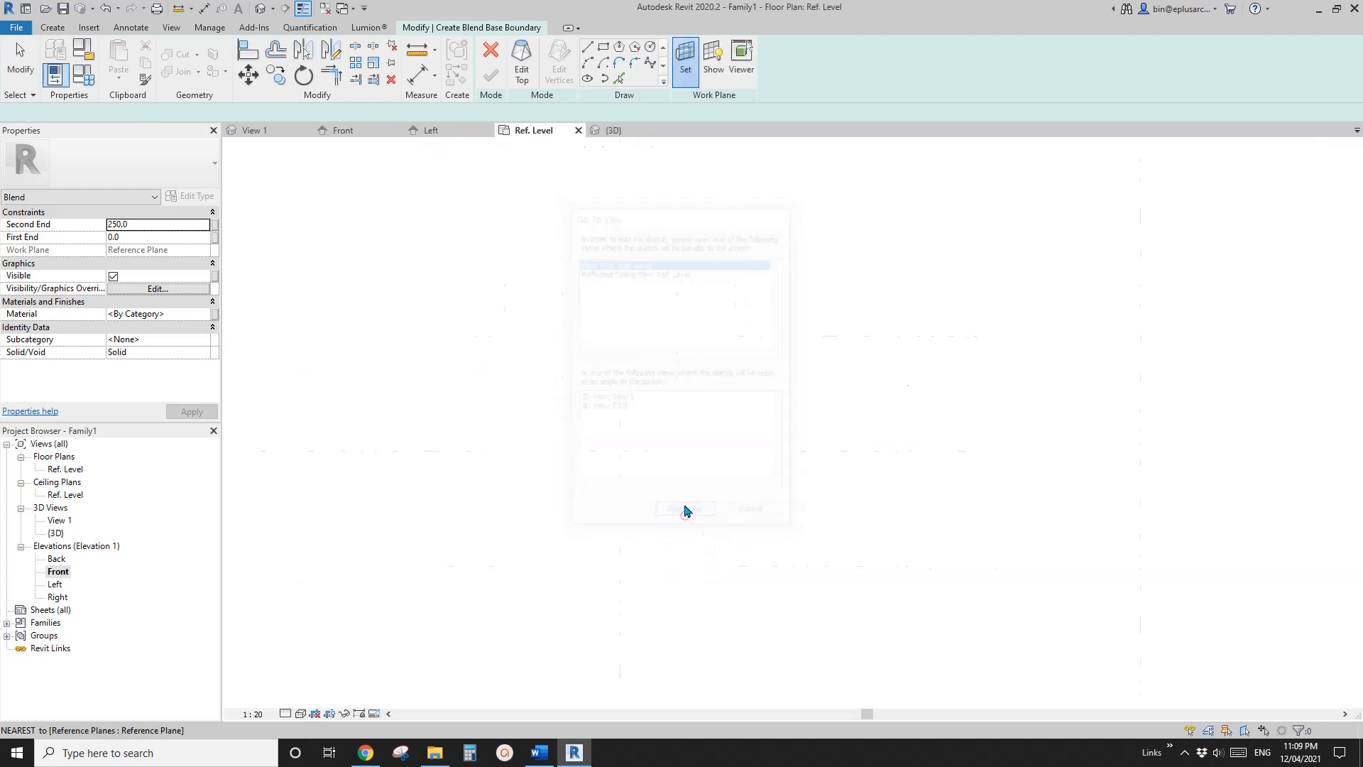
Sketch the second blend's base rectangle on the four W2 reference planes and lock all its sides to them
{"action": "left_click", "coordinate": [605, 50]}
{"action": "scroll", "coordinate": [470, 354], "scroll_direction": "up", "scroll_amount": 3}
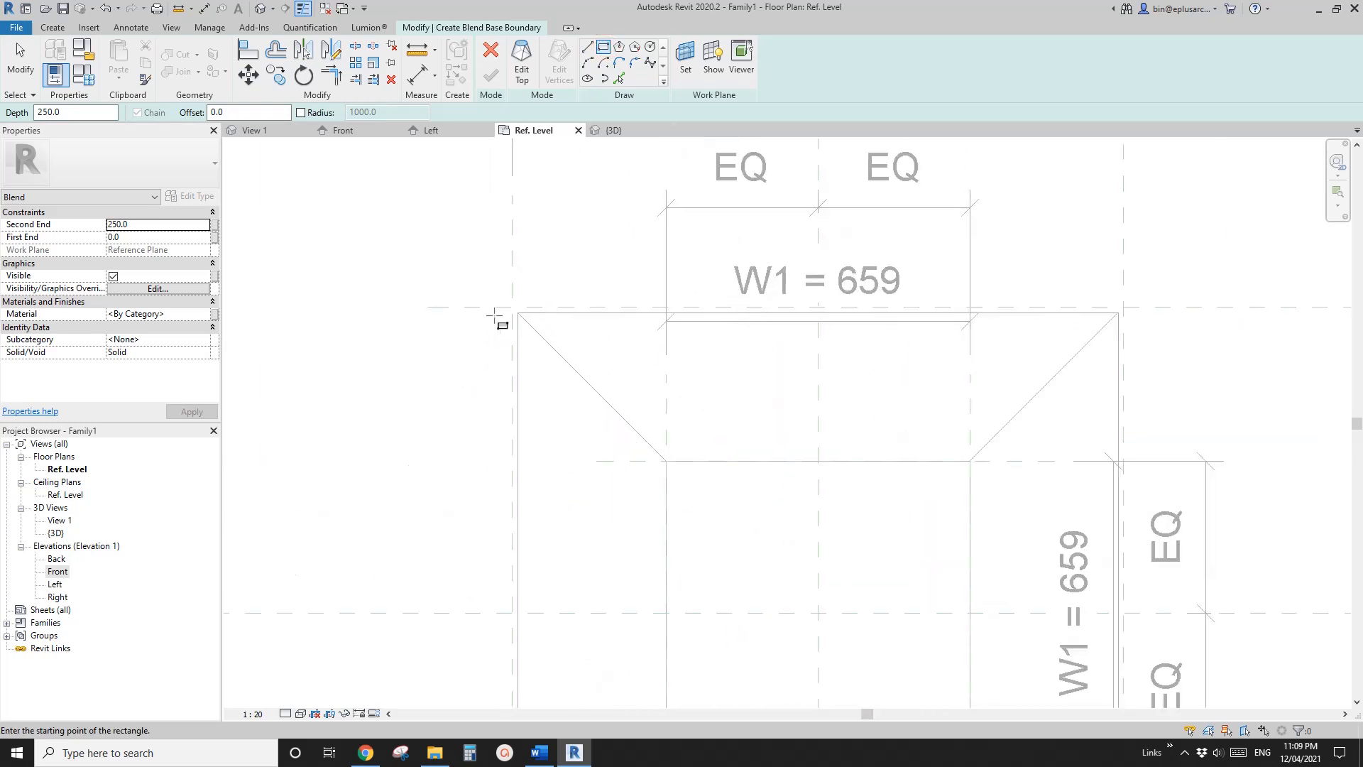
{"action": "left_click", "coordinate": [512, 307]}
{"action": "scroll", "coordinate": [502, 366], "scroll_direction": "down", "scroll_amount": 3}
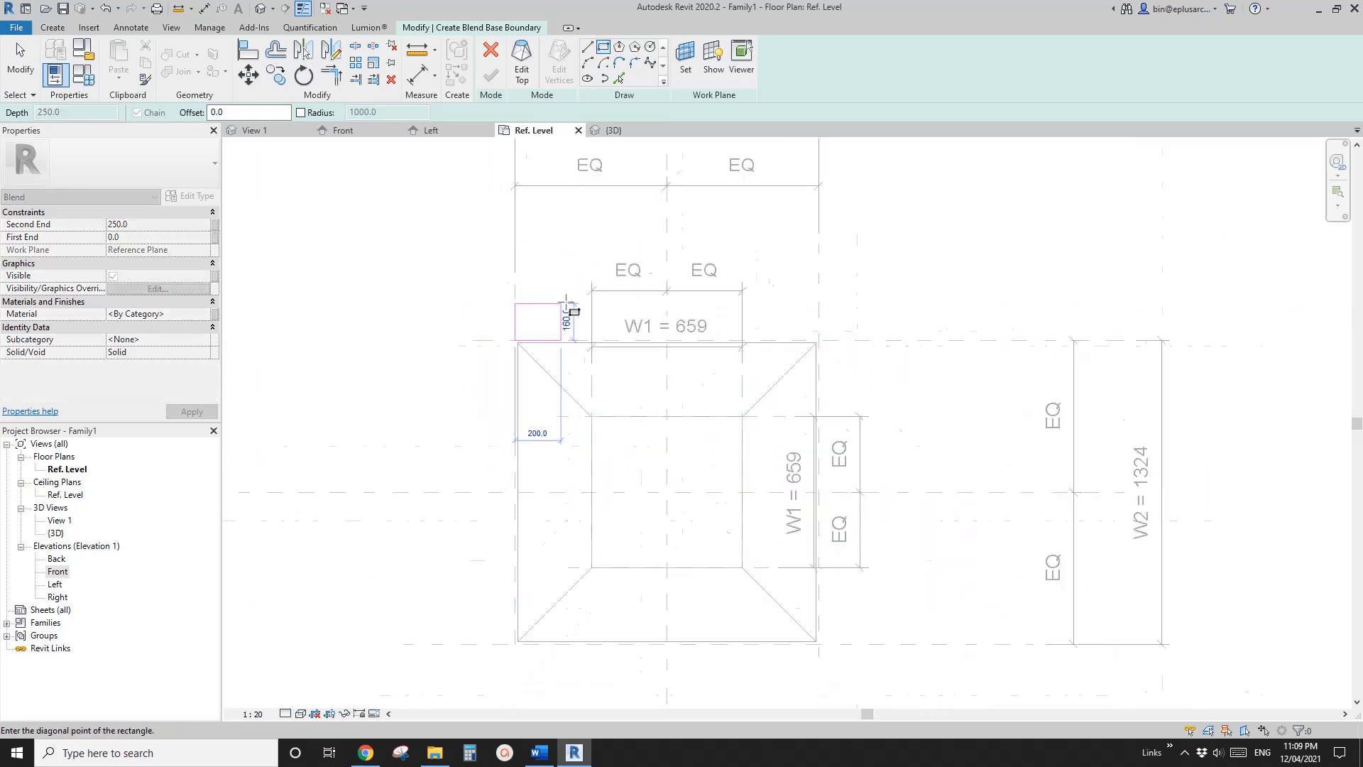
{"action": "scroll", "coordinate": [568, 306], "scroll_direction": "down", "scroll_amount": 2}
{"action": "scroll", "coordinate": [639, 511], "scroll_direction": "up", "scroll_amount": 4}
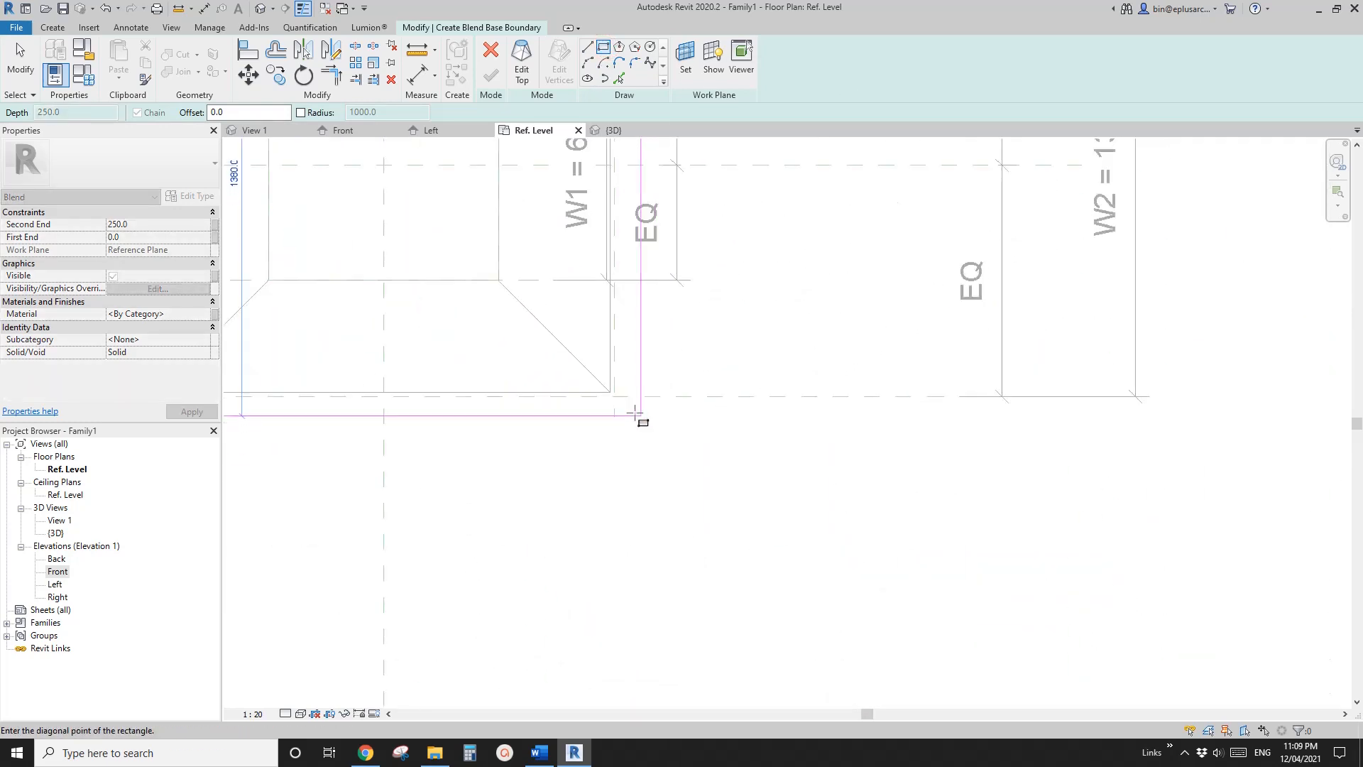
{"action": "left_click", "coordinate": [615, 402]}
{"action": "scroll", "coordinate": [618, 405], "scroll_direction": "down", "scroll_amount": 3}
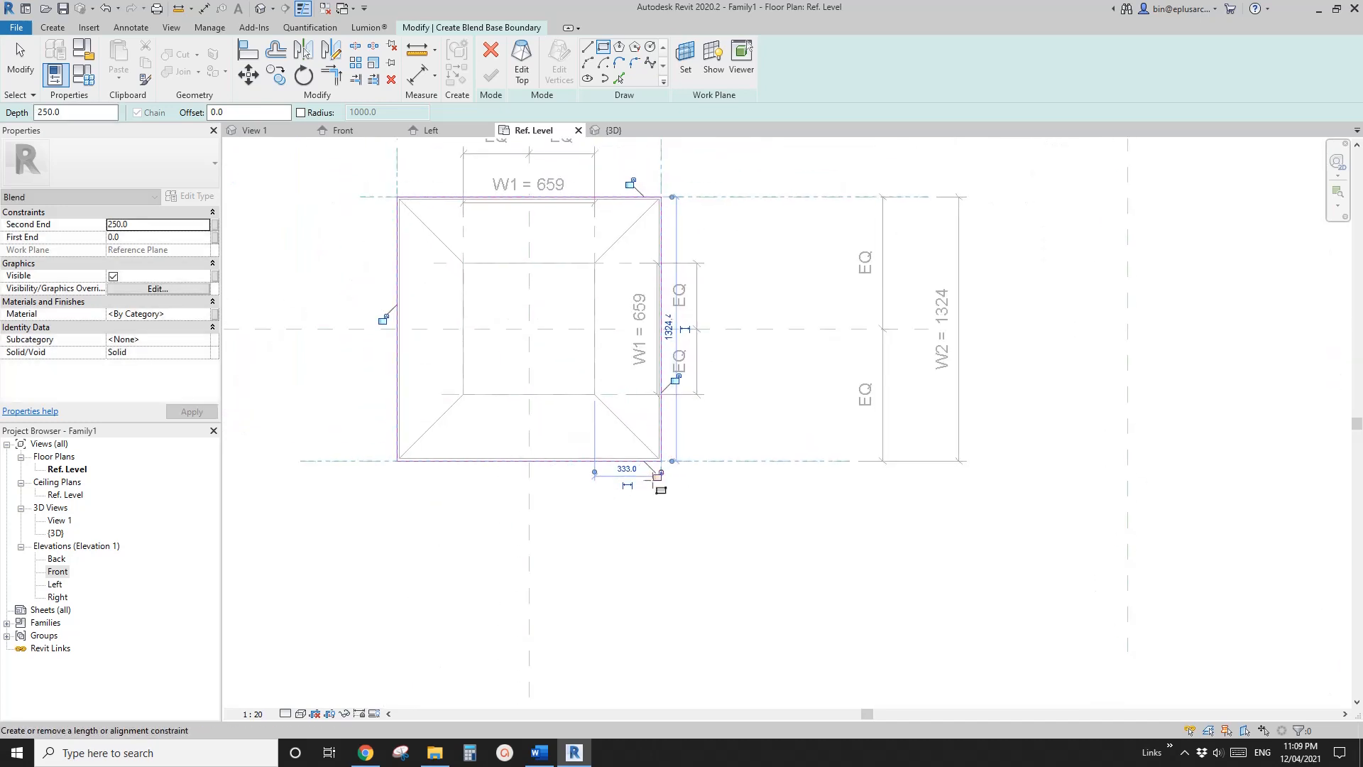
{"action": "left_click", "coordinate": [686, 280]}
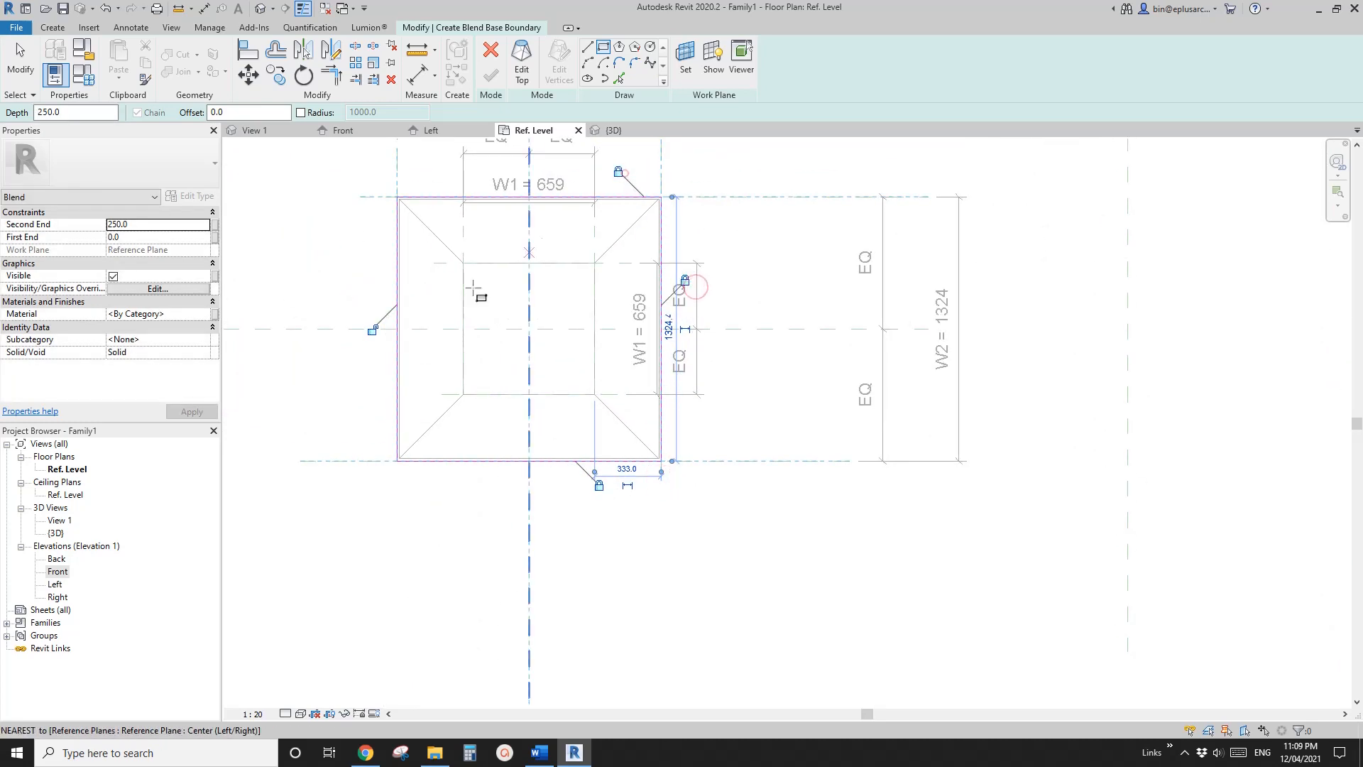
{"action": "left_click", "coordinate": [620, 172]}
{"action": "left_click", "coordinate": [374, 331]}
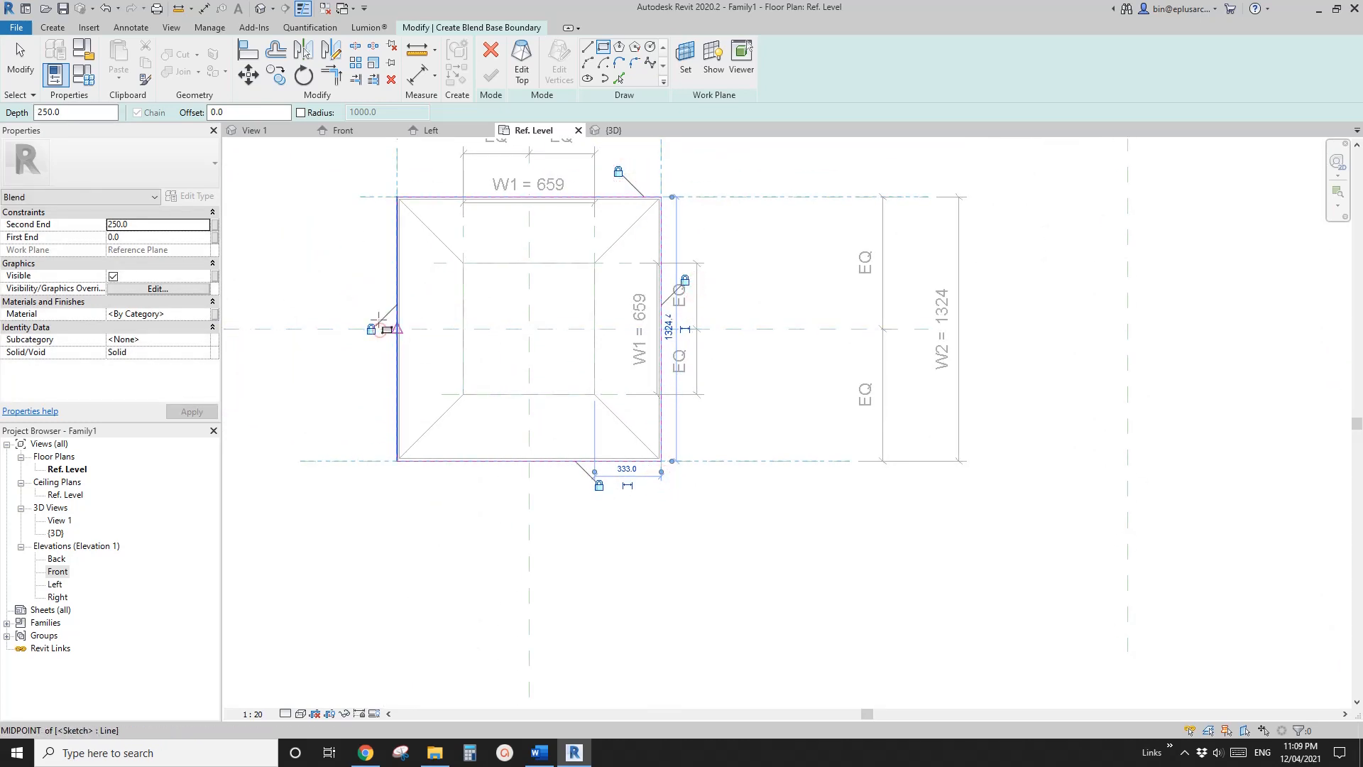
Switch to the second blend's top boundary, sketch a rectangle on the four outer W3 reference planes and lock all its sides
{"action": "left_click", "coordinate": [523, 74]}
{"action": "scroll", "coordinate": [561, 227], "scroll_direction": "down", "scroll_amount": 2}
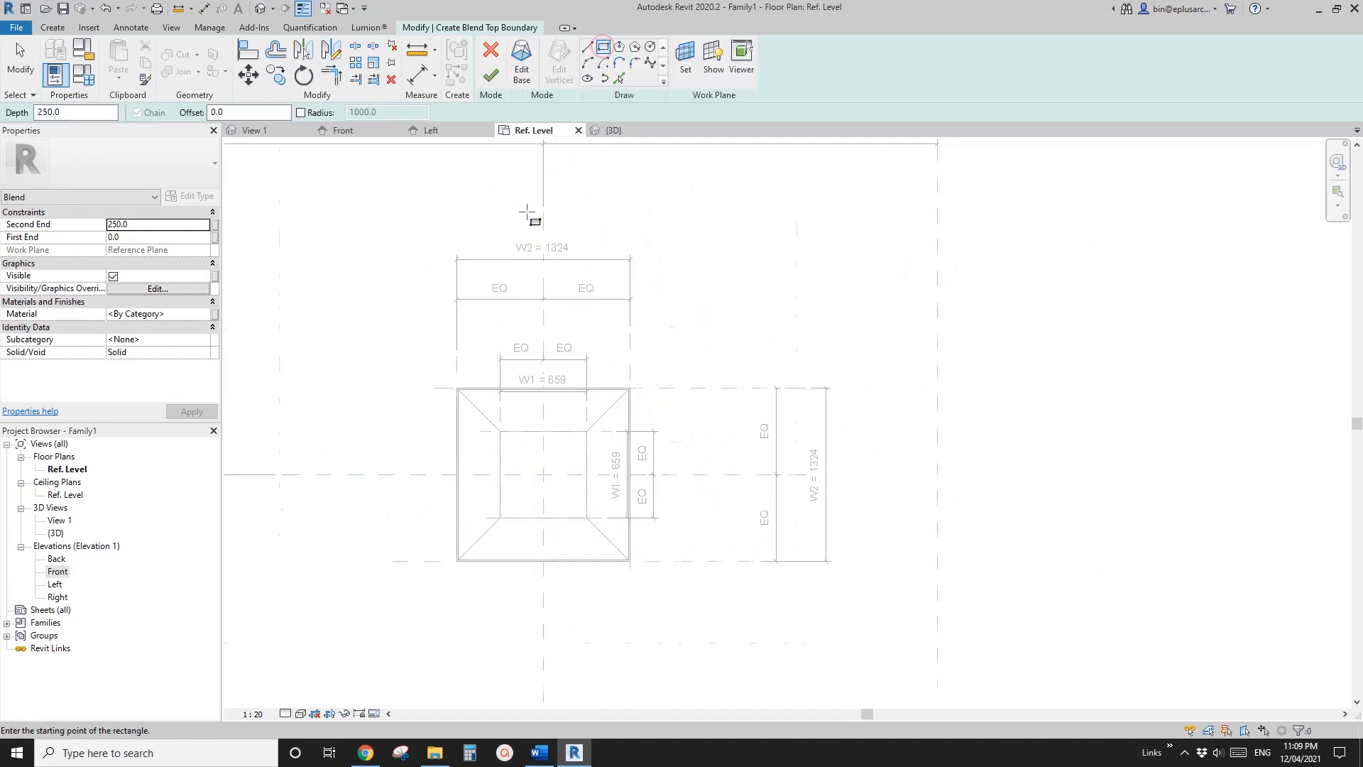
{"action": "scroll", "coordinate": [523, 300], "scroll_direction": "down", "scroll_amount": 2}
{"action": "middle_click_drag", "start_coordinate": [523, 300], "coordinate": [528, 337]}
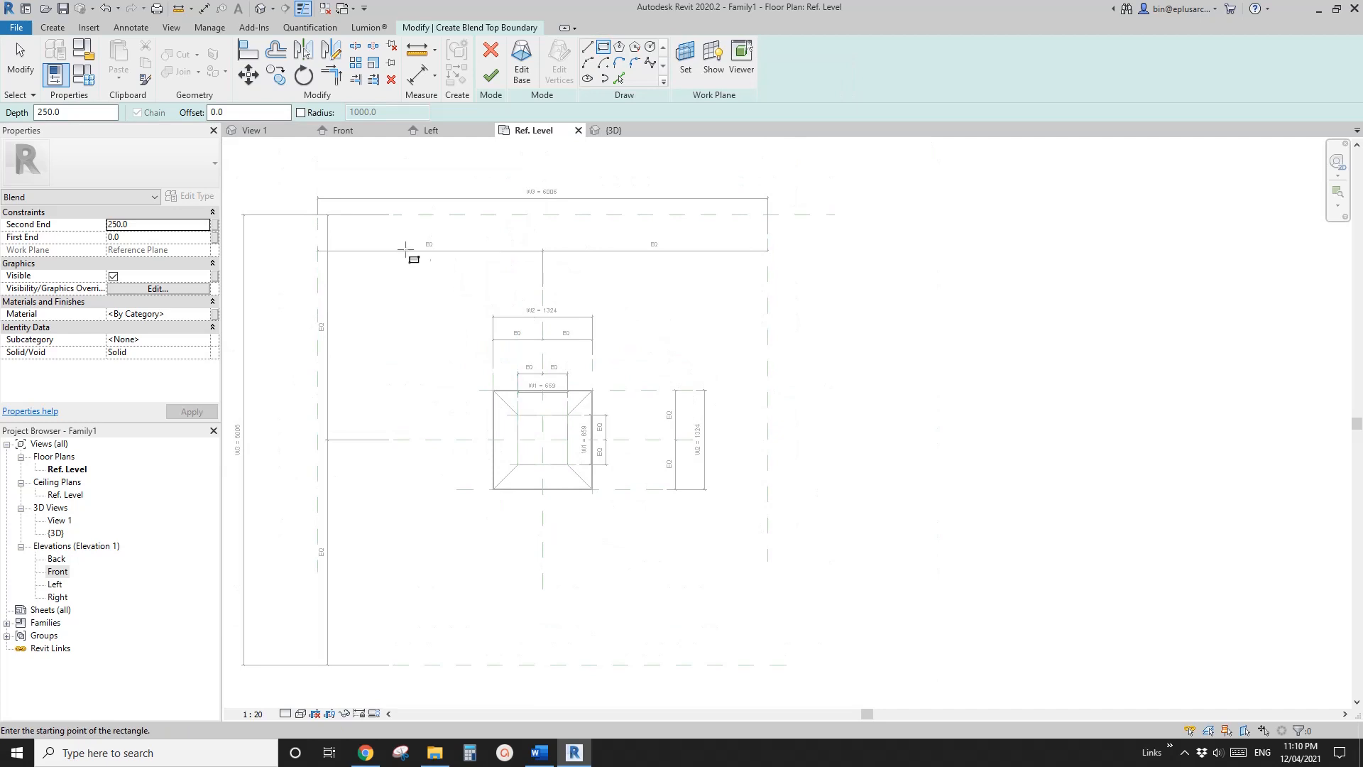
{"action": "left_click", "coordinate": [767, 213]}
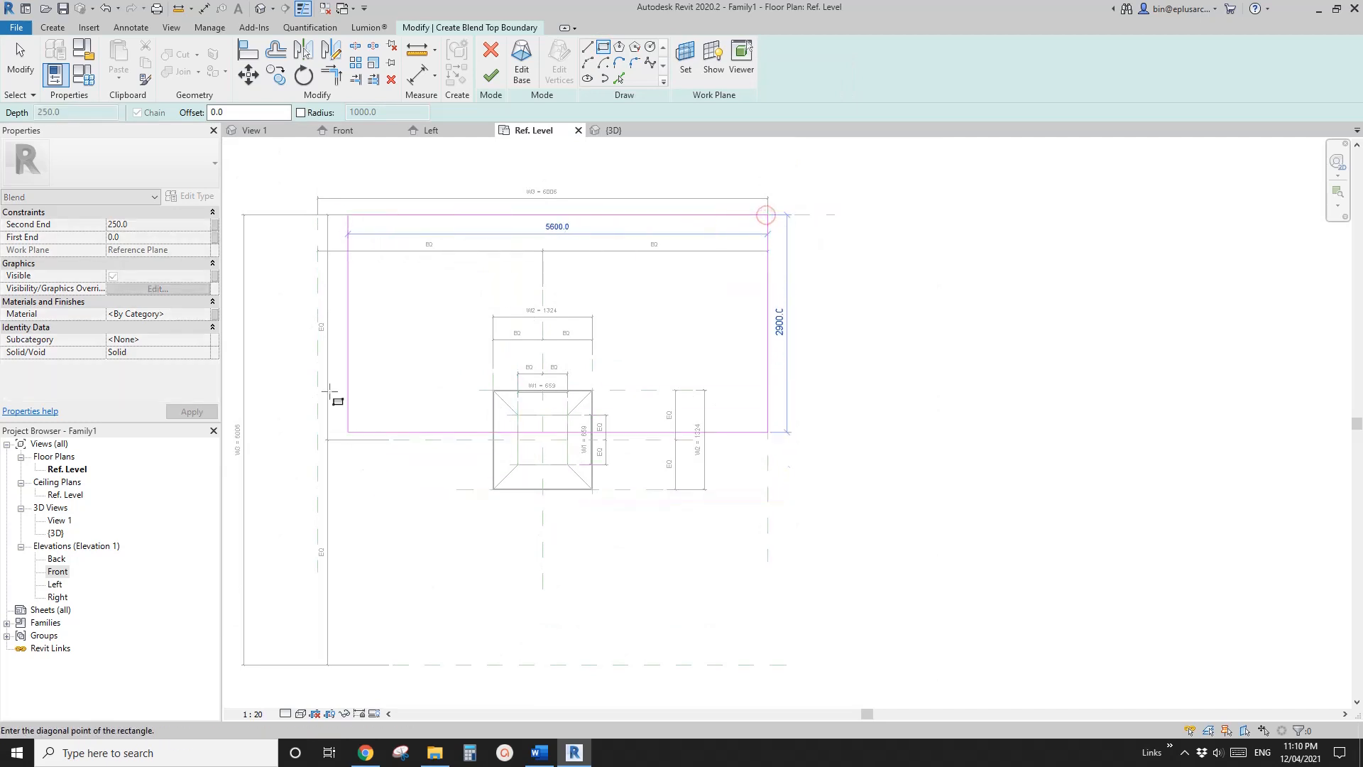
{"action": "left_click", "coordinate": [317, 665]}
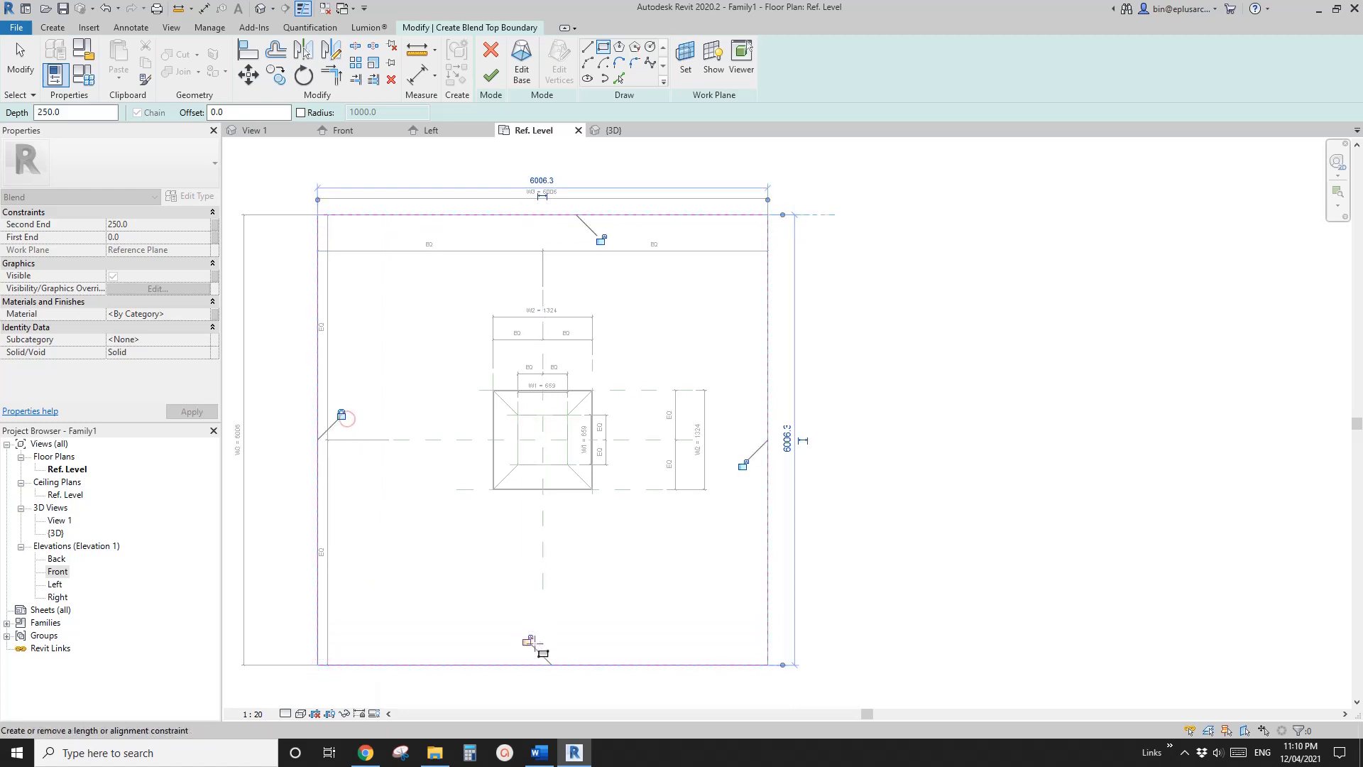
{"action": "left_click", "coordinate": [743, 466]}
{"action": "left_click", "coordinate": [602, 242]}
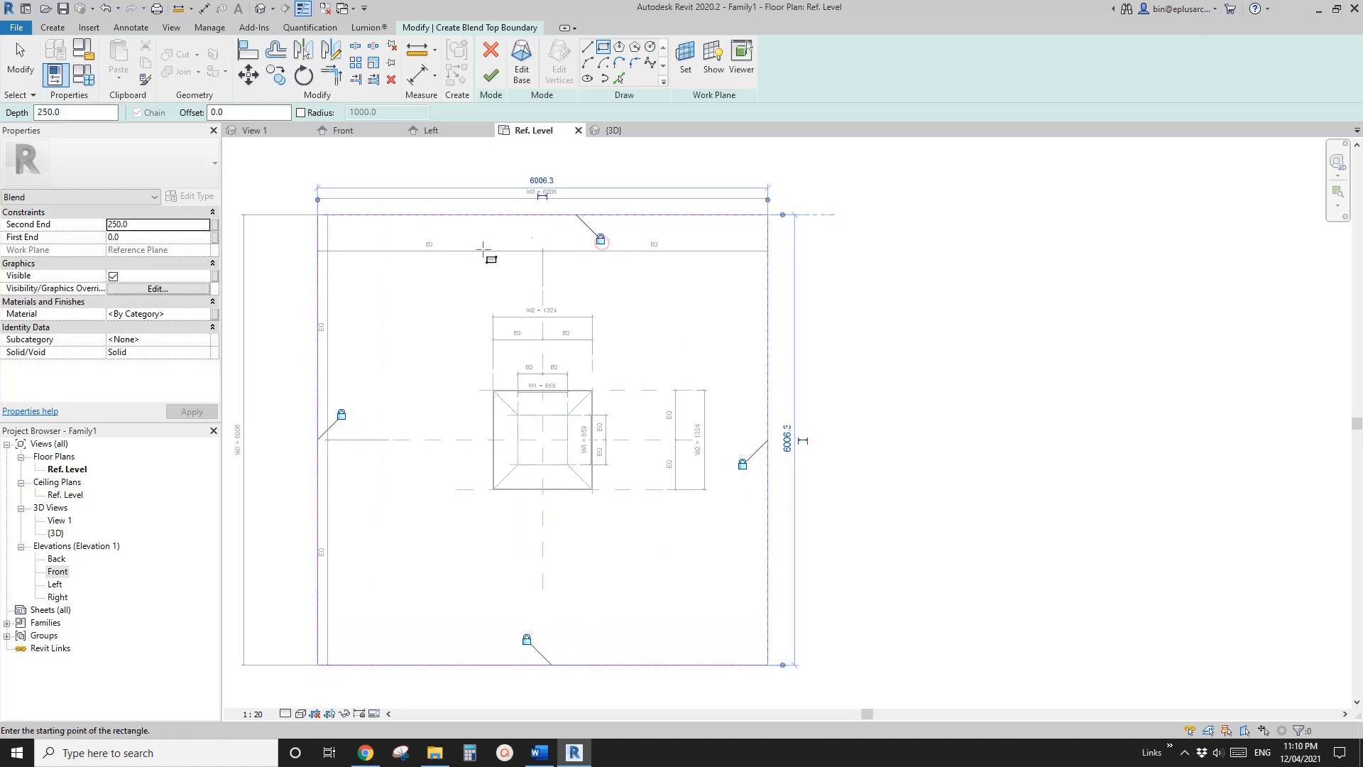
{"action": "middle_click_drag", "start_coordinate": [481, 249], "coordinate": [515, 246]}
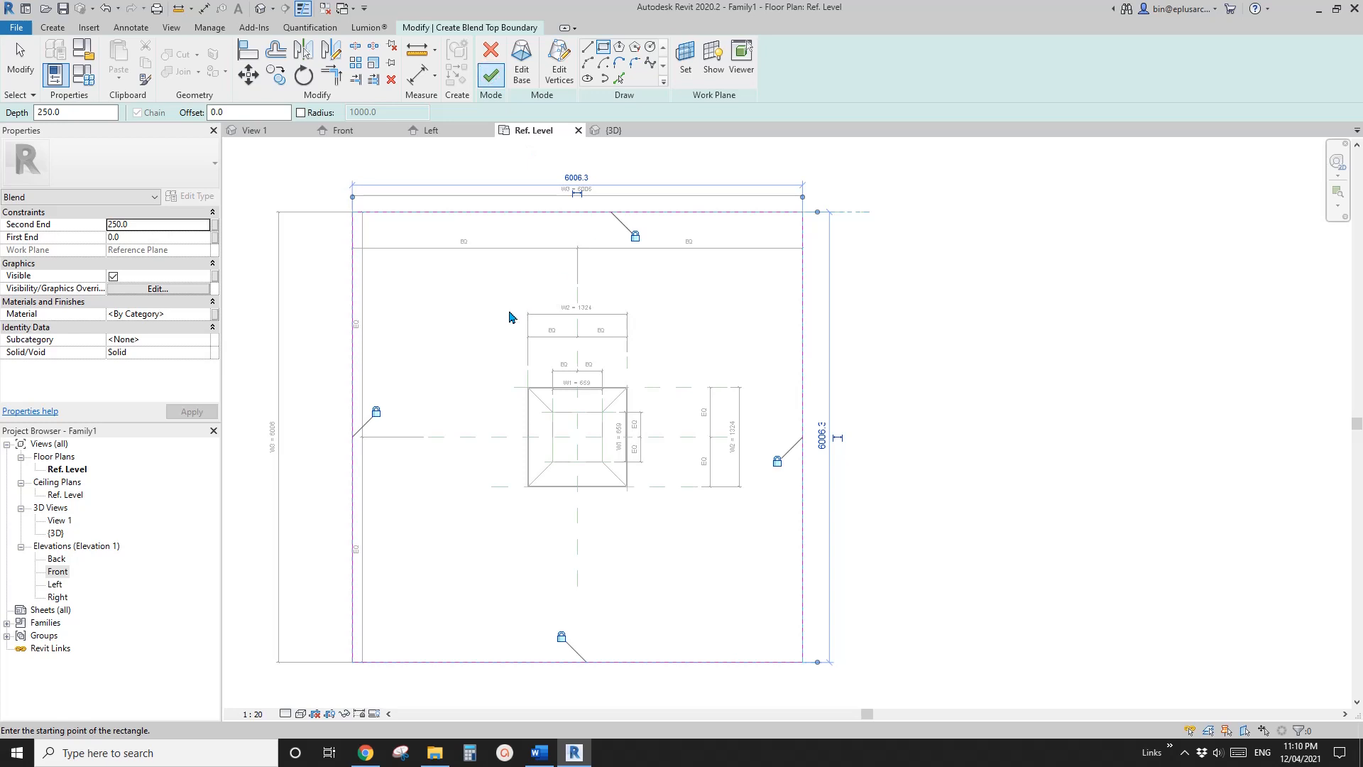
{"action": "middle_click_drag", "start_coordinate": [494, 289], "coordinate": [495, 286]}
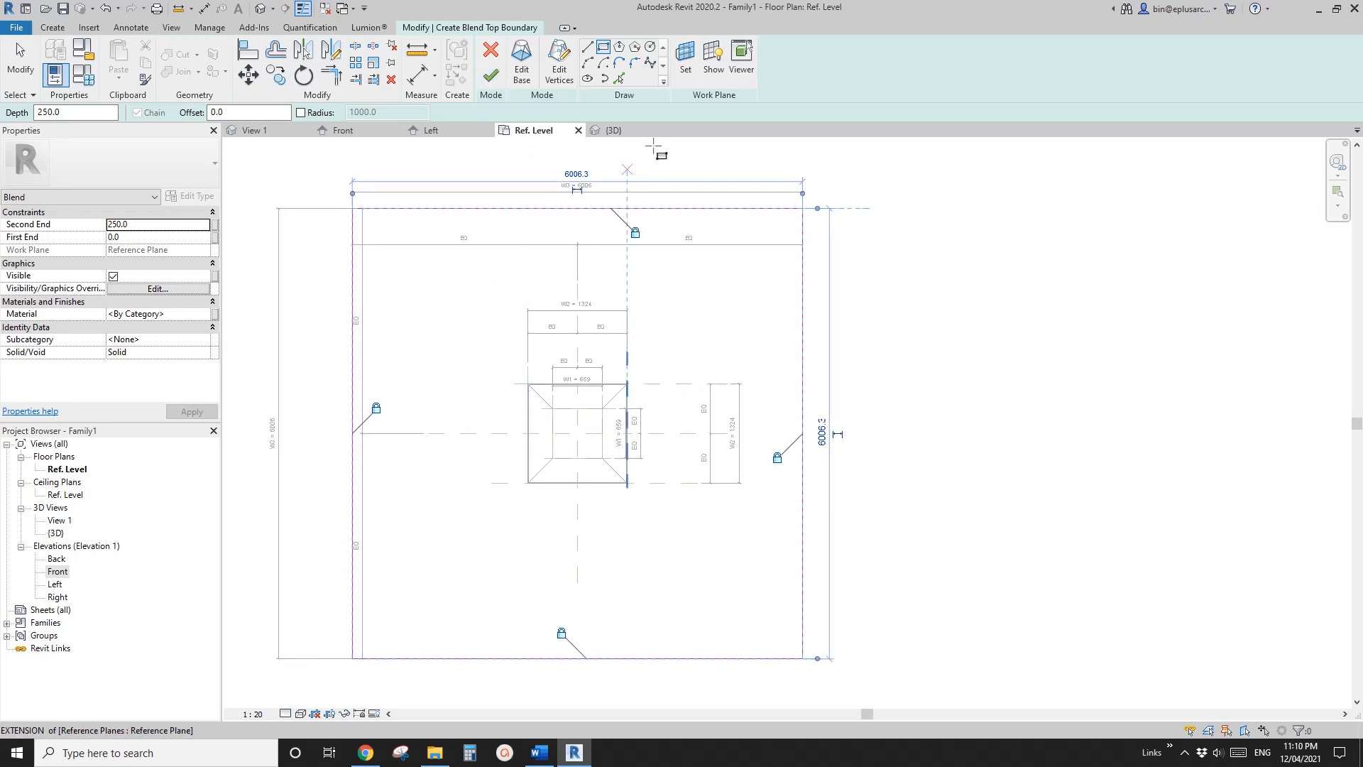
{"action": "left_click", "coordinate": [686, 63]}
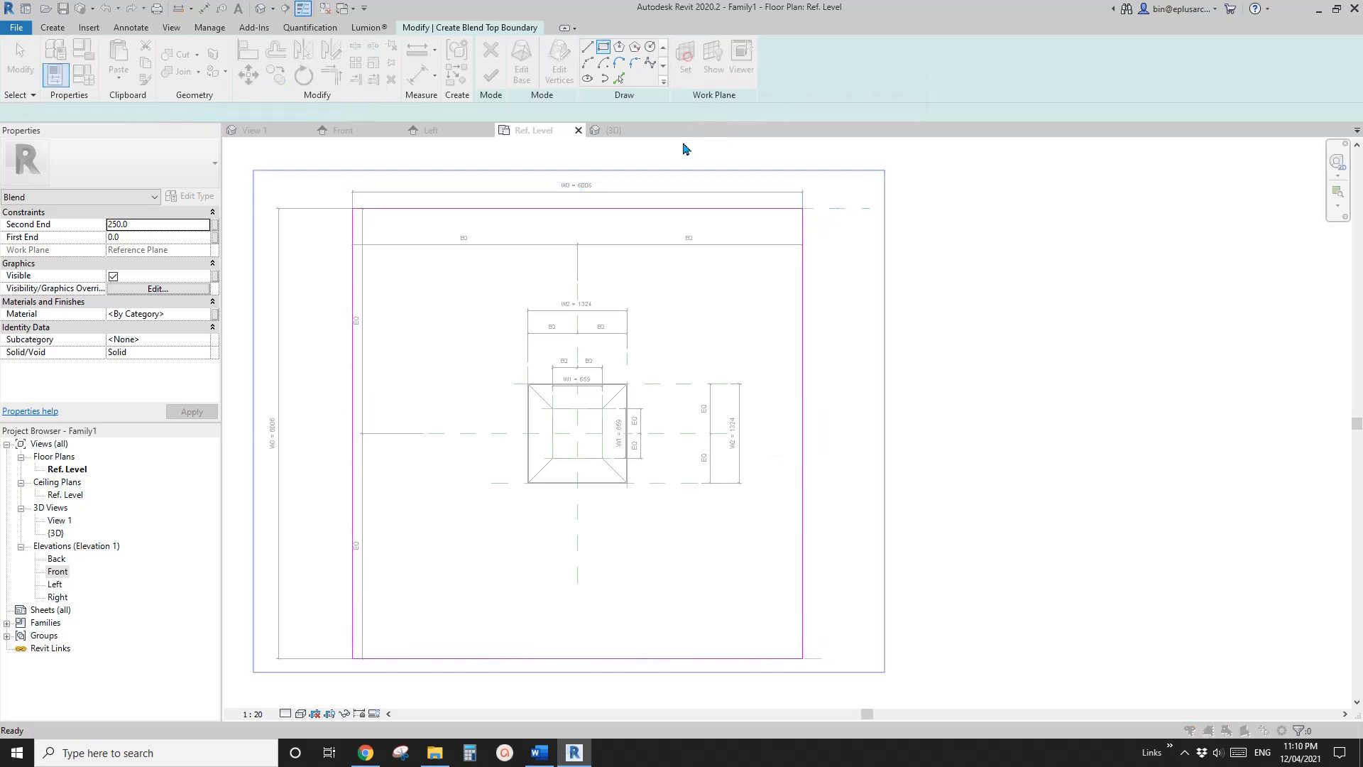
{"action": "left_click", "coordinate": [549, 253]}
{"action": "left_click", "coordinate": [549, 253]}
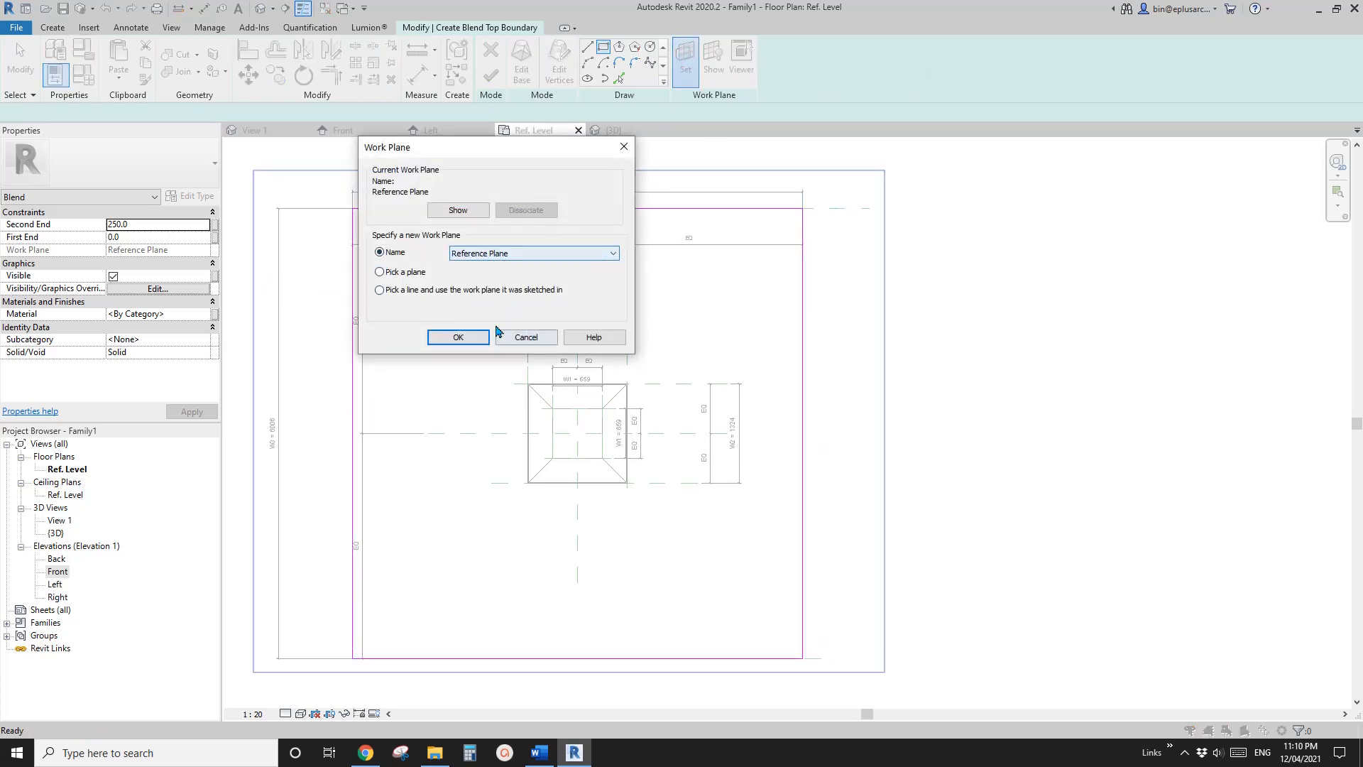
{"action": "left_click", "coordinate": [526, 337]}
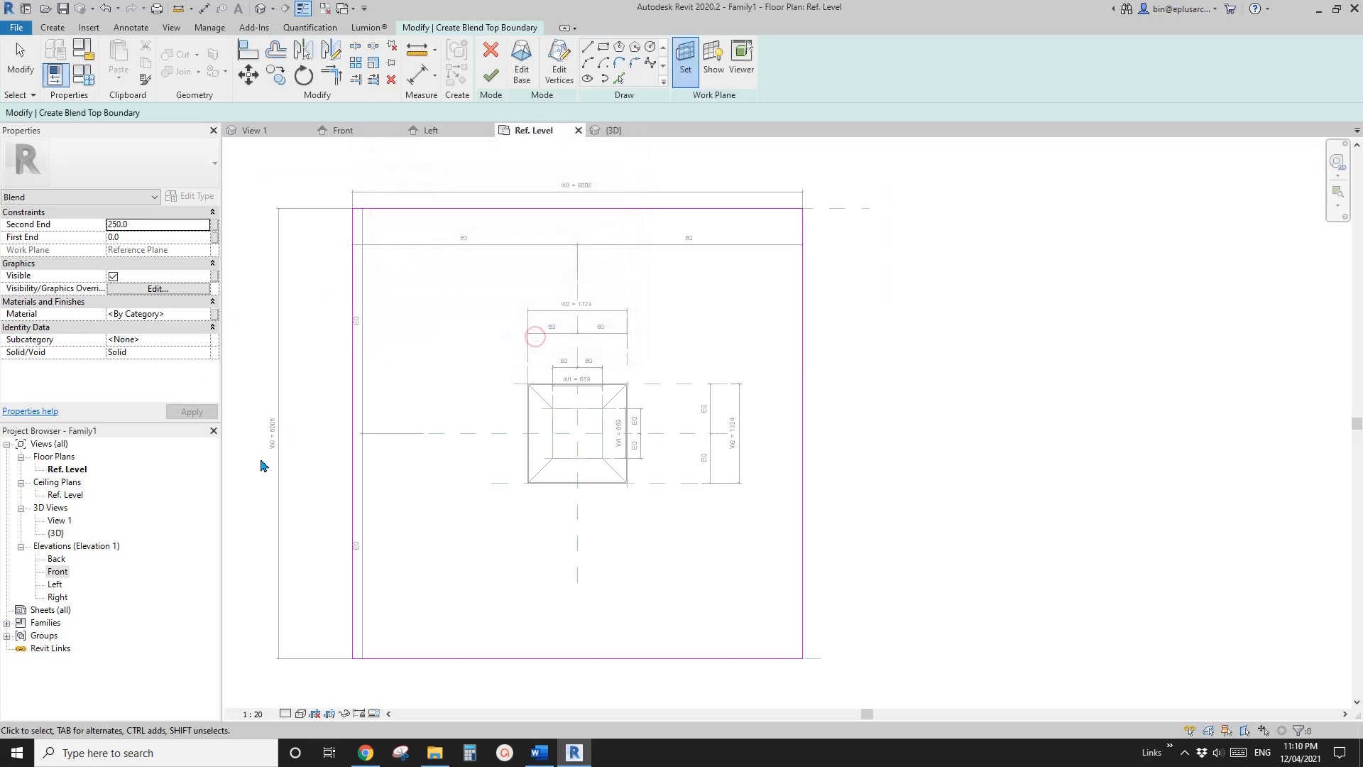
In the Front elevation, pick the horizontal plane at the top of H2 as the work plane, and open Floor Plan: Ref. Level
{"action": "double_click", "coordinate": [57, 572]}
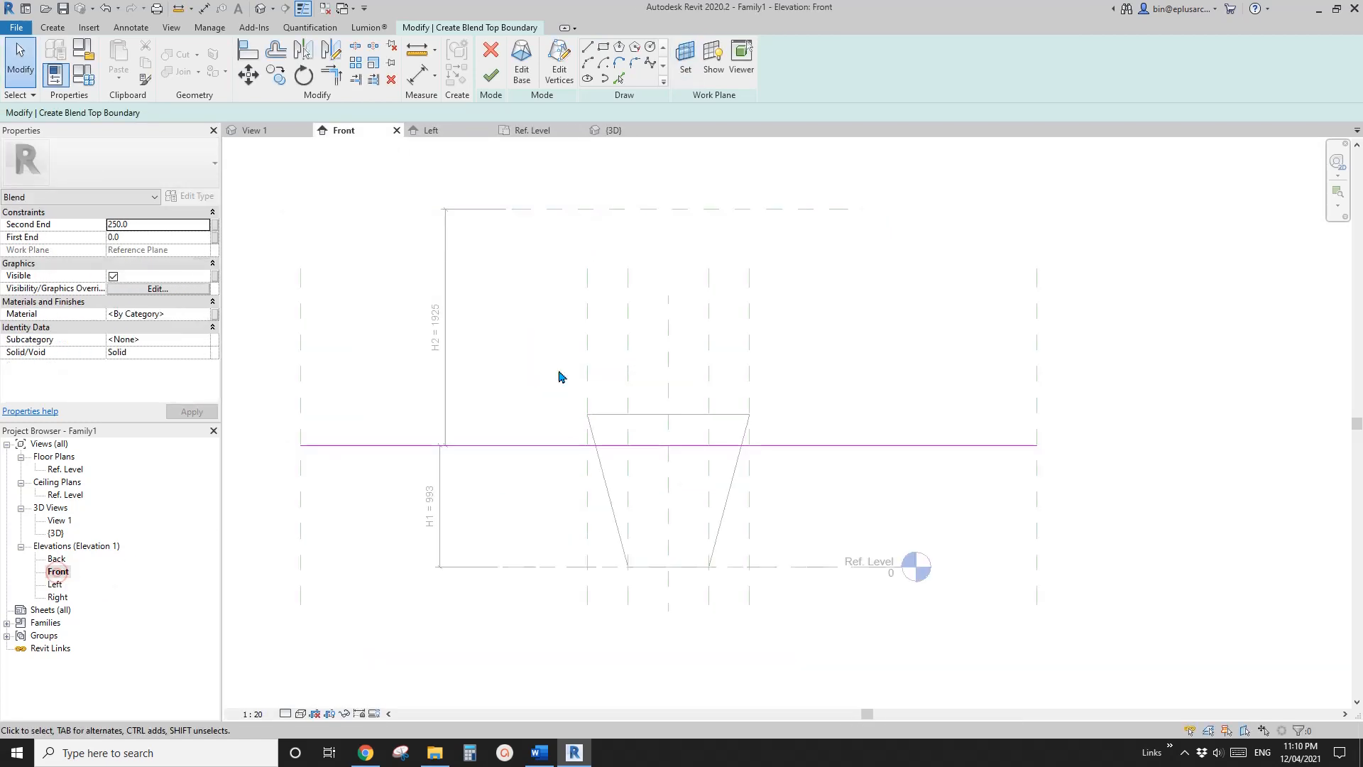
{"action": "scroll", "coordinate": [659, 415], "scroll_direction": "down", "scroll_amount": 3}
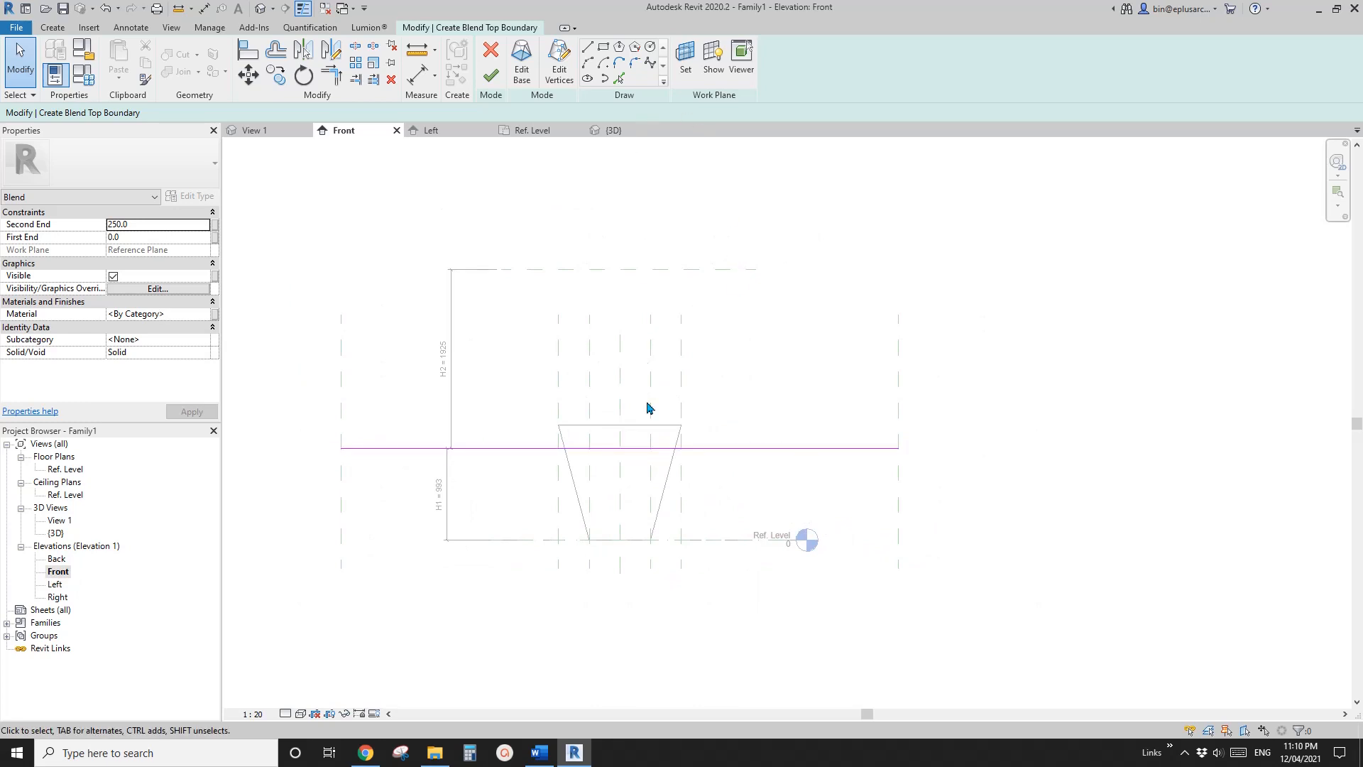
{"action": "left_click", "coordinate": [685, 57]}
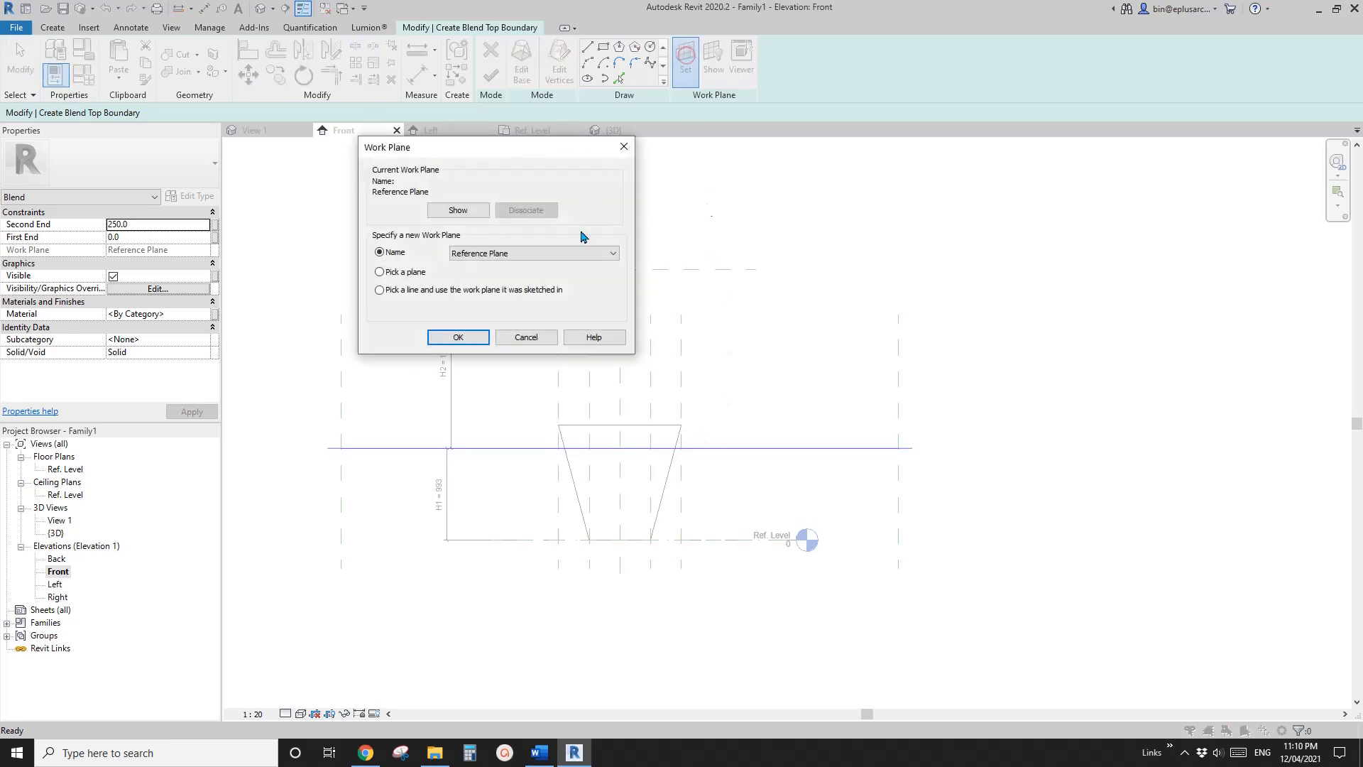
{"action": "left_click", "coordinate": [452, 333]}
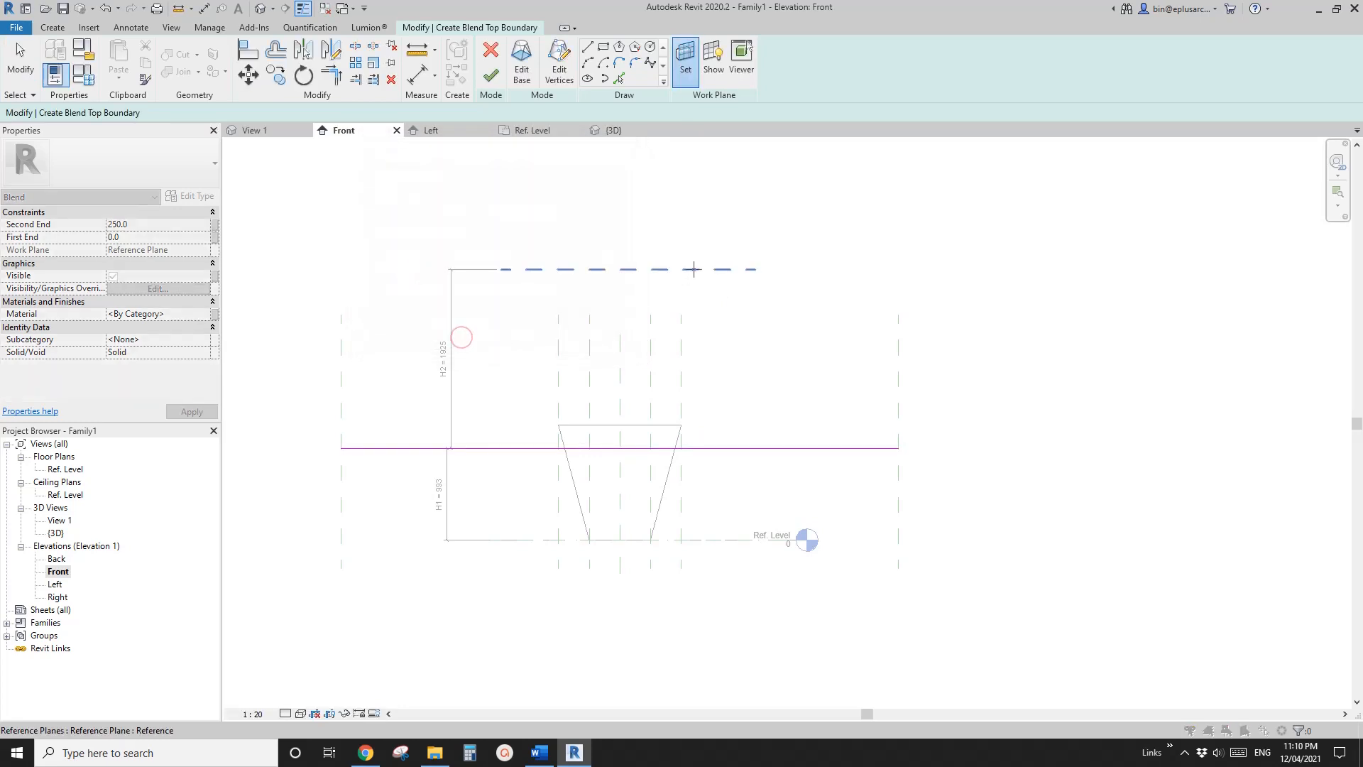
{"action": "left_click", "coordinate": [694, 270]}
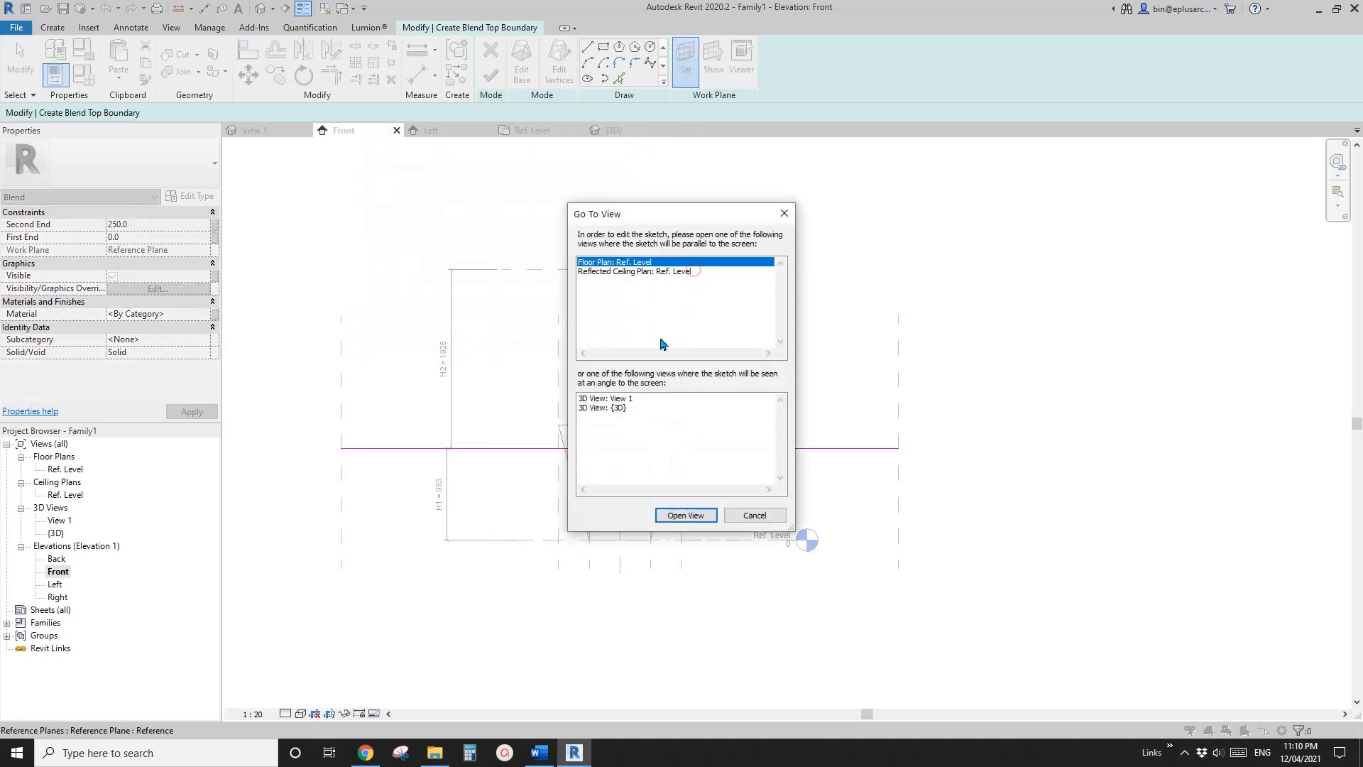
{"action": "left_click", "coordinate": [685, 515]}
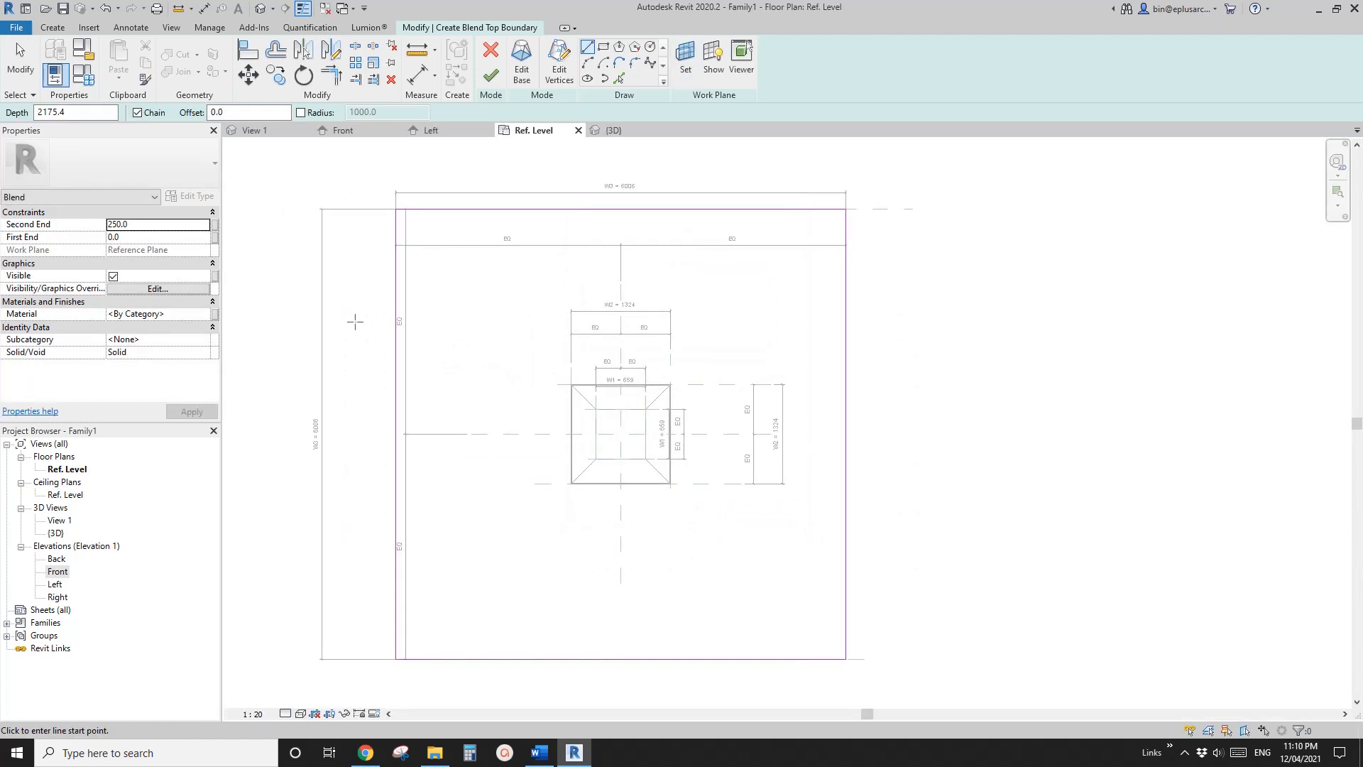
Set the second blend's Second End to 0 and finish the blend
{"action": "left_click", "coordinate": [498, 79]}
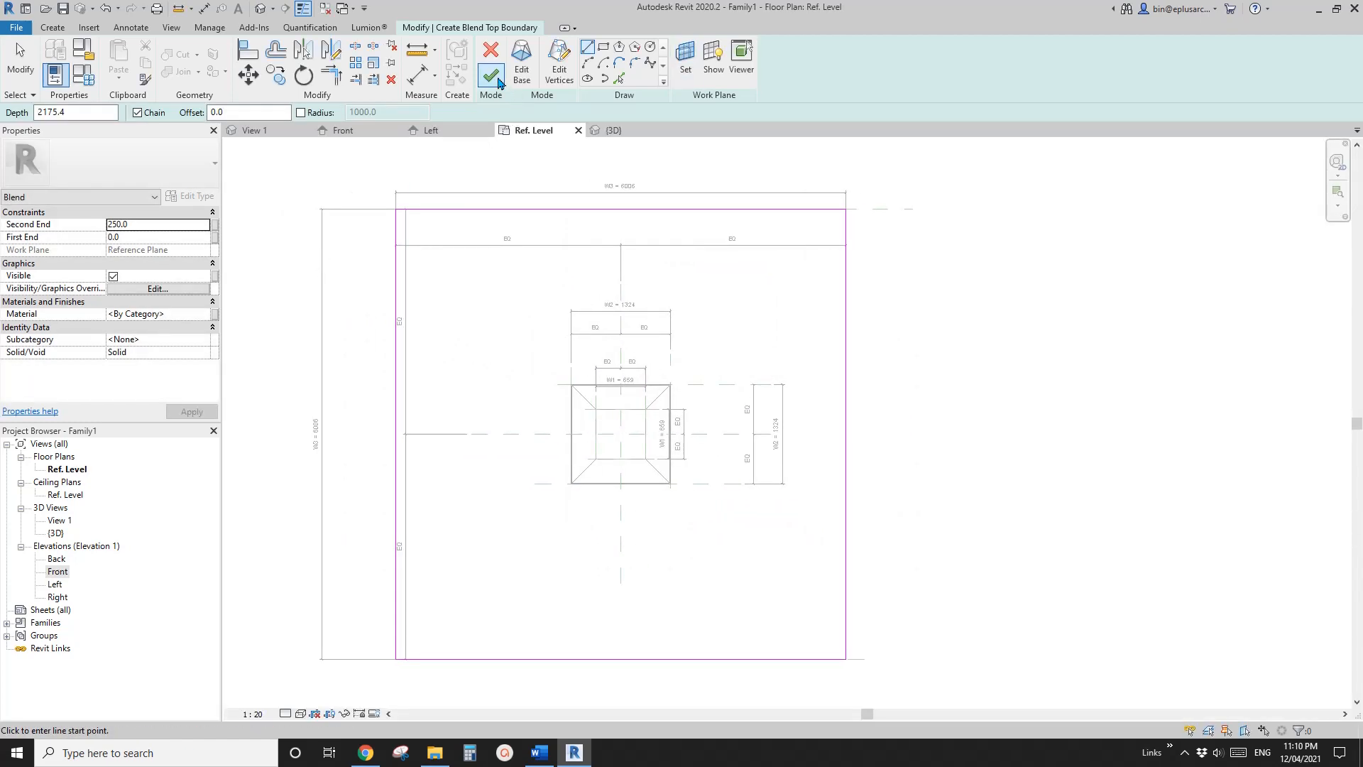
{"action": "left_click", "coordinate": [148, 225]}
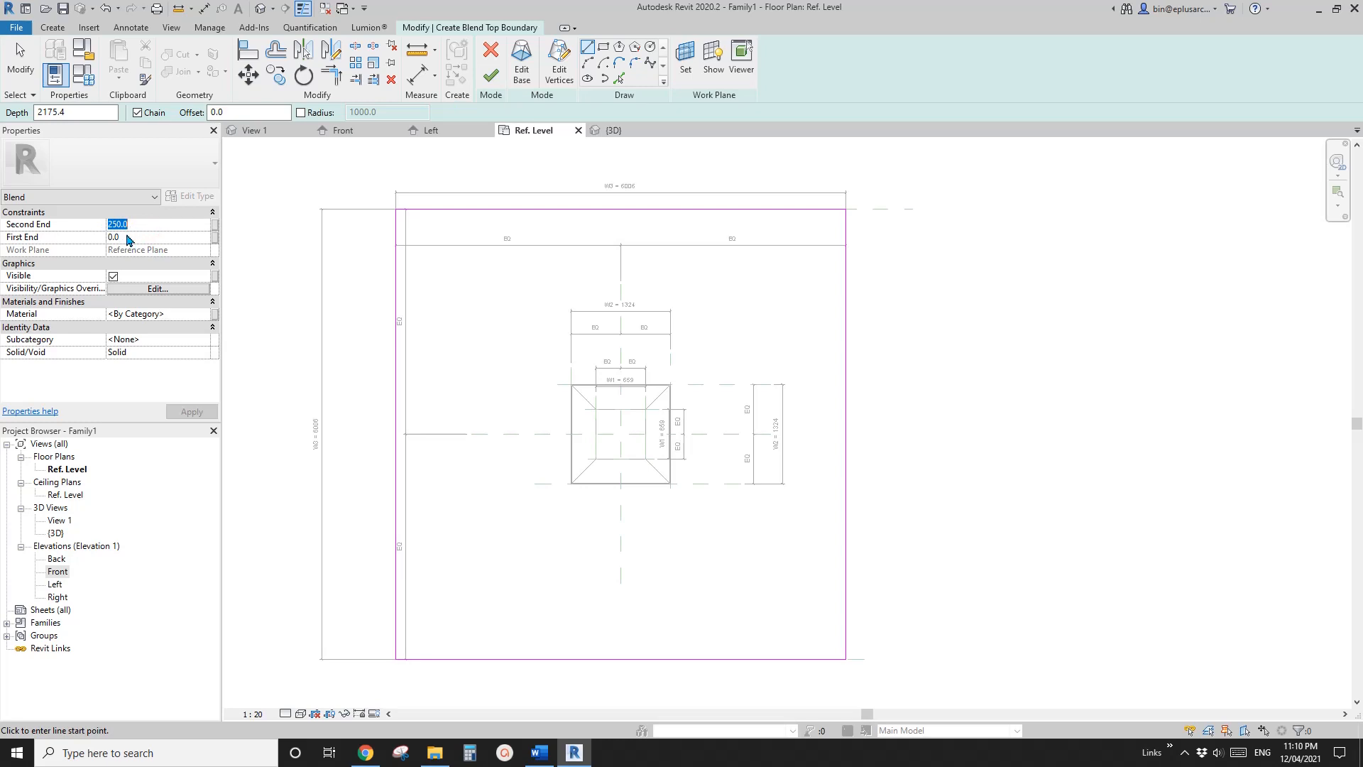
{"action": "type", "text": "0"}
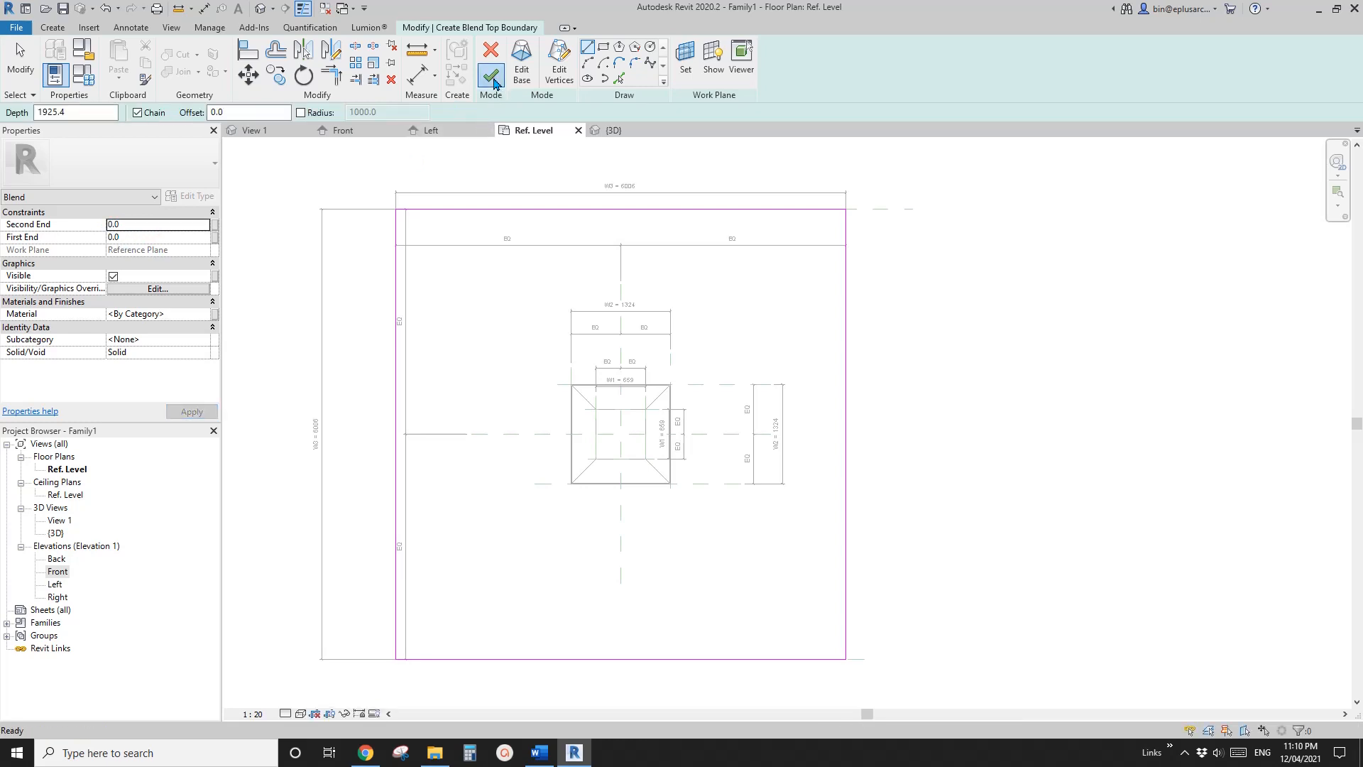
{"action": "left_click", "coordinate": [489, 76]}
{"action": "middle_click_drag", "start_coordinate": [491, 326], "coordinate": [486, 333]}
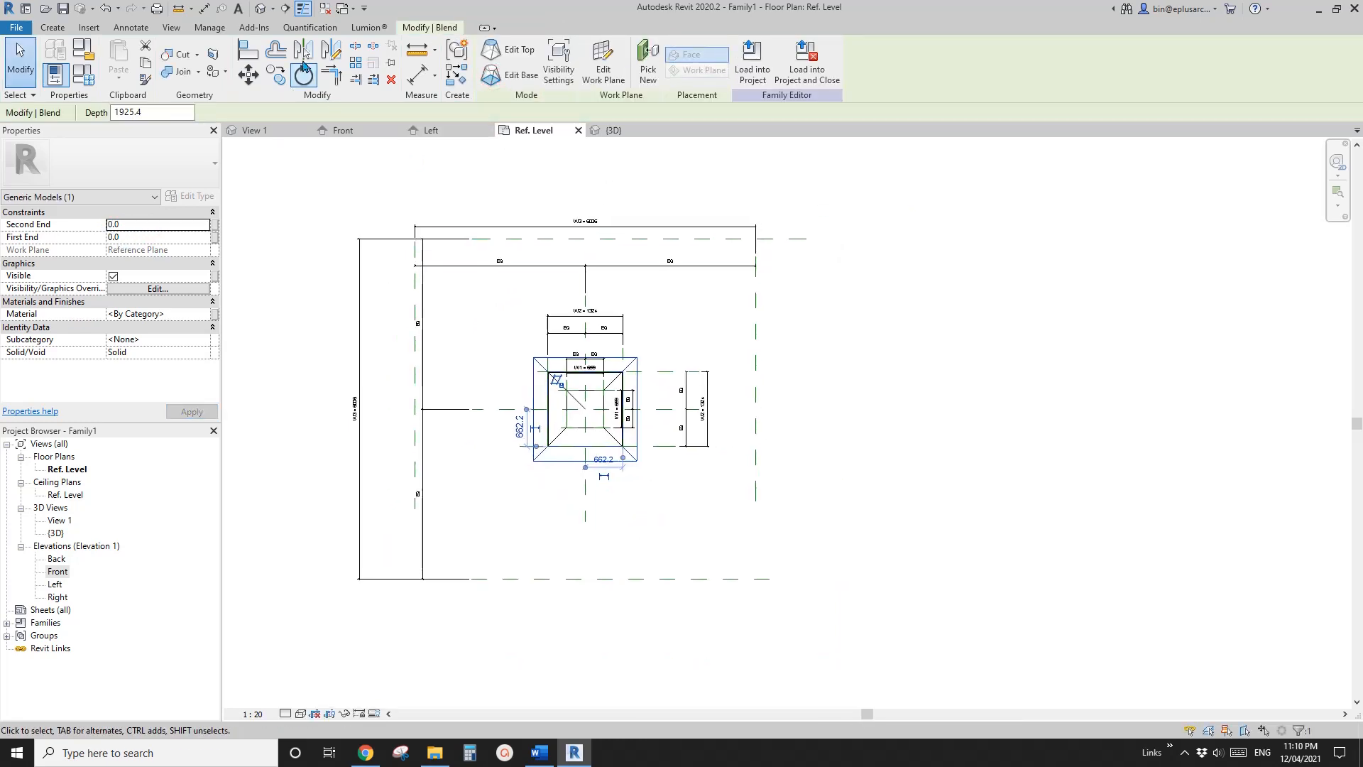
In the 3D view, remove the lower blend's Second End offset so its top meets the upper blend's base
{"action": "left_click", "coordinate": [263, 13]}
{"action": "scroll", "coordinate": [603, 381], "scroll_direction": "down", "scroll_amount": 2}
{"action": "middle_click_drag", "start_coordinate": [596, 443], "coordinate": [614, 407], "text": "shift"}
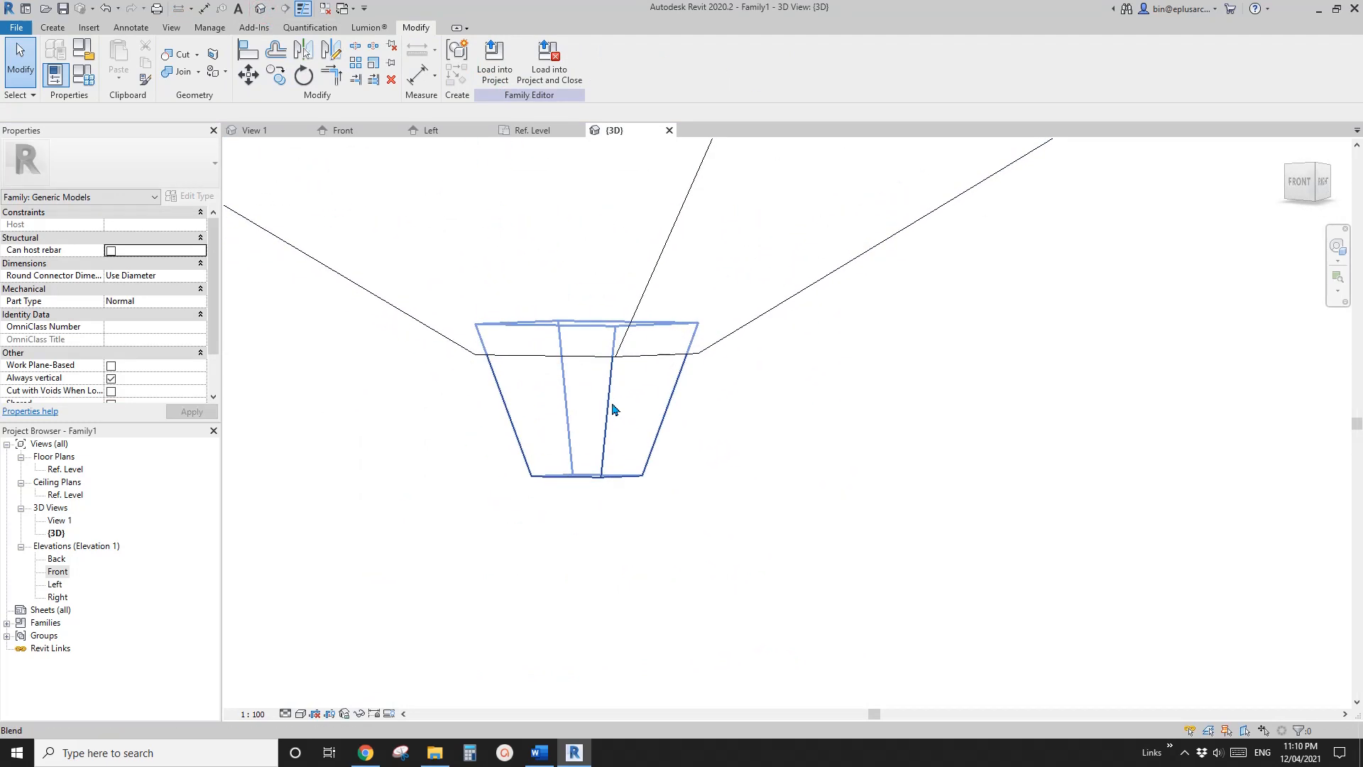
{"action": "left_click", "coordinate": [611, 403]}
{"action": "scroll", "coordinate": [267, 239], "scroll_direction": "down", "scroll_amount": 1}
{"action": "left_click", "coordinate": [160, 226]}
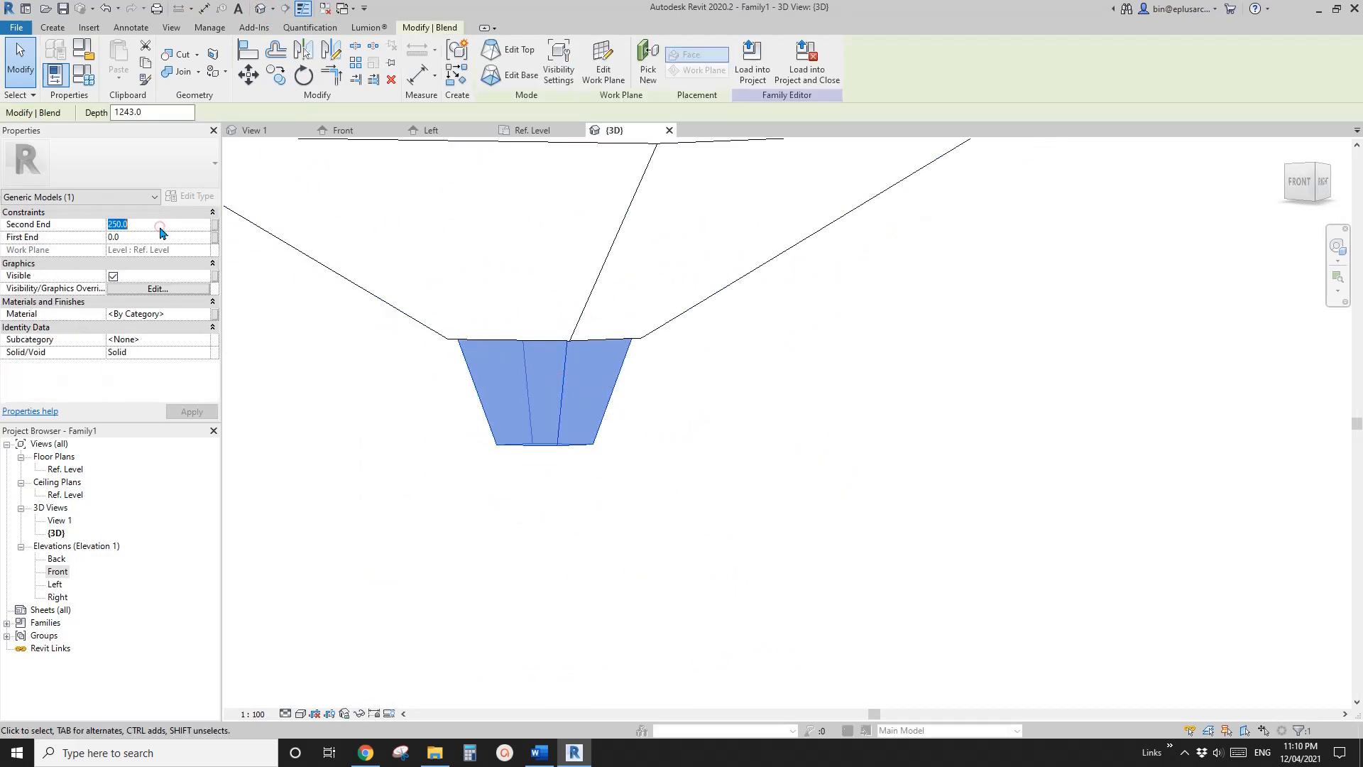
{"action": "type", "text": "200"}
{"action": "key", "text": "Escape"}
Examine the two blends in 3D and compare their proportions with the petrol station photo in the Word document
{"action": "scroll", "coordinate": [517, 254], "scroll_direction": "down", "scroll_amount": 3}
{"action": "middle_click_drag", "start_coordinate": [531, 263], "coordinate": [766, 365], "text": "shift"}
{"action": "left_click", "coordinate": [539, 753]}
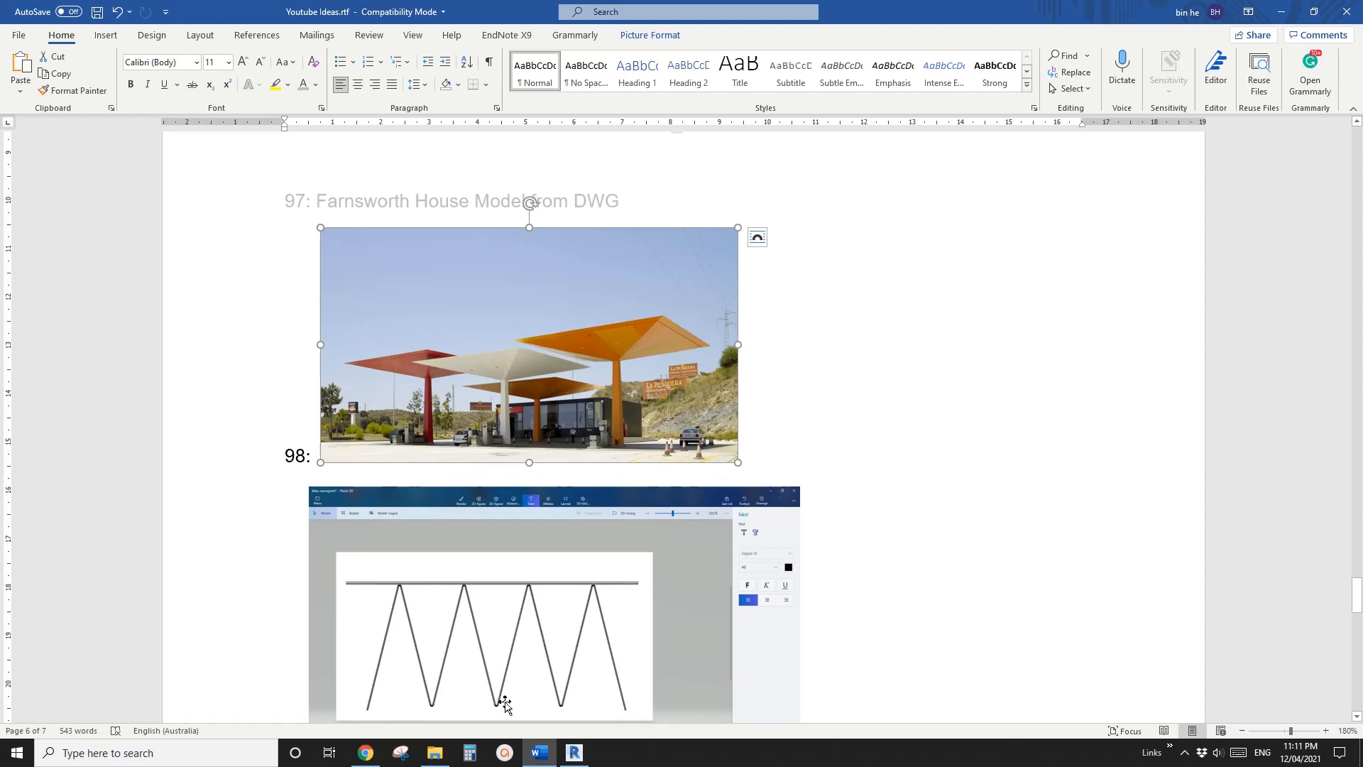
{"action": "left_click", "coordinate": [574, 753]}
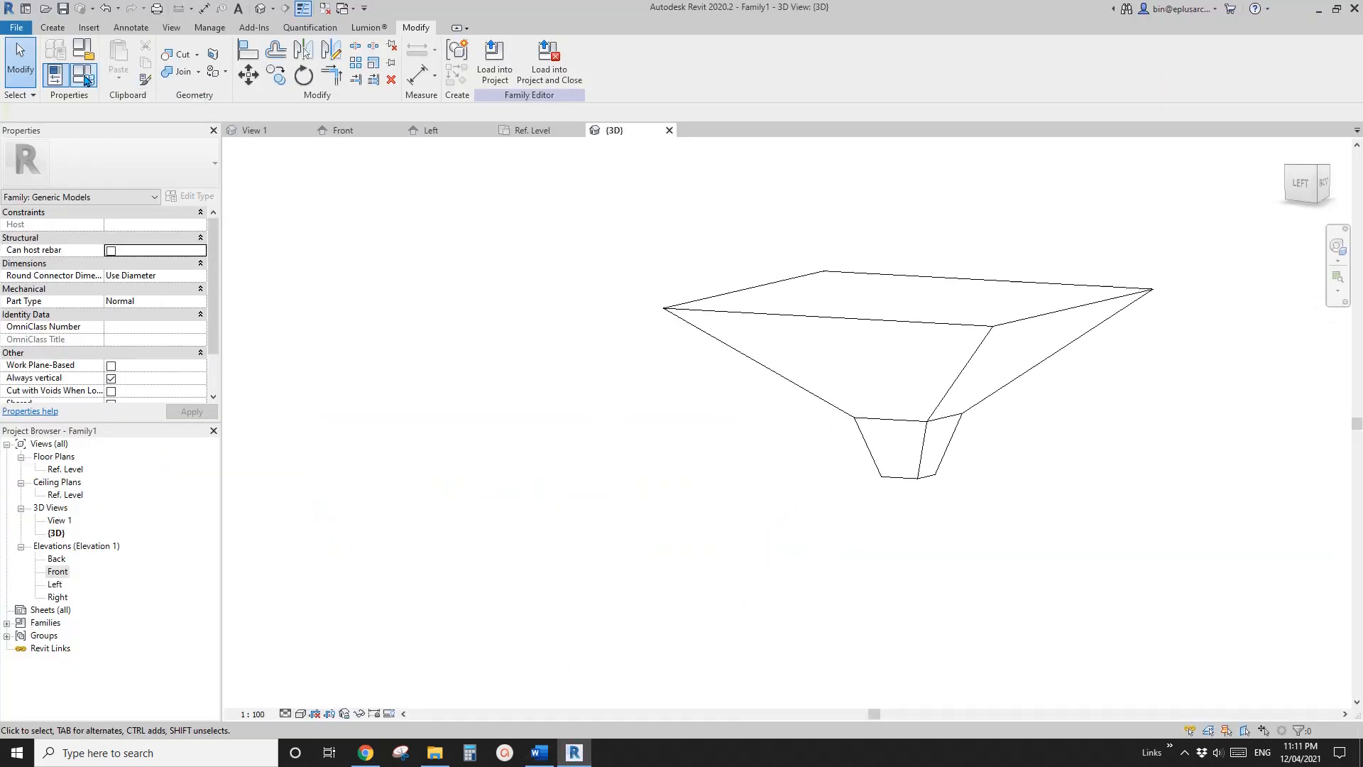
{"action": "left_click", "coordinate": [538, 752]}
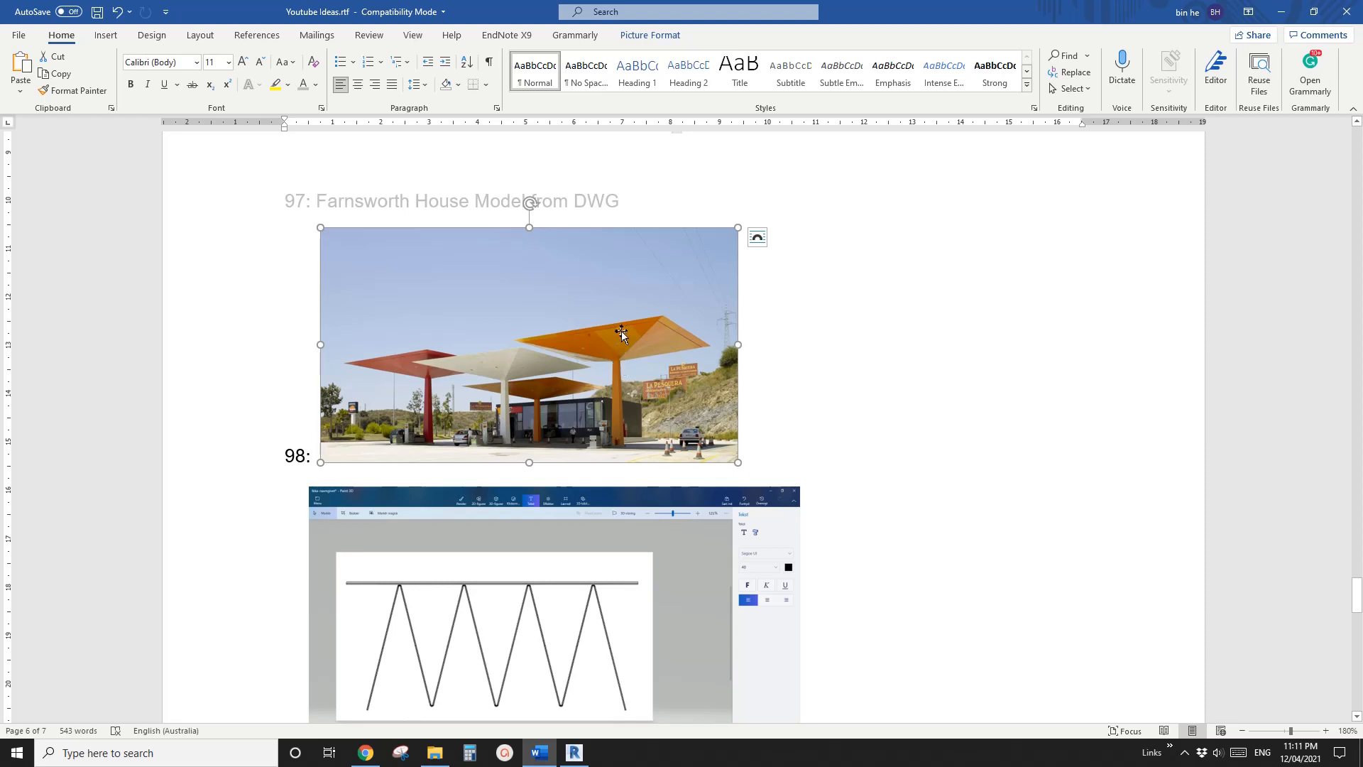
{"action": "left_click", "coordinate": [574, 752]}
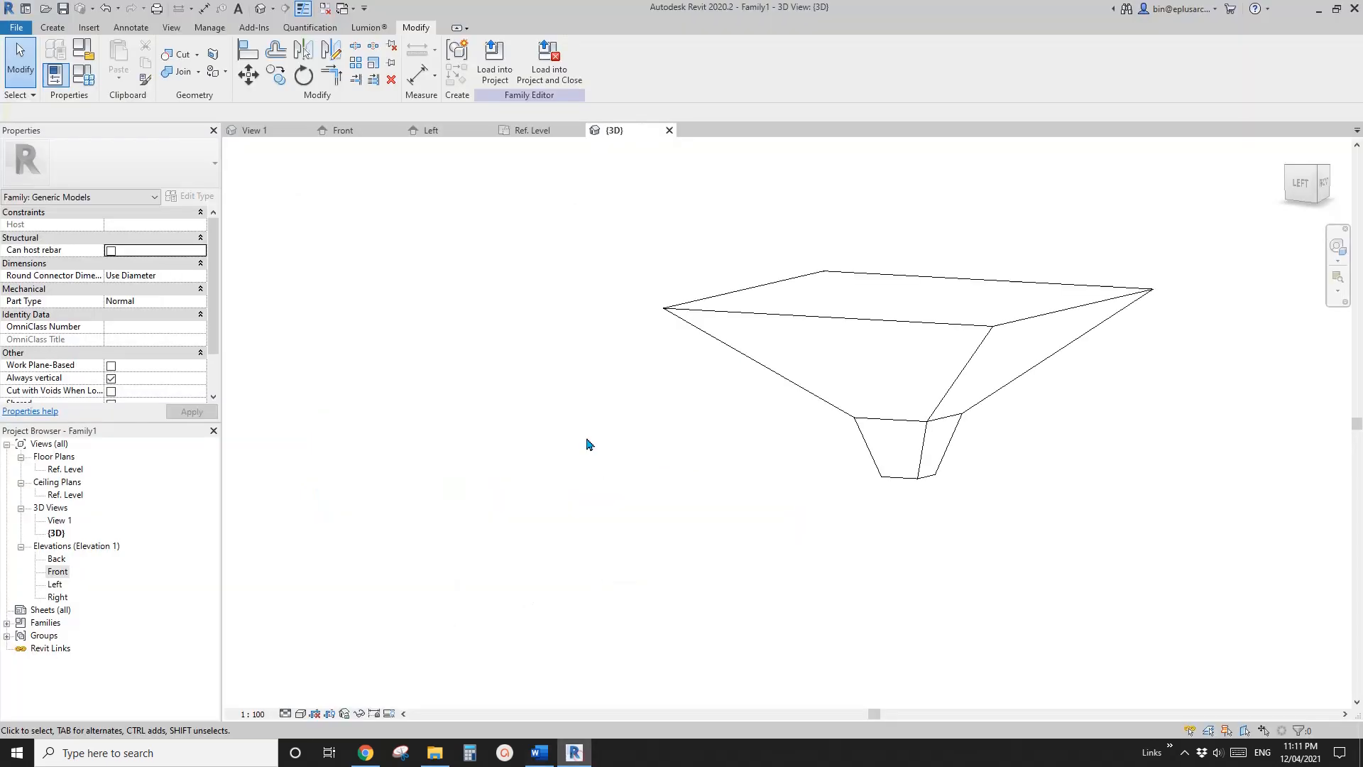
In Family Types, set W1 to 1000, W2 to 600, W3 to 6000, H1 to 10000 and H2 to 2000, and apply
{"action": "left_click", "coordinate": [82, 78]}
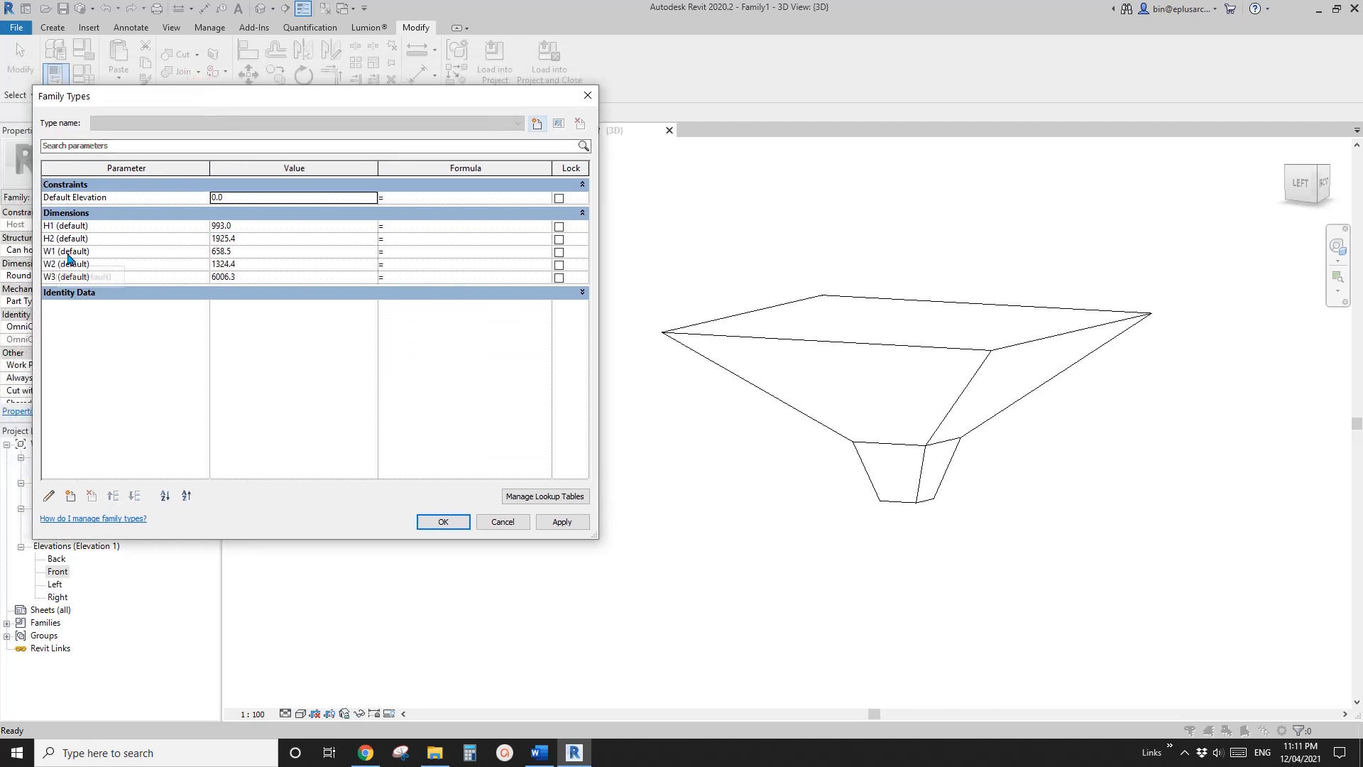
{"action": "left_click", "coordinate": [262, 252]}
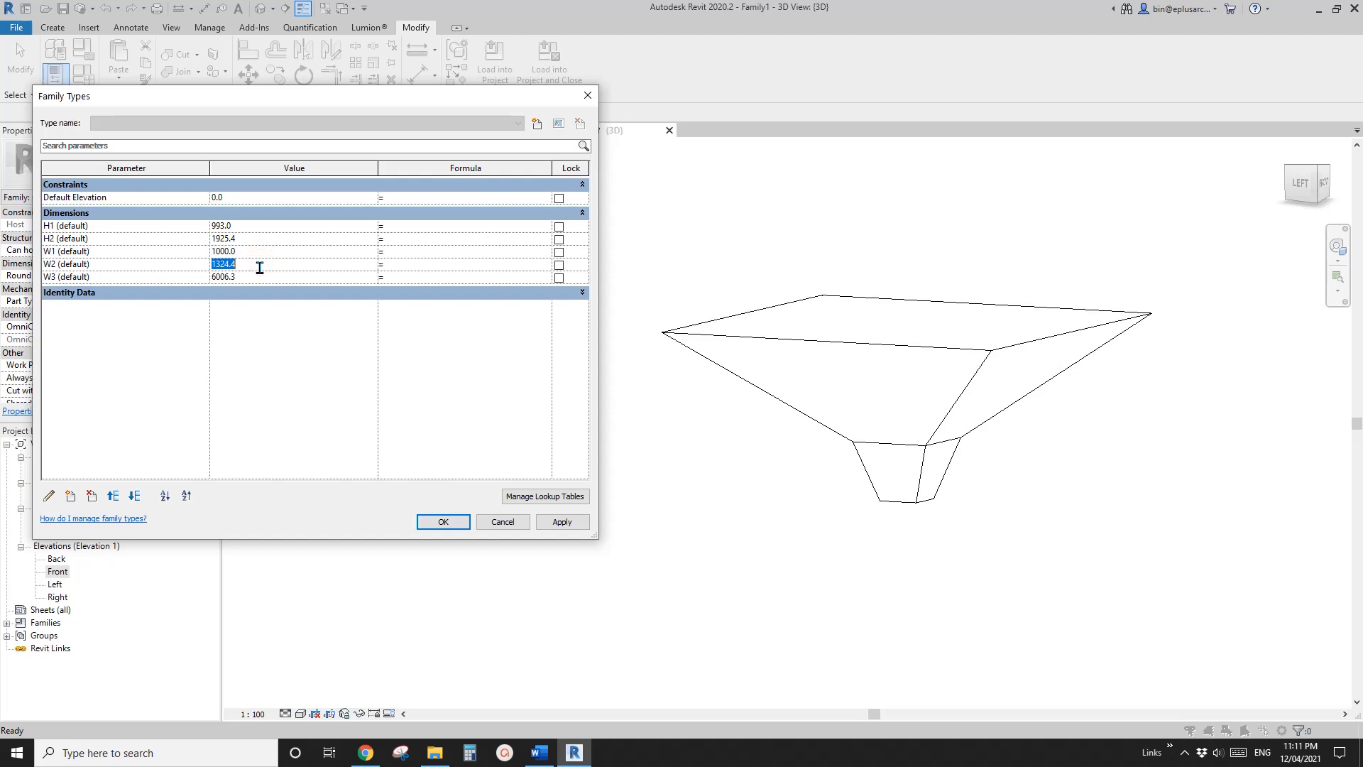
{"action": "left_click", "coordinate": [257, 276]}
{"action": "left_click", "coordinate": [562, 522]}
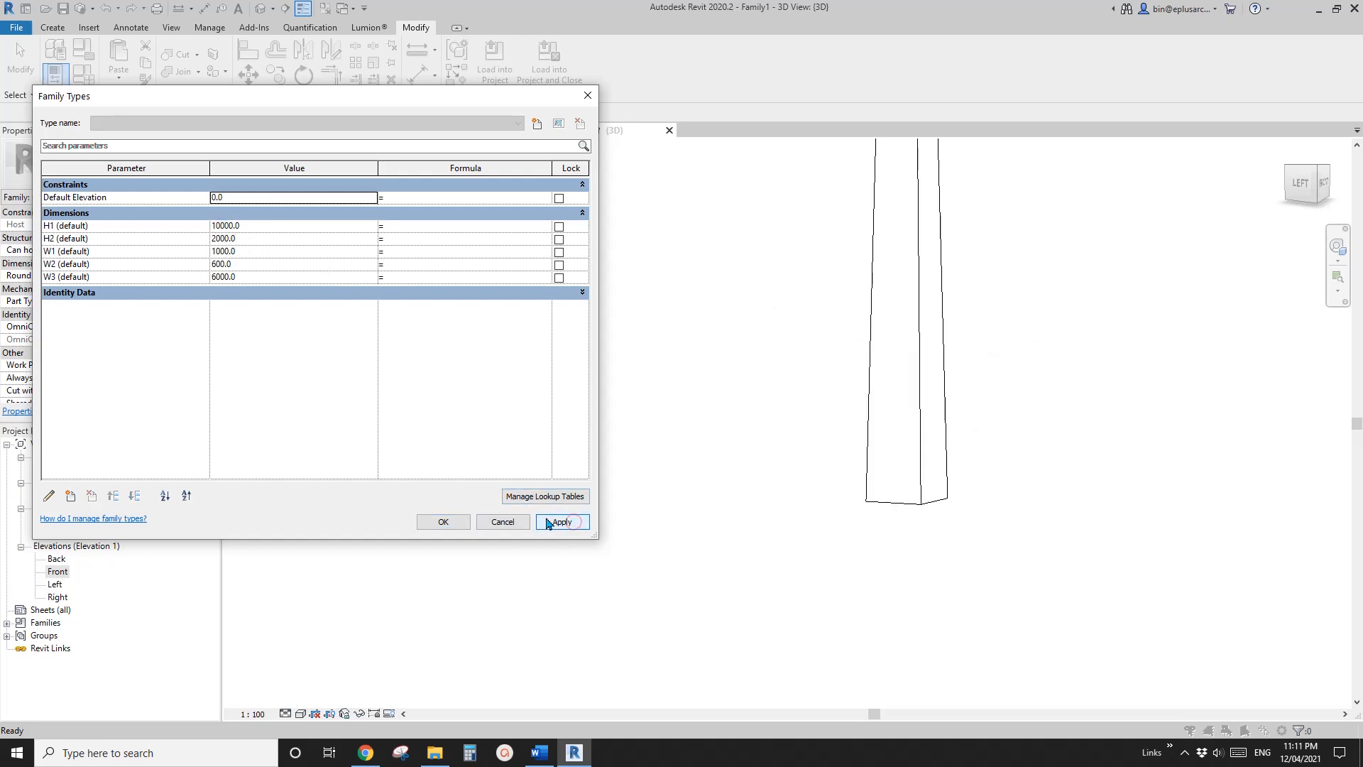
{"action": "left_click", "coordinate": [506, 522]}
Flatten the canopy by setting the H2 family parameter to 1000 and apply the change
{"action": "scroll", "coordinate": [664, 536], "scroll_direction": "down", "scroll_amount": 5}
{"action": "middle_click_drag", "start_coordinate": [641, 507], "coordinate": [603, 528]}
{"action": "middle_click_drag", "start_coordinate": [603, 528], "coordinate": [657, 475], "text": "shift"}
{"action": "scroll", "coordinate": [667, 458], "scroll_direction": "up", "scroll_amount": 4}
{"action": "left_click", "coordinate": [86, 75]}
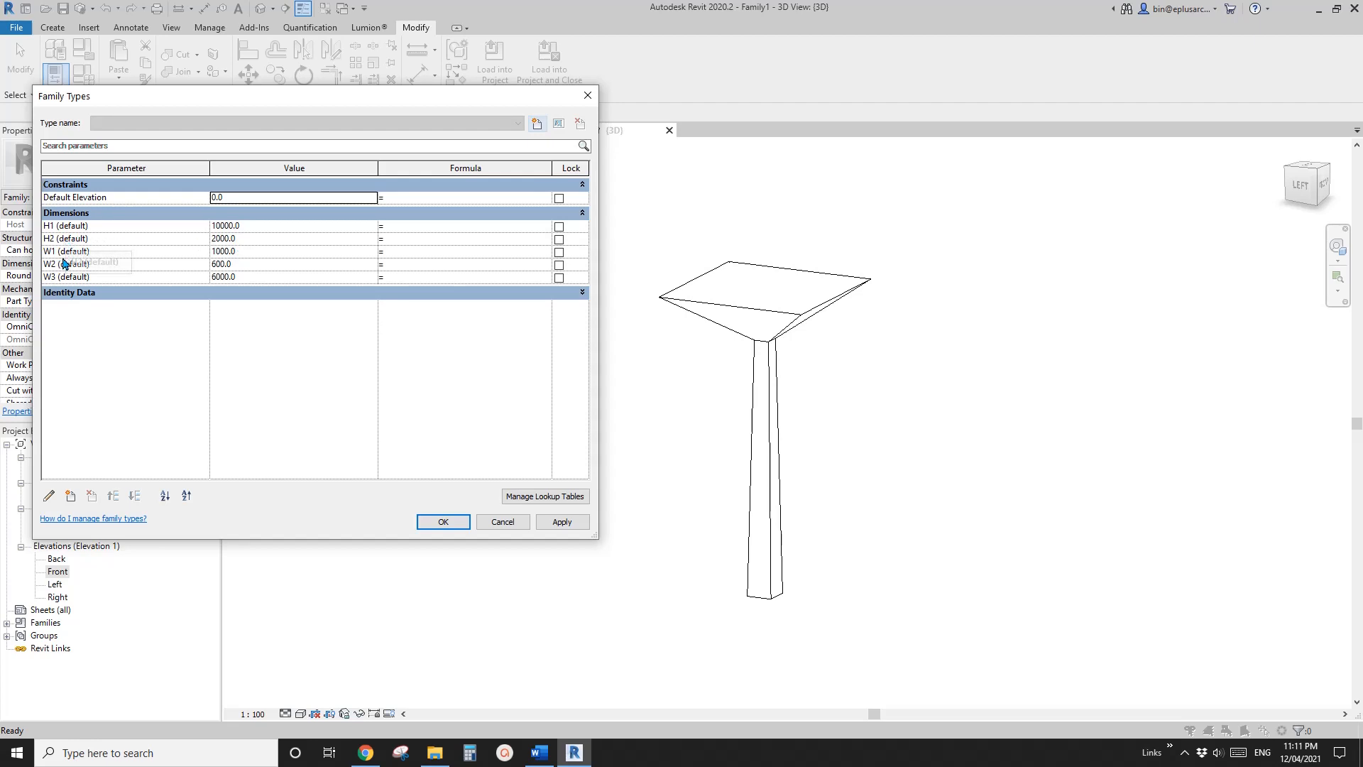
{"action": "left_click", "coordinate": [253, 278]}
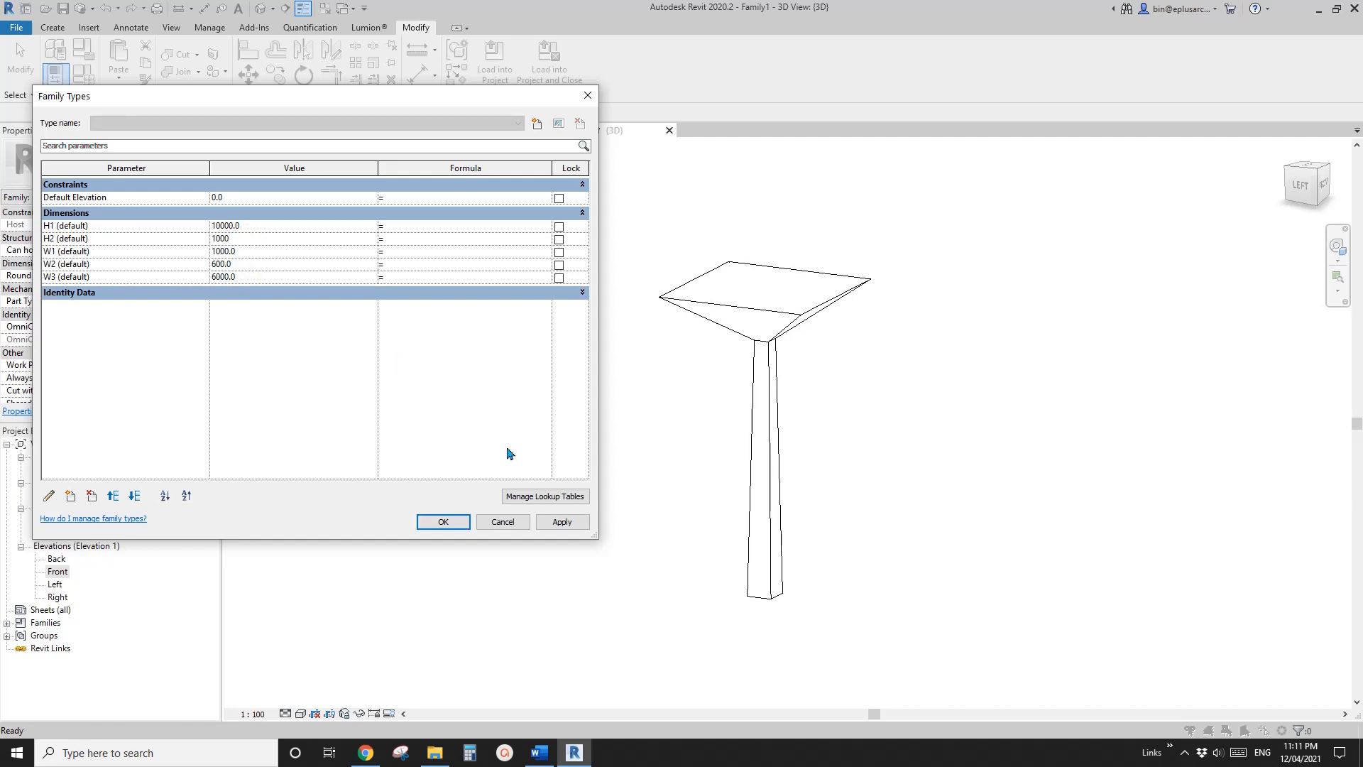
{"action": "left_click", "coordinate": [564, 523]}
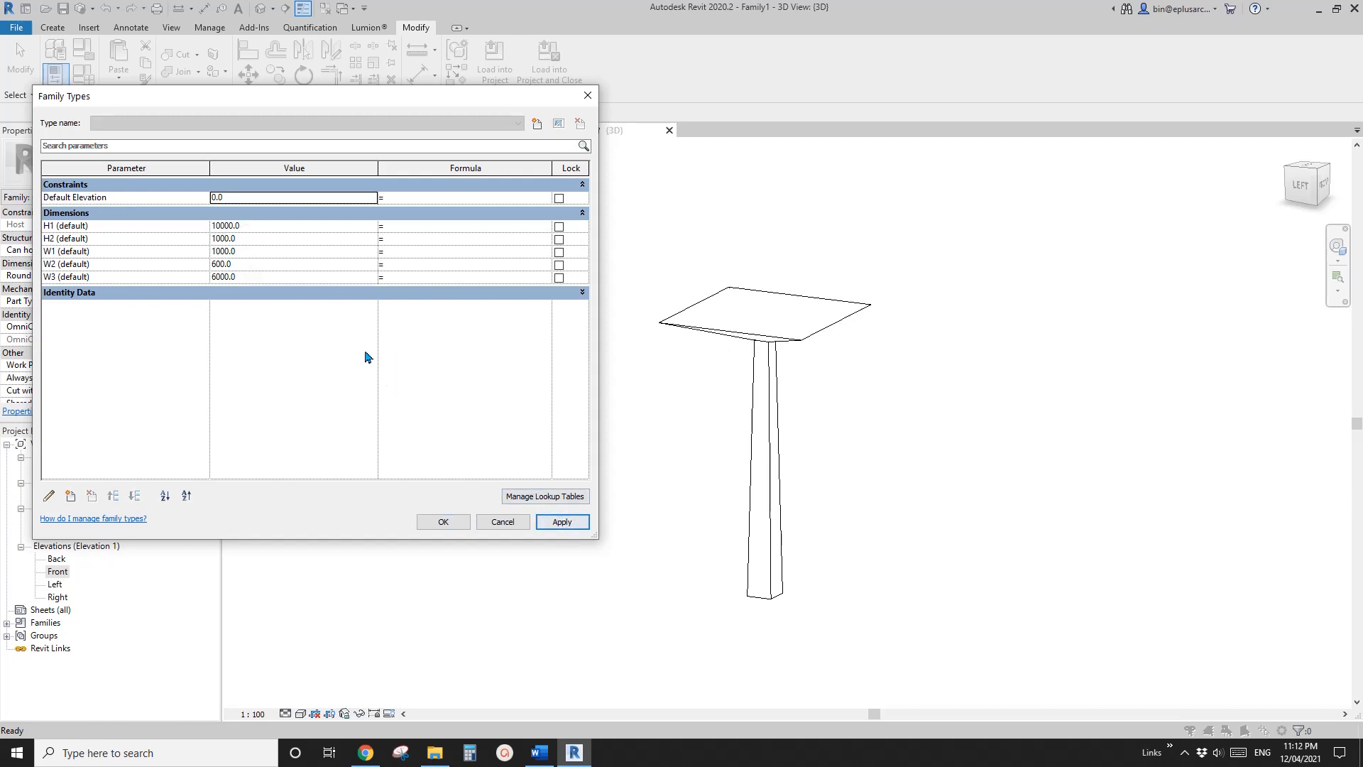
Set the H1 and W3 family parameters to 9000 each and apply the changes
{"action": "left_click", "coordinate": [260, 227]}
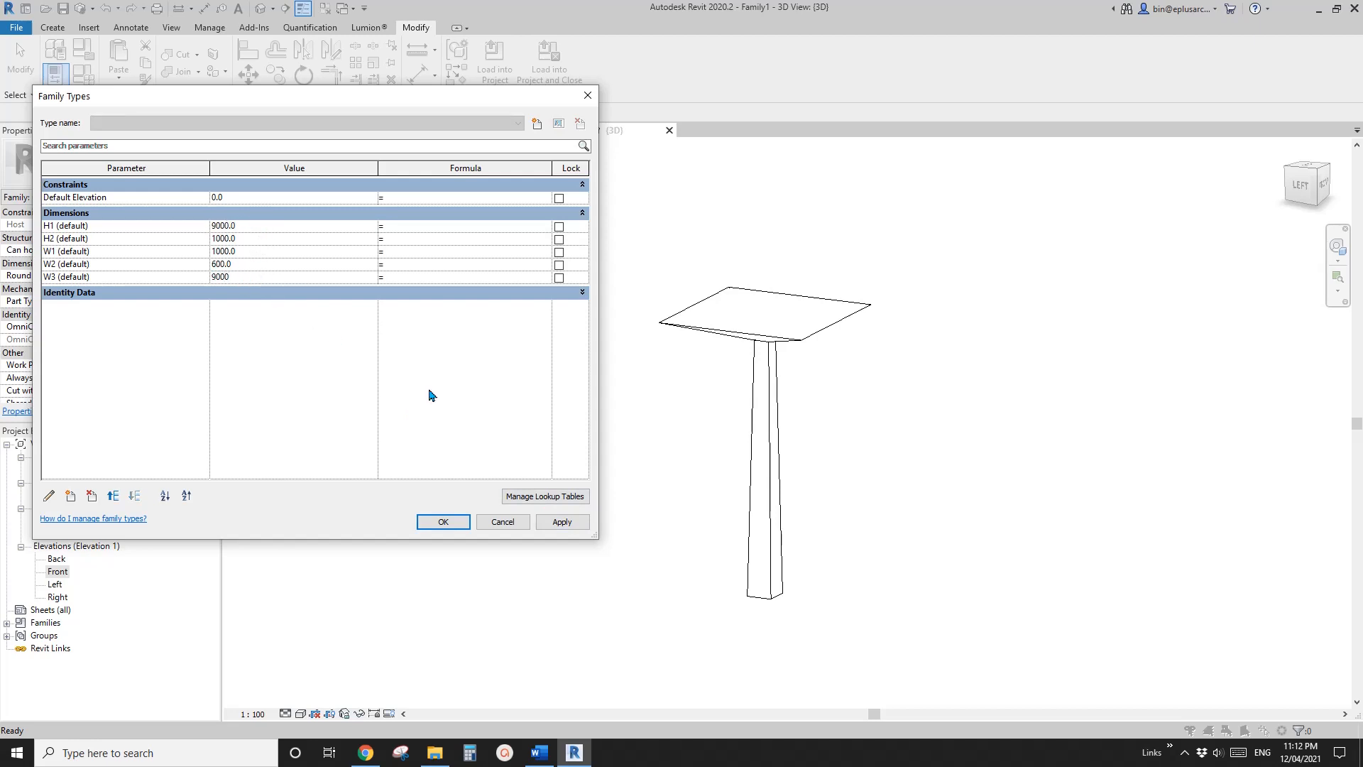
{"action": "left_click", "coordinate": [562, 522]}
{"action": "left_click", "coordinate": [443, 521]}
{"action": "middle_click_drag", "start_coordinate": [624, 426], "coordinate": [606, 483], "text": "shift"}
Check the column against the reference photo in Word, and set the family parameters W2 to 500 and W1 to 900
{"action": "left_click", "coordinate": [539, 753]}
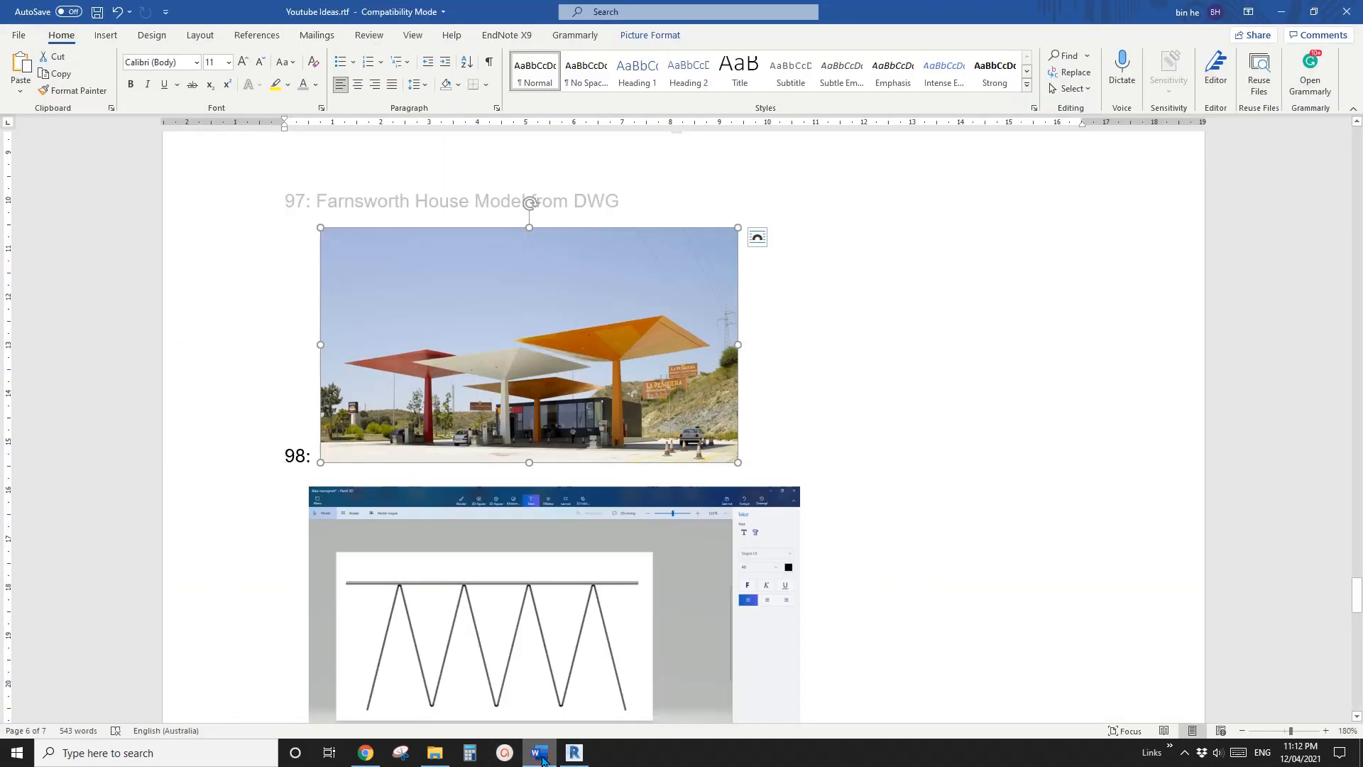
{"action": "left_click", "coordinate": [573, 754]}
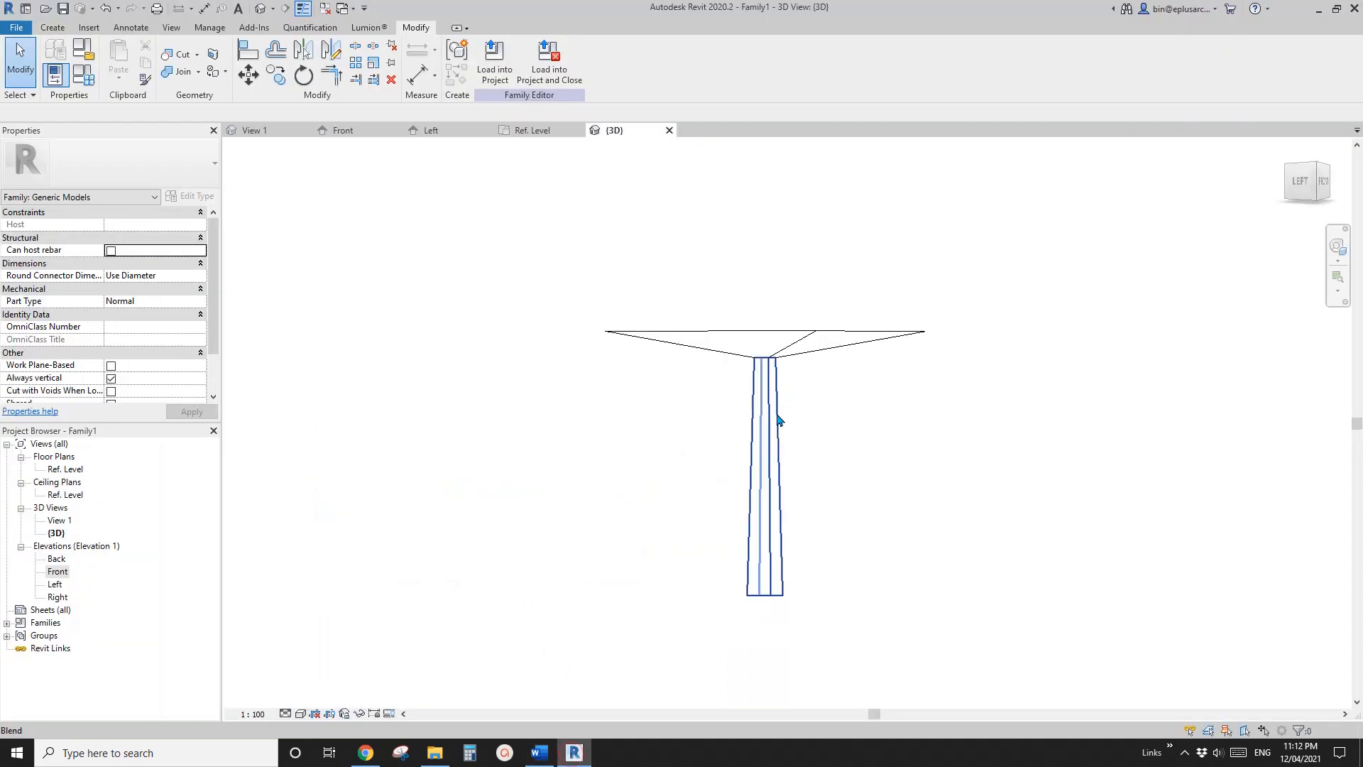
{"action": "left_click", "coordinate": [93, 80]}
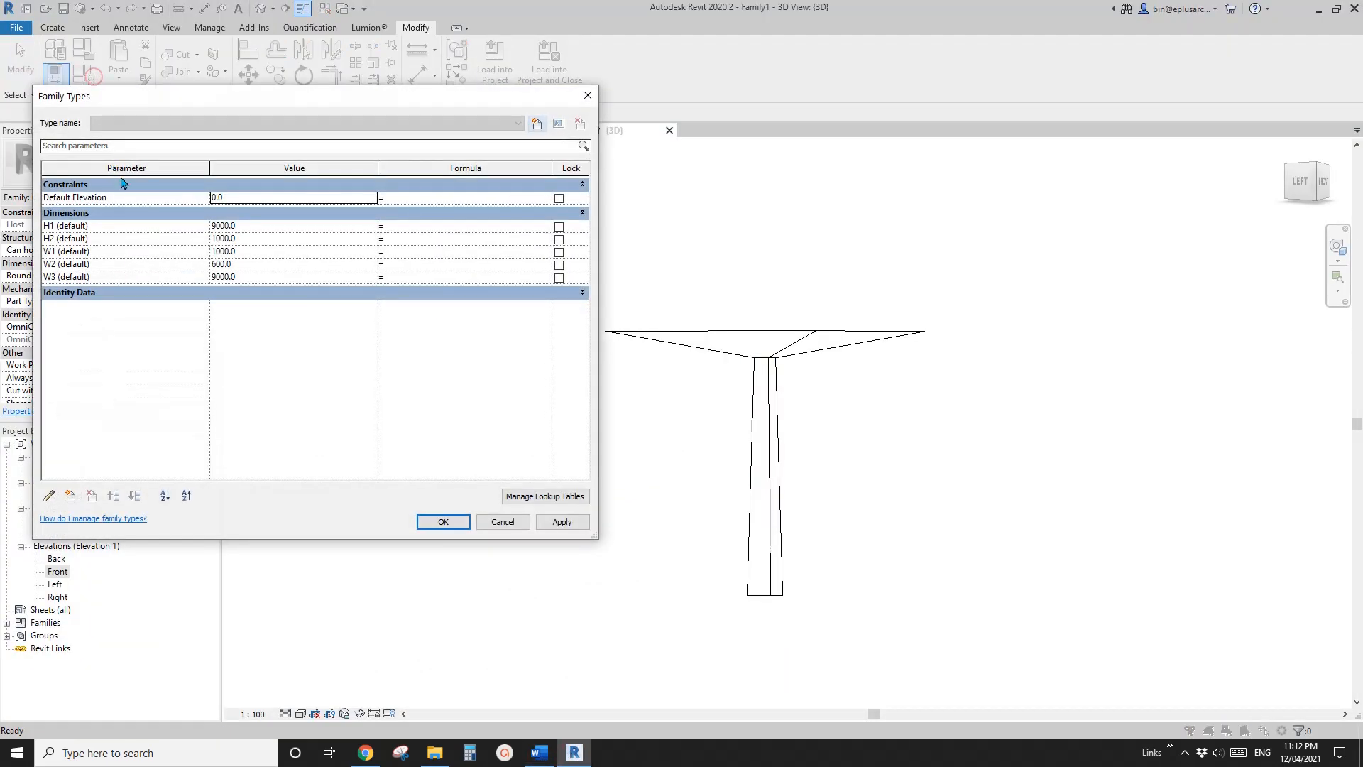
{"action": "left_click", "coordinate": [249, 269]}
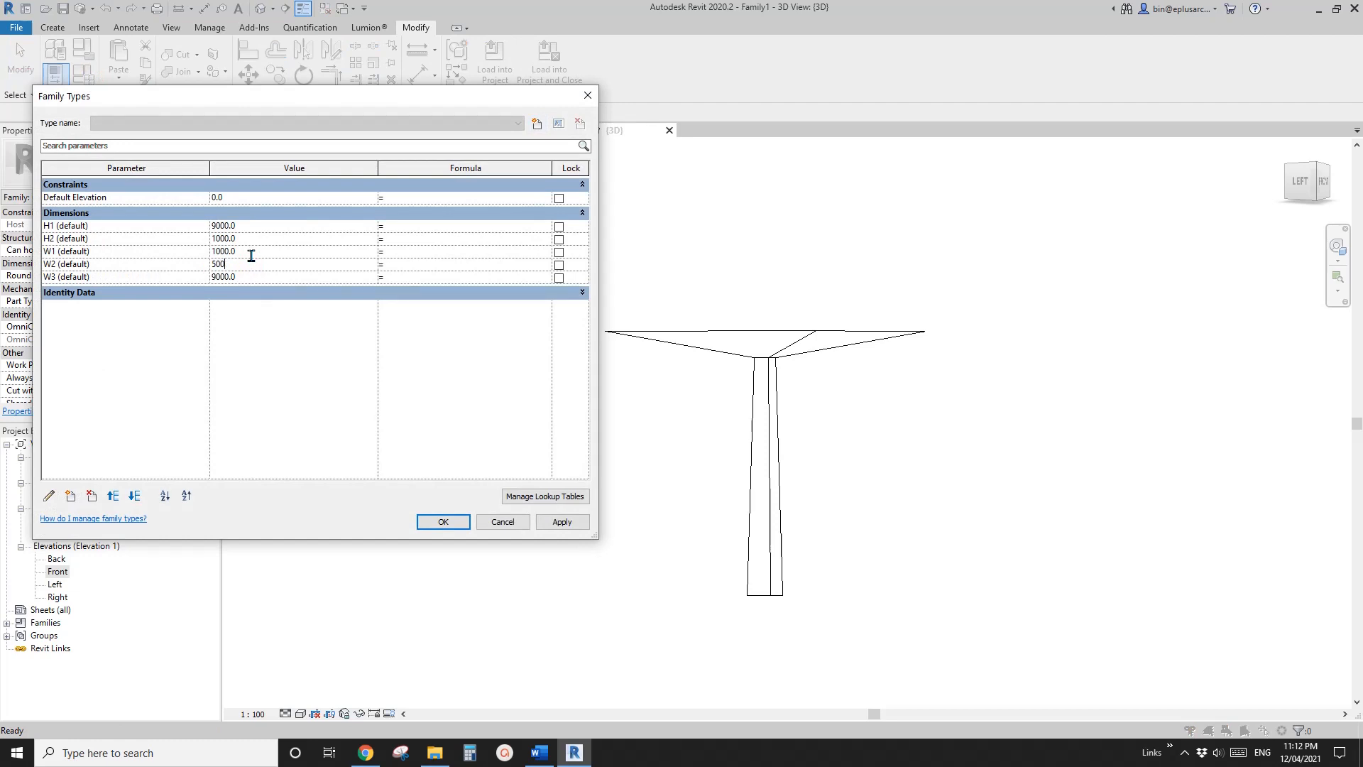
{"action": "type", "text": "500"}
{"action": "left_click", "coordinate": [250, 239]}
{"action": "left_click", "coordinate": [256, 251]}
{"action": "left_click", "coordinate": [572, 523]}
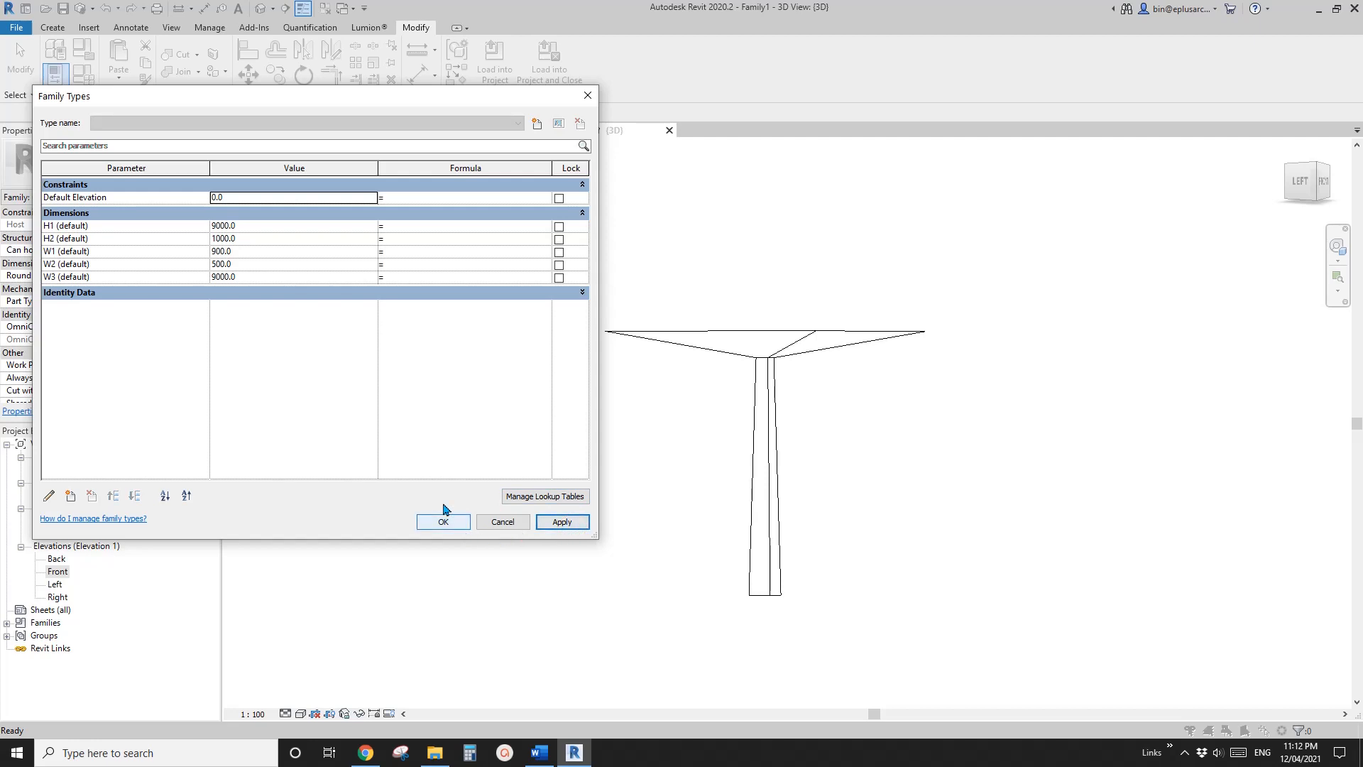
Set the H2 family parameter to 1200, apply it and close Family Types
{"action": "left_click", "coordinate": [257, 241]}
{"action": "type", "text": "1"}
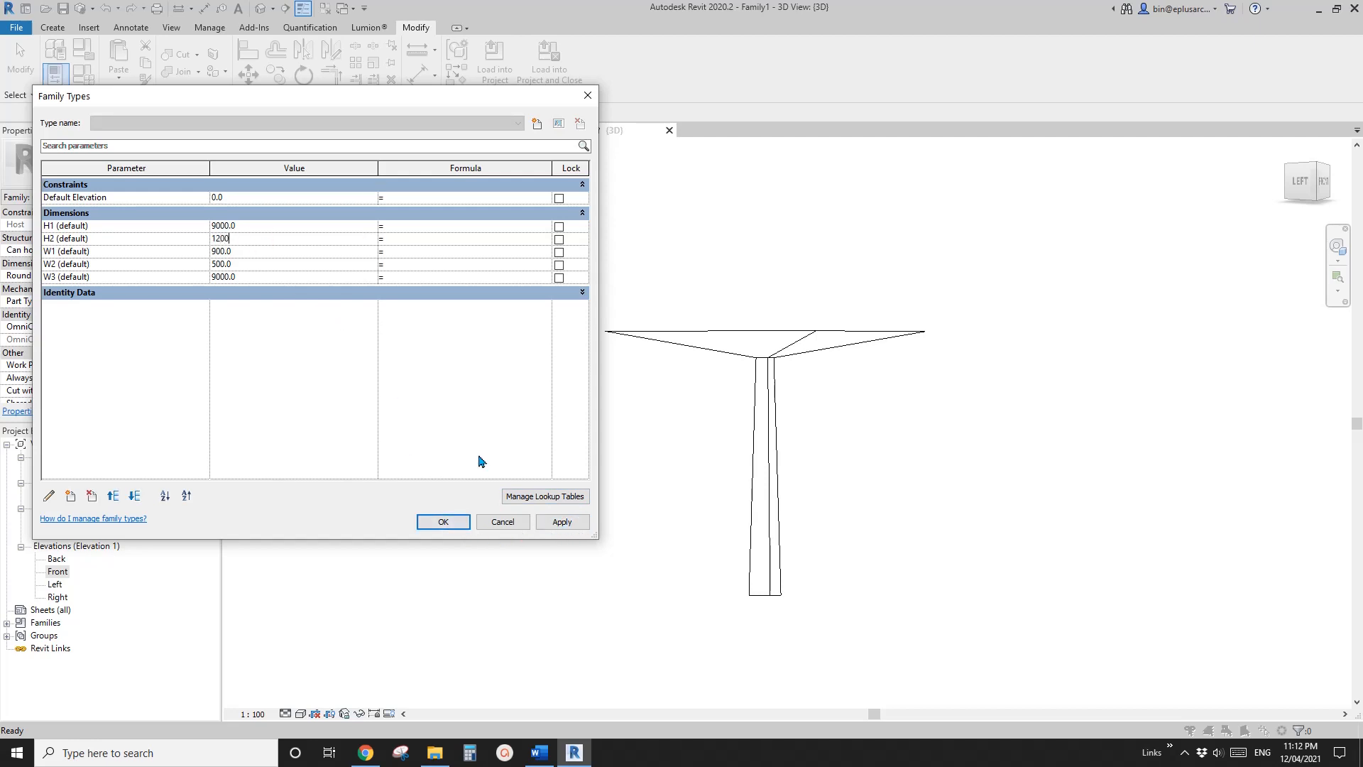
{"action": "type", "text": "200"}
{"action": "left_click", "coordinate": [562, 522]}
{"action": "left_click", "coordinate": [443, 522]}
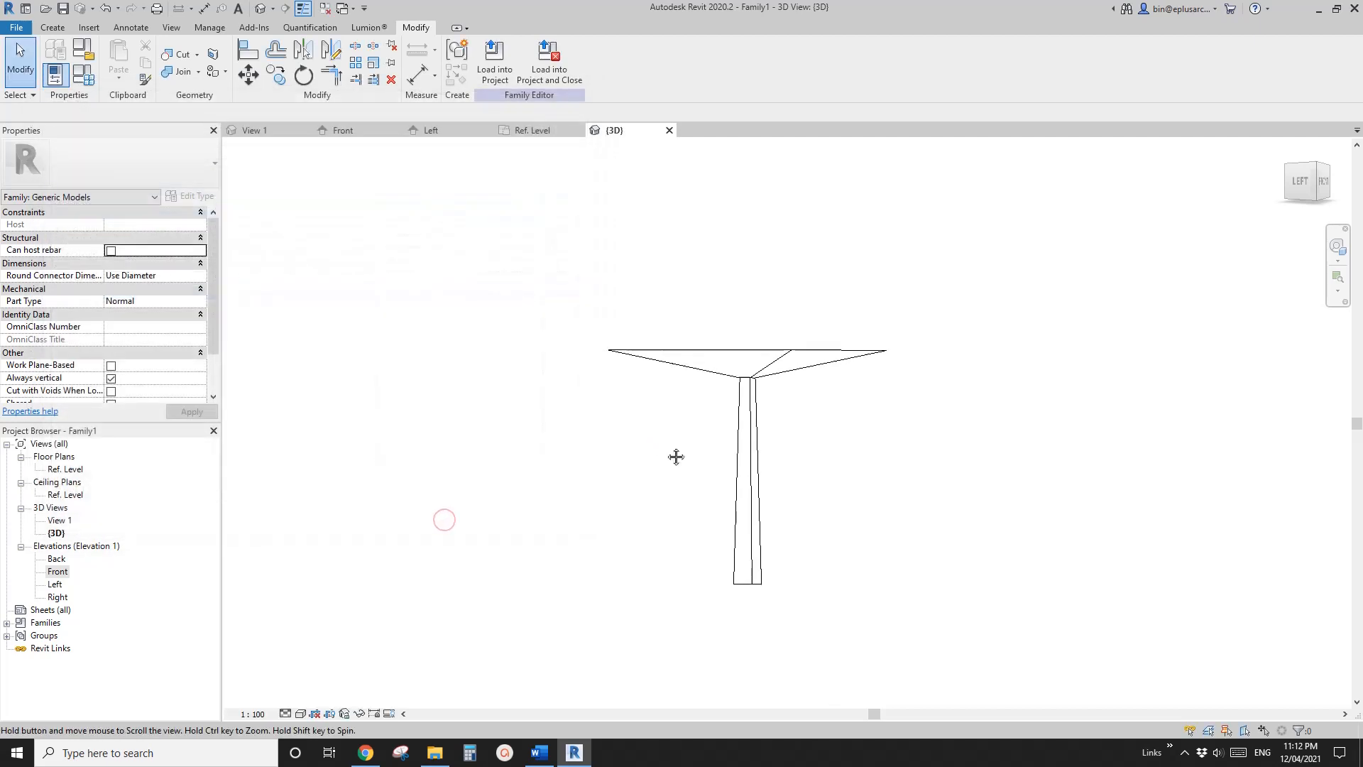
Orbit the canopy in 3D to see it from above, and close all inactive views
{"action": "middle_click_drag", "start_coordinate": [676, 456], "coordinate": [660, 389], "text": "shift"}
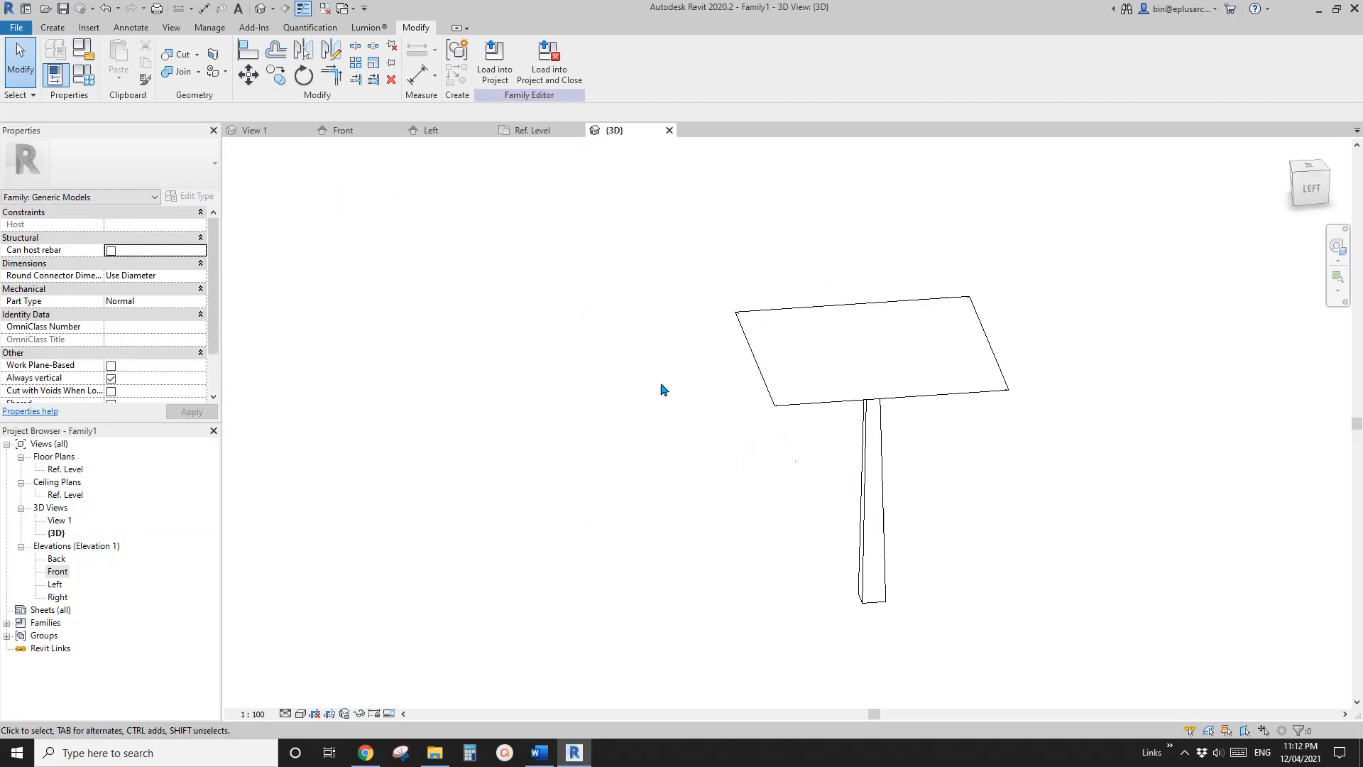
{"action": "middle_click_drag", "start_coordinate": [487, 270], "coordinate": [735, 460], "text": "shift"}
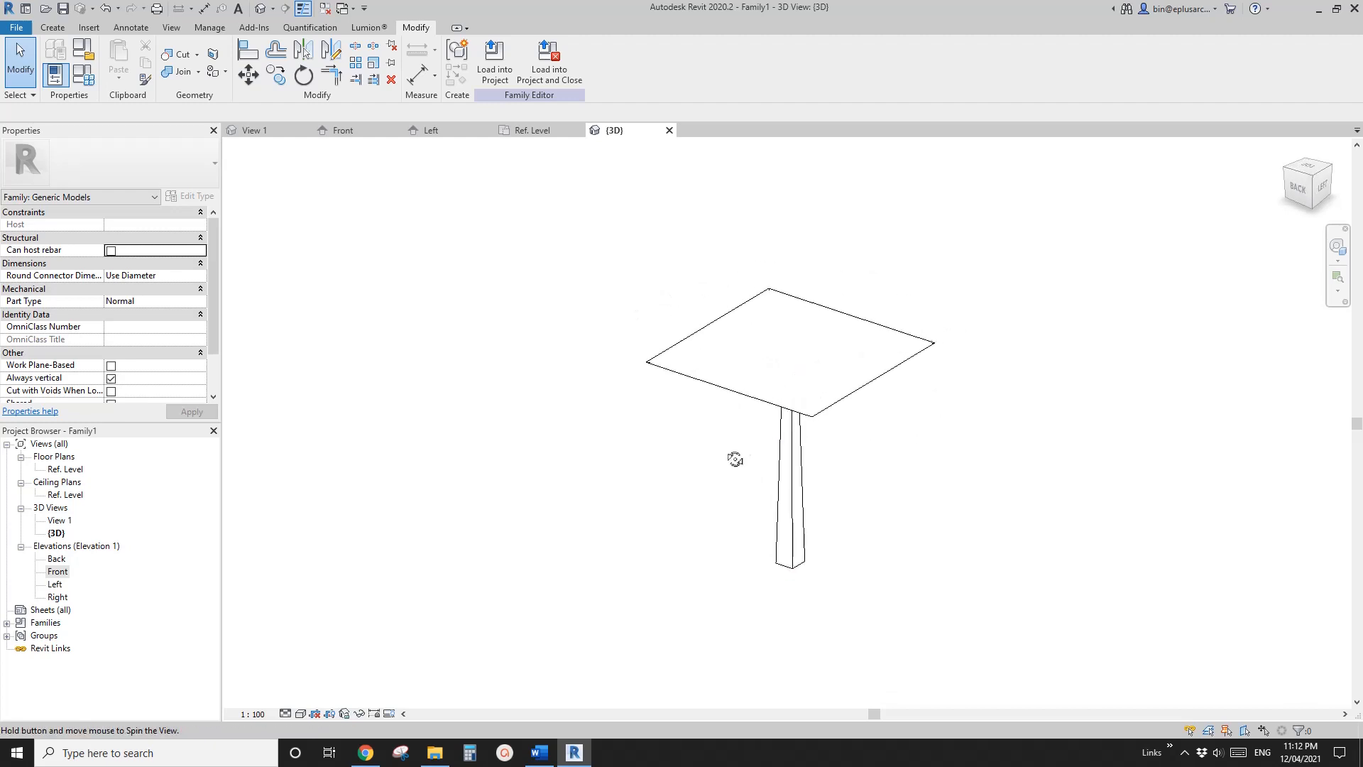
{"action": "left_click", "coordinate": [325, 8]}
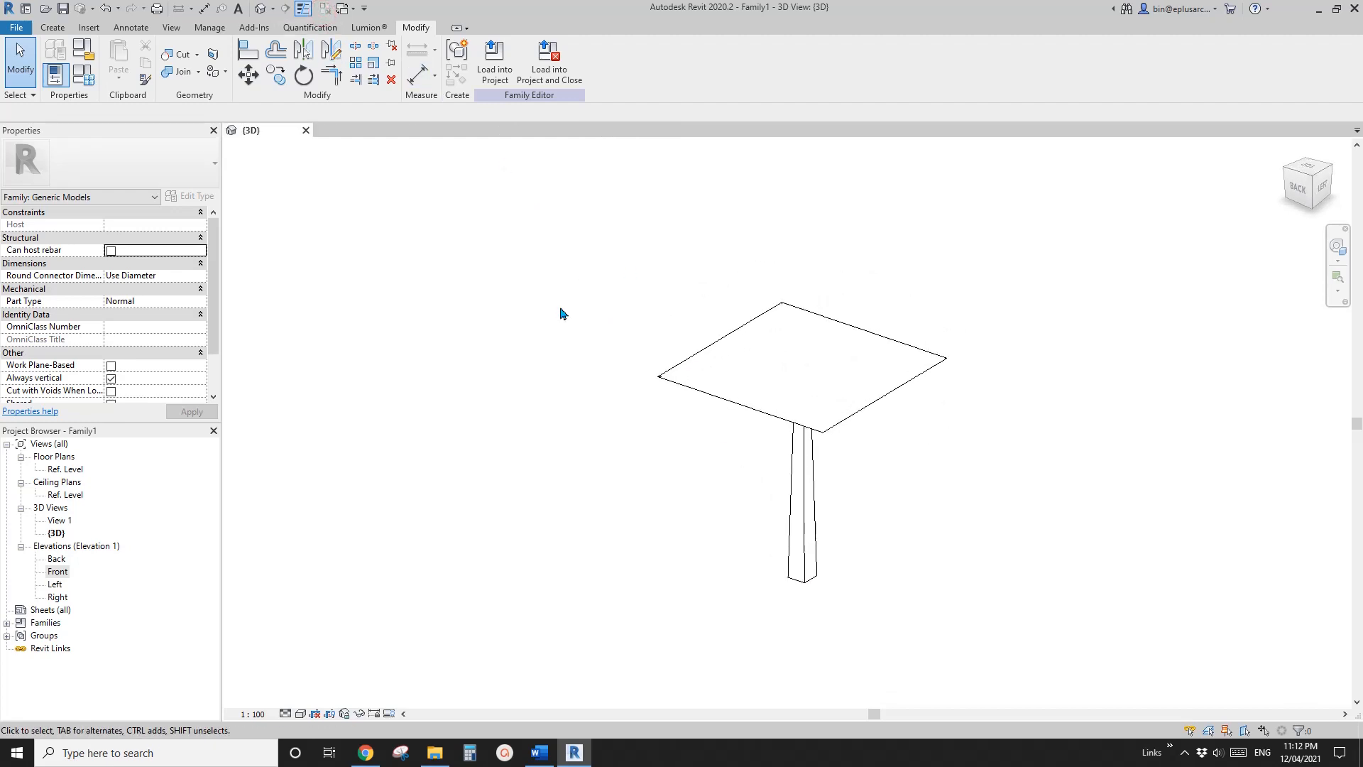
Create a new project from a project template other than the Construction Template
{"action": "left_click", "coordinate": [16, 27]}
{"action": "mouse_move", "coordinate": [50, 82]}
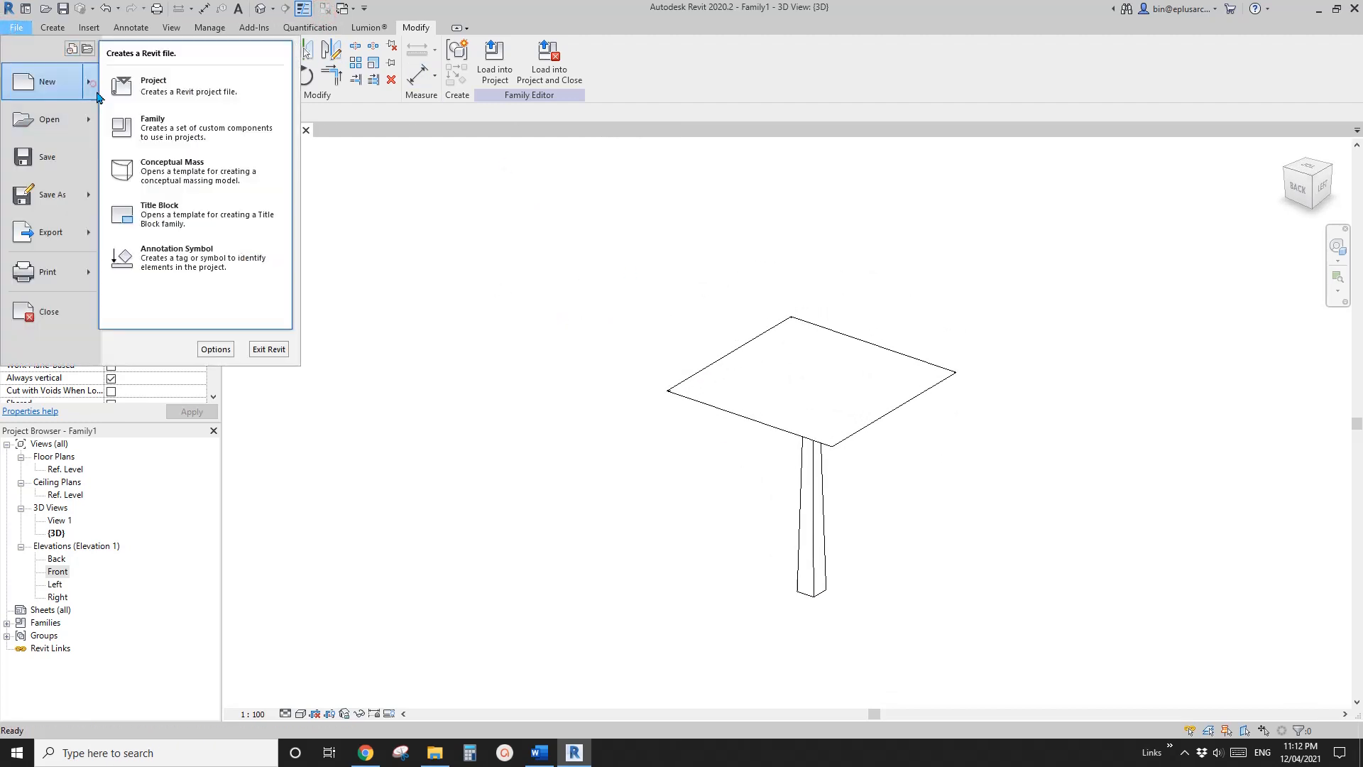
{"action": "left_click", "coordinate": [161, 86]}
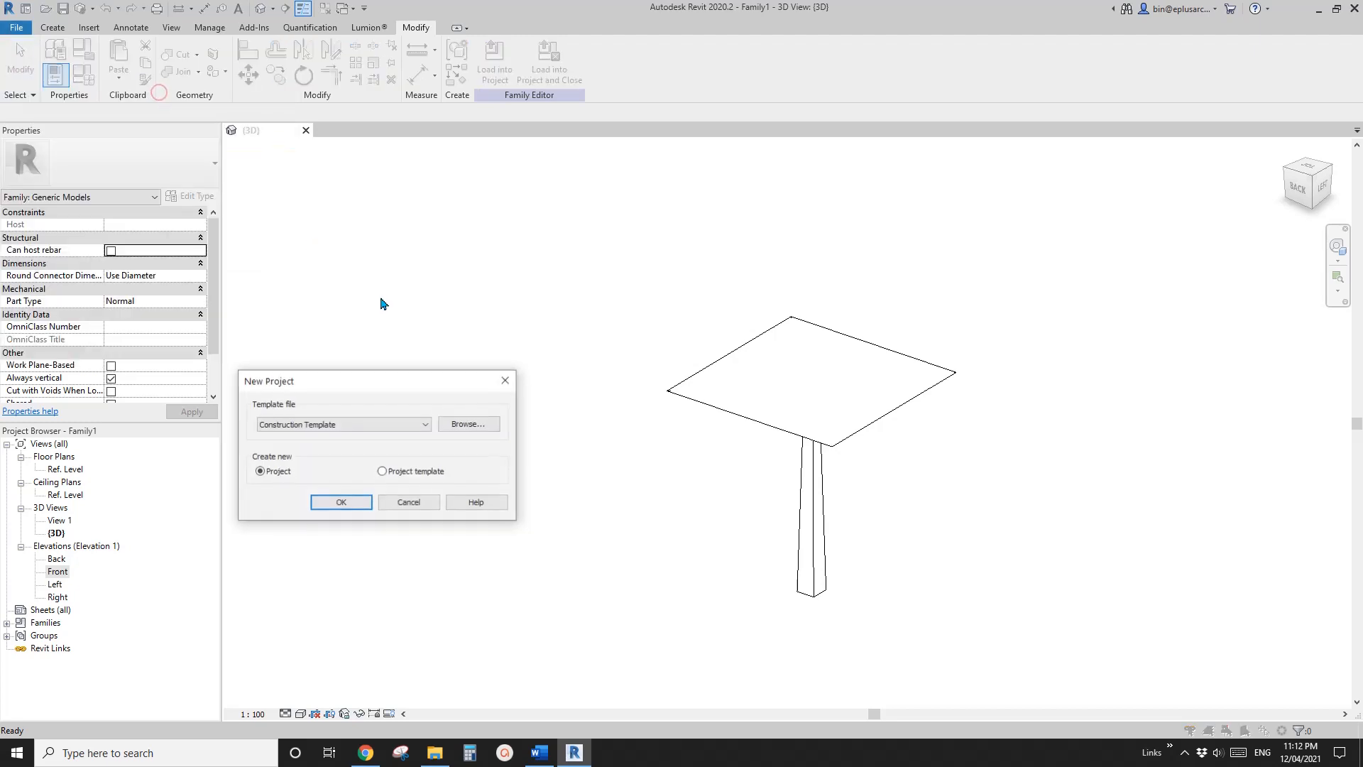
{"action": "left_click", "coordinate": [353, 424]}
{"action": "left_click", "coordinate": [287, 456]}
{"action": "left_click", "coordinate": [333, 503]}
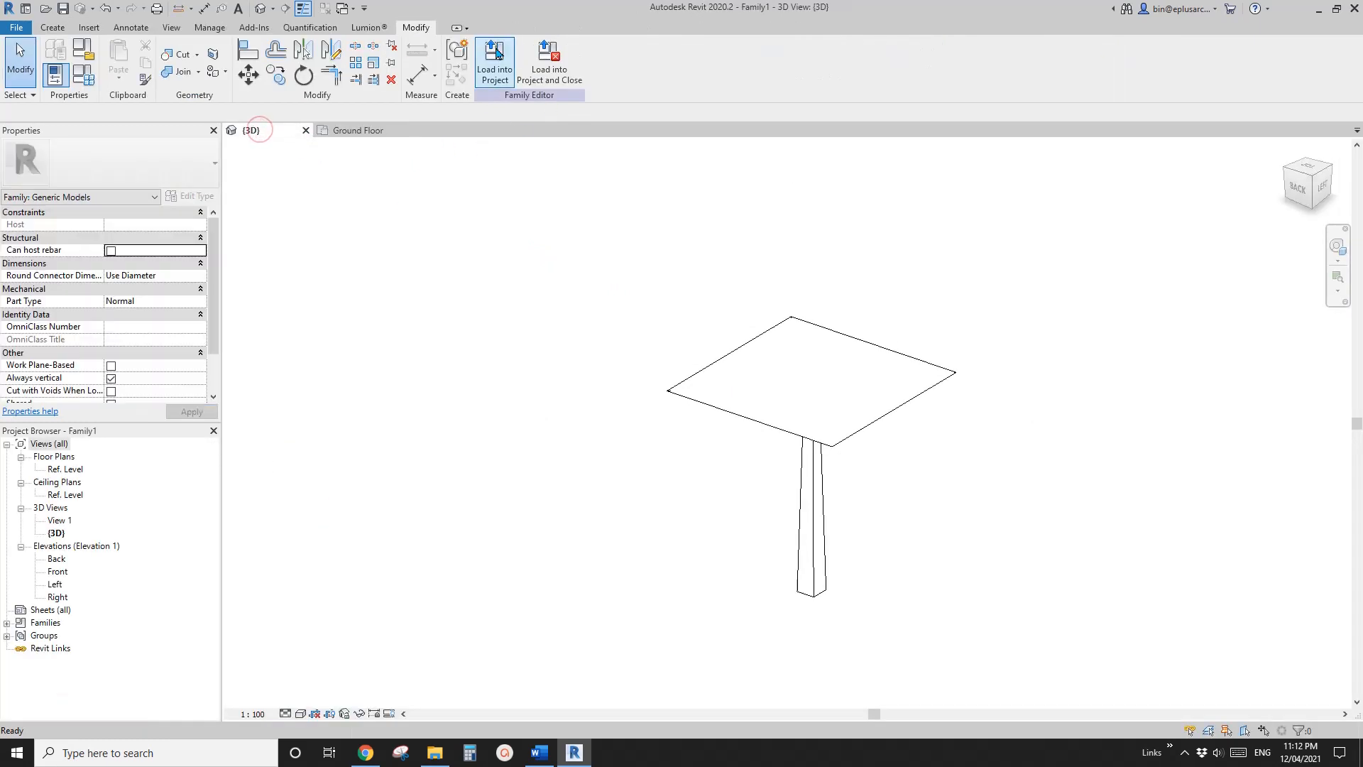
Load the canopy family into the project, place one instance on the Ground Floor, and select it in the project's 3D view
{"action": "left_click", "coordinate": [495, 58]}
{"action": "middle_click_drag", "start_coordinate": [846, 400], "coordinate": [709, 426]}
{"action": "scroll", "coordinate": [682, 383], "scroll_direction": "up", "scroll_amount": 1}
{"action": "left_click", "coordinate": [630, 389]}
{"action": "key", "text": "Escape"}
{"action": "left_click", "coordinate": [262, 12]}
{"action": "scroll", "coordinate": [664, 363], "scroll_direction": "down", "scroll_amount": 1}
{"action": "left_click", "coordinate": [736, 356]}
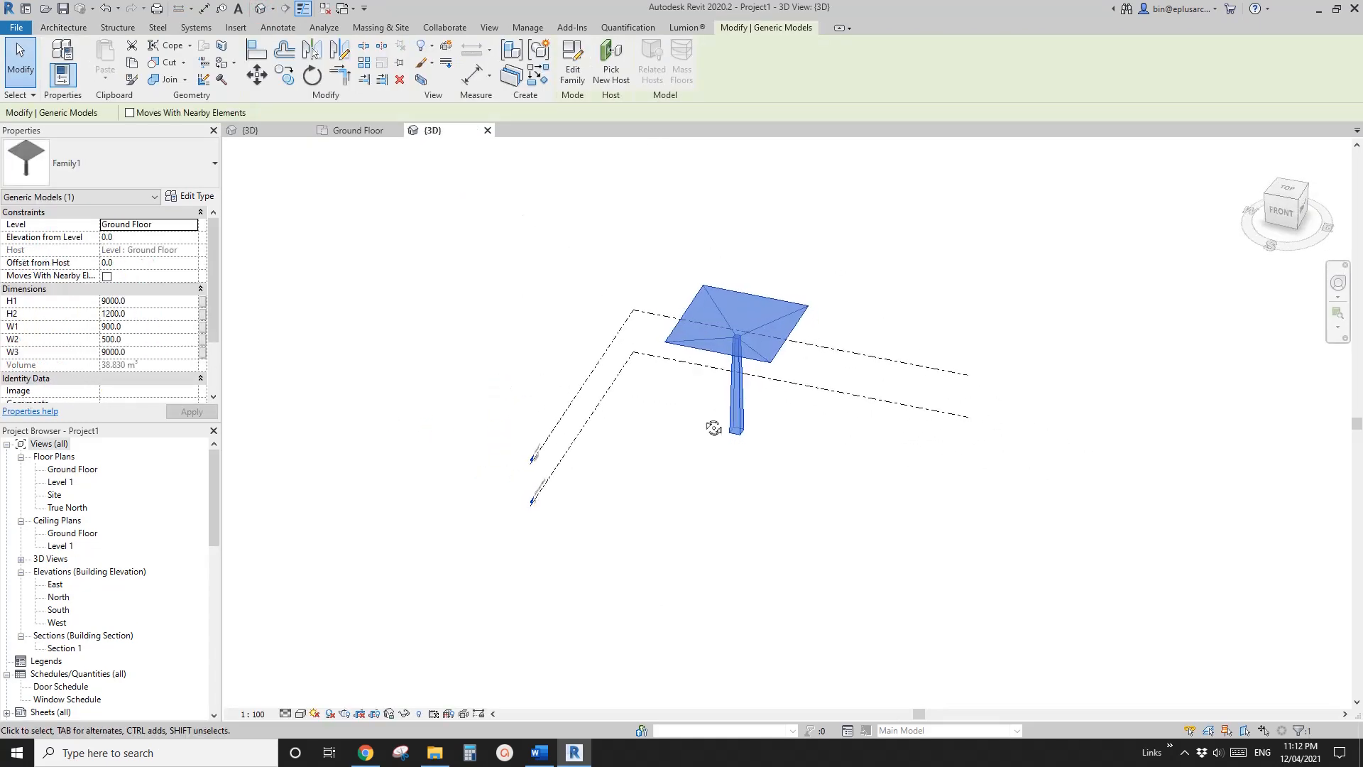
Create similar instances of the selected canopy and place three more around it in the 3D view
{"action": "key", "text": "c"}
{"action": "key", "text": "s"}
{"action": "left_click", "coordinate": [857, 510]}
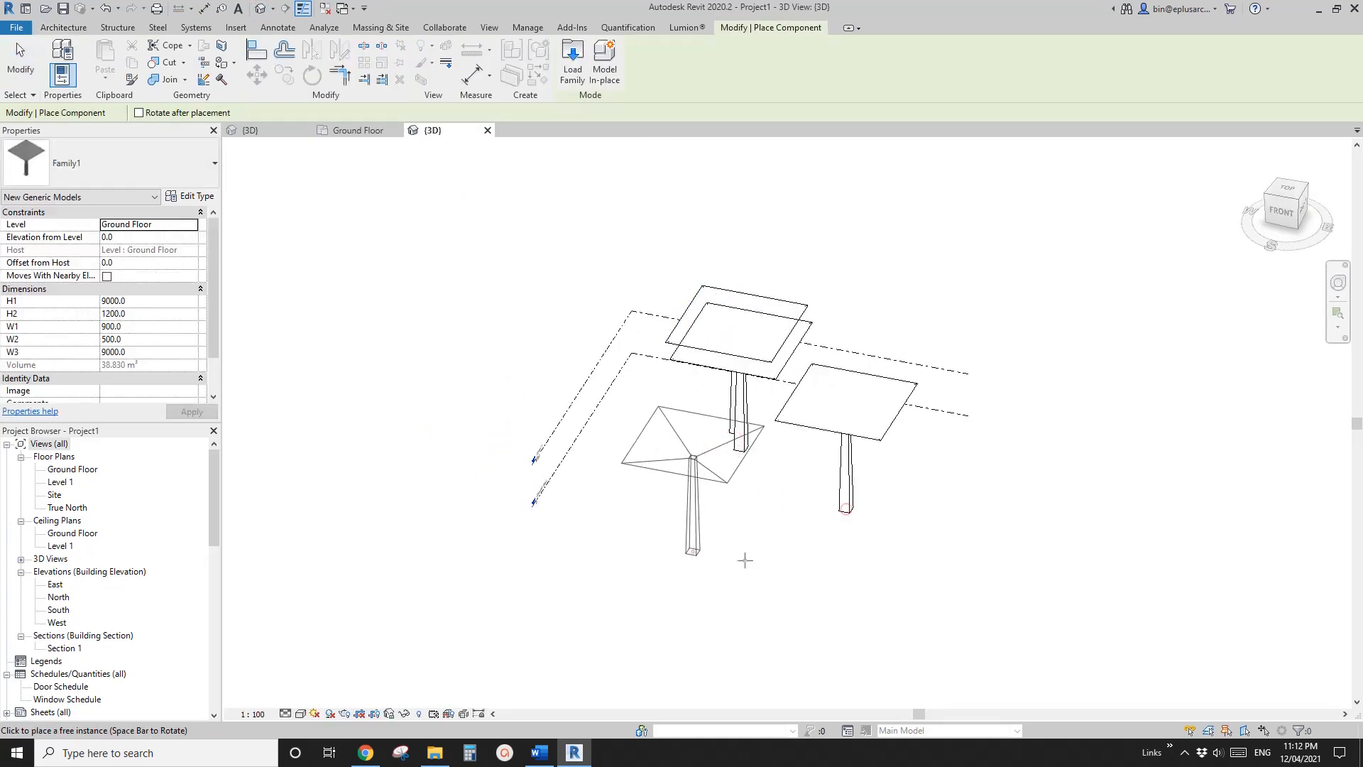
{"action": "left_click", "coordinate": [704, 554]}
{"action": "left_click", "coordinate": [1012, 540]}
{"action": "key", "text": "Escape"}
{"action": "key", "text": "Escape"}
Set the H1 instance parameter of the front left canopy to 12000
{"action": "left_click", "coordinate": [767, 356]}
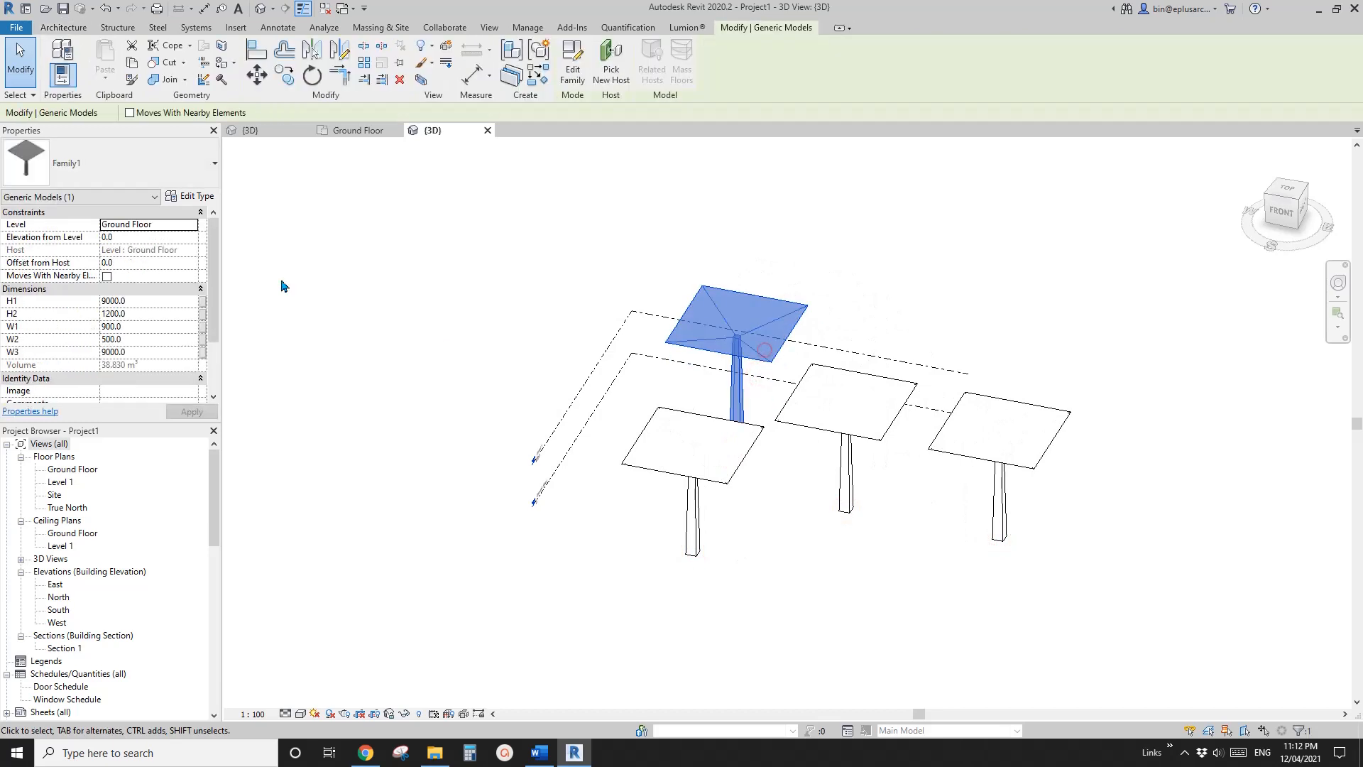
{"action": "left_click", "coordinate": [142, 314]}
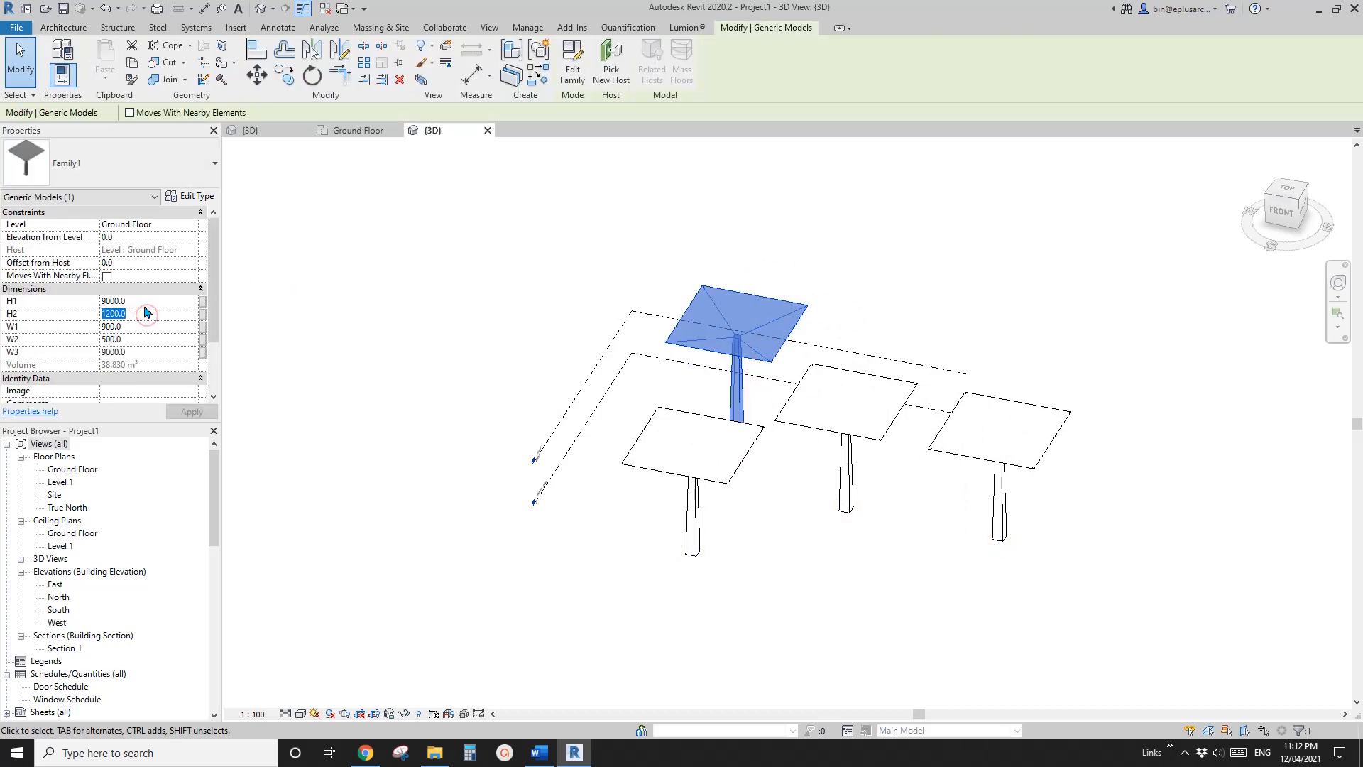
{"action": "left_click", "coordinate": [144, 303]}
{"action": "left_click", "coordinate": [897, 395]}
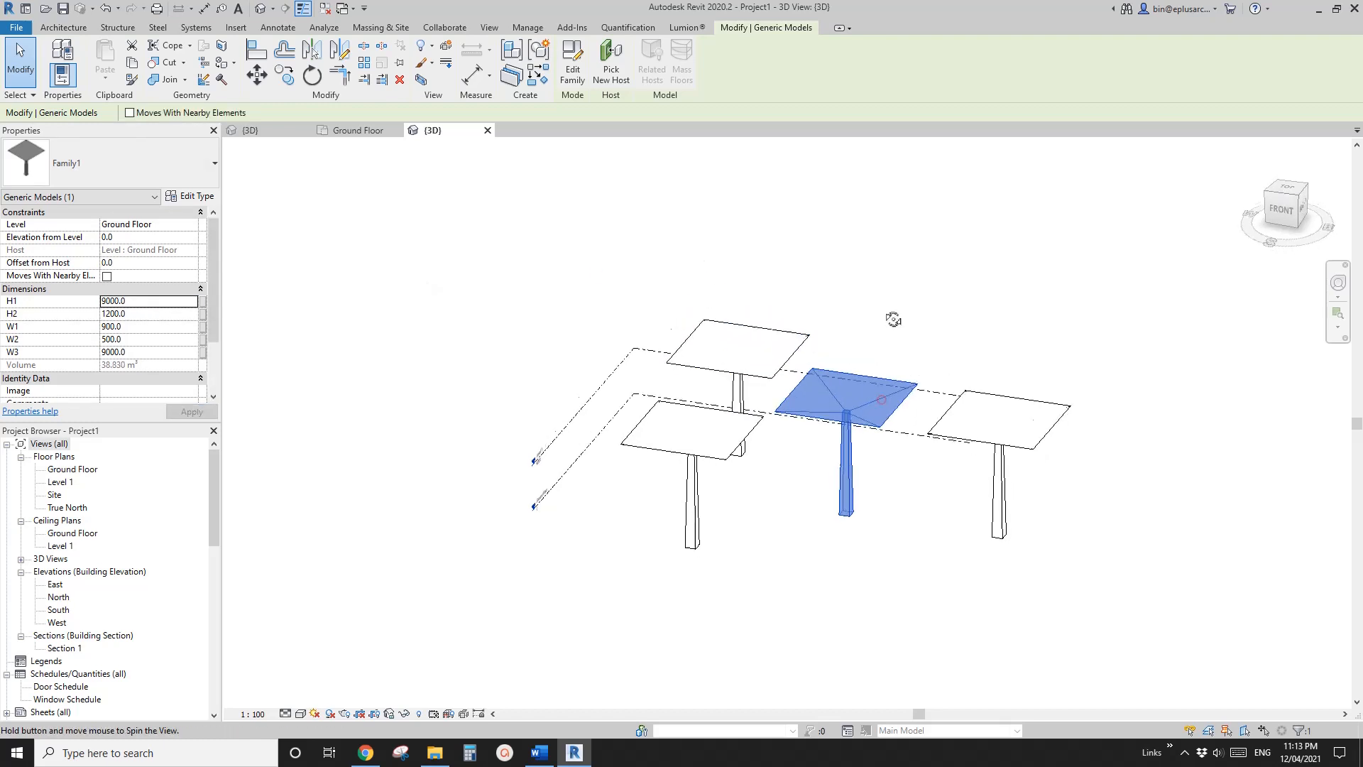
{"action": "middle_click_drag", "start_coordinate": [895, 317], "coordinate": [837, 440], "text": "shift"}
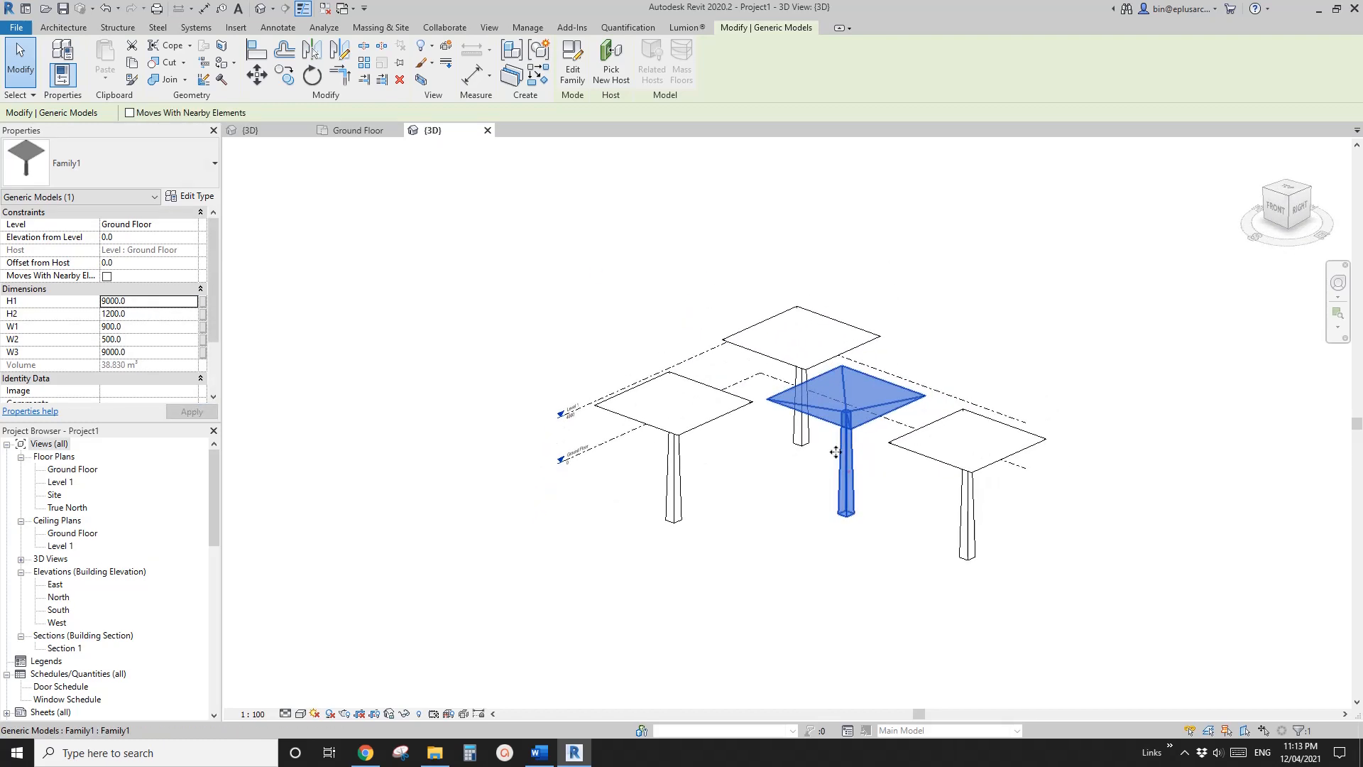
{"action": "left_click", "coordinate": [692, 419]}
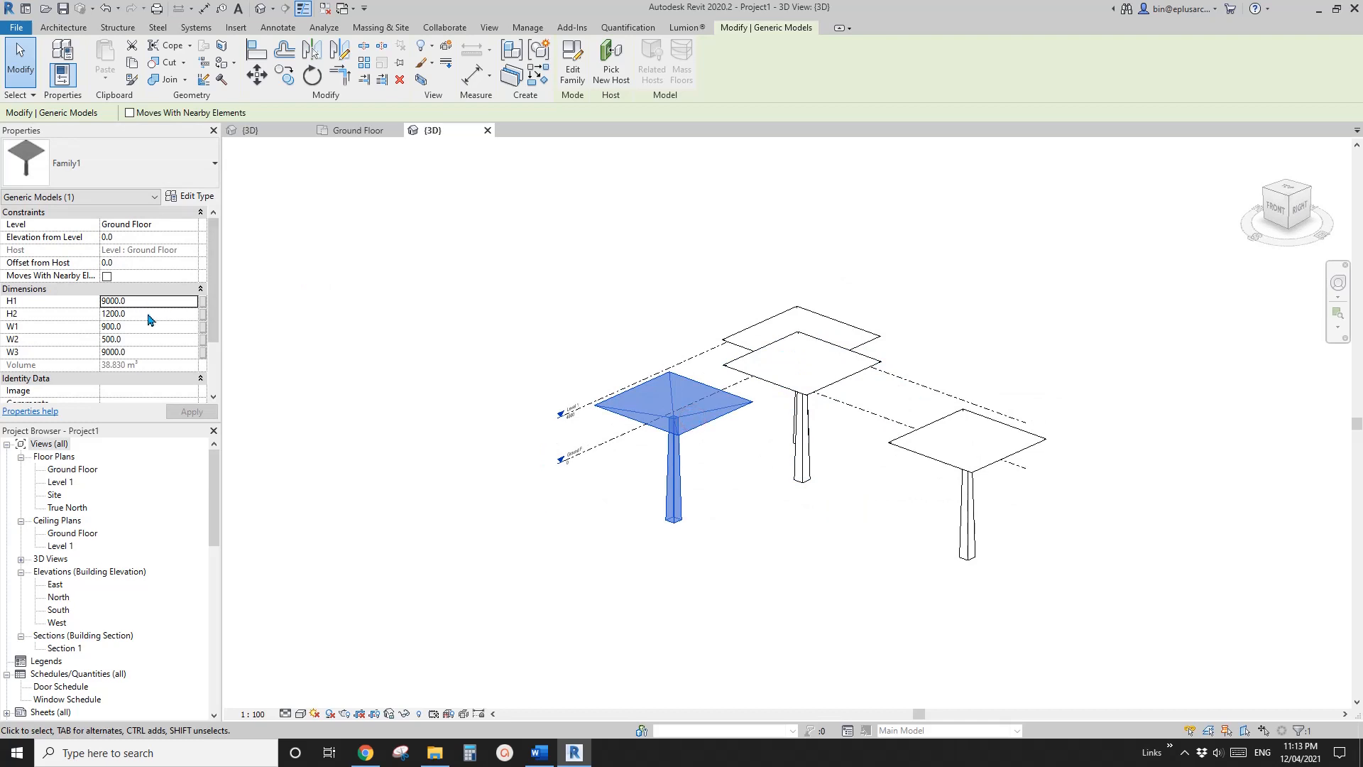
{"action": "left_click", "coordinate": [150, 305]}
{"action": "type", "text": "1200"}
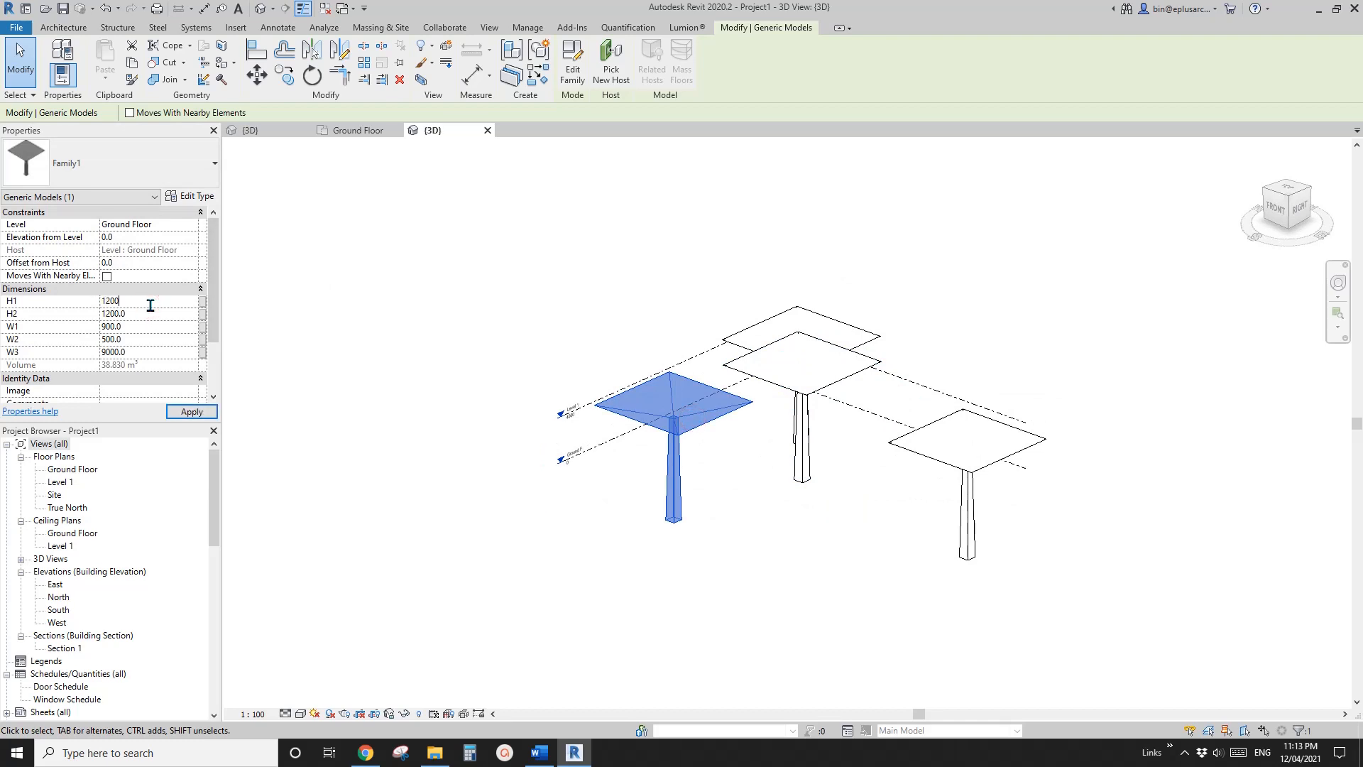
{"action": "type", "text": ".0"}
Move the rightmost canopy in front of the others, and inspect the group and the taller canopy from the left side
{"action": "left_click_drag", "start_coordinate": [969, 464], "coordinate": [786, 455]}
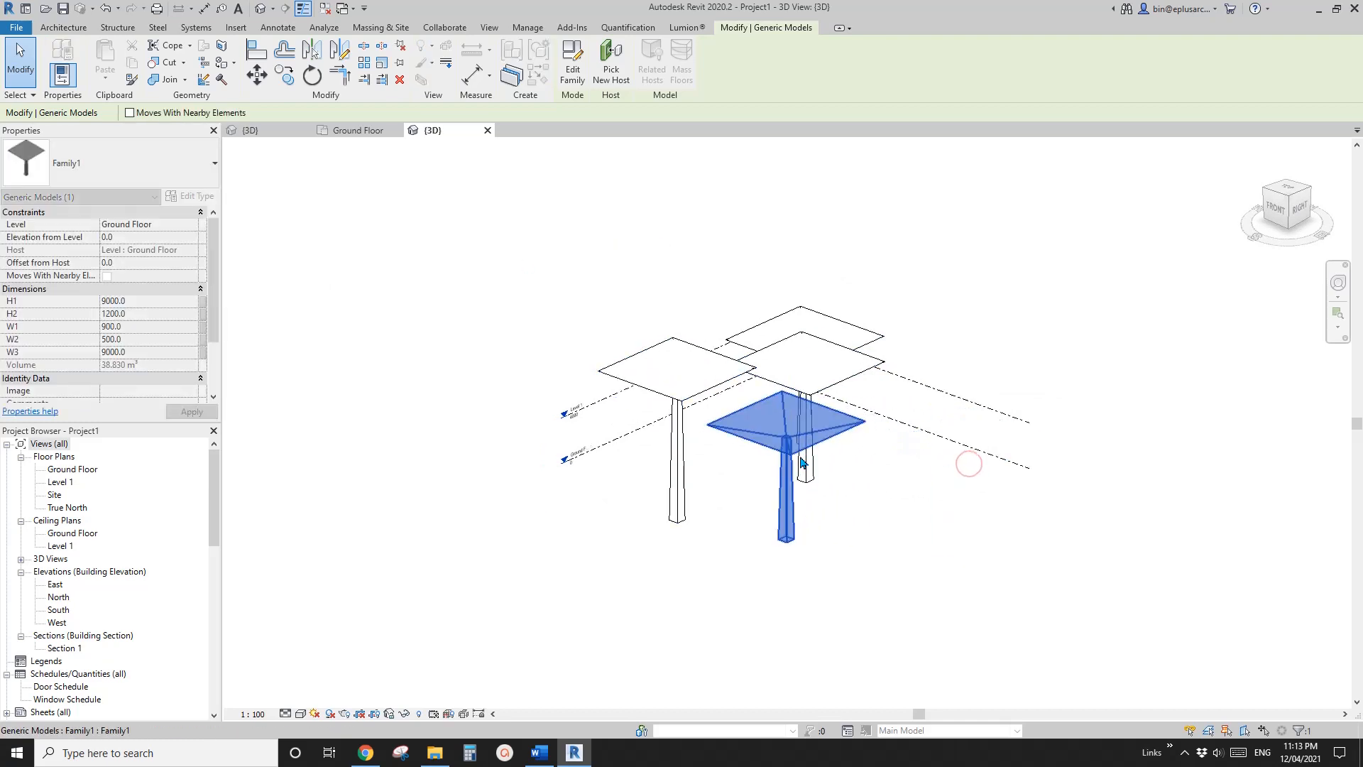
{"action": "middle_click_drag", "start_coordinate": [802, 462], "coordinate": [959, 460], "text": "shift"}
{"action": "left_click", "coordinate": [948, 260]}
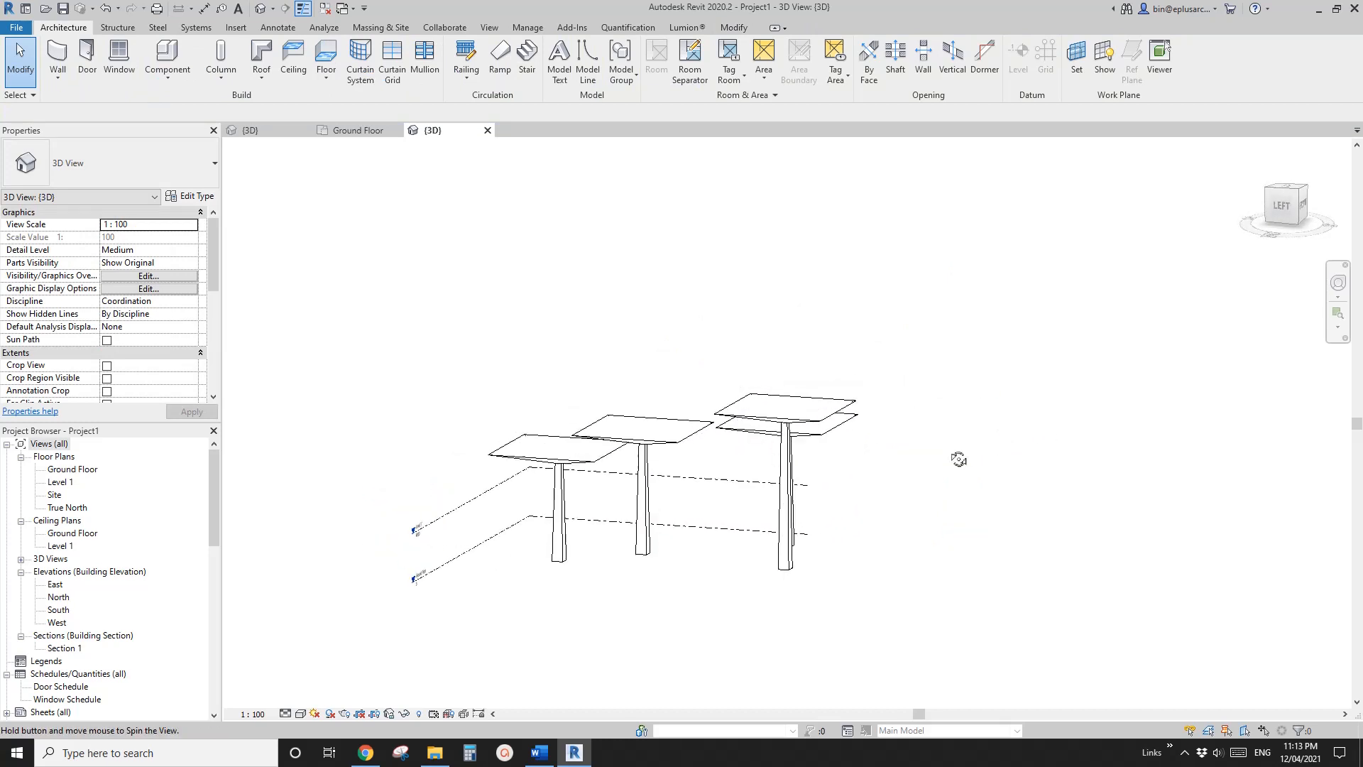
{"action": "left_click", "coordinate": [785, 497]}
{"action": "middle_click_drag", "start_coordinate": [785, 497], "coordinate": [806, 410], "text": "shift"}
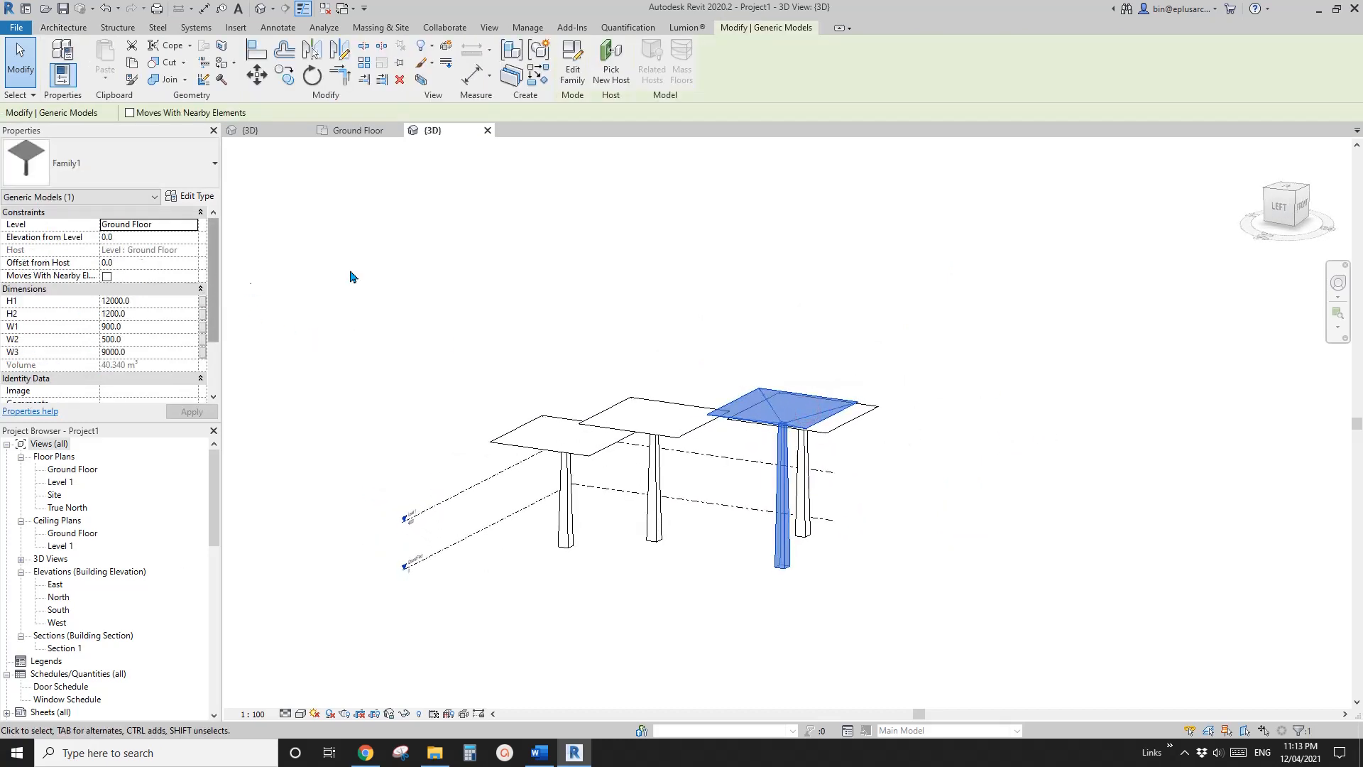
{"action": "middle_click_drag", "start_coordinate": [350, 271], "coordinate": [338, 254]}
Return to the canopy family and examine the material parameter association options for the roof and column blends
{"action": "left_click", "coordinate": [276, 131]}
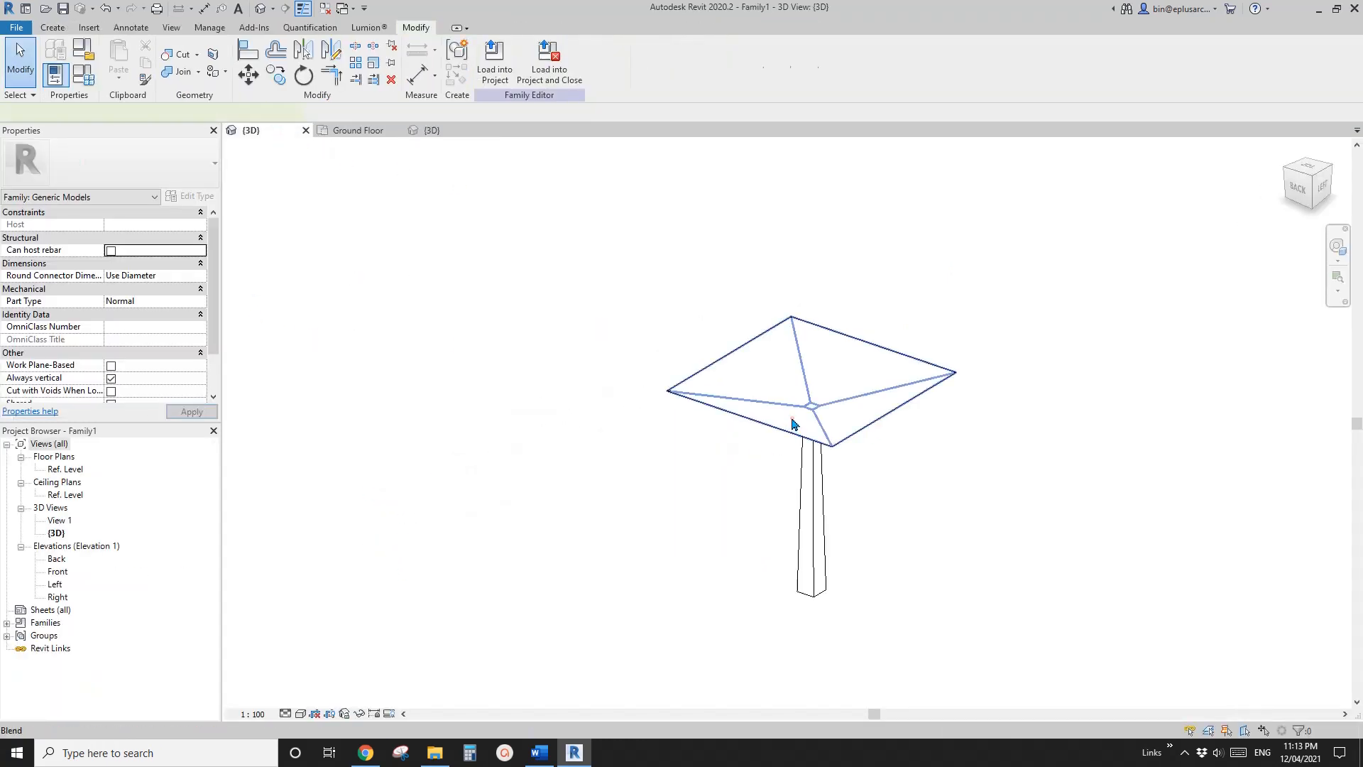
{"action": "left_click", "coordinate": [793, 423]}
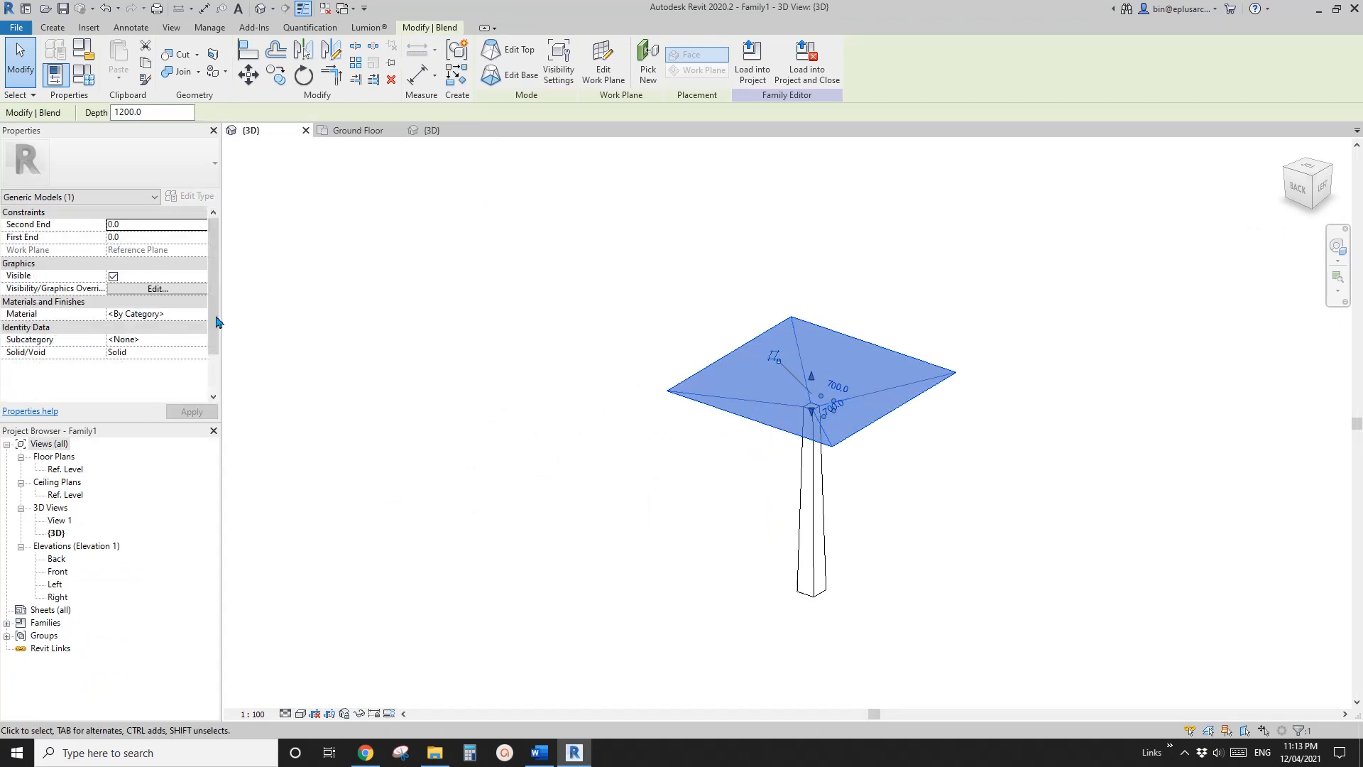
{"action": "left_click", "coordinate": [216, 318]}
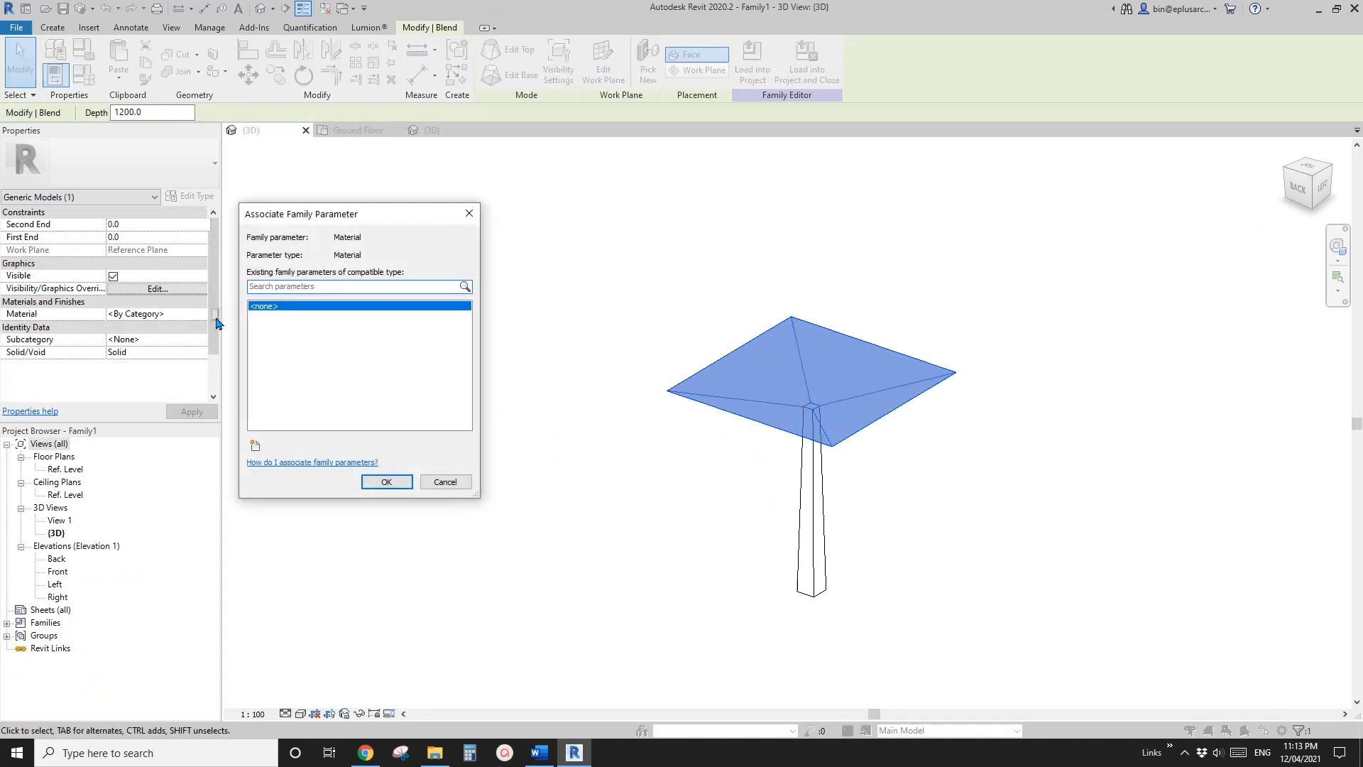
{"action": "key", "text": "Escape"}
{"action": "left_click", "coordinate": [802, 459]}
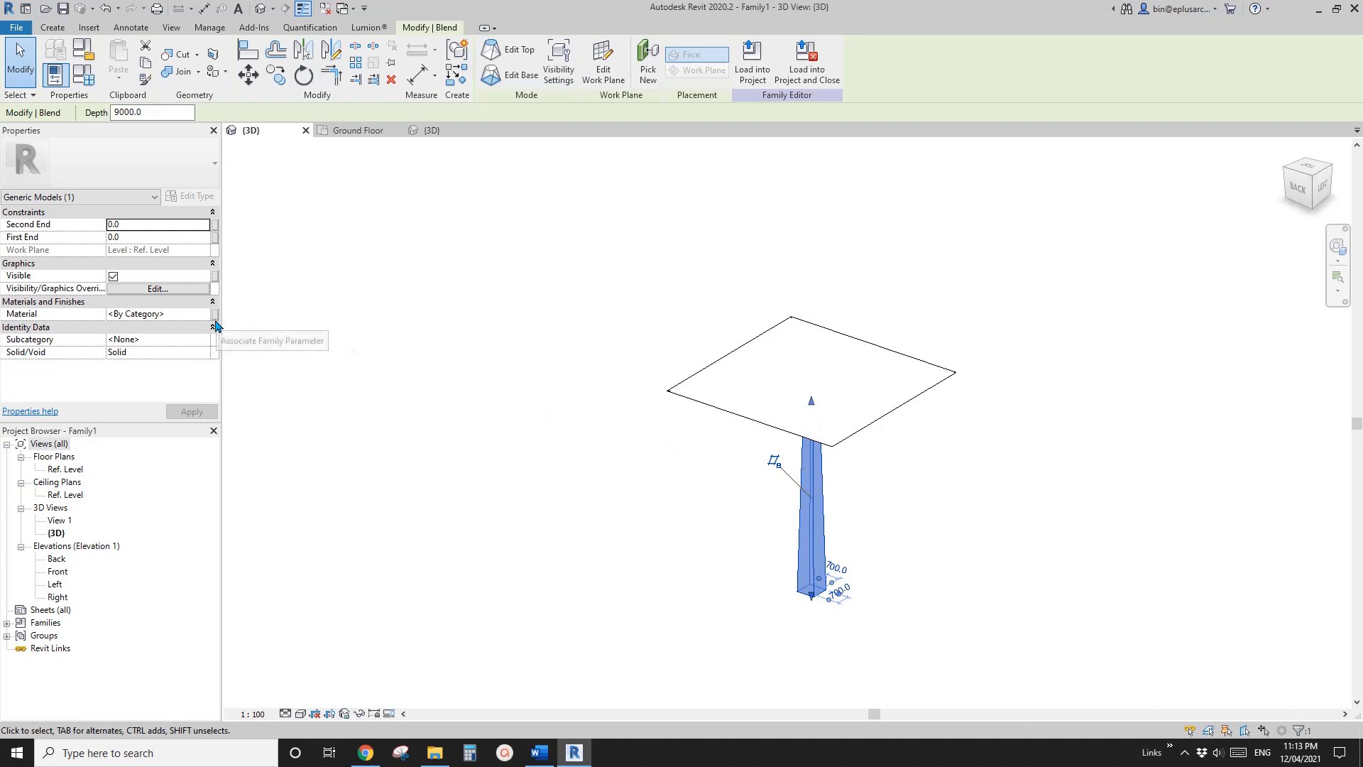
{"action": "left_click", "coordinate": [694, 372]}
{"action": "middle_click_drag", "start_coordinate": [694, 371], "coordinate": [688, 341], "text": "shift"}
{"action": "scroll", "coordinate": [700, 406], "scroll_direction": "up", "scroll_amount": 2}
{"action": "middle_click_drag", "start_coordinate": [759, 430], "coordinate": [685, 377], "text": "shift"}
{"action": "left_click", "coordinate": [667, 362]}
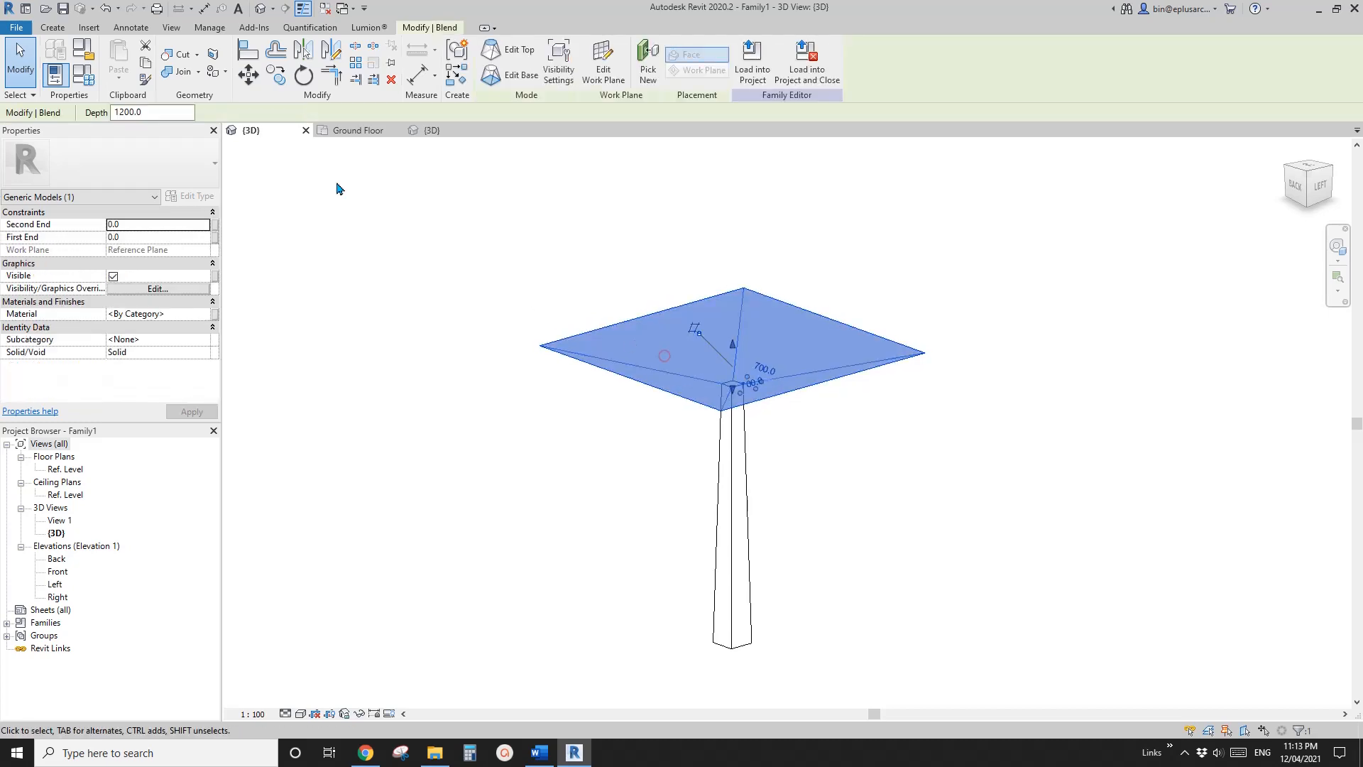
{"action": "left_click", "coordinate": [57, 28]}
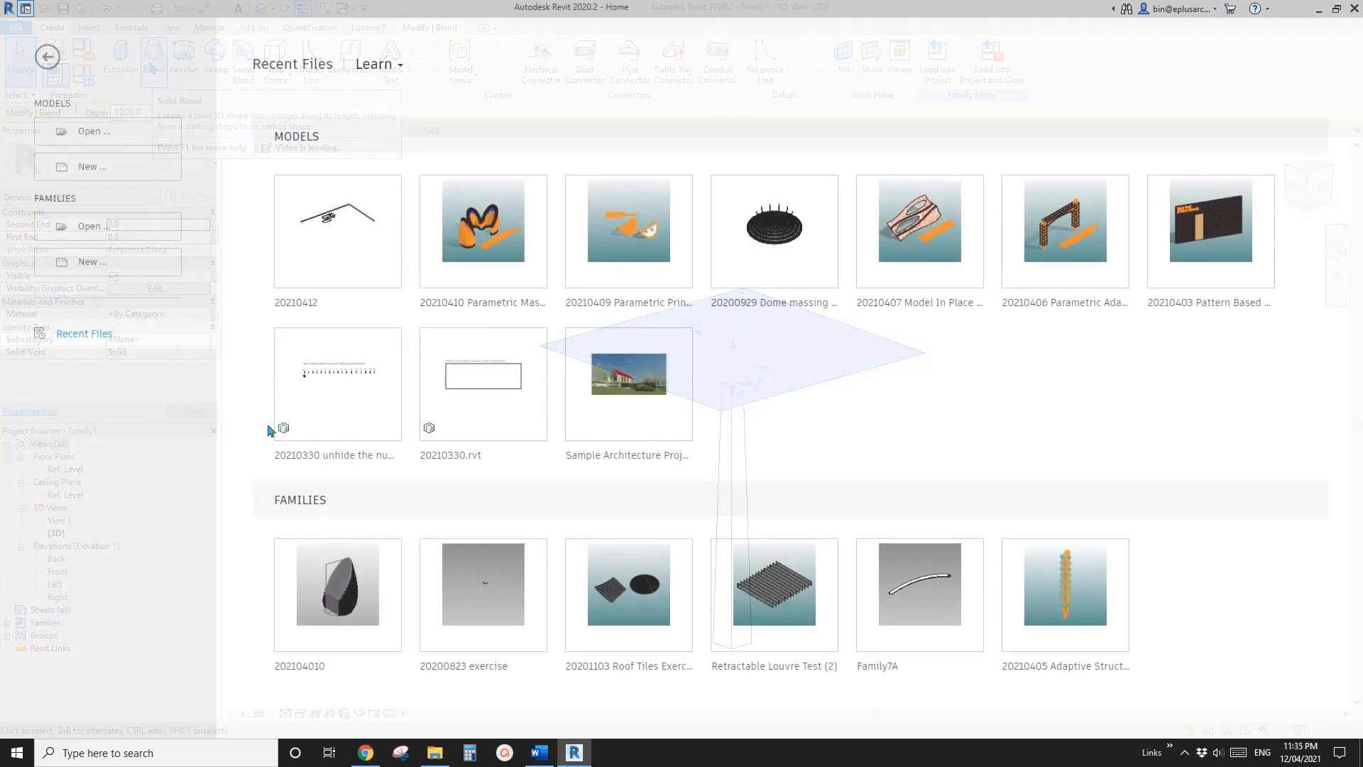
Create a new family from the template Metric Generic Model.rft
{"action": "left_click", "coordinate": [111, 270]}
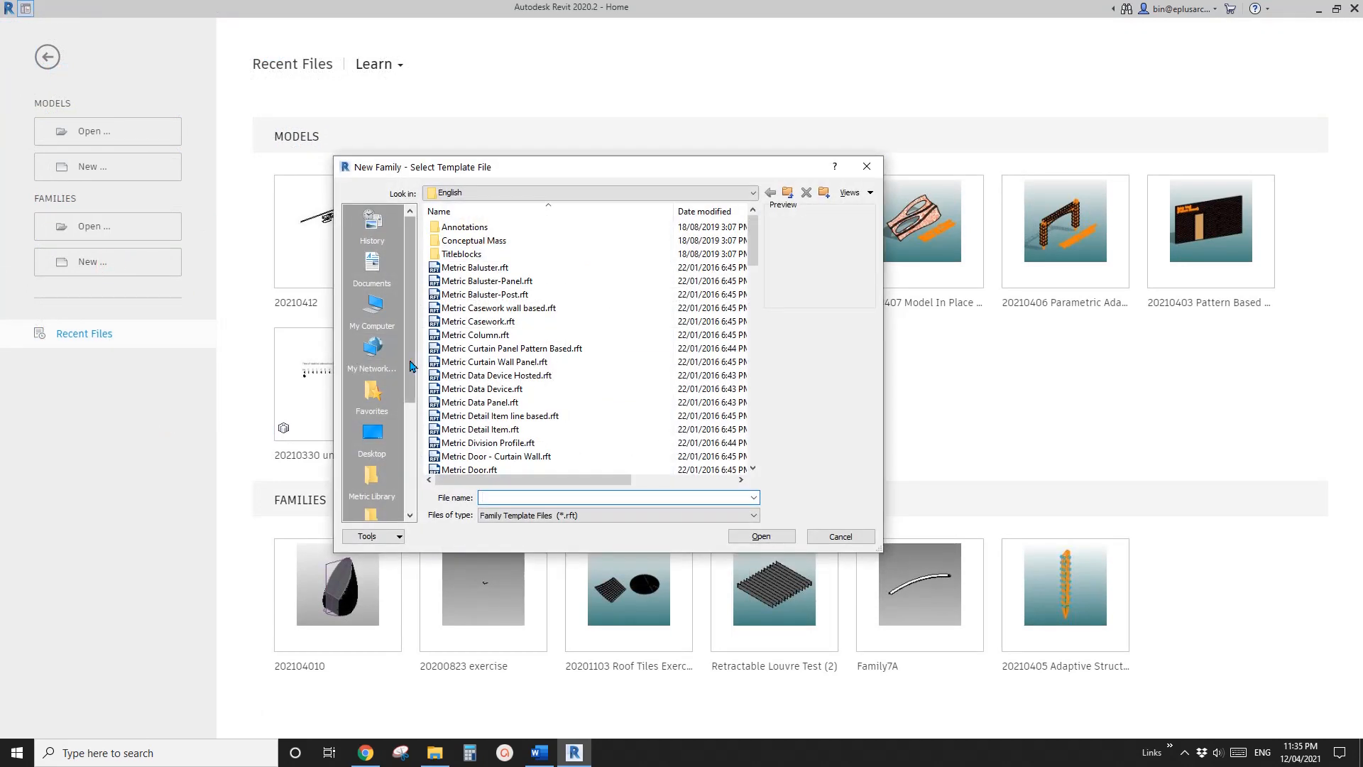
{"action": "left_click_drag", "start_coordinate": [625, 167], "coordinate": [628, 142]}
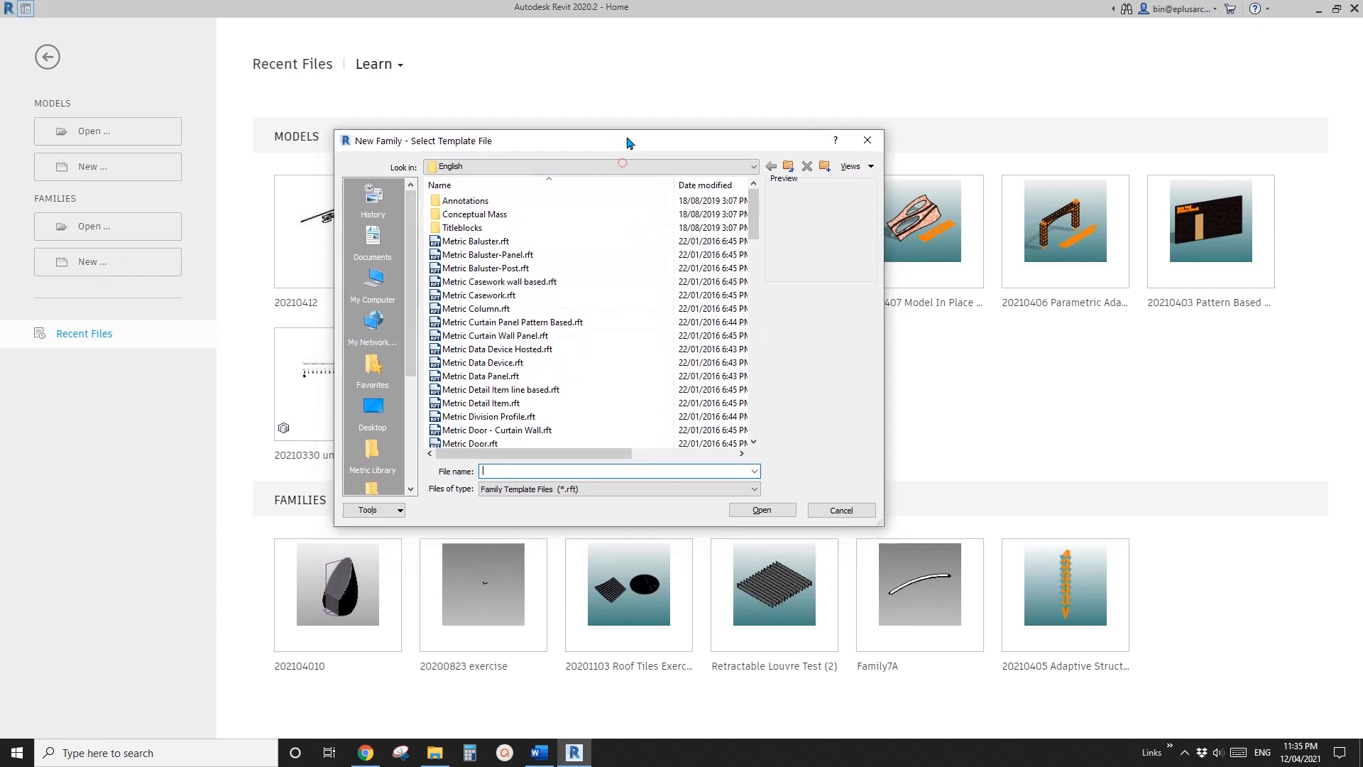
{"action": "scroll", "coordinate": [755, 292], "scroll_direction": "down", "scroll_amount": 8}
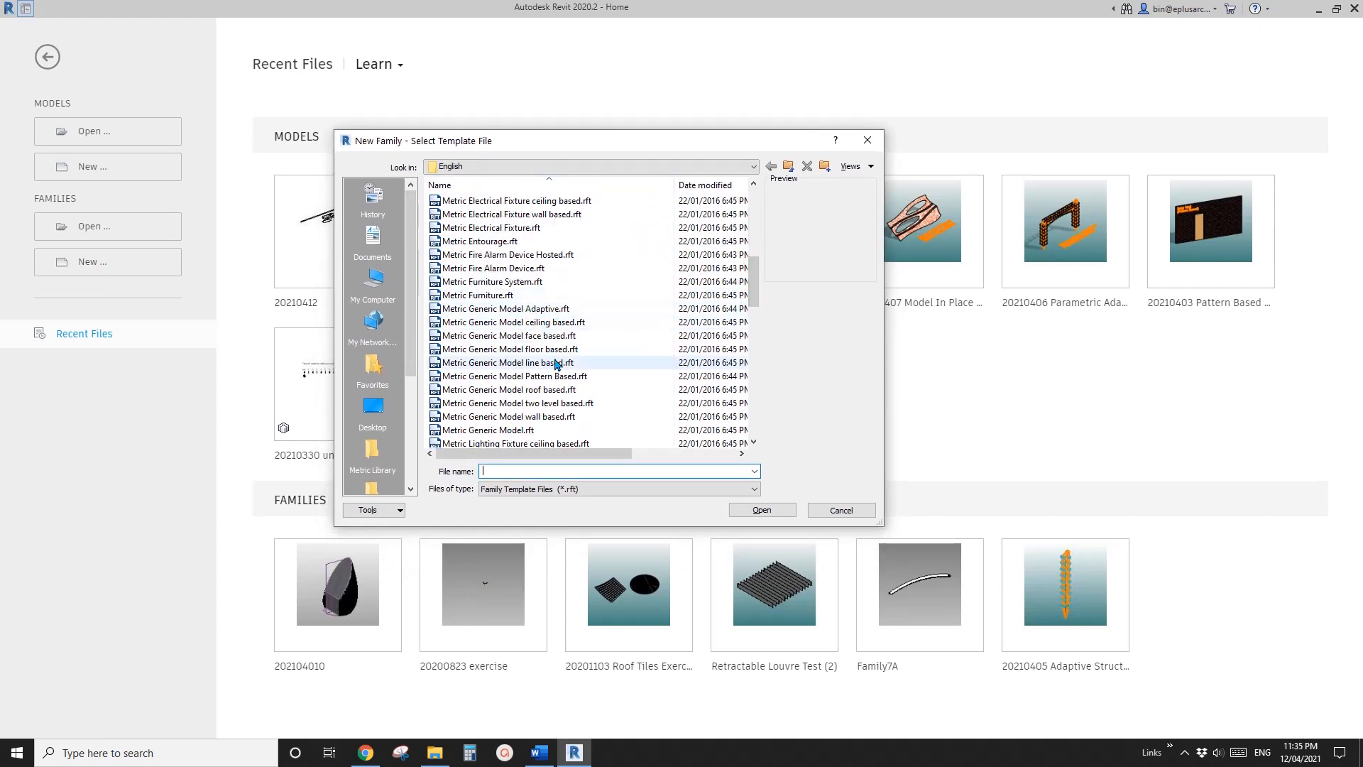
{"action": "left_click", "coordinate": [512, 389]}
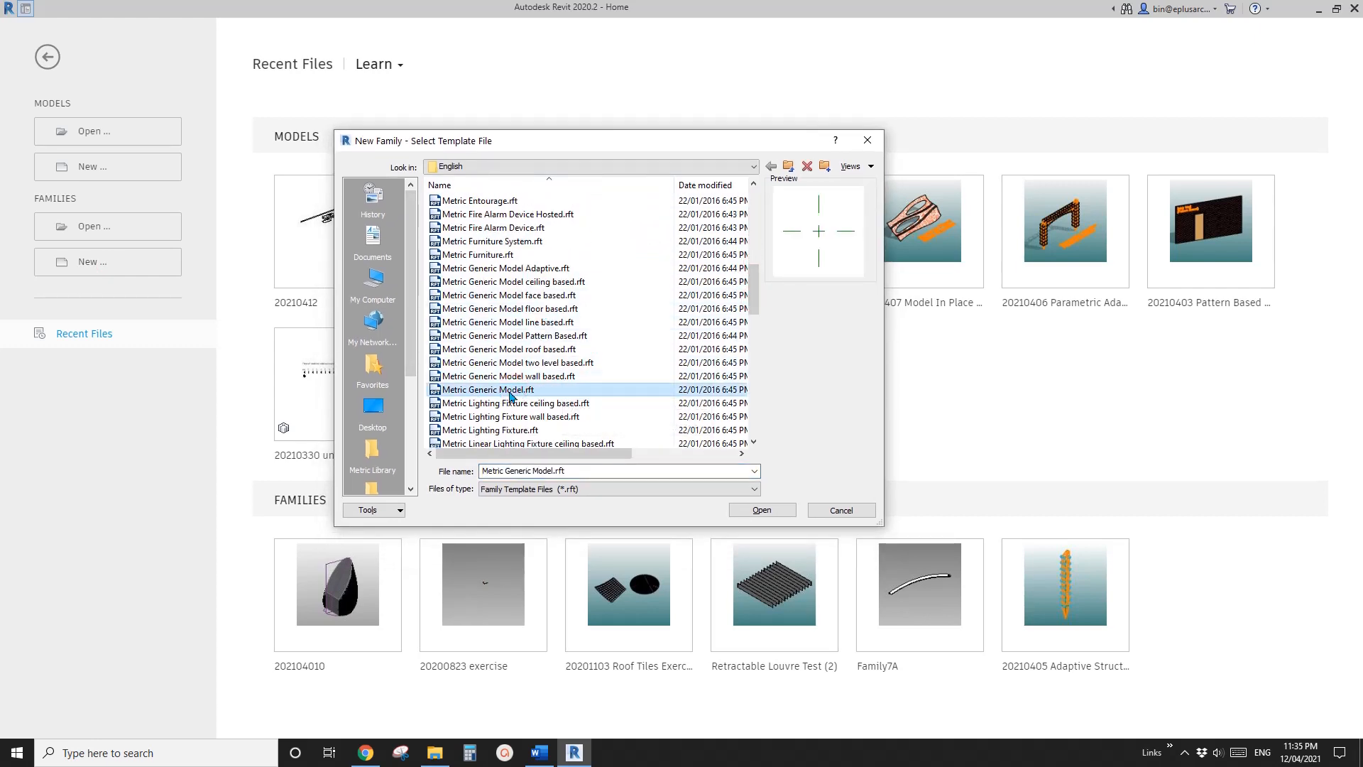
{"action": "left_click", "coordinate": [761, 510]}
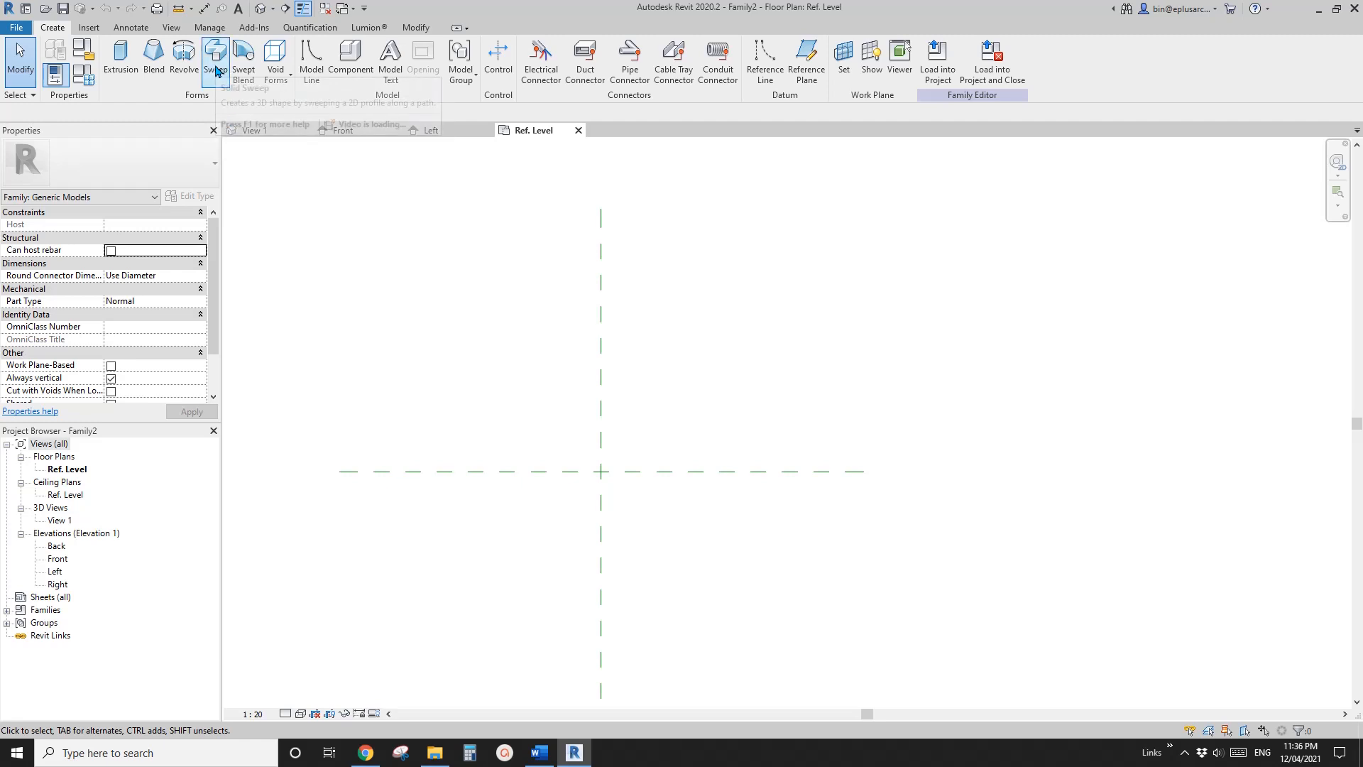
Draw a reference line circle of radius 980 centred on the reference plane intersection and make its radius dimension permanent
{"action": "middle_click_drag", "start_coordinate": [520, 398], "coordinate": [499, 374]}
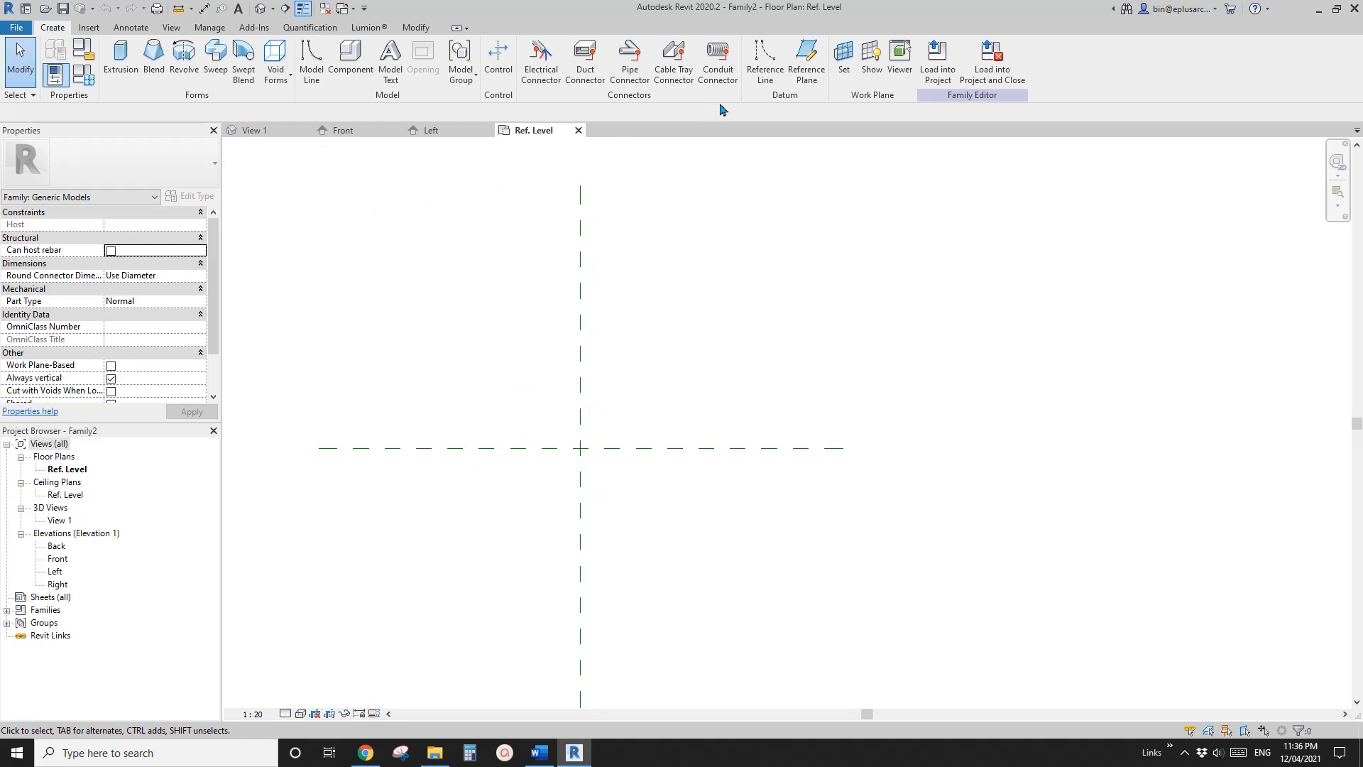
{"action": "left_click", "coordinate": [766, 69]}
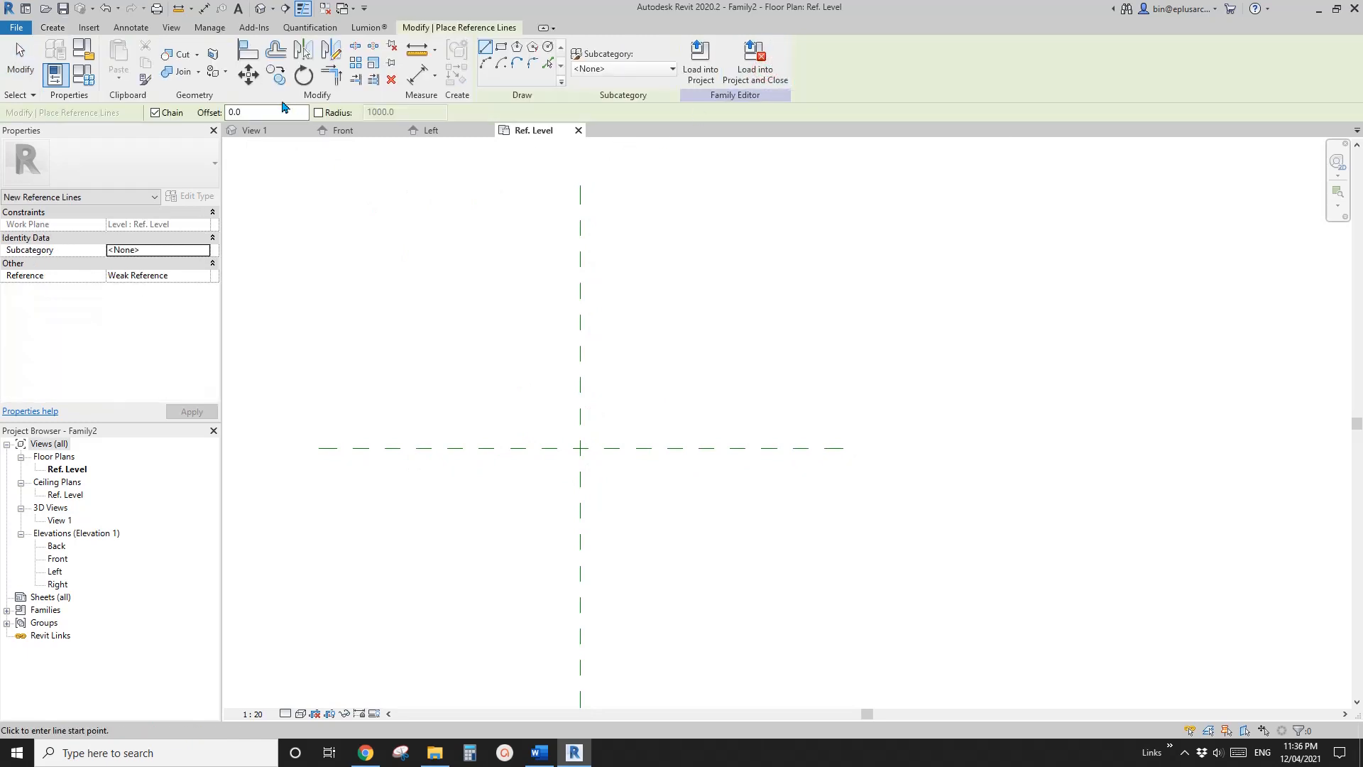
{"action": "left_click", "coordinate": [548, 47]}
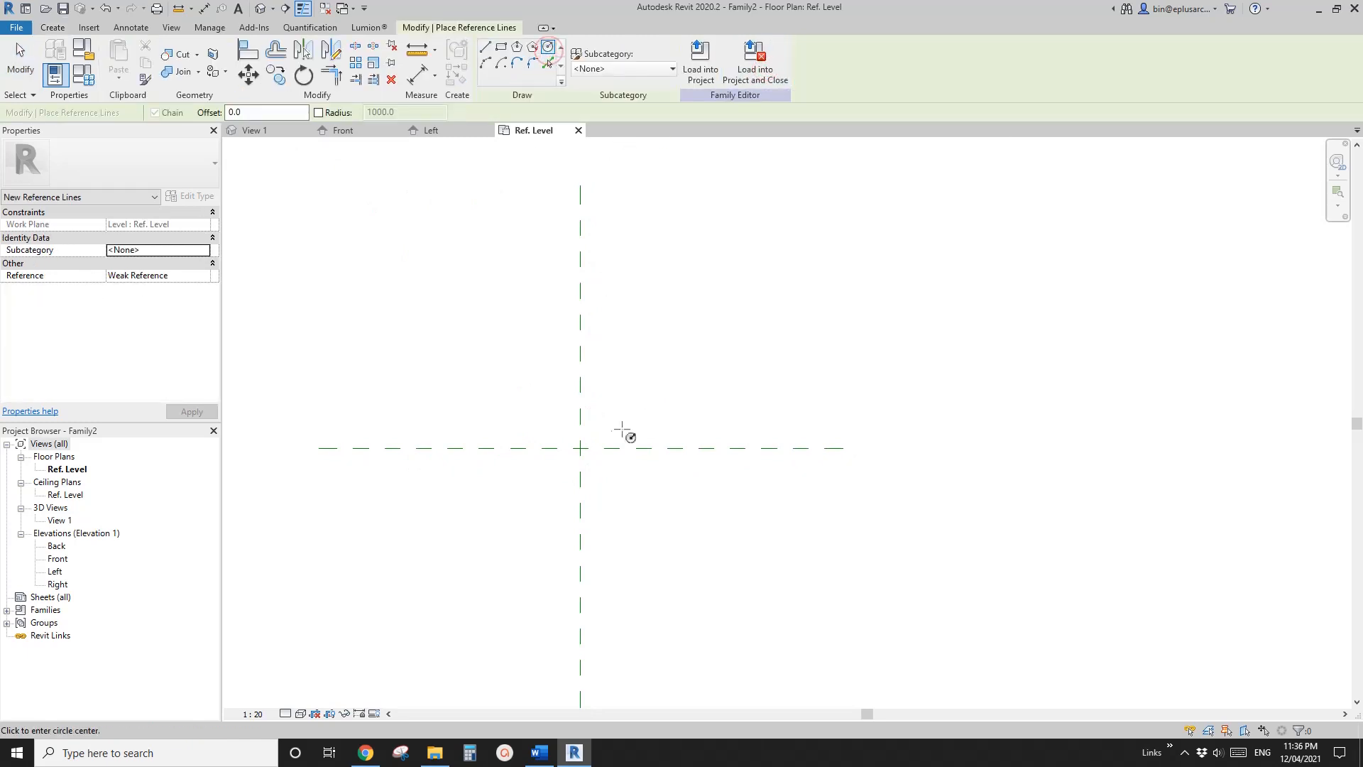
{"action": "left_click", "coordinate": [580, 447]}
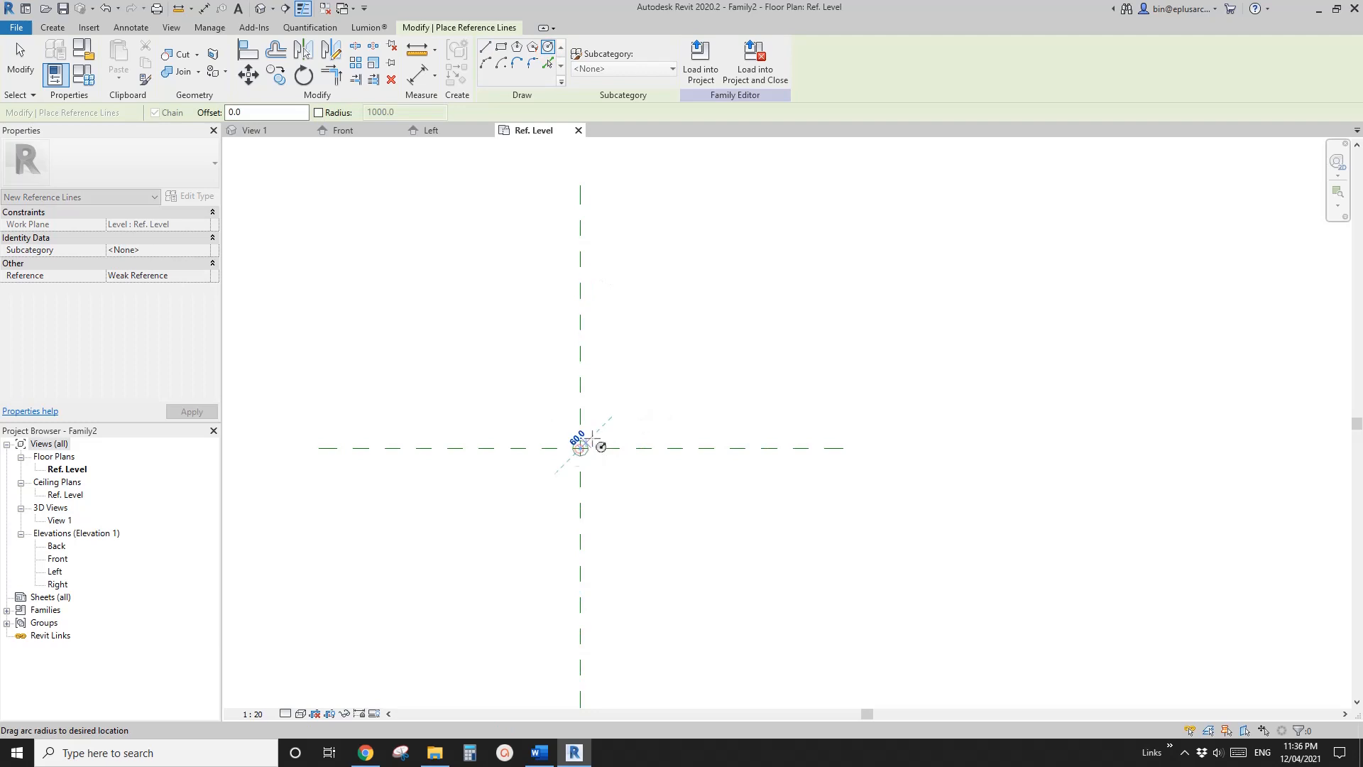
{"action": "left_click", "coordinate": [684, 371]}
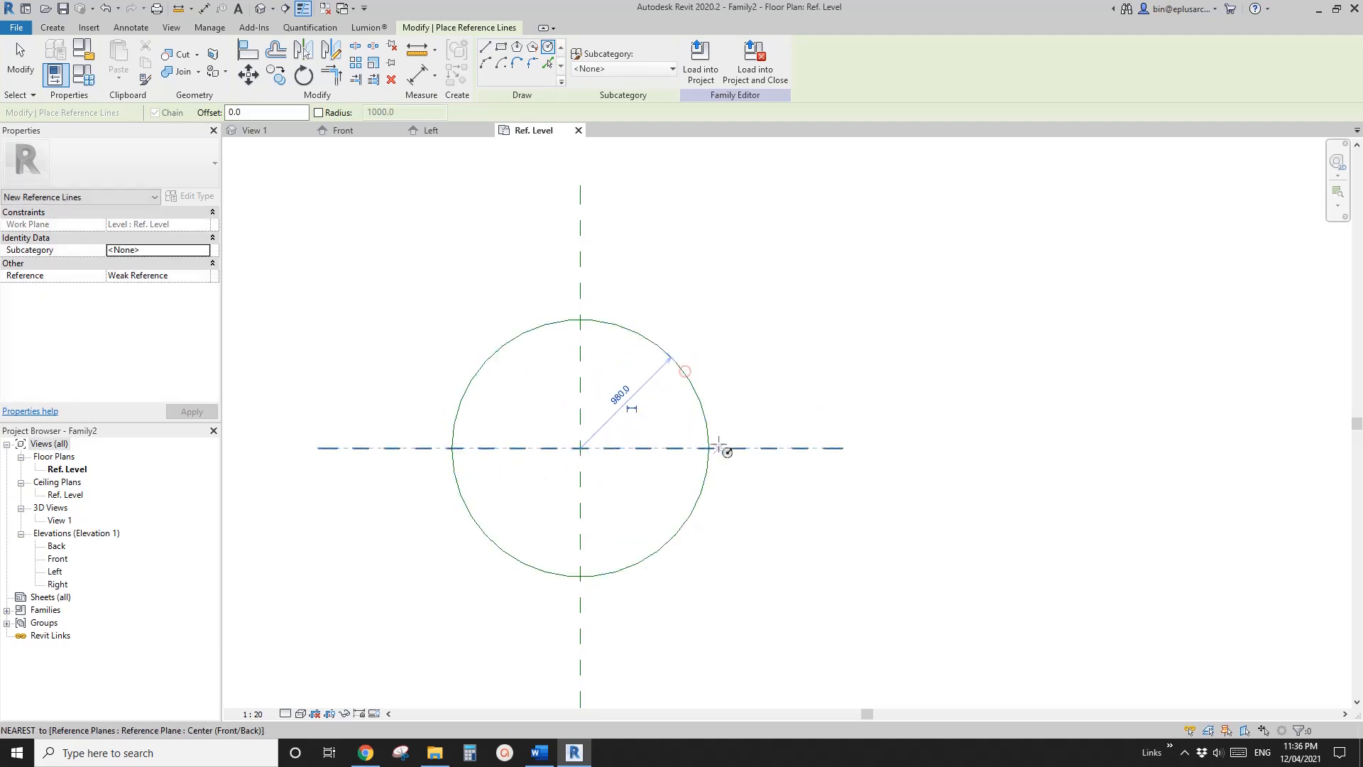
{"action": "left_click", "coordinate": [632, 409]}
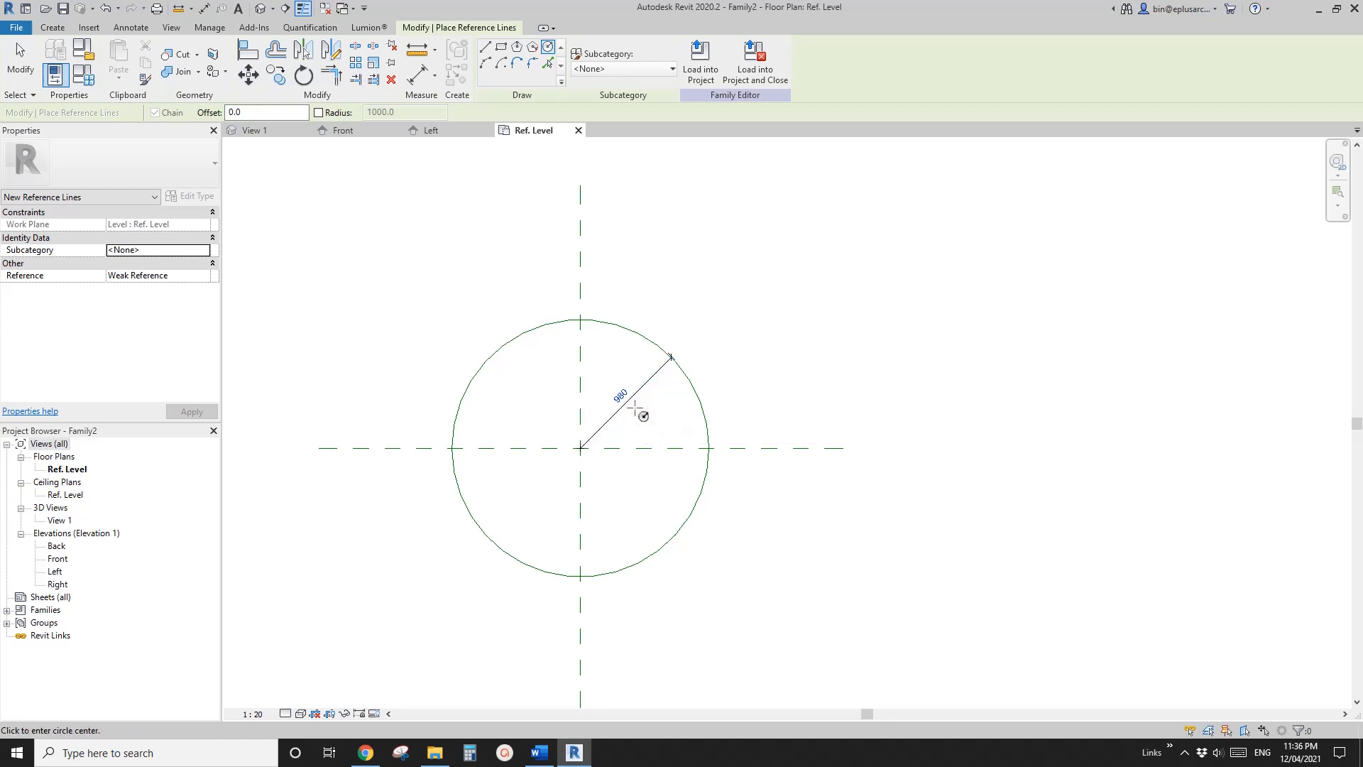
Label the circle's radius dimension with a new instance parameter named W1, checking the canopy reference photo in Word
{"action": "key", "text": "Escape"}
{"action": "left_click", "coordinate": [619, 396]}
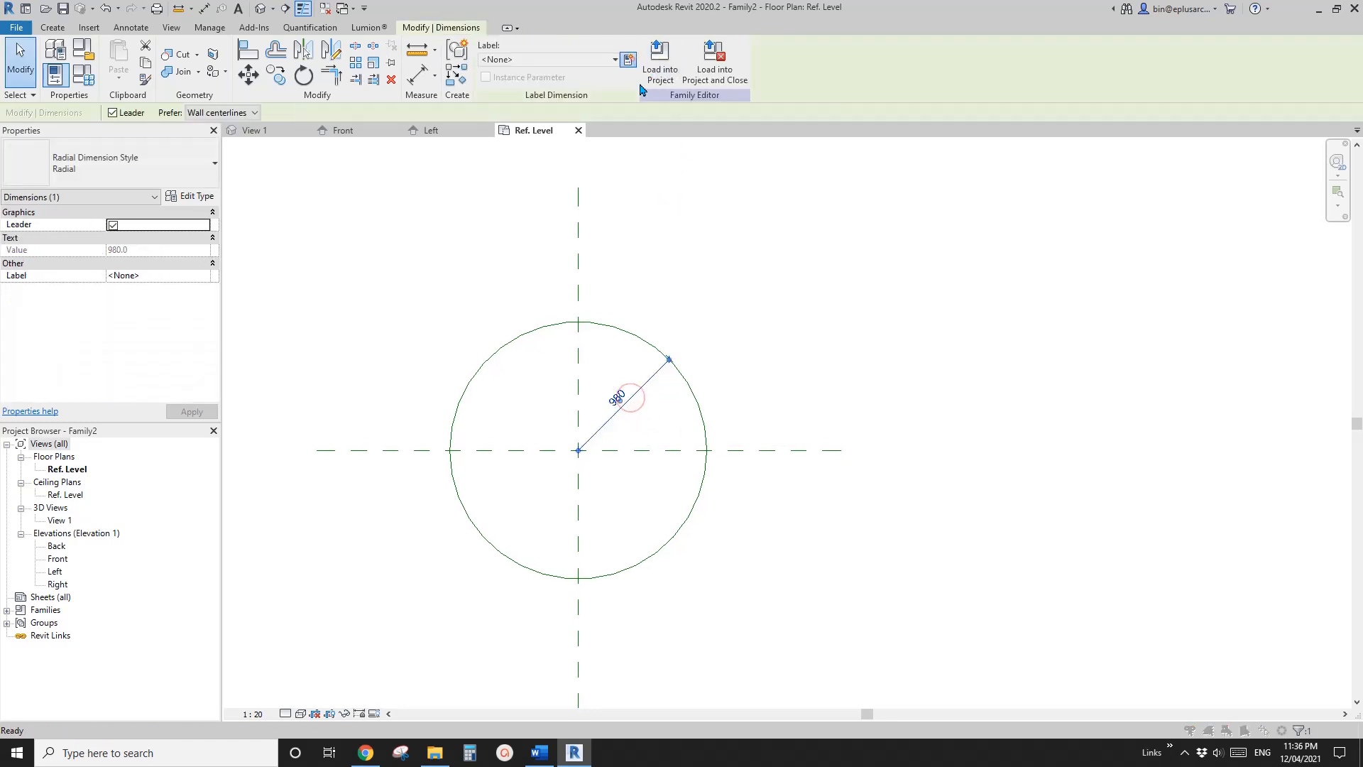
{"action": "left_click", "coordinate": [629, 59]}
{"action": "type", "text": "r"}
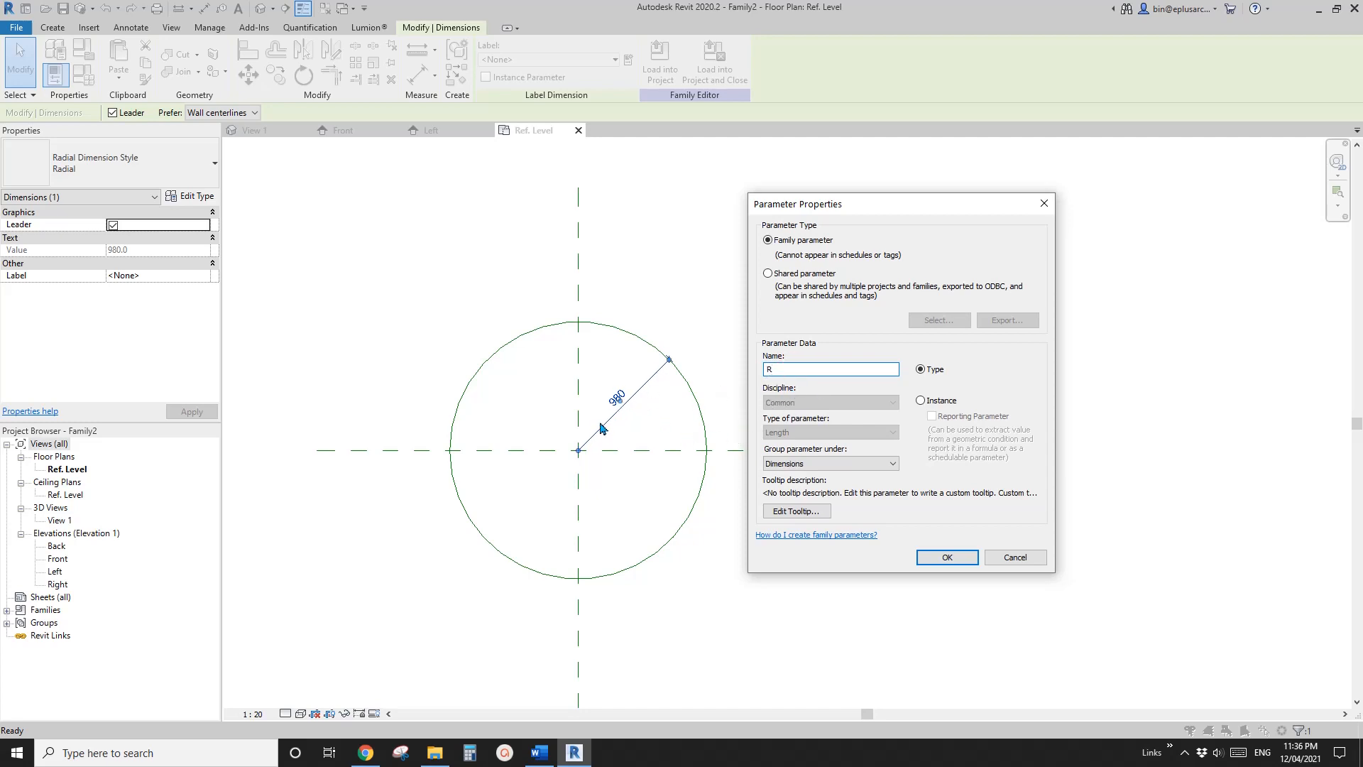
{"action": "left_click", "coordinate": [539, 751]}
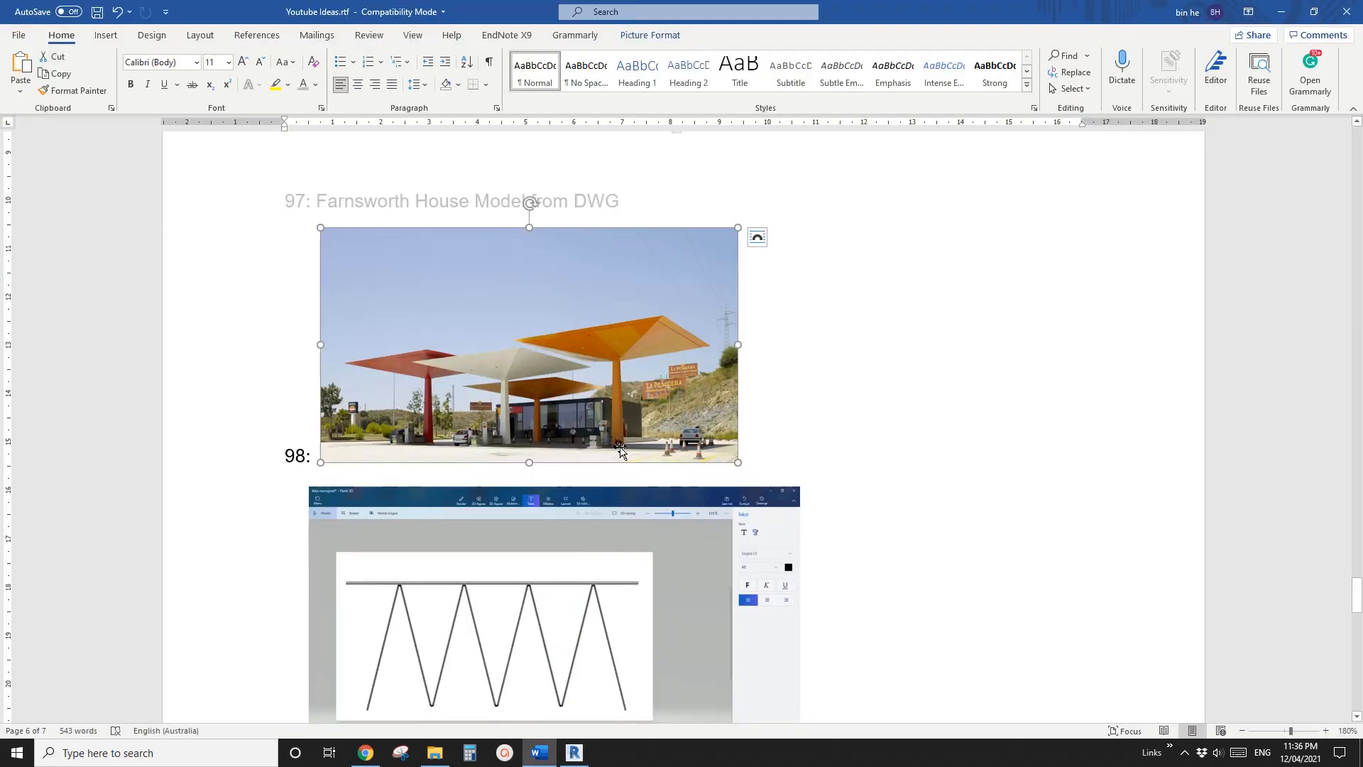
{"action": "left_click", "coordinate": [575, 751]}
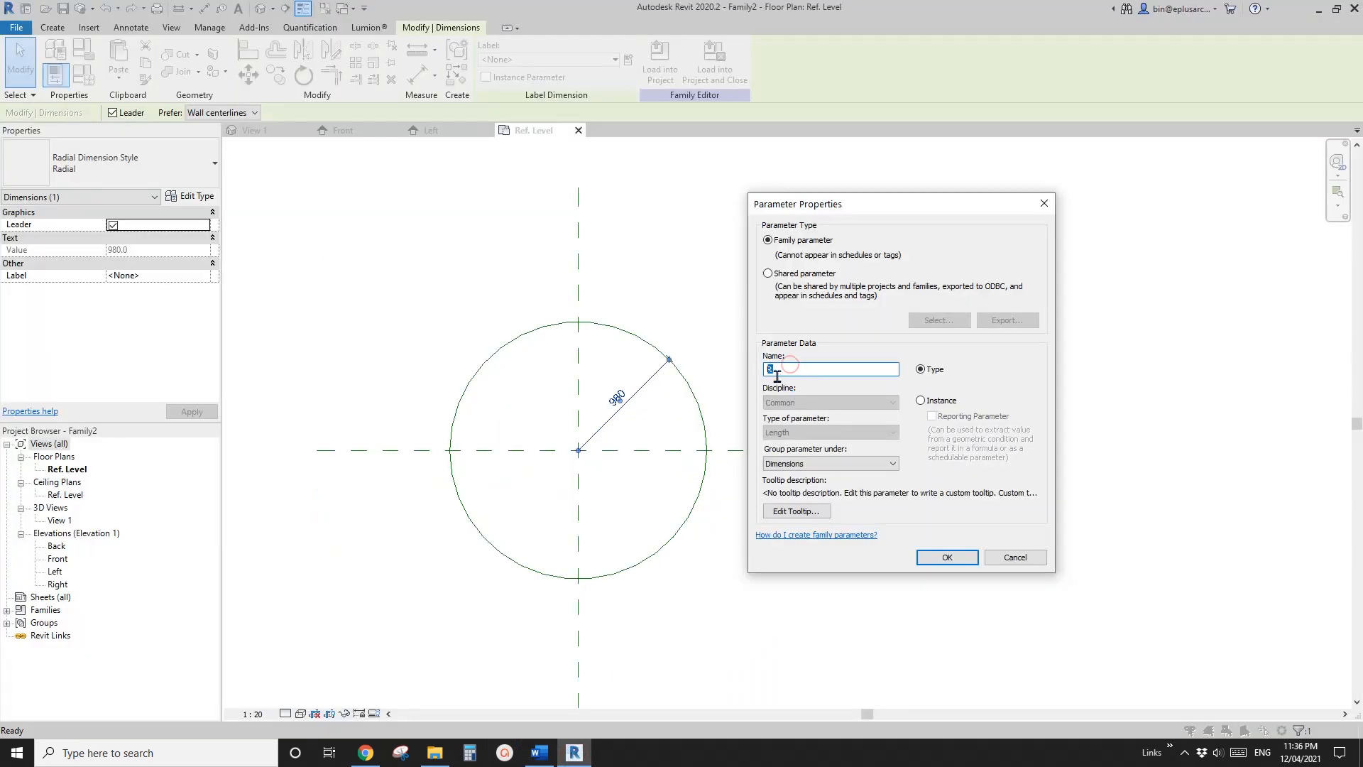
{"action": "left_click", "coordinate": [920, 401]}
{"action": "left_click", "coordinate": [947, 556]}
{"action": "left_click", "coordinate": [721, 517]}
Select the W1 reference circle and examine its position on the Ref. Level in the Left elevation
{"action": "scroll", "coordinate": [649, 445], "scroll_direction": "down", "scroll_amount": 1}
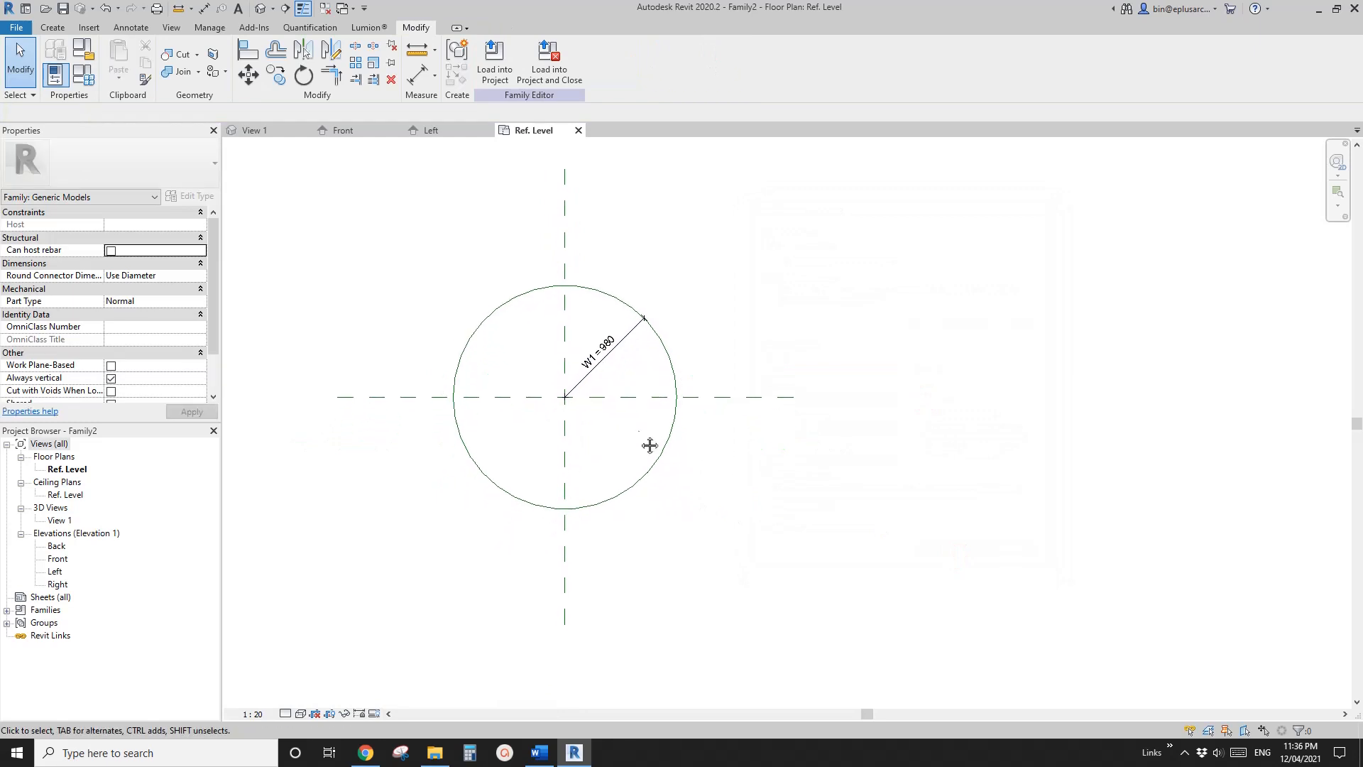
{"action": "mouse_move", "coordinate": [650, 446]}
{"action": "middle_mouse_down"}
{"action": "mouse_move", "coordinate": [630, 462]}
{"action": "mouse_move", "coordinate": [638, 428]}
{"action": "middle_mouse_up"}
{"action": "scroll", "coordinate": [629, 436], "scroll_direction": "down", "scroll_amount": 1}
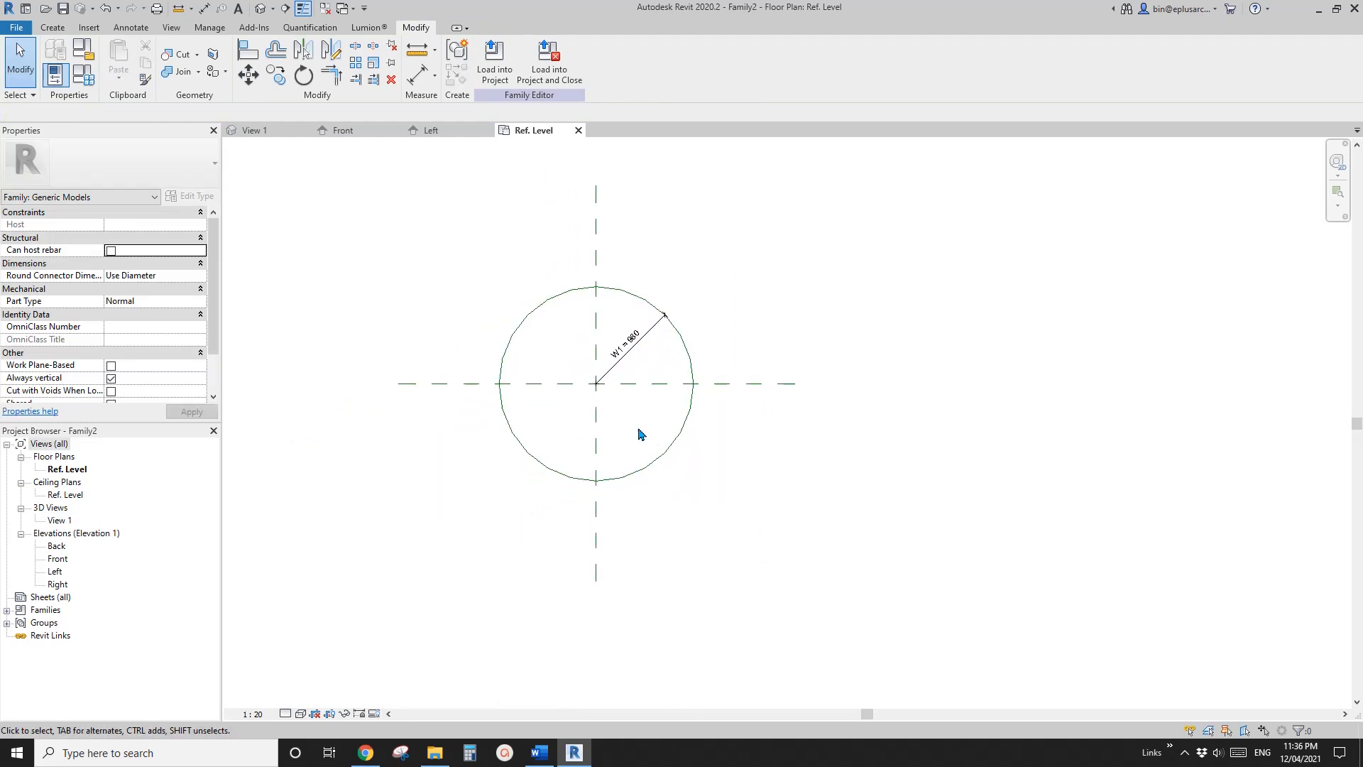
{"action": "left_click", "coordinate": [542, 301]}
{"action": "middle_click_drag", "start_coordinate": [439, 314], "coordinate": [447, 326]}
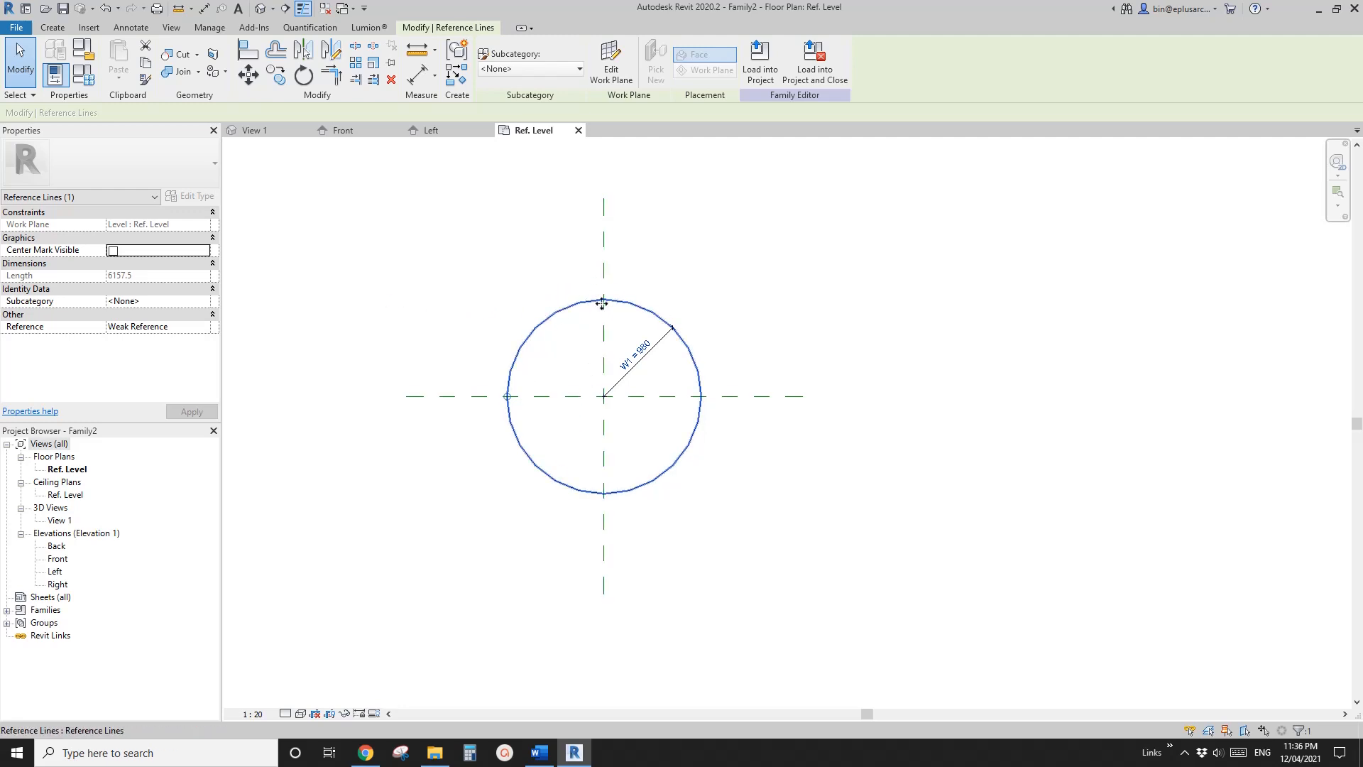
{"action": "middle_click_drag", "start_coordinate": [508, 356], "coordinate": [526, 394]}
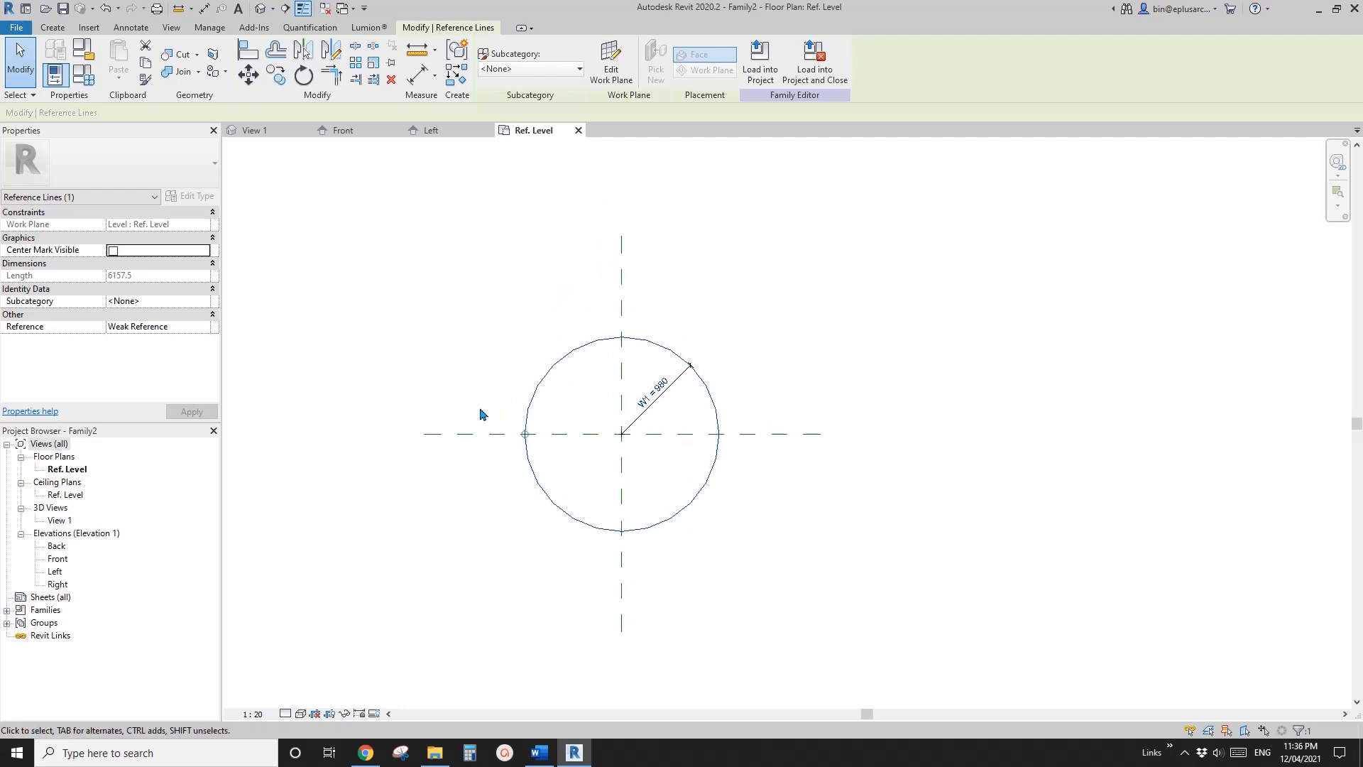
{"action": "double_click", "coordinate": [55, 573]}
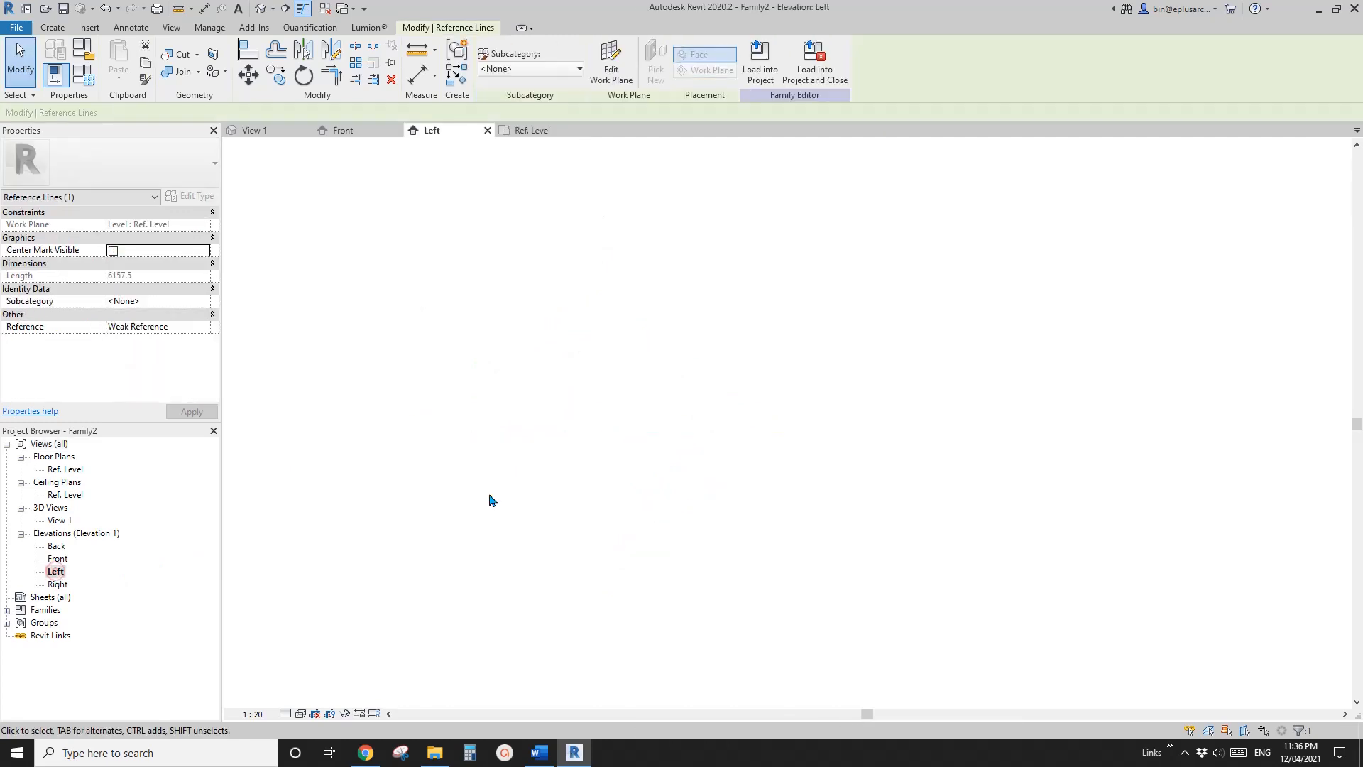
{"action": "scroll", "coordinate": [616, 542], "scroll_direction": "up", "scroll_amount": 2}
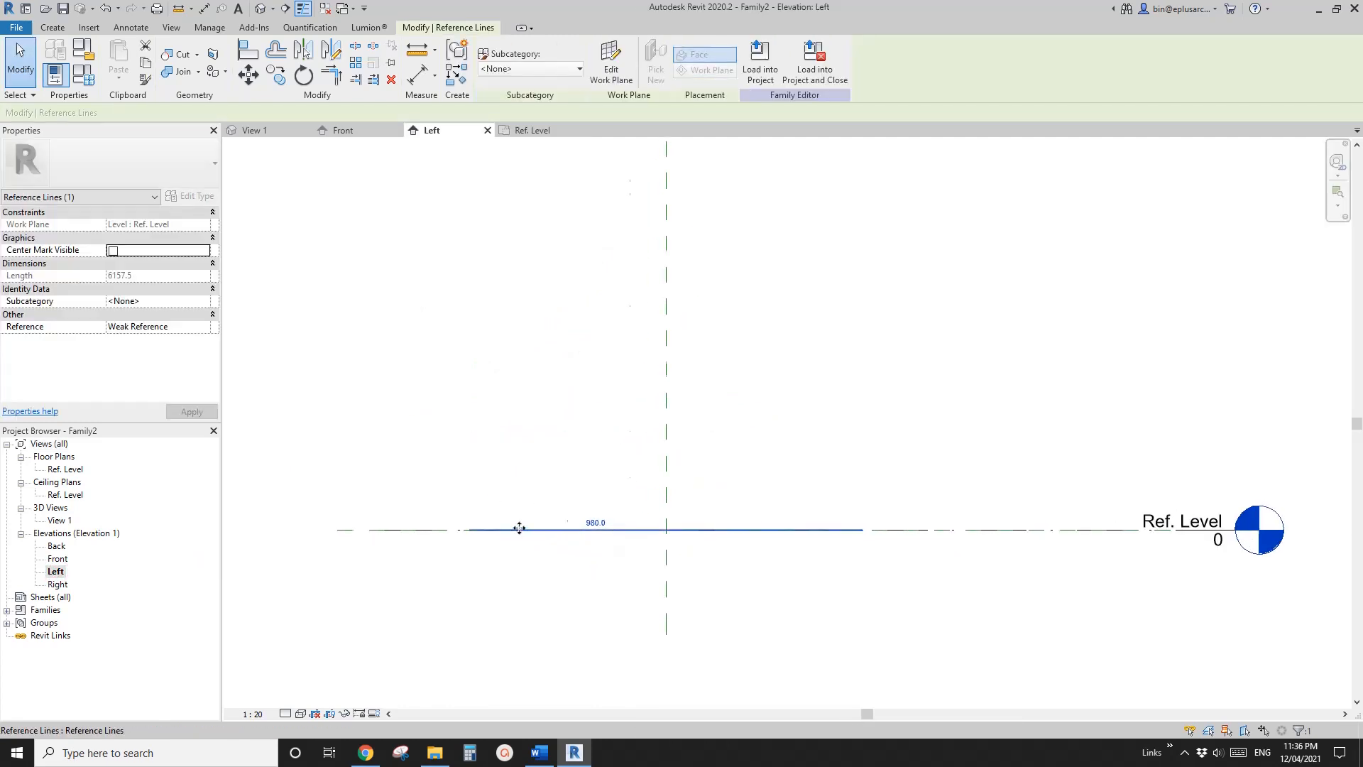
{"action": "scroll", "coordinate": [522, 524], "scroll_direction": "down", "scroll_amount": 2}
{"action": "scroll", "coordinate": [529, 536], "scroll_direction": "down", "scroll_amount": 1}
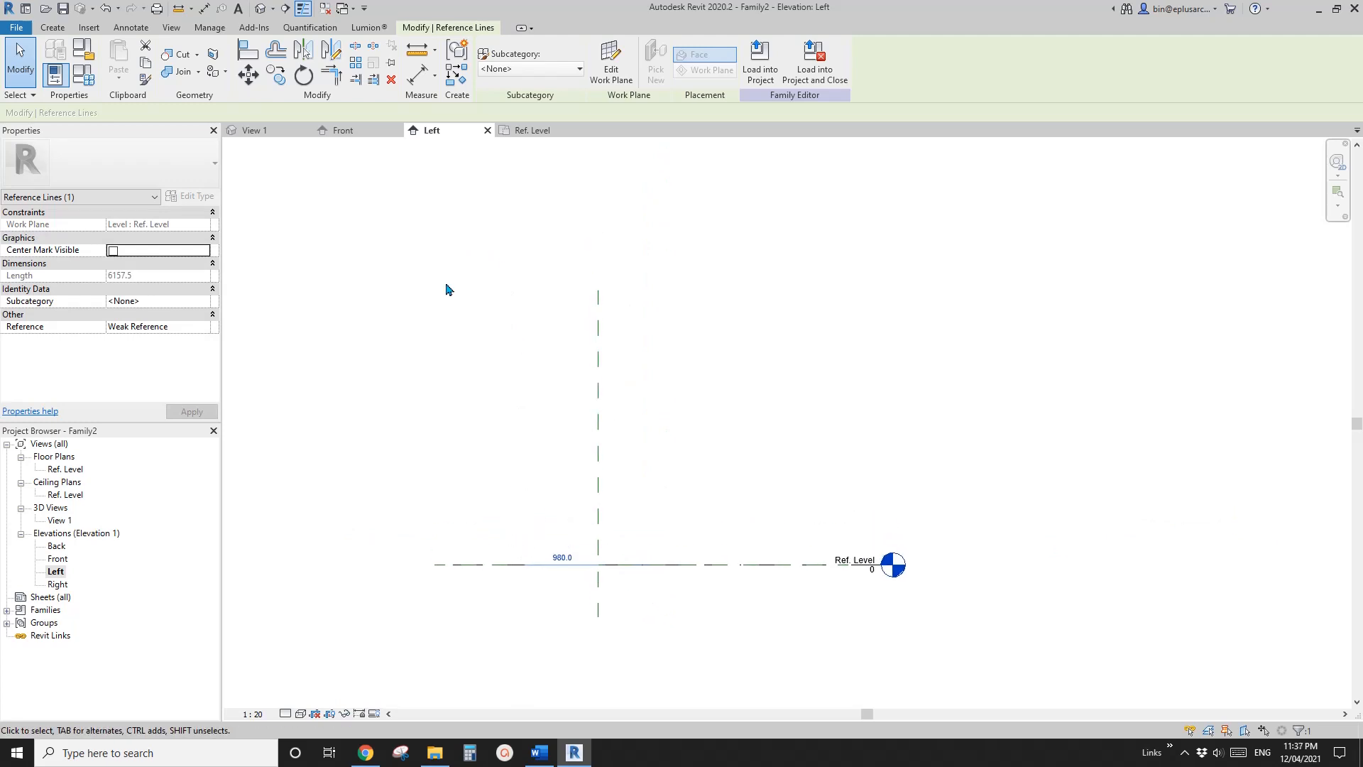
{"action": "left_click", "coordinate": [527, 368]}
{"action": "mouse_move", "coordinate": [542, 390]}
{"action": "middle_mouse_down"}
{"action": "mouse_move", "coordinate": [533, 367]}
{"action": "mouse_move", "coordinate": [549, 383]}
{"action": "middle_mouse_up"}
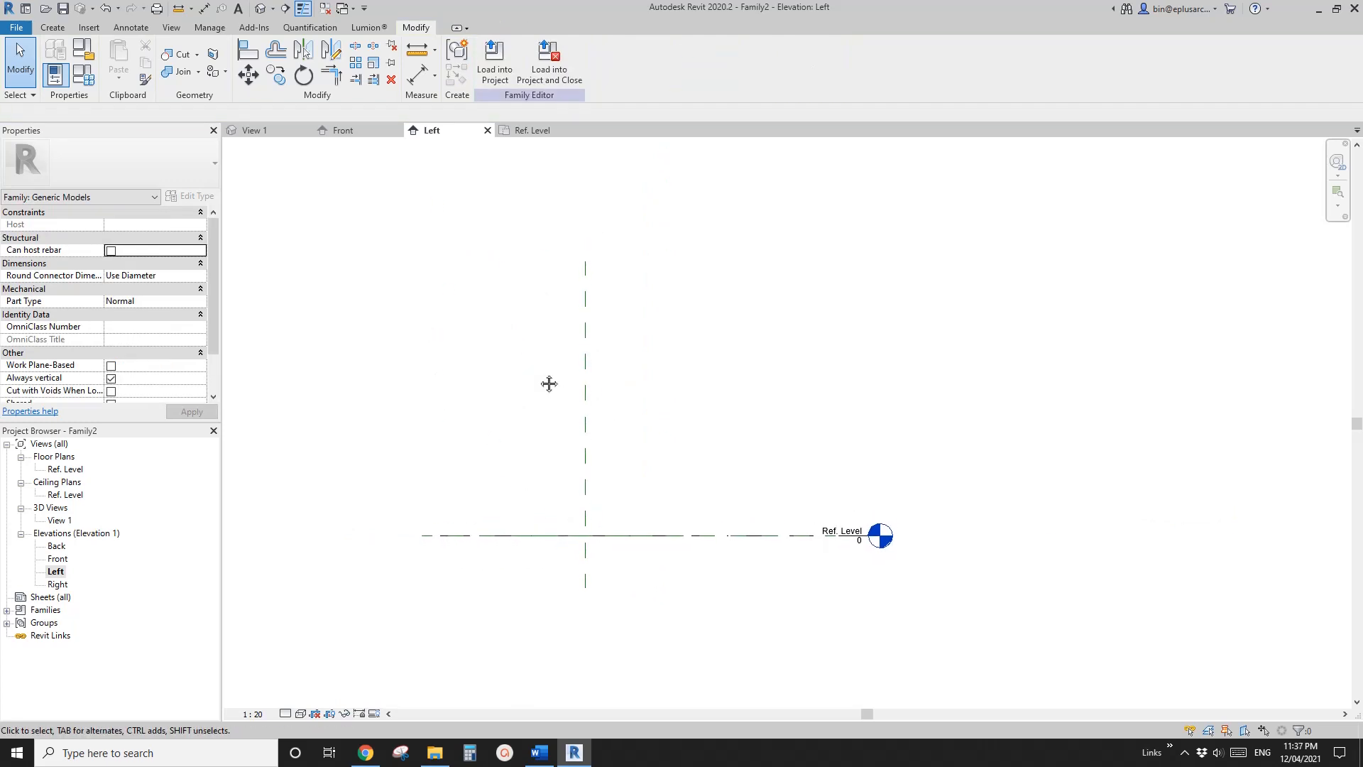
Draw a vertical reference plane crossing the Ref. Level about 449 to the left of the Center (Front/Back) plane
{"action": "key", "text": "r"}
{"action": "key", "text": "p"}
{"action": "scroll", "coordinate": [530, 560], "scroll_direction": "down", "scroll_amount": 1}
{"action": "left_click", "coordinate": [531, 558]}
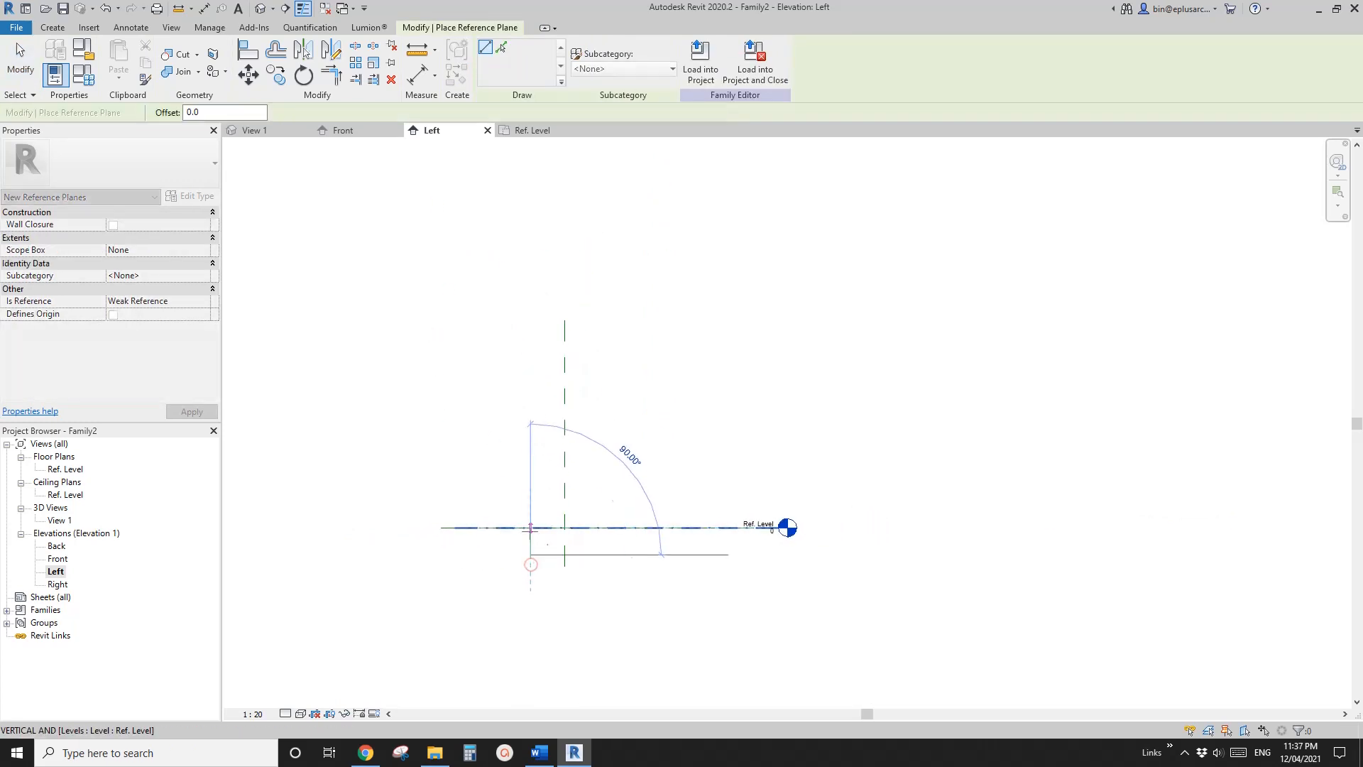
{"action": "left_click", "coordinate": [533, 291]}
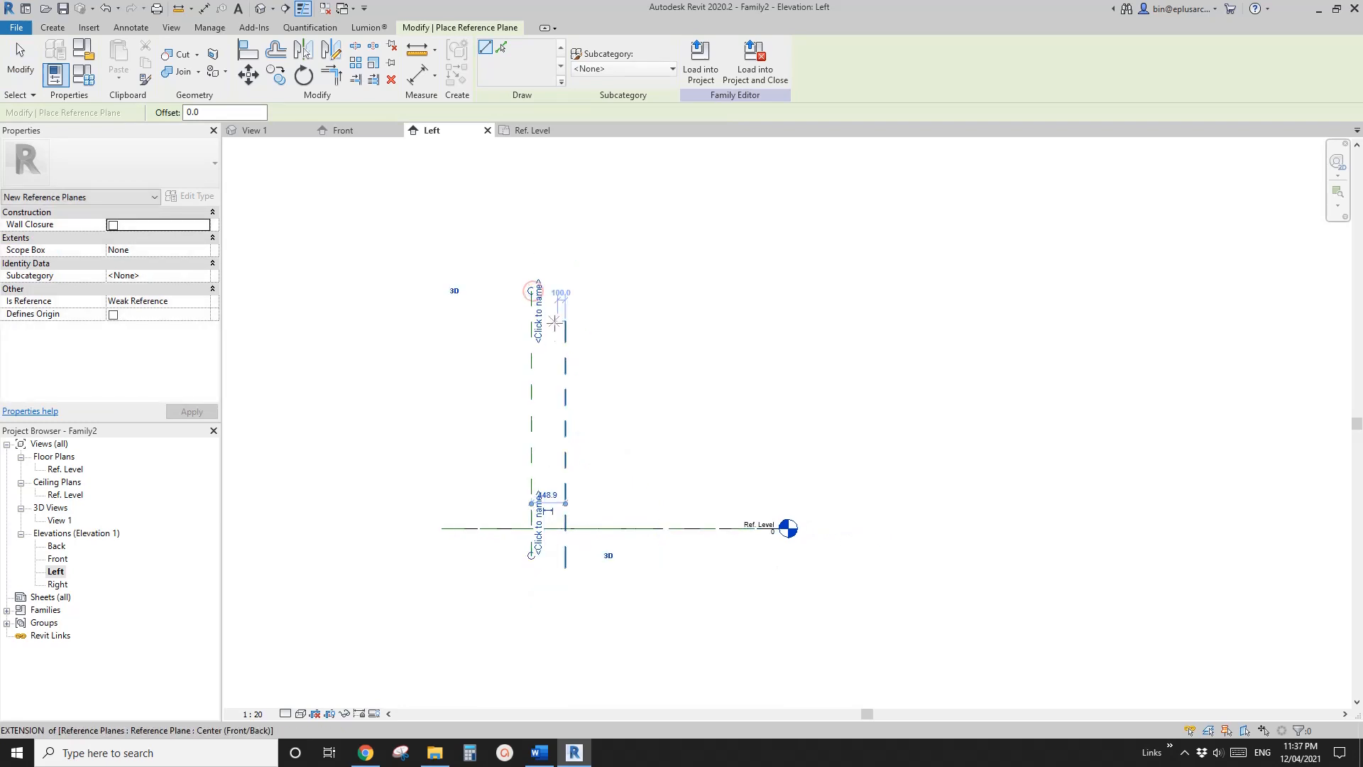
{"action": "middle_click_drag", "start_coordinate": [534, 497], "coordinate": [548, 455]}
{"action": "scroll", "coordinate": [533, 450], "scroll_direction": "up", "scroll_amount": 2}
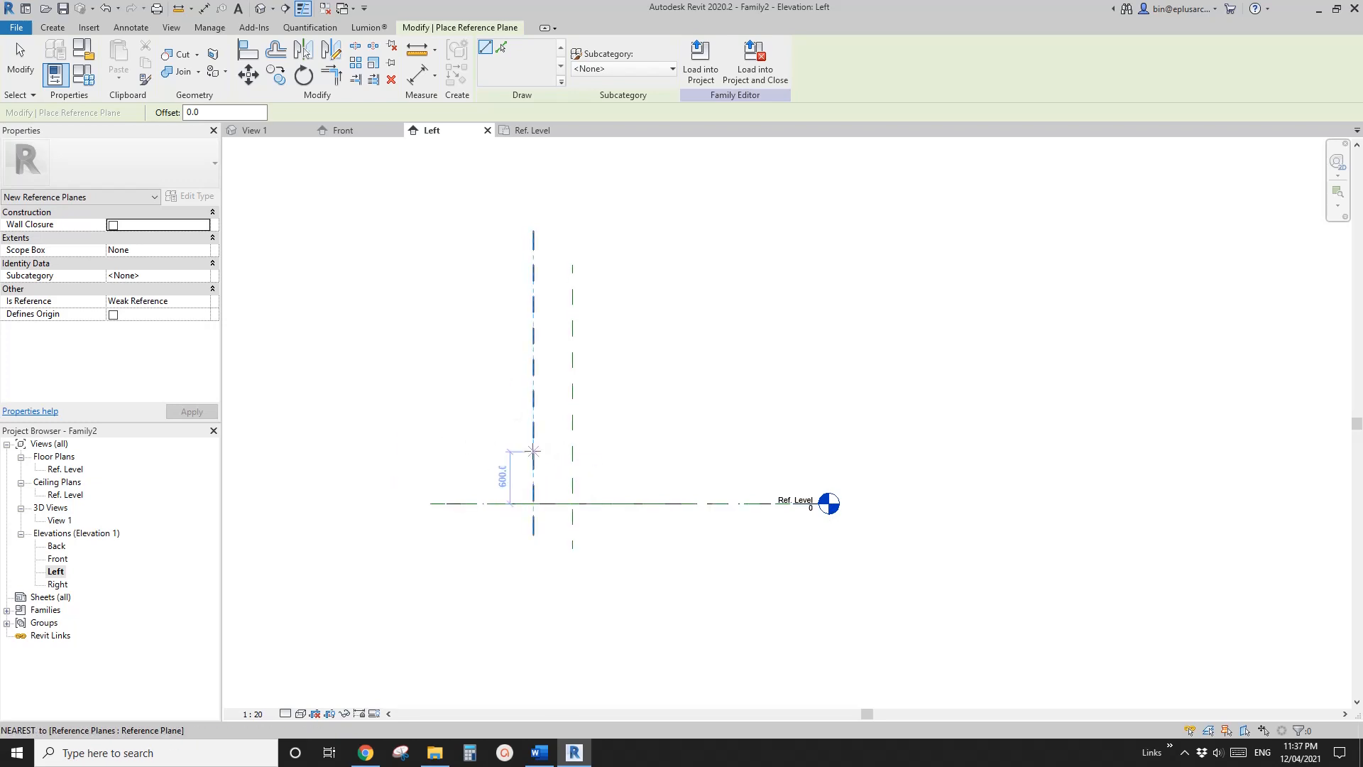
Draw two more vertical reference planes further left, each crossing the Ref. Level and extending above the previous one
{"action": "middle_click_drag", "start_coordinate": [563, 451], "coordinate": [580, 520]}
{"action": "left_click", "coordinate": [550, 584]}
{"action": "middle_click_drag", "start_coordinate": [562, 388], "coordinate": [562, 470]}
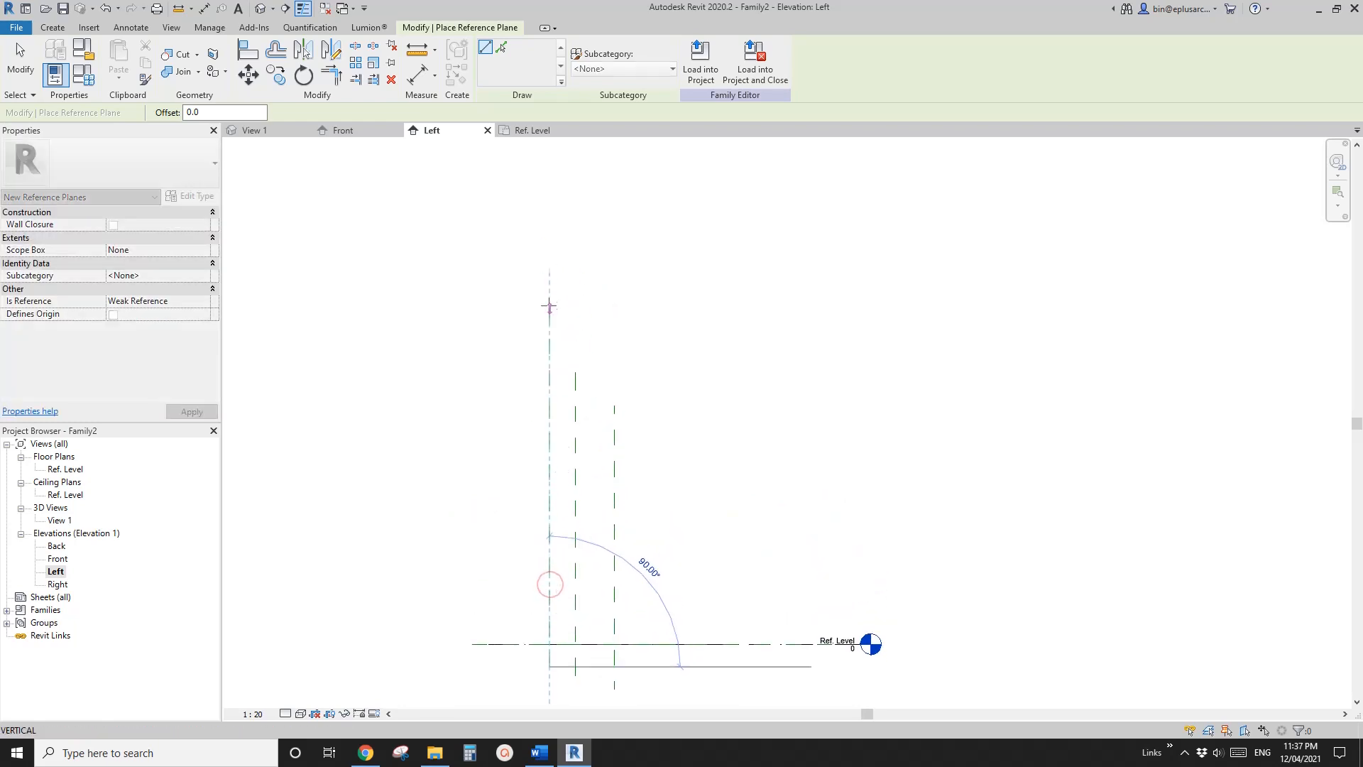
{"action": "left_click", "coordinate": [549, 281]}
{"action": "scroll", "coordinate": [544, 364], "scroll_direction": "down", "scroll_amount": 2}
{"action": "left_click", "coordinate": [524, 575]}
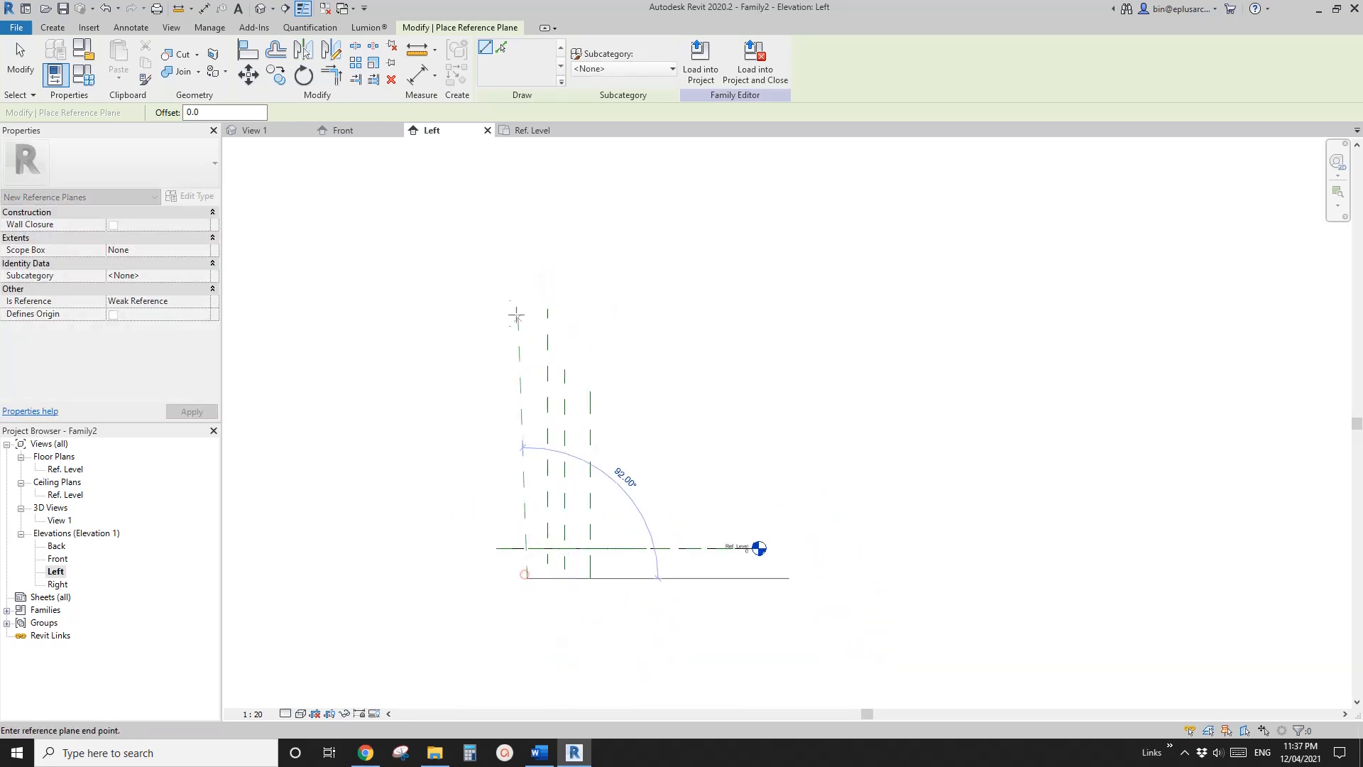
{"action": "left_click", "coordinate": [524, 269]}
Draw two horizontal reference planes across the vertical ones, about 1820 above the Ref. Level and about 922 higher
{"action": "left_click", "coordinate": [652, 444]}
{"action": "left_click", "coordinate": [502, 447]}
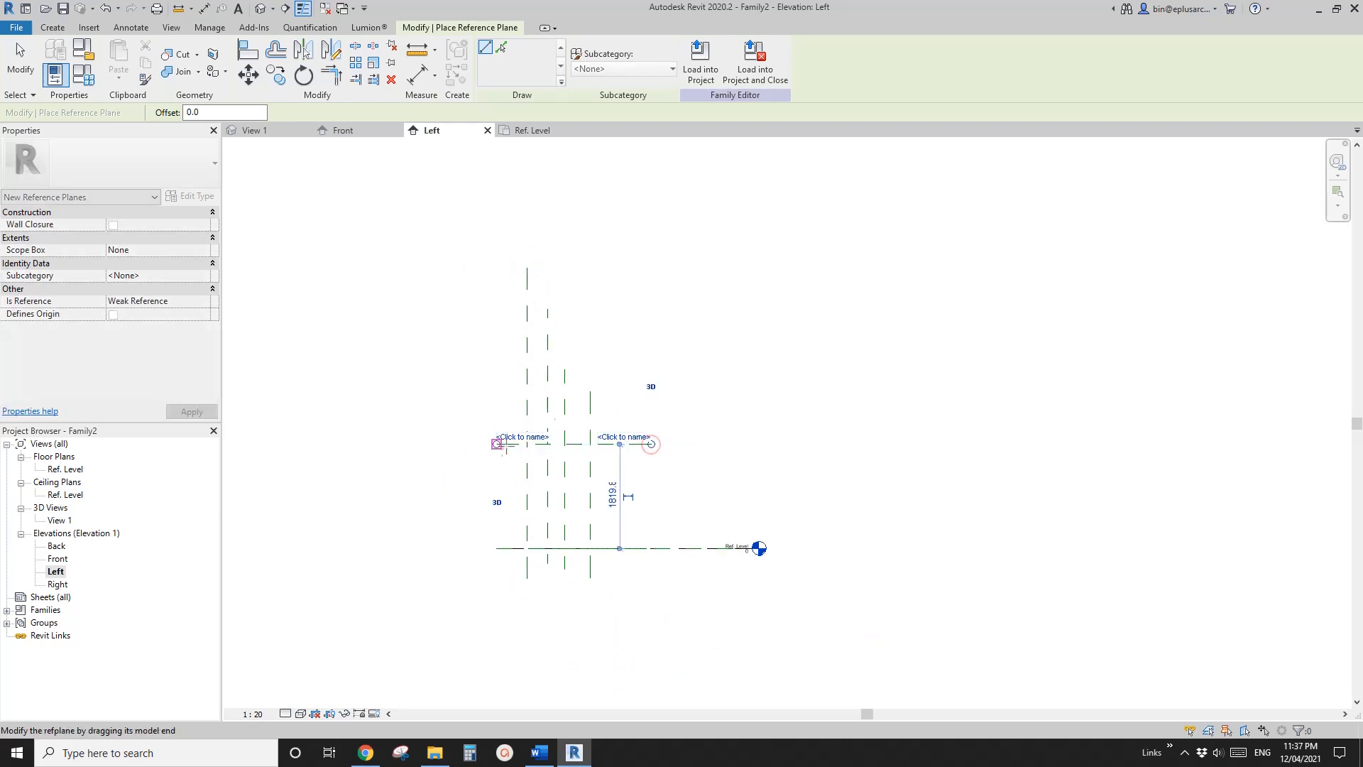
{"action": "left_click", "coordinate": [658, 393]}
{"action": "left_click", "coordinate": [472, 391]}
{"action": "key", "text": "Escape"}
{"action": "key", "text": "Escape"}
{"action": "scroll", "coordinate": [630, 440], "scroll_direction": "up", "scroll_amount": 2}
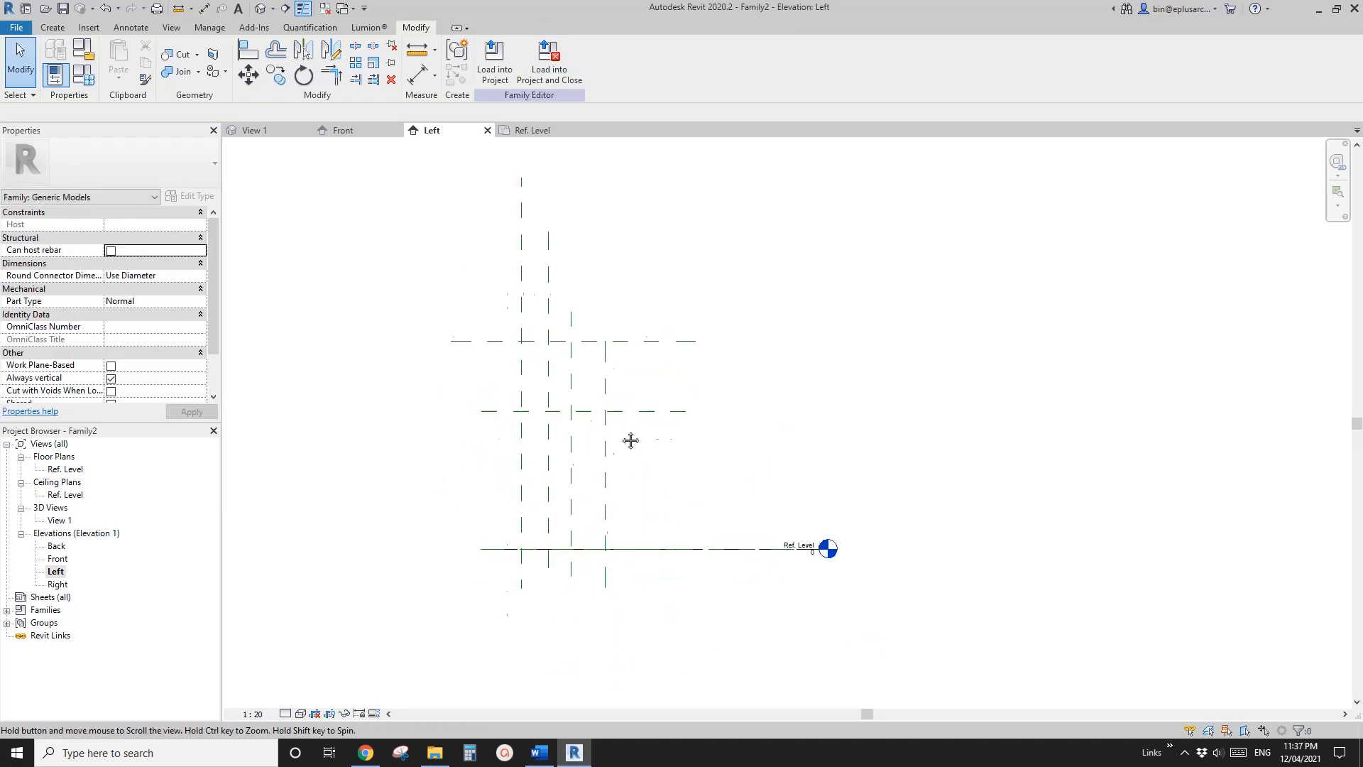
Add aligned dimensions from the Ref. Level to the lower horizontal plane and between the two horizontal planes
{"action": "key", "text": "d"}
{"action": "key", "text": "i"}
{"action": "left_click", "coordinate": [511, 541]}
{"action": "left_click", "coordinate": [497, 403]}
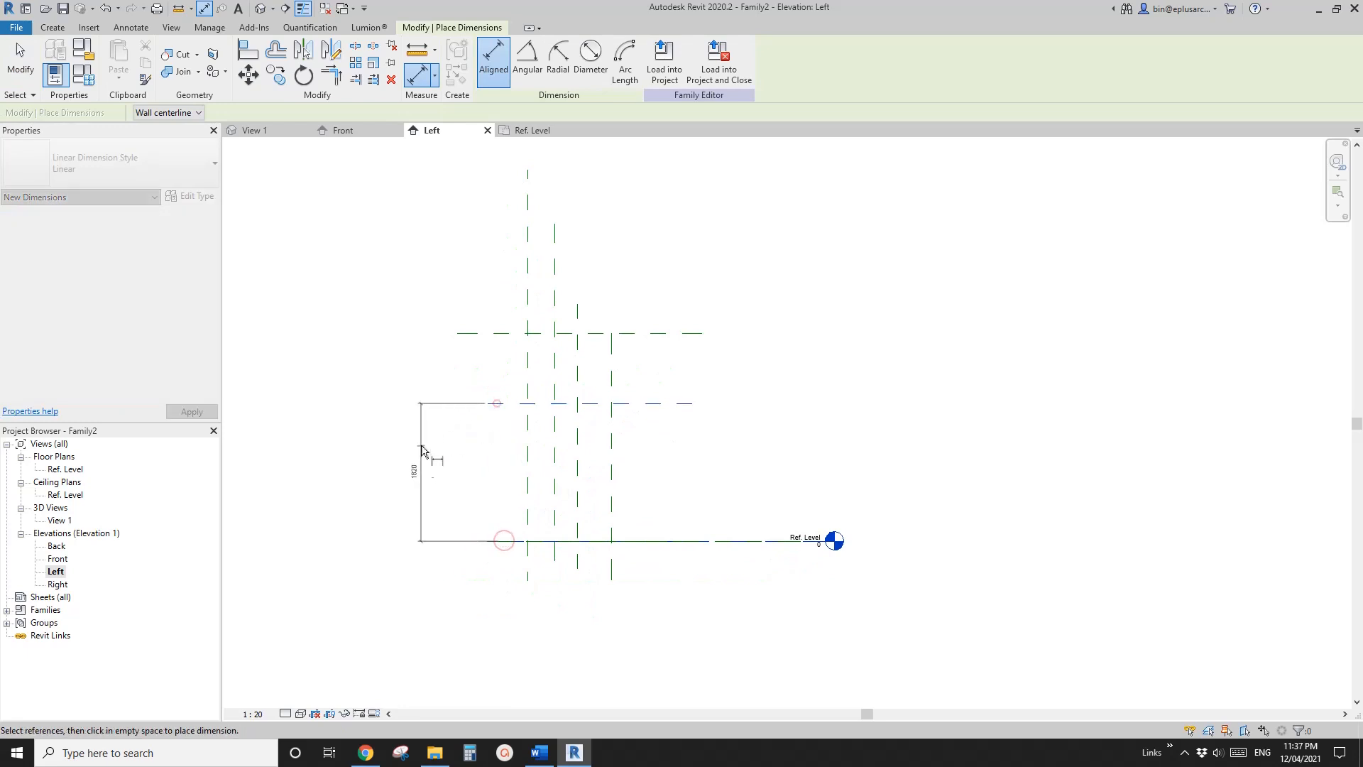
{"action": "left_click", "coordinate": [420, 446]}
{"action": "left_click", "coordinate": [504, 403]}
{"action": "left_click", "coordinate": [495, 334]}
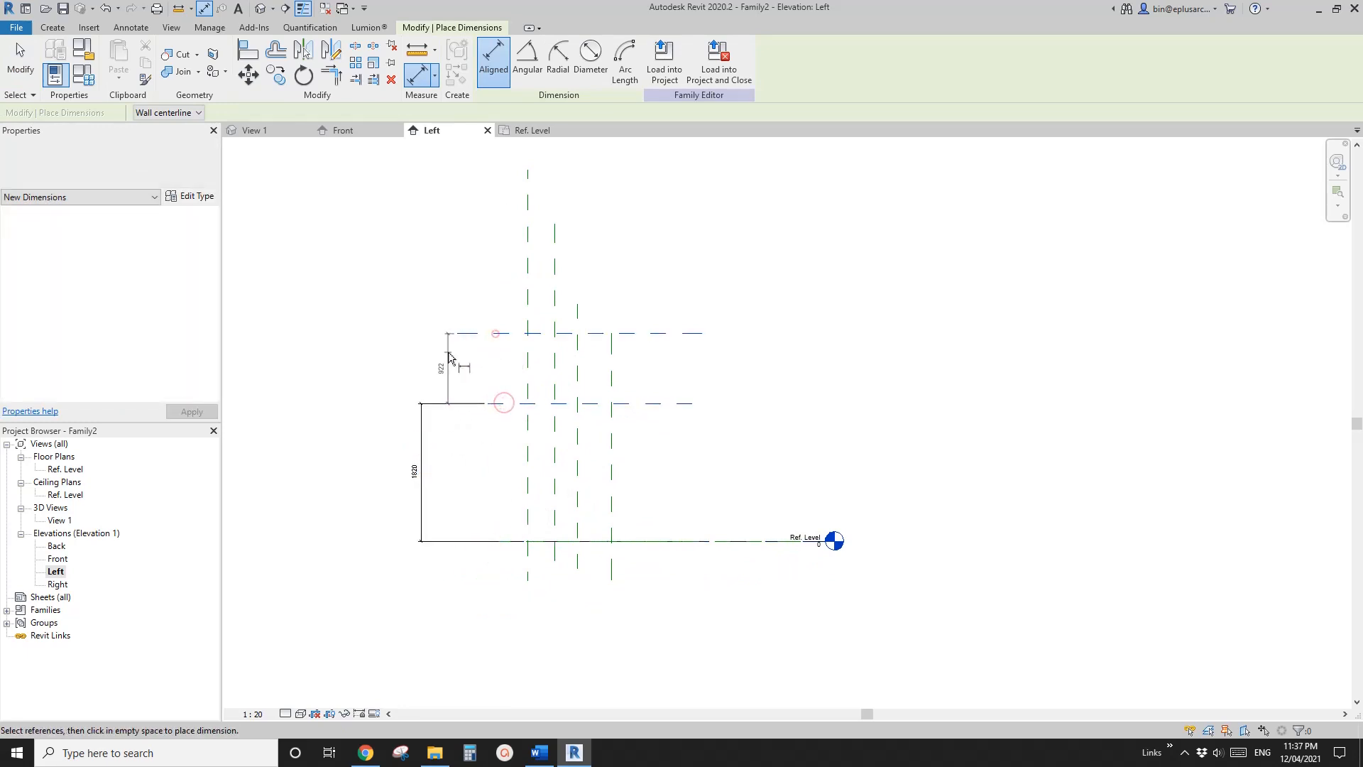
{"action": "left_click", "coordinate": [448, 353]}
{"action": "key", "text": "Escape"}
{"action": "key", "text": "Escape"}
Label the dimension between the Ref. Level and the lower horizontal plane with a new instance parameter named H1
{"action": "left_click", "coordinate": [423, 449]}
{"action": "left_click", "coordinate": [630, 62]}
{"action": "type", "text": "h"}
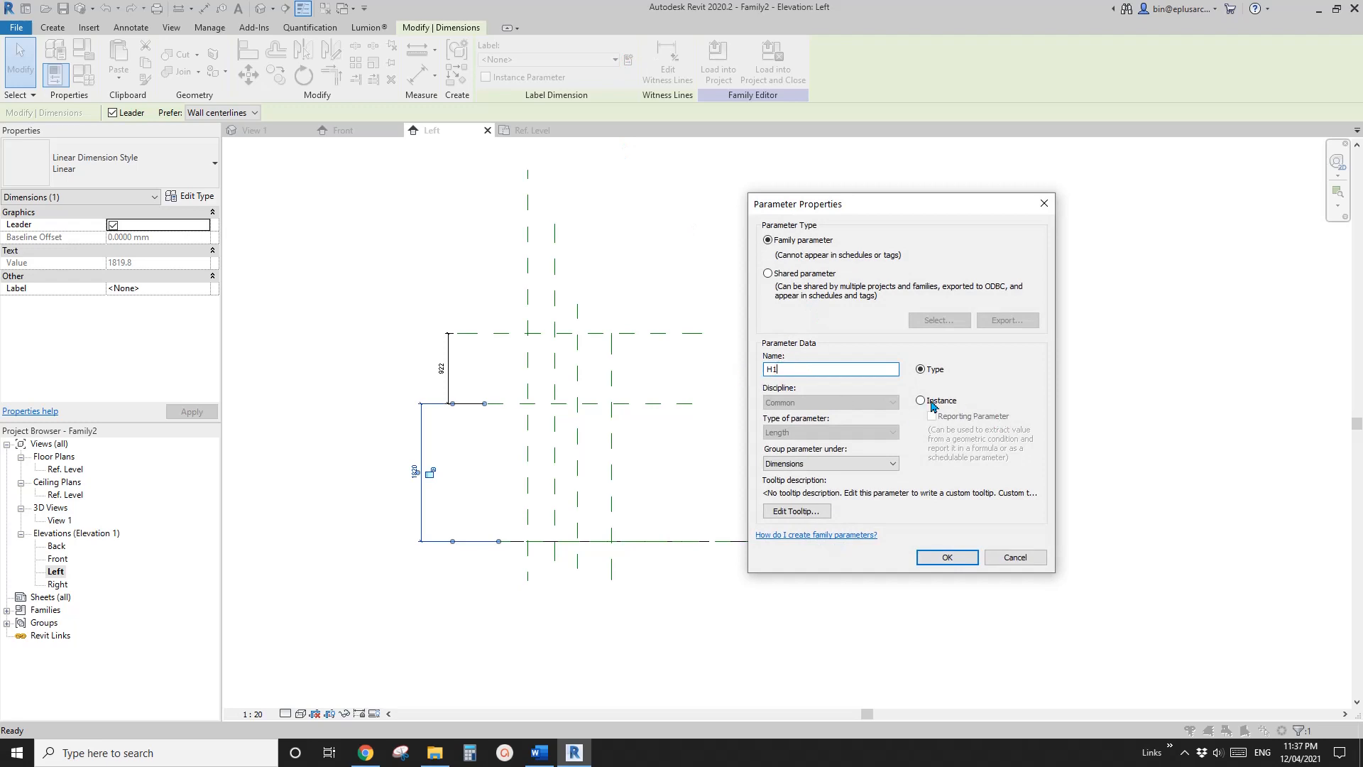
{"action": "left_click", "coordinate": [921, 400]}
{"action": "left_click", "coordinate": [947, 557]}
{"action": "key", "text": "Escape"}
Label the dimension between the two horizontal reference planes with a new instance parameter named H2
{"action": "left_click", "coordinate": [454, 368]}
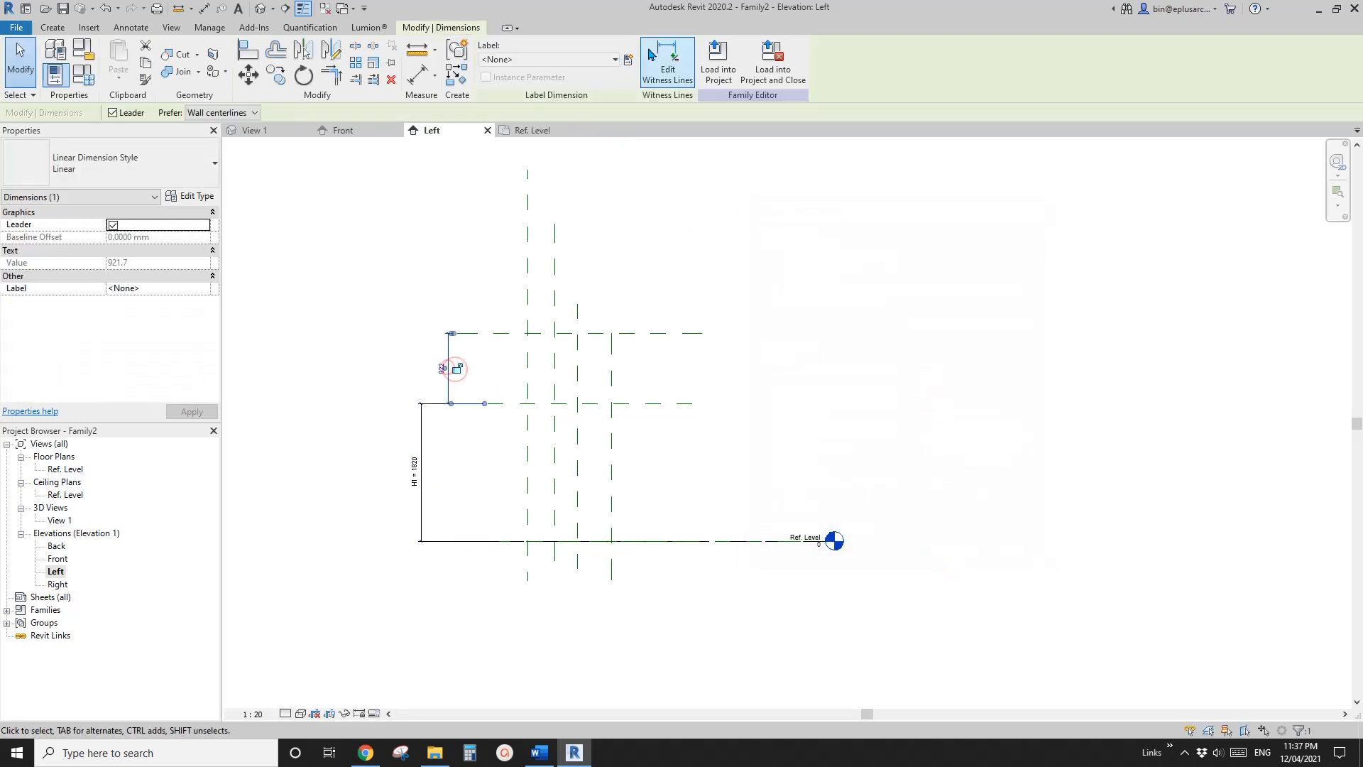
{"action": "left_click", "coordinate": [628, 59]}
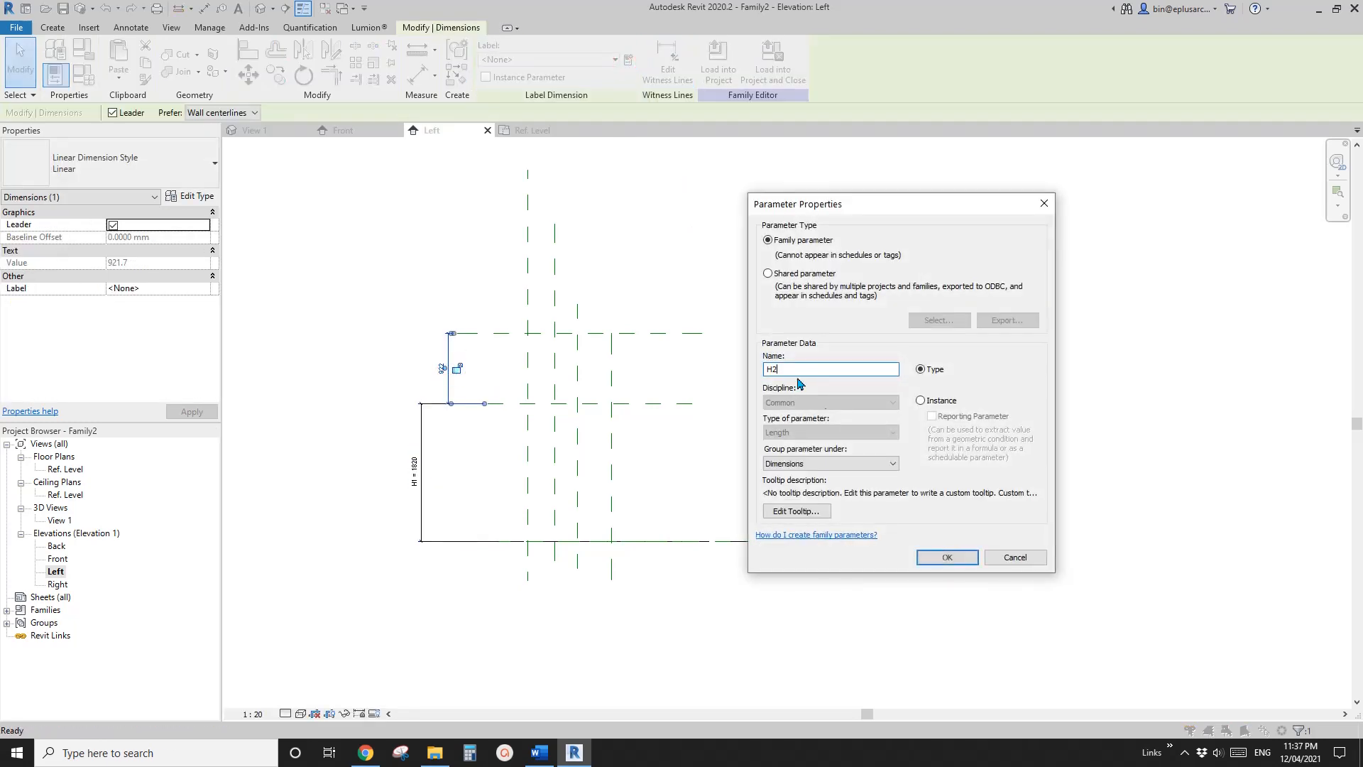
{"action": "left_click", "coordinate": [920, 401]}
{"action": "left_click", "coordinate": [947, 556]}
{"action": "scroll", "coordinate": [490, 480], "scroll_direction": "up", "scroll_amount": 3}
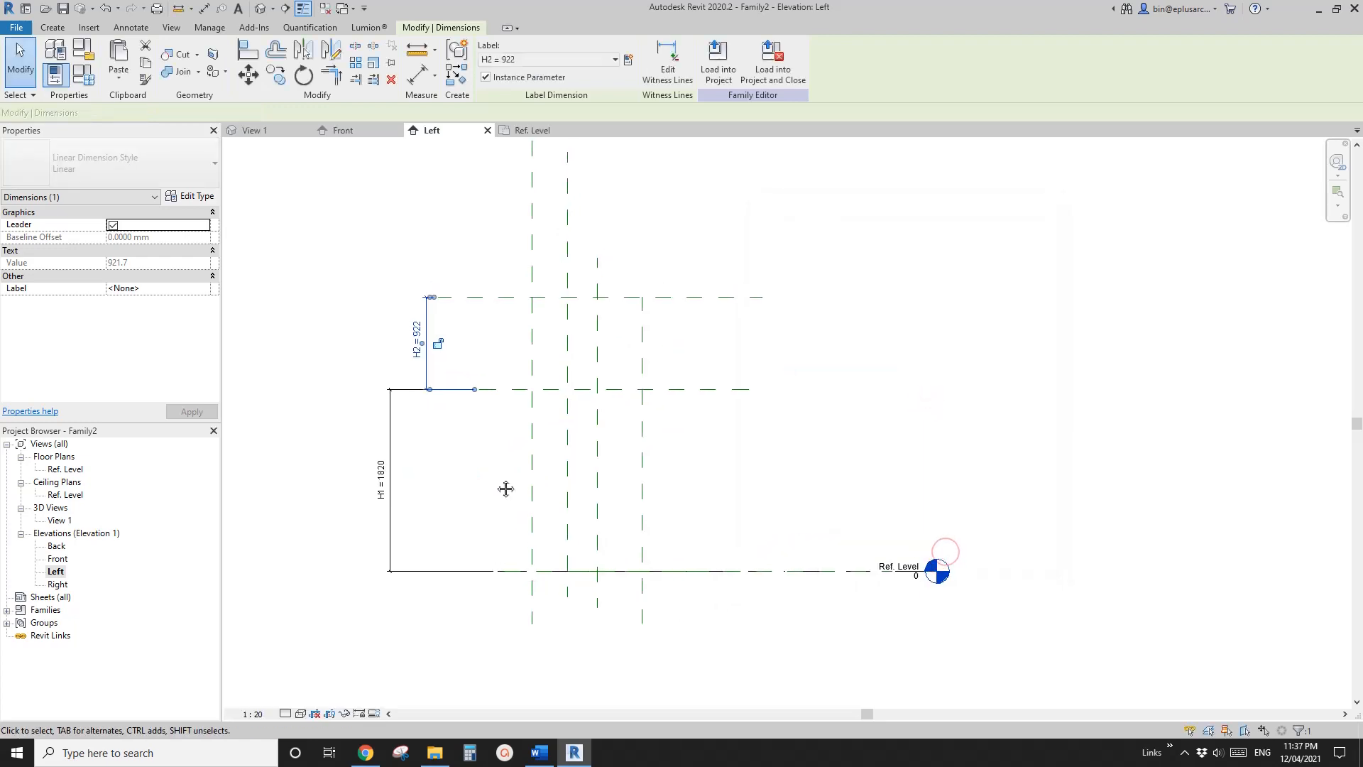
{"action": "key", "text": "d"}
{"action": "key", "text": "i"}
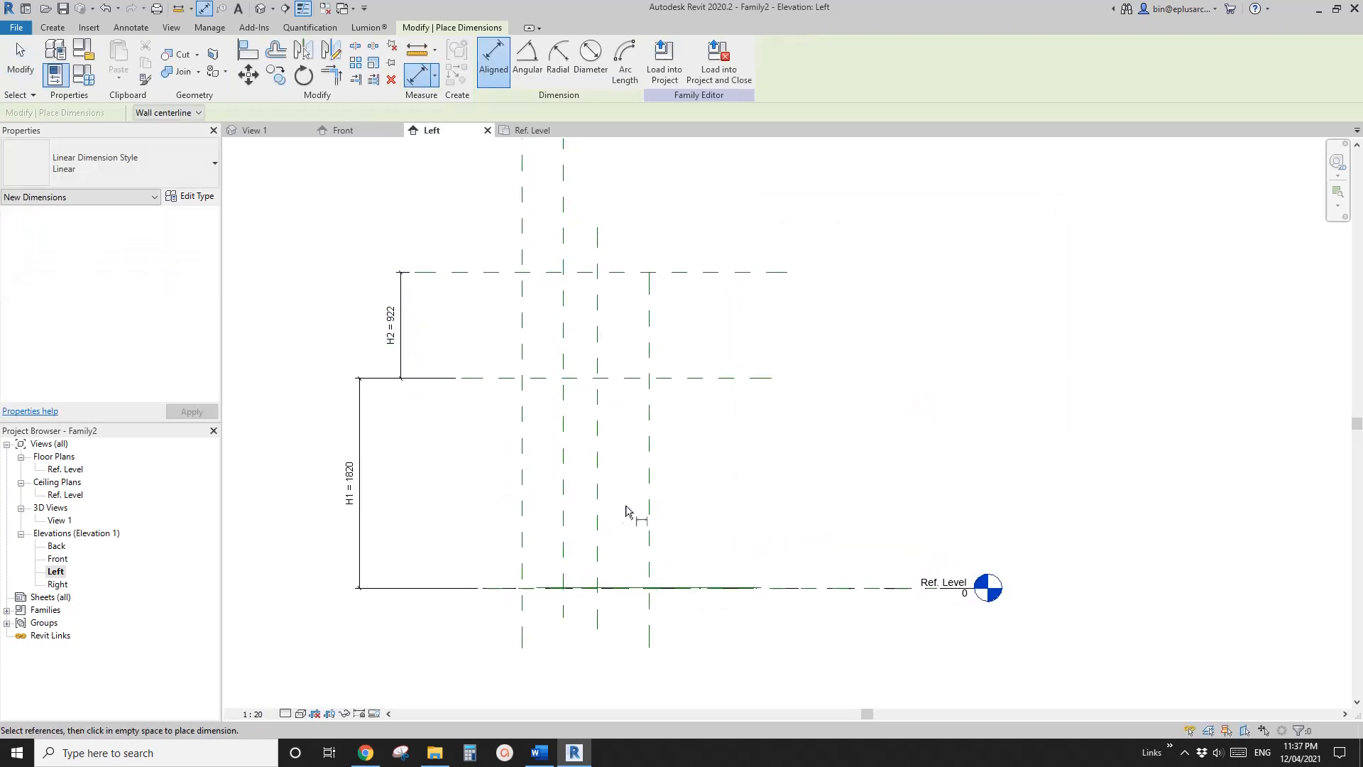
{"action": "scroll", "coordinate": [558, 497], "scroll_direction": "down", "scroll_amount": 1}
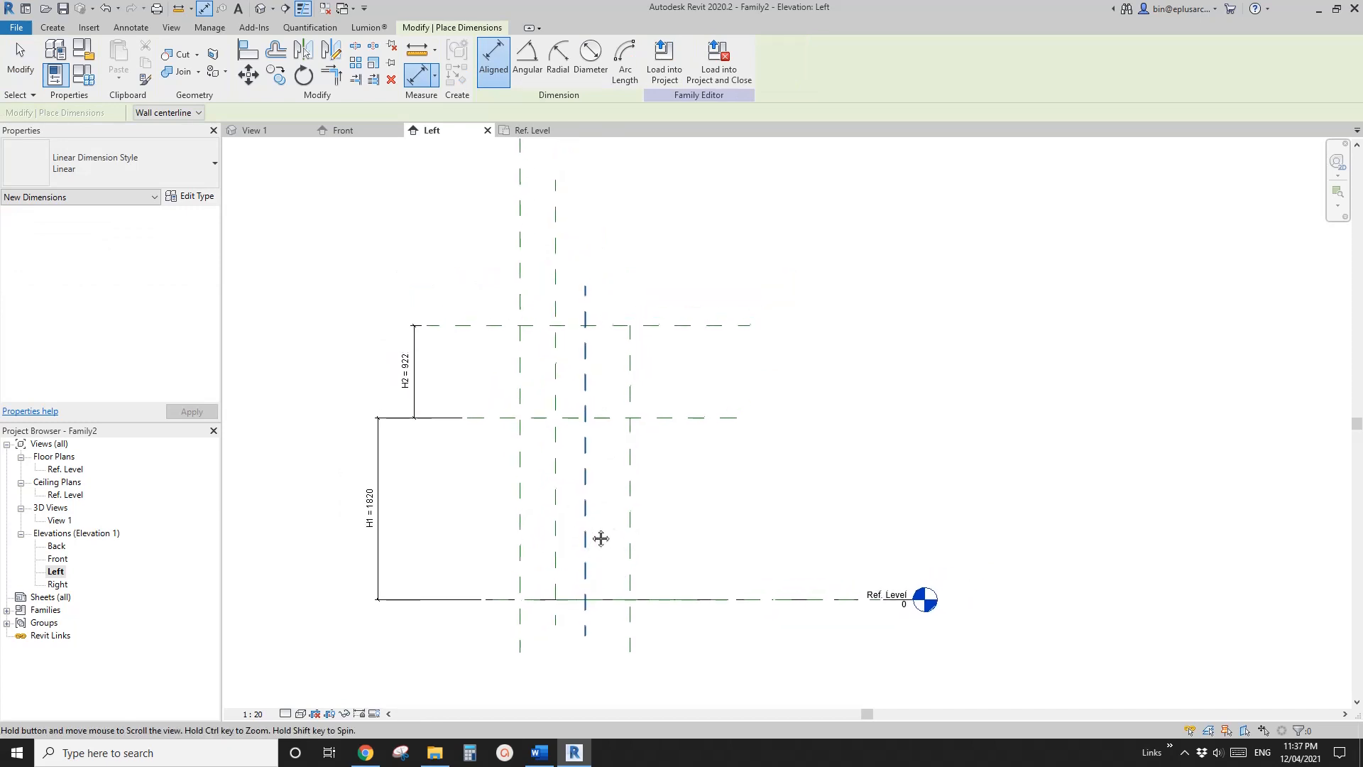
{"action": "key", "text": "Escape"}
{"action": "key", "text": "Escape"}
{"action": "left_click", "coordinate": [629, 497]}
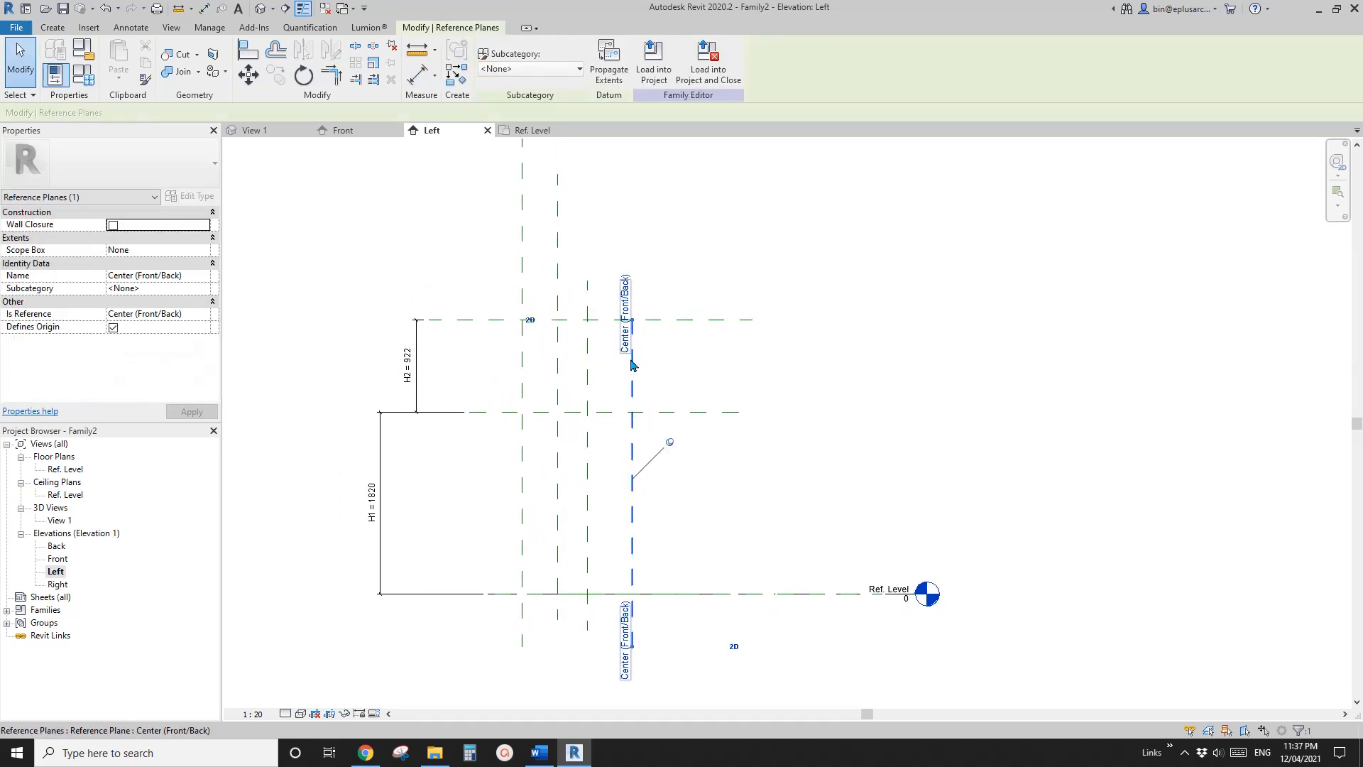
{"action": "middle_click_drag", "start_coordinate": [642, 445], "coordinate": [660, 416]}
Add an aligned dimension between the Center (Front/Back) plane and the nearest vertical reference plane, placed below the Ref. Level
{"action": "key", "text": "d"}
{"action": "key", "text": "i"}
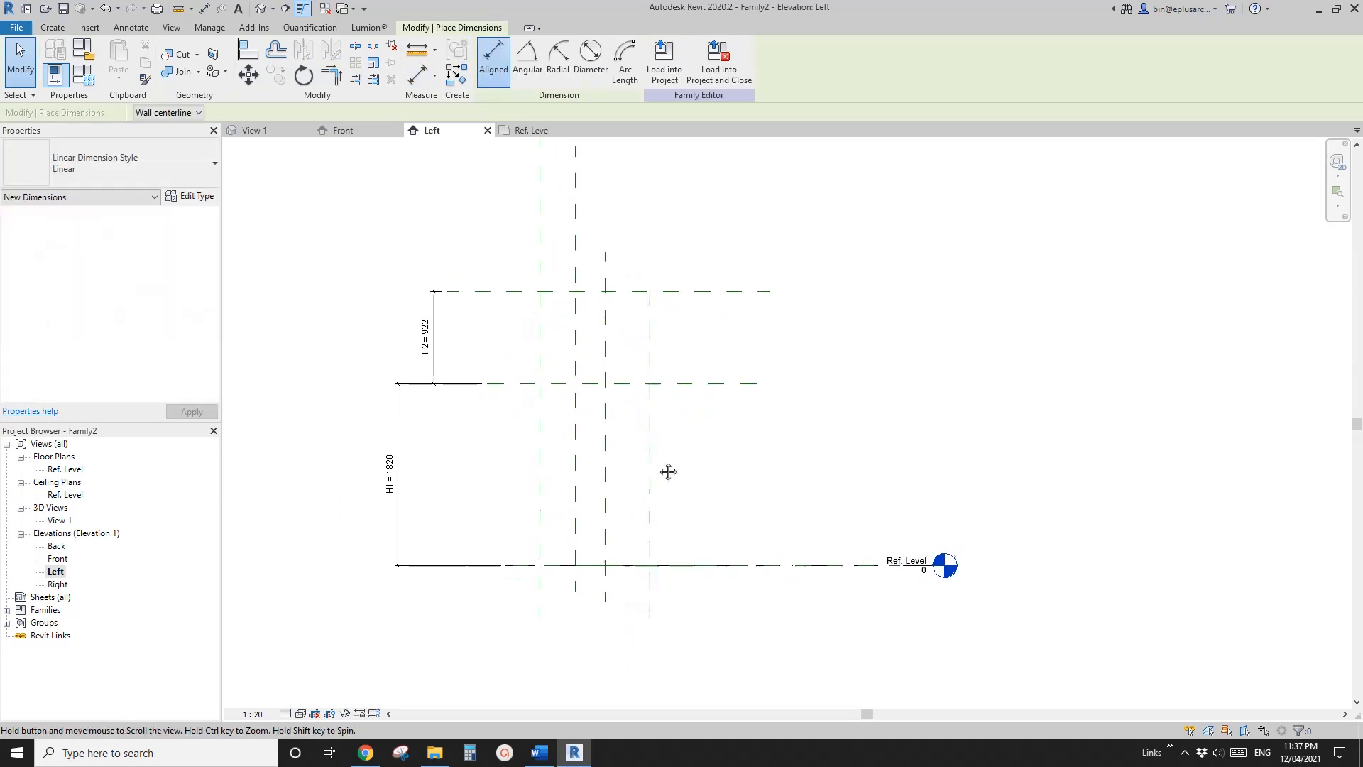
{"action": "left_click", "coordinate": [651, 477]}
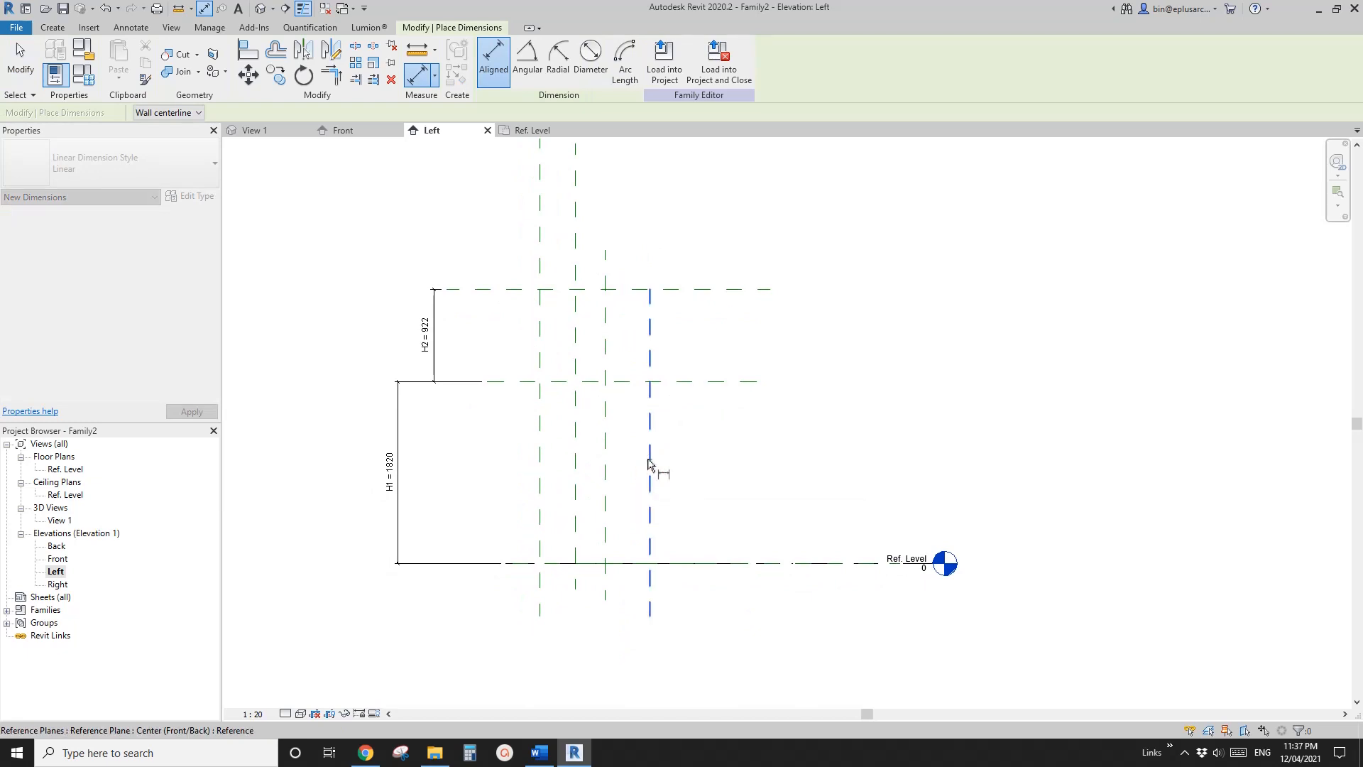
{"action": "scroll", "coordinate": [613, 494], "scroll_direction": "up", "scroll_amount": 1}
{"action": "middle_click_drag", "start_coordinate": [611, 536], "coordinate": [642, 529]}
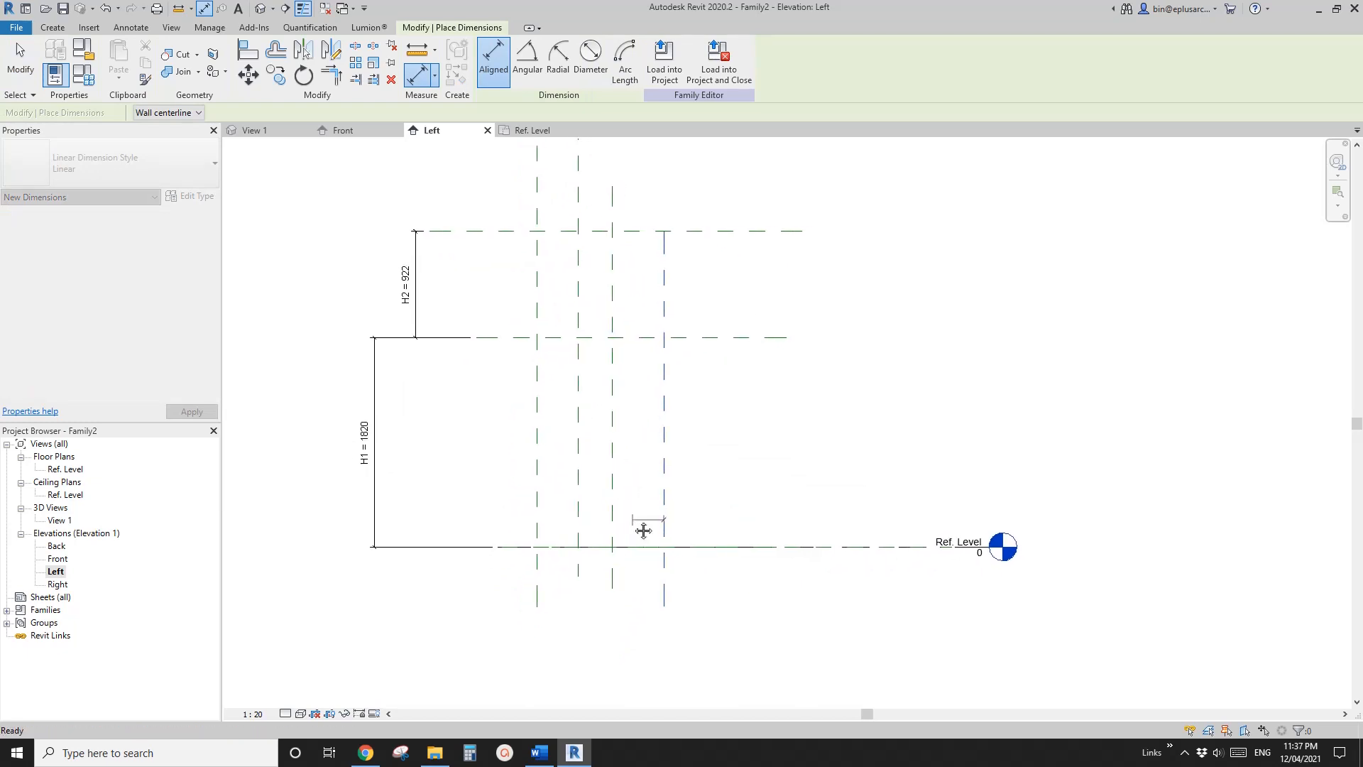
{"action": "left_click", "coordinate": [613, 511]}
{"action": "middle_click_drag", "start_coordinate": [631, 576], "coordinate": [624, 517]}
{"action": "left_click", "coordinate": [615, 573]}
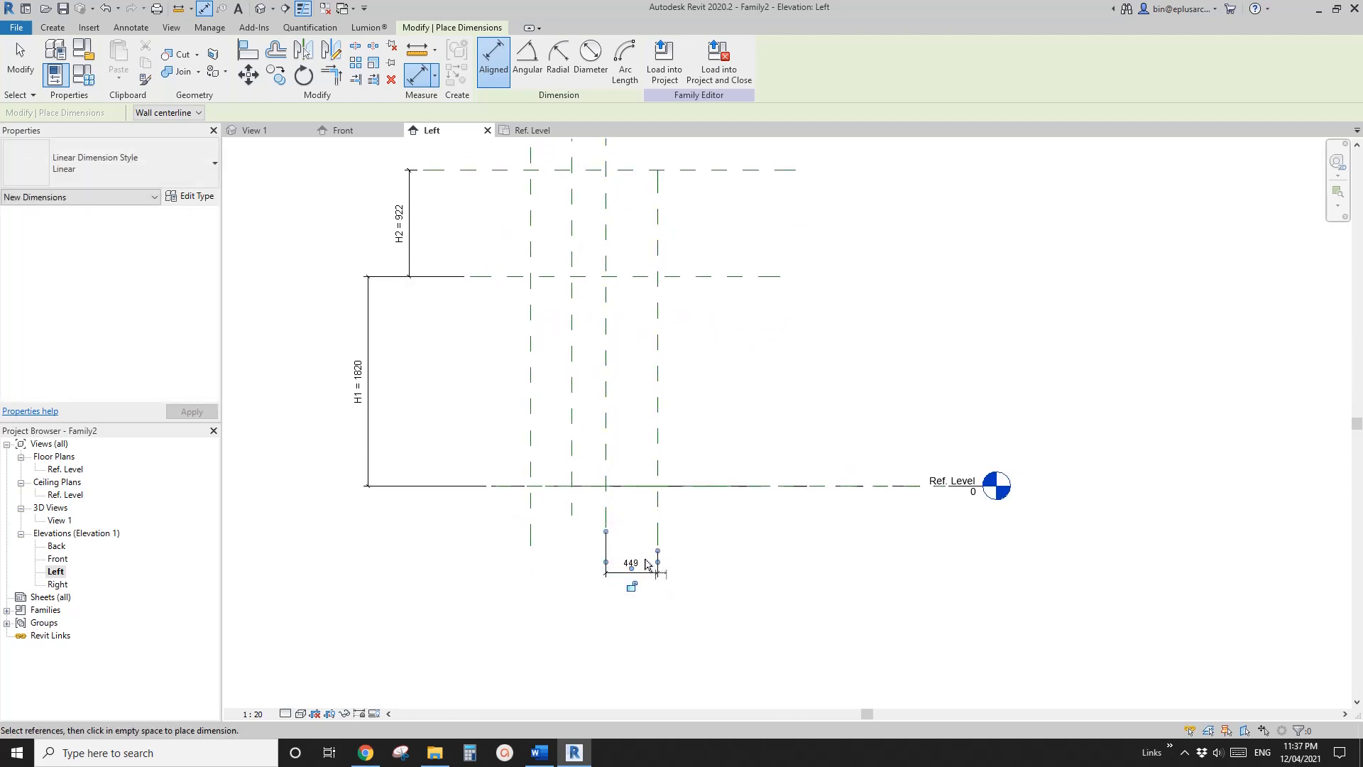
{"action": "scroll", "coordinate": [572, 497], "scroll_direction": "down", "scroll_amount": 1}
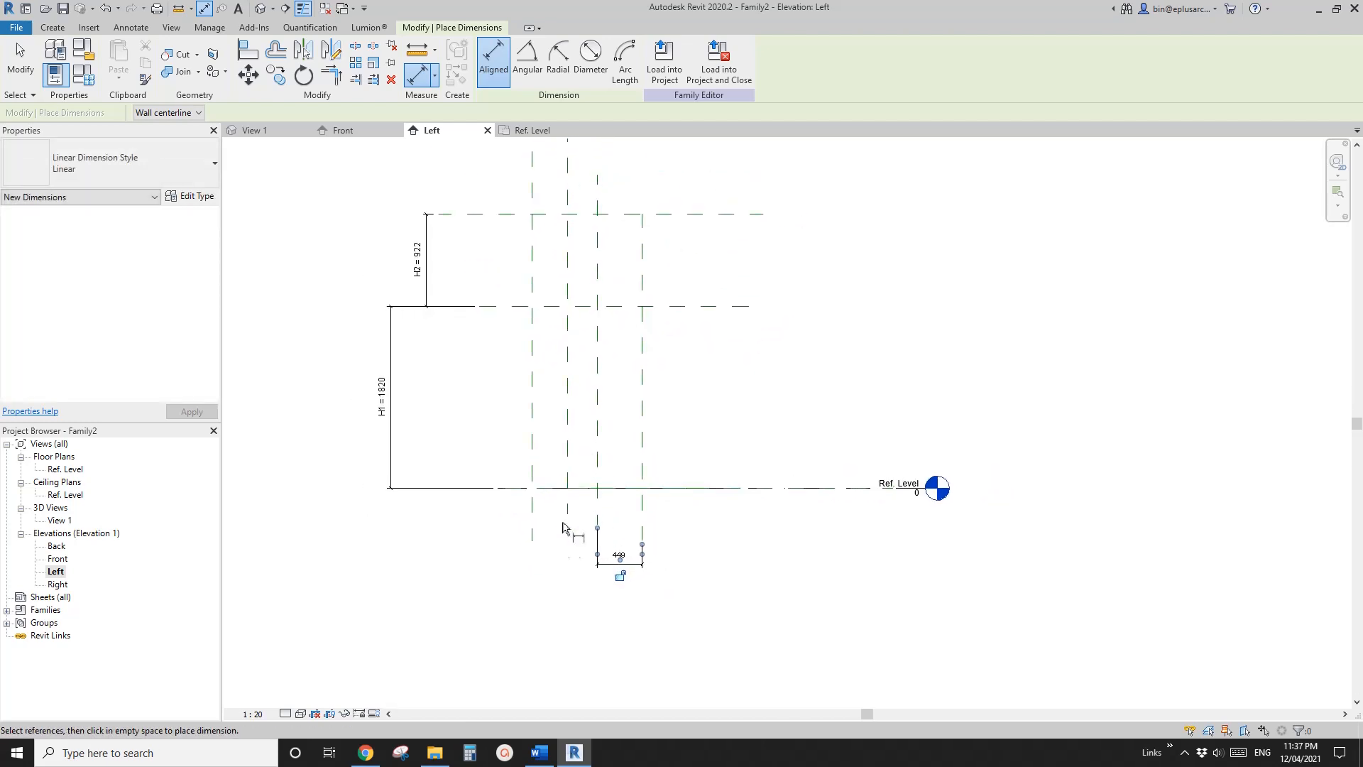
Check the canopy photo in Word, and label the horizontal dimension below the Ref. Level with a new instance parameter named W2
{"action": "left_click", "coordinate": [540, 753]}
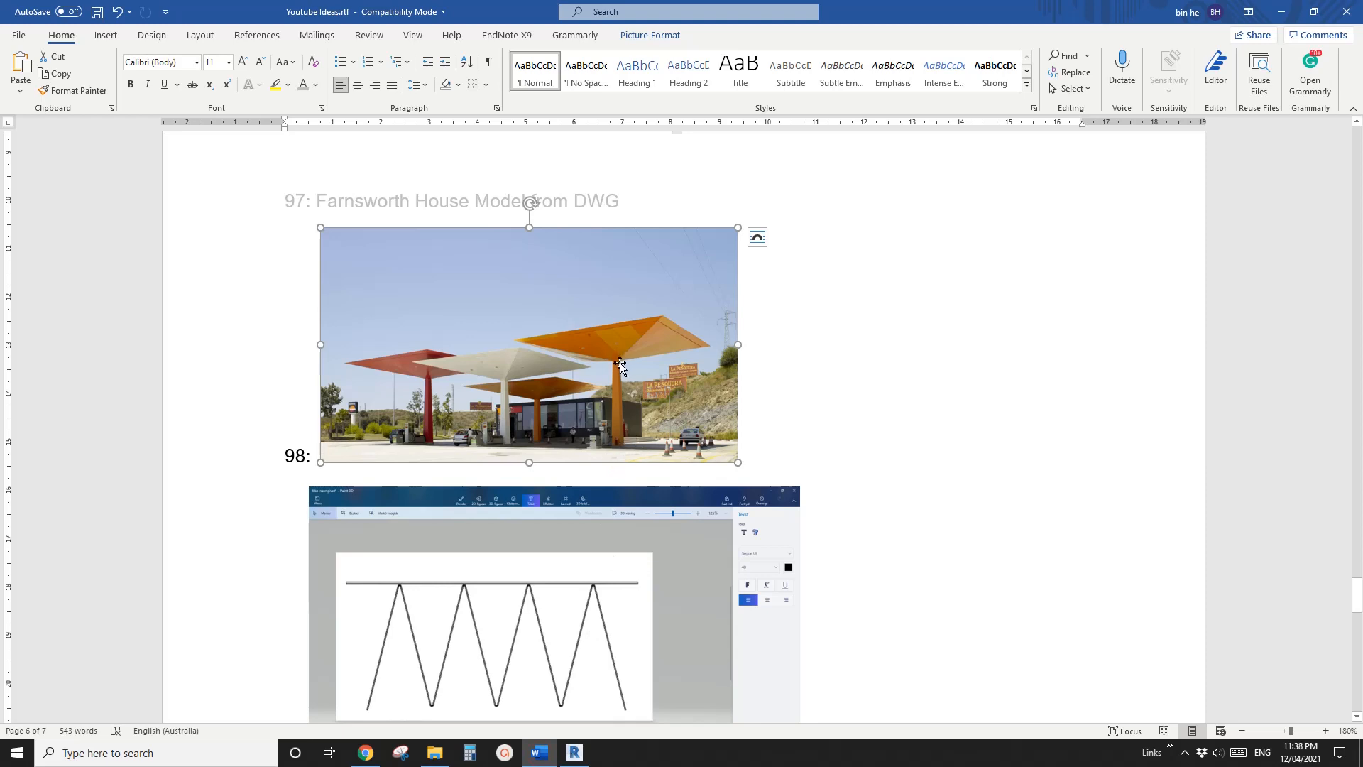
{"action": "left_click", "coordinate": [574, 752]}
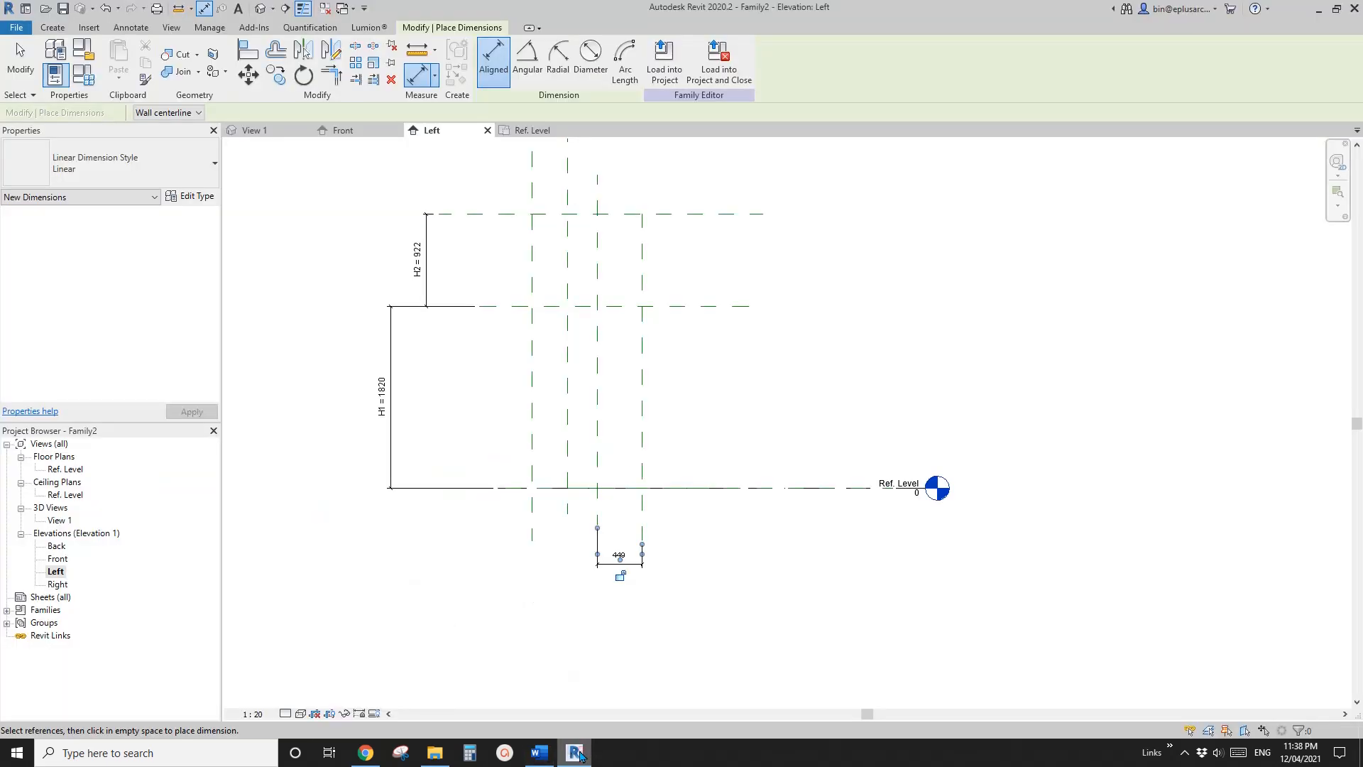
{"action": "scroll", "coordinate": [600, 500], "scroll_direction": "up", "scroll_amount": 2}
{"action": "key", "text": "Escape"}
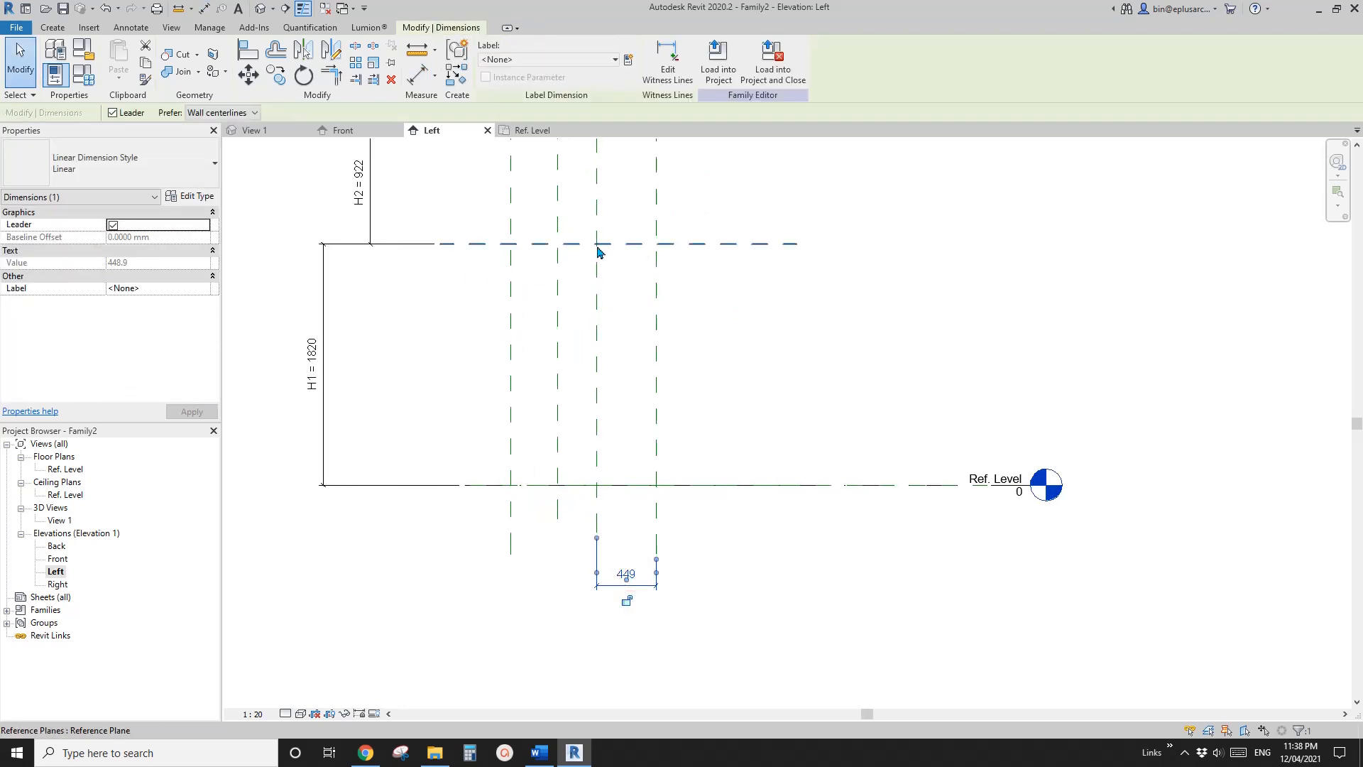
{"action": "scroll", "coordinate": [626, 380], "scroll_direction": "down", "scroll_amount": 1}
{"action": "left_click", "coordinate": [629, 58]}
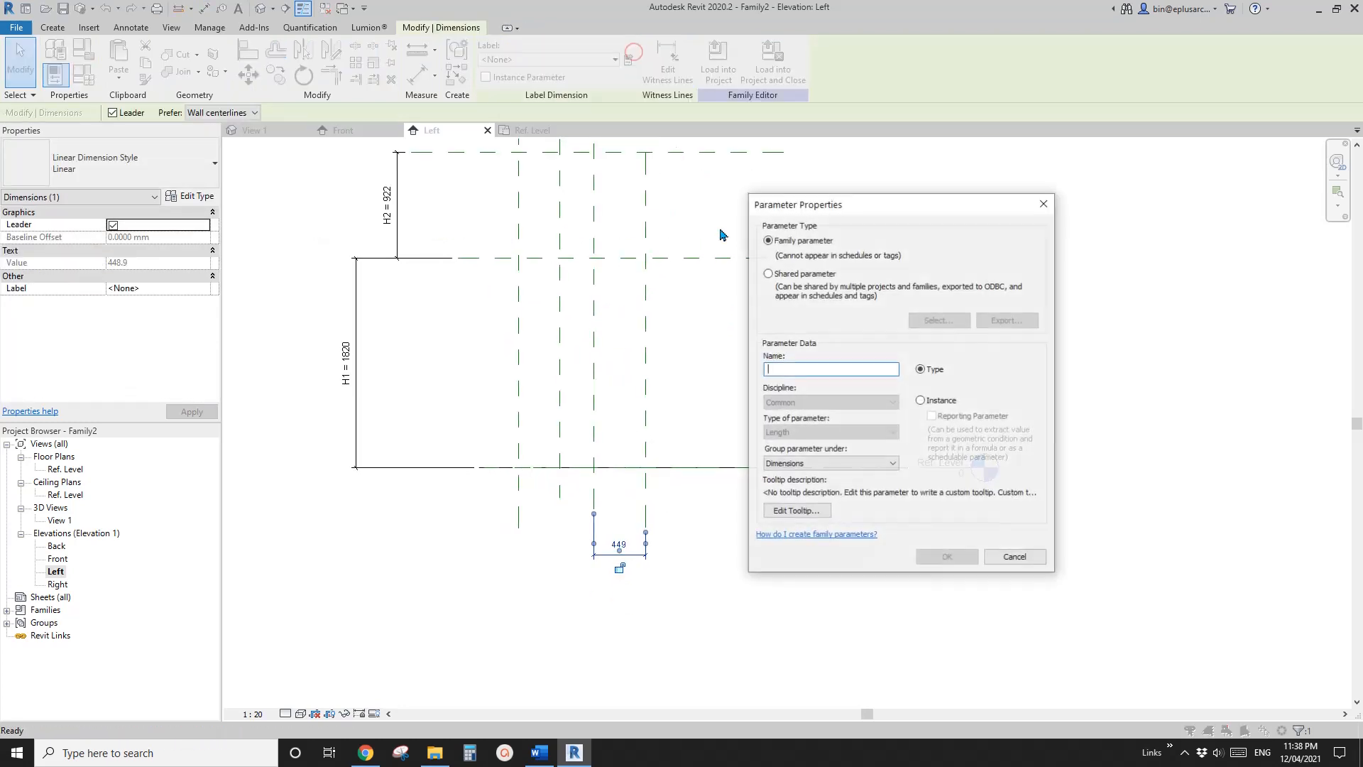
{"action": "type", "text": "W2"}
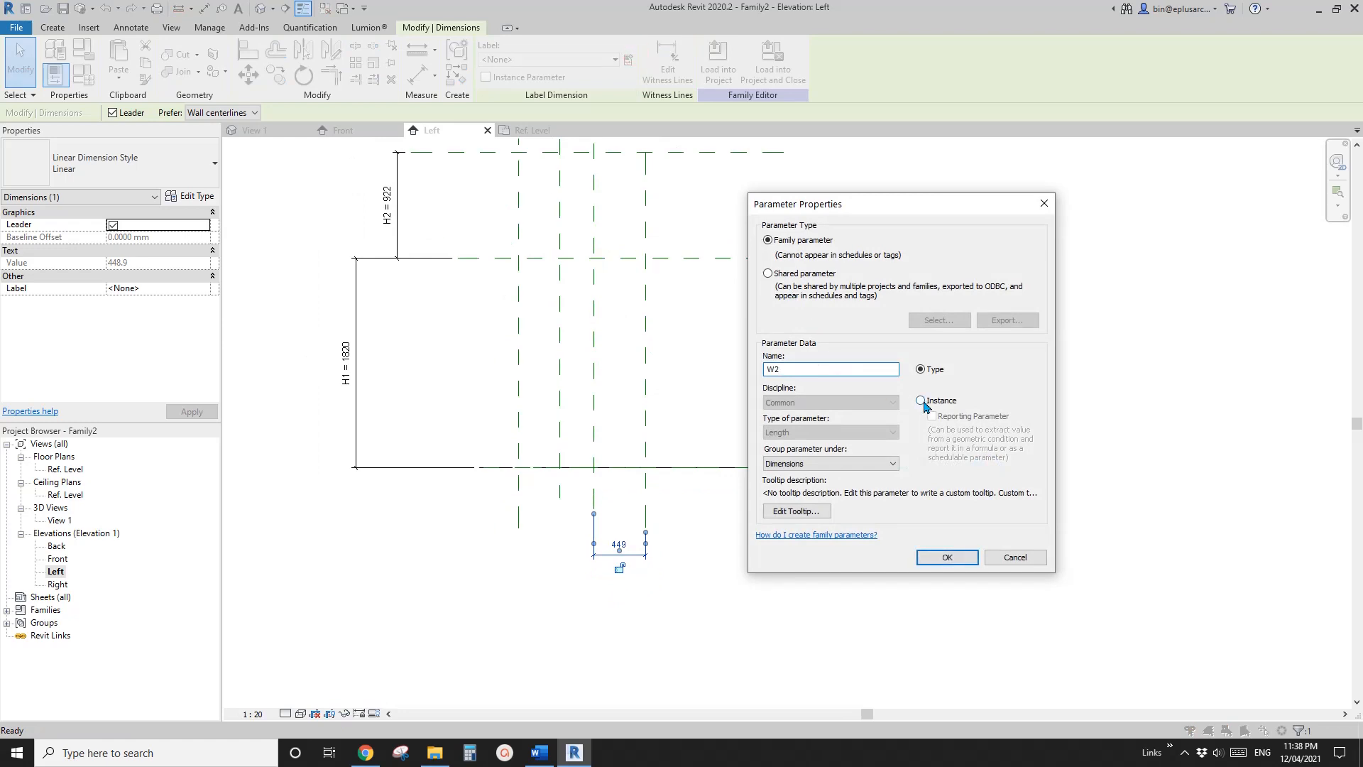
{"action": "left_click", "coordinate": [921, 401]}
{"action": "left_click", "coordinate": [947, 557]}
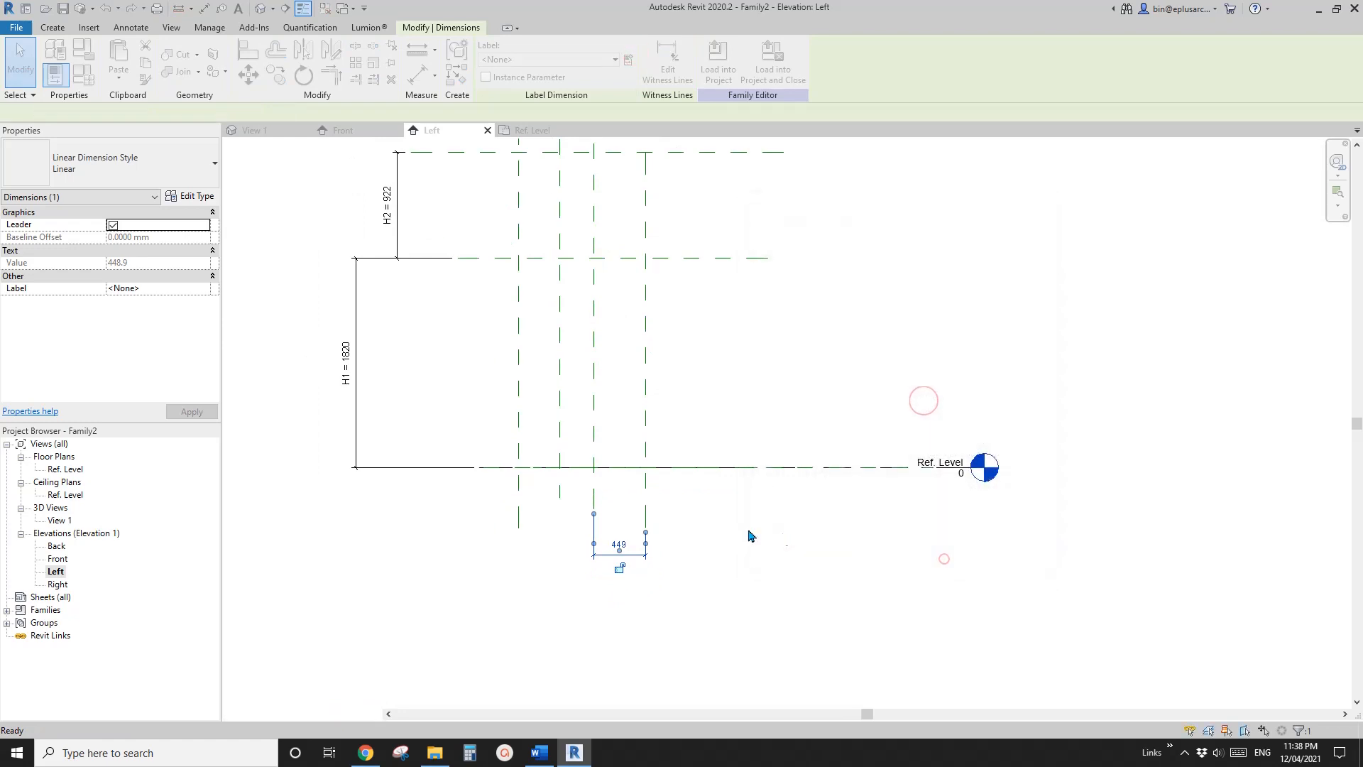
Add an aligned dimension between the second vertical reference plane from Center (Front/Back) and the Center plane, placed below the W2 dimension
{"action": "left_click", "coordinate": [608, 509]}
{"action": "left_click", "coordinate": [559, 462]}
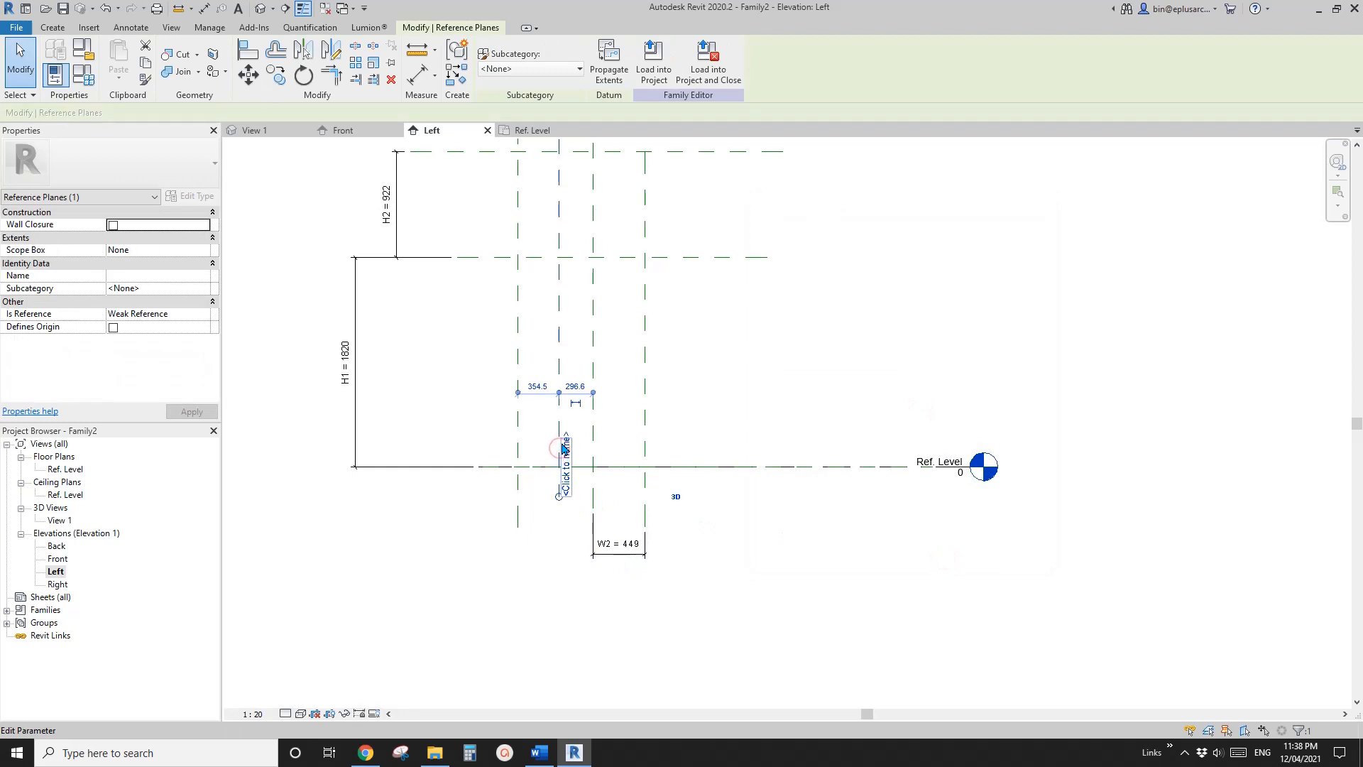
{"action": "key", "text": "d"}
{"action": "key", "text": "i"}
{"action": "left_click", "coordinate": [558, 429]}
{"action": "left_click", "coordinate": [646, 427]}
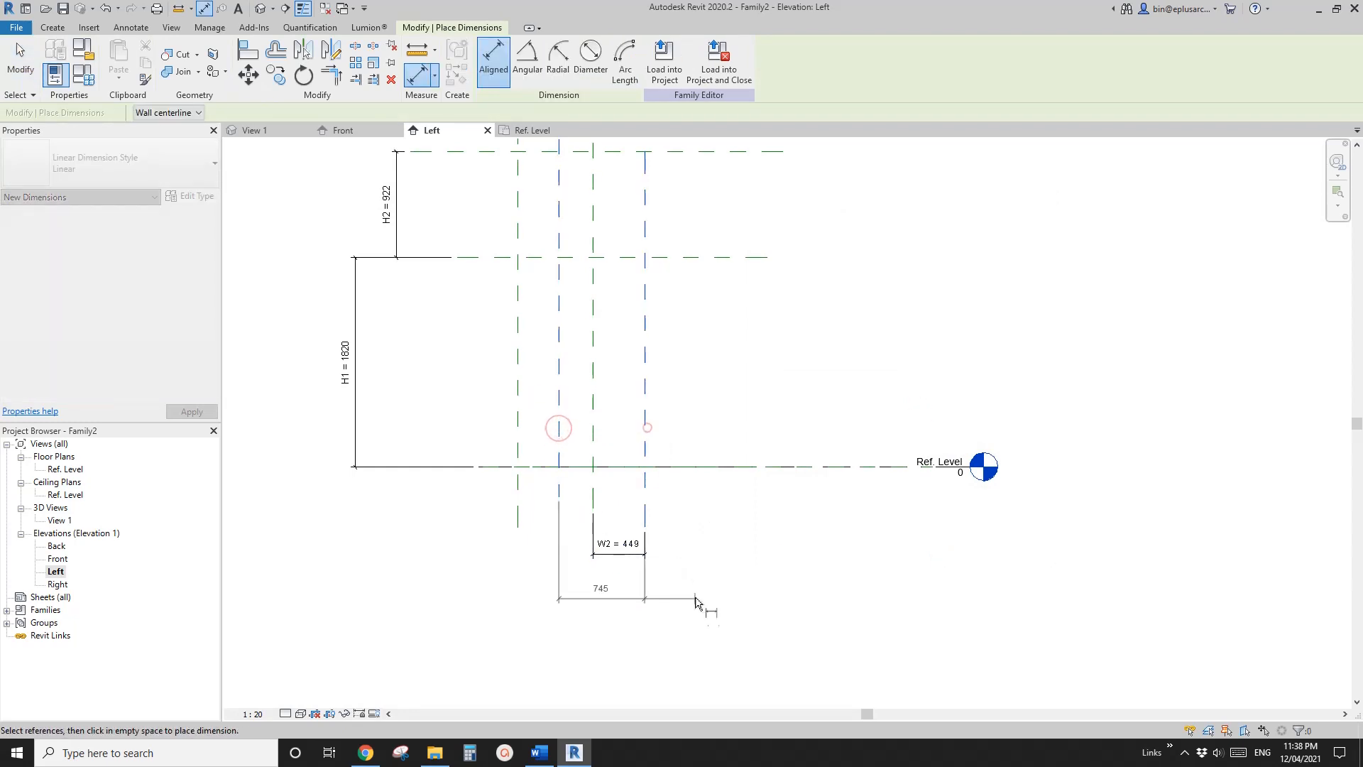
{"action": "left_click", "coordinate": [701, 610]}
{"action": "key", "text": "Escape"}
Label the new dimension below W2 with the existing parameter W1
{"action": "left_click", "coordinate": [601, 604]}
{"action": "left_click", "coordinate": [547, 59]}
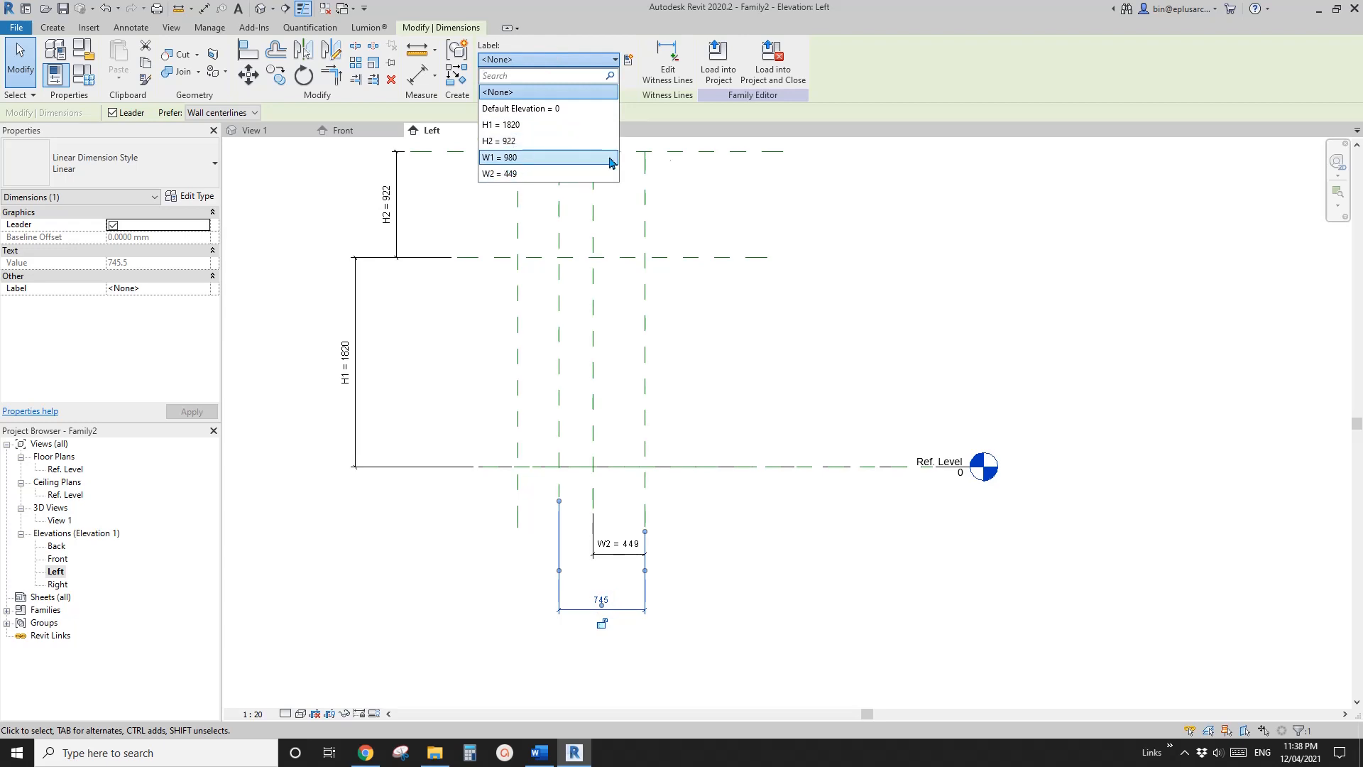
{"action": "left_click", "coordinate": [517, 158]}
{"action": "scroll", "coordinate": [641, 396], "scroll_direction": "down", "scroll_amount": 2}
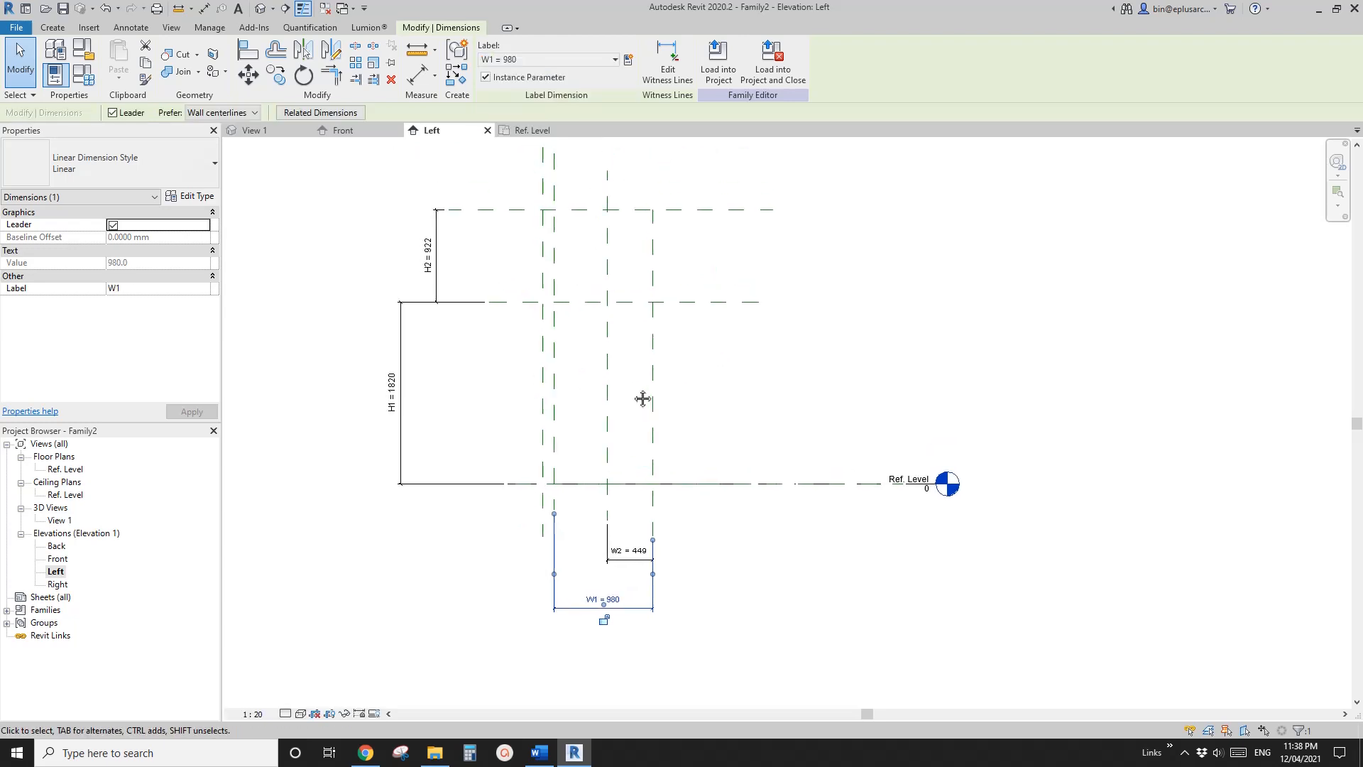
{"action": "key", "text": "Escape"}
Move the outermost vertical reference plane away from the W1 plane to about 3900 mm from the Center (Front/Back) plane
{"action": "left_click", "coordinate": [551, 418]}
{"action": "scroll", "coordinate": [551, 416], "scroll_direction": "down", "scroll_amount": 2}
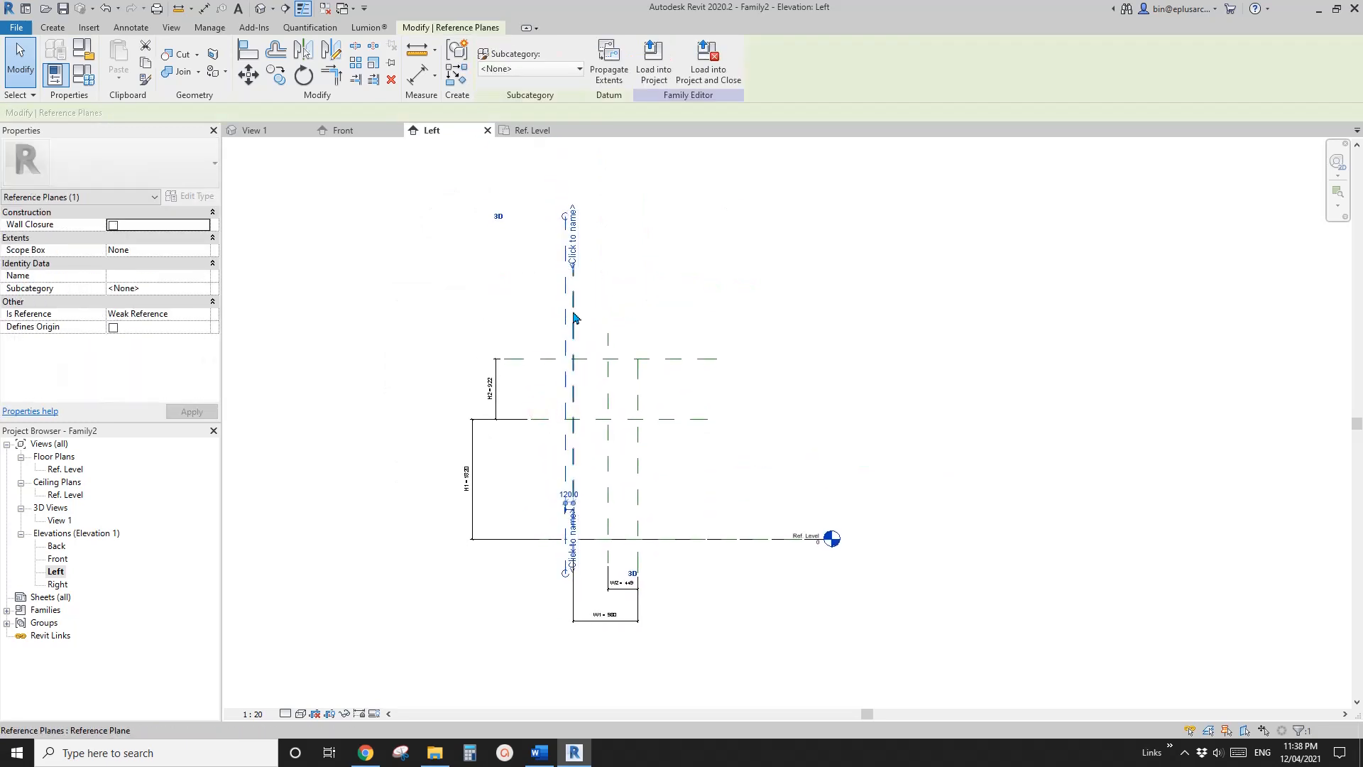
{"action": "left_click_drag", "start_coordinate": [575, 318], "coordinate": [384, 310]}
{"action": "left_click", "coordinate": [423, 301]}
{"action": "middle_click_drag", "start_coordinate": [384, 285], "coordinate": [391, 305]}
Add an aligned dimension between the Center (Front/Back) plane and the outermost vertical reference plane, placed below the W1 dimension
{"action": "key", "text": "d"}
{"action": "key", "text": "i"}
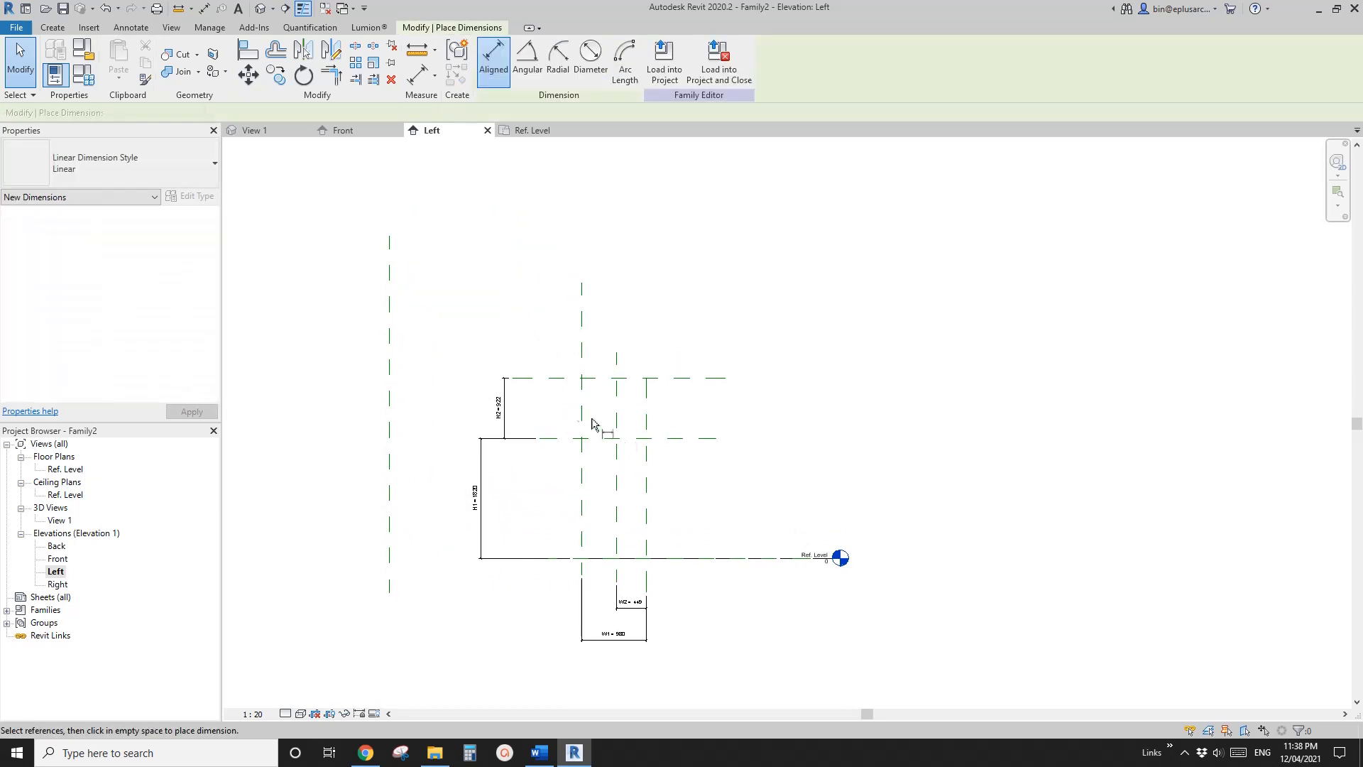
{"action": "left_click", "coordinate": [646, 512]}
{"action": "left_click", "coordinate": [391, 334]}
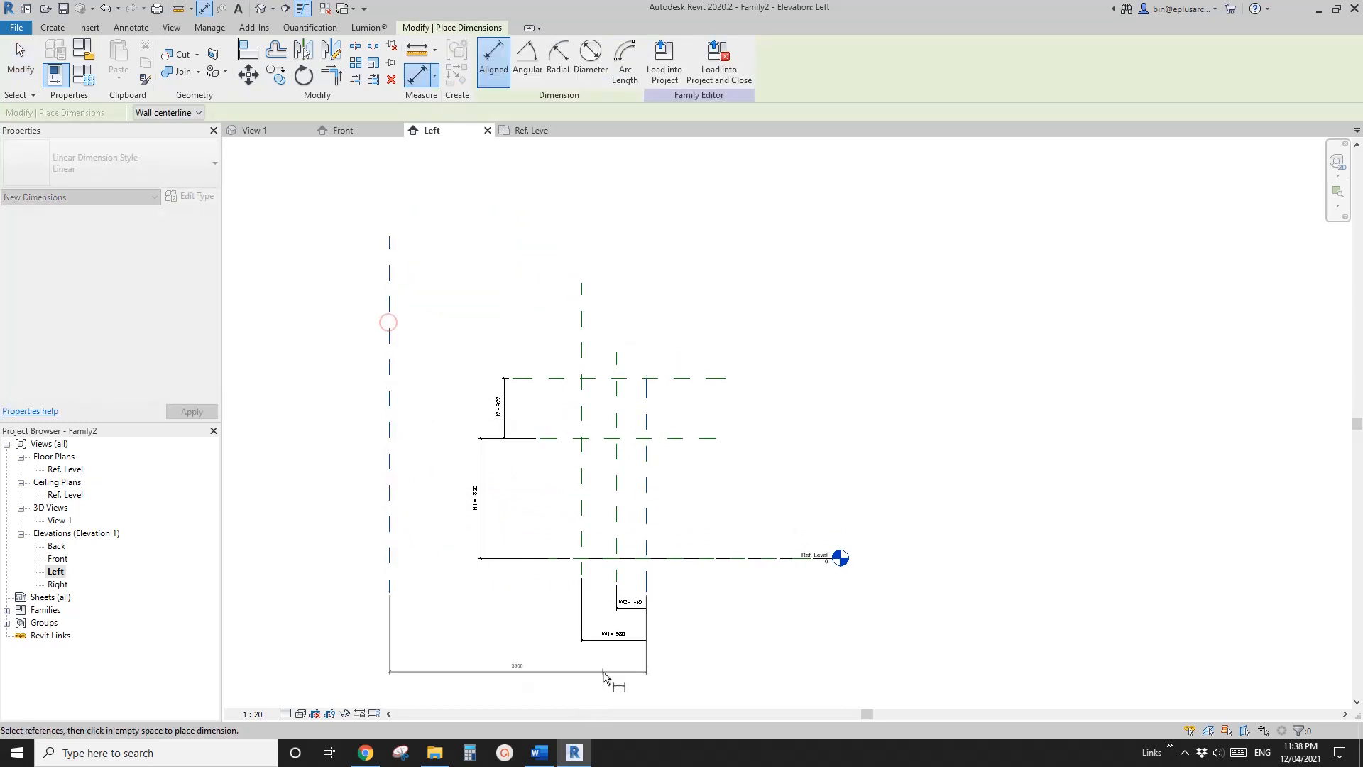
{"action": "left_click", "coordinate": [551, 663]}
{"action": "key", "text": "Escape"}
Label the overall dimension below W1 with a new instance parameter named W3
{"action": "left_click", "coordinate": [517, 656]}
{"action": "left_click", "coordinate": [518, 668]}
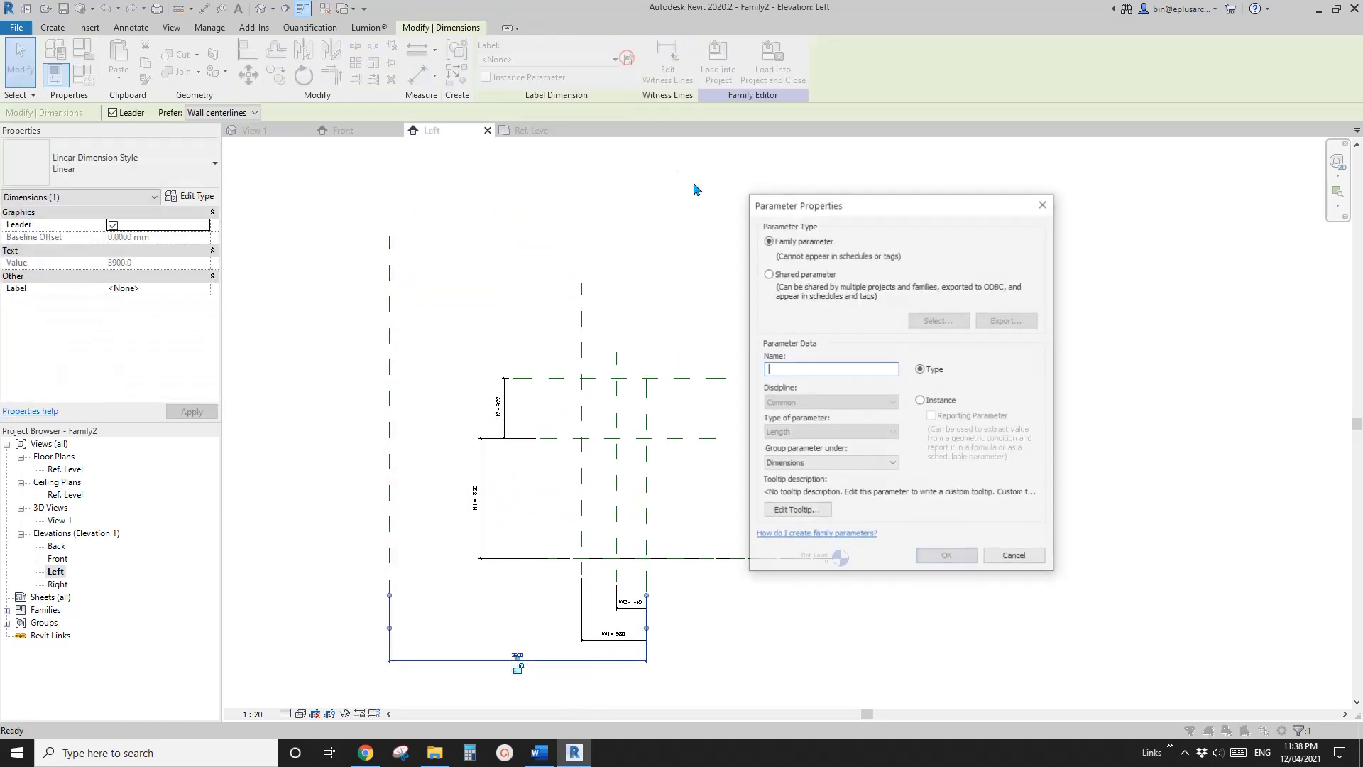
{"action": "left_click", "coordinate": [921, 400]}
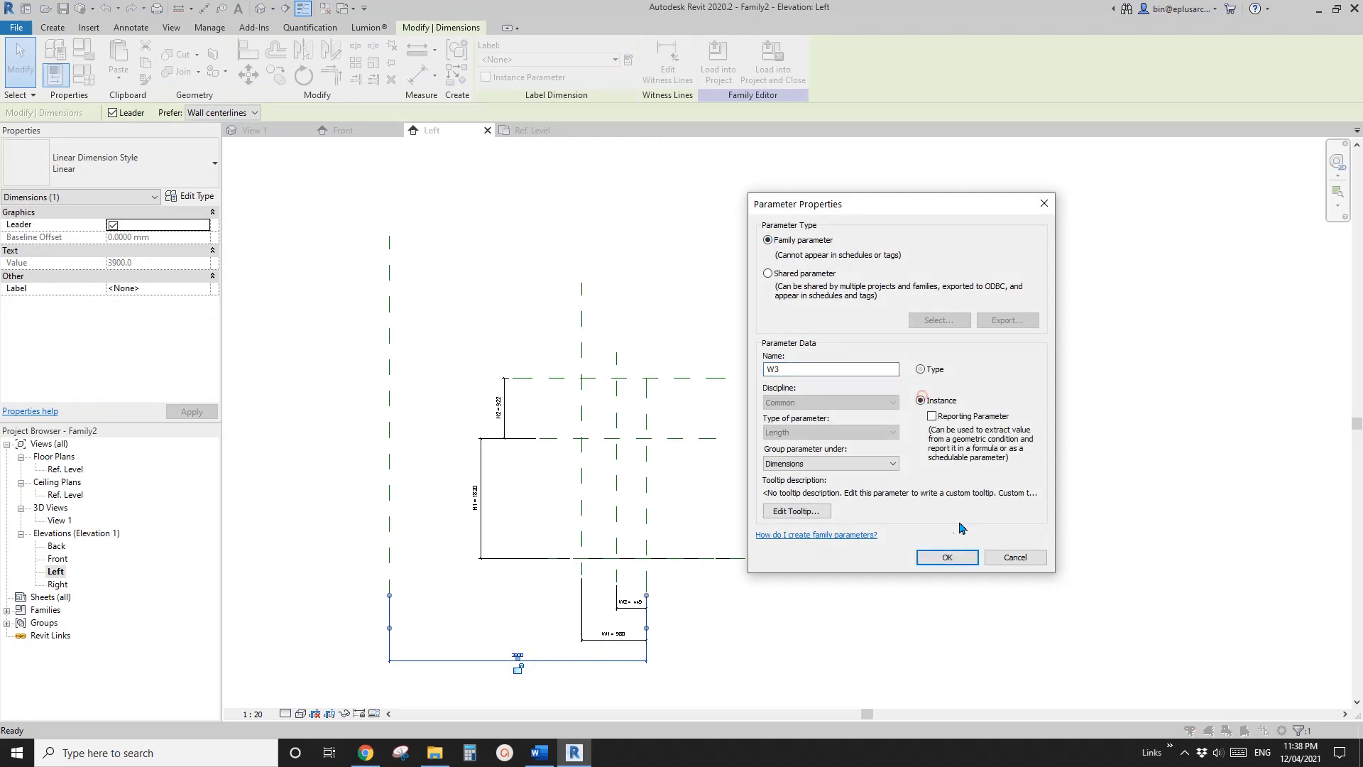
{"action": "left_click", "coordinate": [955, 558]}
{"action": "key", "text": "Escape"}
Draw a reference line along the Ref. Level from the Center (Front/Back) plane to the W1 plane, with chaining on
{"action": "scroll", "coordinate": [683, 518], "scroll_direction": "up", "scroll_amount": 3}
{"action": "scroll", "coordinate": [684, 518], "scroll_direction": "down", "scroll_amount": 3}
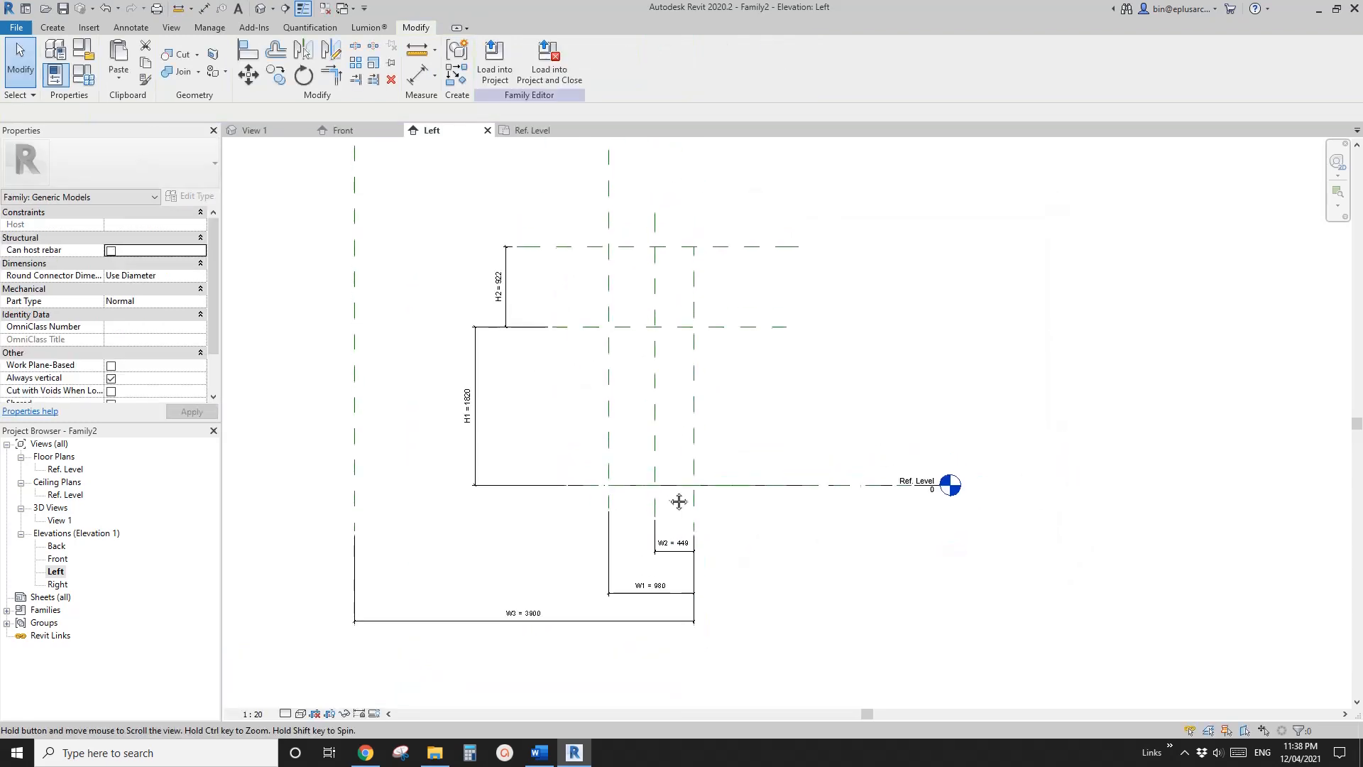
{"action": "mouse_move", "coordinate": [670, 488]}
{"action": "middle_mouse_down"}
{"action": "mouse_move", "coordinate": [667, 502]}
{"action": "mouse_move", "coordinate": [611, 513]}
{"action": "middle_mouse_up"}
{"action": "scroll", "coordinate": [636, 507], "scroll_direction": "down", "scroll_amount": 1}
{"action": "scroll", "coordinate": [624, 478], "scroll_direction": "down", "scroll_amount": 1}
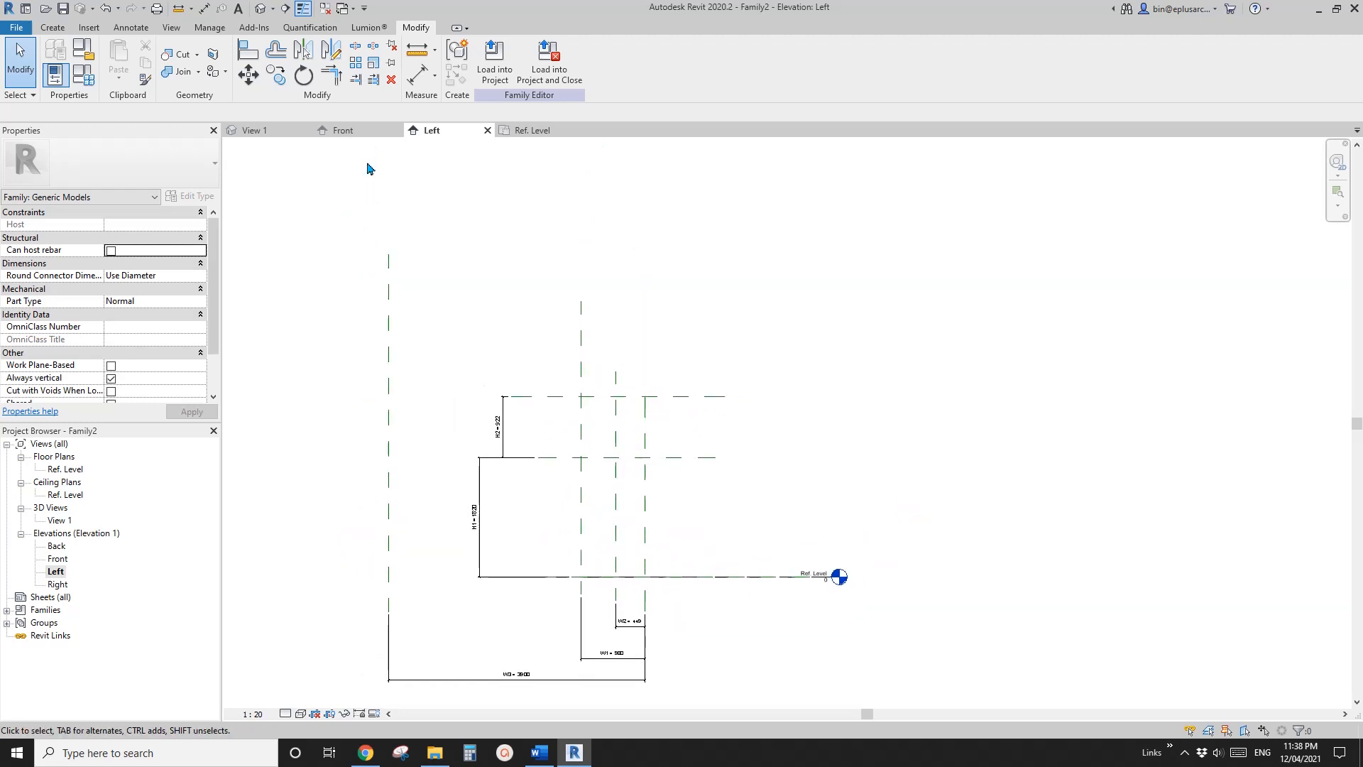
{"action": "left_click", "coordinate": [52, 27]}
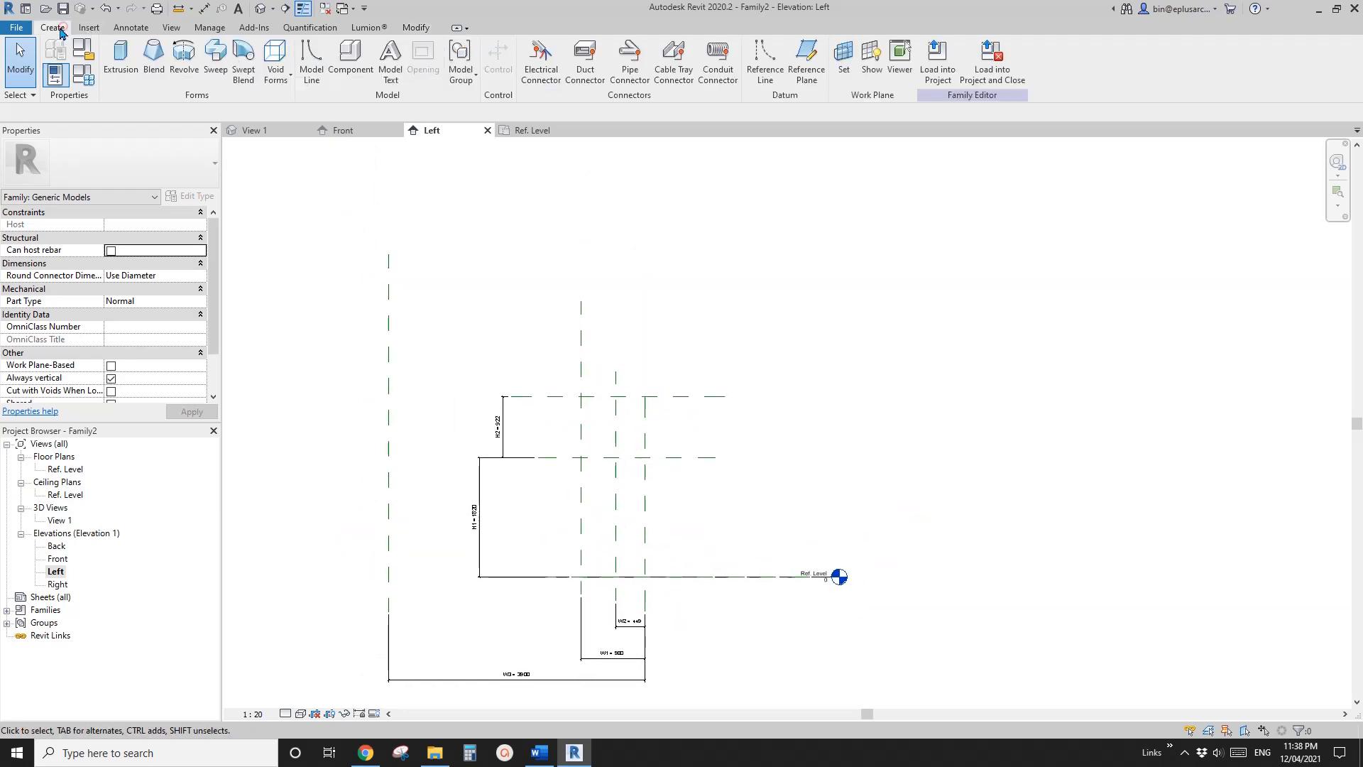
{"action": "left_click", "coordinate": [769, 64]}
{"action": "scroll", "coordinate": [689, 461], "scroll_direction": "up", "scroll_amount": 2}
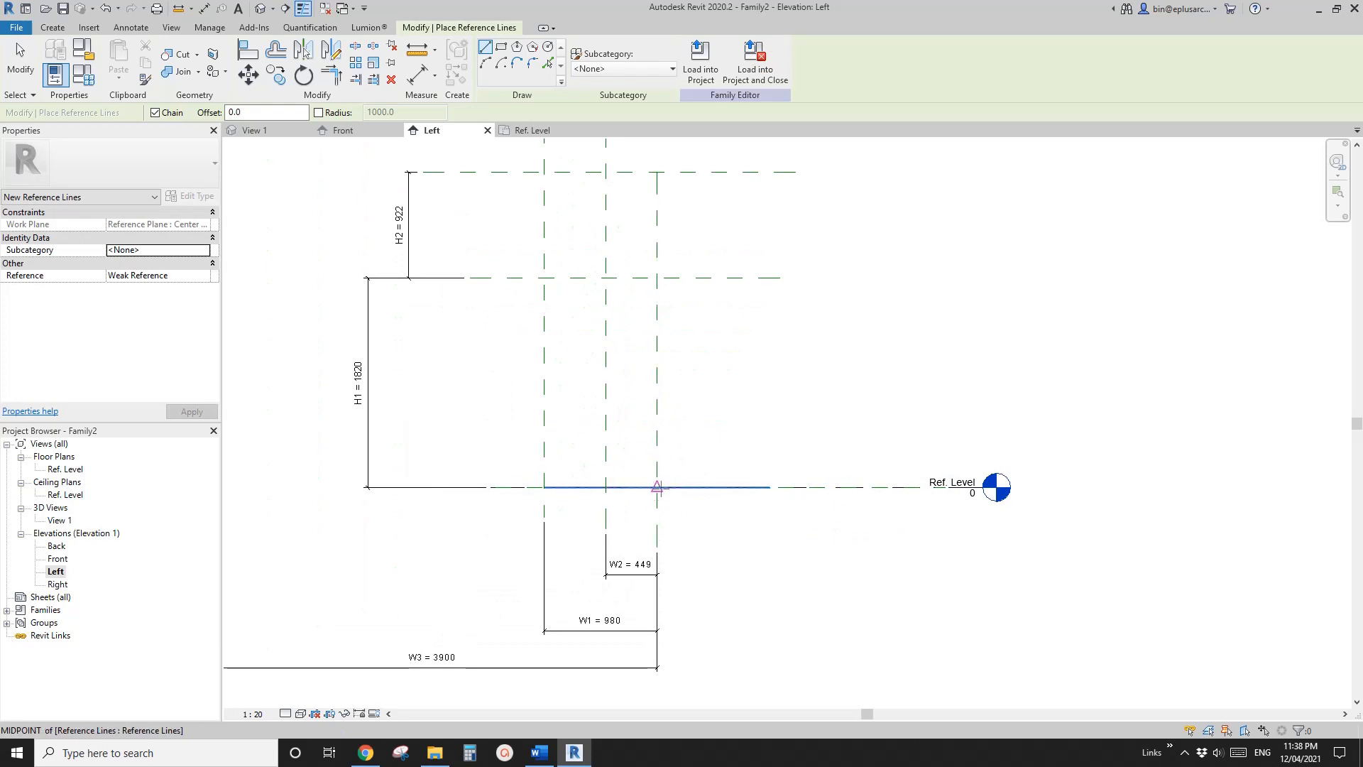
{"action": "scroll", "coordinate": [657, 486], "scroll_direction": "up", "scroll_amount": 1}
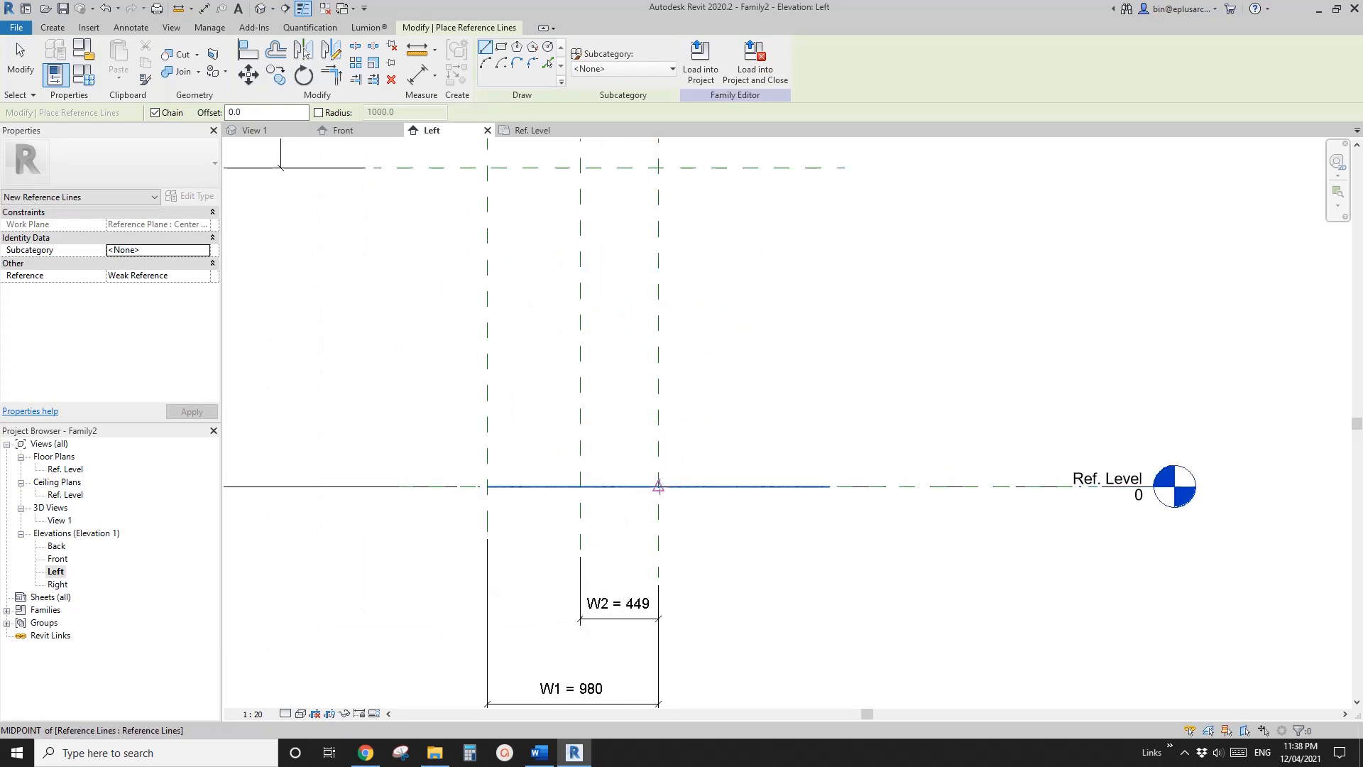
{"action": "left_click", "coordinate": [658, 486]}
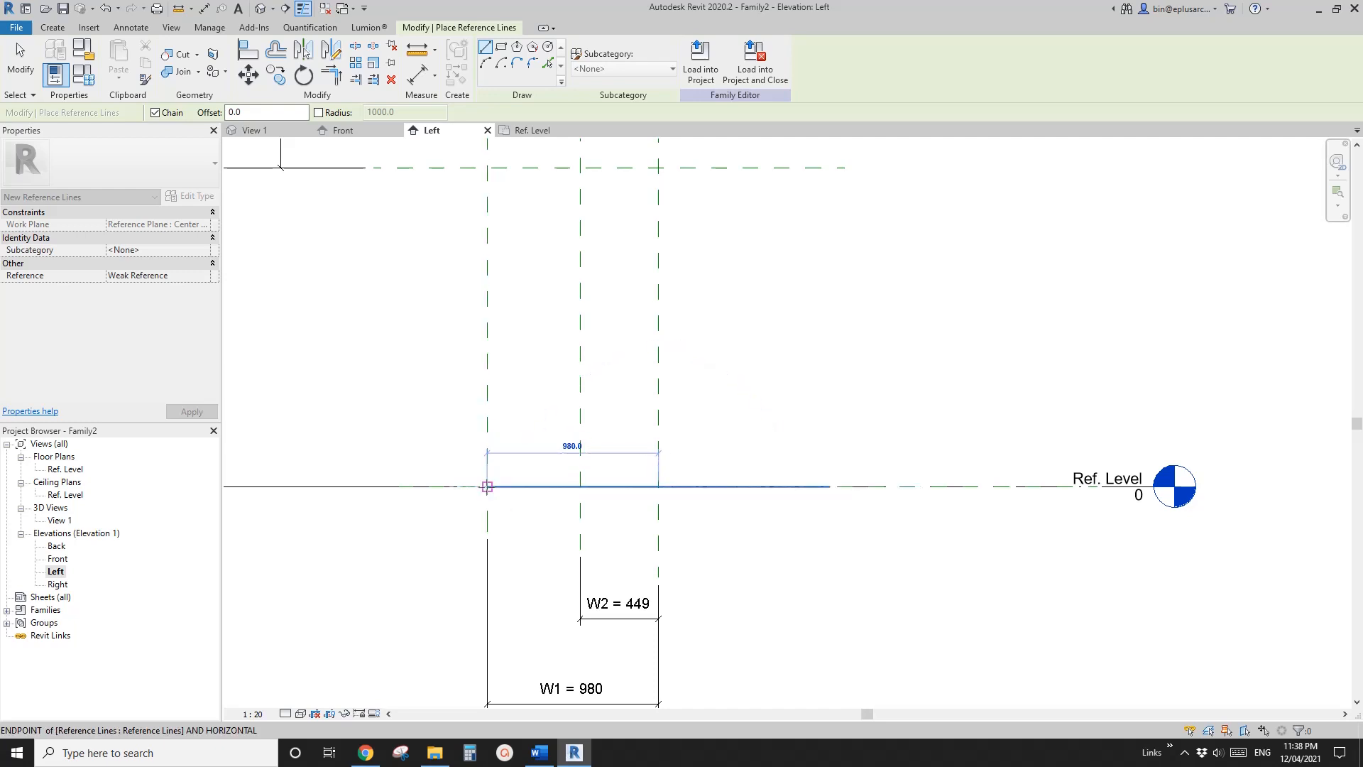
{"action": "left_click", "coordinate": [487, 486]}
Continue the reference-line chain through the W2/H1 intersection, the W3/H2 intersection and the top of the Center plane, closing it at the Ref. Level
{"action": "scroll", "coordinate": [525, 454], "scroll_direction": "down", "scroll_amount": 3}
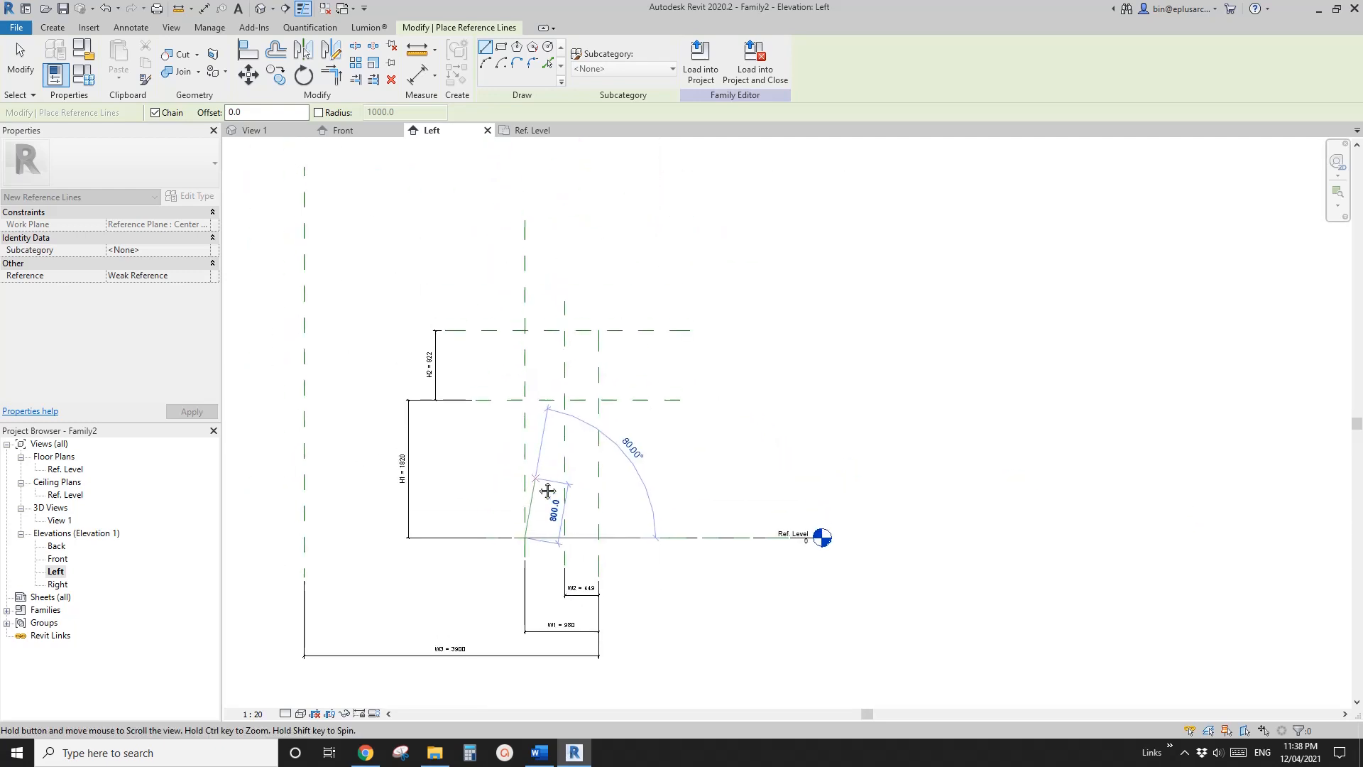
{"action": "middle_click_drag", "start_coordinate": [546, 434], "coordinate": [605, 457]}
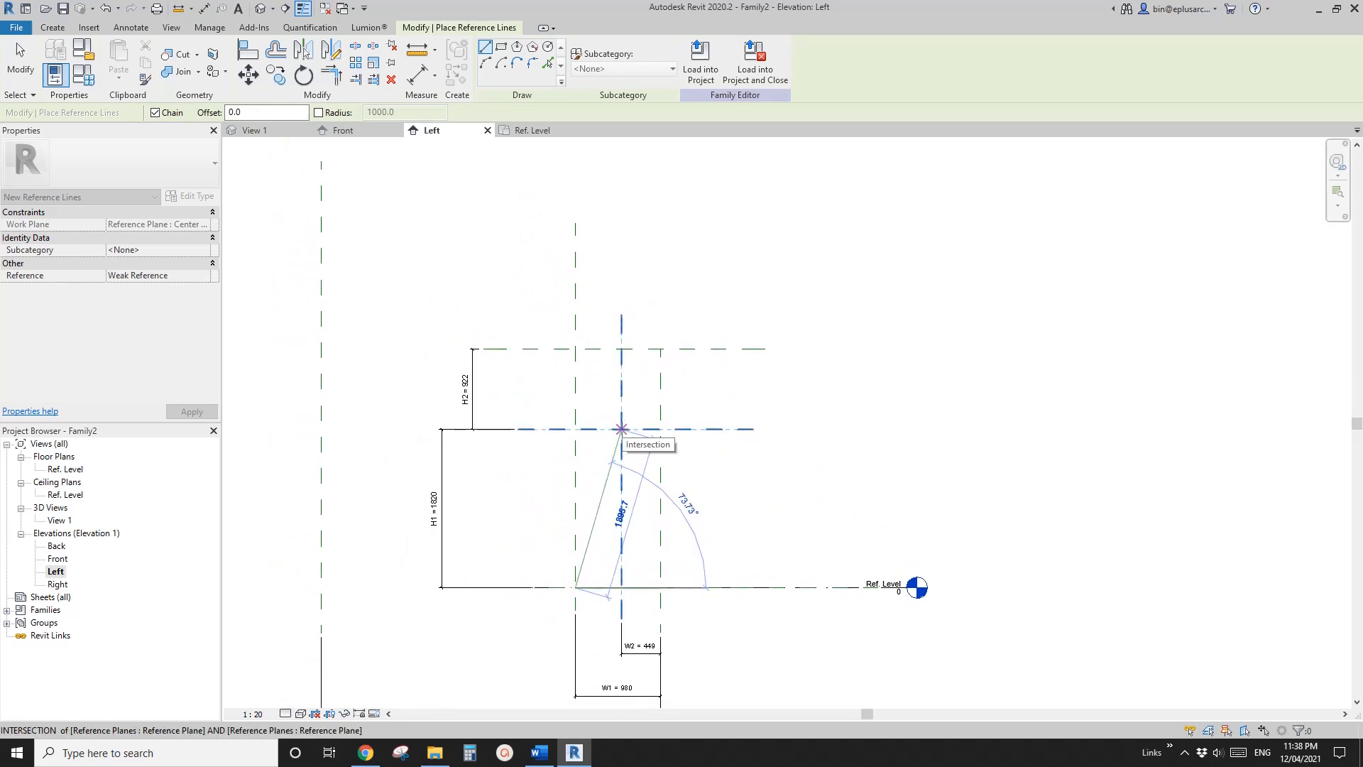
{"action": "left_click", "coordinate": [621, 429]}
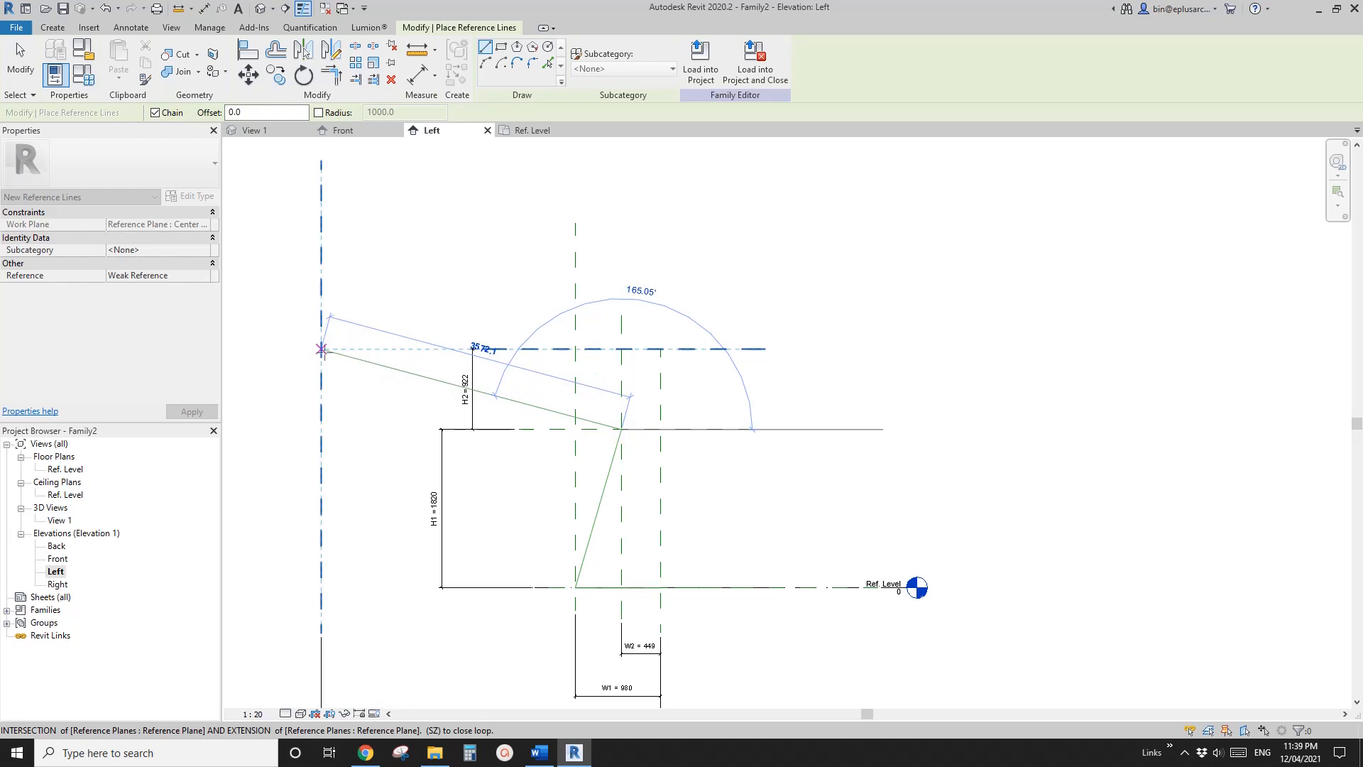
{"action": "left_click", "coordinate": [320, 348]}
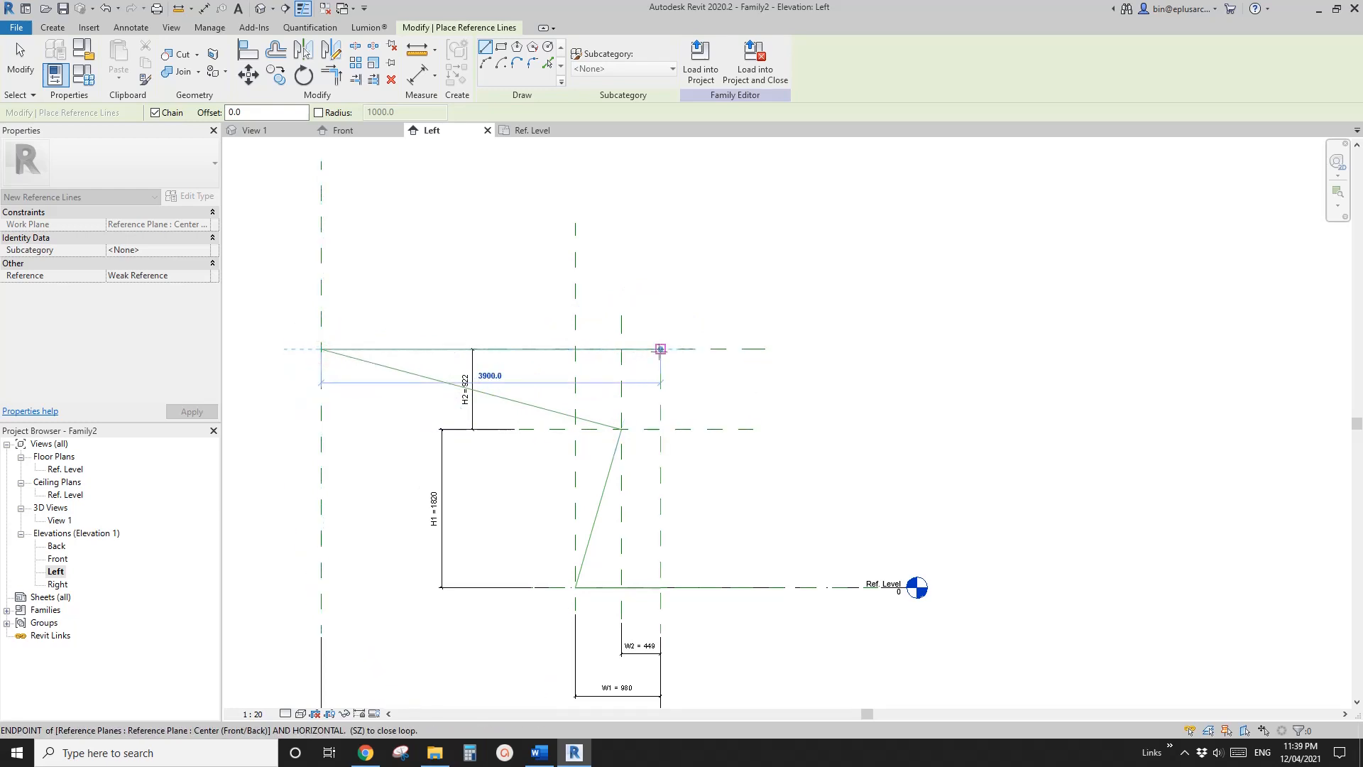
{"action": "left_click", "coordinate": [660, 348]}
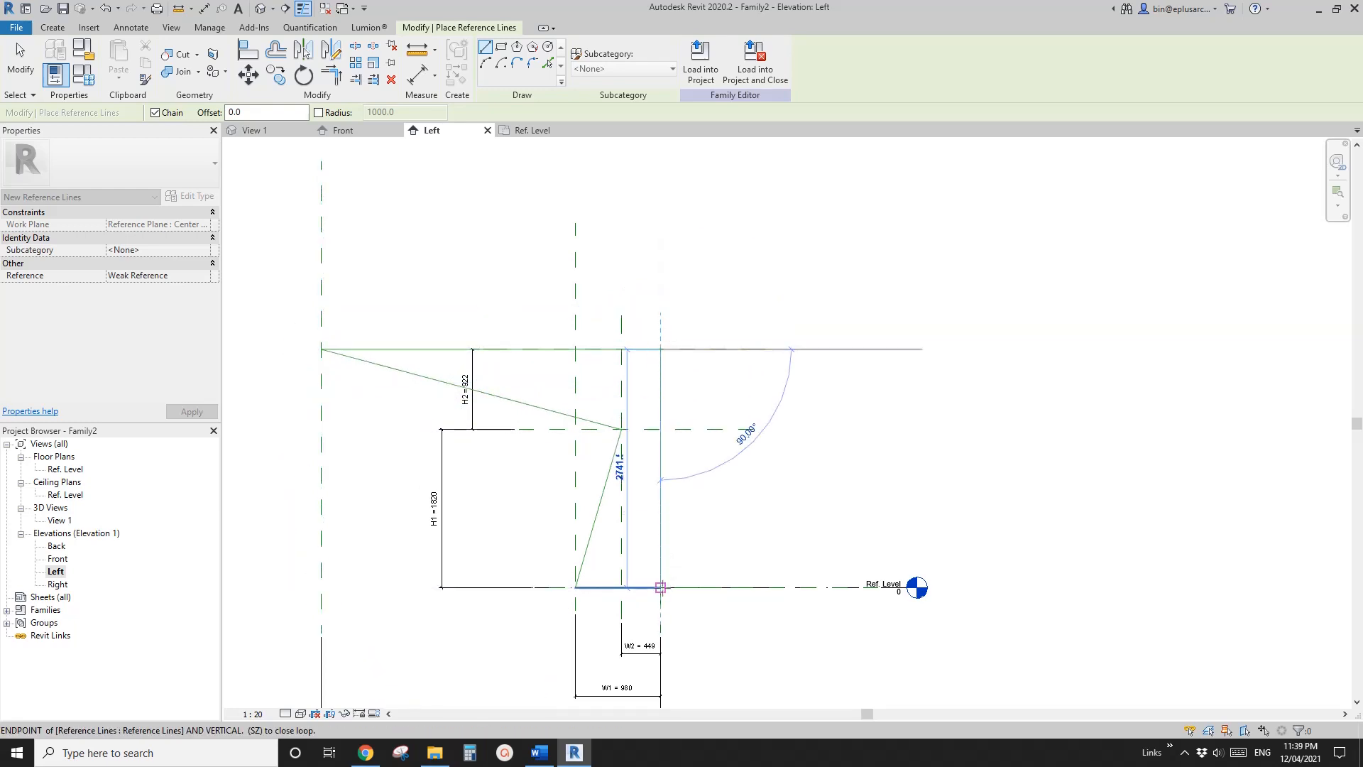
{"action": "left_click", "coordinate": [660, 587]}
{"action": "mouse_move", "coordinate": [695, 538]}
{"action": "middle_mouse_down"}
{"action": "mouse_move", "coordinate": [672, 461]}
{"action": "mouse_move", "coordinate": [614, 435]}
{"action": "middle_mouse_up"}
{"action": "key", "text": "Escape"}
{"action": "key", "text": "Escape"}
Move the vertical reference line on the Center (Front/Back) plane 50 mm toward the W2 plane
{"action": "middle_click_drag", "start_coordinate": [594, 373], "coordinate": [627, 399]}
{"action": "scroll", "coordinate": [639, 350], "scroll_direction": "up", "scroll_amount": 2}
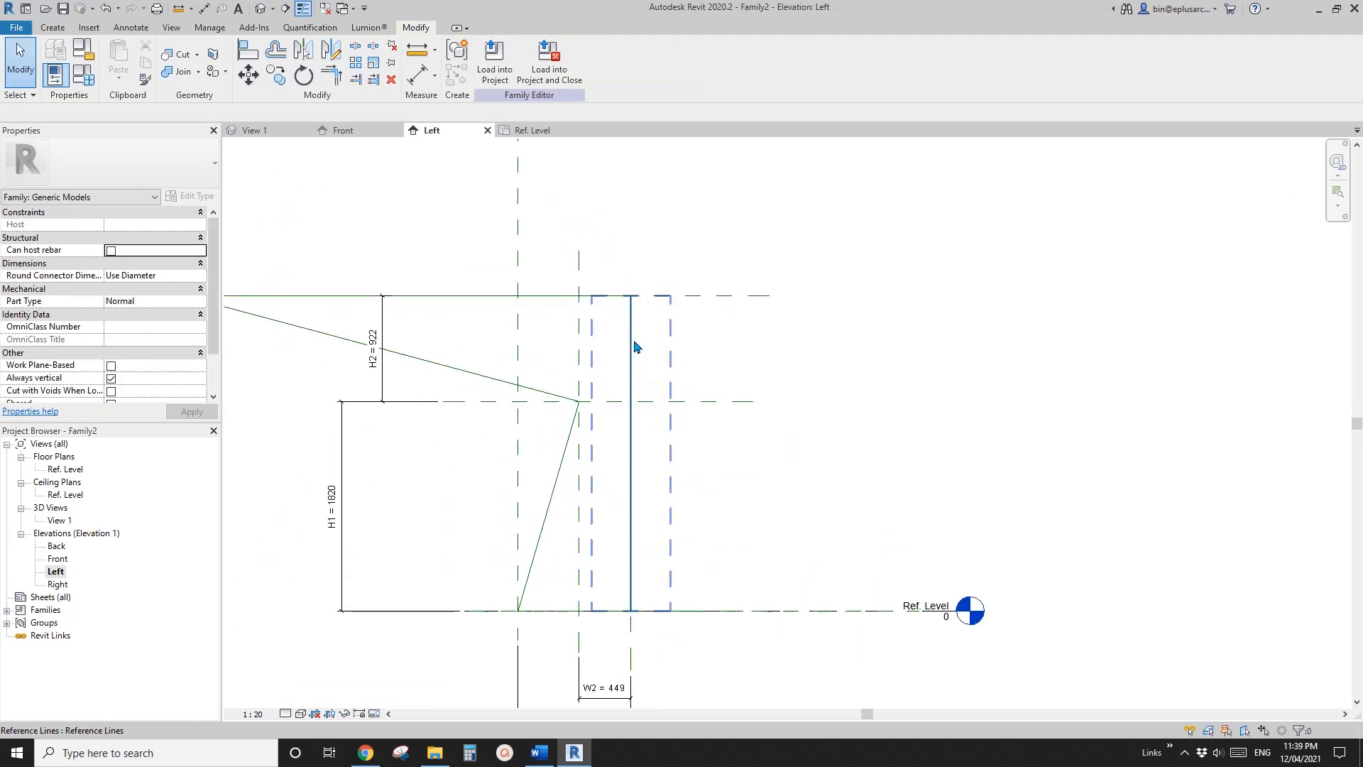
{"action": "scroll", "coordinate": [635, 331], "scroll_direction": "up", "scroll_amount": 2}
{"action": "left_click", "coordinate": [630, 316]}
{"action": "scroll", "coordinate": [639, 377], "scroll_direction": "down", "scroll_amount": 1}
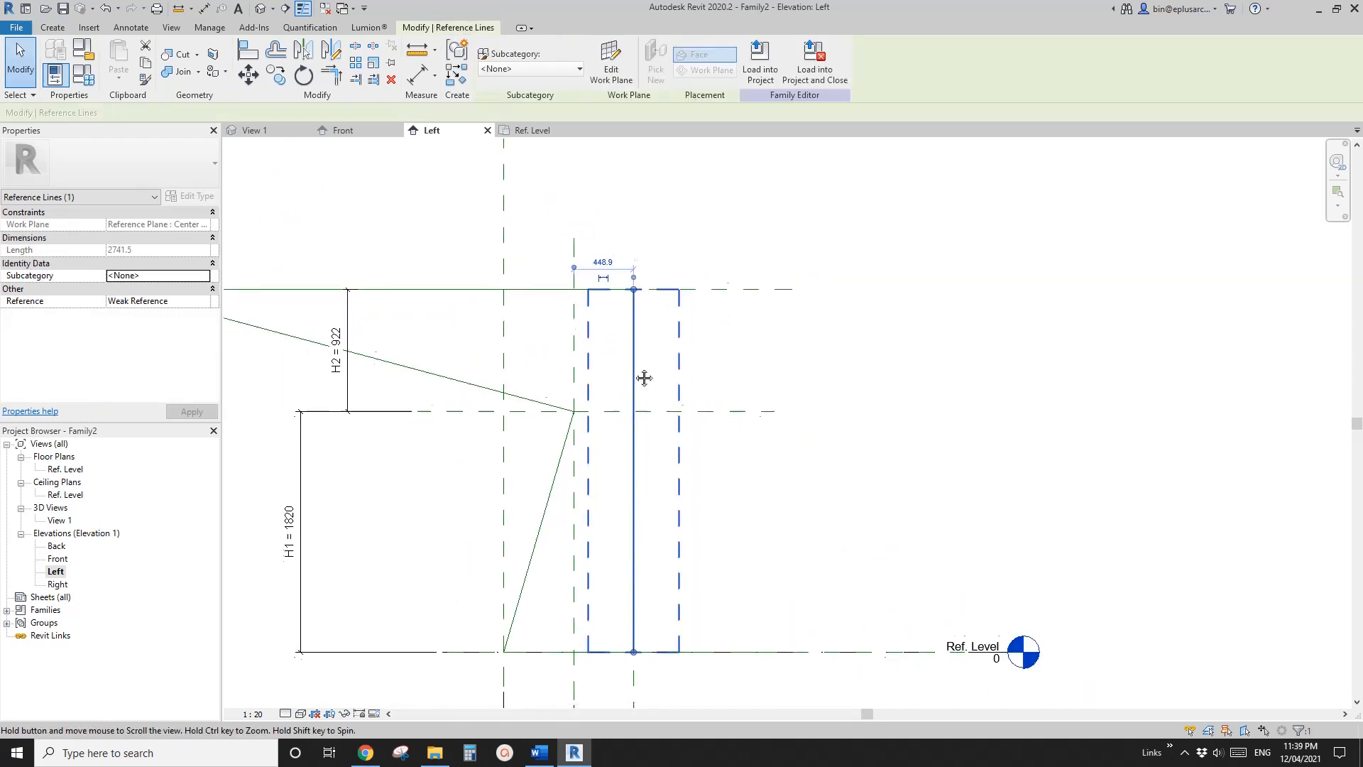
{"action": "key", "text": "v"}
{"action": "left_click", "coordinate": [681, 332]}
{"action": "type", "text": "50"}
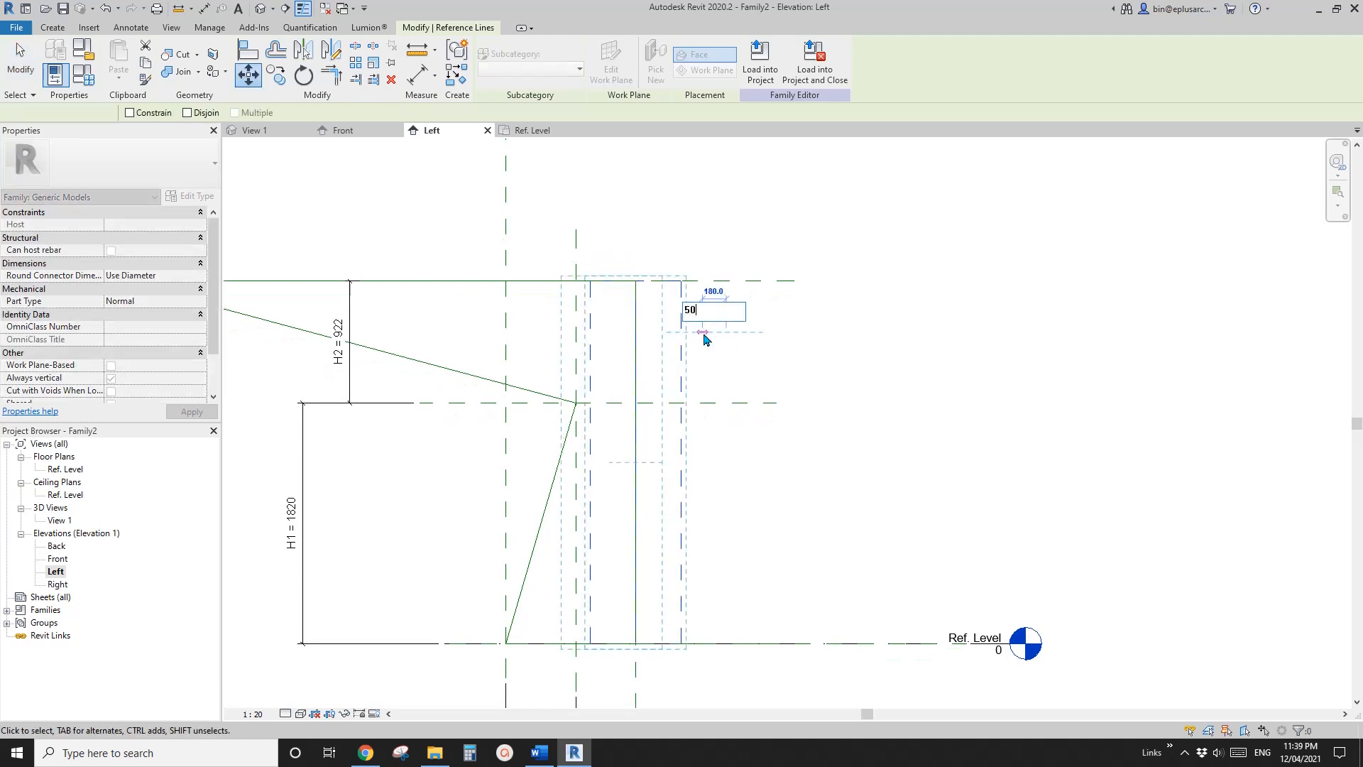
{"action": "key", "text": "Return"}
{"action": "key", "text": "Escape"}
Add an aligned dimension between the Center (Front/Back) plane and the offset vertical reference line, placed above the profile
{"action": "scroll", "coordinate": [636, 305], "scroll_direction": "up", "scroll_amount": 2}
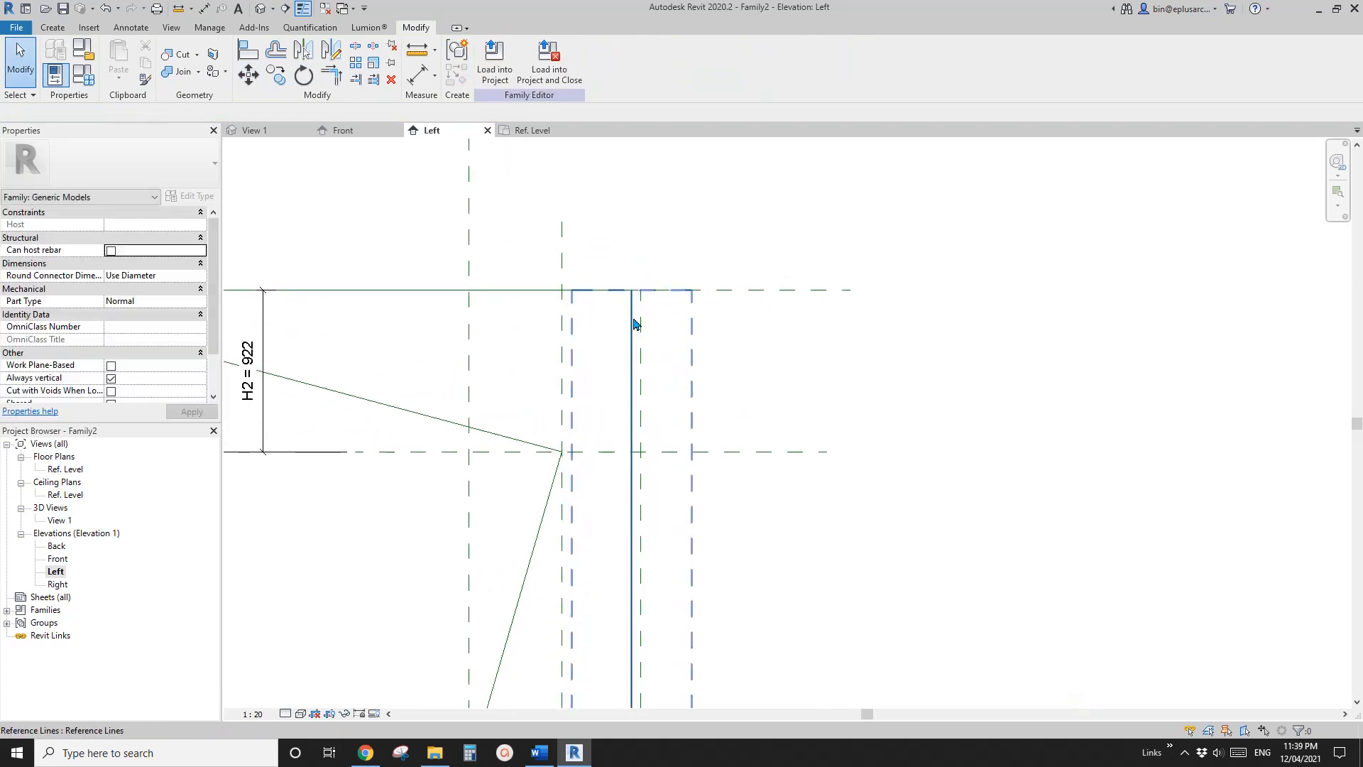
{"action": "key", "text": "d"}
{"action": "key", "text": "i"}
{"action": "scroll", "coordinate": [641, 324], "scroll_direction": "up", "scroll_amount": 3}
{"action": "left_click", "coordinate": [643, 313]}
{"action": "left_click", "coordinate": [628, 313]}
{"action": "scroll", "coordinate": [633, 322], "scroll_direction": "down", "scroll_amount": 2}
{"action": "middle_click_drag", "start_coordinate": [635, 322], "coordinate": [640, 371]}
{"action": "left_click", "coordinate": [646, 288]}
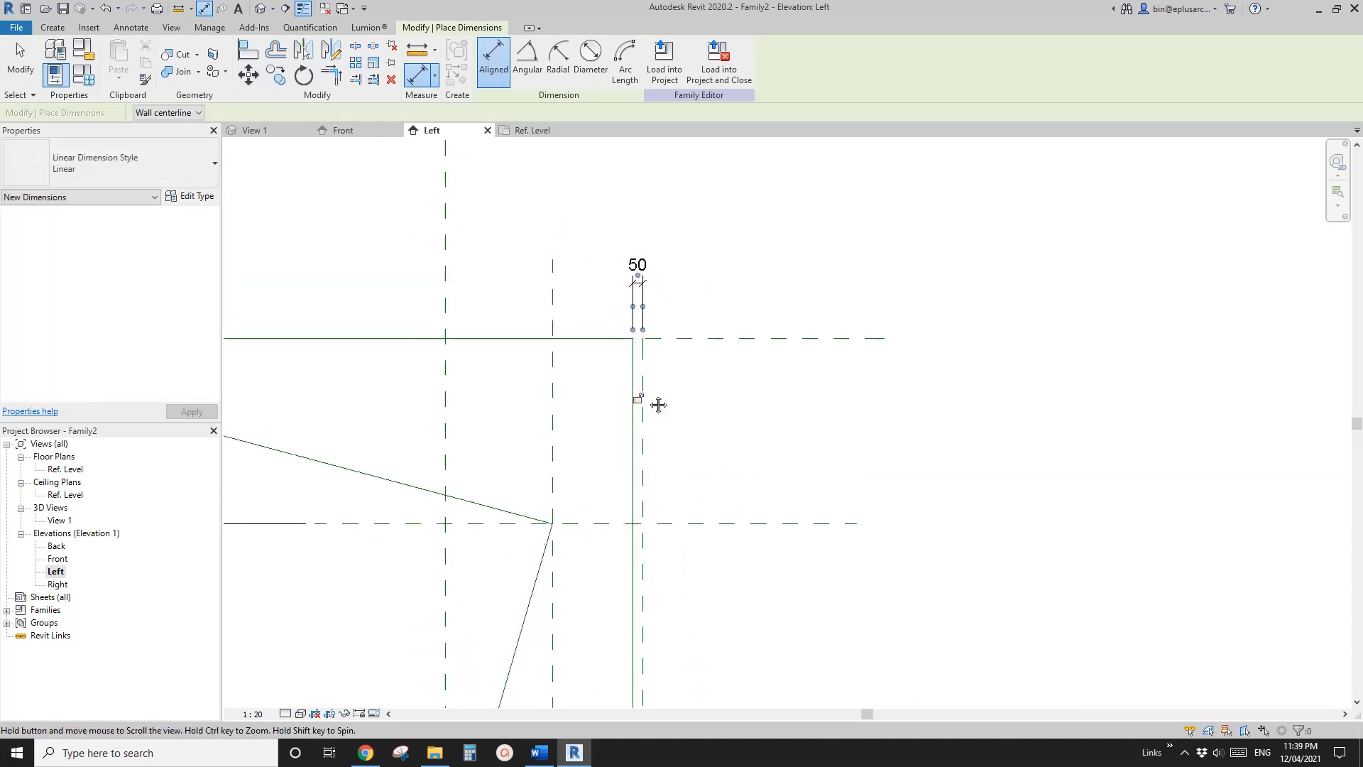
{"action": "scroll", "coordinate": [639, 383], "scroll_direction": "down", "scroll_amount": 1}
{"action": "middle_click_drag", "start_coordinate": [639, 393], "coordinate": [664, 375]}
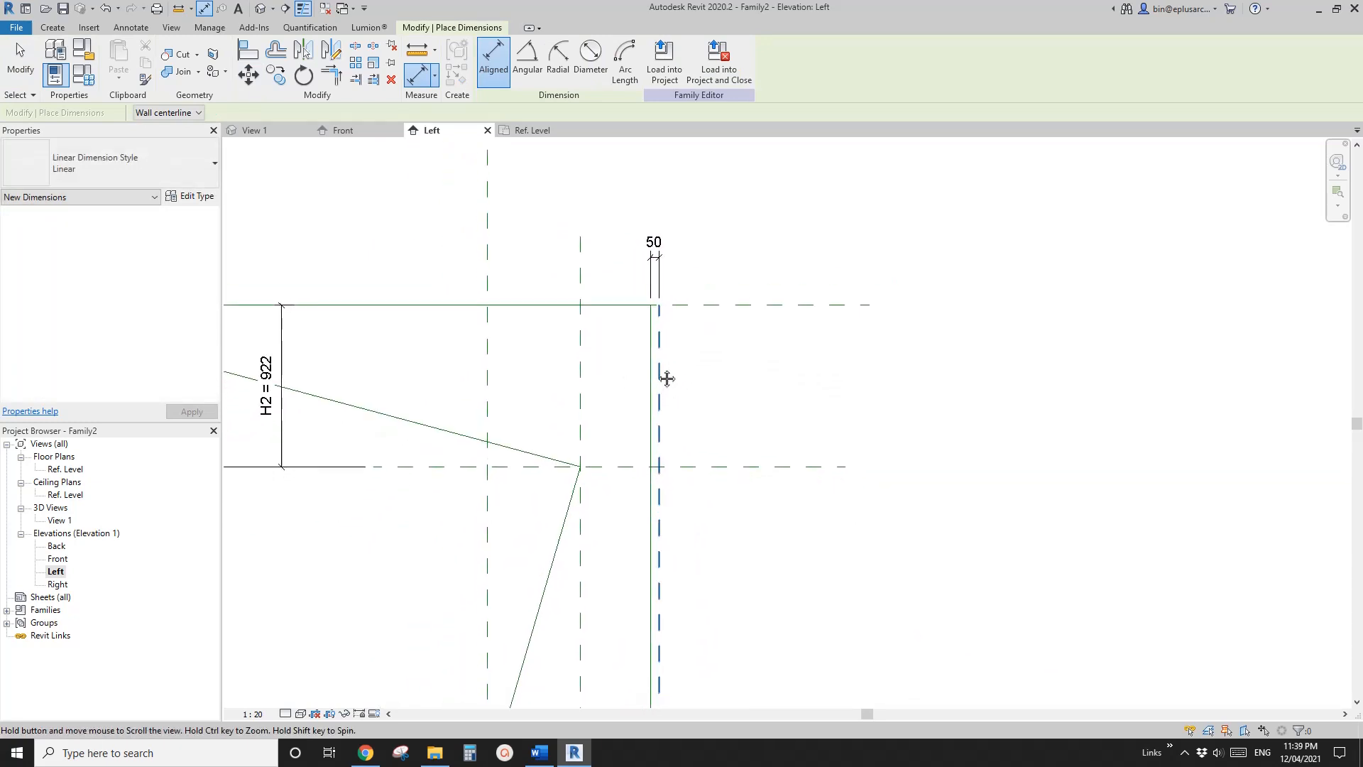
{"action": "key", "text": "Escape"}
{"action": "key", "text": "Escape"}
Switch to Word to check the canopy reference photo
{"action": "left_click", "coordinate": [539, 753]}
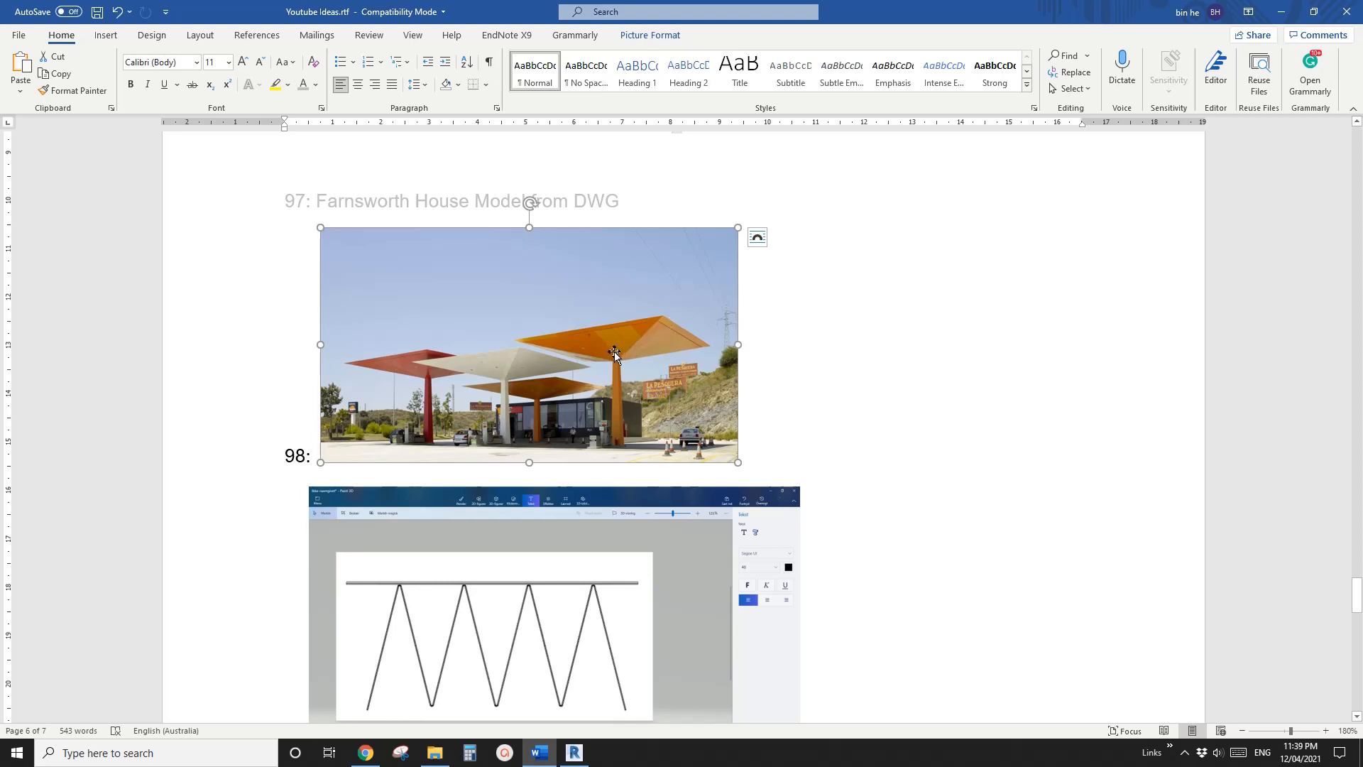
Switch back to Revit and lock the 50 mm dimension between the Center (Front/Back) plane and the vertical reference line
{"action": "left_click", "coordinate": [574, 751]}
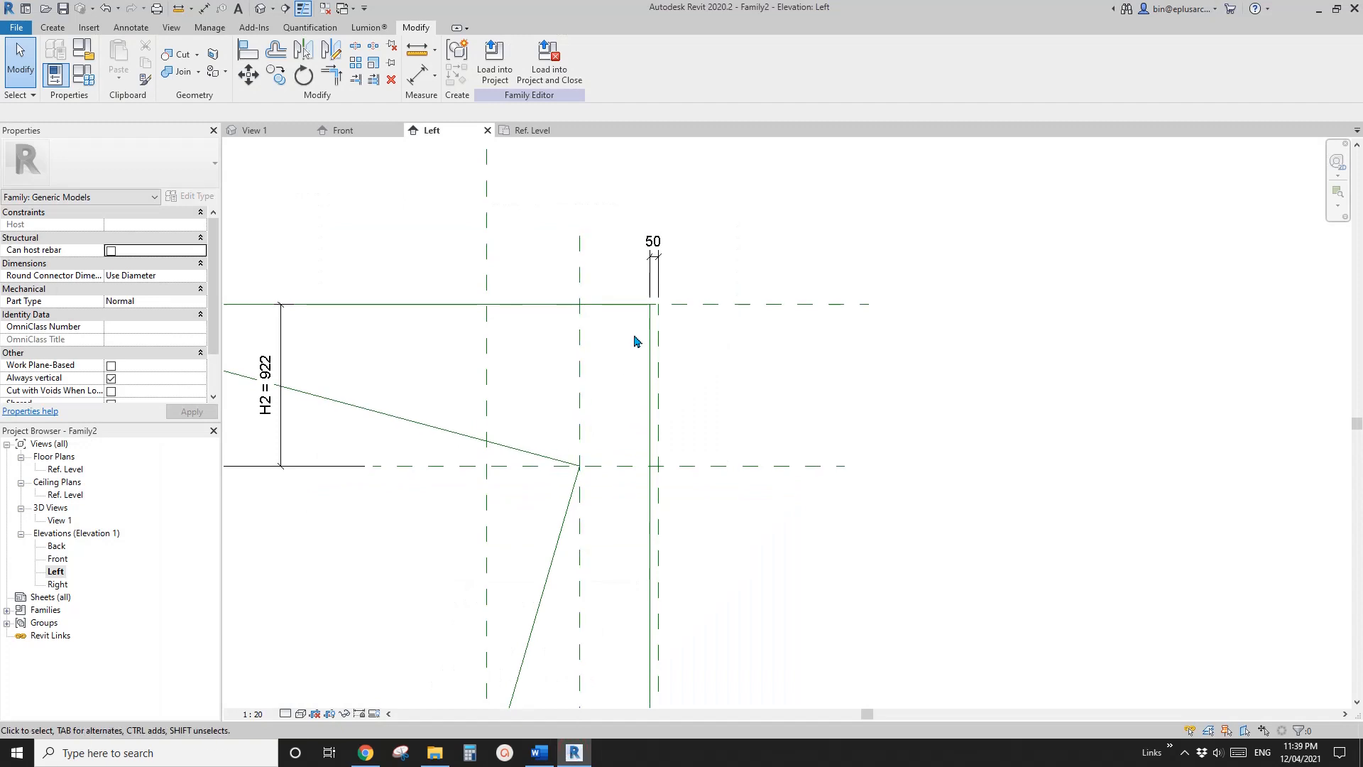
{"action": "left_click", "coordinate": [654, 356]}
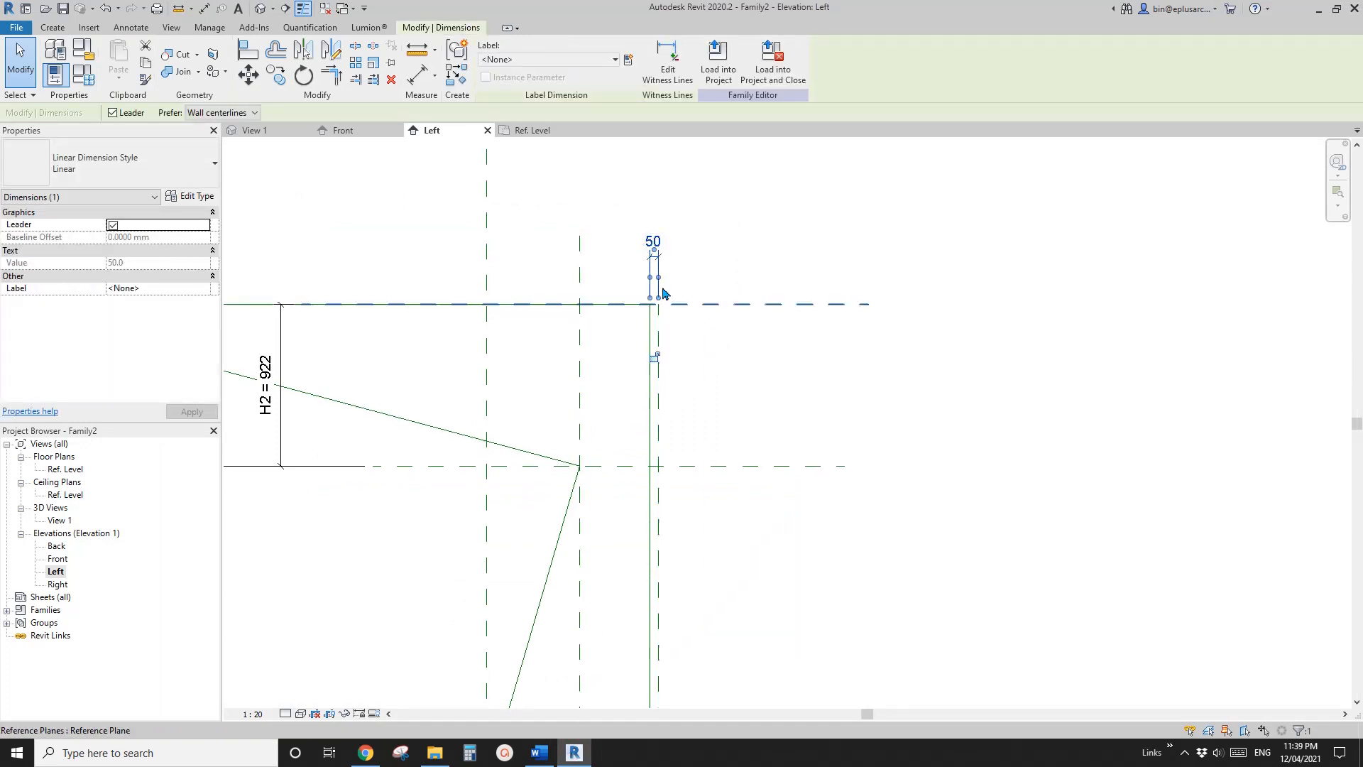
{"action": "left_click", "coordinate": [661, 362]}
{"action": "scroll", "coordinate": [667, 361], "scroll_direction": "down", "scroll_amount": 3}
{"action": "middle_click_drag", "start_coordinate": [623, 418], "coordinate": [735, 370]}
{"action": "scroll", "coordinate": [735, 370], "scroll_direction": "down", "scroll_amount": 1}
Copy the topmost horizontal reference plane about 100 mm downward
{"action": "left_click", "coordinate": [688, 329]}
{"action": "middle_click_drag", "start_coordinate": [834, 299], "coordinate": [813, 298]}
{"action": "left_click", "coordinate": [809, 294]}
{"action": "key", "text": "r"}
{"action": "key", "text": "o"}
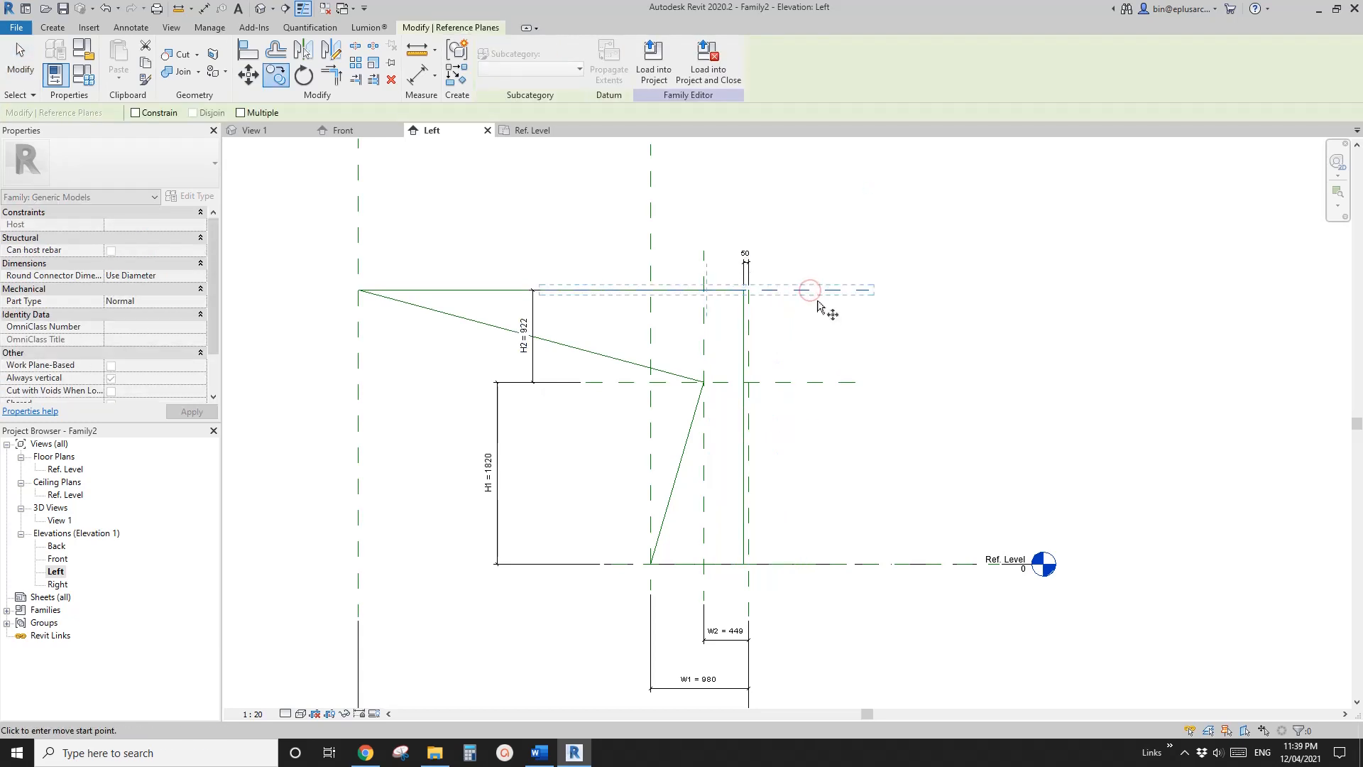
{"action": "left_click", "coordinate": [817, 313]}
{"action": "key", "text": "Escape"}
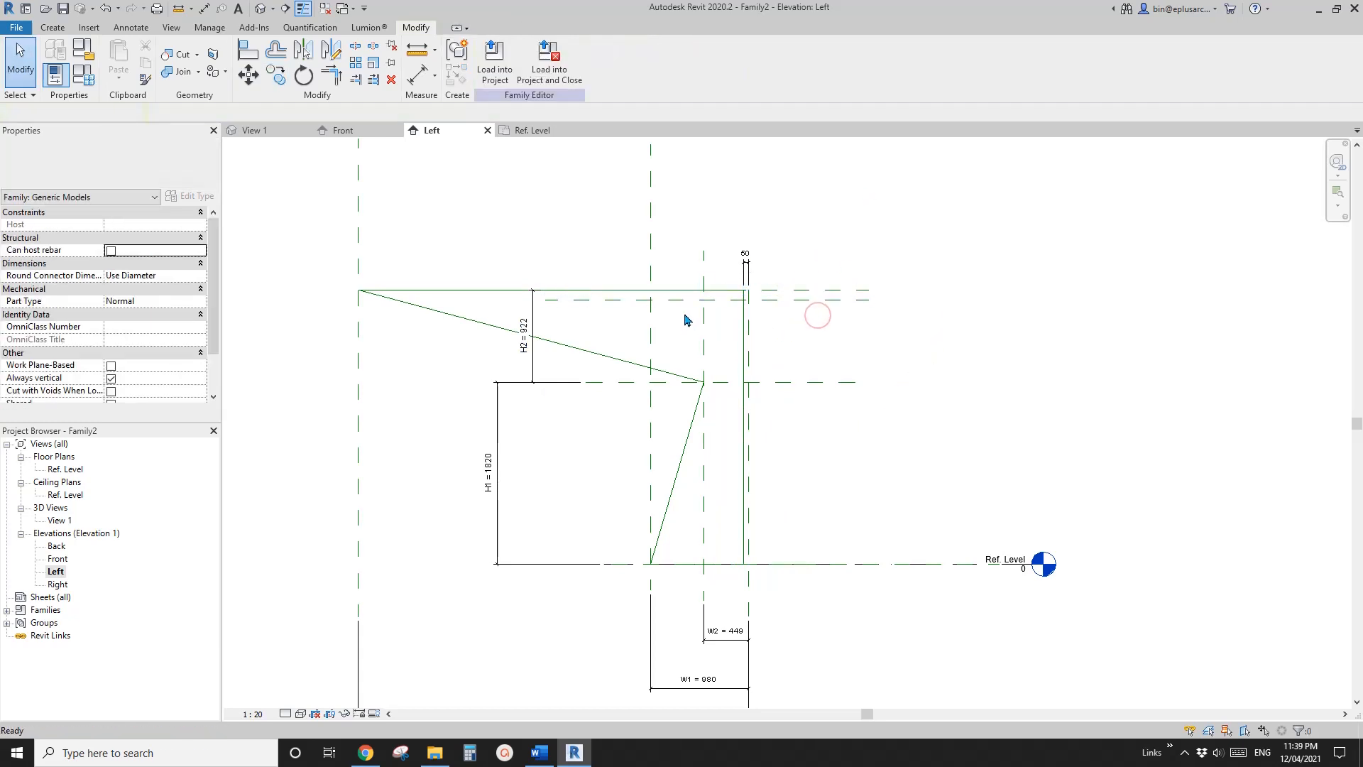
Add an aligned dimension between the topmost horizontal reference plane and its copy, outside the profile
{"action": "left_click", "coordinate": [685, 302]}
{"action": "scroll", "coordinate": [753, 318], "scroll_direction": "up", "scroll_amount": 1}
{"action": "middle_click_drag", "start_coordinate": [754, 318], "coordinate": [756, 326]}
{"action": "key", "text": "i"}
{"action": "scroll", "coordinate": [803, 318], "scroll_direction": "up", "scroll_amount": 1}
{"action": "left_click", "coordinate": [804, 306]}
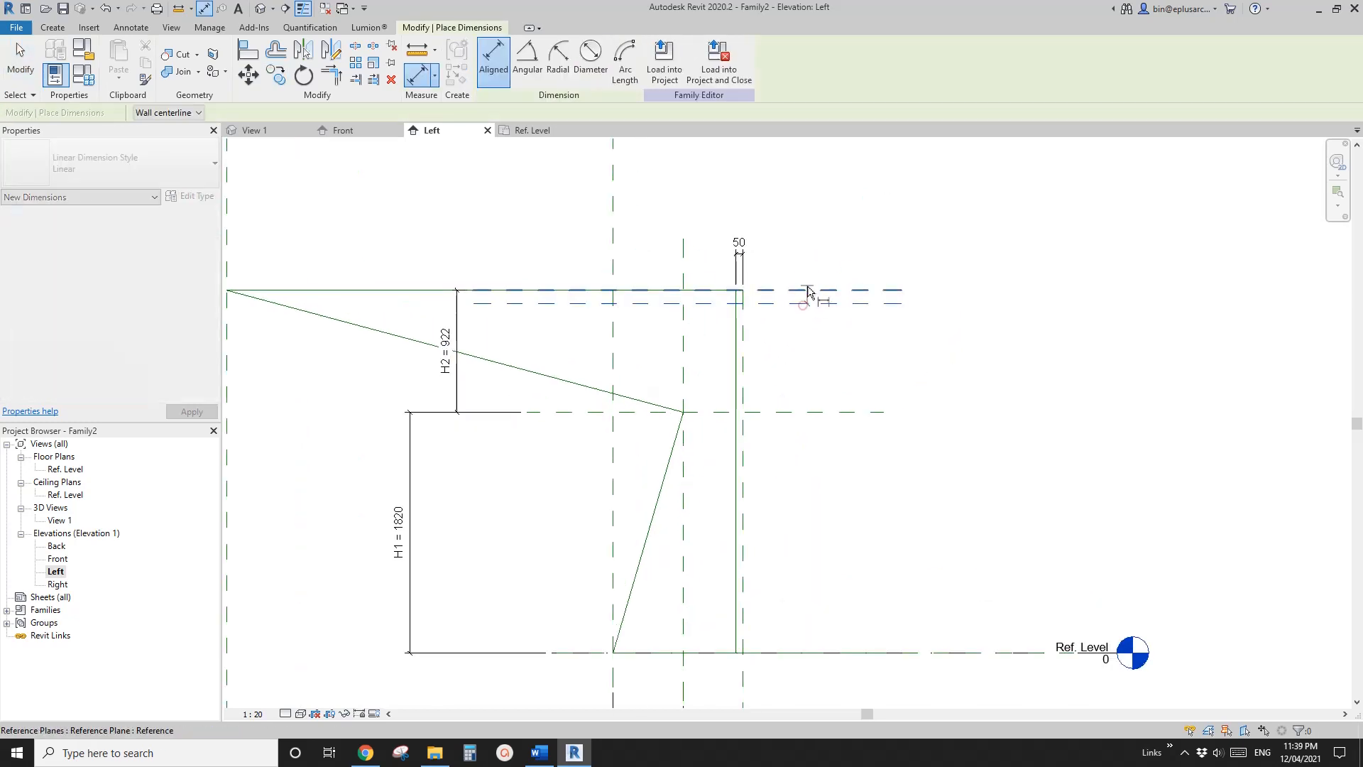
{"action": "left_click", "coordinate": [809, 286]}
{"action": "left_click", "coordinate": [850, 240]}
{"action": "key", "text": "Escape"}
Set the copied reference plane's distance below the topmost plane to 200 mm
{"action": "left_click", "coordinate": [809, 306]}
{"action": "scroll", "coordinate": [844, 291], "scroll_direction": "up", "scroll_amount": 1}
{"action": "left_click", "coordinate": [844, 297]}
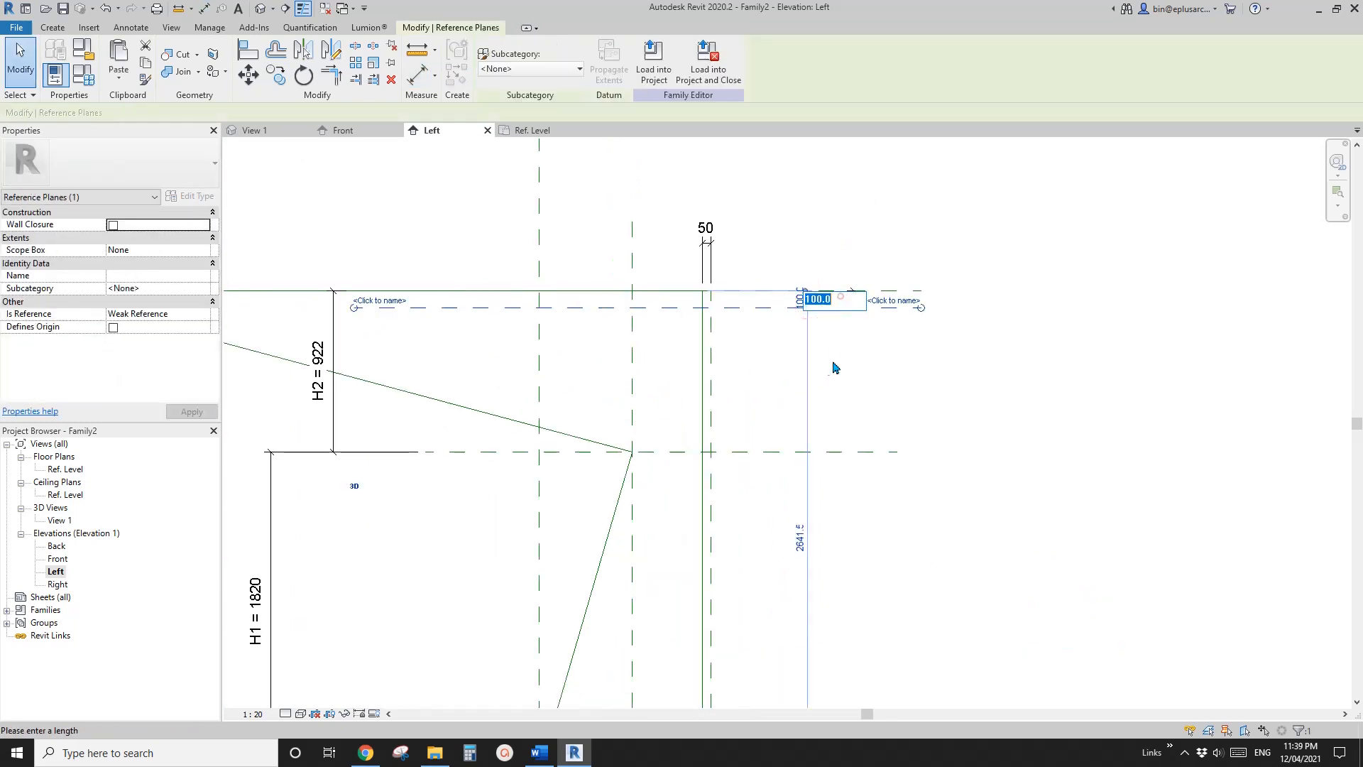
{"action": "middle_click_drag", "start_coordinate": [830, 363], "coordinate": [820, 370]}
{"action": "type", "text": "200"}
{"action": "key", "text": "Return"}
{"action": "left_click", "coordinate": [827, 392]}
{"action": "scroll", "coordinate": [824, 390], "scroll_direction": "up", "scroll_amount": 1}
{"action": "scroll", "coordinate": [731, 359], "scroll_direction": "down", "scroll_amount": 2}
{"action": "middle_click_drag", "start_coordinate": [724, 360], "coordinate": [796, 347]}
{"action": "scroll", "coordinate": [796, 347], "scroll_direction": "down", "scroll_amount": 1}
{"action": "middle_click_drag", "start_coordinate": [675, 344], "coordinate": [767, 344]}
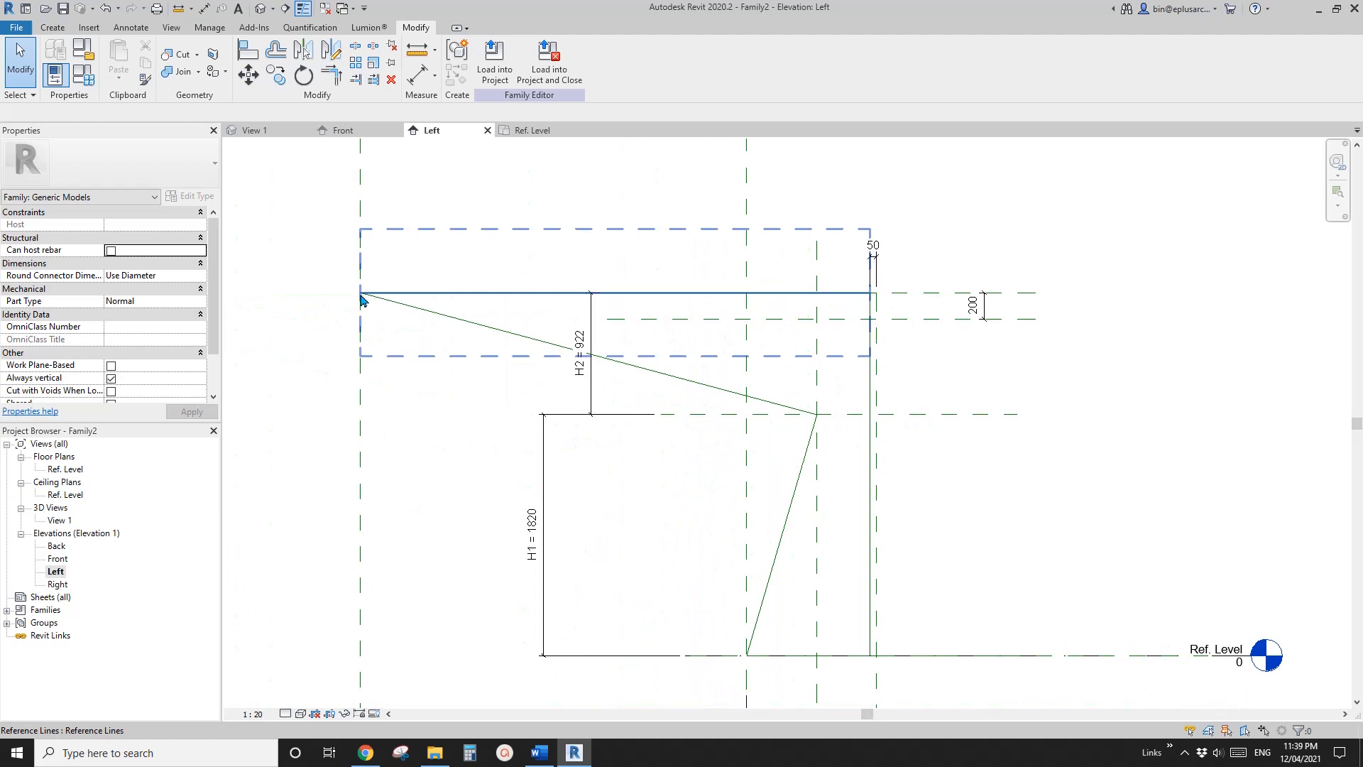
Lock the 200 mm dimension between the two upper horizontal reference planes
{"action": "middle_click_drag", "start_coordinate": [925, 329], "coordinate": [635, 307]}
{"action": "scroll", "coordinate": [823, 330], "scroll_direction": "up", "scroll_amount": 1}
{"action": "scroll", "coordinate": [679, 310], "scroll_direction": "up", "scroll_amount": 2}
{"action": "left_click", "coordinate": [634, 305]}
{"action": "key", "text": "Escape"}
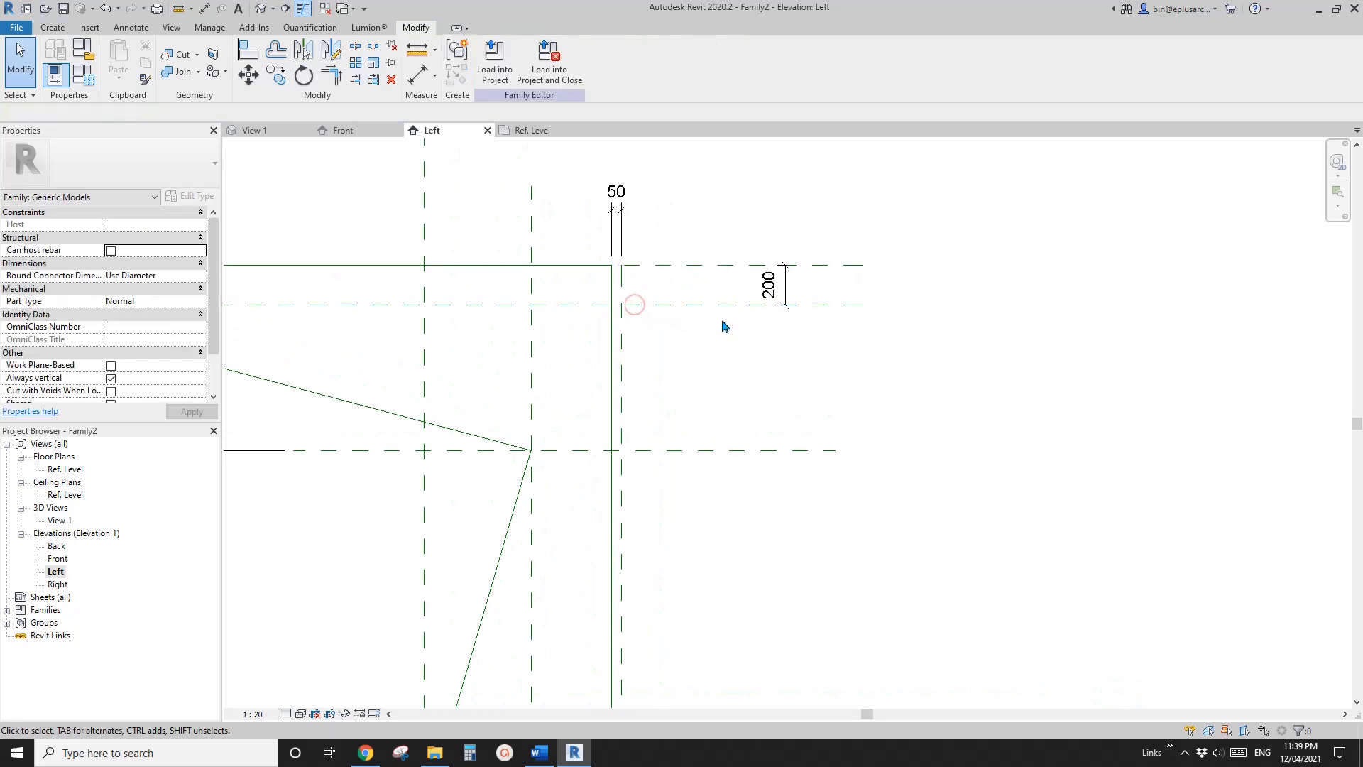
{"action": "left_click", "coordinate": [773, 287]}
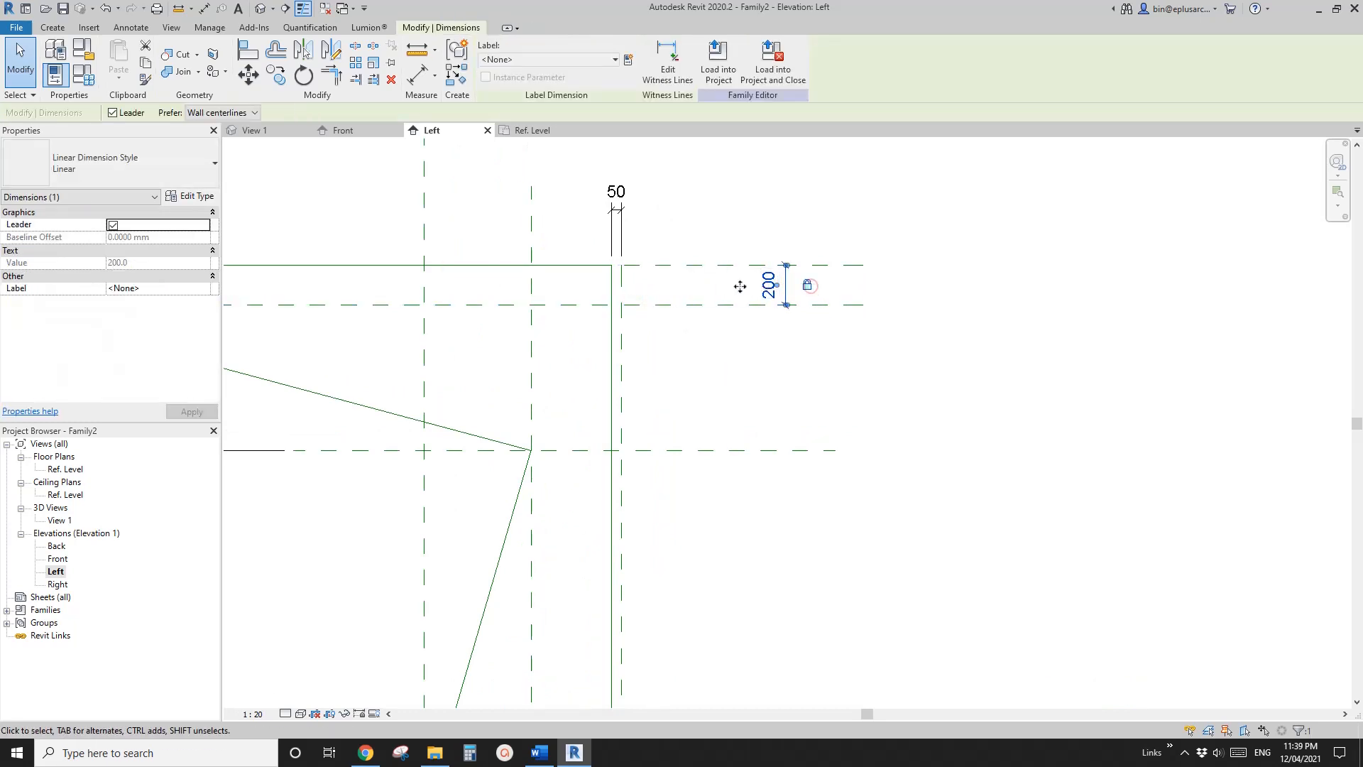
{"action": "scroll", "coordinate": [740, 287], "scroll_direction": "down", "scroll_amount": 2}
{"action": "key", "text": "Escape"}
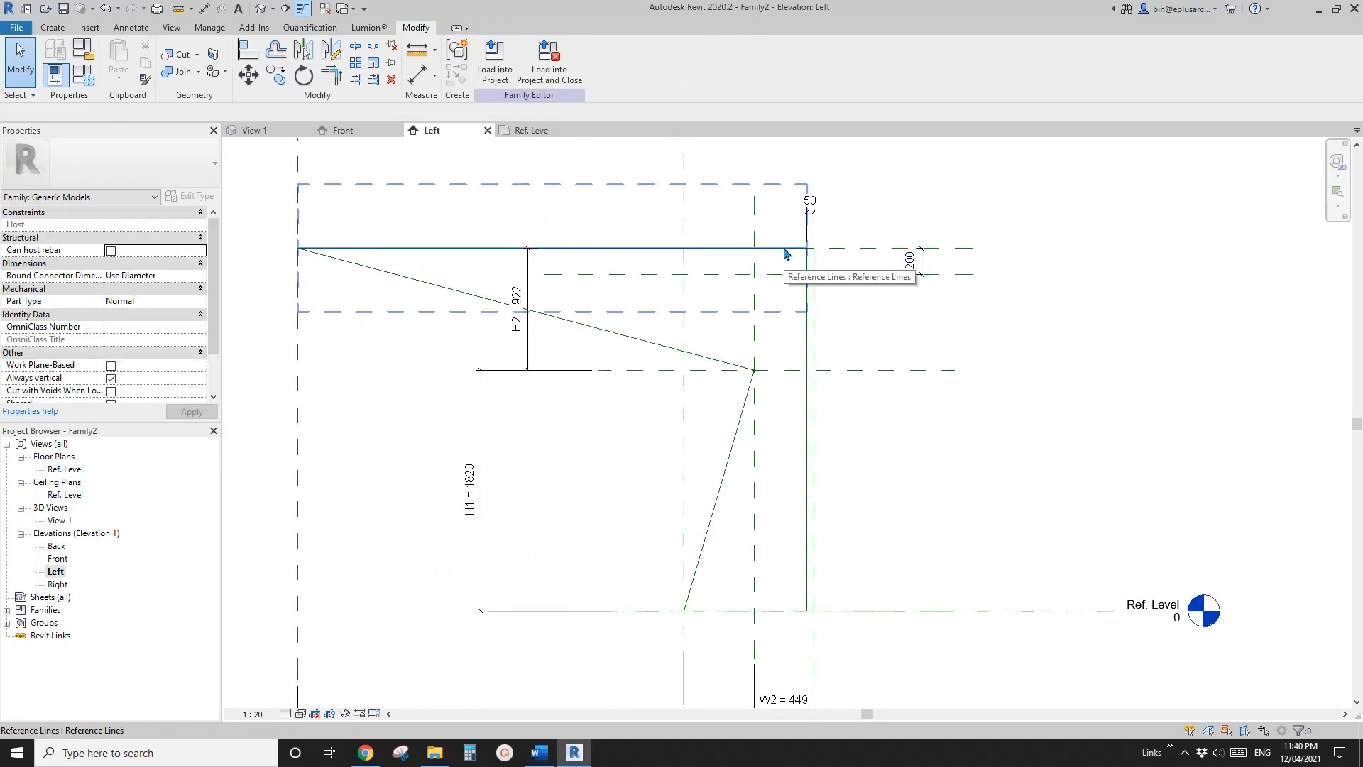
Lower the inner end of the top reference line to where the vertical reference line meets the 200 mm offset plane
{"action": "left_click", "coordinate": [784, 249]}
{"action": "scroll", "coordinate": [806, 259], "scroll_direction": "up", "scroll_amount": 3}
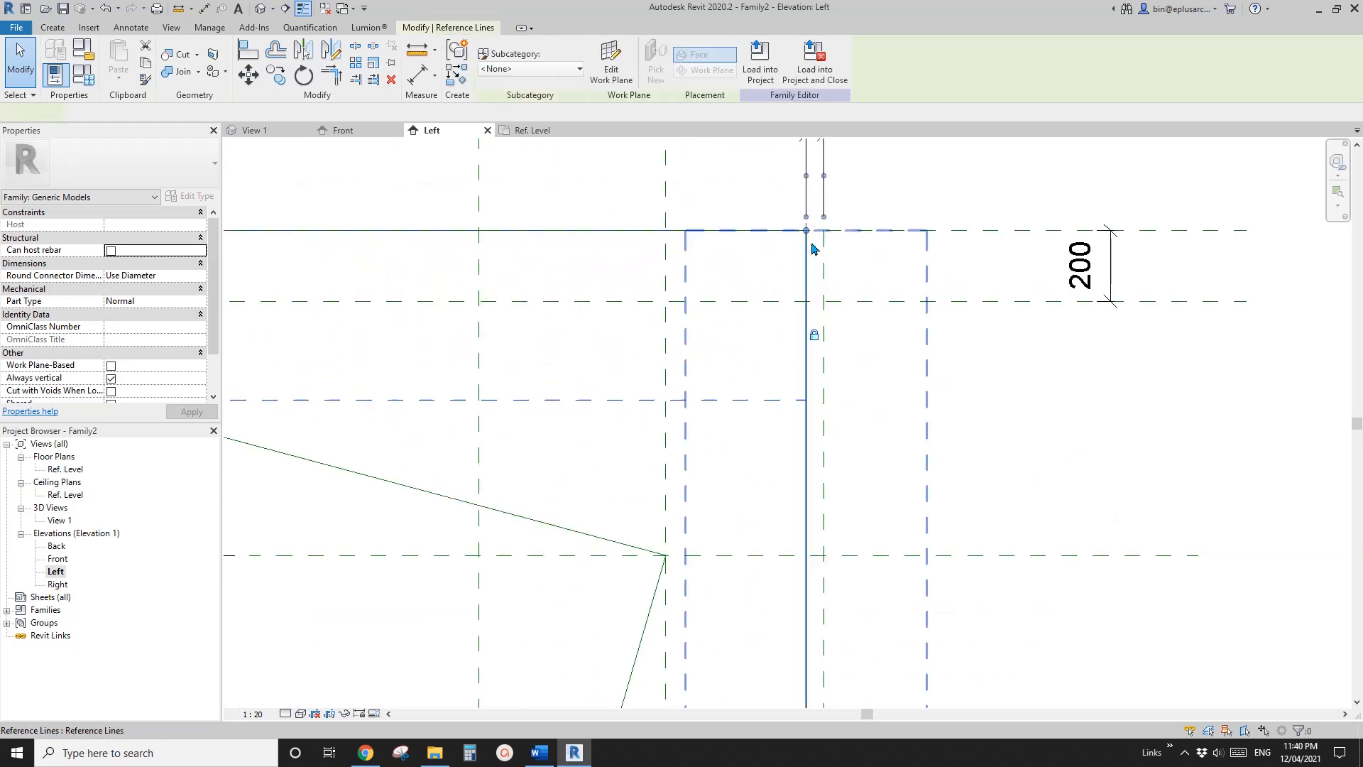
{"action": "left_click_drag", "start_coordinate": [807, 233], "coordinate": [806, 301]}
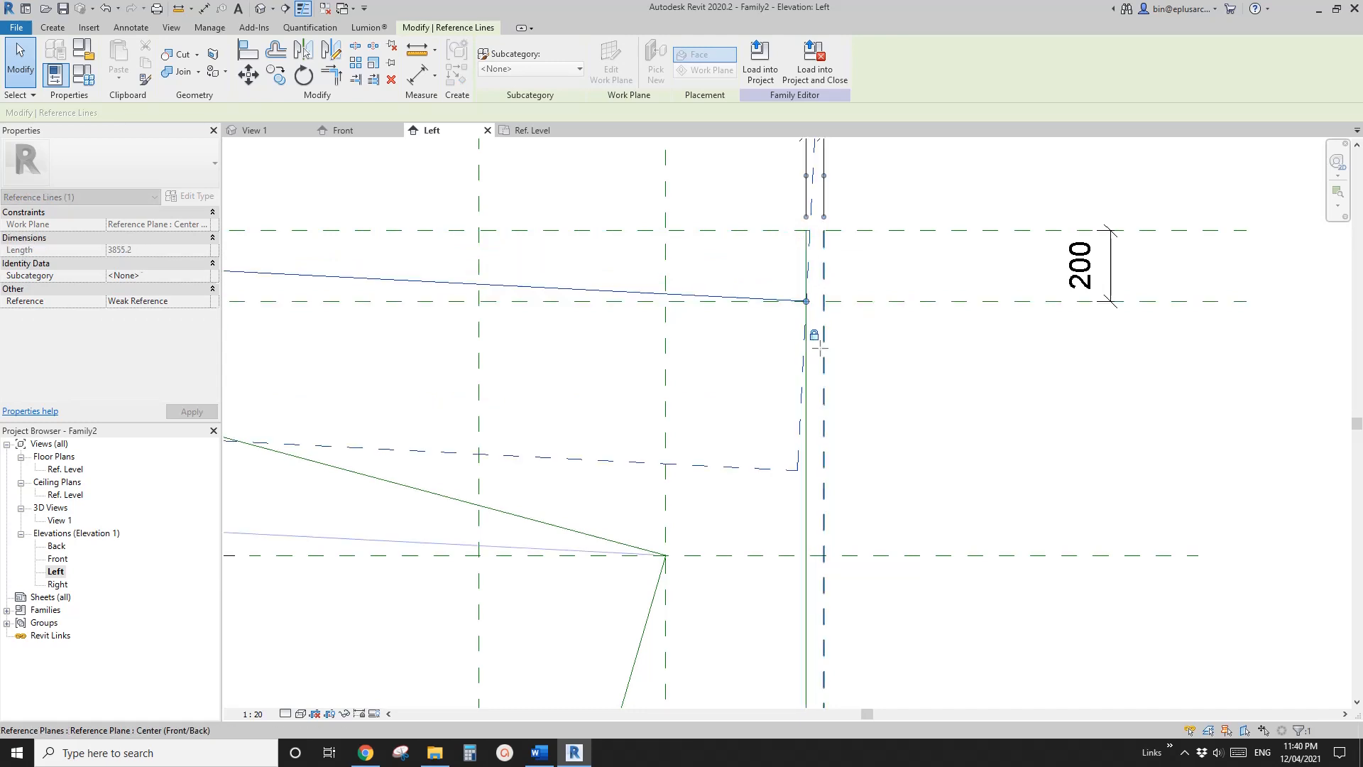
Trim the sloped top reference line and the vertical reference line to a corner, keeping the lower part of the vertical line
{"action": "key", "text": "t"}
{"action": "key", "text": "r"}
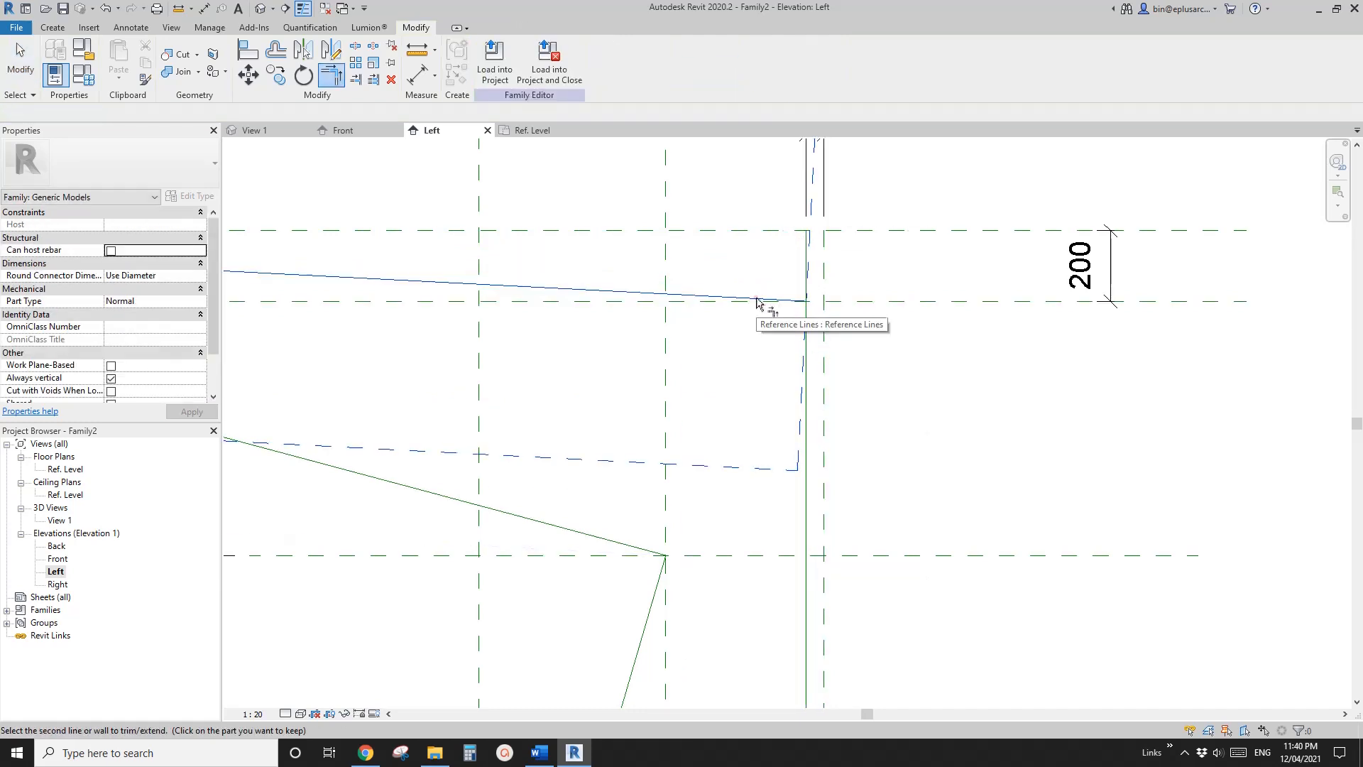
{"action": "left_click", "coordinate": [811, 392]}
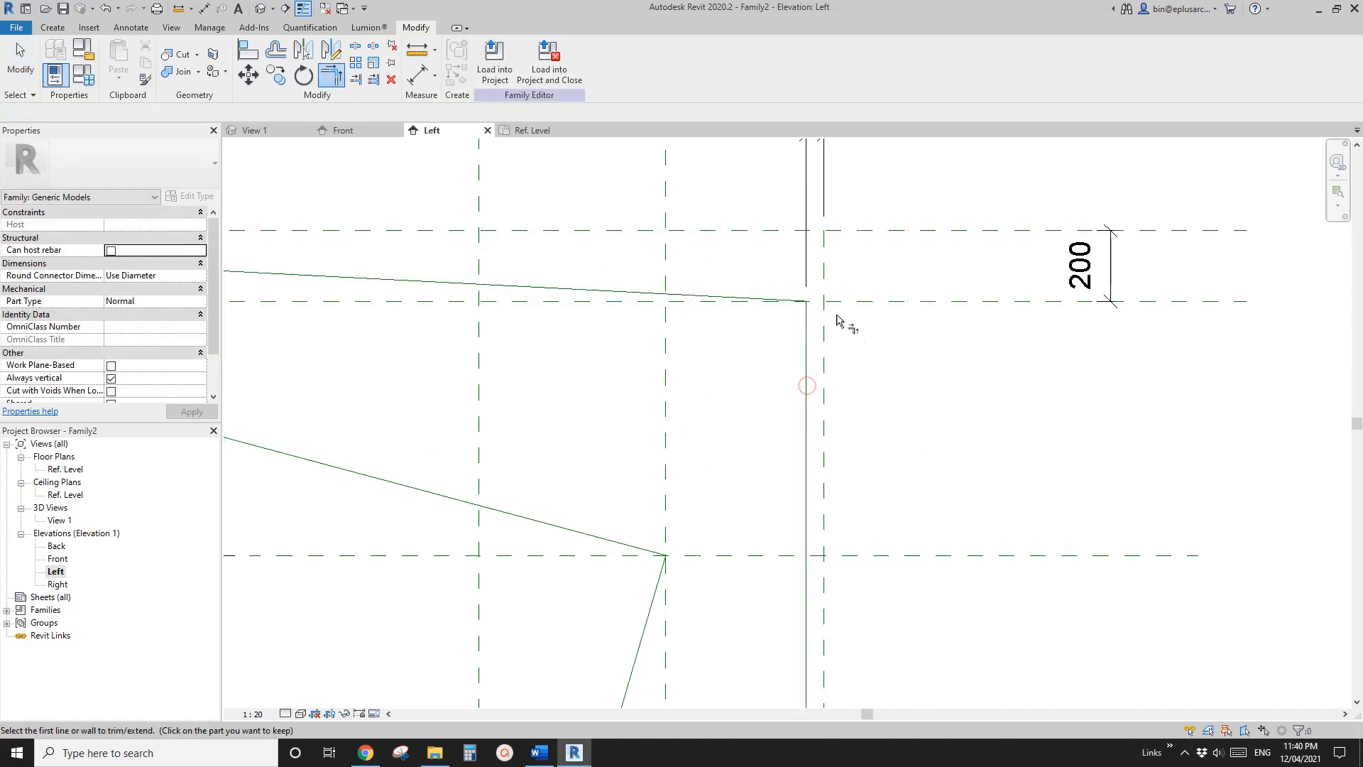
{"action": "scroll", "coordinate": [809, 326], "scroll_direction": "down", "scroll_amount": 4}
{"action": "key", "text": "Escape"}
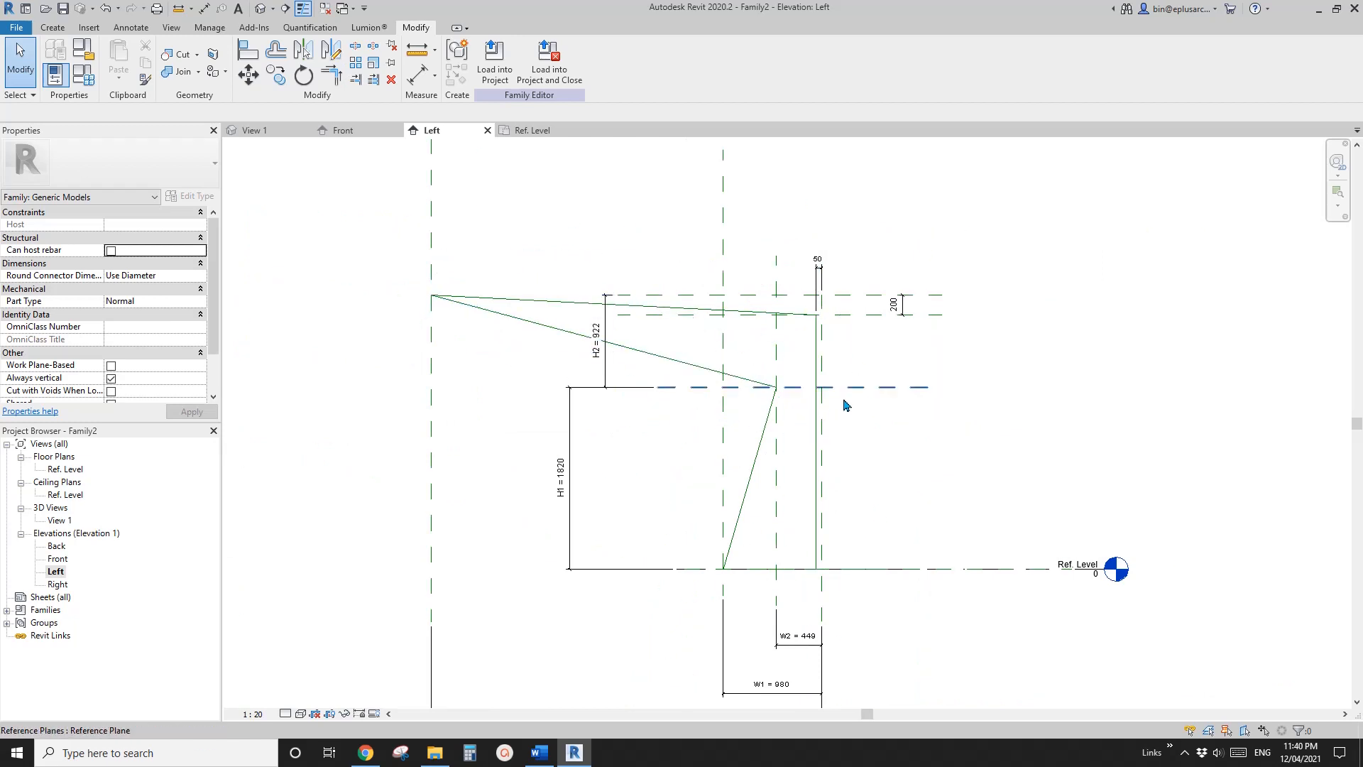
Open the Ref. Level floor plan and start a Sweep with a sketched path
{"action": "scroll", "coordinate": [844, 394], "scroll_direction": "down", "scroll_amount": 1}
{"action": "middle_click_drag", "start_coordinate": [819, 368], "coordinate": [710, 339]}
{"action": "scroll", "coordinate": [690, 344], "scroll_direction": "down", "scroll_amount": 1}
{"action": "double_click", "coordinate": [69, 470]}
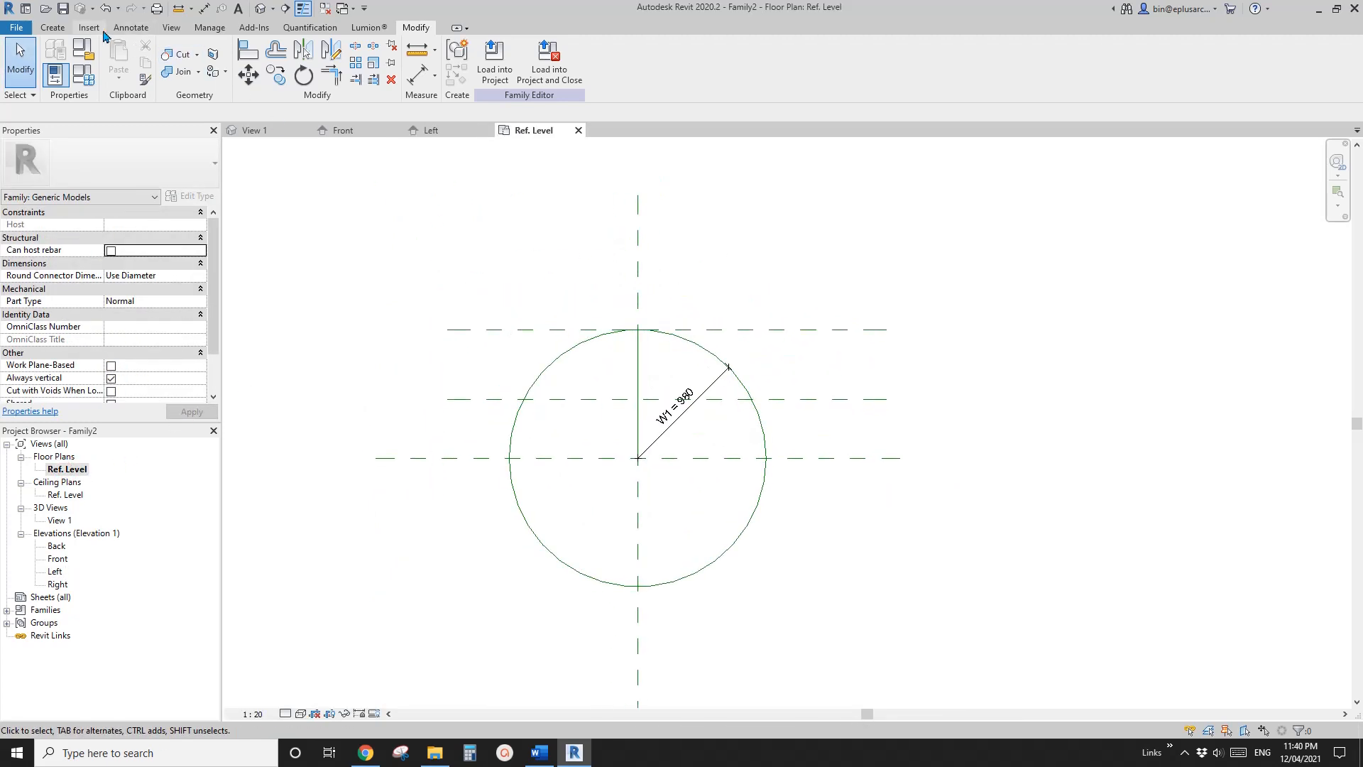
{"action": "left_click", "coordinate": [57, 28]}
{"action": "left_click", "coordinate": [216, 60]}
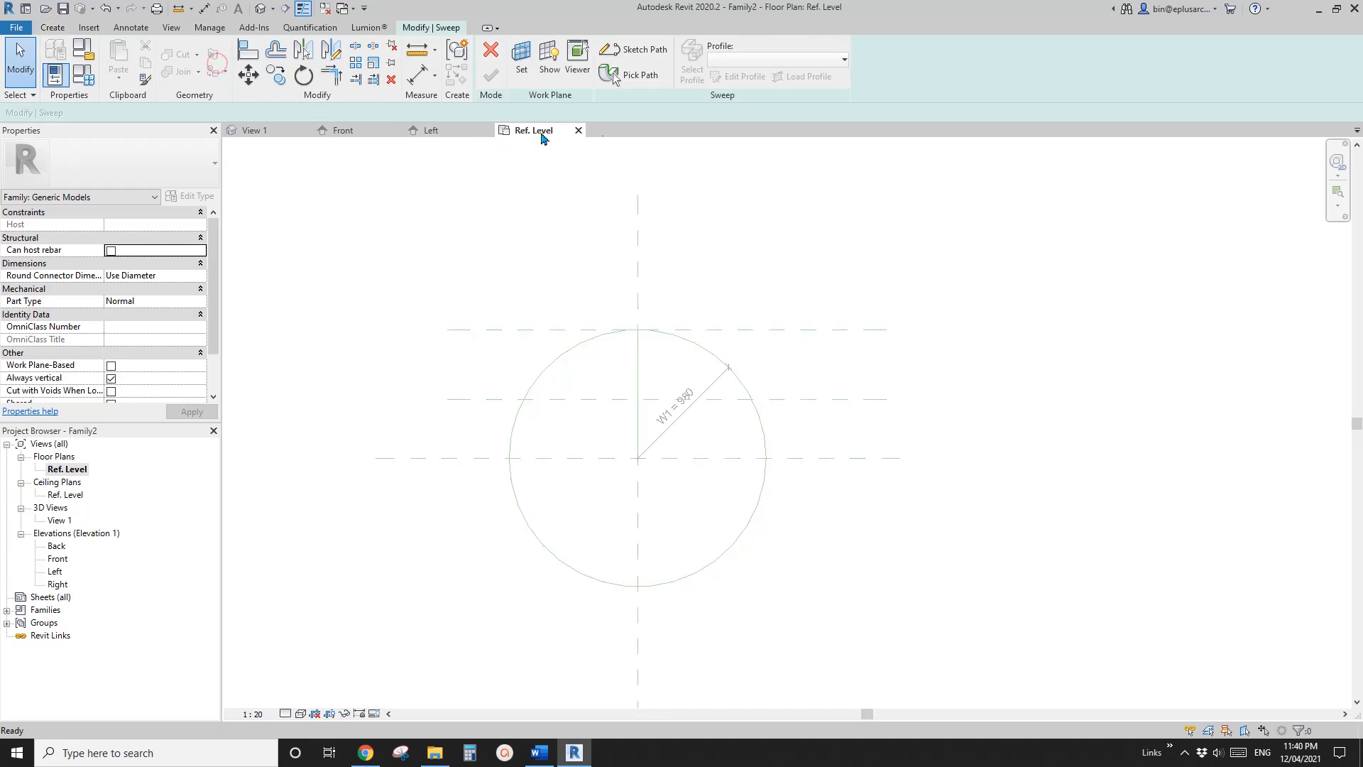
{"action": "left_click", "coordinate": [634, 49]}
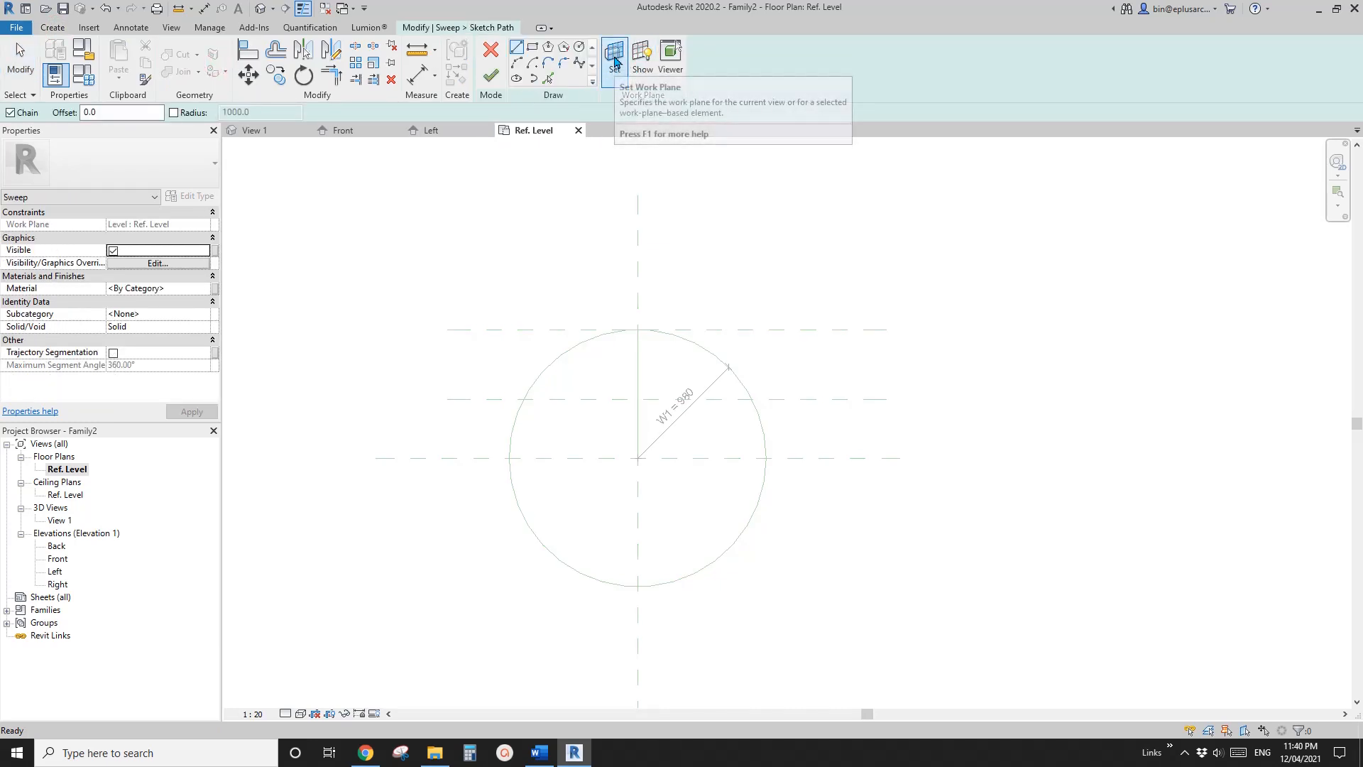
Keep the Ref. Level work plane, pick the W1 reference circle as the locked sweep path and finish the path
{"action": "left_click", "coordinate": [617, 77]}
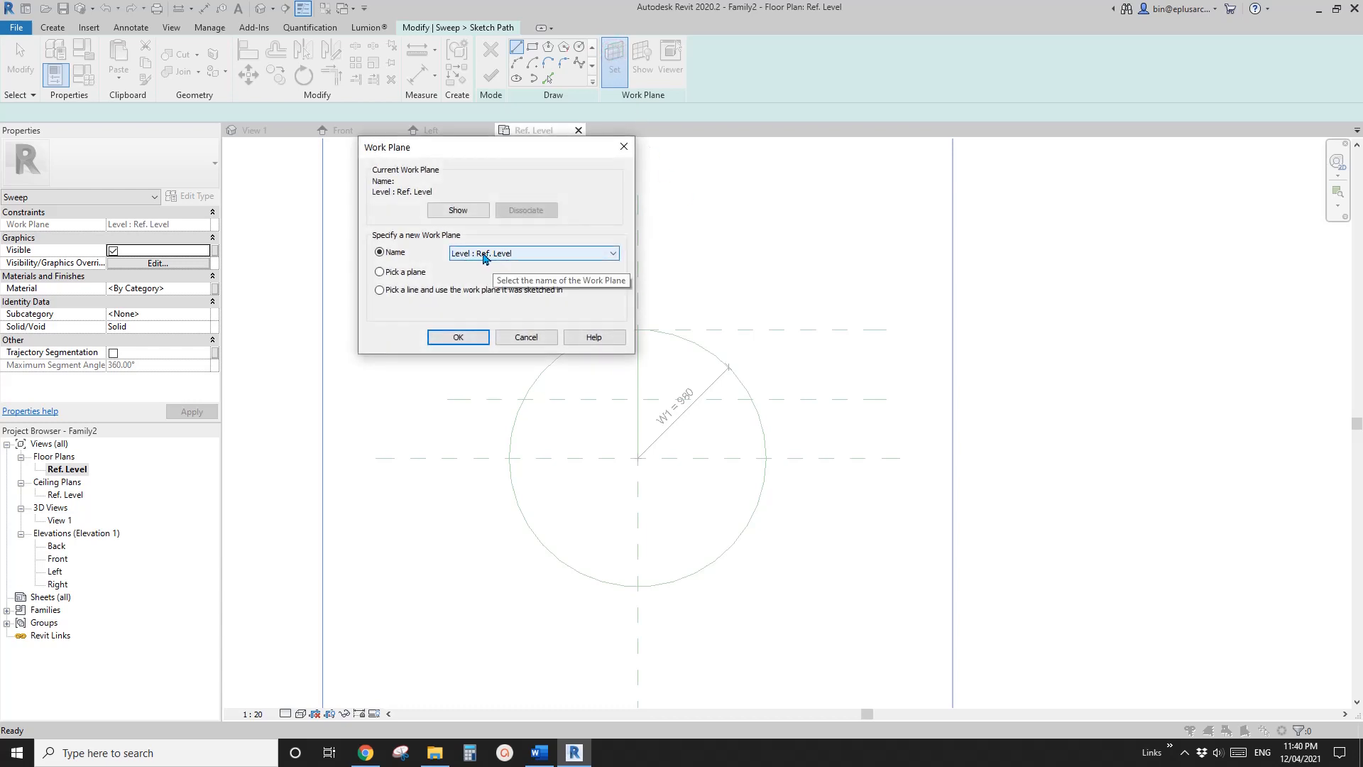
{"action": "left_click", "coordinate": [543, 341]}
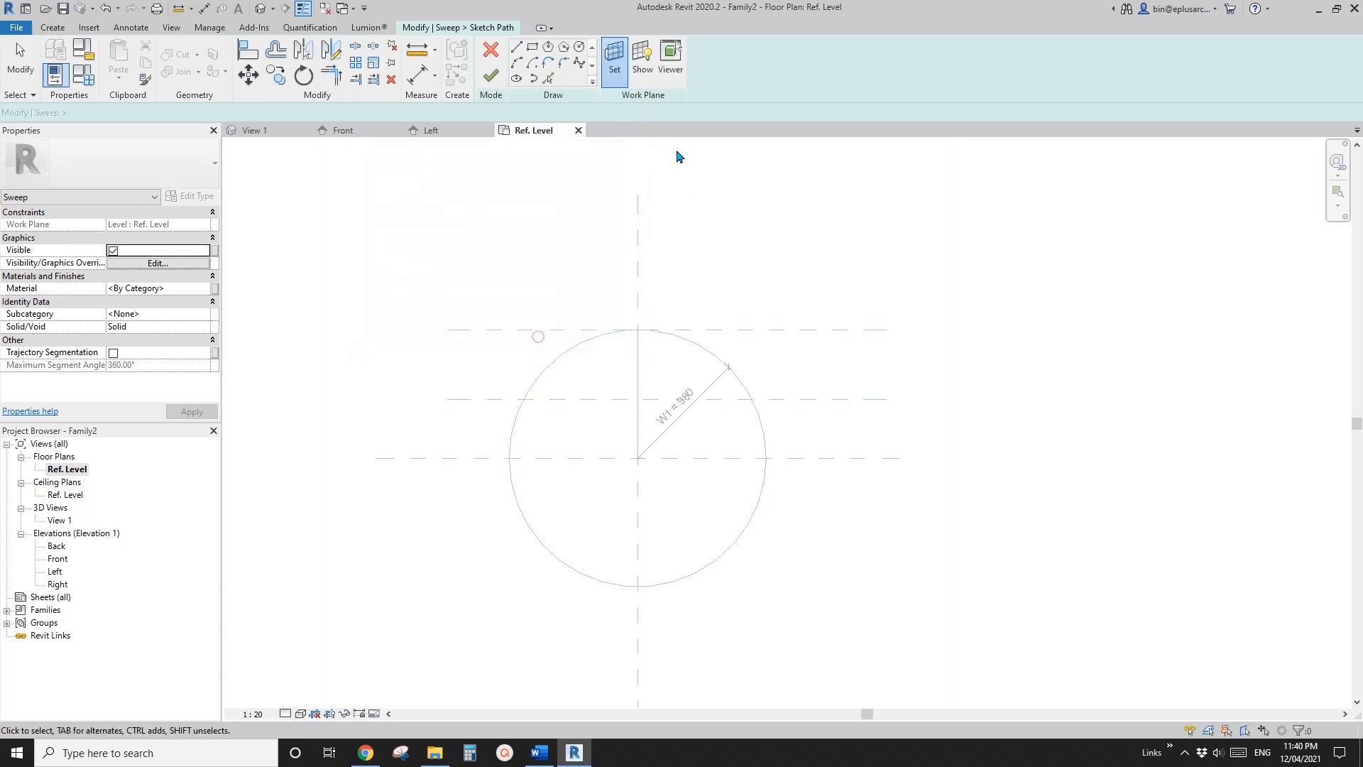
{"action": "left_click", "coordinate": [549, 80]}
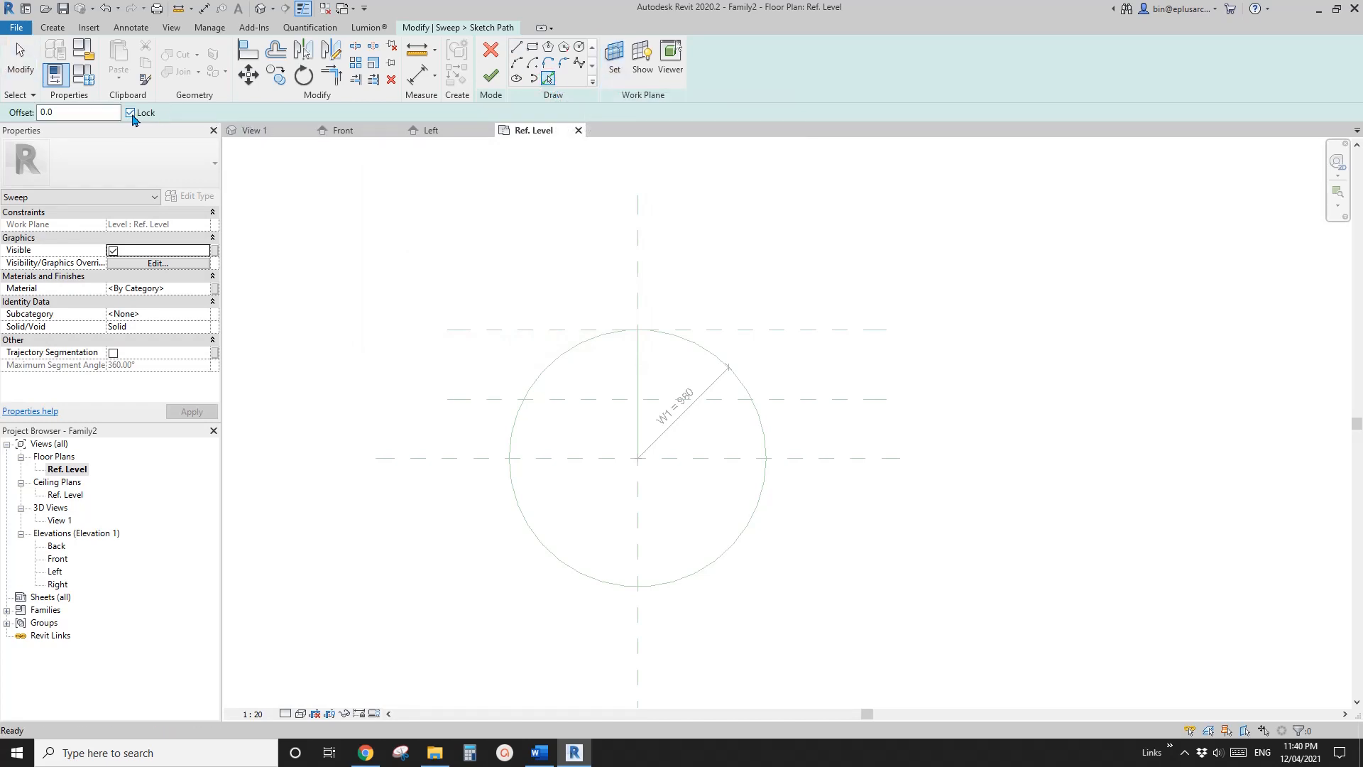
{"action": "left_click", "coordinate": [684, 341]}
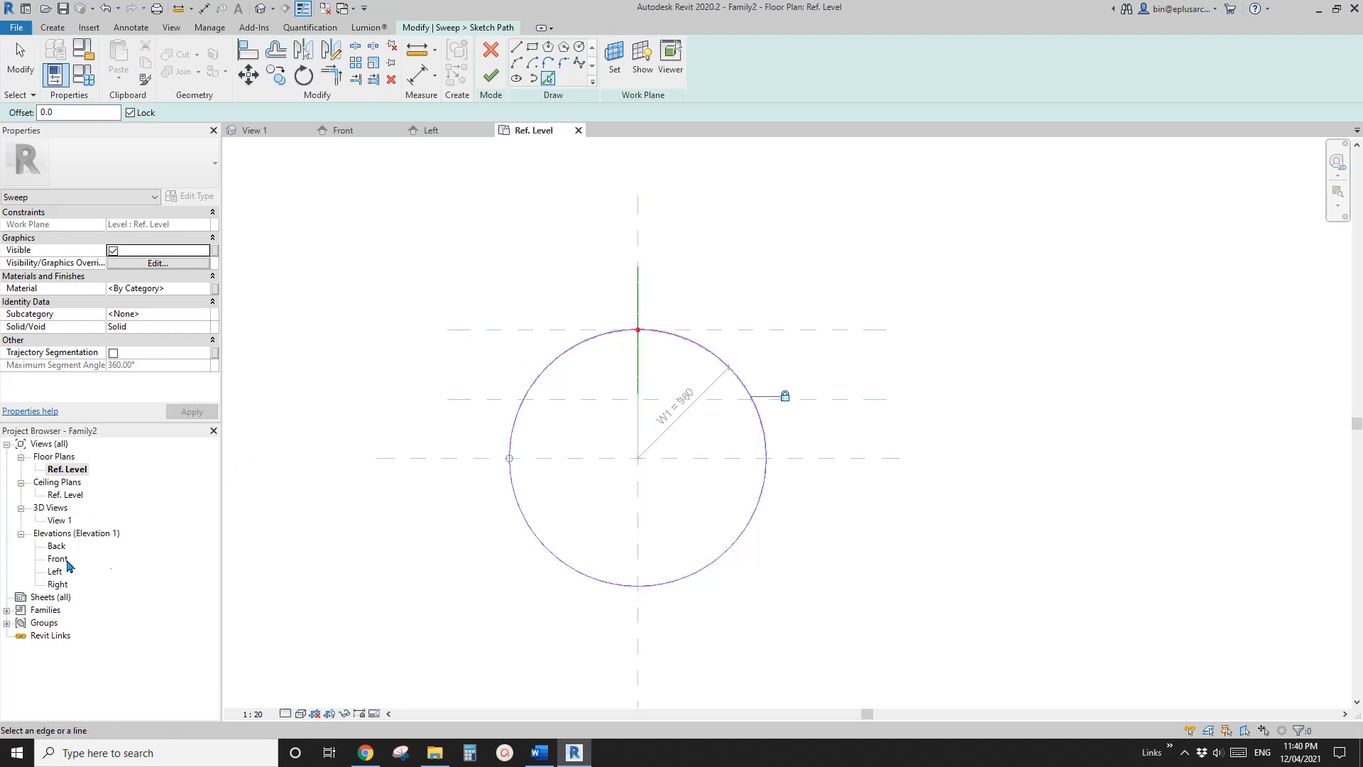
{"action": "left_click", "coordinate": [492, 76]}
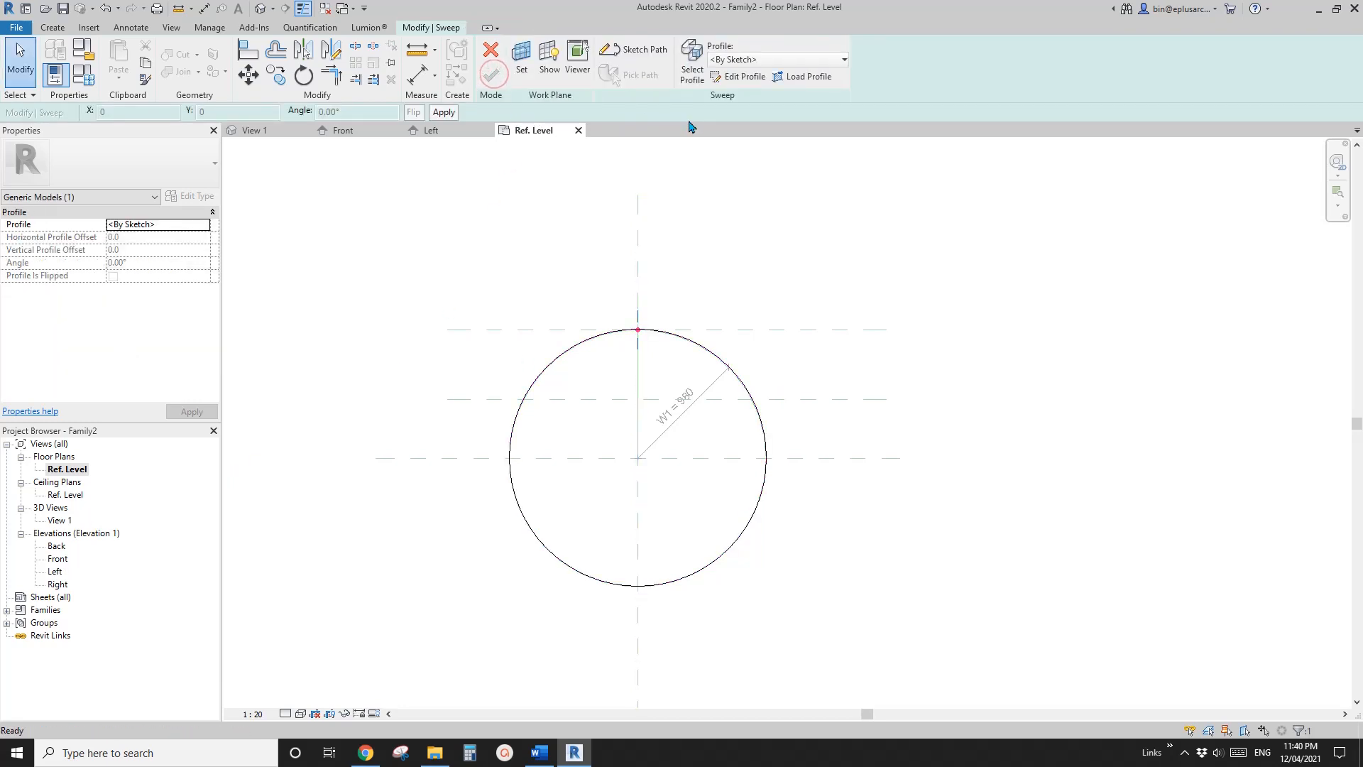
Start editing the sweep's sketched profile in the Left elevation view
{"action": "left_click", "coordinate": [736, 76]}
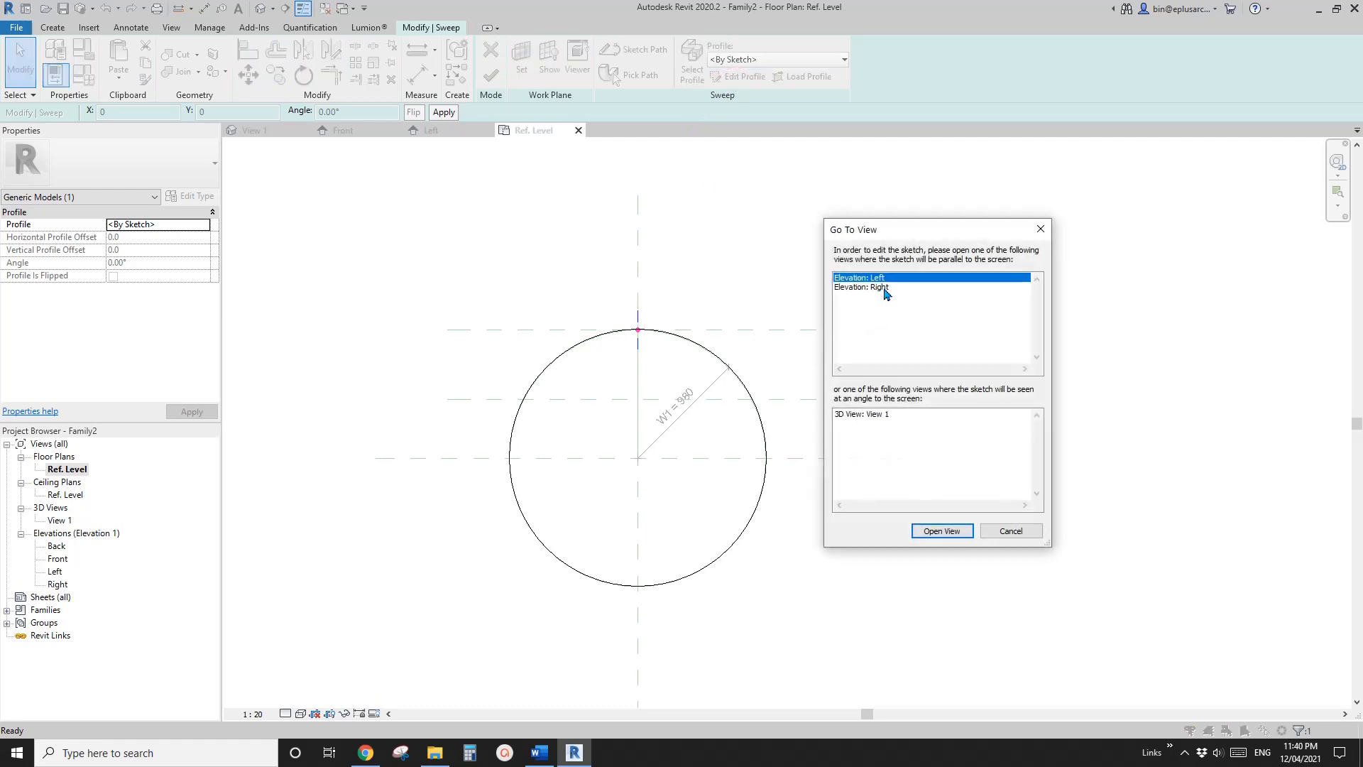
{"action": "left_click_drag", "start_coordinate": [896, 239], "coordinate": [901, 223]}
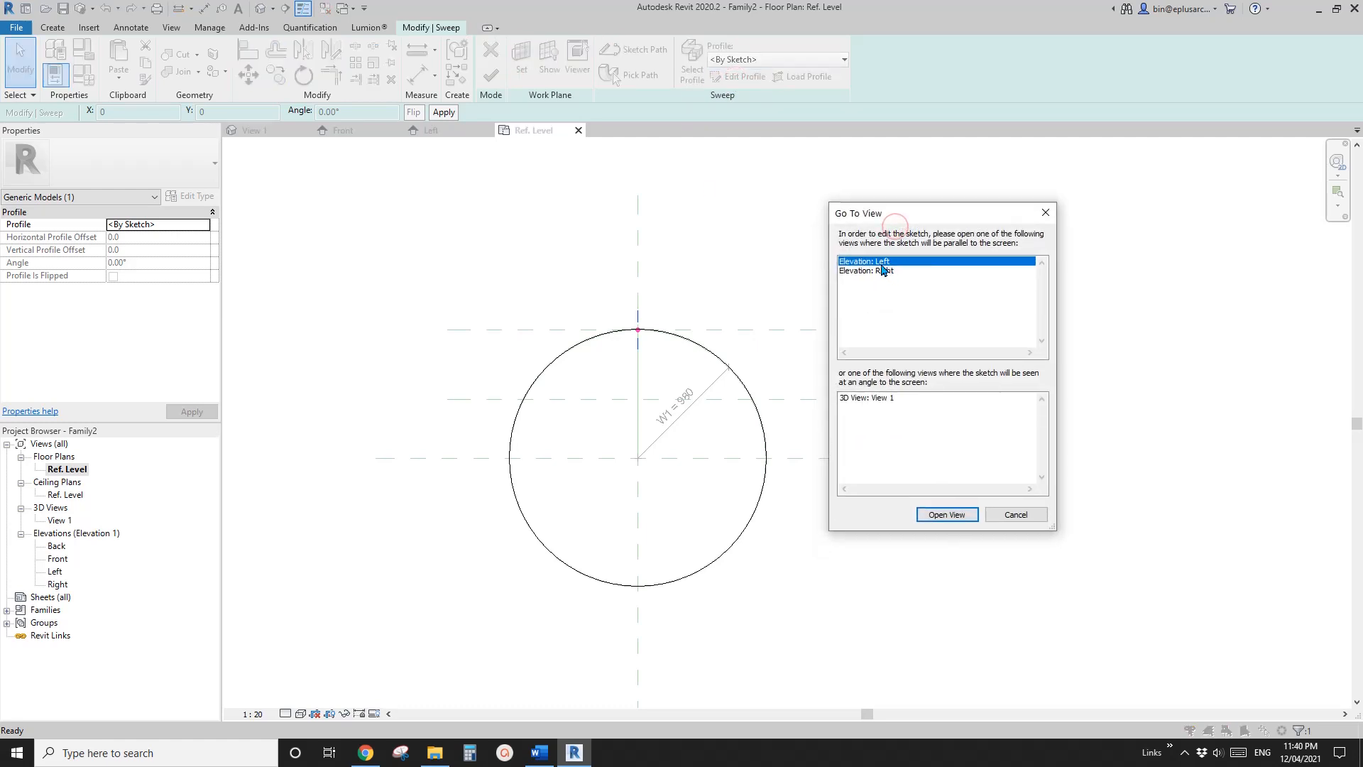
{"action": "left_click", "coordinate": [948, 515]}
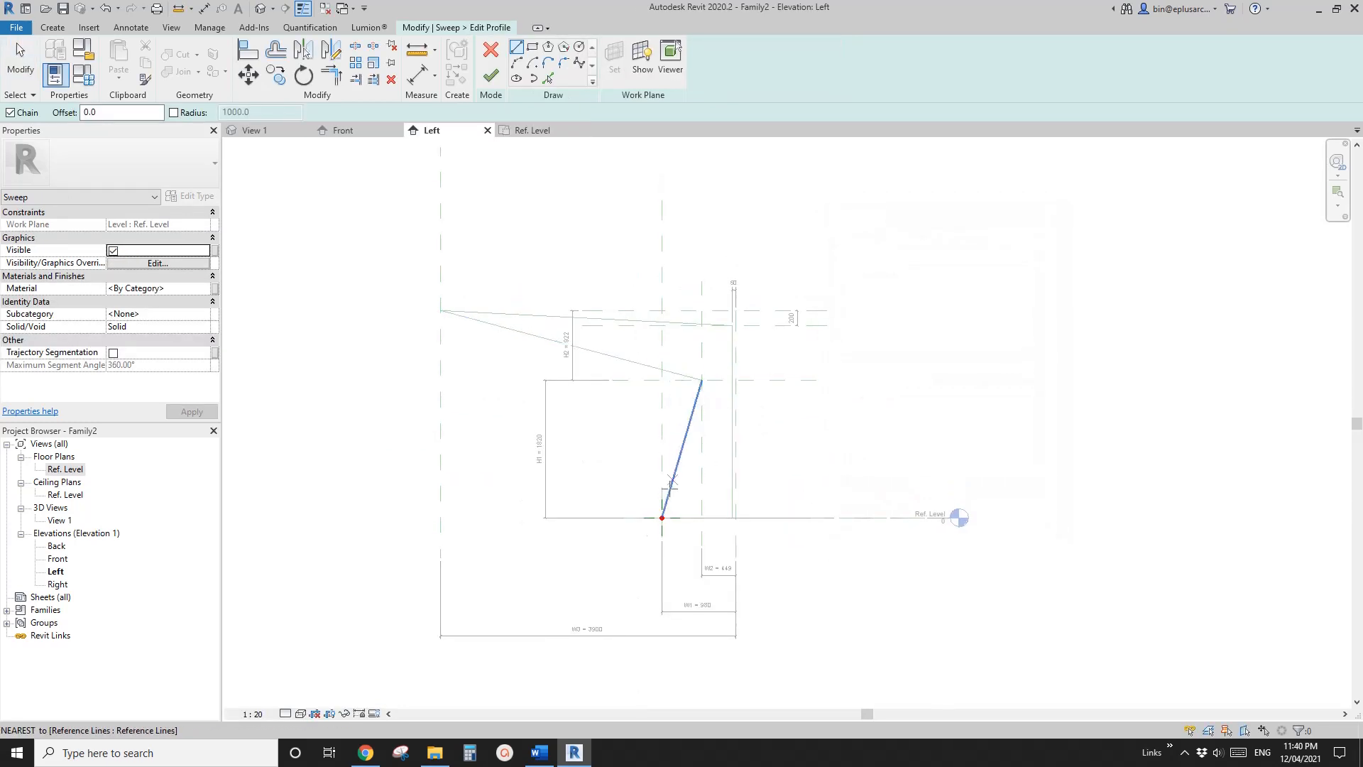
{"action": "scroll", "coordinate": [675, 511], "scroll_direction": "up", "scroll_amount": 2}
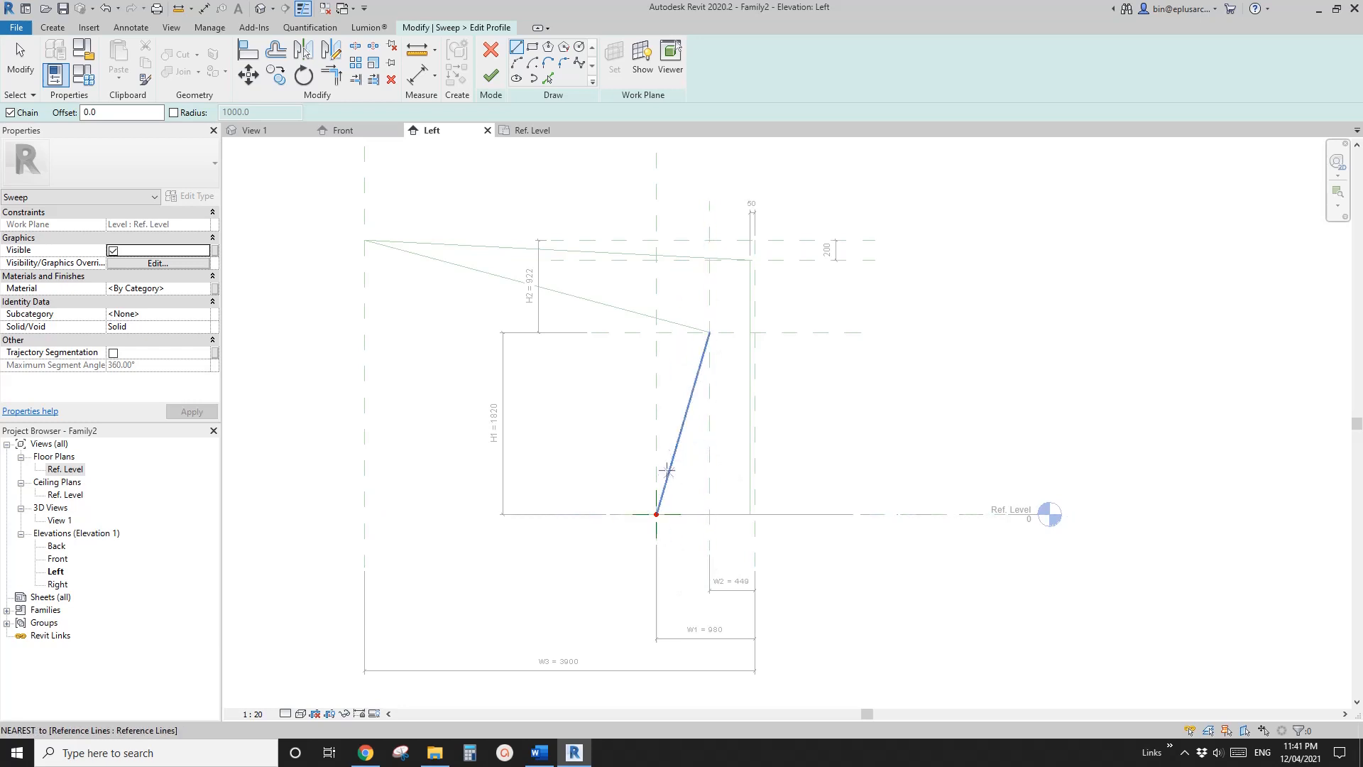
{"action": "scroll", "coordinate": [654, 514], "scroll_direction": "up", "scroll_amount": 1}
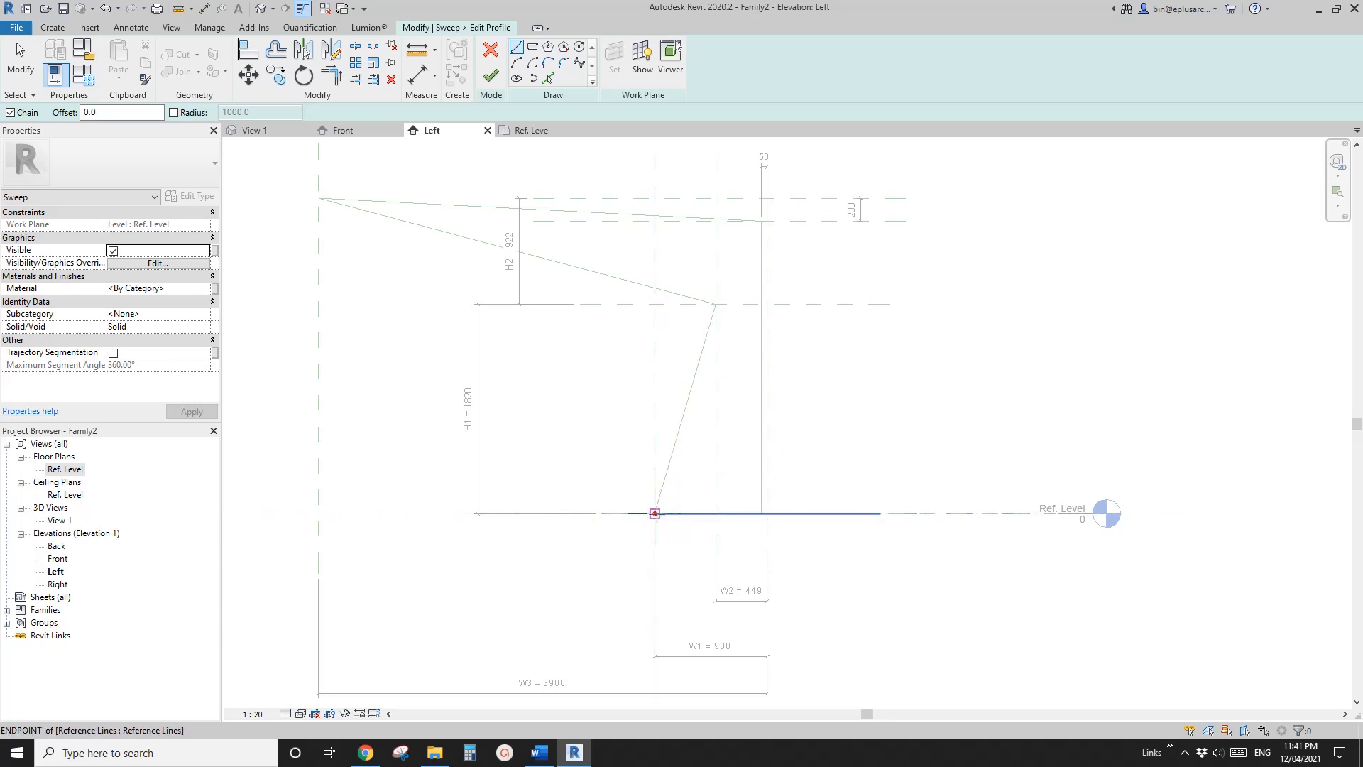
{"action": "middle_click_drag", "start_coordinate": [691, 503], "coordinate": [709, 485]}
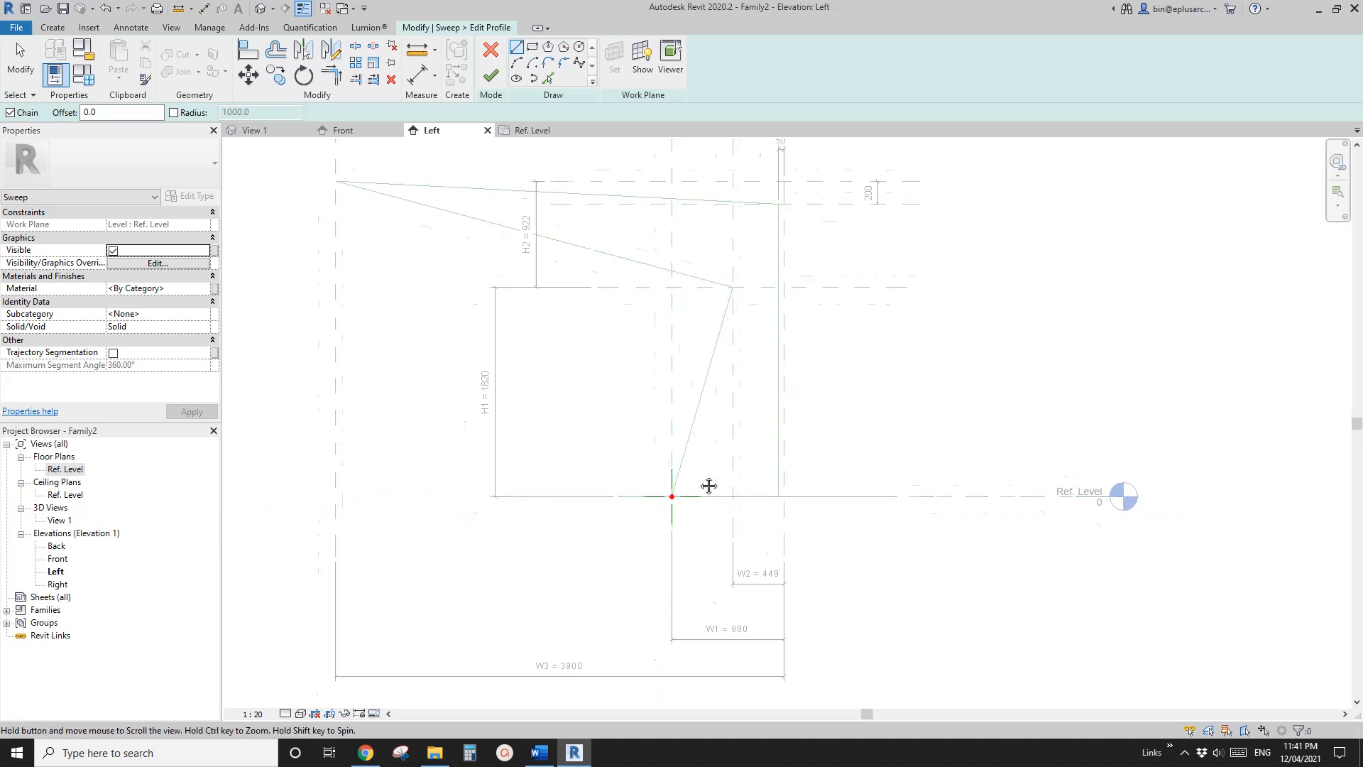
{"action": "scroll", "coordinate": [709, 486], "scroll_direction": "down", "scroll_amount": 1}
Pick the whole closed chain of reference lines as the locked sweep profile, and finish both the profile and the sweep
{"action": "left_click", "coordinate": [547, 80]}
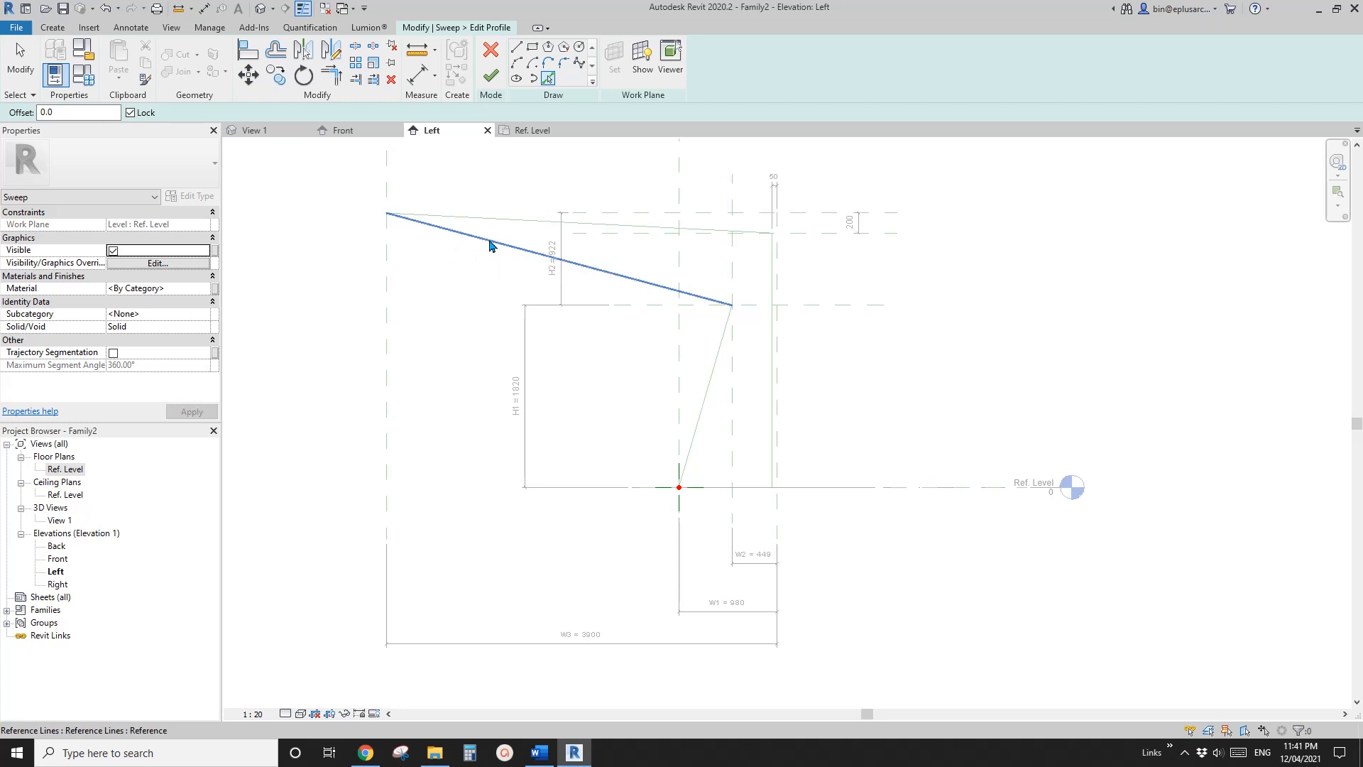
{"action": "key", "text": "Tab"}
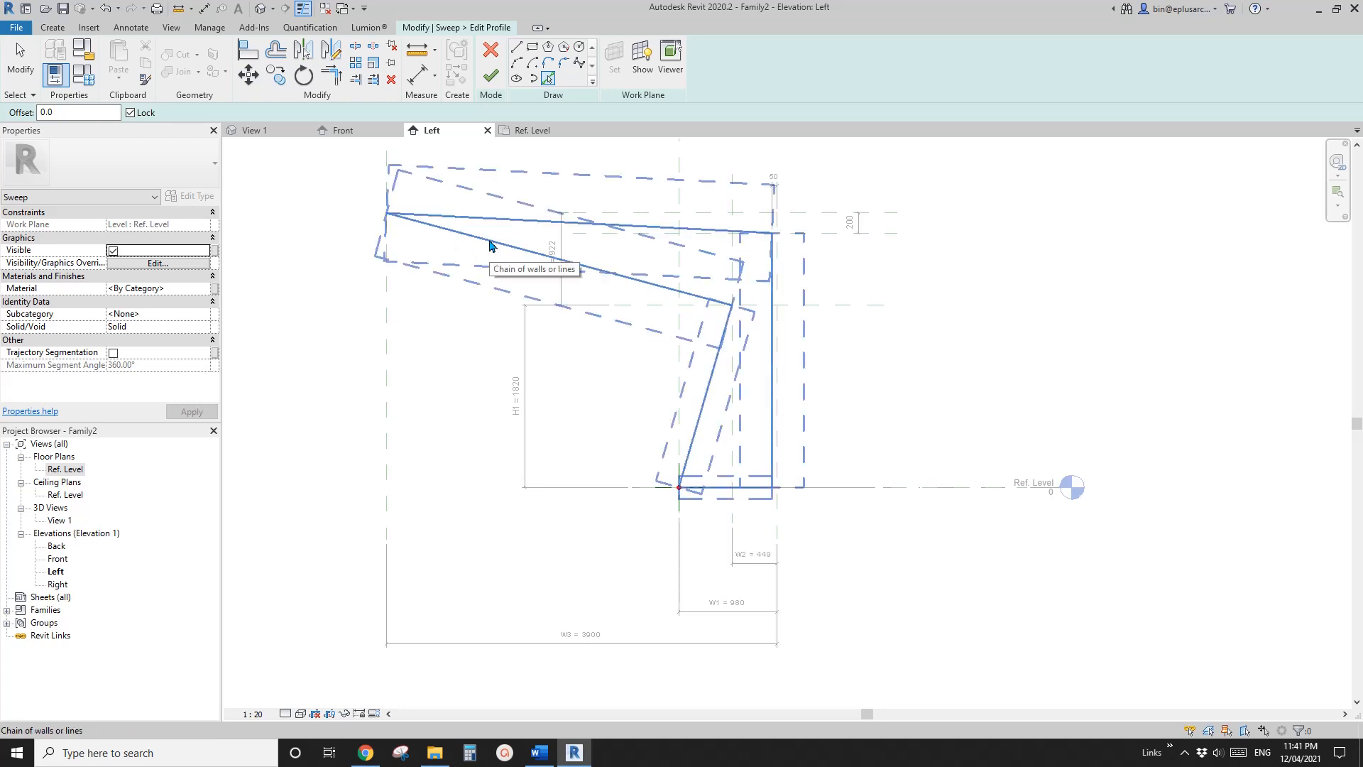
{"action": "left_click", "coordinate": [490, 246]}
{"action": "left_click", "coordinate": [490, 75]}
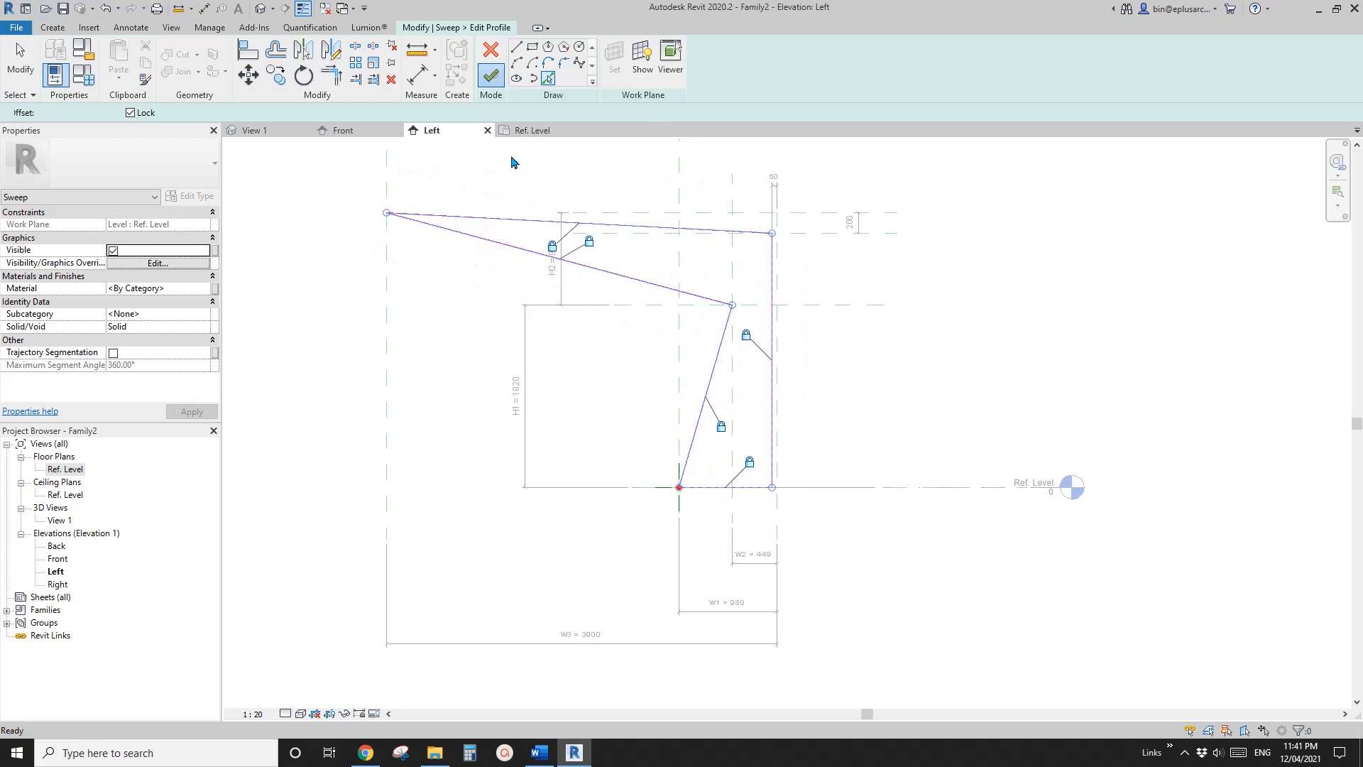
{"action": "left_click", "coordinate": [490, 75]}
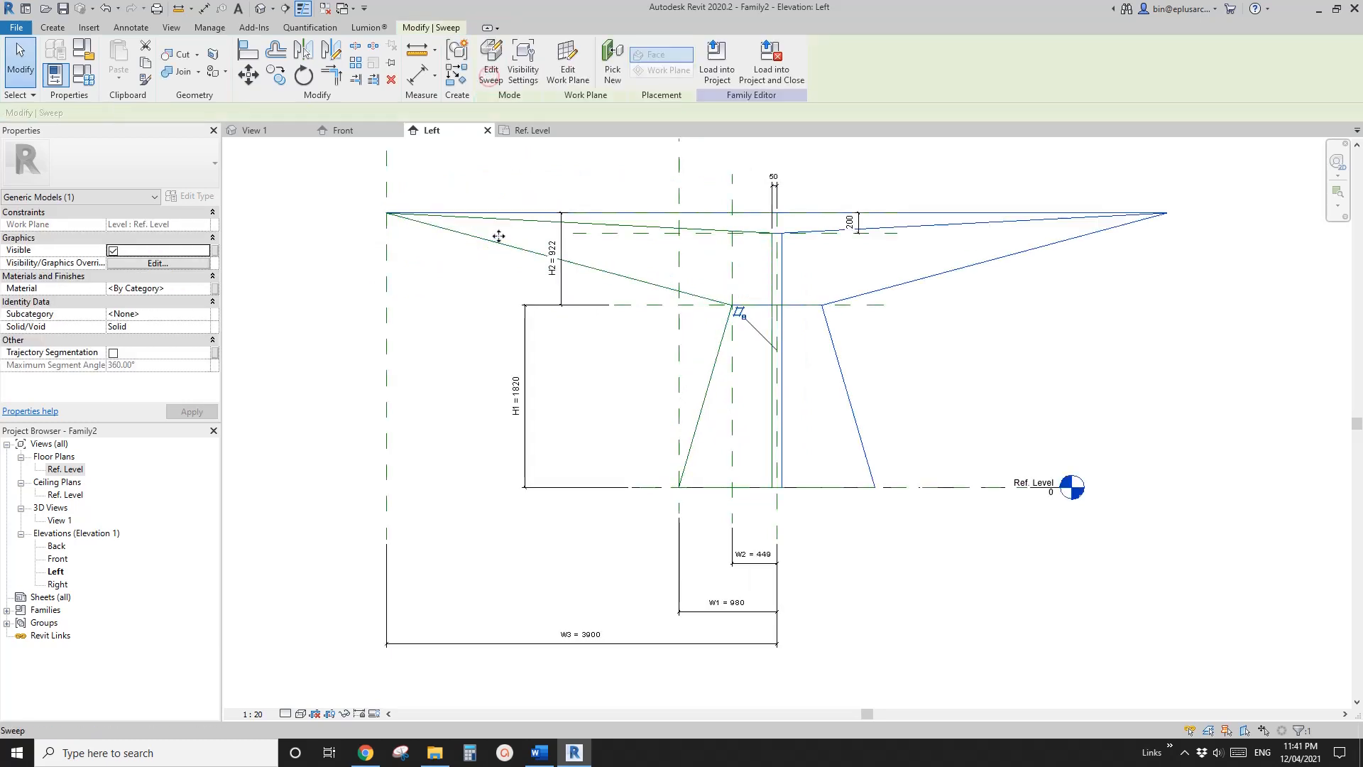
Inspect the swept canopy in the default 3D view and switch to Word to compare it with the reference photo
{"action": "left_click", "coordinate": [262, 14]}
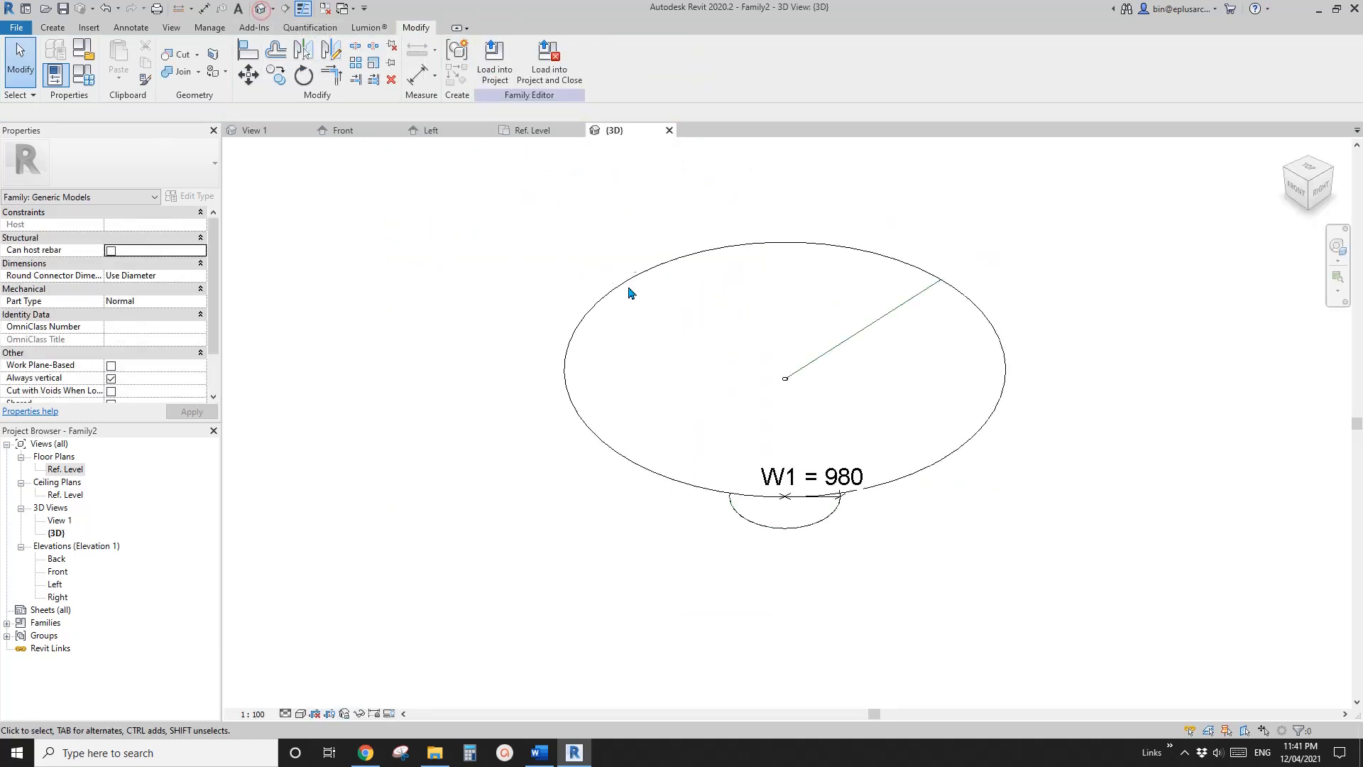
{"action": "middle_click_drag", "start_coordinate": [630, 292], "coordinate": [627, 243], "text": "shift"}
{"action": "left_click", "coordinate": [744, 425]}
{"action": "middle_click_drag", "start_coordinate": [740, 426], "coordinate": [728, 373], "text": "shift"}
{"action": "scroll", "coordinate": [699, 418], "scroll_direction": "up", "scroll_amount": 2}
{"action": "middle_click_drag", "start_coordinate": [687, 467], "coordinate": [710, 460]}
{"action": "left_click", "coordinate": [540, 753]}
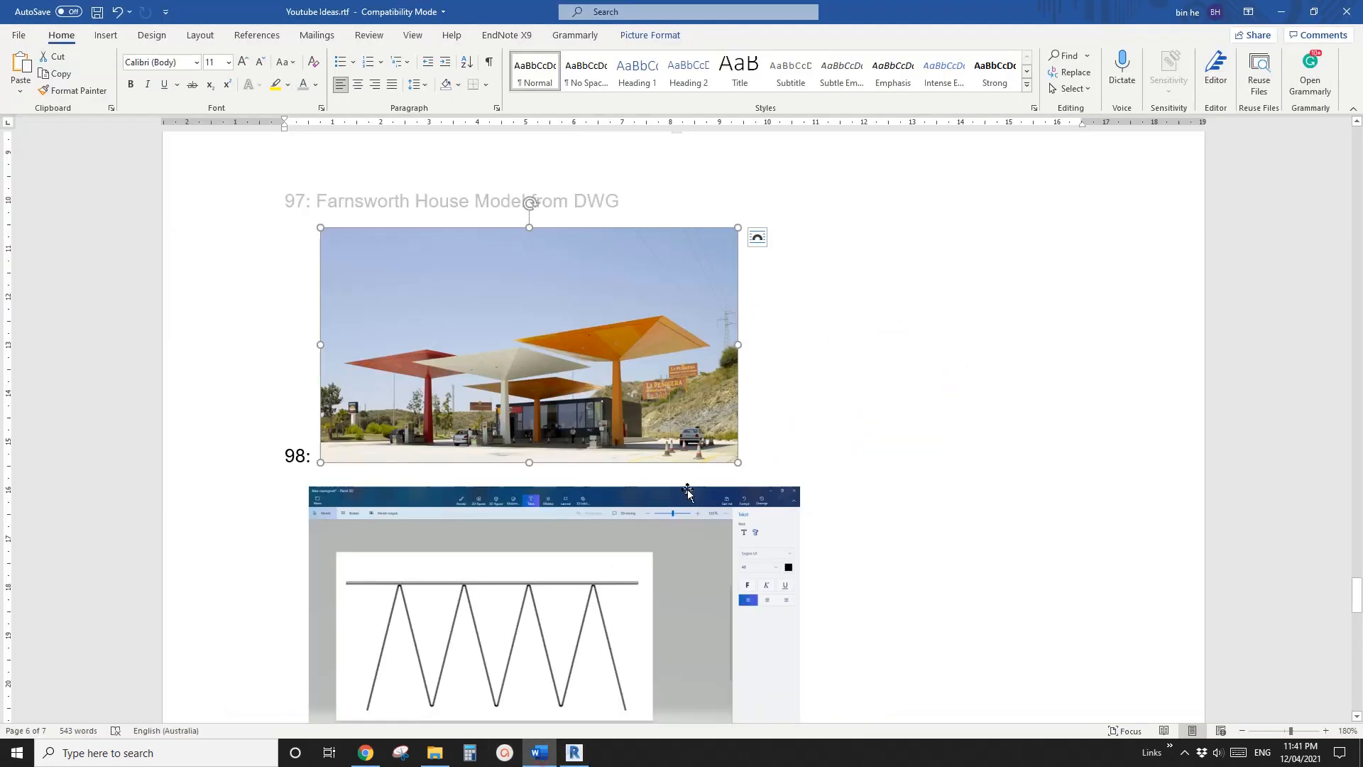
Switch to Revit and turn on trajectory segmentation for the sweep, with a maximum segment angle that makes the canopy four-sided
{"action": "left_click", "coordinate": [574, 752]}
{"action": "middle_click_drag", "start_coordinate": [599, 539], "coordinate": [606, 532], "text": "shift"}
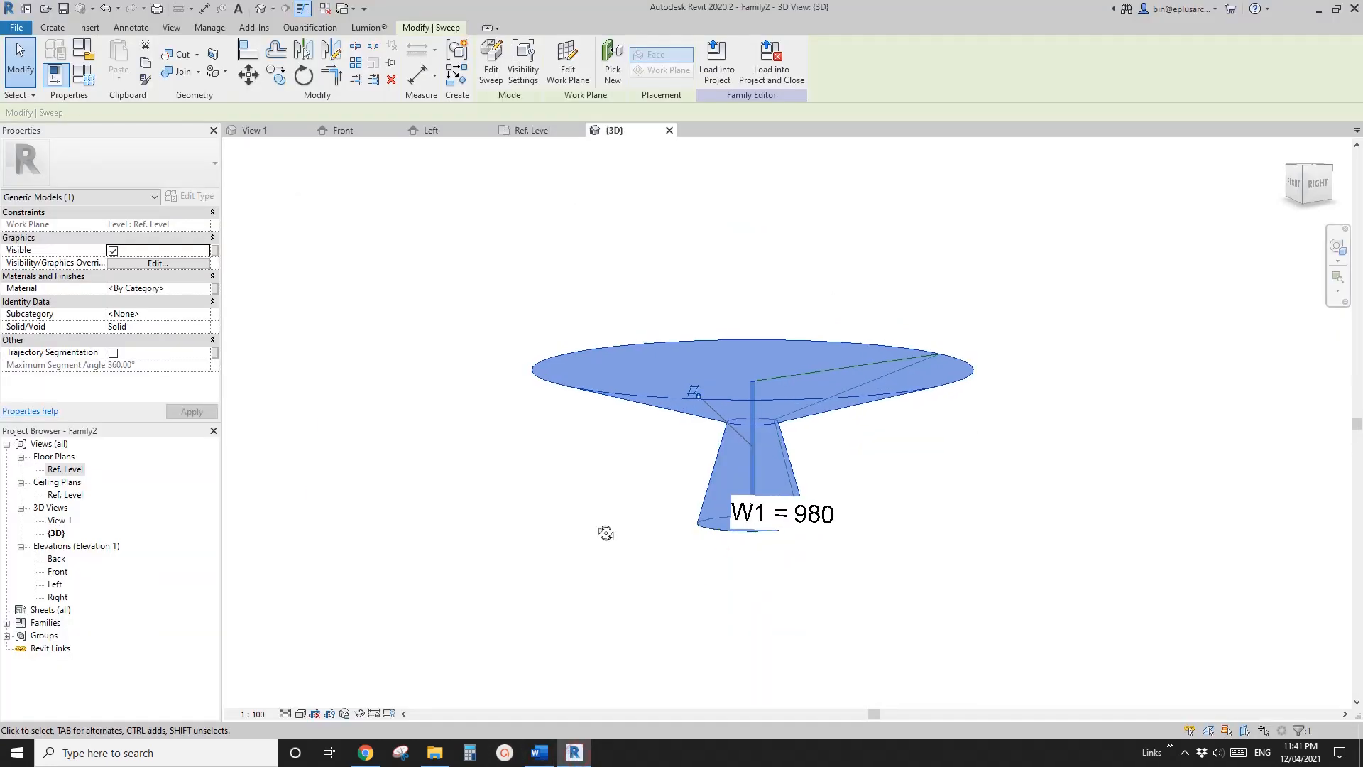
{"action": "left_click", "coordinate": [114, 354]}
{"action": "left_click", "coordinate": [346, 393]}
{"action": "middle_click_drag", "start_coordinate": [651, 496], "coordinate": [734, 538], "text": "shift"}
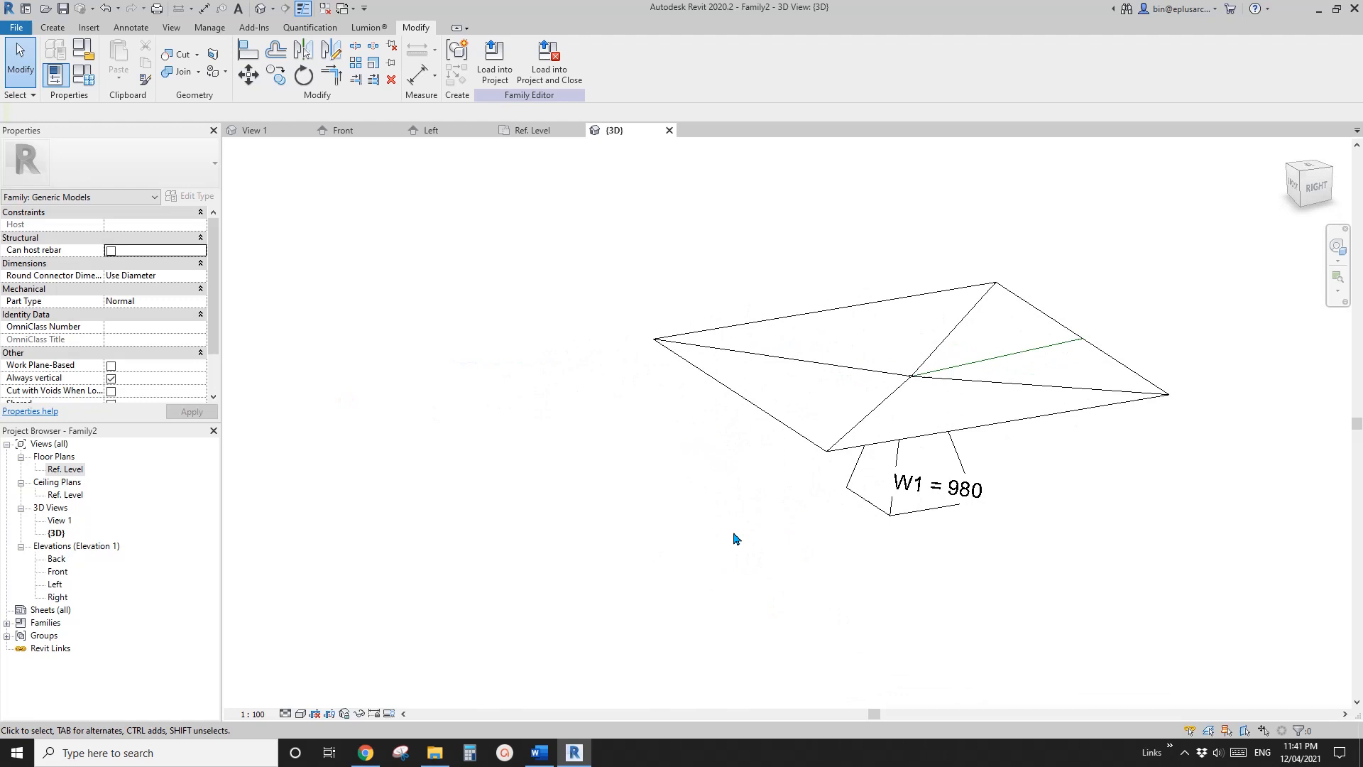
Set the family parameters to H1 9000, H2 1200, W1 900, W2 500 and W3 9000, and apply them
{"action": "left_click", "coordinate": [63, 79]}
{"action": "left_click_drag", "start_coordinate": [348, 128], "coordinate": [410, 130]}
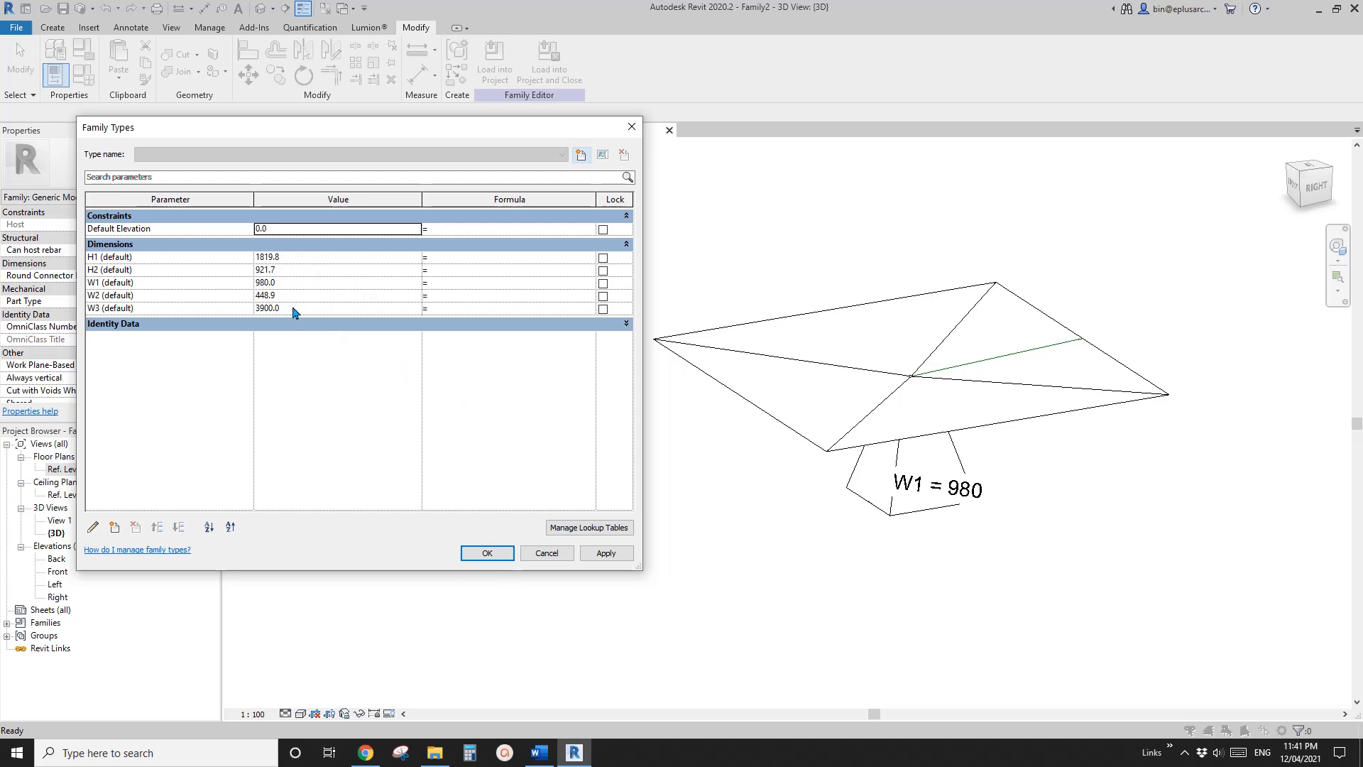
{"action": "left_click", "coordinate": [300, 286]}
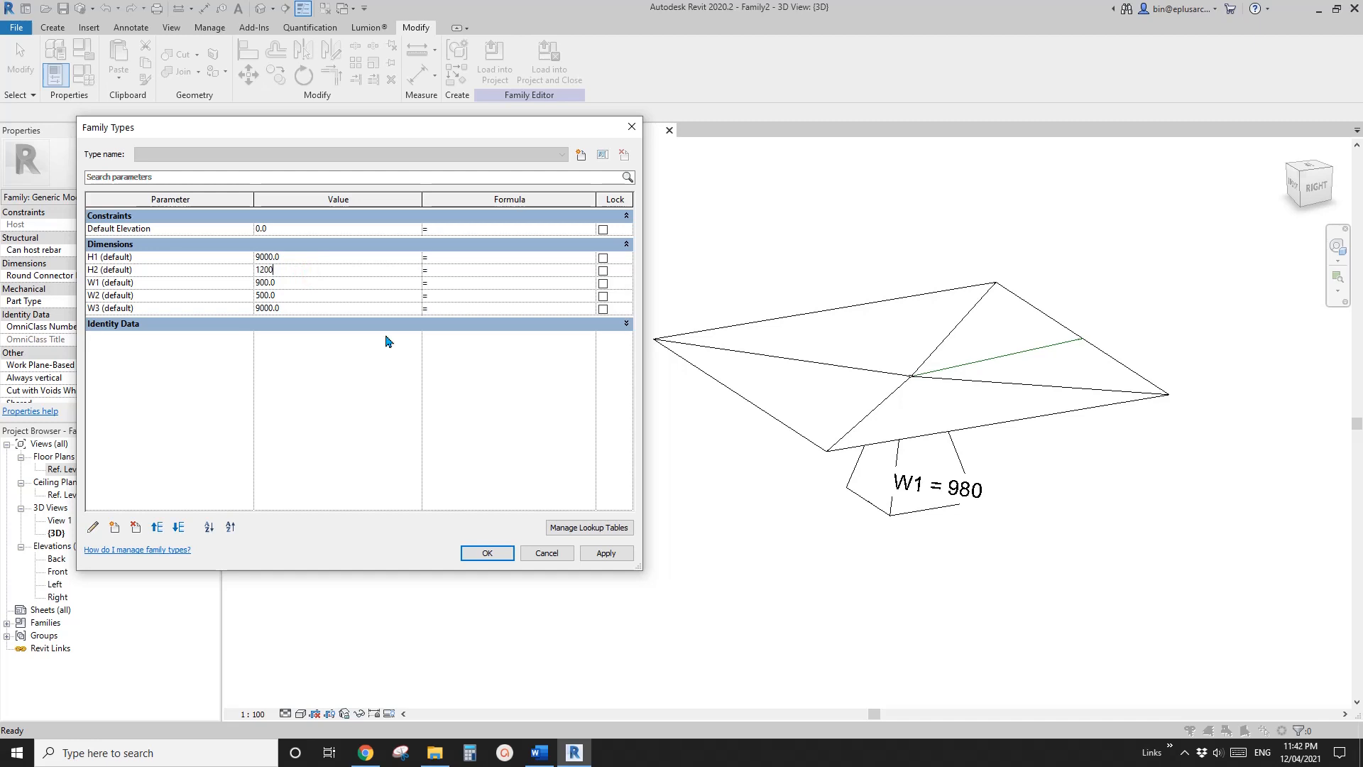
{"action": "left_click", "coordinate": [605, 552]}
{"action": "left_click", "coordinate": [487, 553]}
{"action": "middle_click_drag", "start_coordinate": [499, 561], "coordinate": [717, 561], "text": "shift"}
Increase the canopy height by setting the H1 family parameter to 12000
{"action": "left_click", "coordinate": [86, 84]}
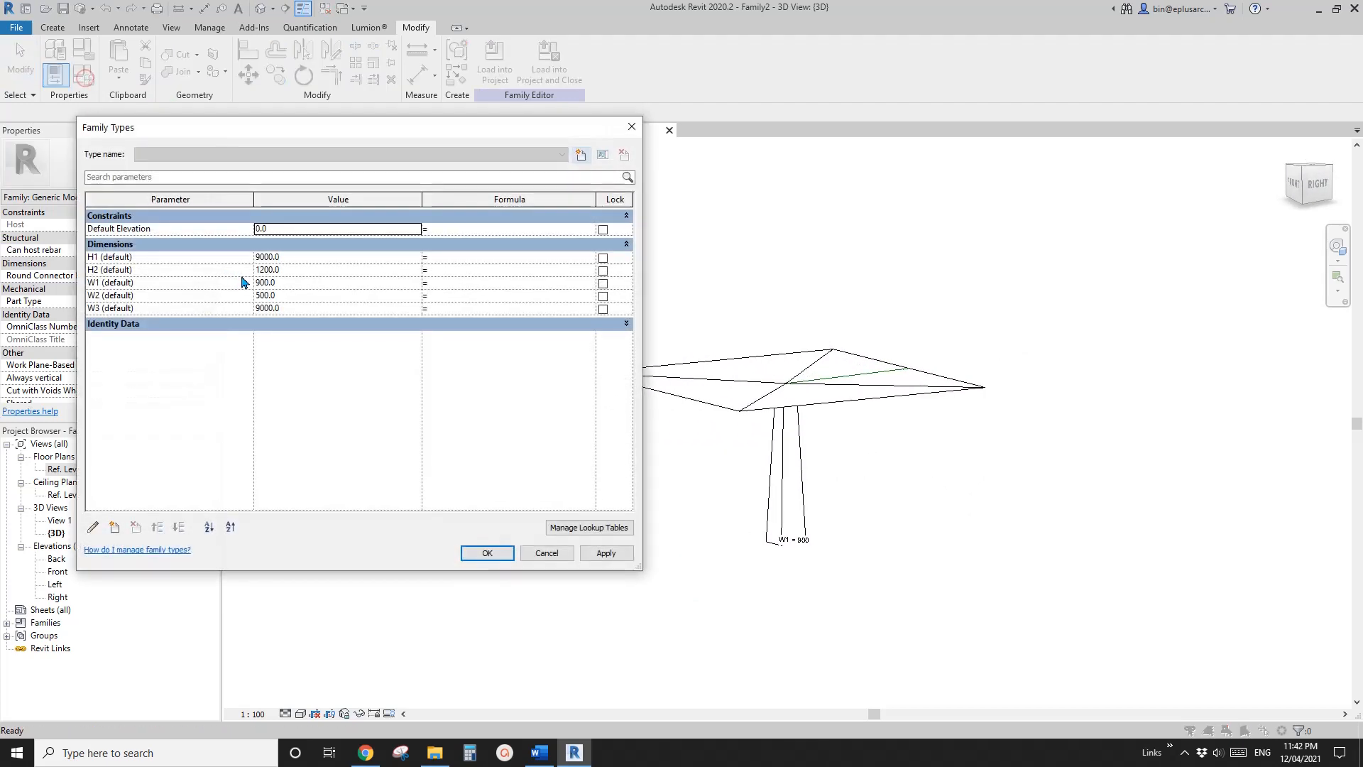
{"action": "left_click", "coordinate": [305, 257]}
{"action": "type", "text": "12"}
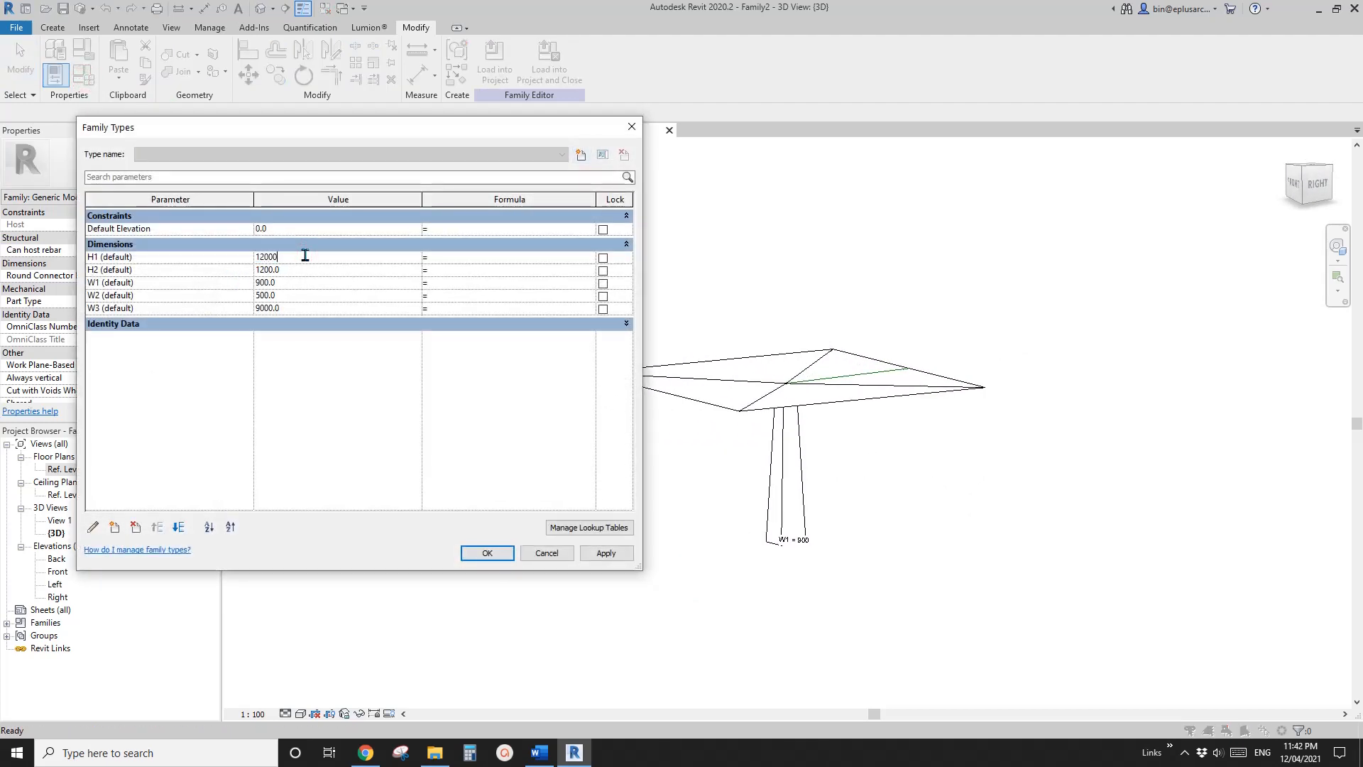
{"action": "left_click", "coordinate": [595, 552]}
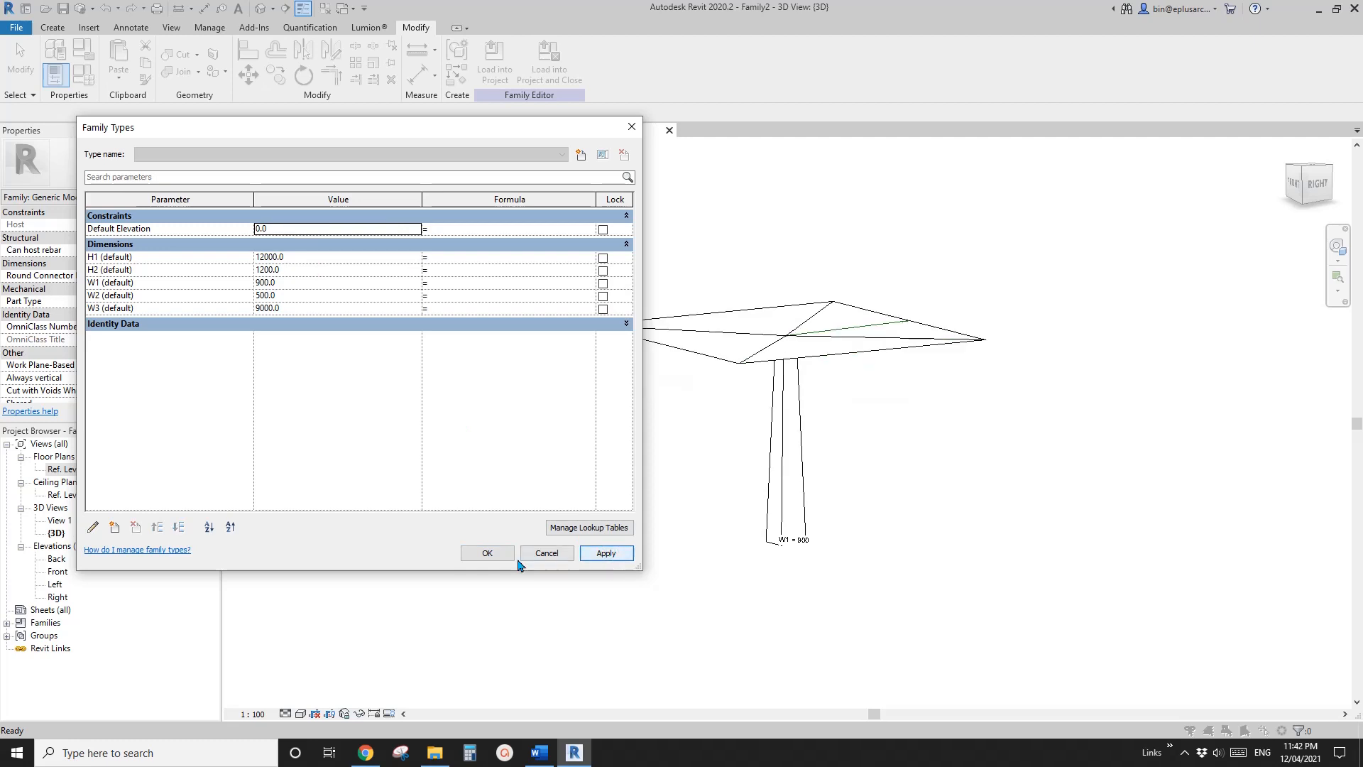
{"action": "left_click", "coordinate": [492, 554]}
Examine the four-sided canopy's roof, its underside and the column junction from several angles in the 3D view
{"action": "middle_click_drag", "start_coordinate": [721, 435], "coordinate": [749, 535], "text": "shift"}
{"action": "scroll", "coordinate": [819, 302], "scroll_direction": "up", "scroll_amount": 5}
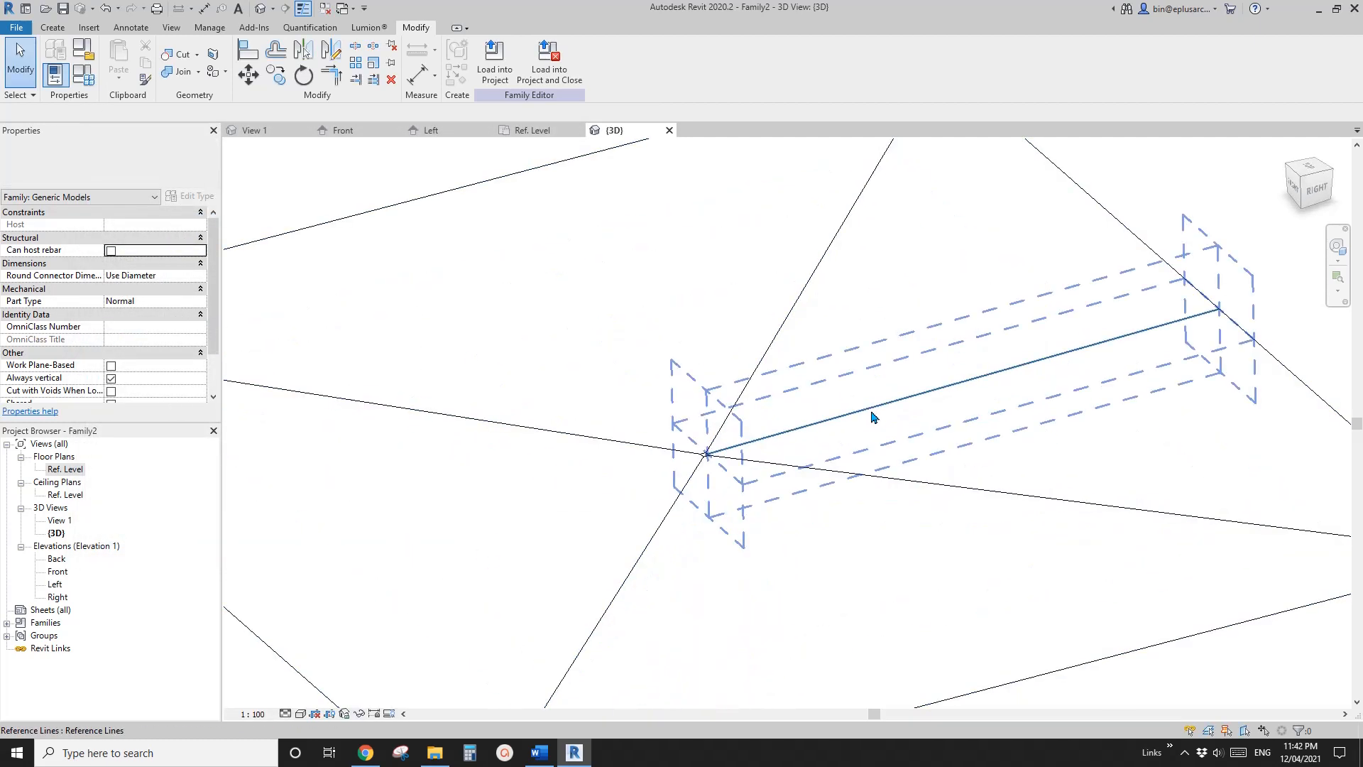
{"action": "middle_click_drag", "start_coordinate": [873, 418], "coordinate": [590, 244], "text": "shift"}
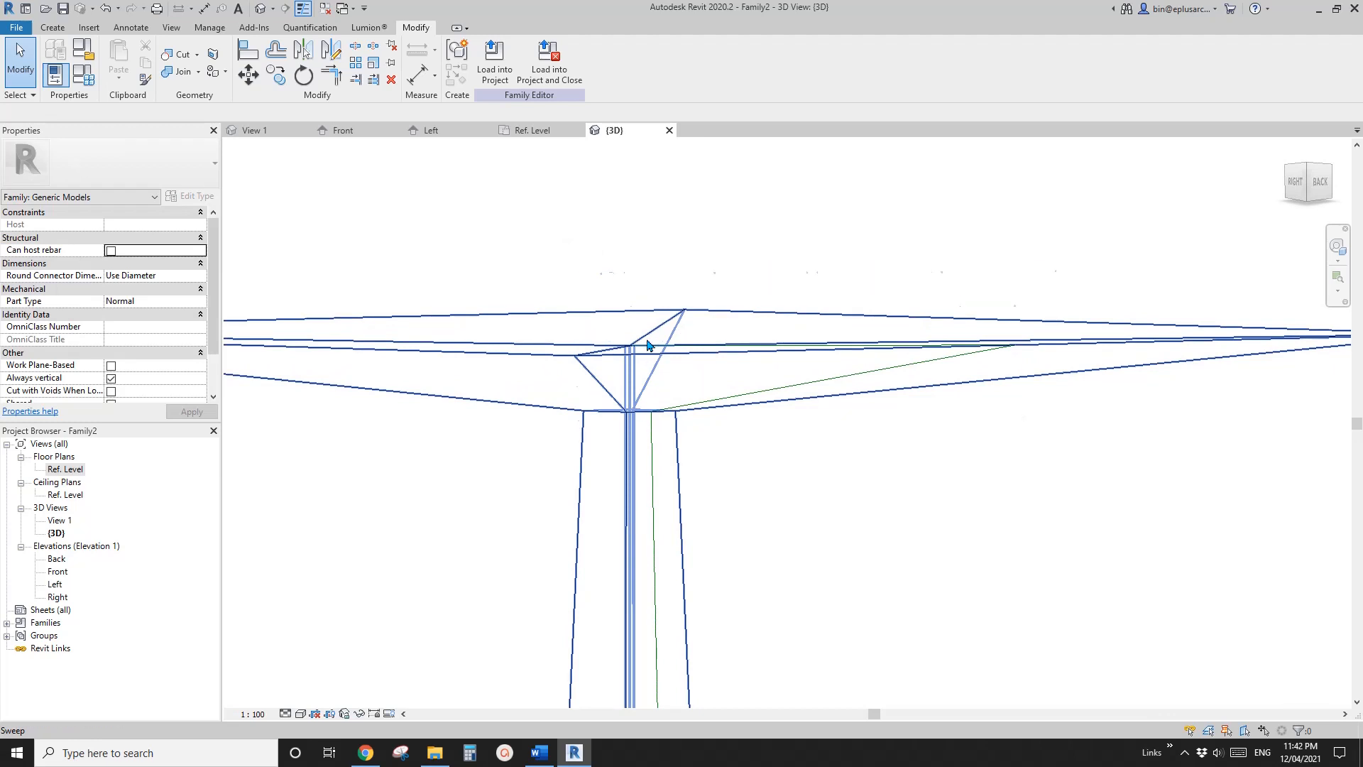
{"action": "middle_click_drag", "start_coordinate": [647, 345], "coordinate": [698, 563], "text": "shift"}
{"action": "scroll", "coordinate": [657, 582], "scroll_direction": "up", "scroll_amount": 1}
{"action": "scroll", "coordinate": [633, 471], "scroll_direction": "up", "scroll_amount": 1}
{"action": "scroll", "coordinate": [654, 456], "scroll_direction": "down", "scroll_amount": 5}
{"action": "left_click", "coordinate": [672, 466]}
{"action": "left_click", "coordinate": [604, 522]}
{"action": "middle_click_drag", "start_coordinate": [591, 516], "coordinate": [604, 561]}
{"action": "scroll", "coordinate": [623, 503], "scroll_direction": "up", "scroll_amount": 2}
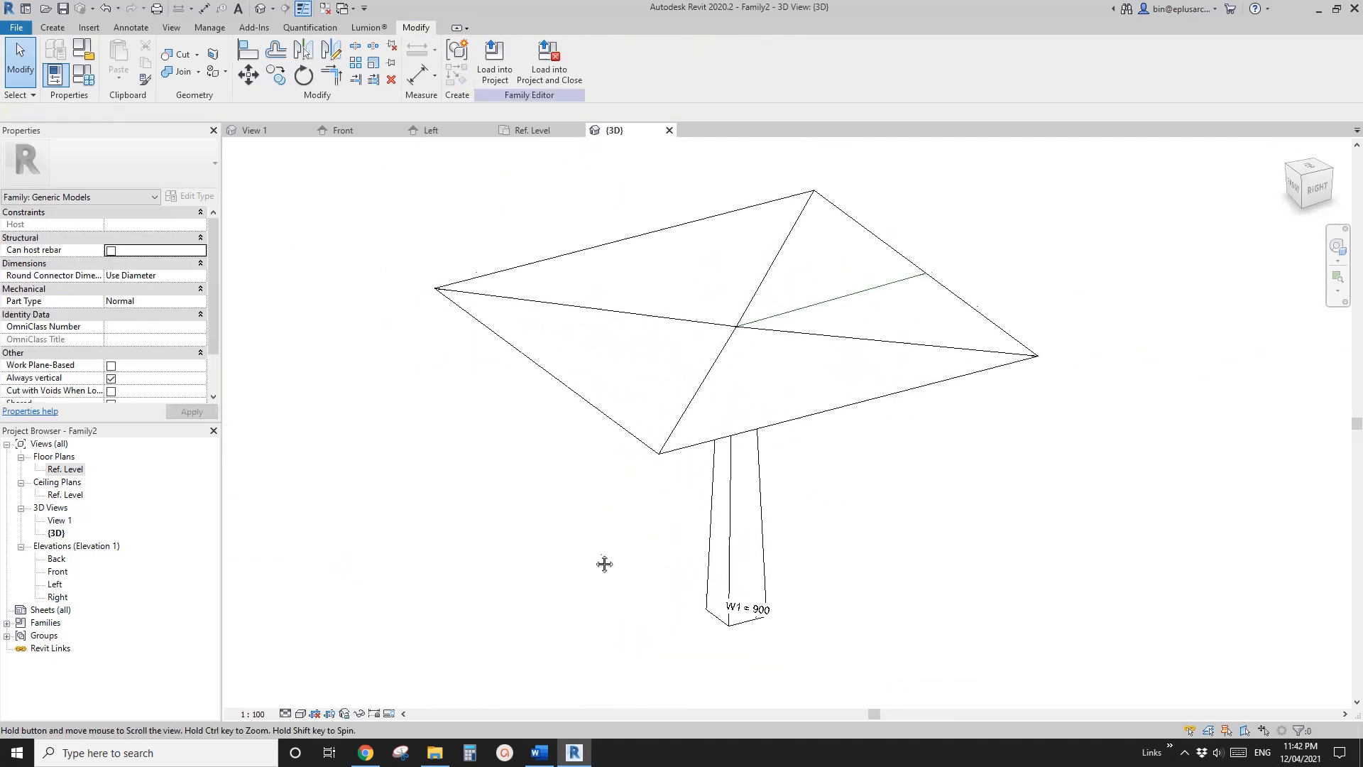
{"action": "middle_click_drag", "start_coordinate": [423, 184], "coordinate": [418, 181]}
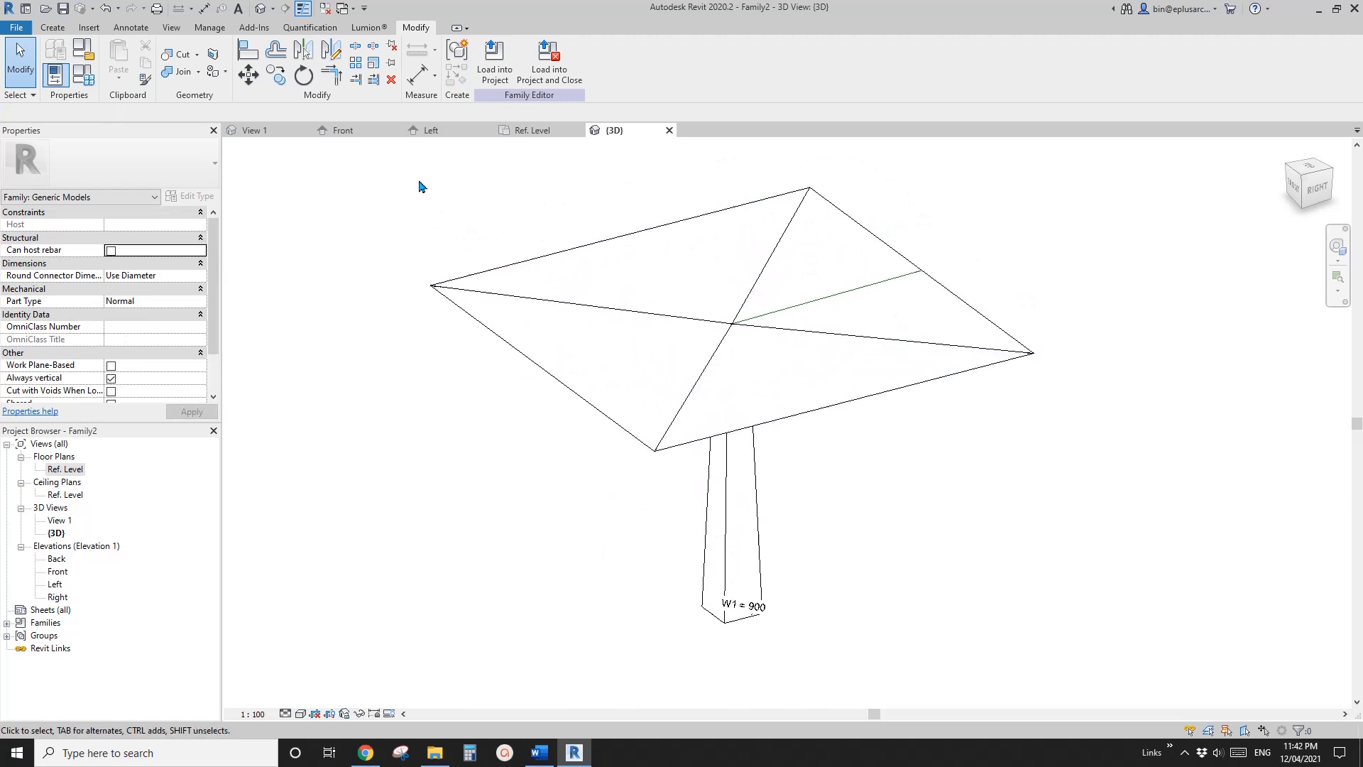
Close all inactive views and close the Family2 canopy family without saving its changes
{"action": "left_click", "coordinate": [326, 12]}
{"action": "middle_click_drag", "start_coordinate": [512, 248], "coordinate": [476, 230], "text": "shift"}
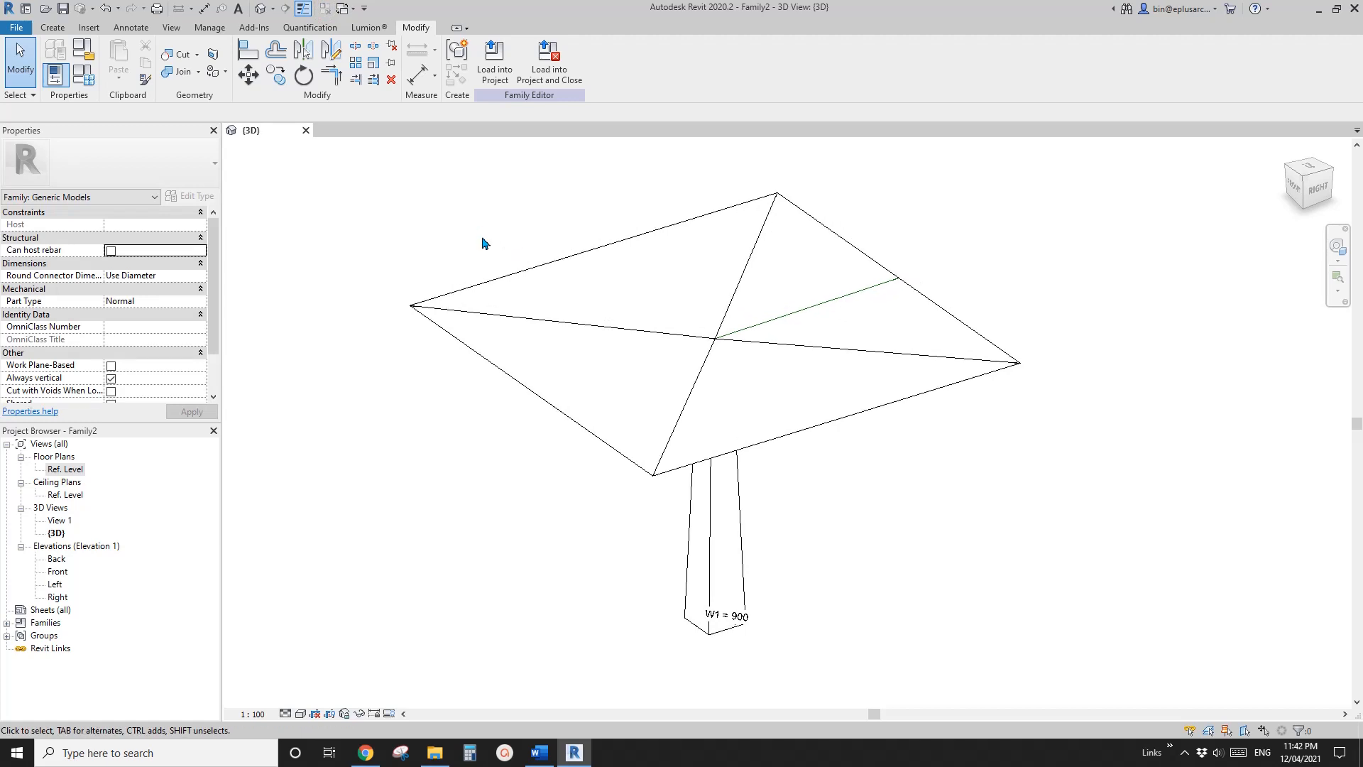
{"action": "left_click", "coordinate": [304, 131]}
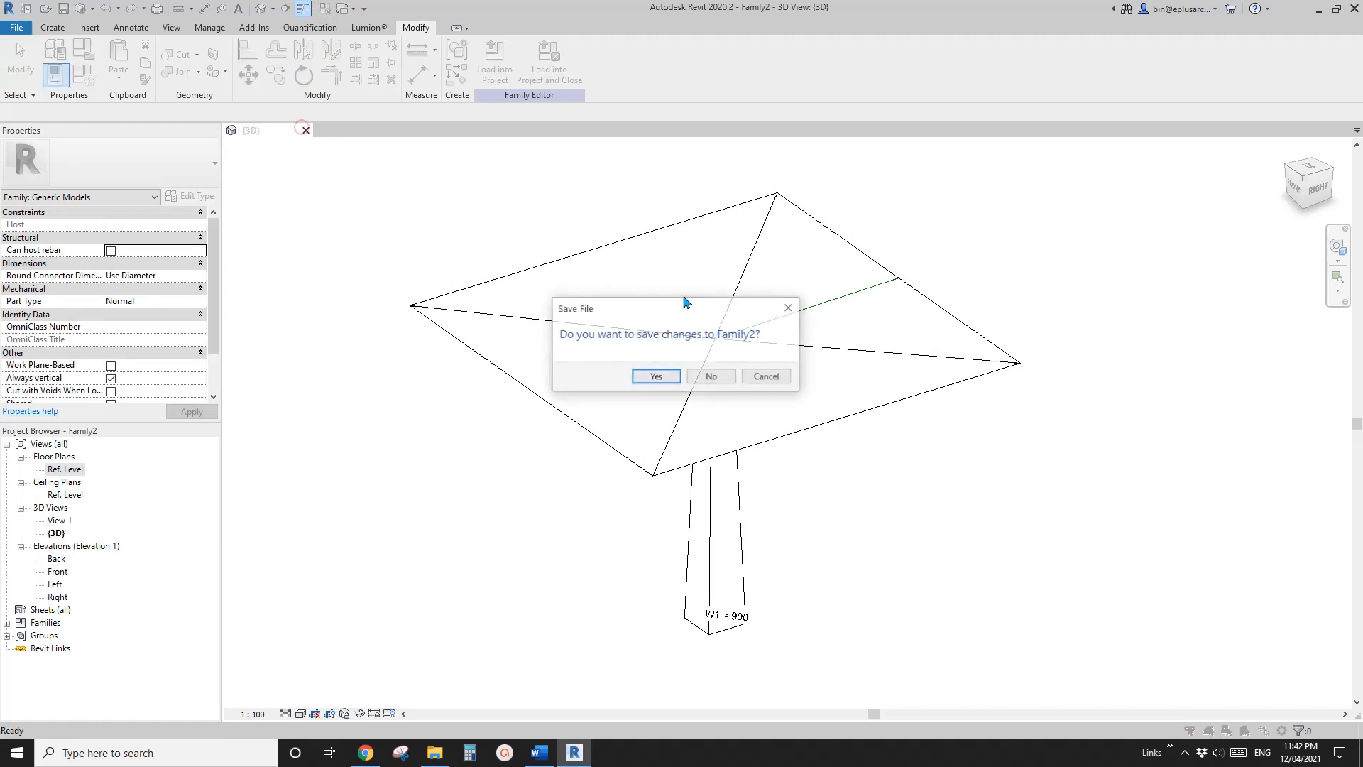
{"action": "left_click", "coordinate": [715, 380]}
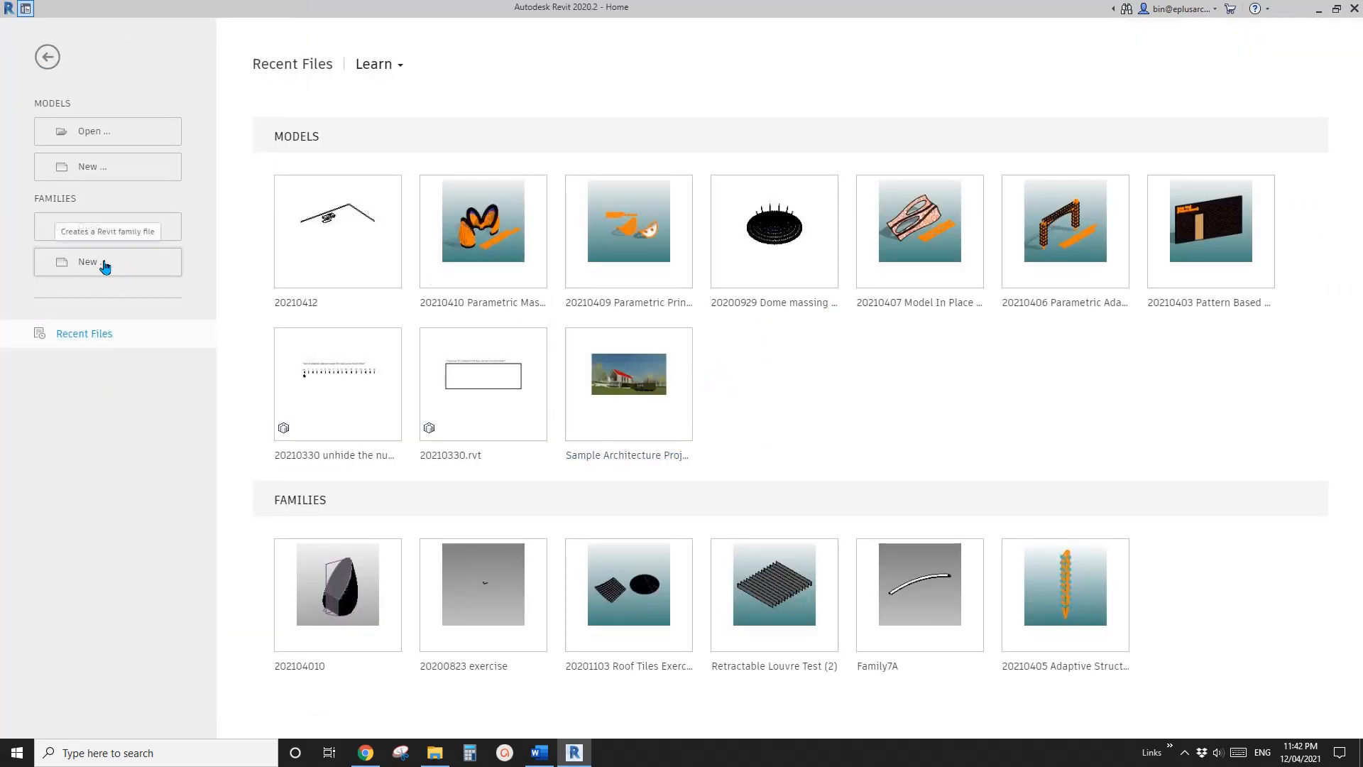
Create a new family from the Metric Generic Model Adaptive.rft template
{"action": "left_click", "coordinate": [105, 264]}
{"action": "scroll", "coordinate": [738, 327], "scroll_direction": "down", "scroll_amount": 6}
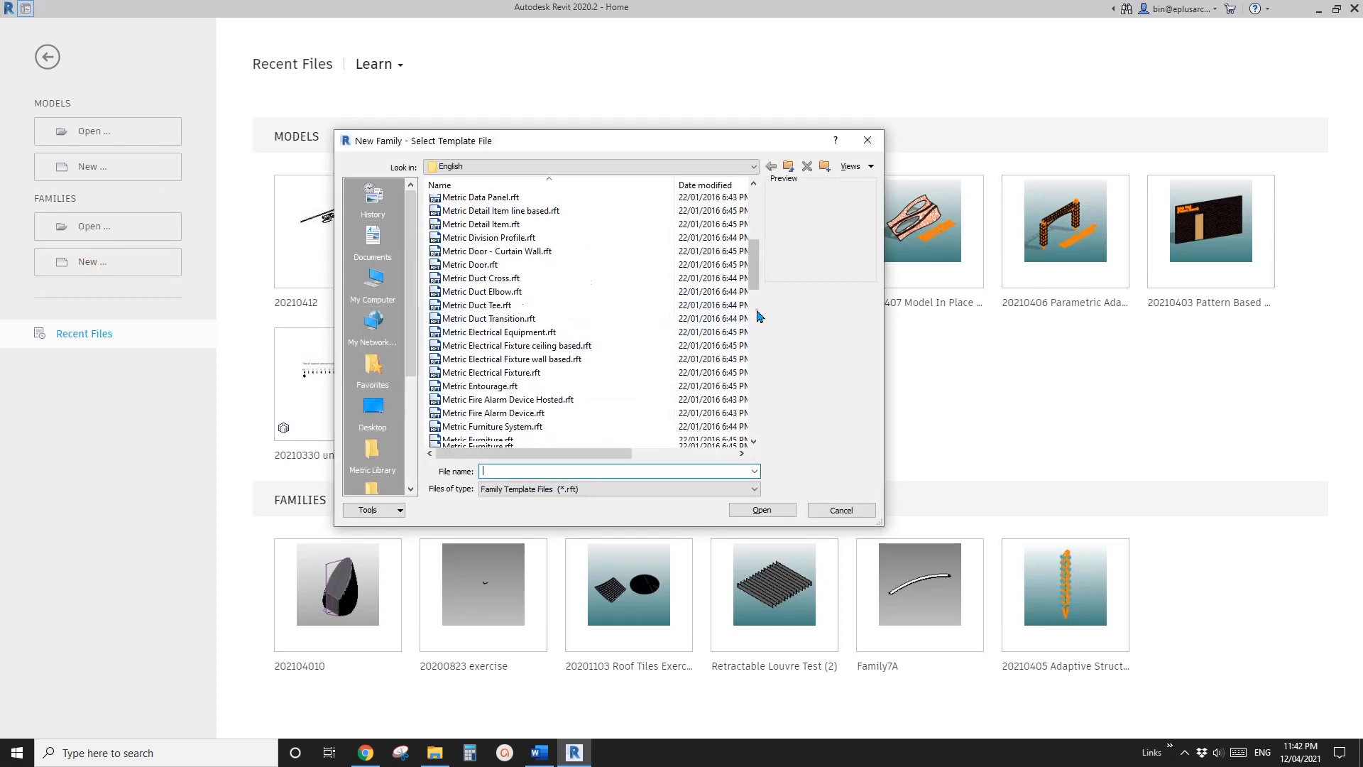
{"action": "scroll", "coordinate": [758, 315], "scroll_direction": "down", "scroll_amount": 2}
{"action": "left_click", "coordinate": [524, 390]}
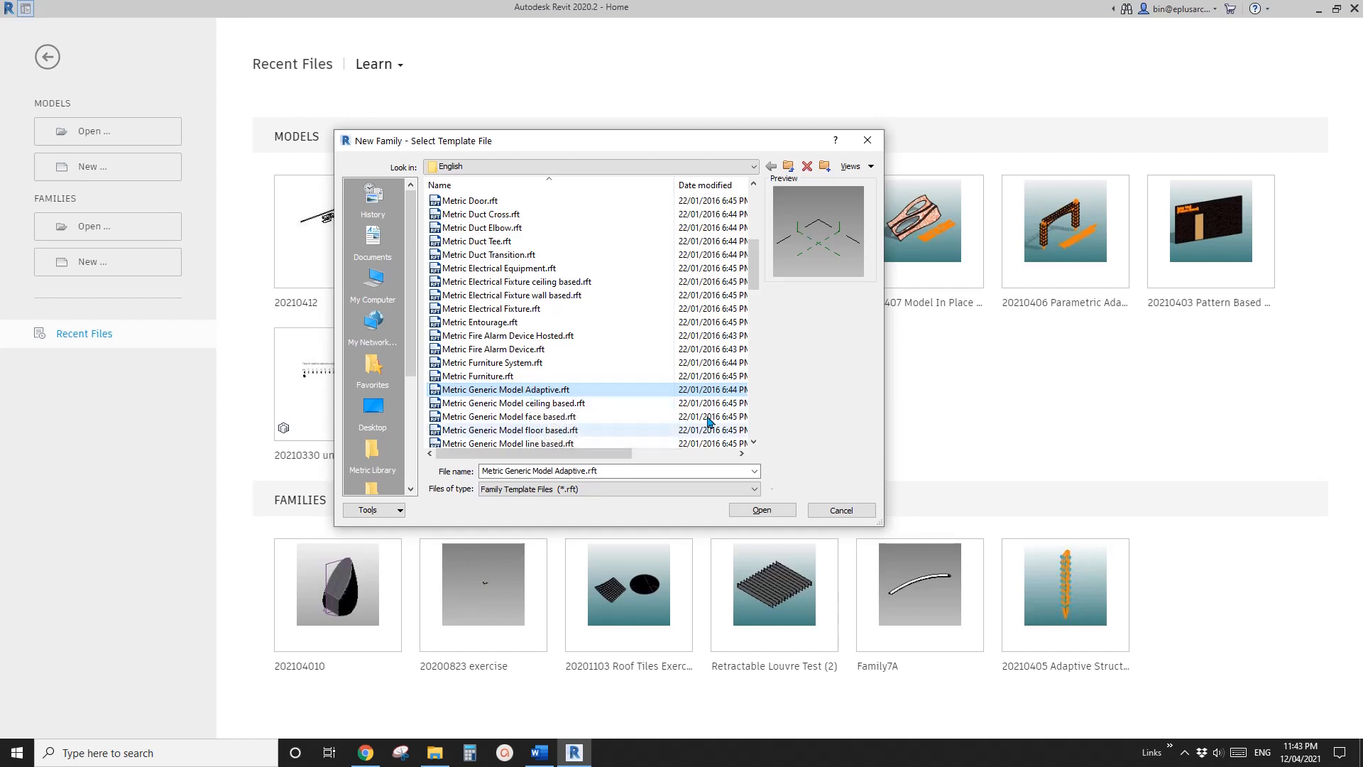
{"action": "left_click", "coordinate": [766, 509]}
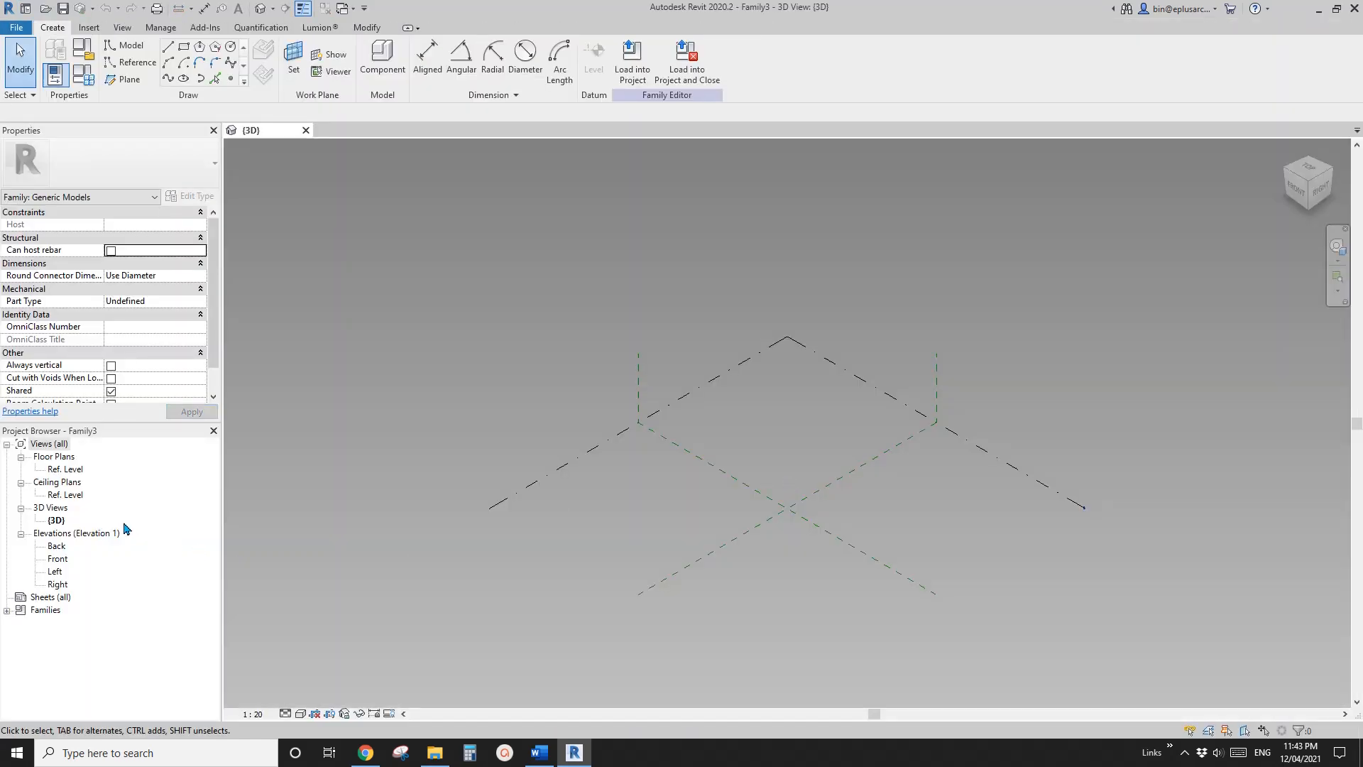
Place a reference point on the Ref. Level near the reference plane intersection and make it adaptive
{"action": "left_click", "coordinate": [231, 78]}
{"action": "left_click", "coordinate": [717, 507]}
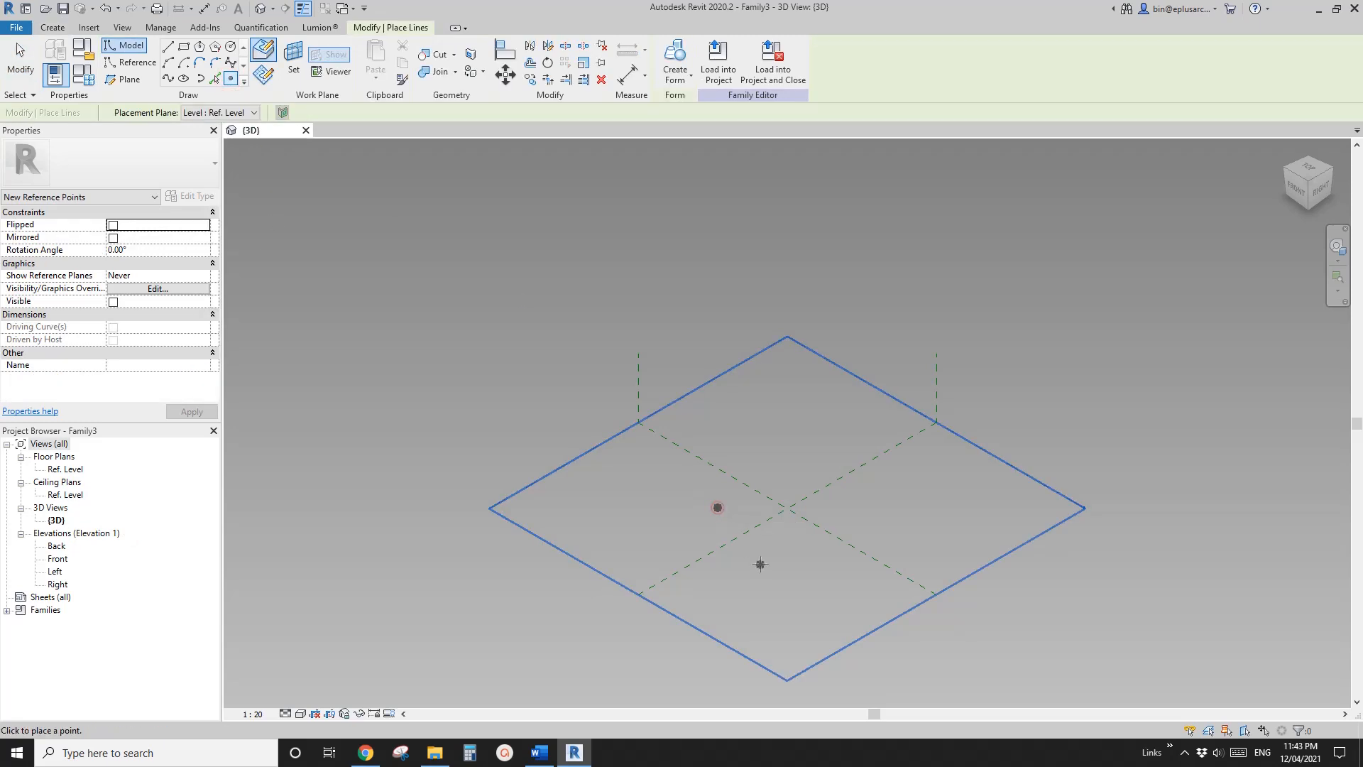
{"action": "key", "text": "Escape"}
{"action": "key", "text": "Escape"}
{"action": "left_click", "coordinate": [717, 507]}
{"action": "left_click", "coordinate": [735, 83]}
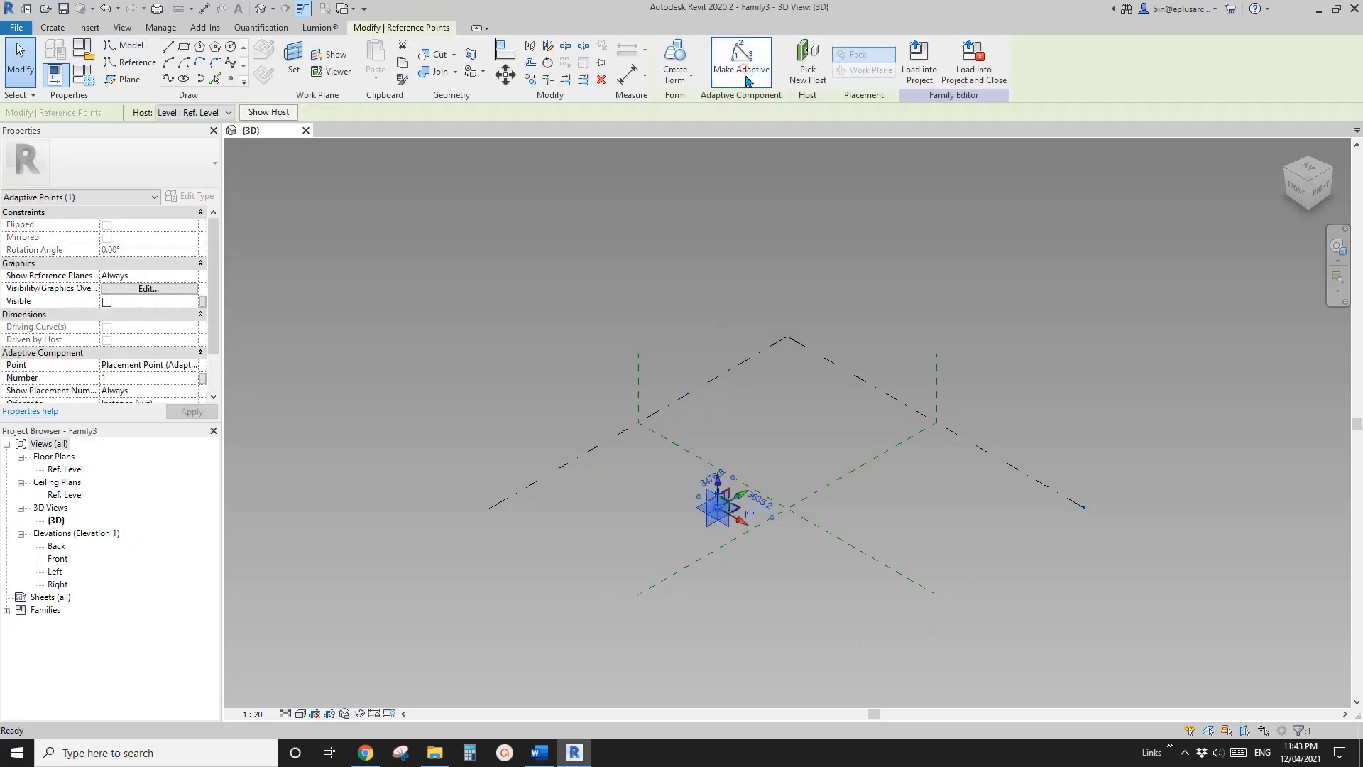
{"action": "left_click", "coordinate": [307, 161]}
Set the adaptive point's horizontal plane as the work plane and place a reference point on it at the same location
{"action": "left_click", "coordinate": [231, 79]}
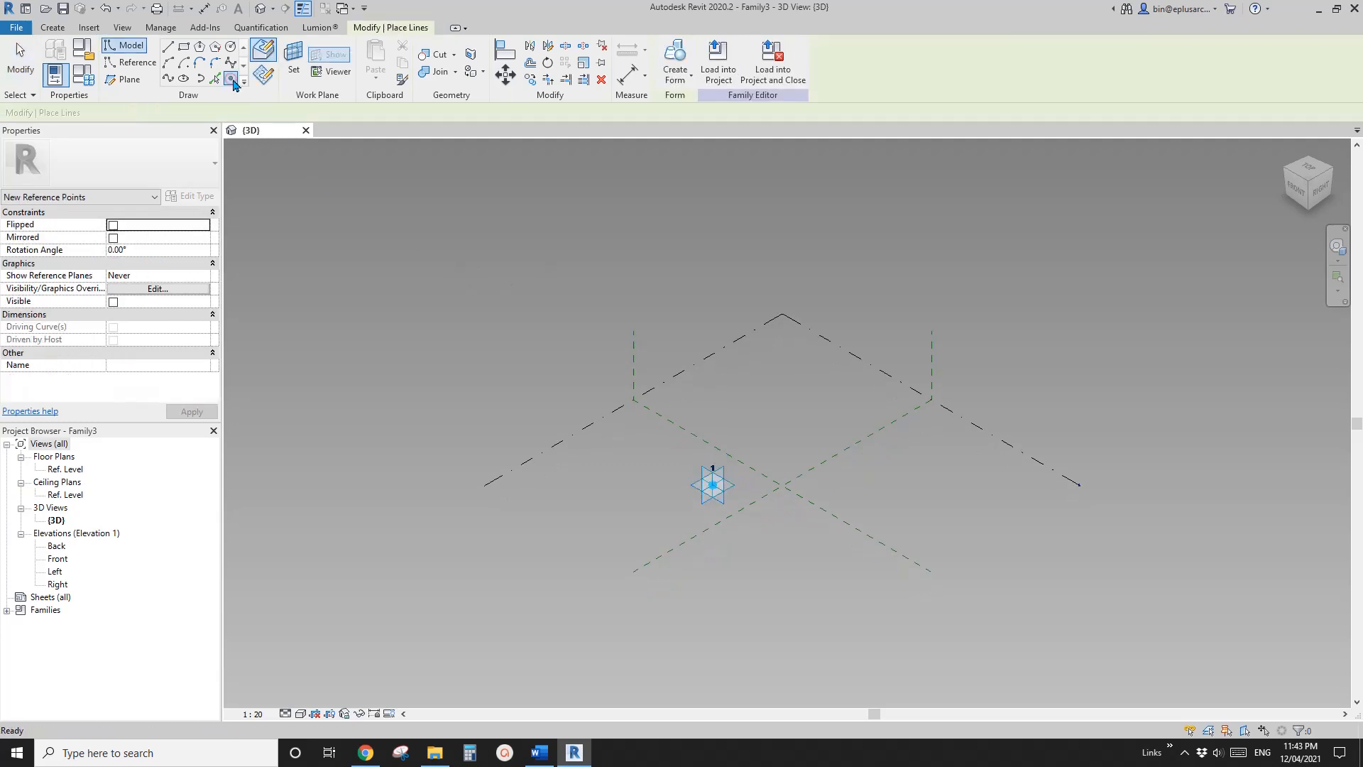
{"action": "left_click", "coordinate": [291, 73]}
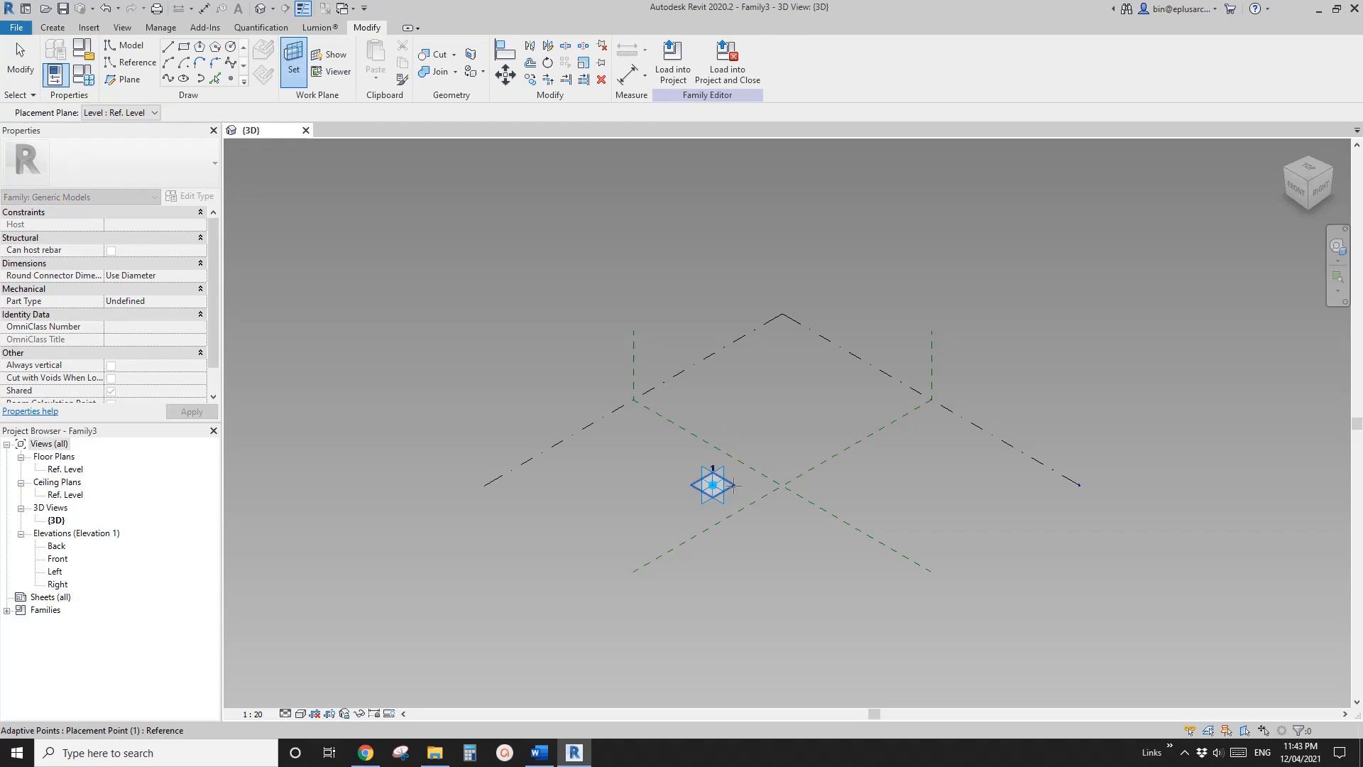
{"action": "left_click", "coordinate": [713, 485]}
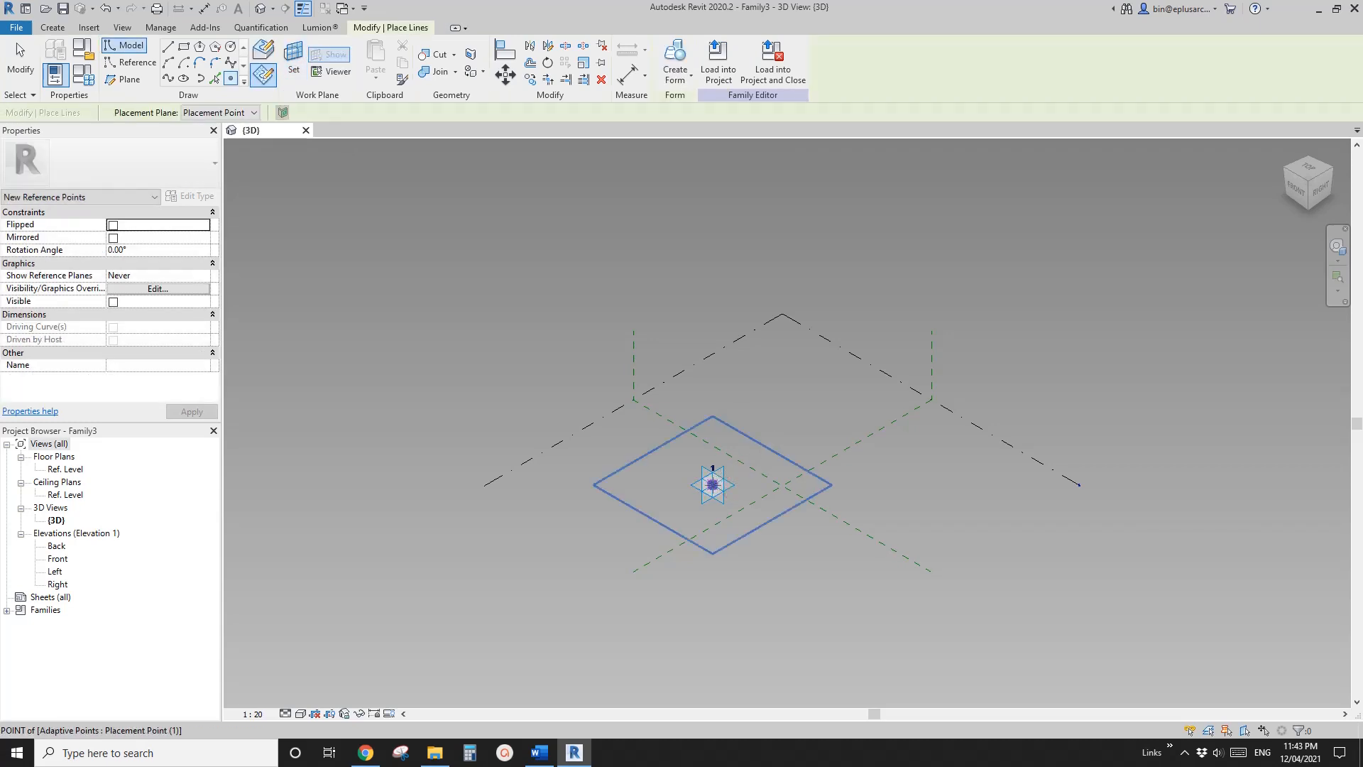
{"action": "key", "text": "Escape"}
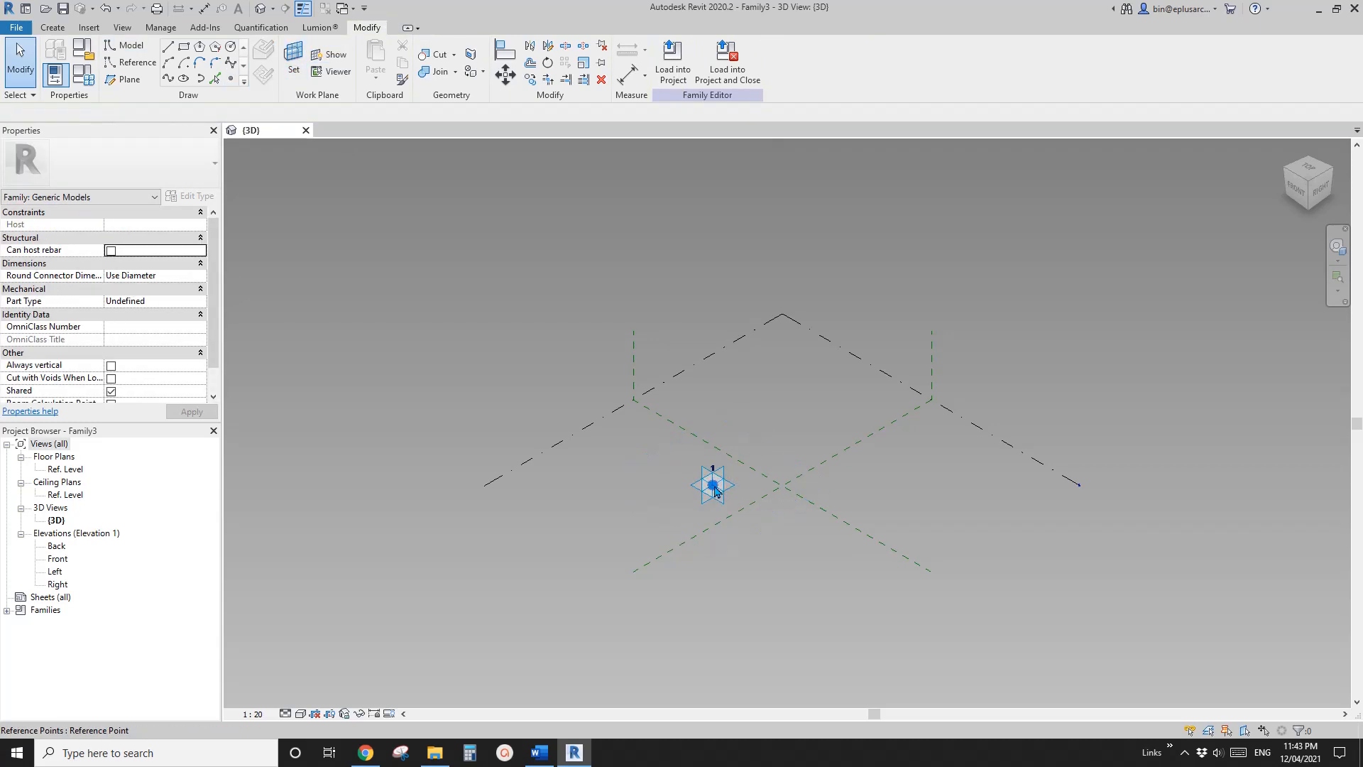
Associate the hosted reference point's offset with a new instance length parameter named H1
{"action": "left_click", "coordinate": [714, 485]}
{"action": "left_click", "coordinate": [200, 366]}
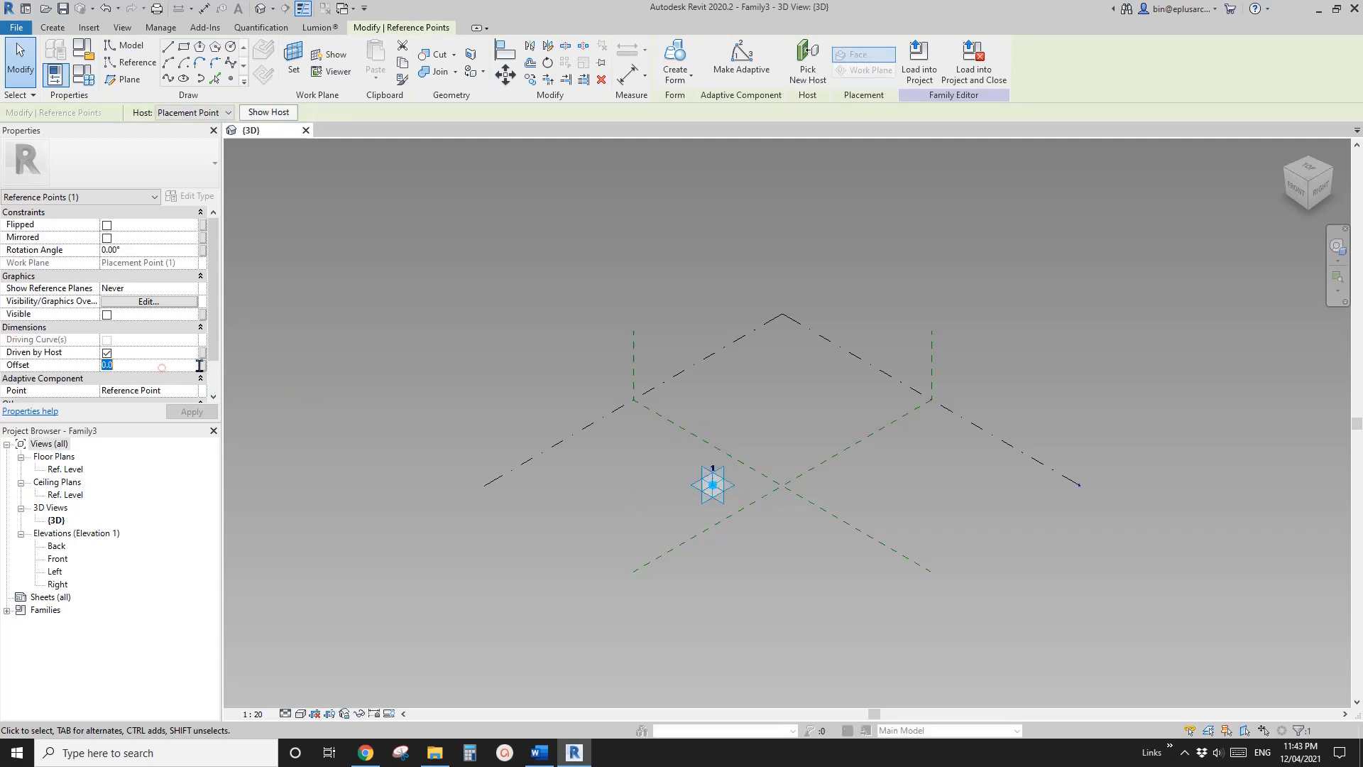
{"action": "left_click", "coordinate": [203, 366]}
{"action": "left_click", "coordinate": [256, 447]}
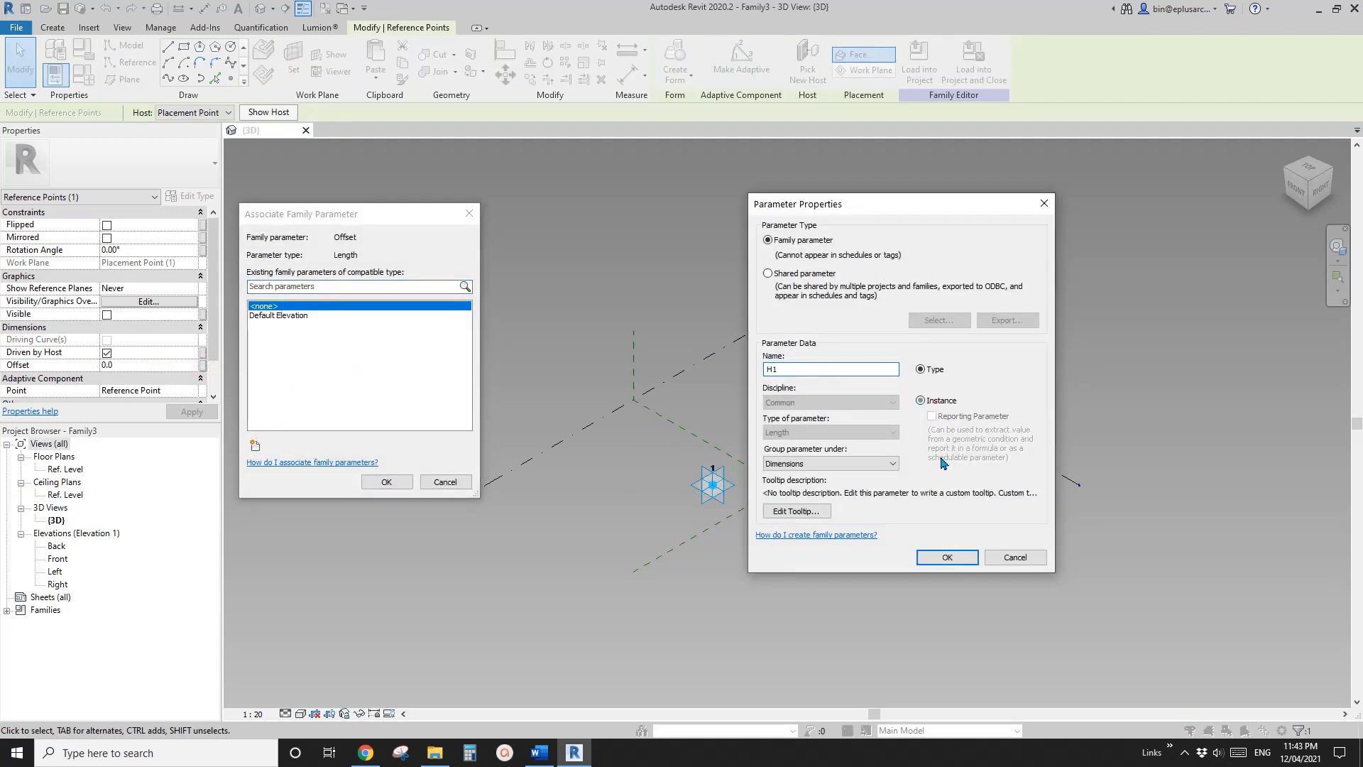
{"action": "left_click", "coordinate": [947, 555]}
{"action": "left_click", "coordinate": [392, 484]}
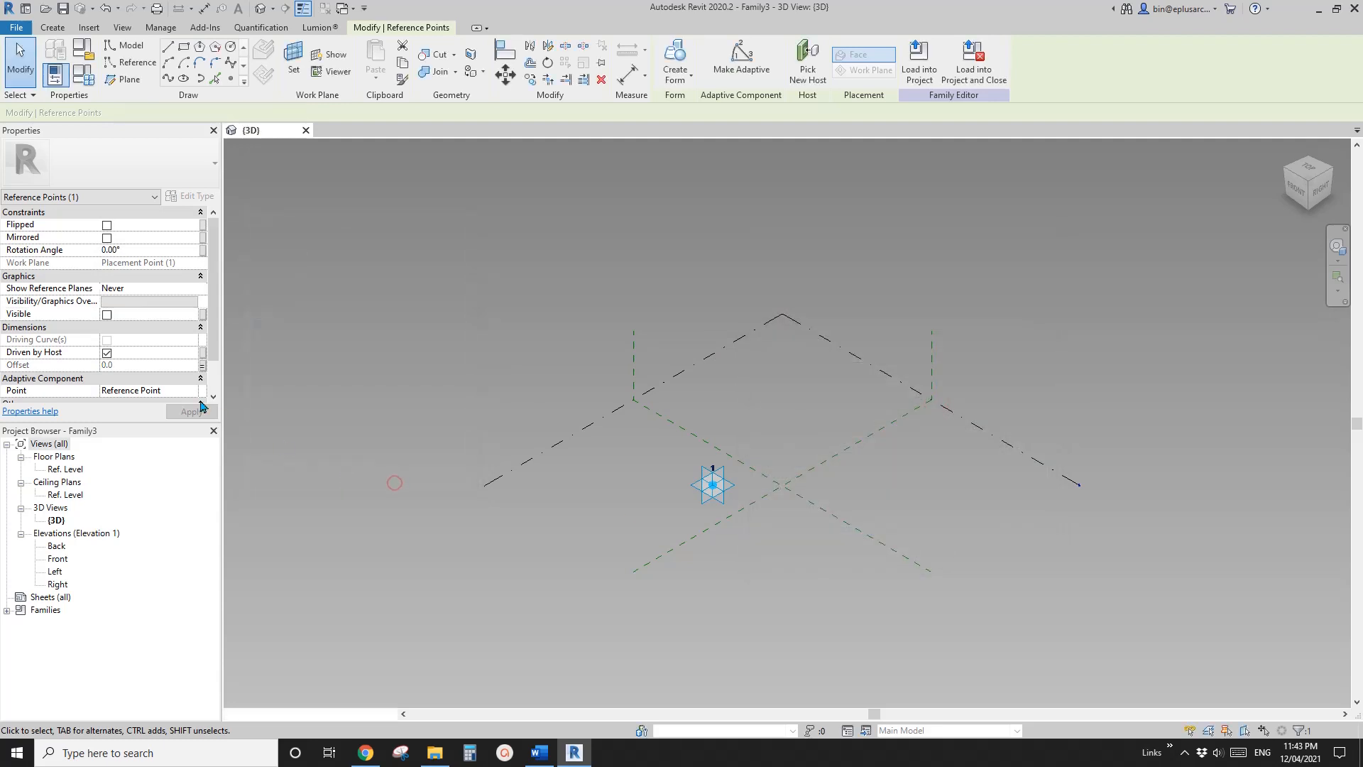
Set the H1 family parameter to 12000 and apply it
{"action": "left_click", "coordinate": [81, 76]}
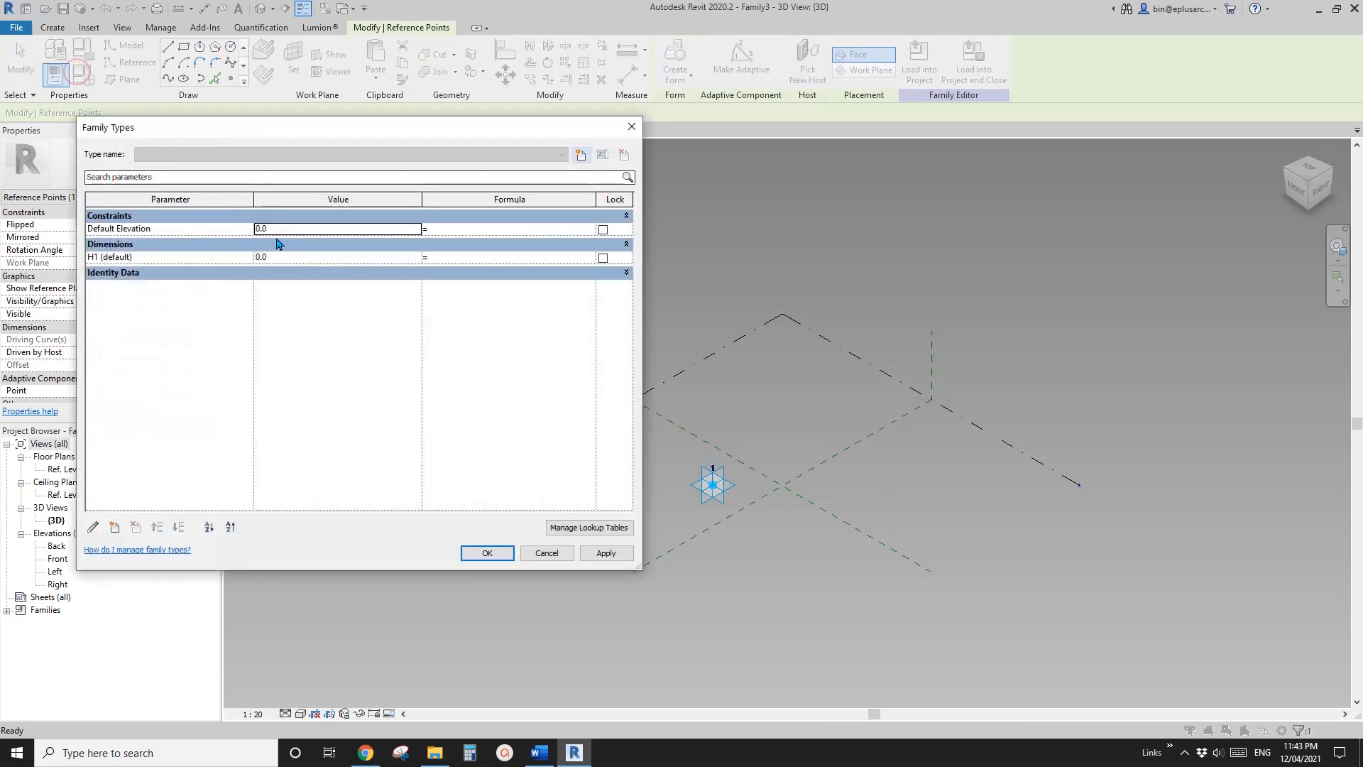
{"action": "left_click", "coordinate": [298, 261]}
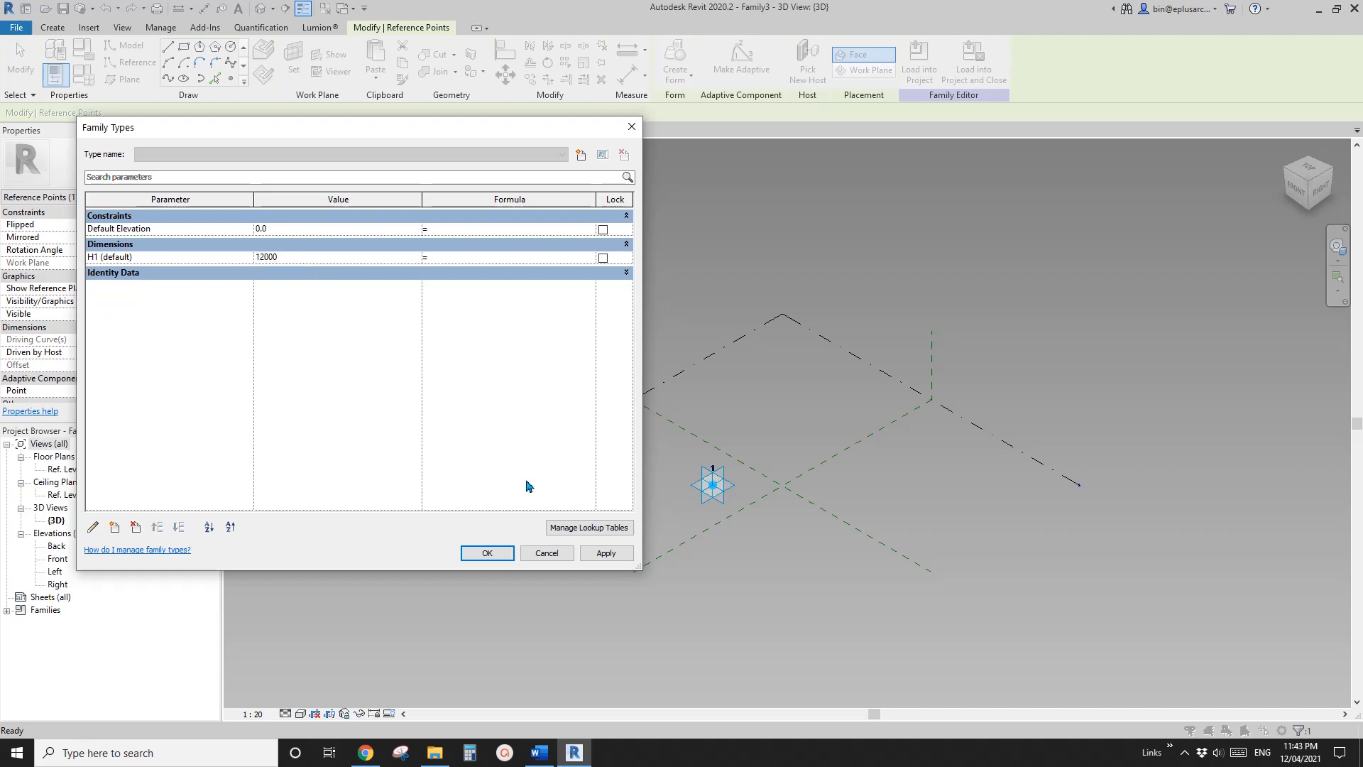
{"action": "left_click", "coordinate": [605, 554]}
{"action": "left_click", "coordinate": [487, 554]}
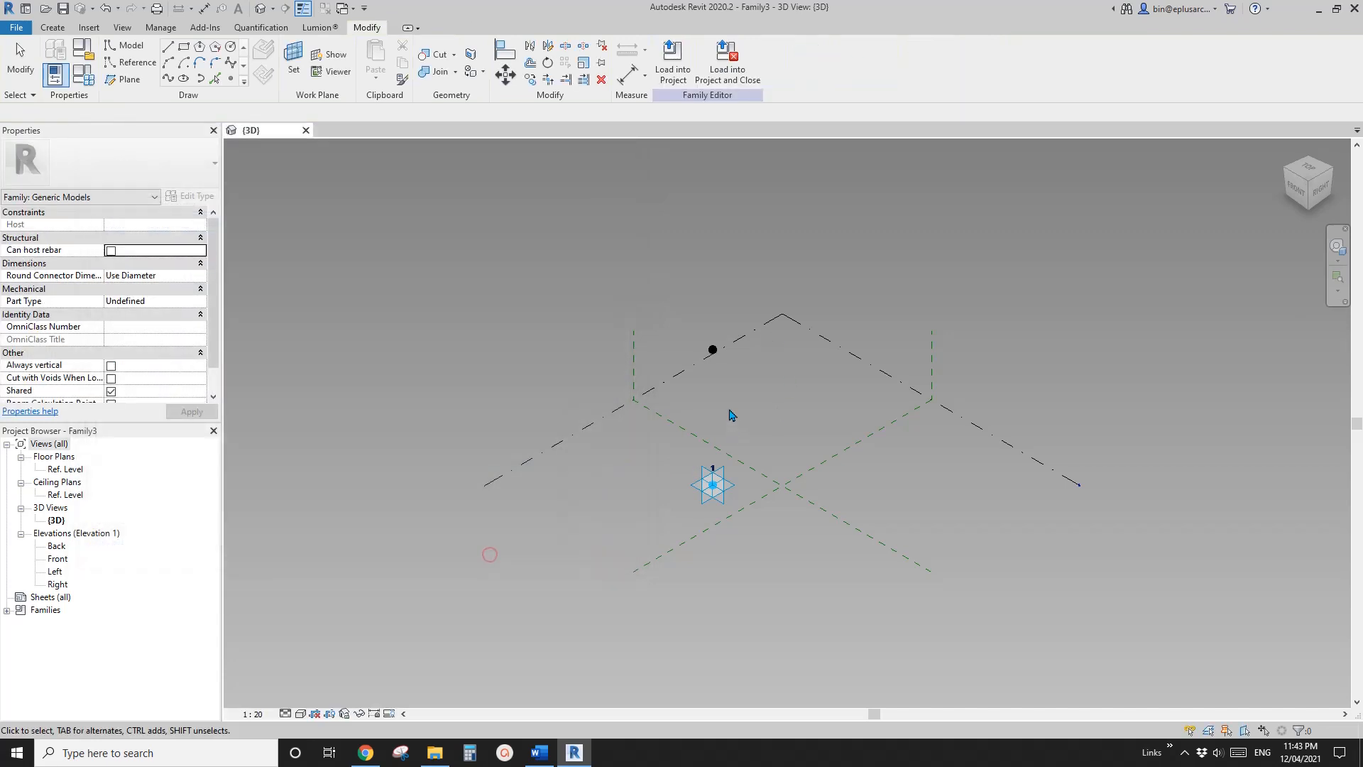
Set the raised point's horizontal plane as the work plane and place another reference point on it, accepting the identical points
{"action": "left_click", "coordinate": [231, 82]}
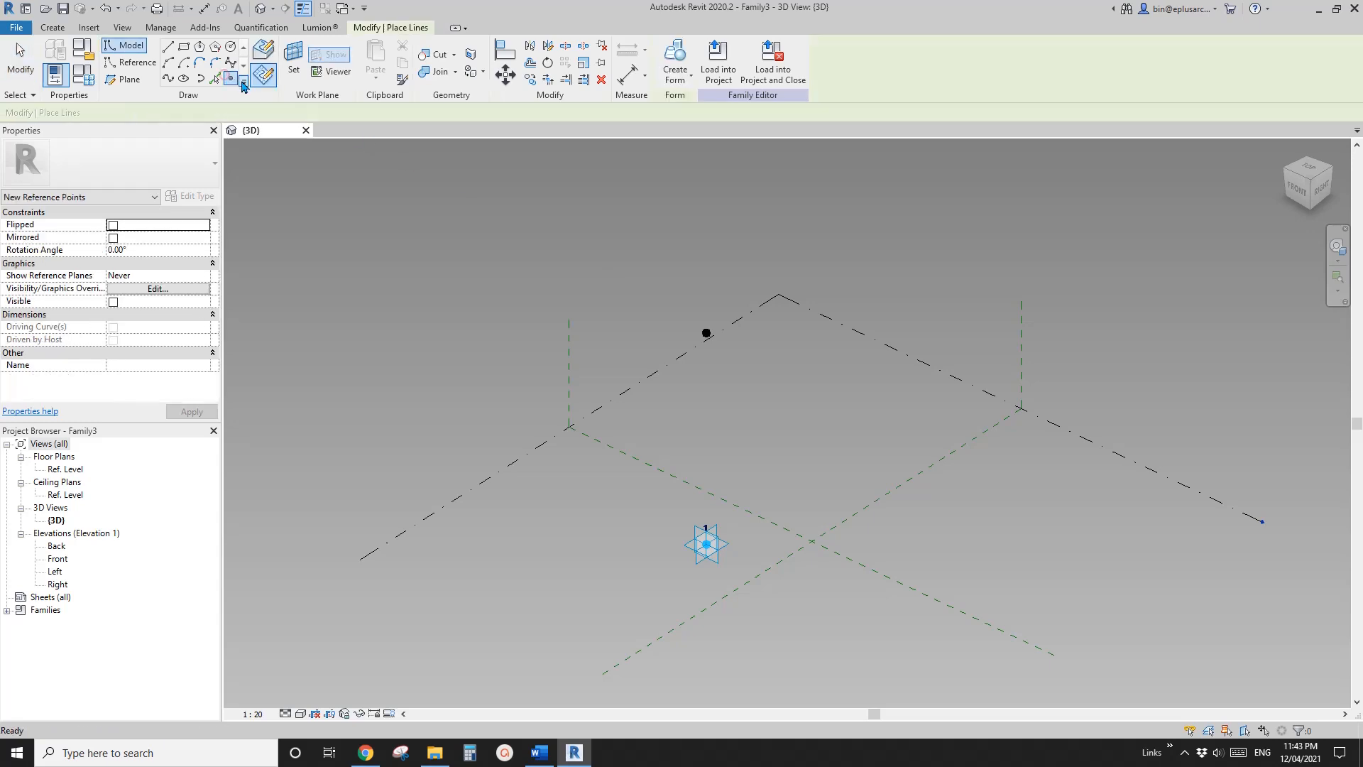
{"action": "left_click", "coordinate": [293, 58]}
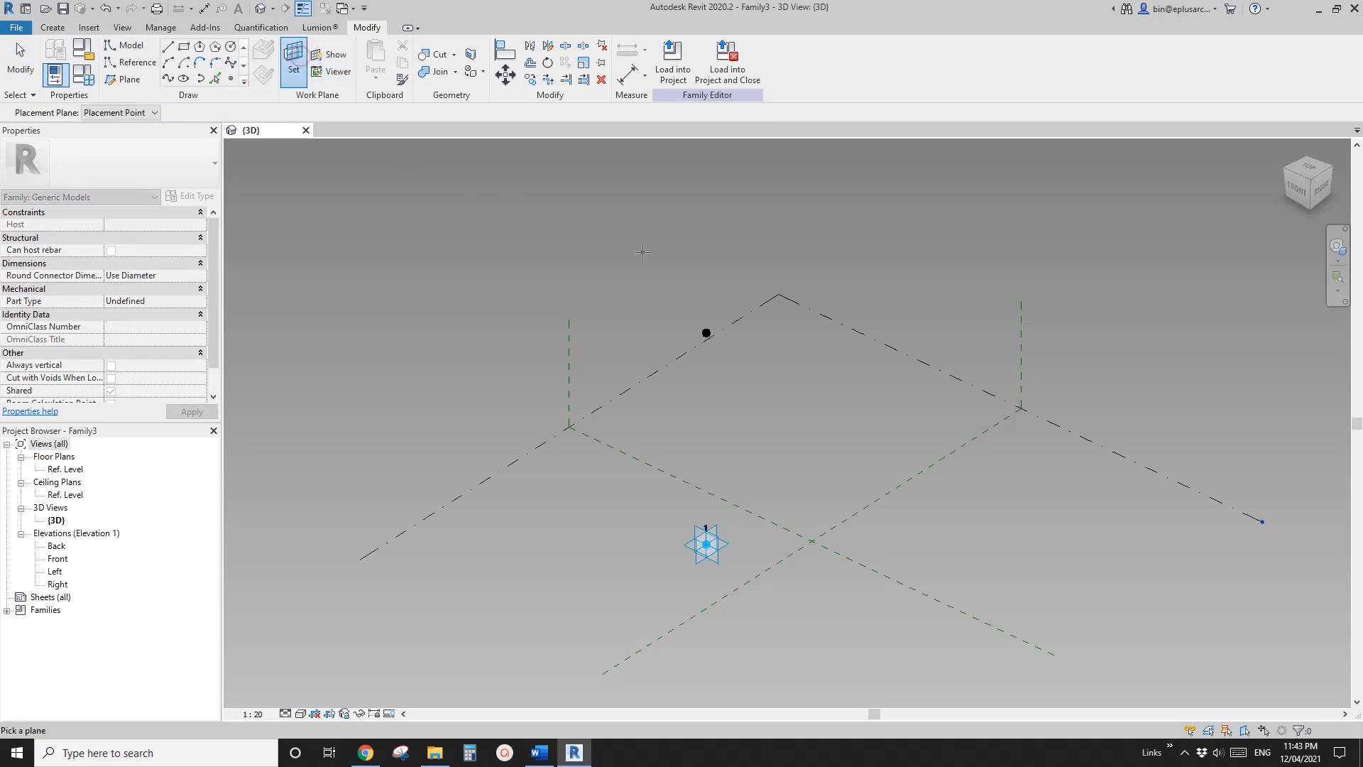
{"action": "left_click", "coordinate": [708, 319]}
{"action": "left_click", "coordinate": [708, 319]}
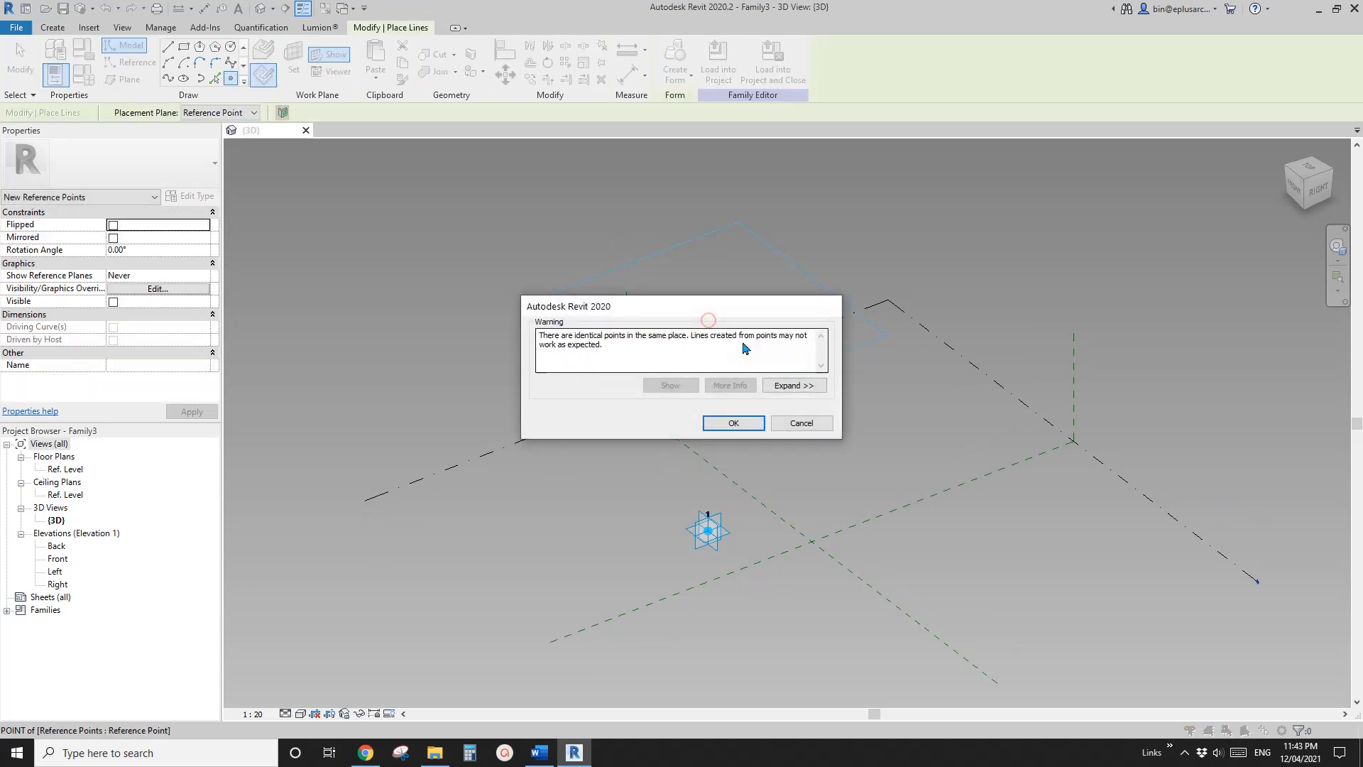
{"action": "left_click", "coordinate": [746, 423]}
Raise the new reference point to an offset of about 1383 and associate that offset with a new instance parameter named H2
{"action": "left_click_drag", "start_coordinate": [708, 295], "coordinate": [707, 270]}
{"action": "left_click", "coordinate": [202, 364]}
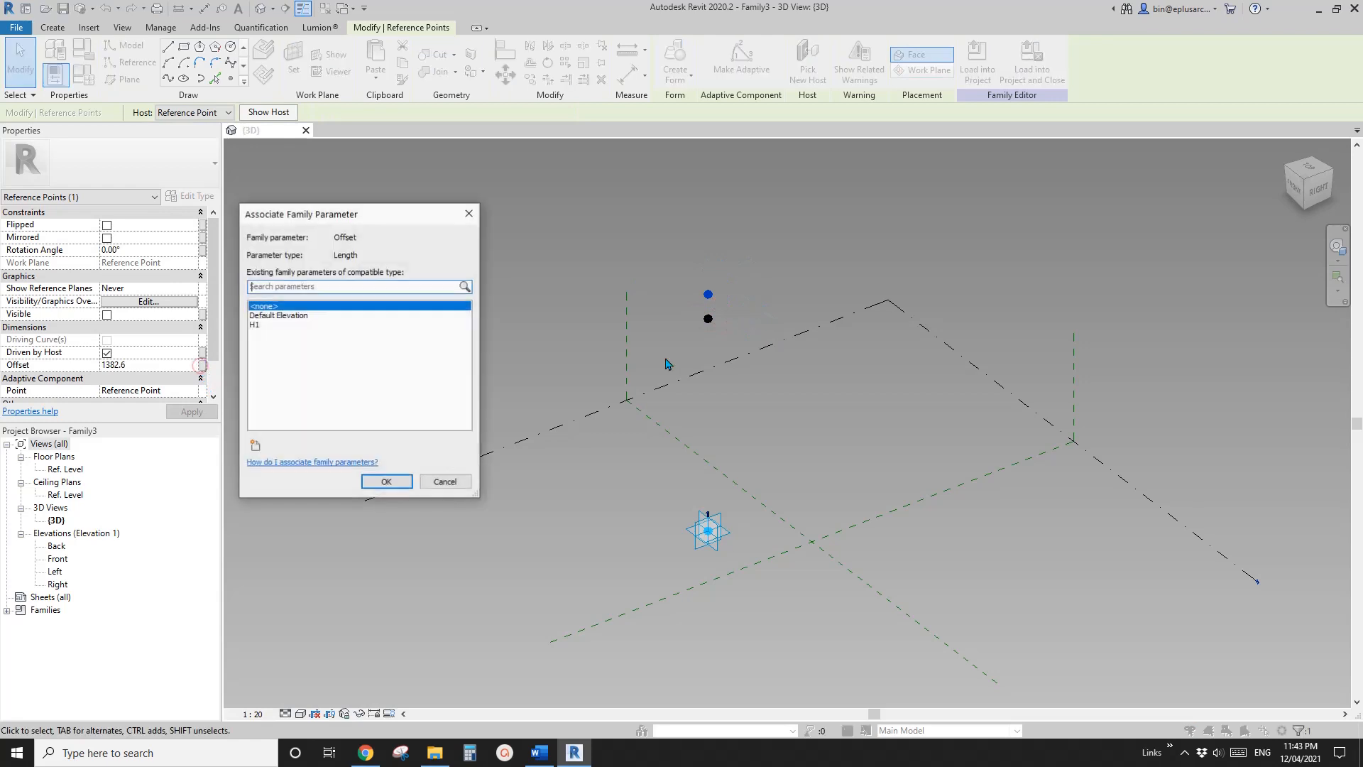
{"action": "left_click", "coordinate": [255, 446]}
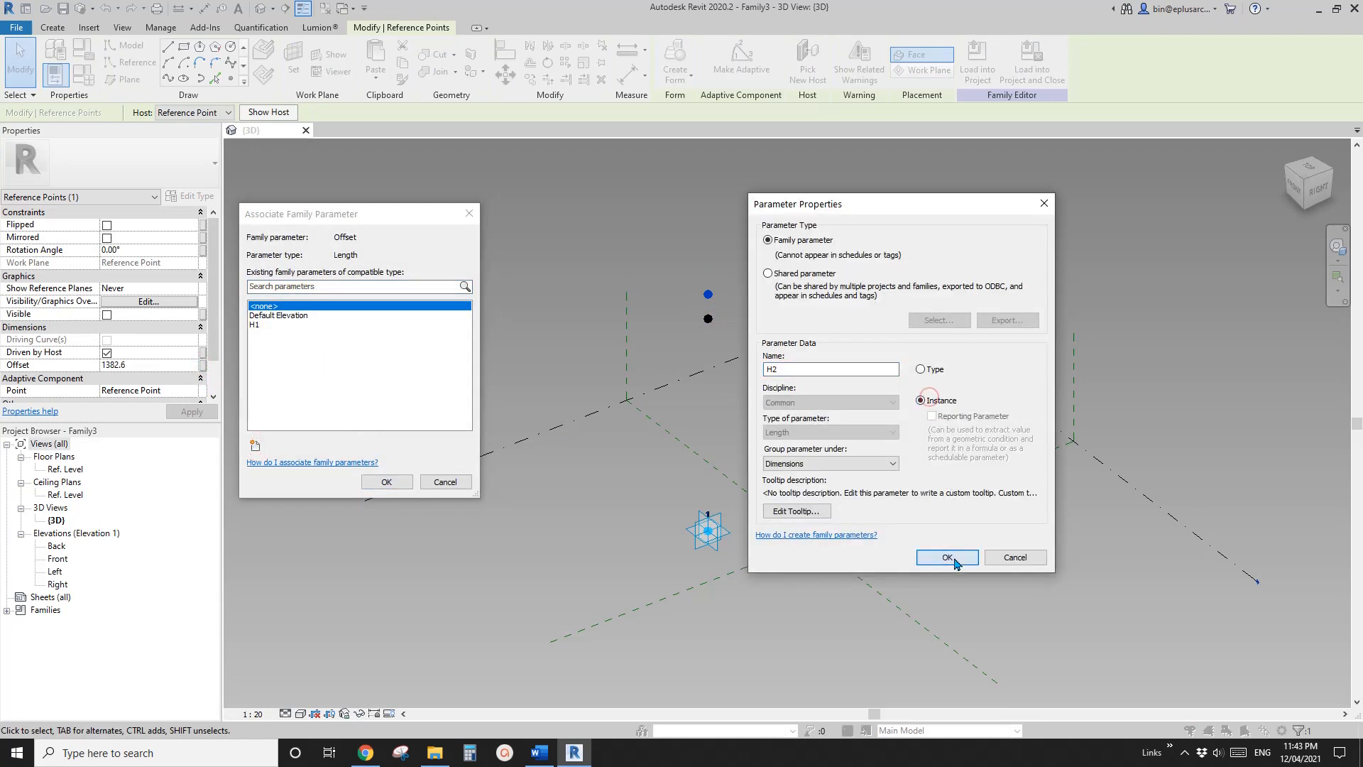
{"action": "left_click", "coordinate": [950, 558]}
{"action": "left_click", "coordinate": [389, 482]}
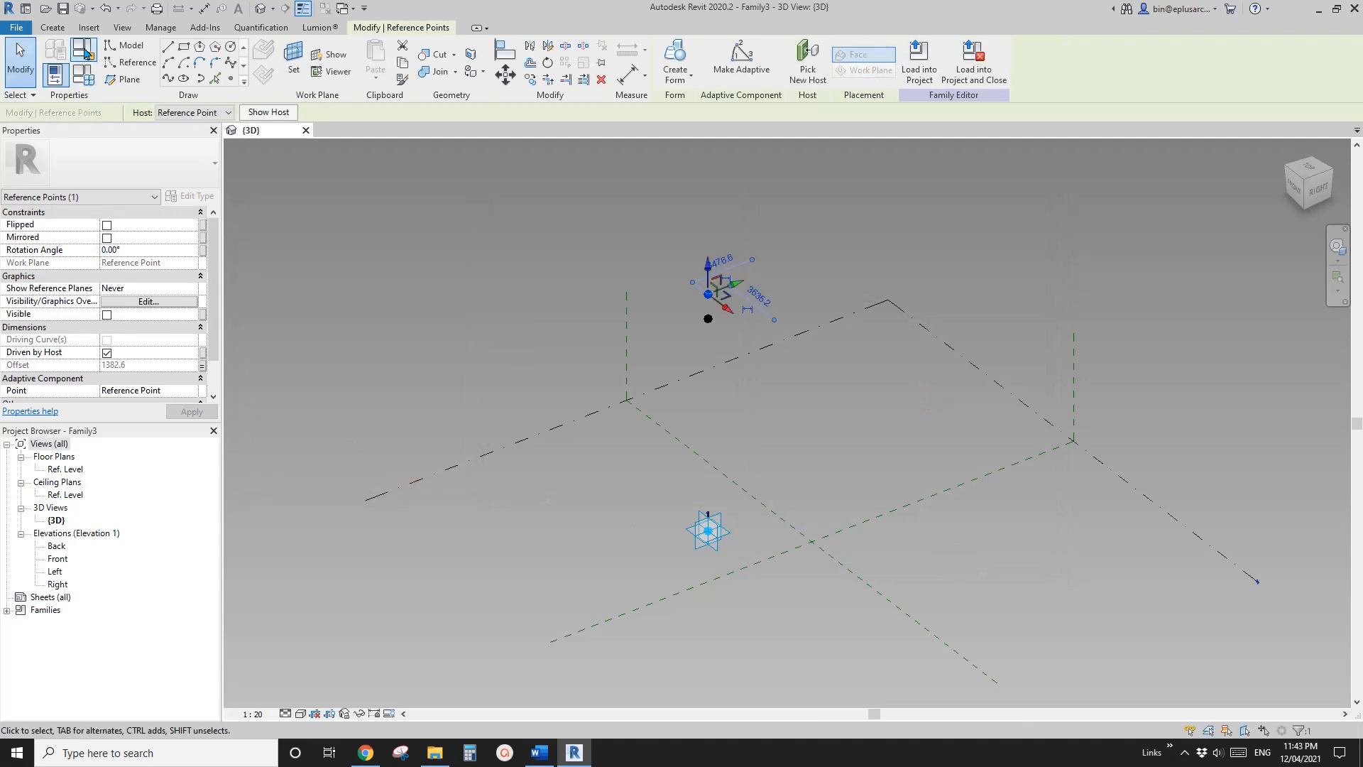
Set the H2 family parameter to 1200 and apply it
{"action": "left_click", "coordinate": [84, 53]}
{"action": "left_click", "coordinate": [311, 270]}
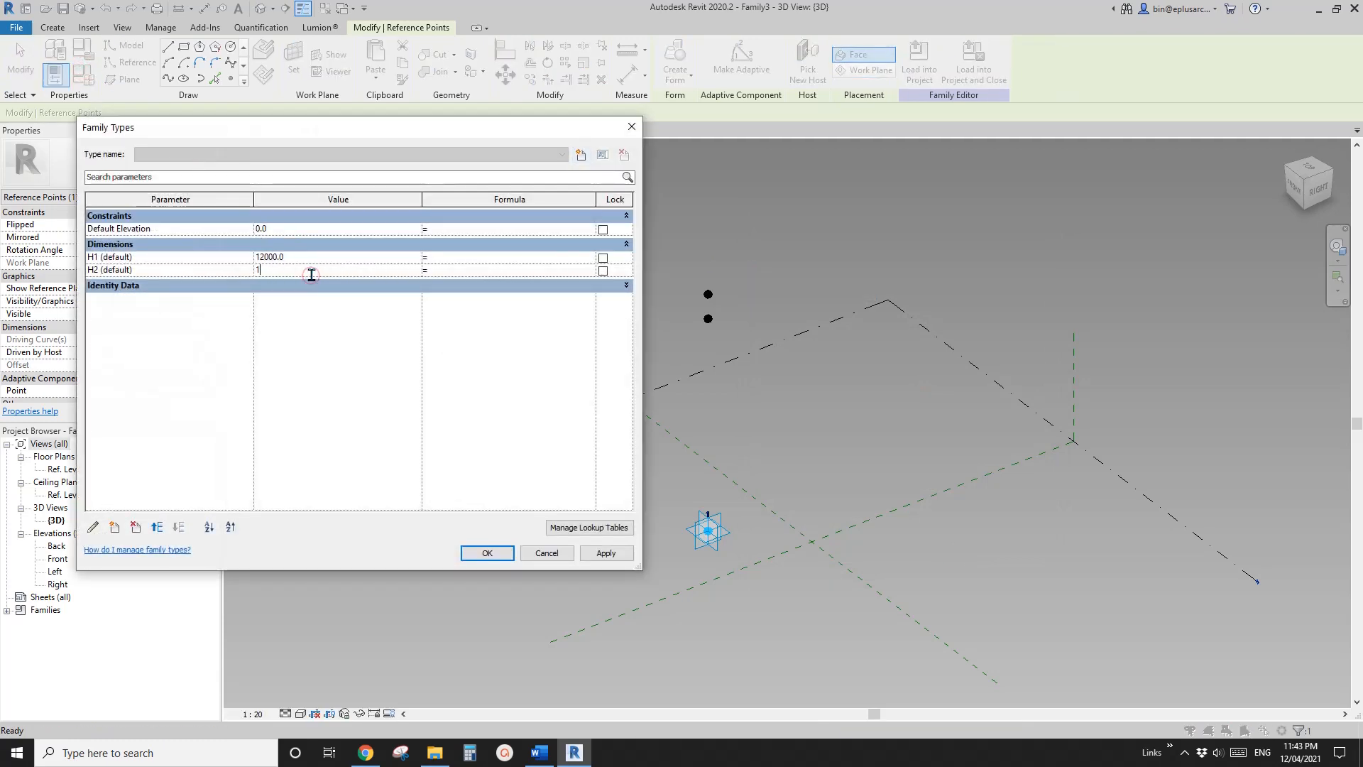
{"action": "left_click", "coordinate": [592, 551]}
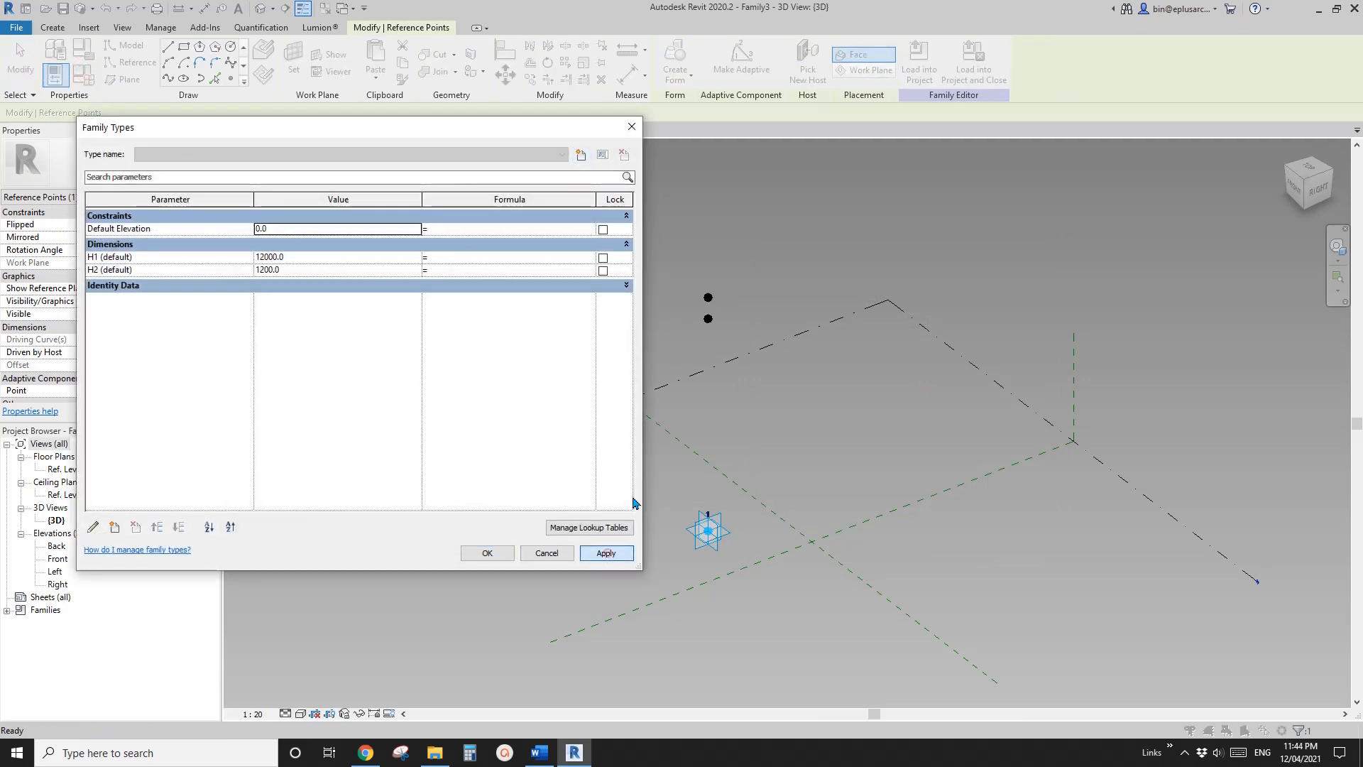
{"action": "left_click", "coordinate": [489, 553]}
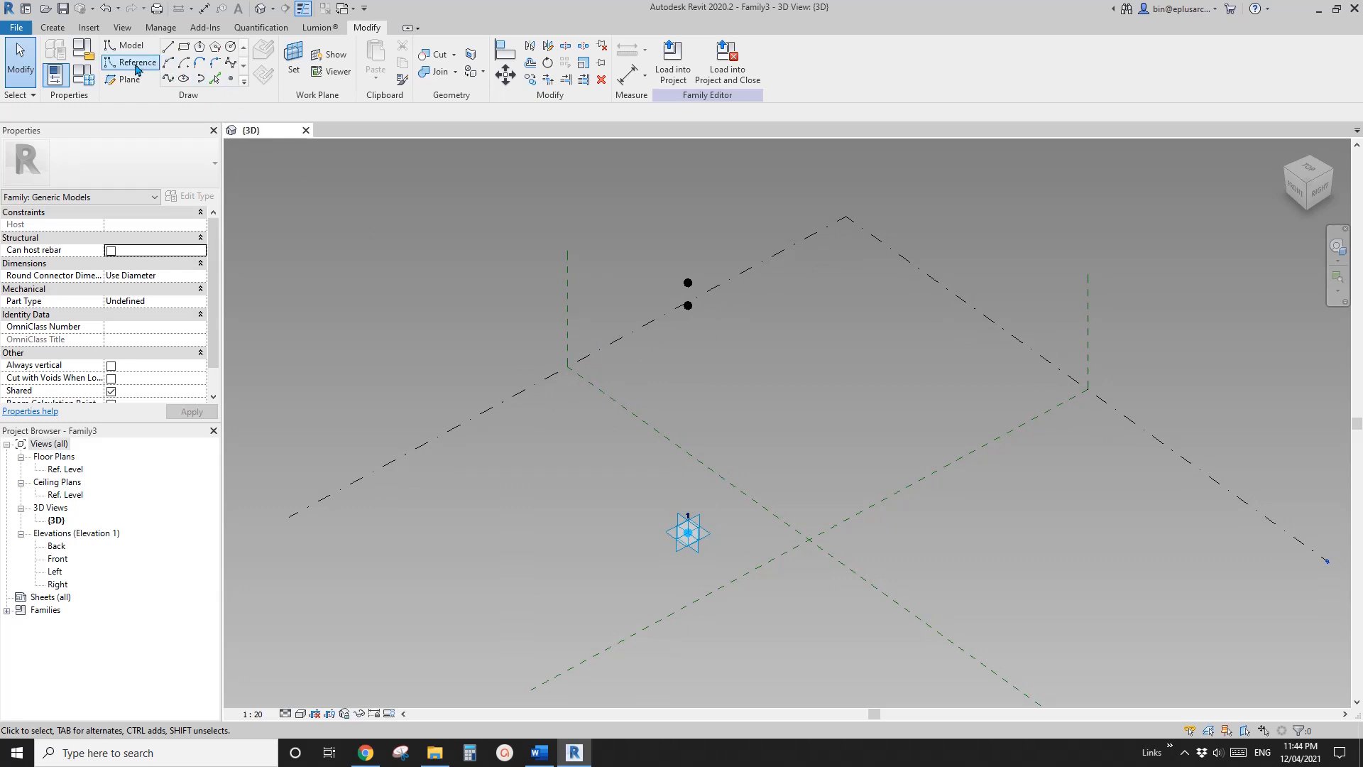
Draw a reference-line rectangle of about 2400 by 3300 around the adaptive placement point, on that point's horizontal plane
{"action": "left_click", "coordinate": [134, 64]}
{"action": "left_click", "coordinate": [214, 79]}
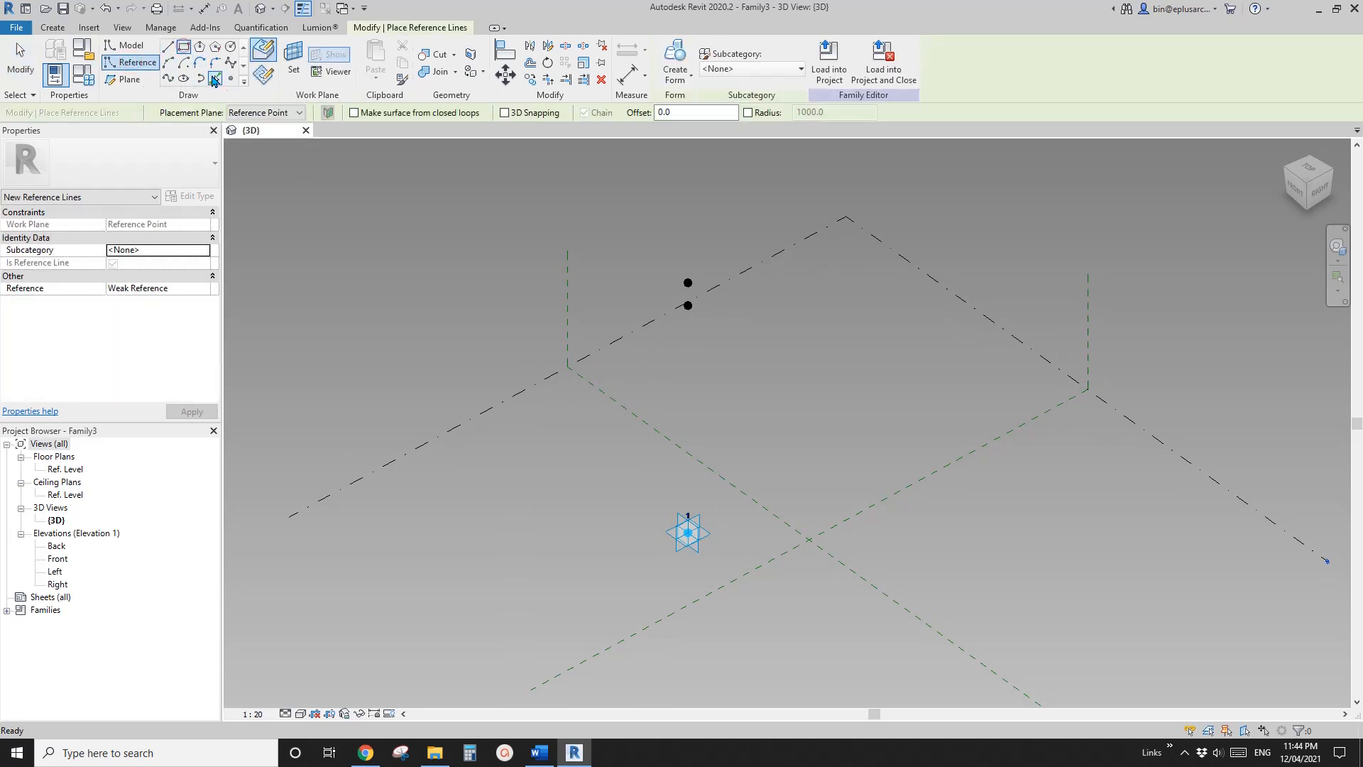
{"action": "left_click", "coordinate": [184, 48]}
{"action": "left_click", "coordinate": [262, 74]}
{"action": "left_click", "coordinate": [290, 79]}
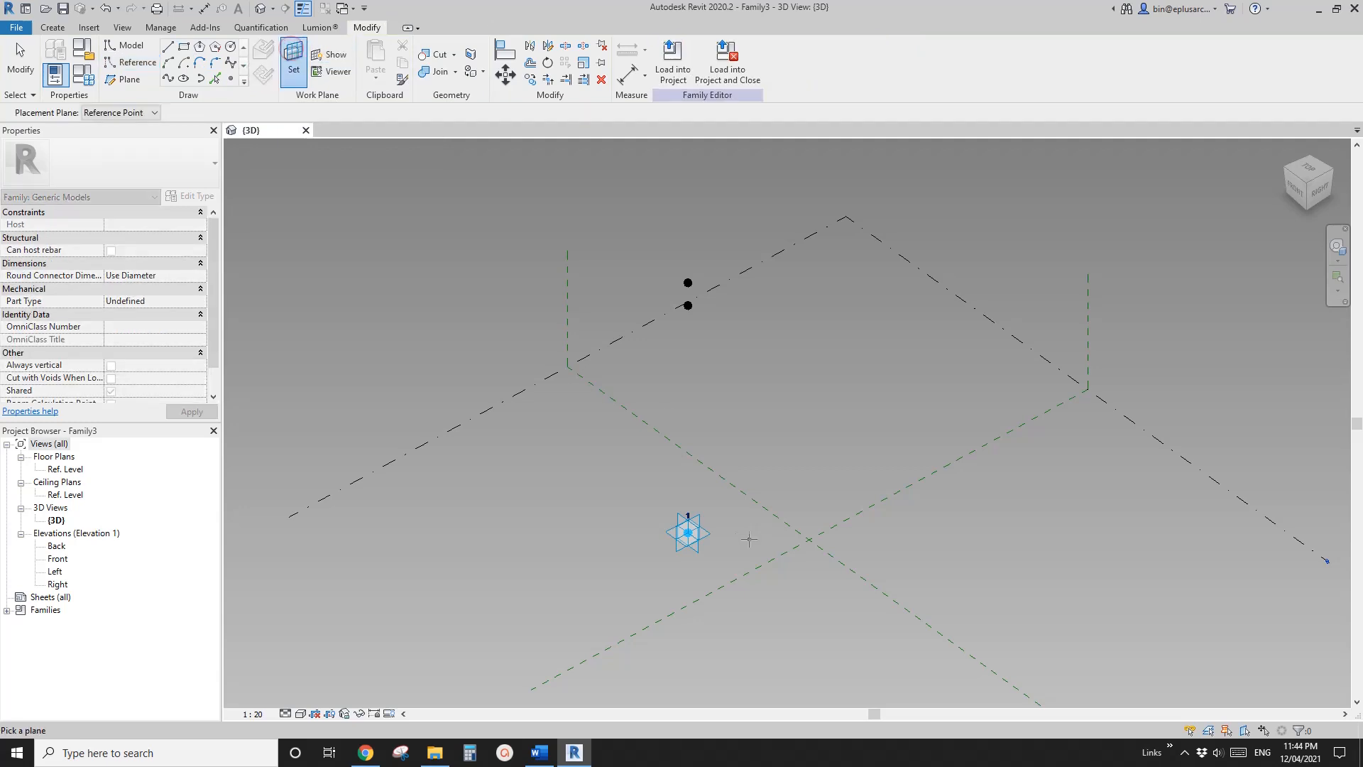
{"action": "left_click", "coordinate": [708, 532]}
{"action": "scroll", "coordinate": [694, 543], "scroll_direction": "up", "scroll_amount": 1}
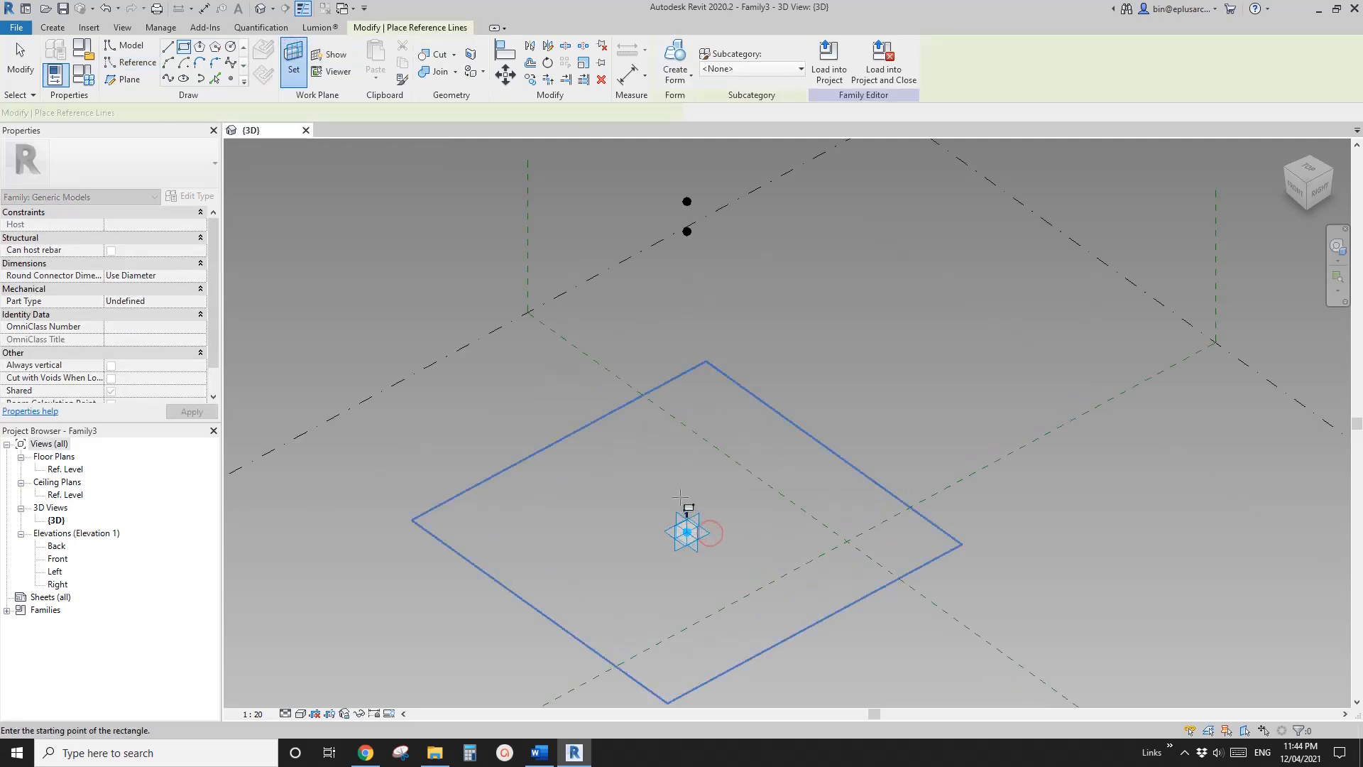
{"action": "left_click", "coordinate": [690, 577]}
Add aligned dimensions from the placement point to each of the four sides of the base rectangle
{"action": "scroll", "coordinate": [716, 527], "scroll_direction": "up", "scroll_amount": 1}
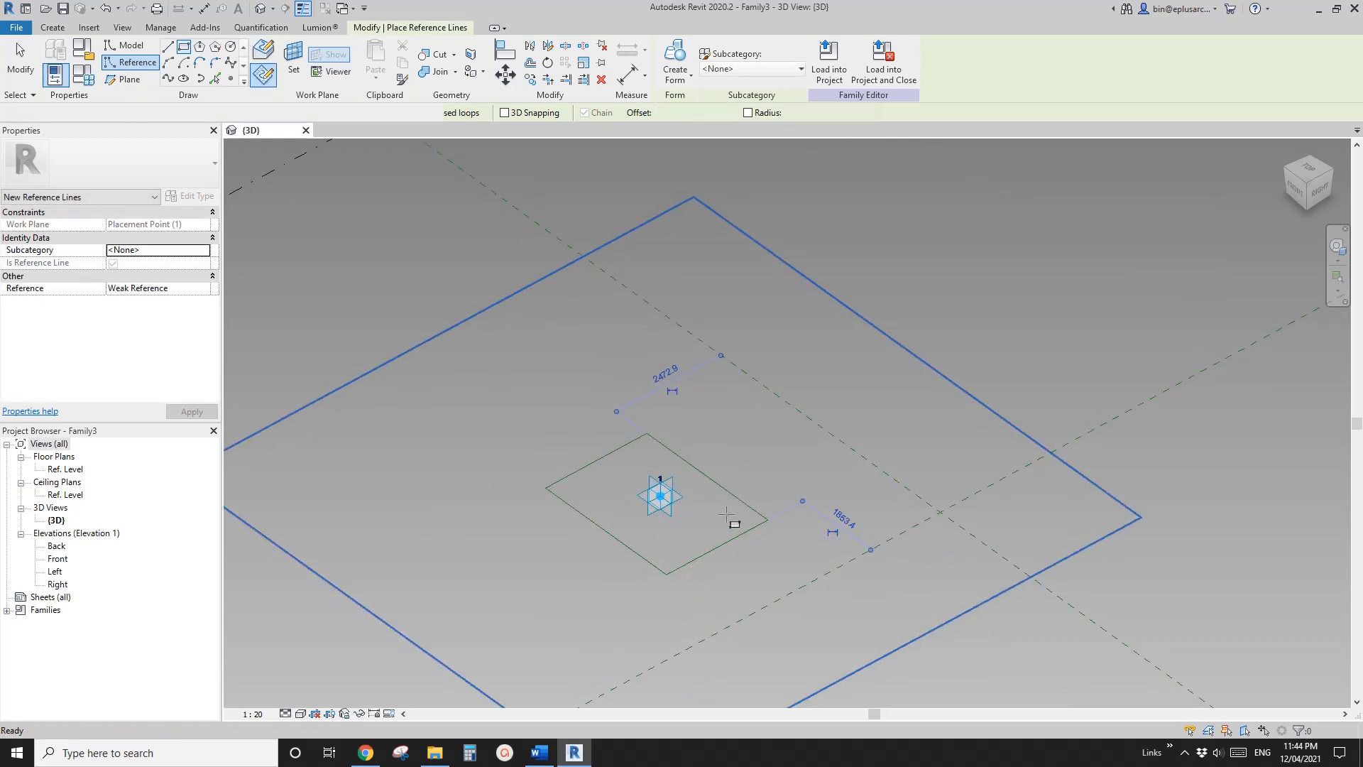
{"action": "key", "text": "d"}
{"action": "key", "text": "i"}
{"action": "left_click", "coordinate": [660, 496]}
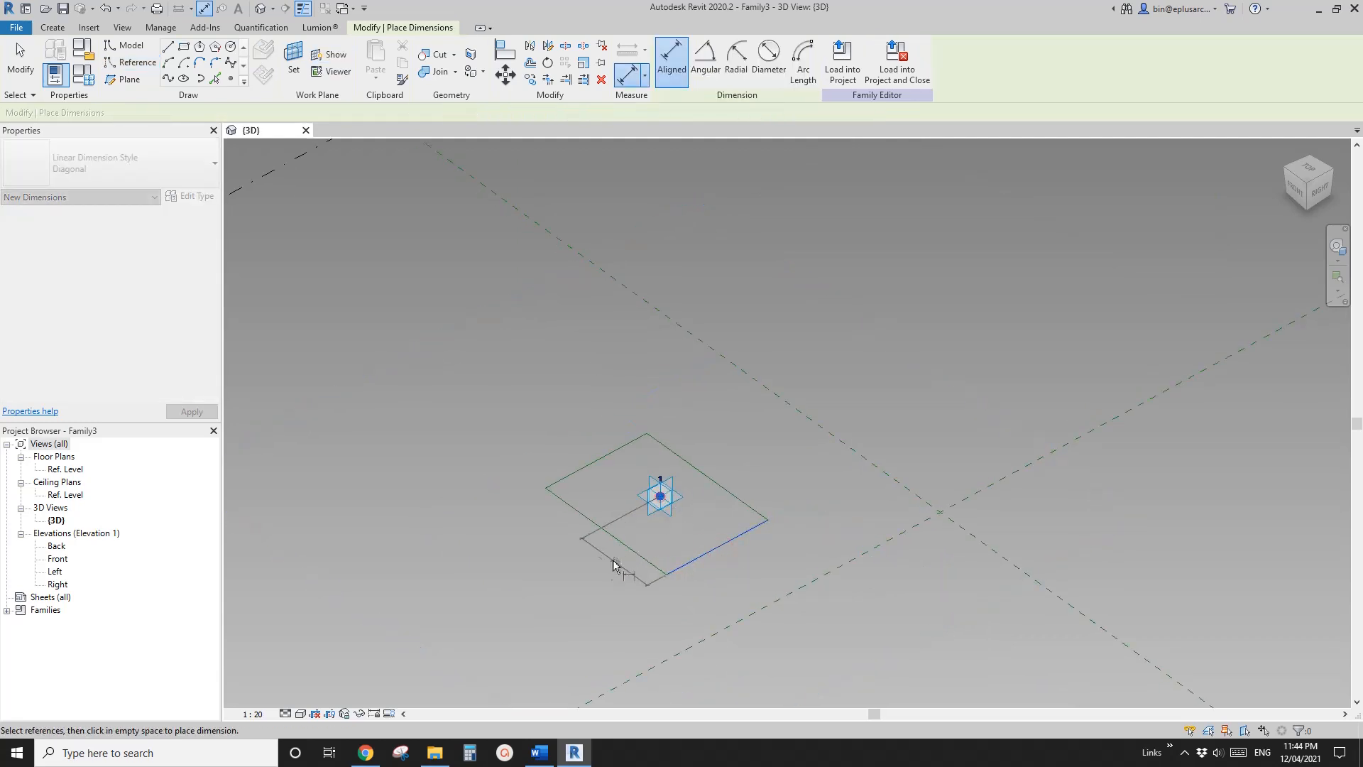
{"action": "left_click", "coordinate": [600, 460]}
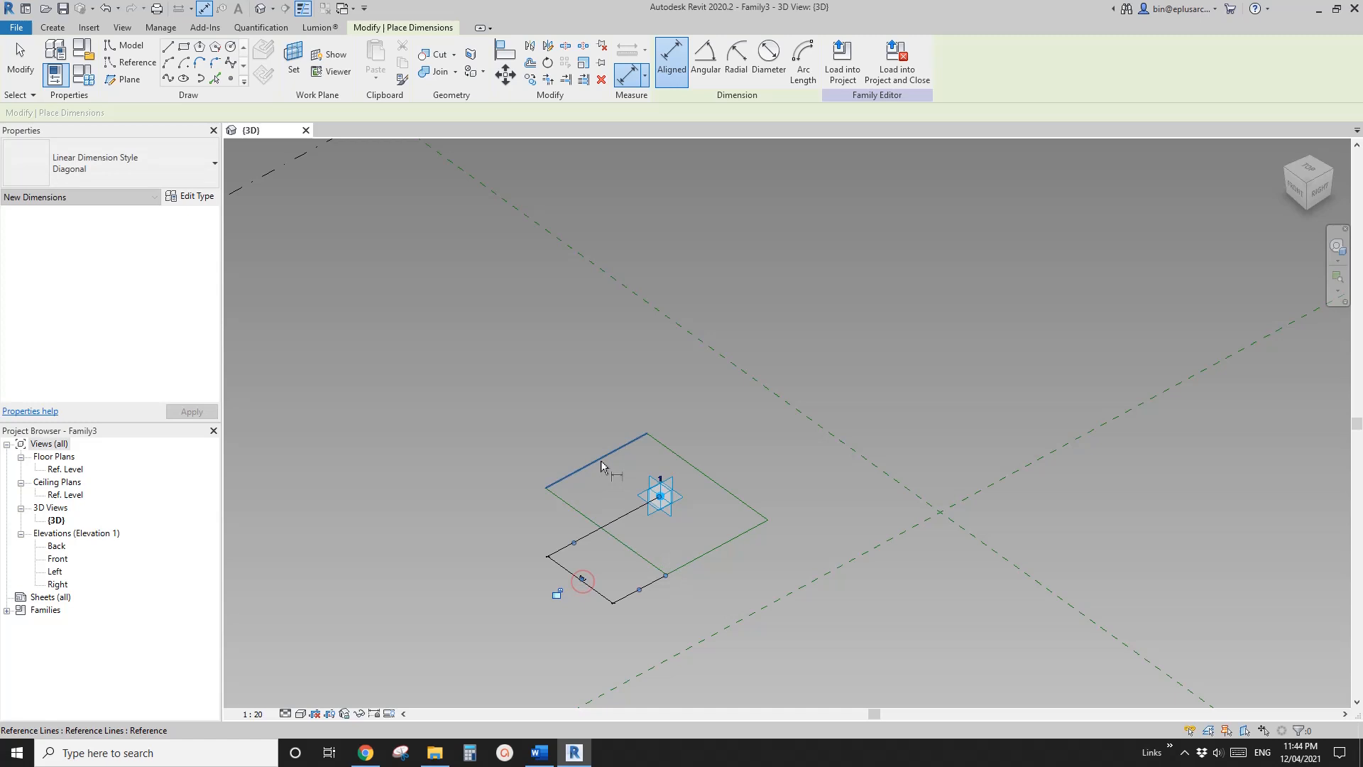
{"action": "left_click", "coordinate": [659, 500]}
{"action": "left_click", "coordinate": [539, 529]}
{"action": "left_click", "coordinate": [578, 513]}
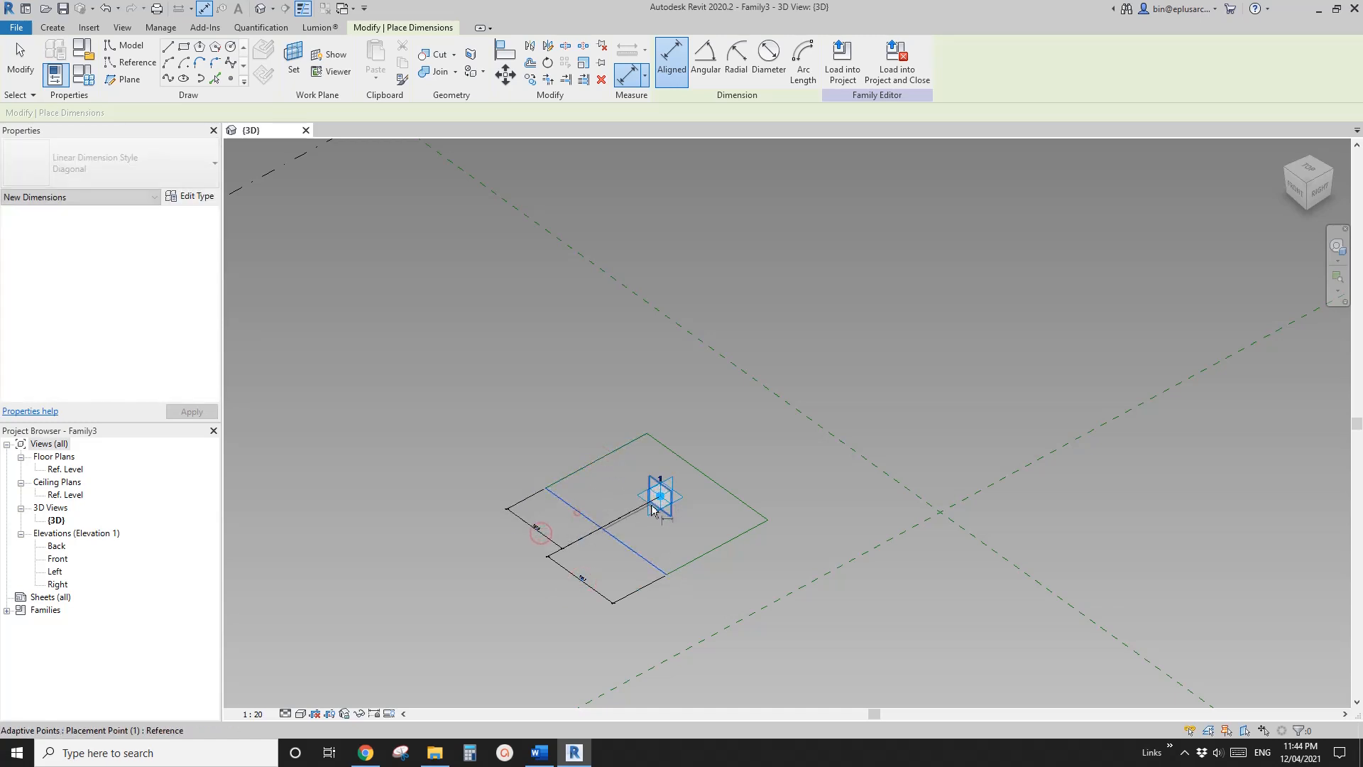
{"action": "left_click", "coordinate": [660, 500]}
{"action": "left_click", "coordinate": [559, 448]}
{"action": "left_click", "coordinate": [669, 450]}
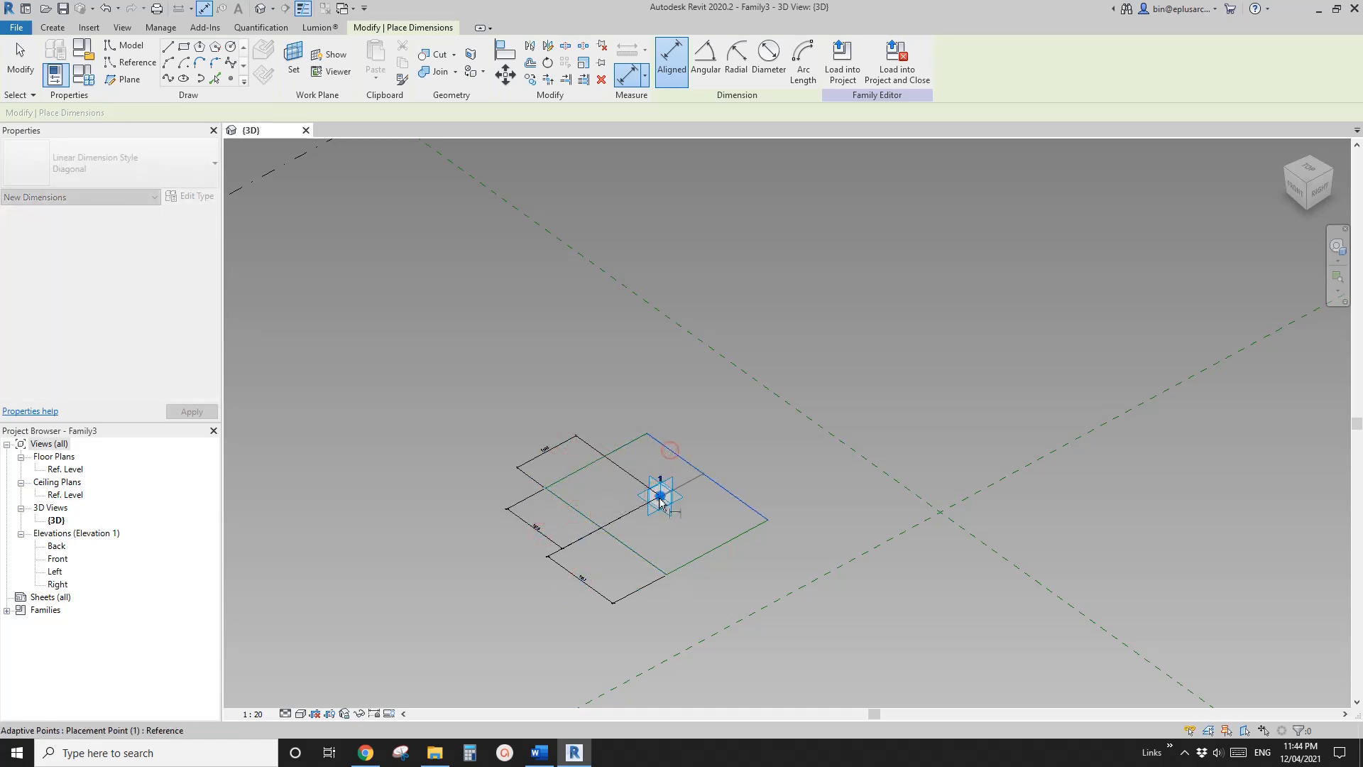
{"action": "left_click", "coordinate": [660, 498]}
{"action": "left_click", "coordinate": [610, 426]}
{"action": "key", "text": "Escape"}
{"action": "key", "text": "Escape"}
Change the 3D view's scale to 1:100
{"action": "left_click", "coordinate": [598, 421]}
{"action": "left_click", "coordinate": [550, 448], "text": "ctrl"}
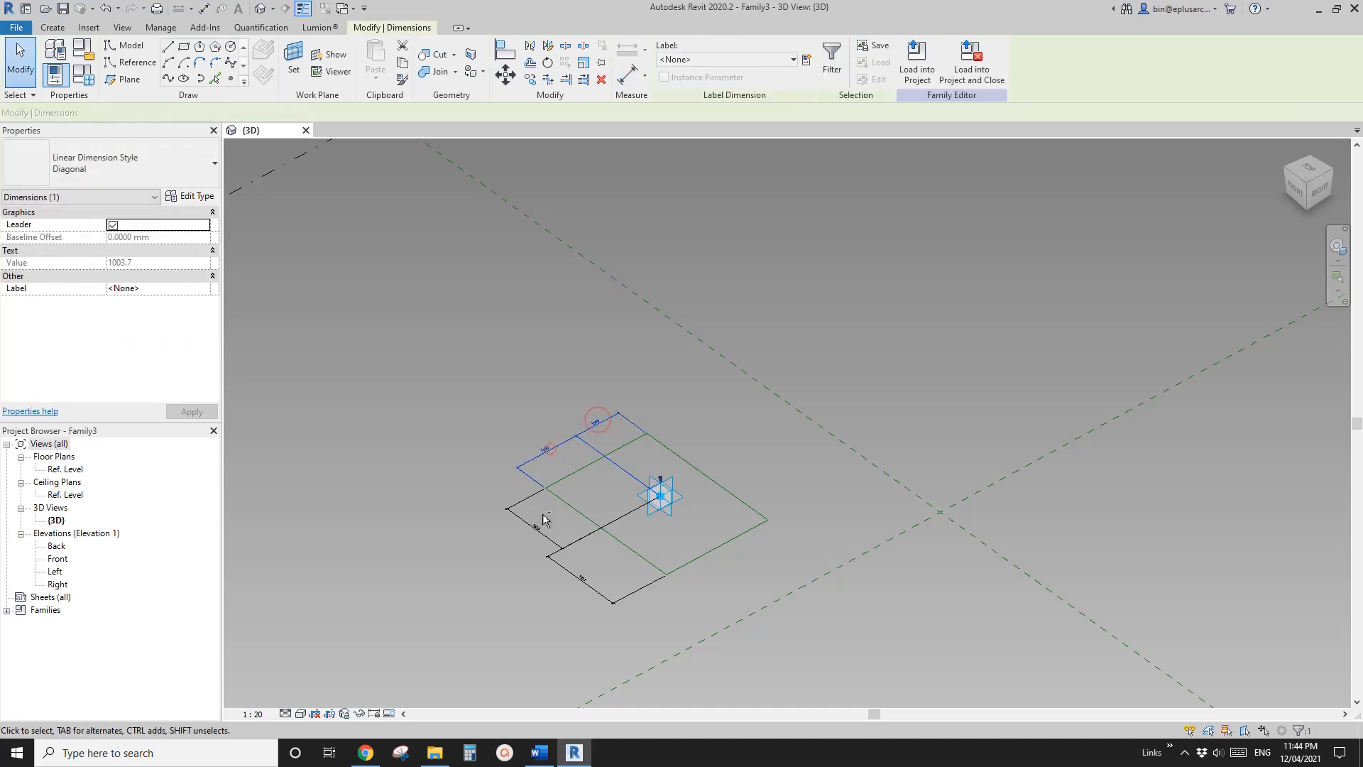
{"action": "key", "text": "Escape"}
{"action": "left_click", "coordinate": [253, 713]}
{"action": "left_click", "coordinate": [267, 619]}
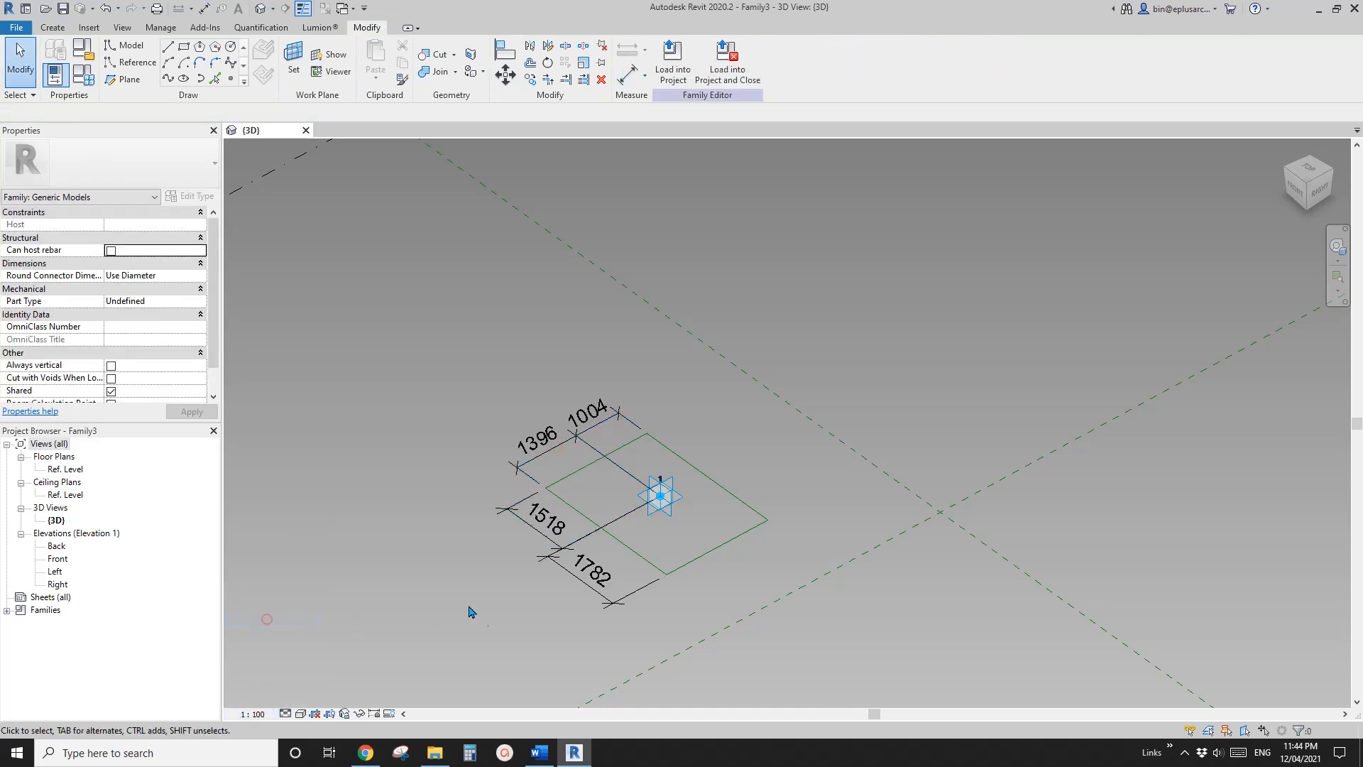
Label all four base rectangle dimensions with a new instance parameter named W1
{"action": "left_click", "coordinate": [610, 440]}
{"action": "left_click", "coordinate": [544, 448], "text": "ctrl"}
{"action": "left_click", "coordinate": [528, 526], "text": "ctrl"}
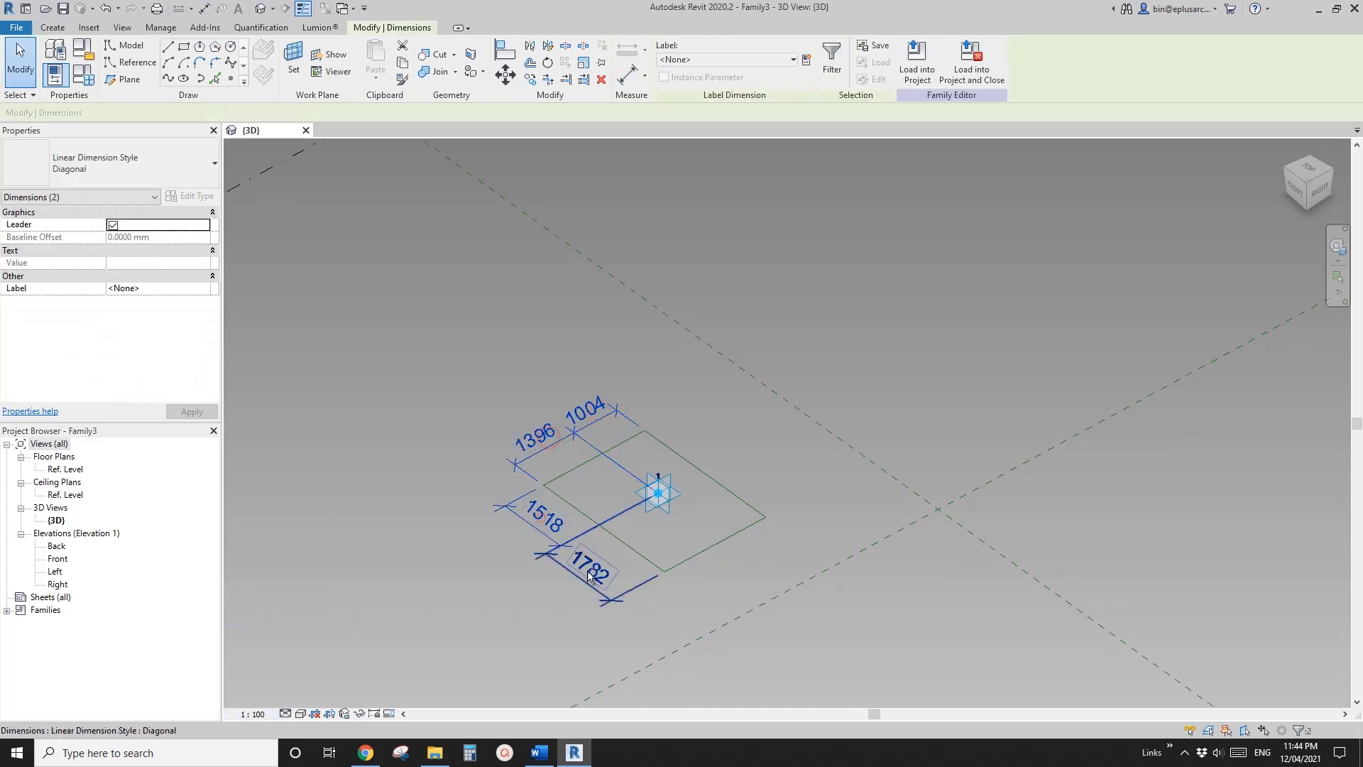
{"action": "left_click", "coordinate": [576, 577], "text": "ctrl"}
{"action": "left_click", "coordinate": [806, 60]}
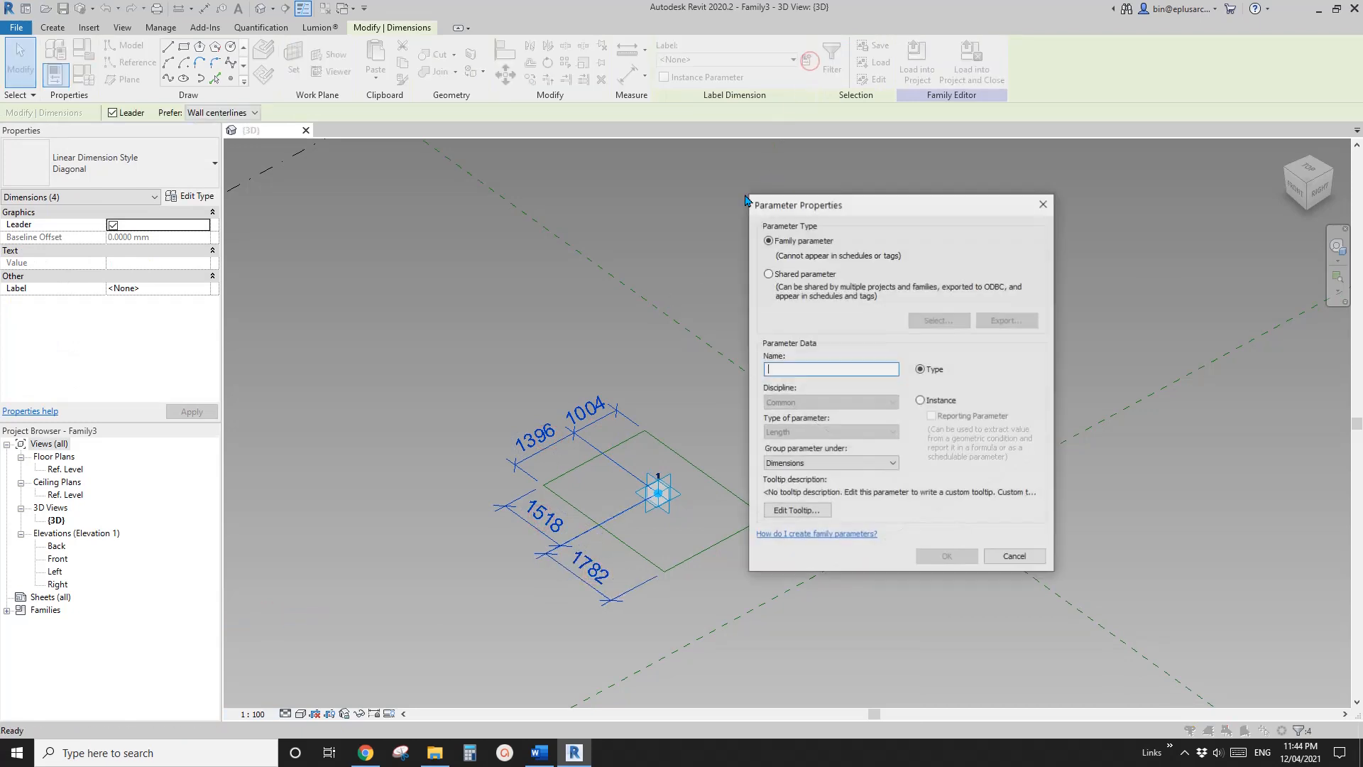
{"action": "type", "text": "W1"}
{"action": "left_click", "coordinate": [921, 401]}
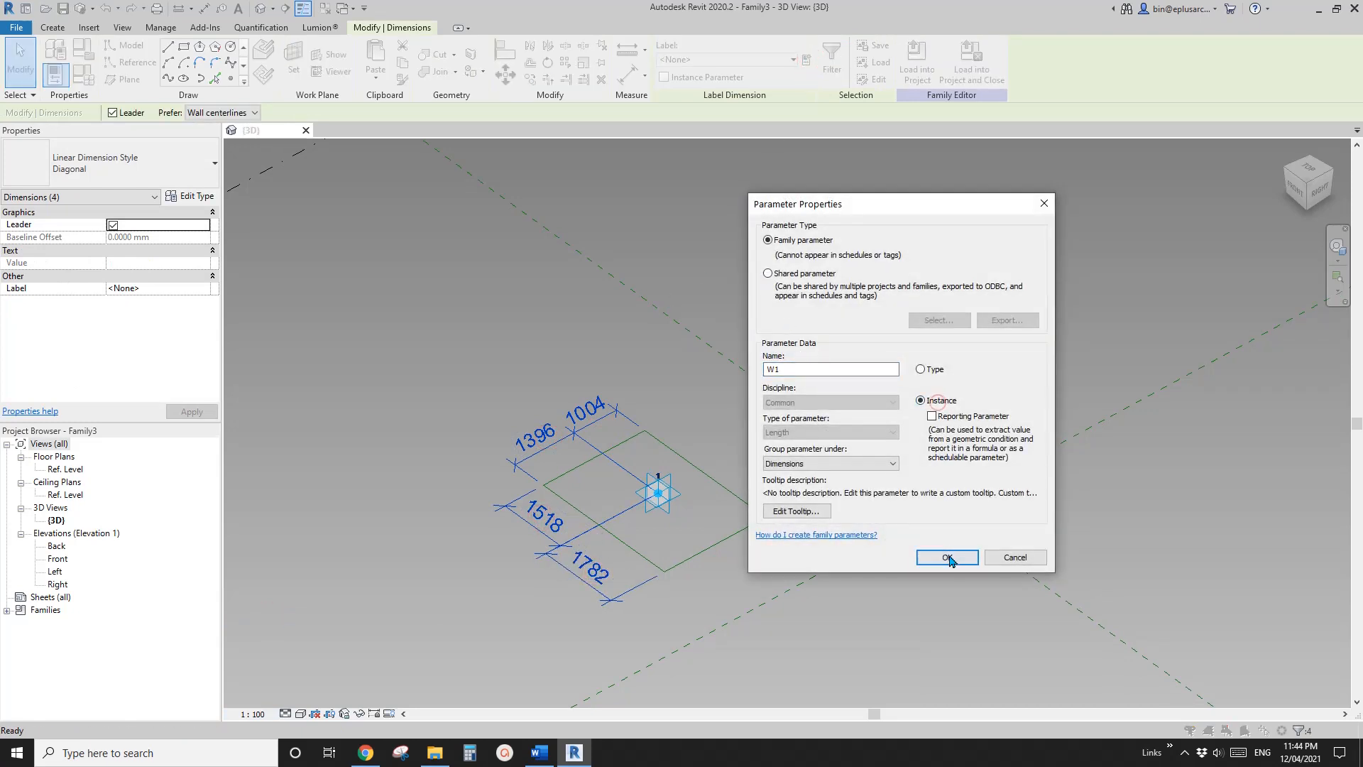
{"action": "left_click", "coordinate": [947, 556]}
Set the W1 family parameter to 600 and apply it
{"action": "left_click", "coordinate": [83, 75]}
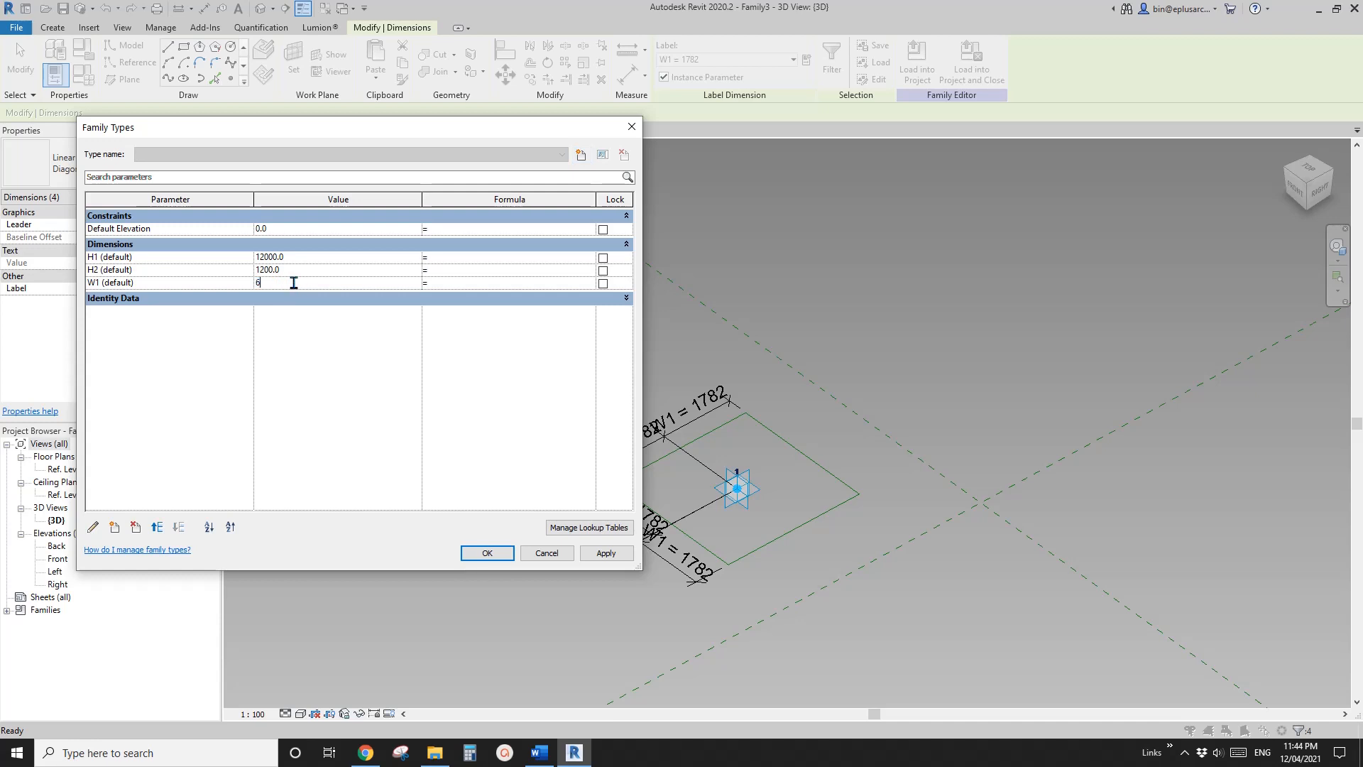
{"action": "left_click", "coordinate": [595, 552]}
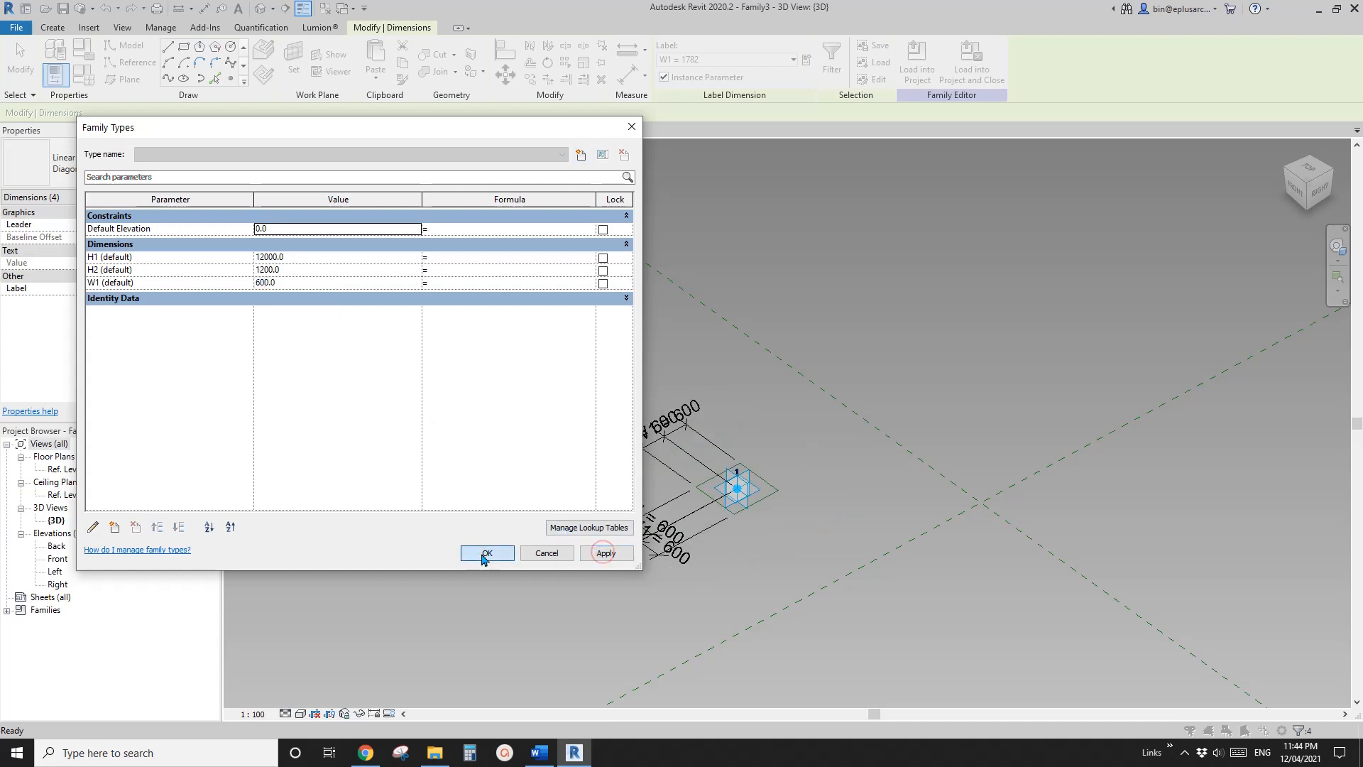
{"action": "left_click", "coordinate": [482, 556]}
Draw a reference-line rectangle of about 2800 by 3500 on the horizontal plane of the lower raised reference point
{"action": "scroll", "coordinate": [675, 520], "scroll_direction": "down", "scroll_amount": 1}
{"action": "middle_click_drag", "start_coordinate": [759, 490], "coordinate": [655, 593]}
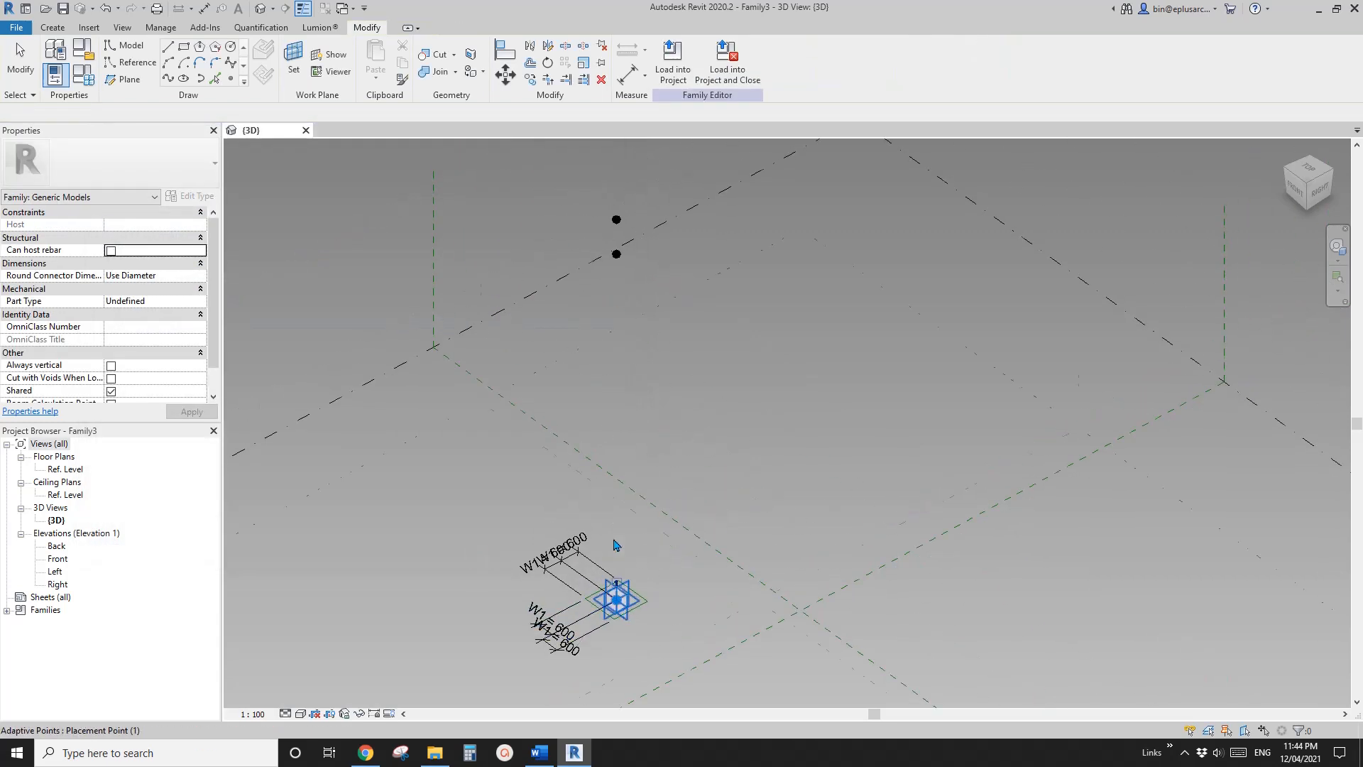
{"action": "scroll", "coordinate": [616, 545], "scroll_direction": "down", "scroll_amount": 1}
{"action": "middle_click_drag", "start_coordinate": [616, 545], "coordinate": [612, 584]}
{"action": "left_click", "coordinate": [137, 68]}
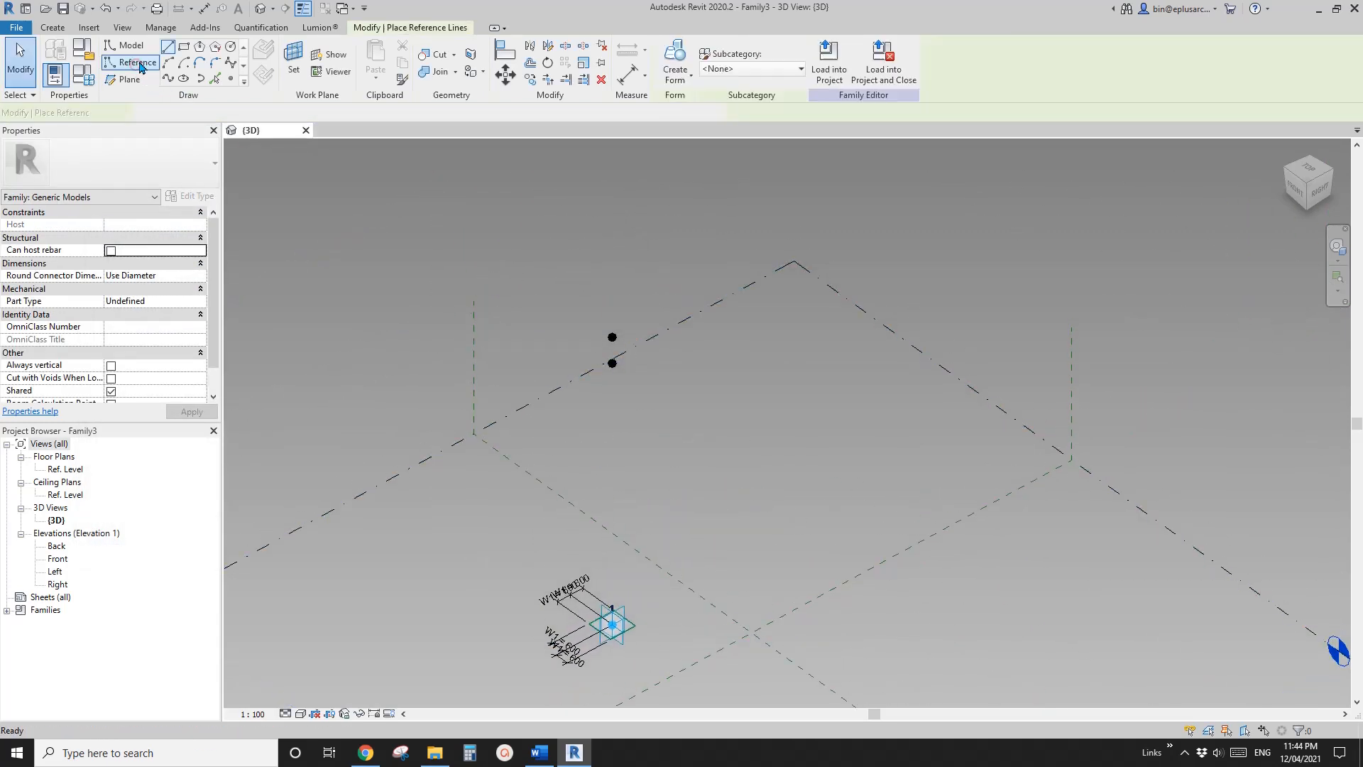
{"action": "left_click", "coordinate": [183, 48]}
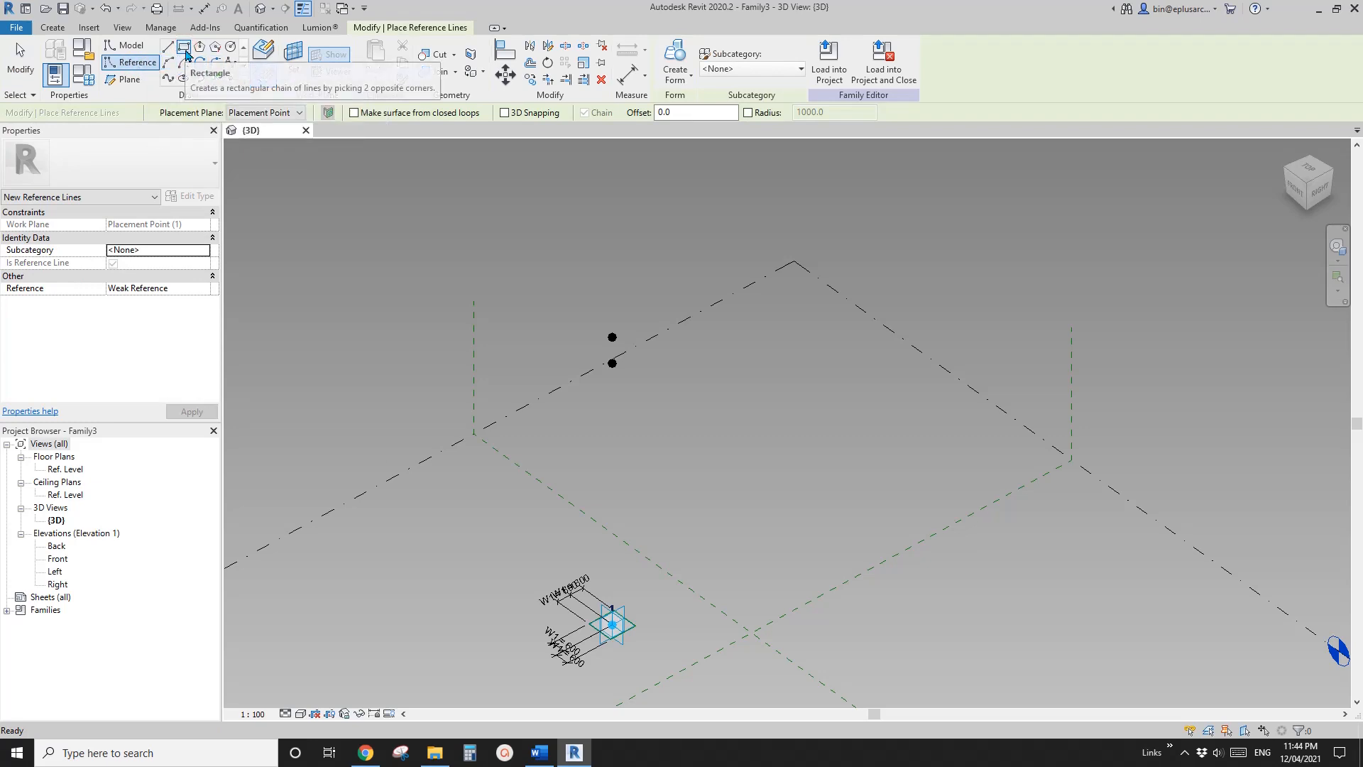
{"action": "left_click", "coordinate": [293, 60]}
{"action": "key", "text": "Escape"}
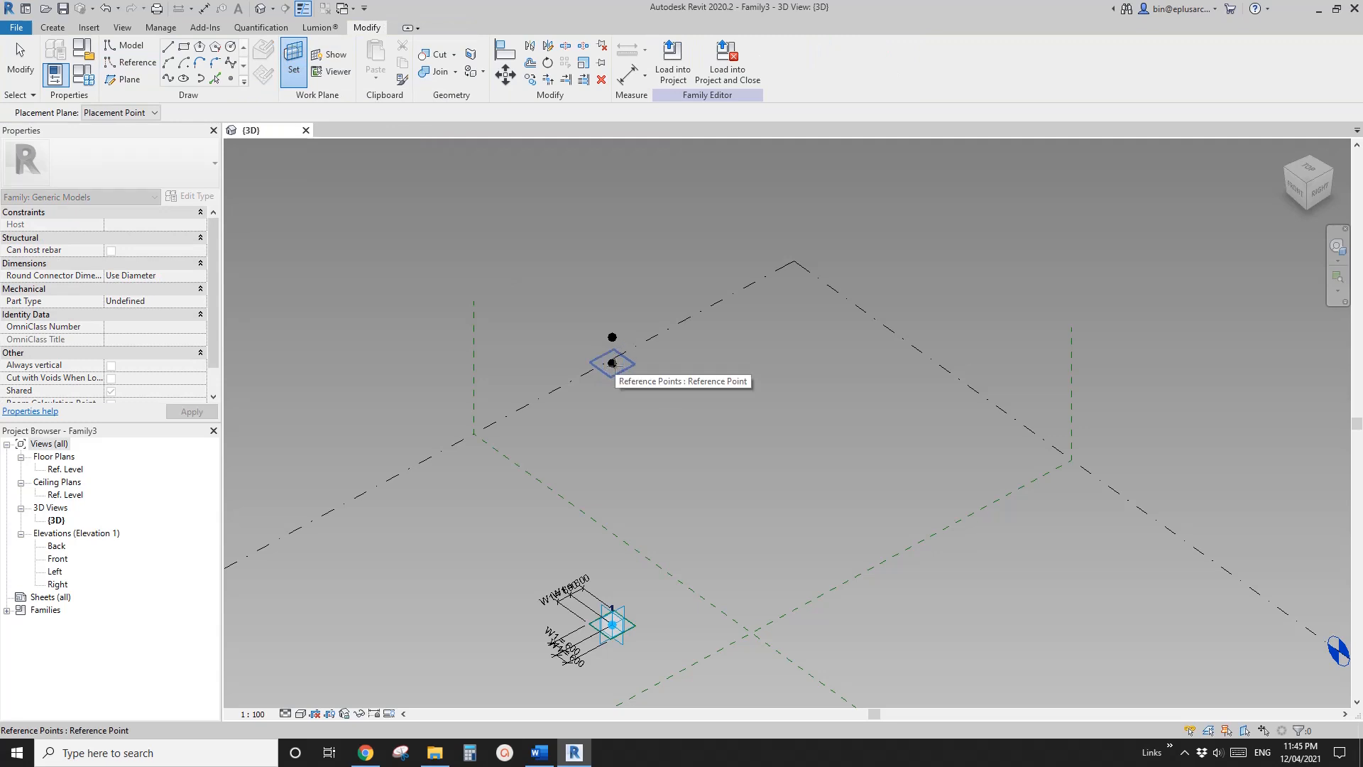
{"action": "middle_click_drag", "start_coordinate": [613, 363], "coordinate": [643, 417], "text": "shift"}
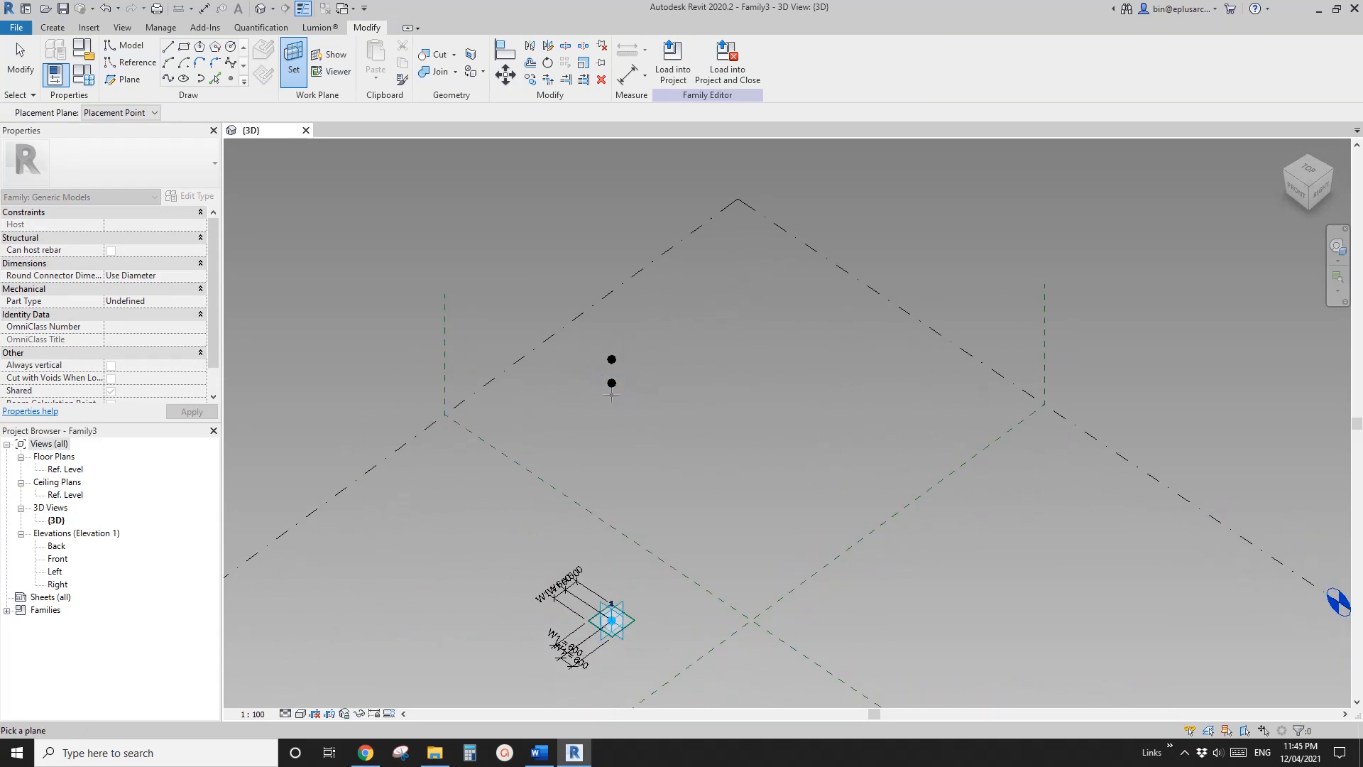
{"action": "left_click", "coordinate": [612, 383]}
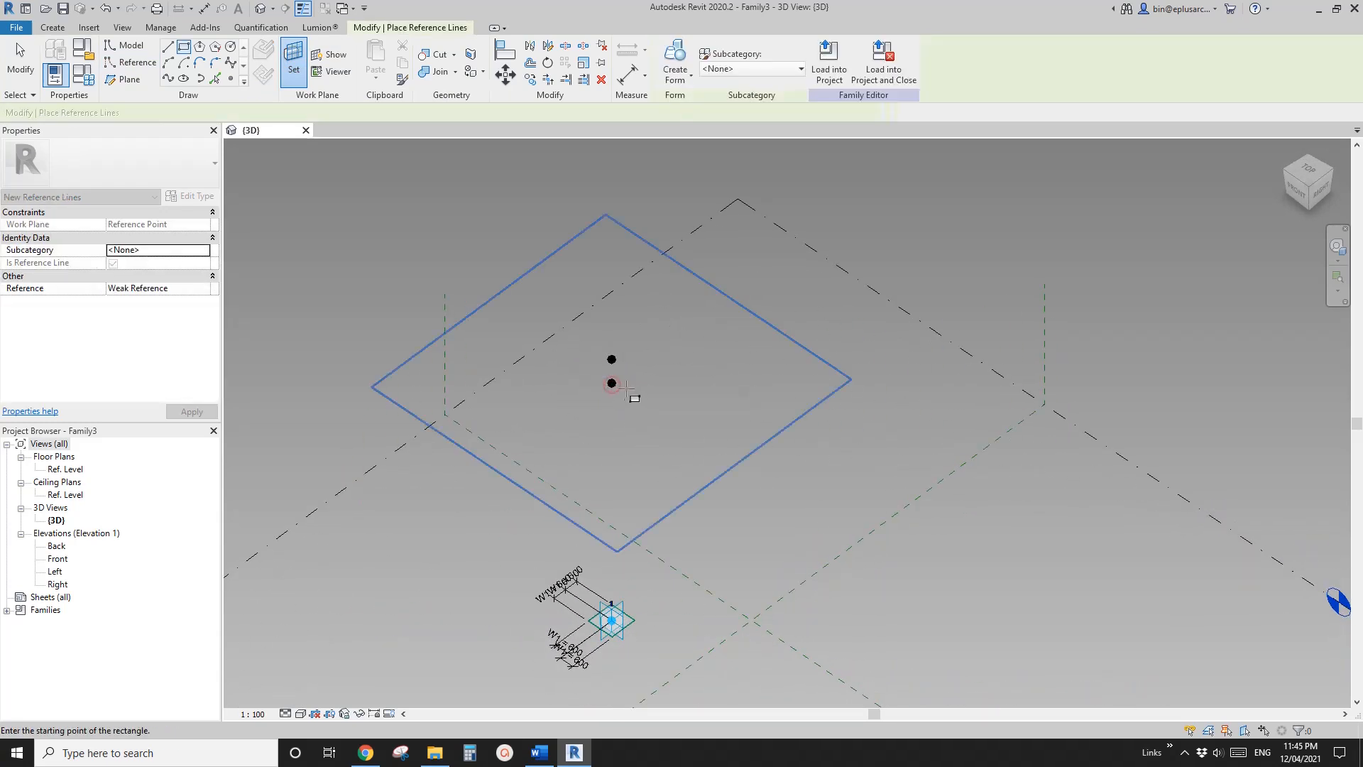
{"action": "left_click", "coordinate": [629, 433]}
Add aligned dimensions from the lower raised reference point to each of the four sides of the upper rectangle
{"action": "scroll", "coordinate": [633, 401], "scroll_direction": "up", "scroll_amount": 2}
{"action": "key", "text": "d"}
{"action": "key", "text": "i"}
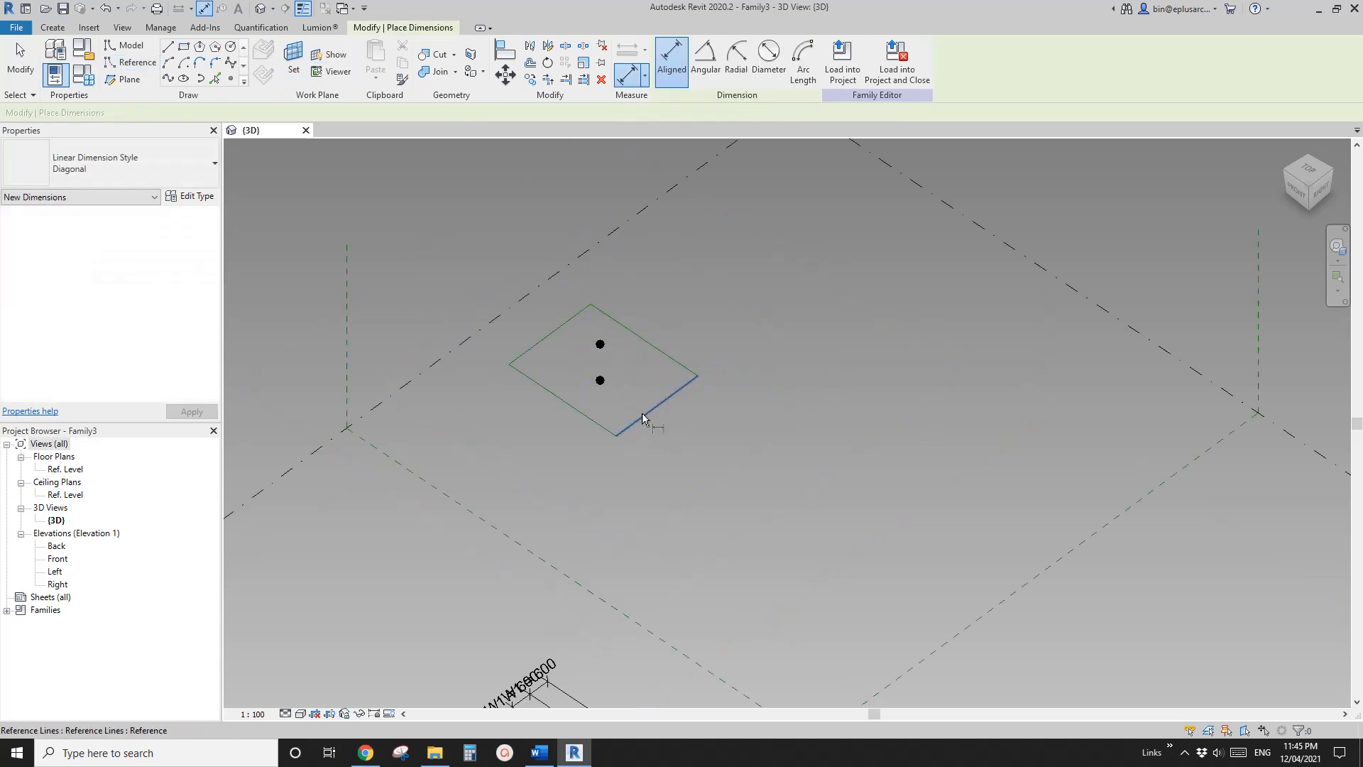
{"action": "left_click", "coordinate": [600, 379]}
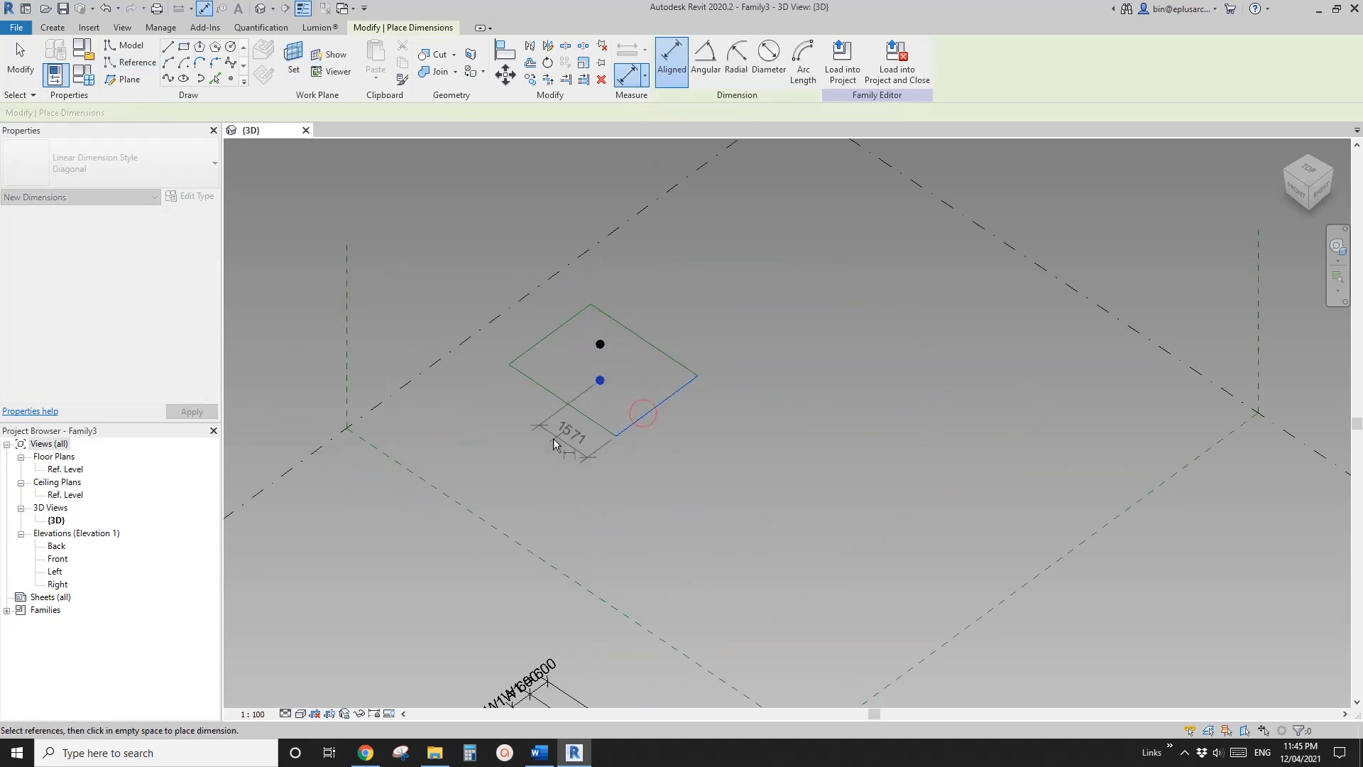
{"action": "left_click", "coordinate": [548, 336]}
{"action": "left_click", "coordinate": [600, 380]}
{"action": "left_click", "coordinate": [505, 413]}
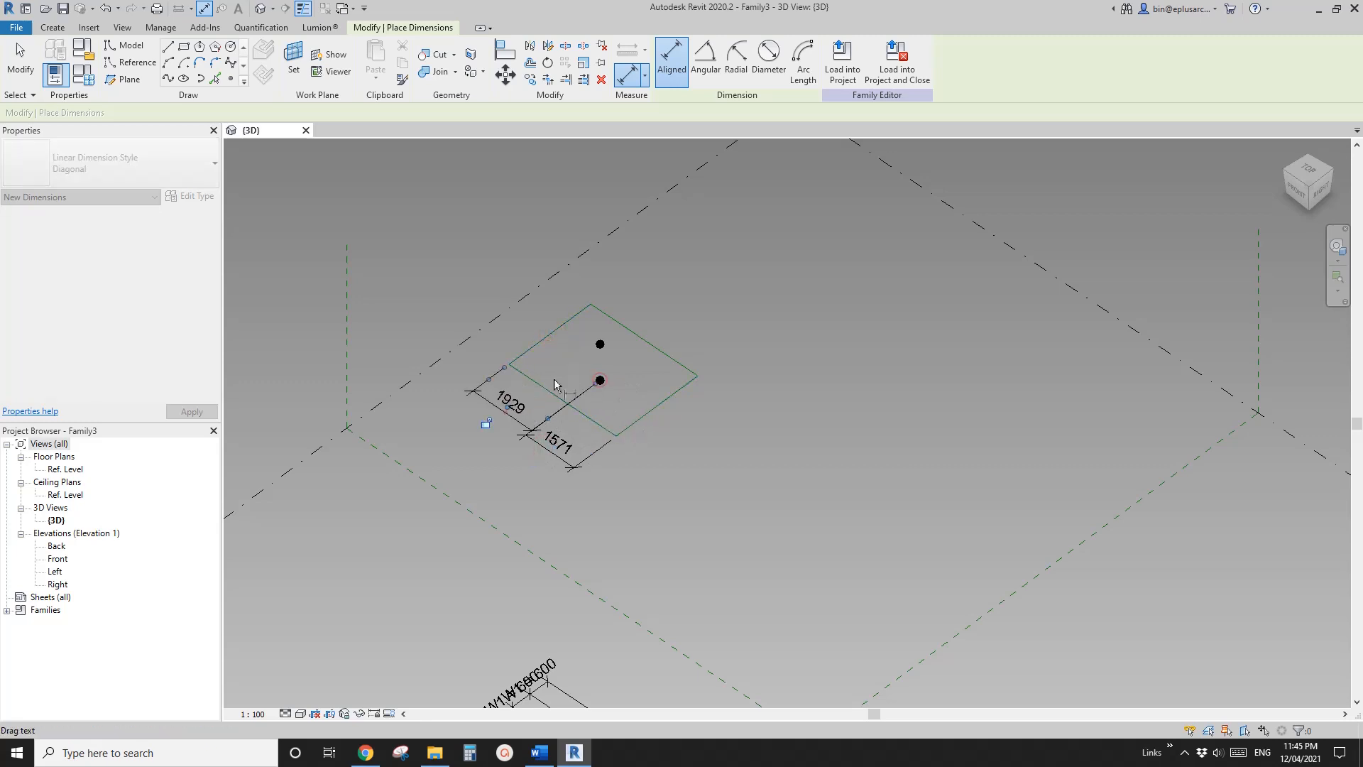
{"action": "left_click", "coordinate": [609, 316]}
{"action": "left_click", "coordinate": [603, 380]}
{"action": "left_click", "coordinate": [690, 450]}
{"action": "left_click", "coordinate": [614, 434]}
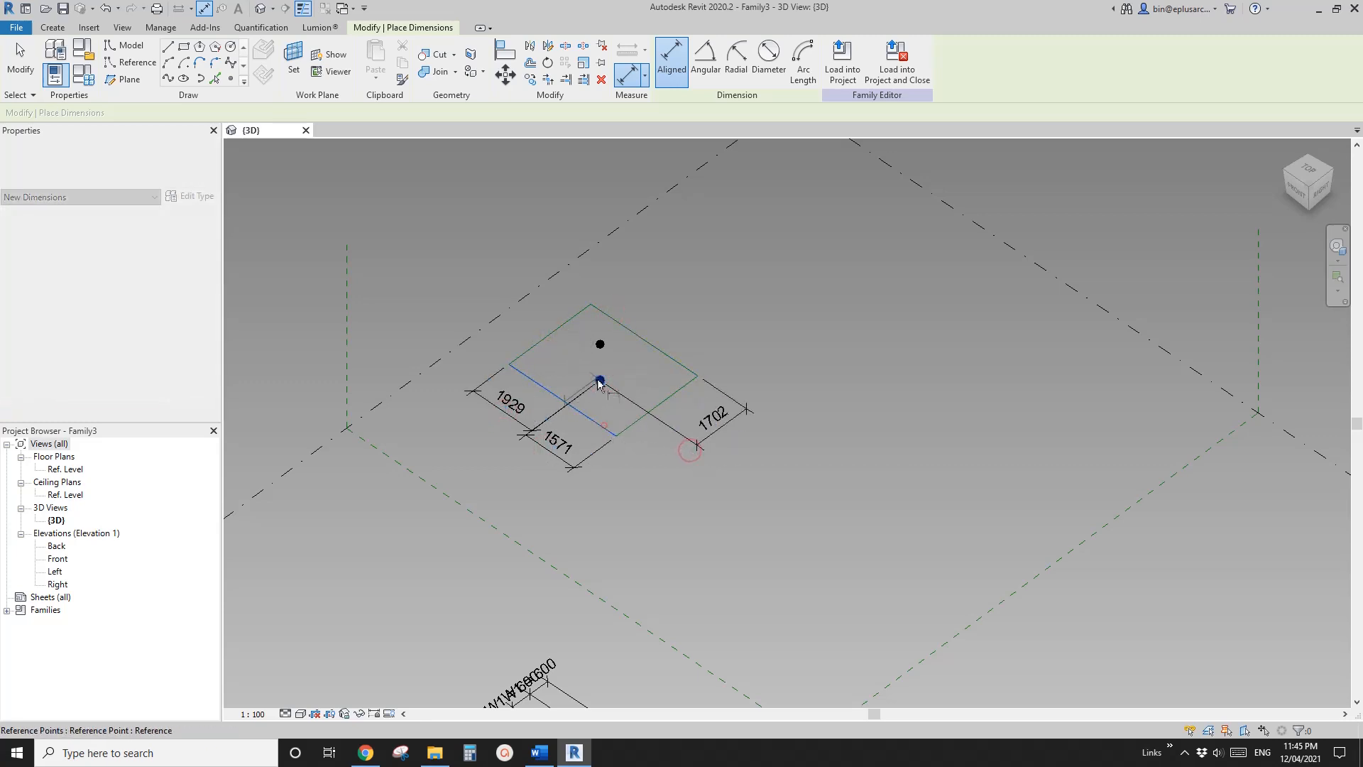
{"action": "left_click", "coordinate": [602, 380]}
{"action": "left_click", "coordinate": [656, 458]}
{"action": "key", "text": "Escape"}
{"action": "key", "text": "Escape"}
Label all four upper rectangle dimensions with a new instance parameter named W2
{"action": "left_click", "coordinate": [706, 438]}
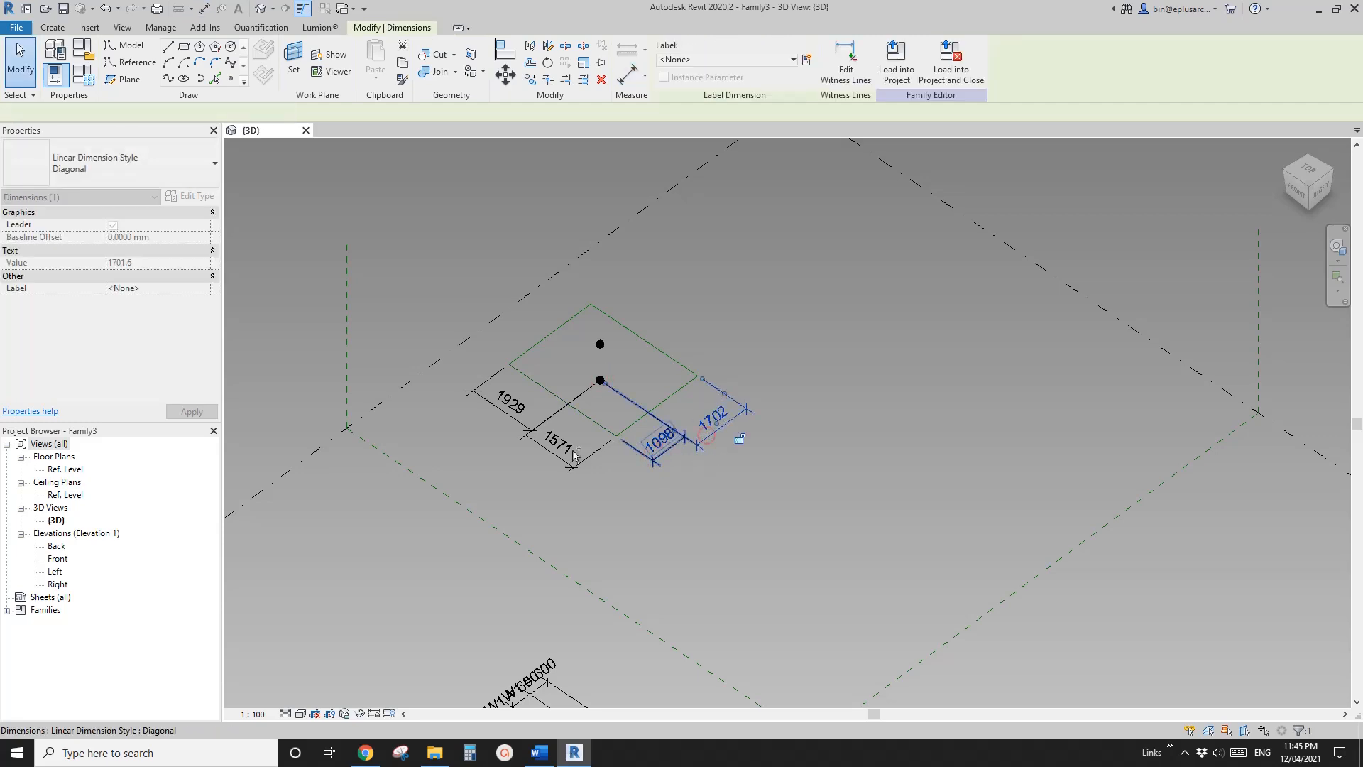
{"action": "left_click", "coordinate": [659, 444], "text": "ctrl"}
{"action": "left_click", "coordinate": [555, 450], "text": "ctrl"}
{"action": "left_click", "coordinate": [521, 410], "text": "ctrl"}
{"action": "left_click", "coordinate": [806, 60]}
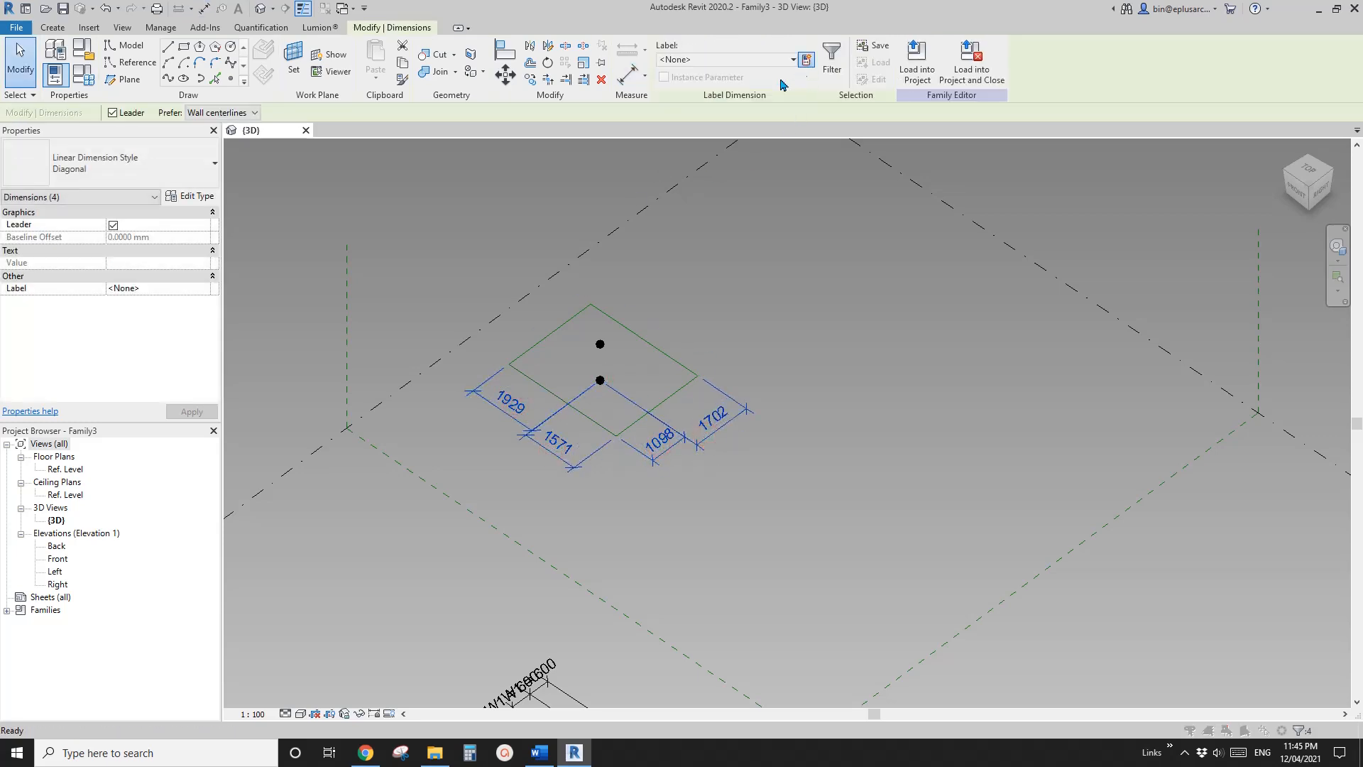
{"action": "type", "text": "W2"}
{"action": "left_click", "coordinate": [922, 401]}
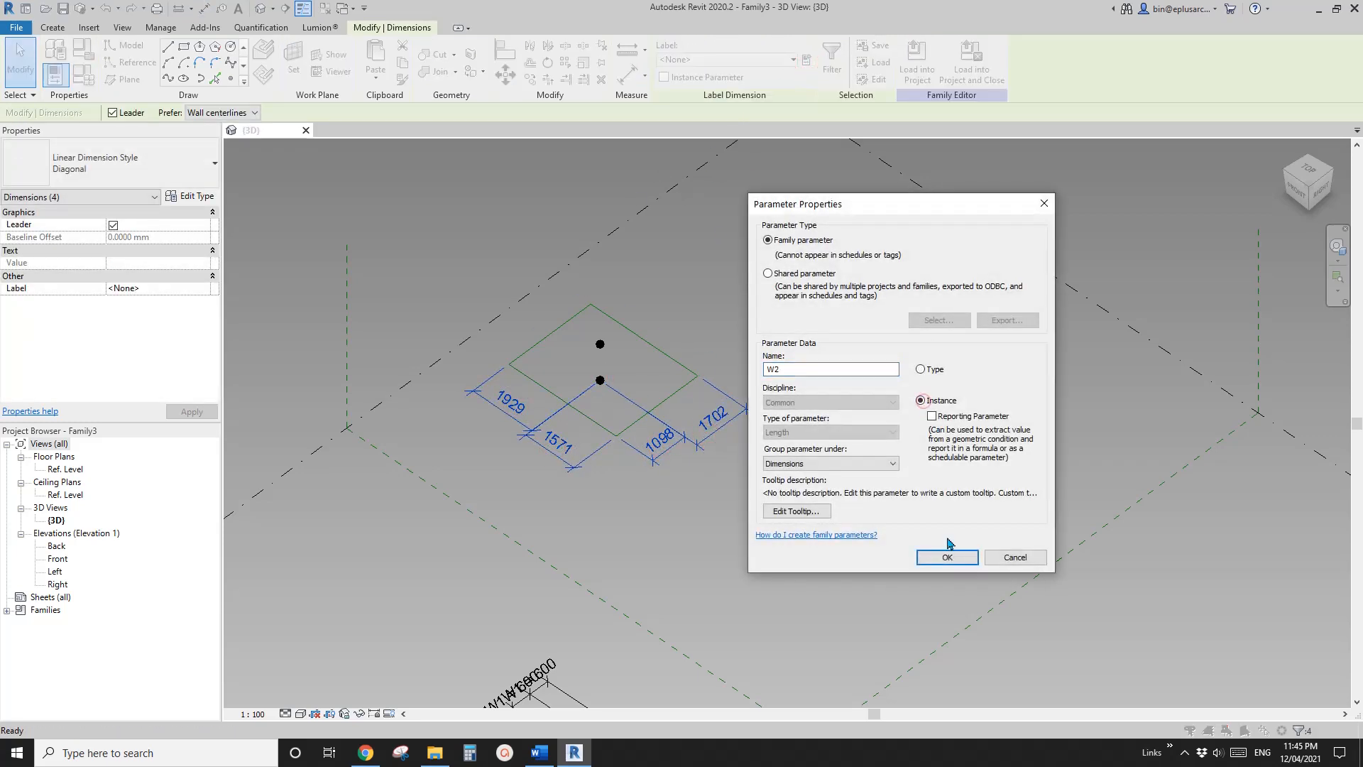
{"action": "left_click", "coordinate": [947, 557]}
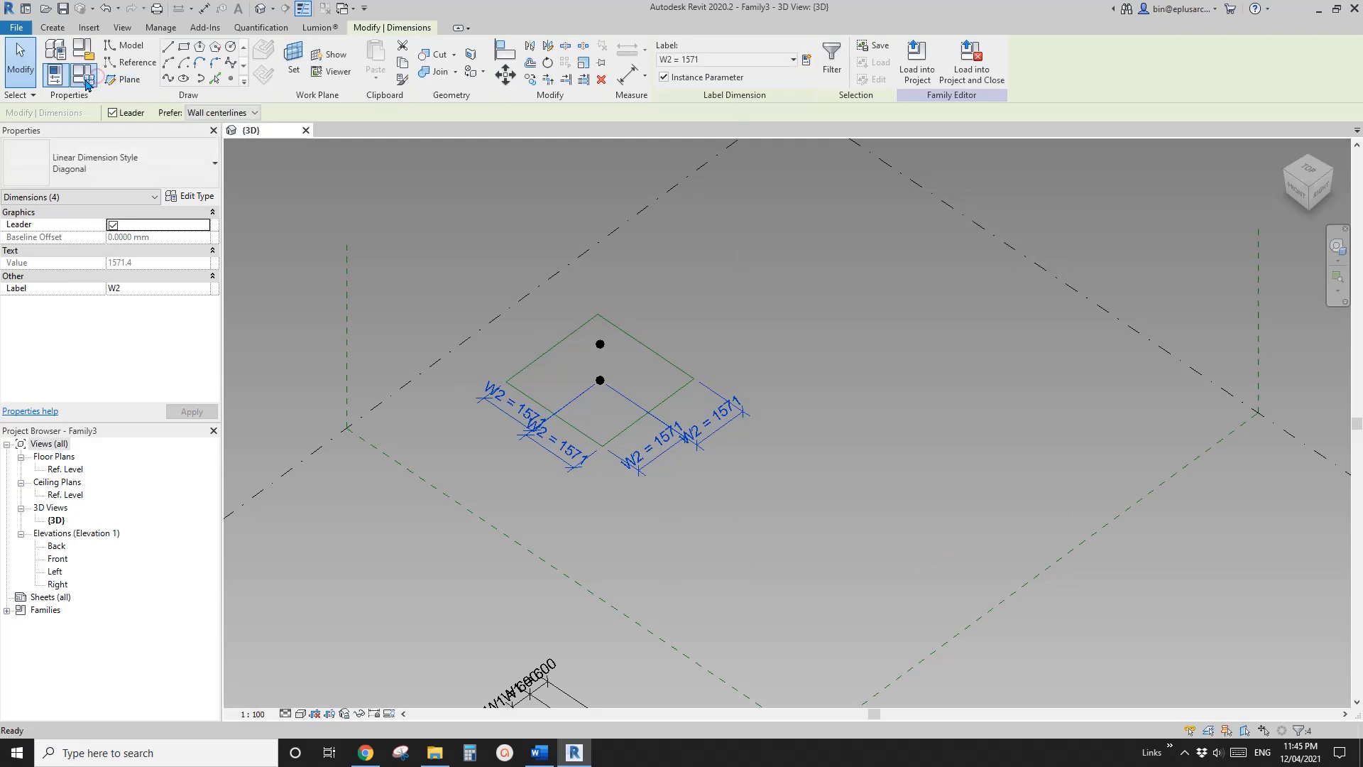
Set the W2 family parameter to 300 and clear the dimension selection
{"action": "left_click", "coordinate": [87, 83]}
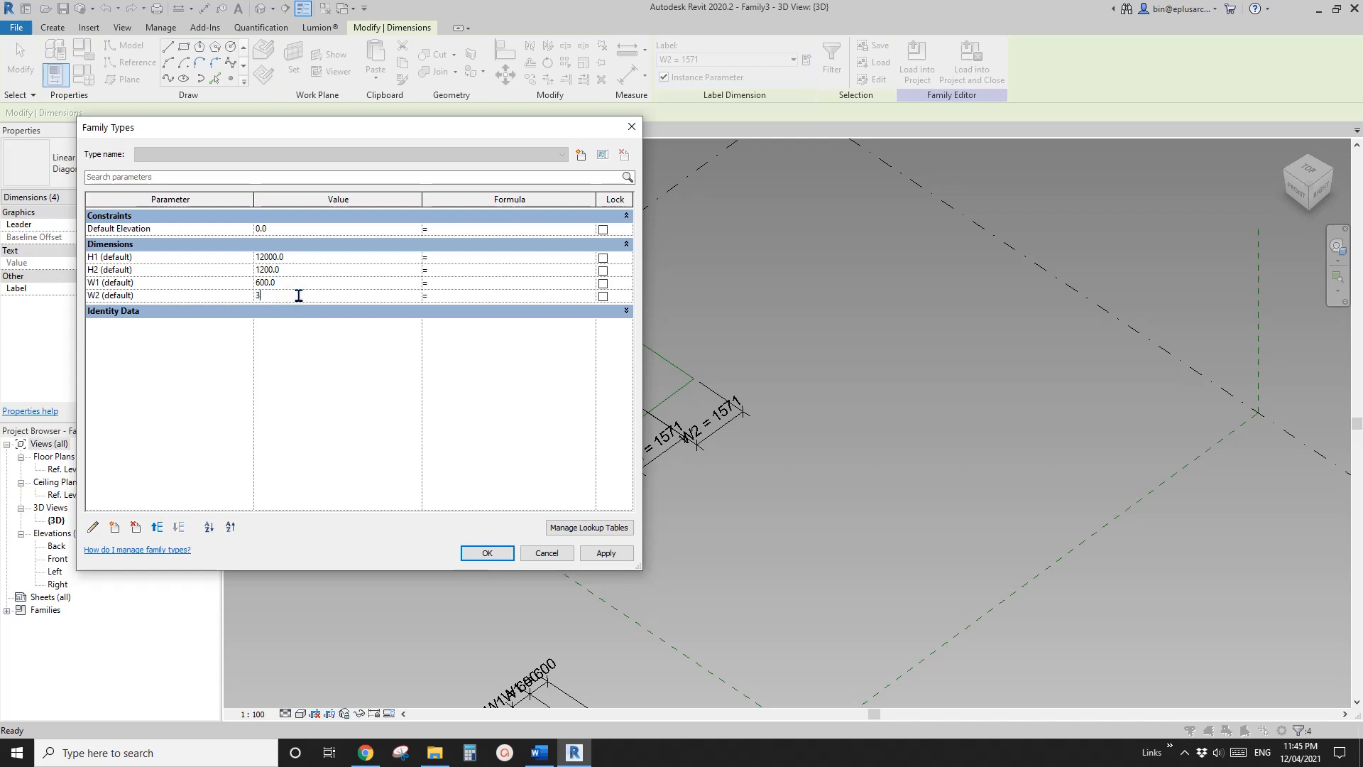
{"action": "left_click", "coordinate": [487, 553]}
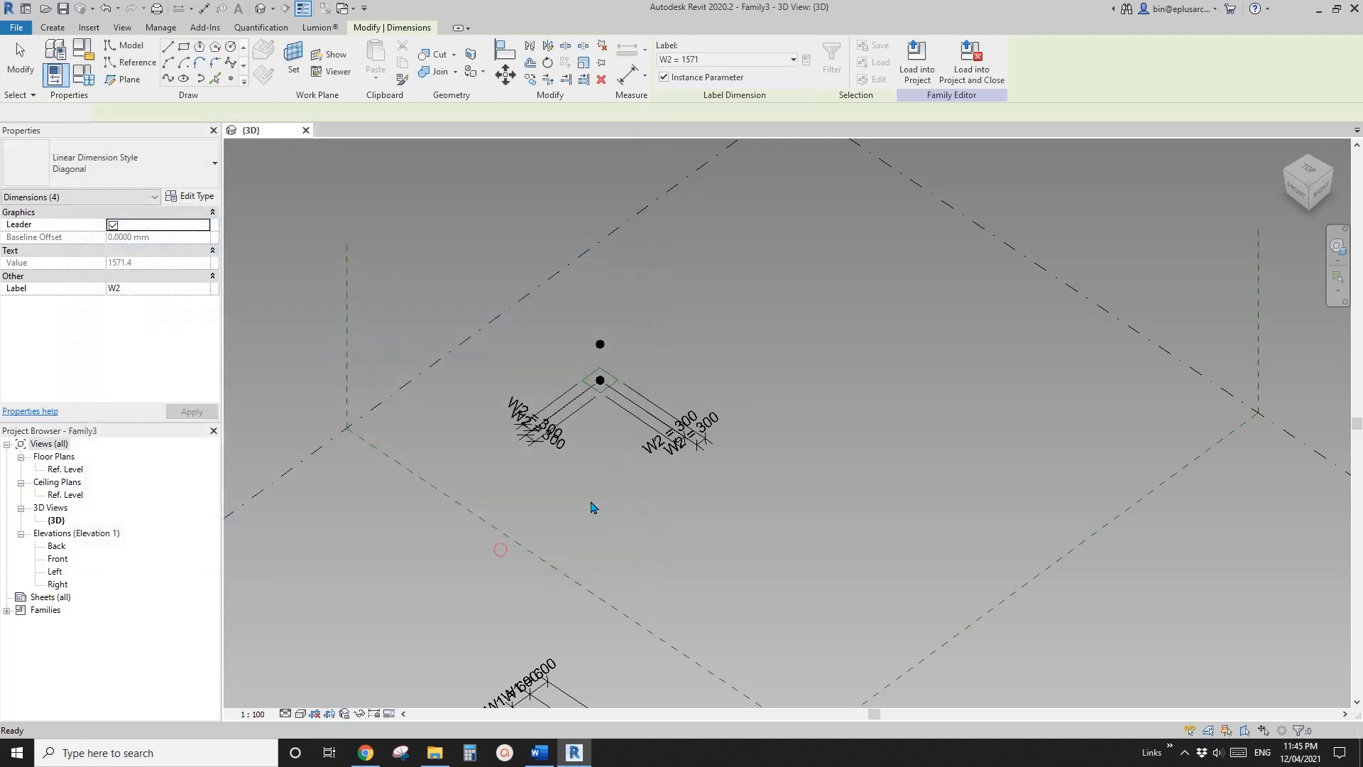
{"action": "key", "text": "Escape"}
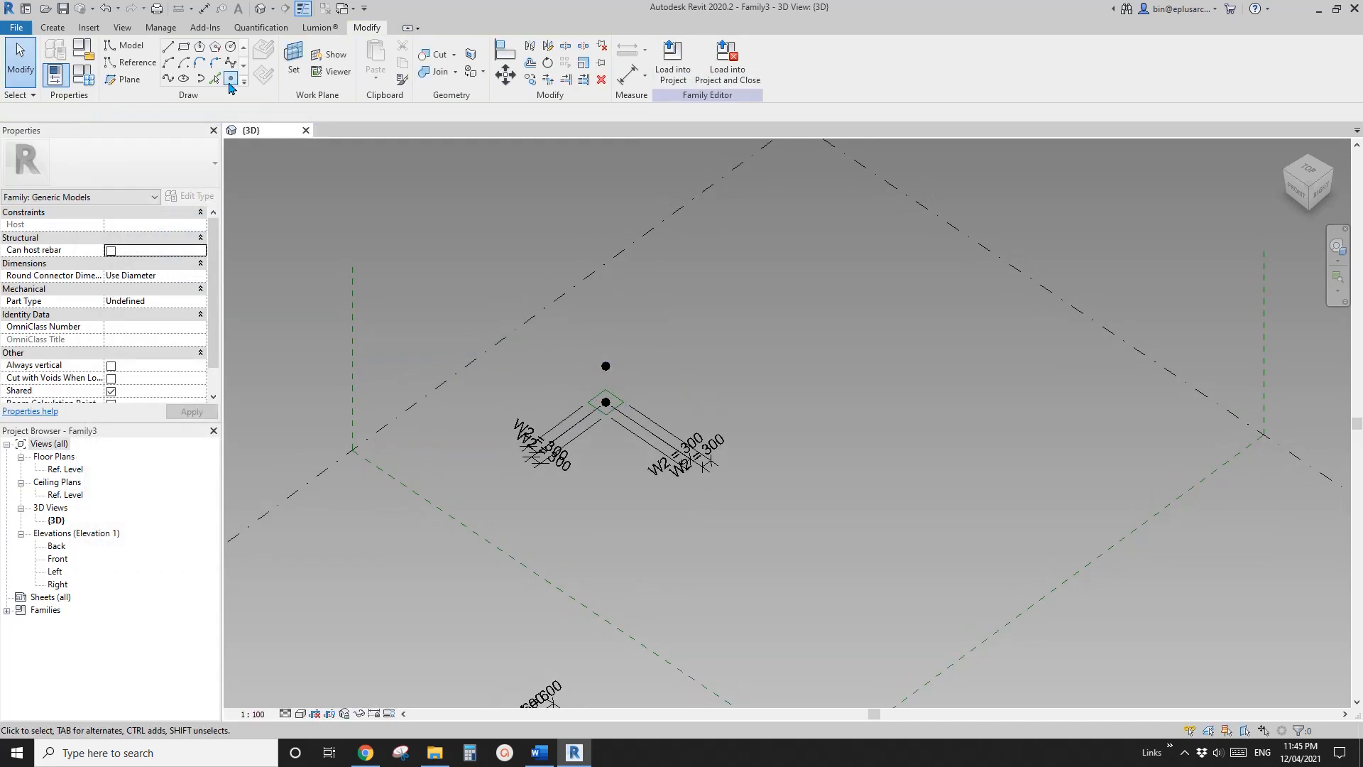
Draw a reference-line rectangle of about 10500 by 9600 on the horizontal plane of the upper raised reference point
{"action": "left_click", "coordinate": [229, 81]}
{"action": "left_click", "coordinate": [123, 63]}
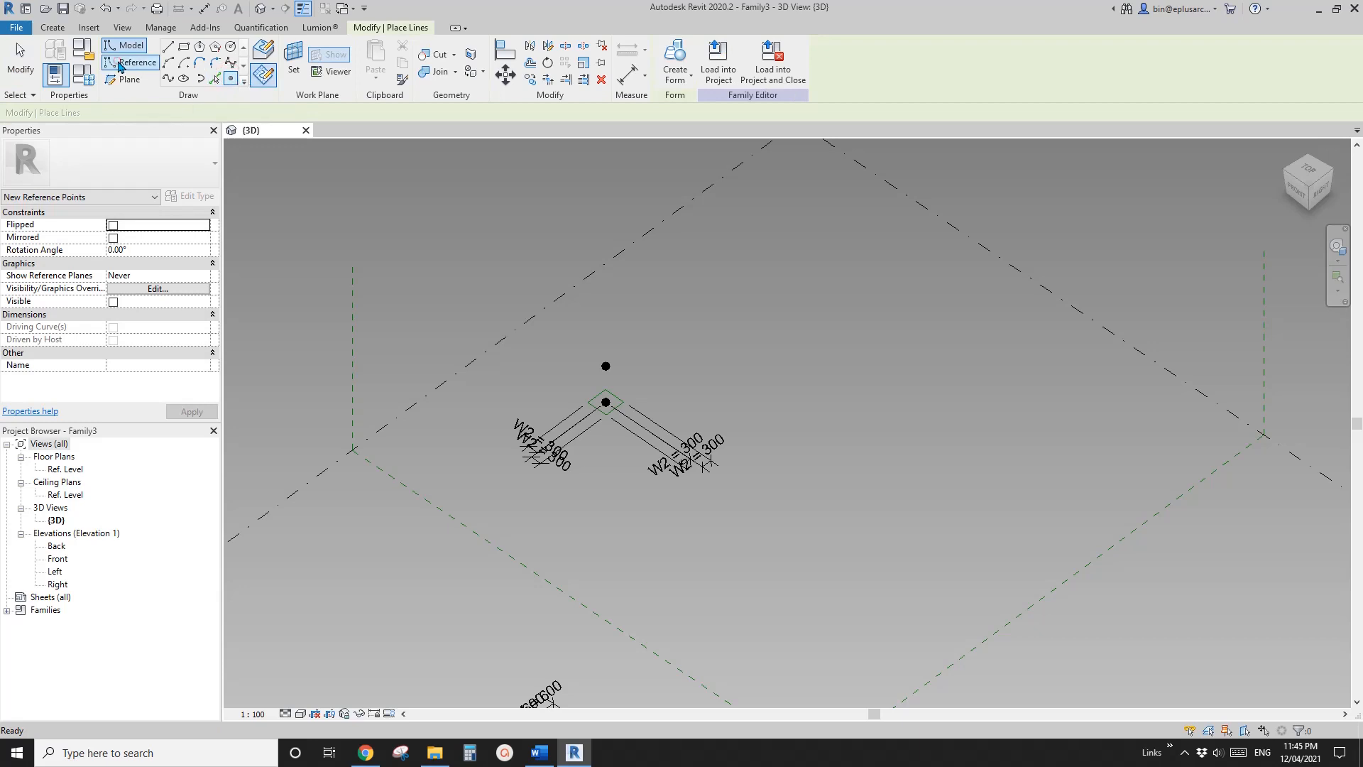
{"action": "left_click", "coordinate": [184, 47]}
{"action": "left_click", "coordinate": [293, 62]}
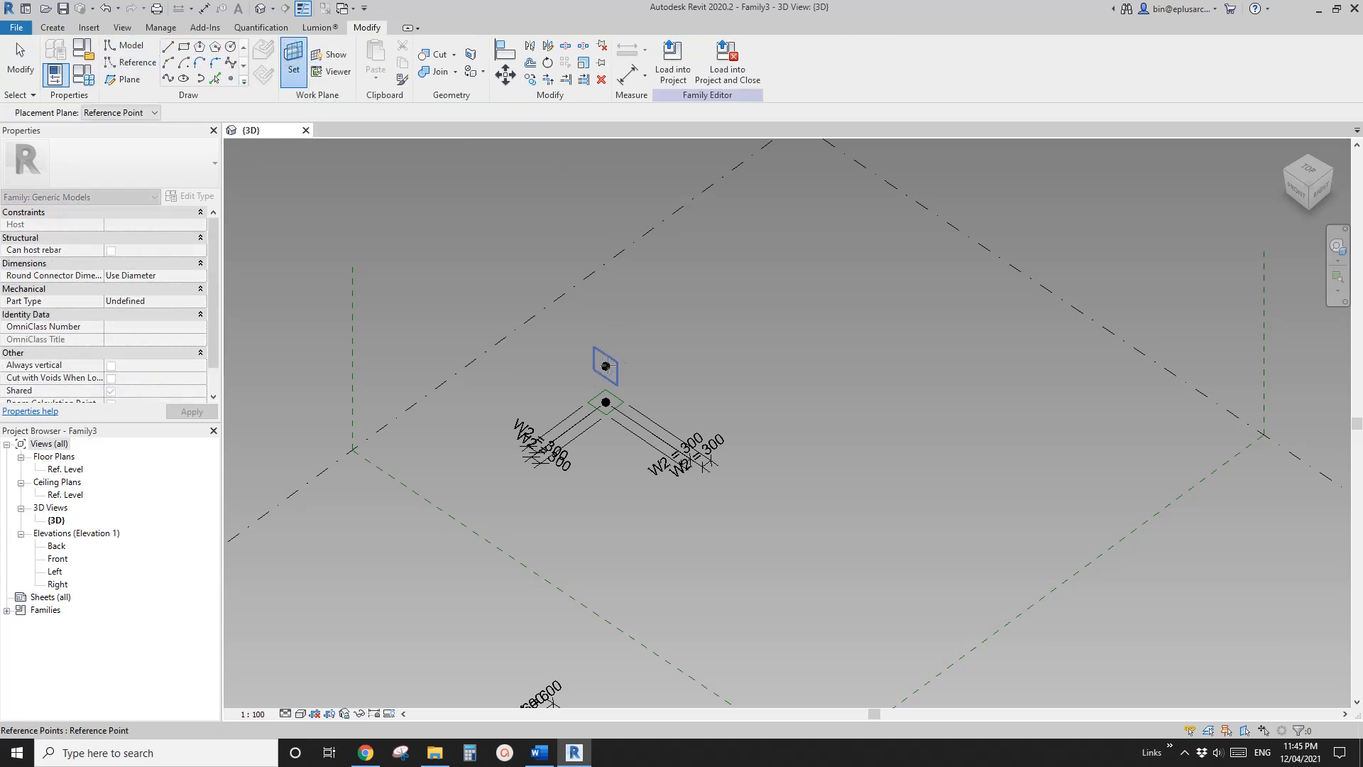
{"action": "left_click", "coordinate": [605, 366]}
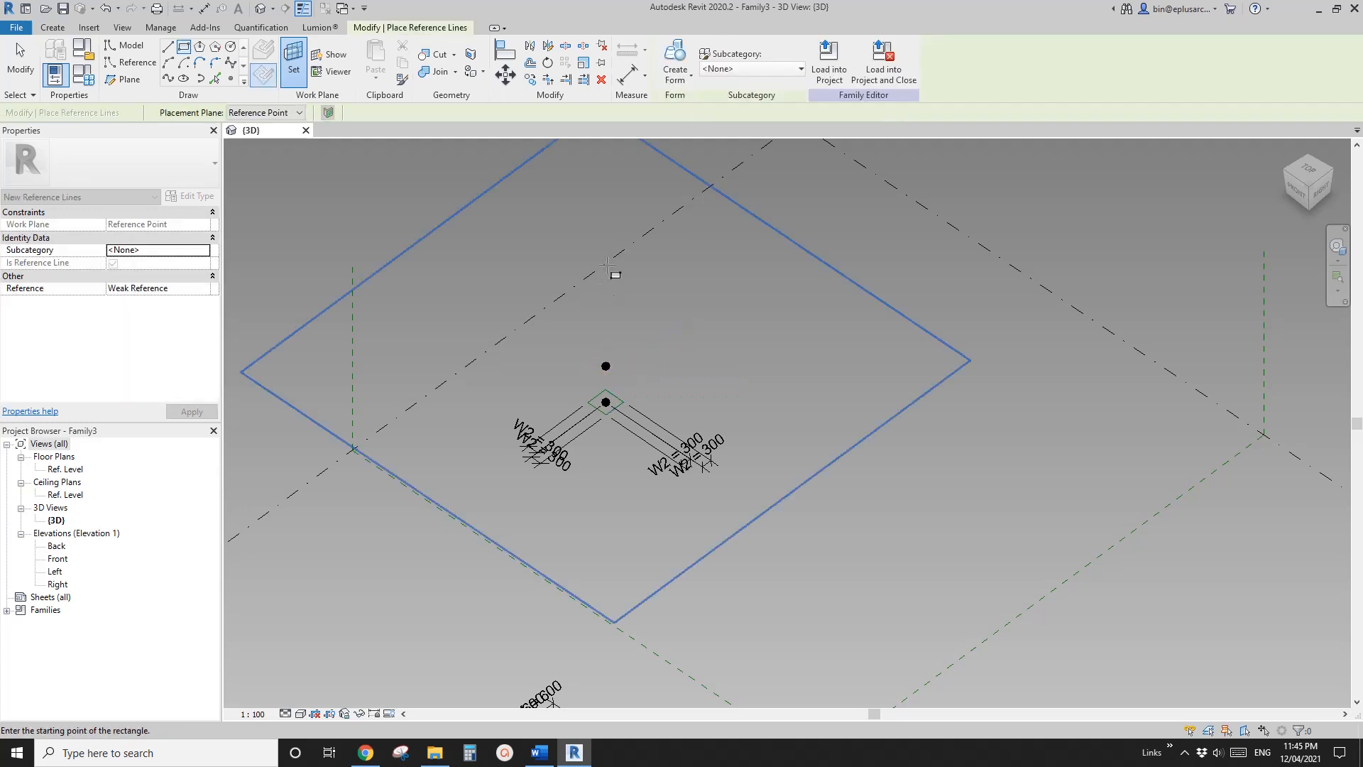
{"action": "left_click", "coordinate": [641, 632]}
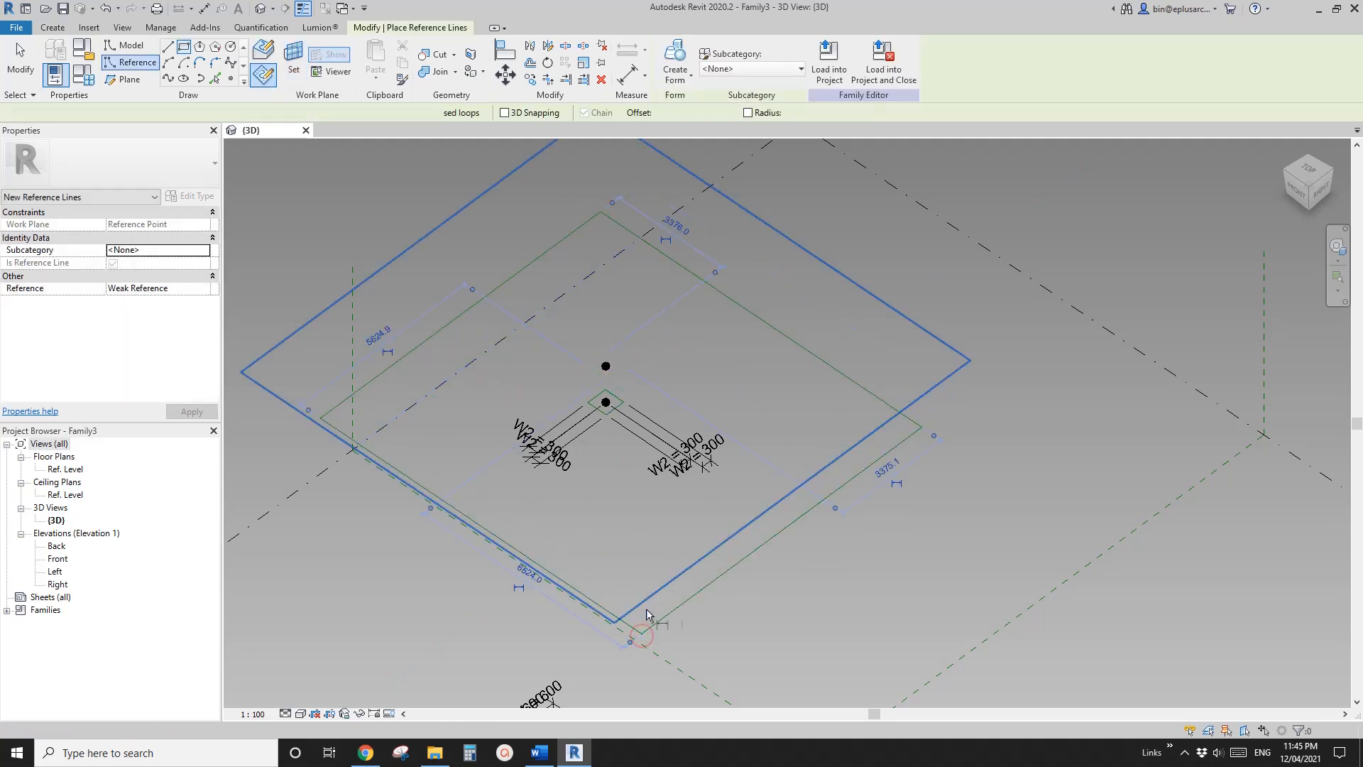
Add aligned dimensions from the upper raised reference point to each of the four sides of the large rectangle
{"action": "key", "text": "d"}
{"action": "key", "text": "i"}
{"action": "left_click", "coordinate": [606, 367]}
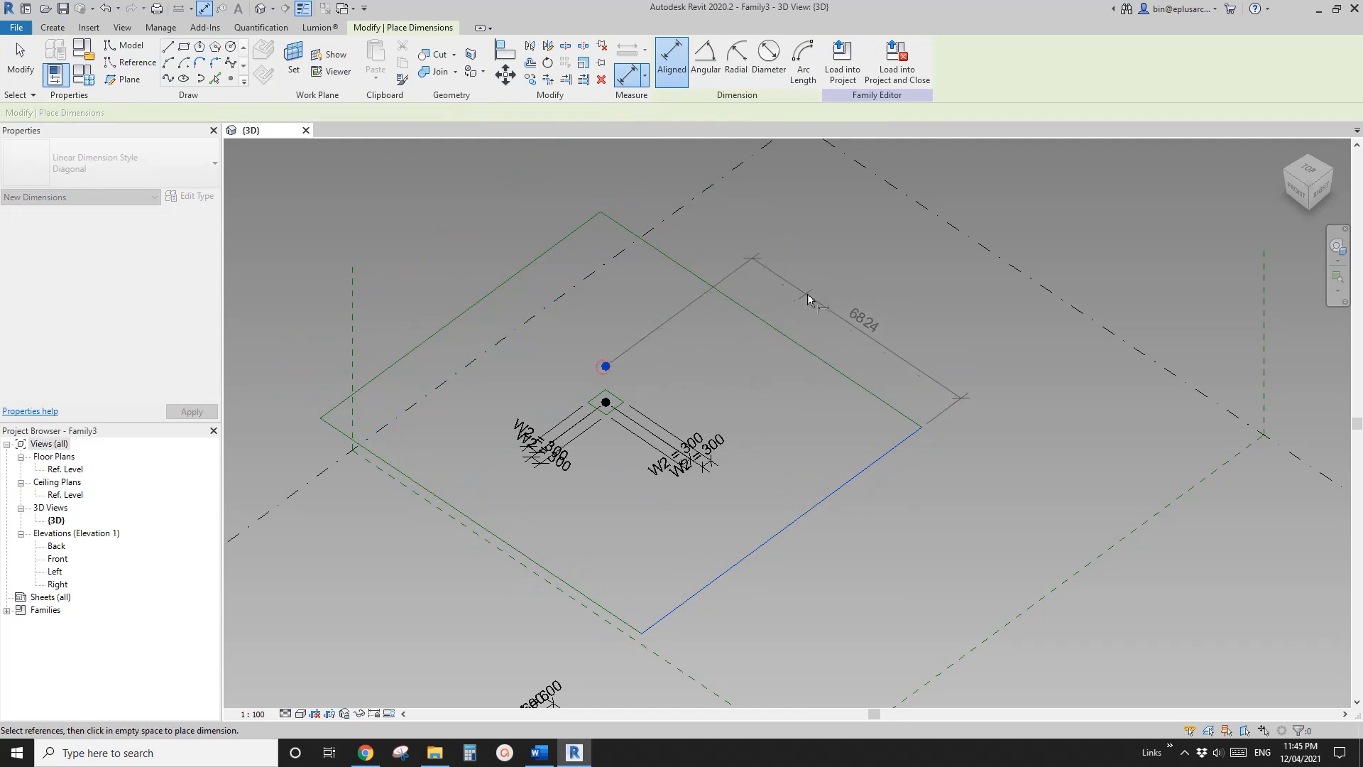
{"action": "left_click", "coordinate": [582, 221]}
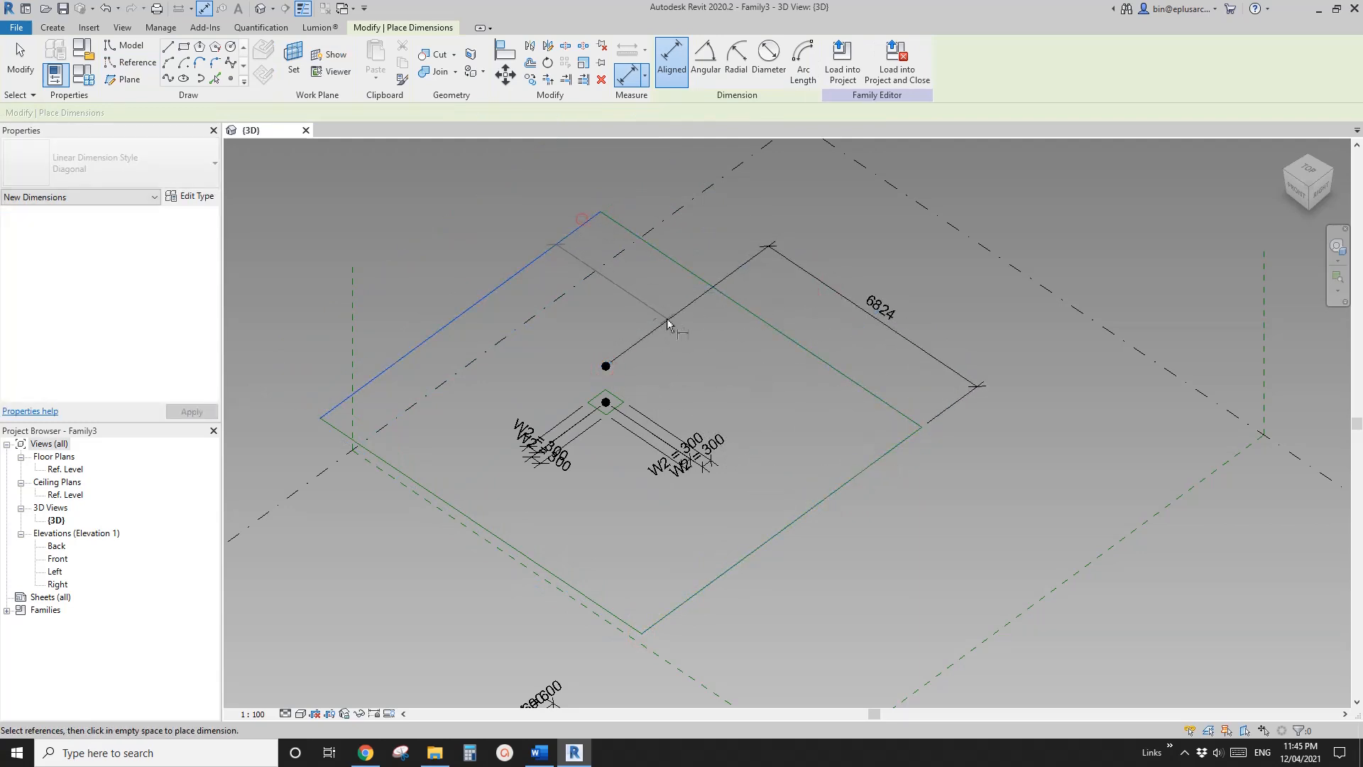
{"action": "left_click", "coordinate": [606, 367]}
{"action": "left_click", "coordinate": [621, 225]}
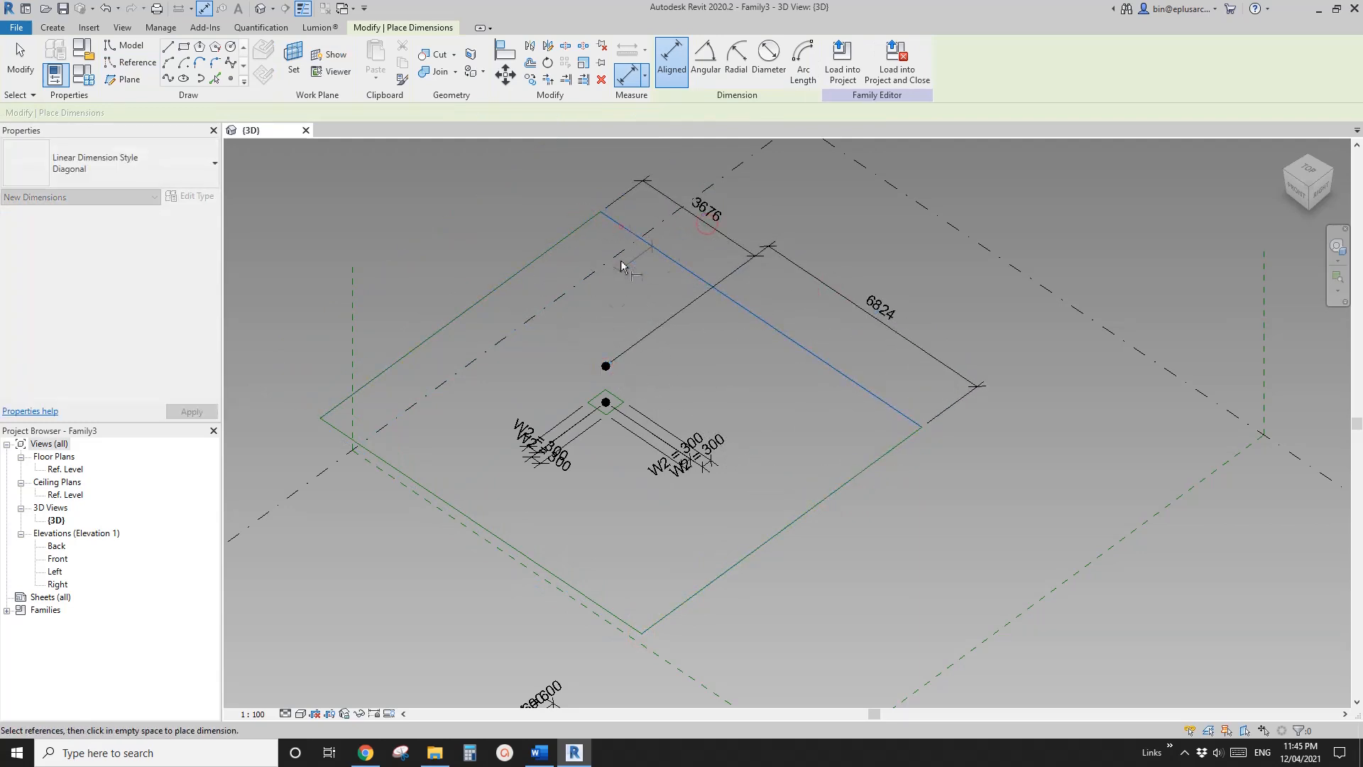
{"action": "left_click", "coordinate": [606, 366]}
{"action": "left_click", "coordinate": [490, 215]}
{"action": "left_click", "coordinate": [605, 368]}
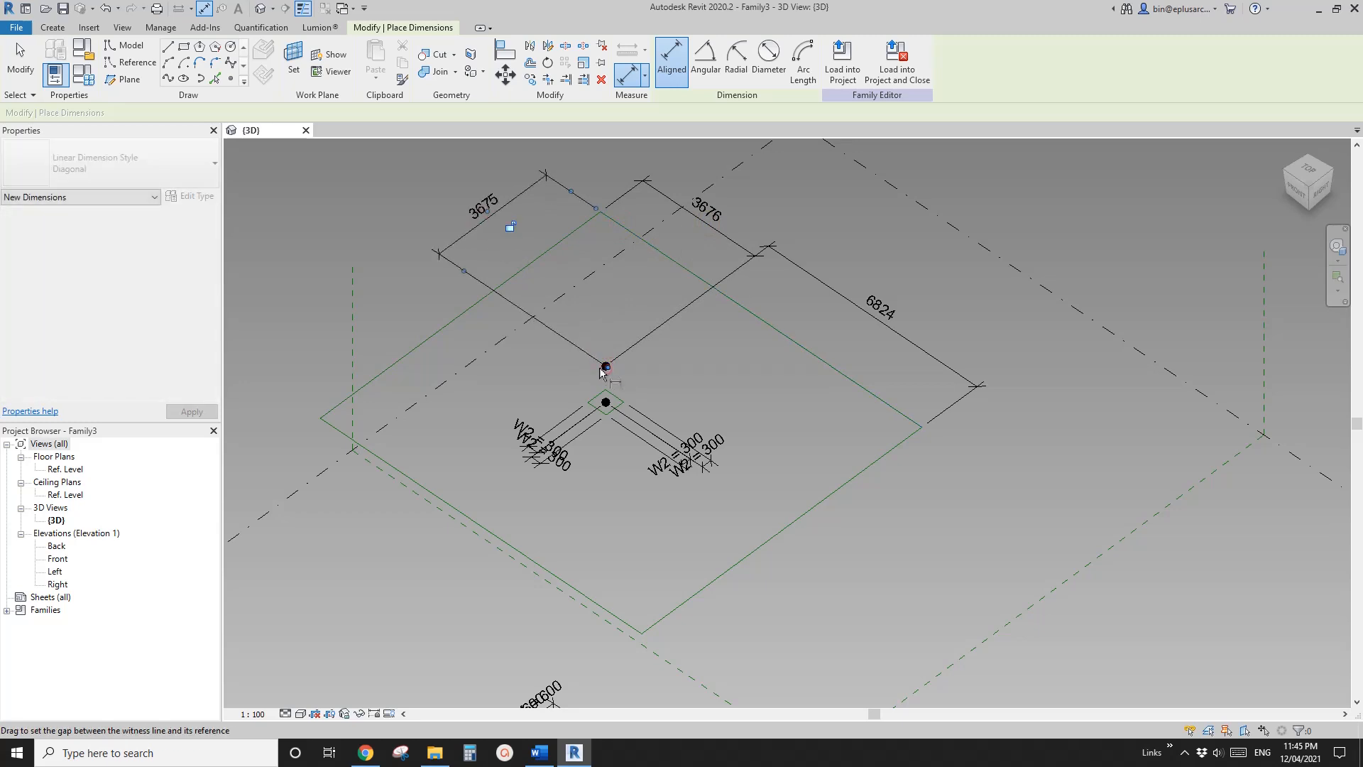
{"action": "left_click", "coordinate": [404, 474]}
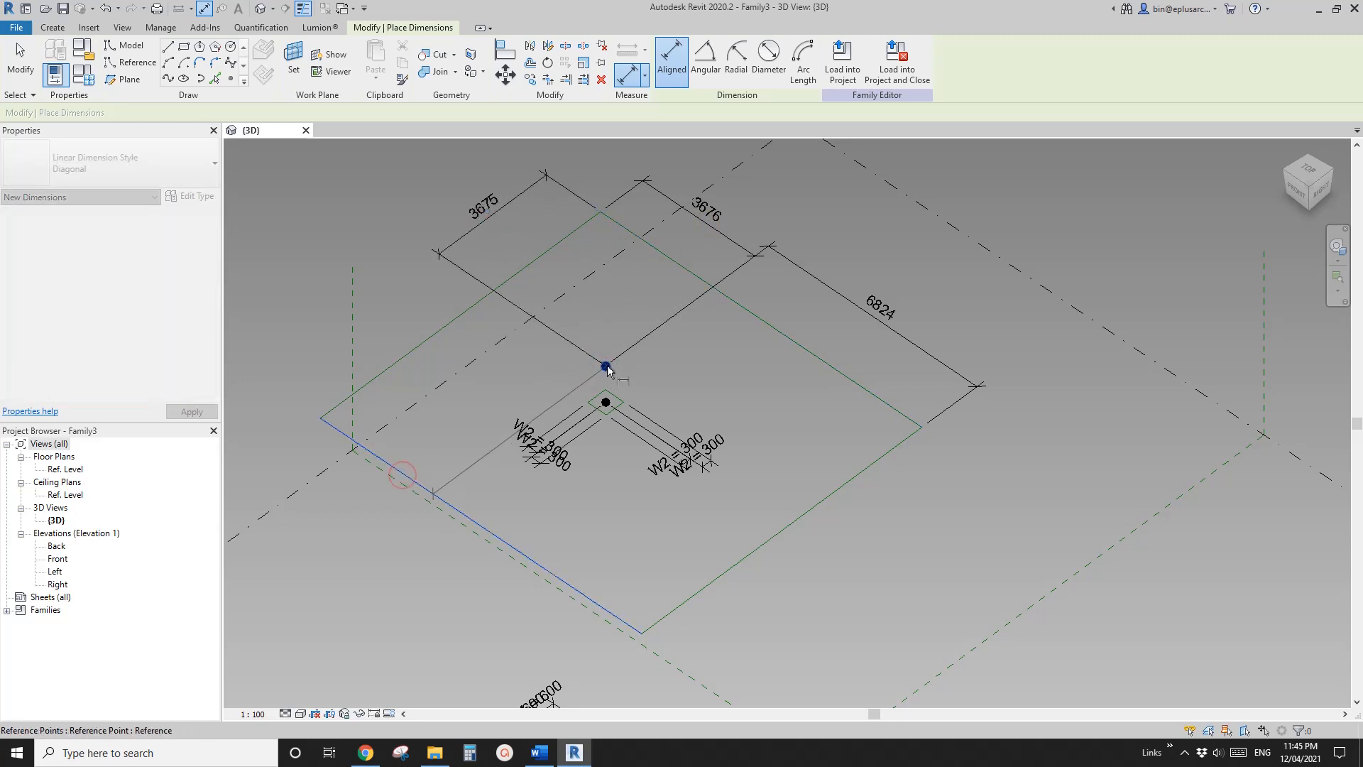
{"action": "left_click", "coordinate": [397, 262]}
{"action": "key", "text": "Escape"}
Label all four large rectangle dimensions with a new instance parameter named W3
{"action": "left_click", "coordinate": [478, 225]}
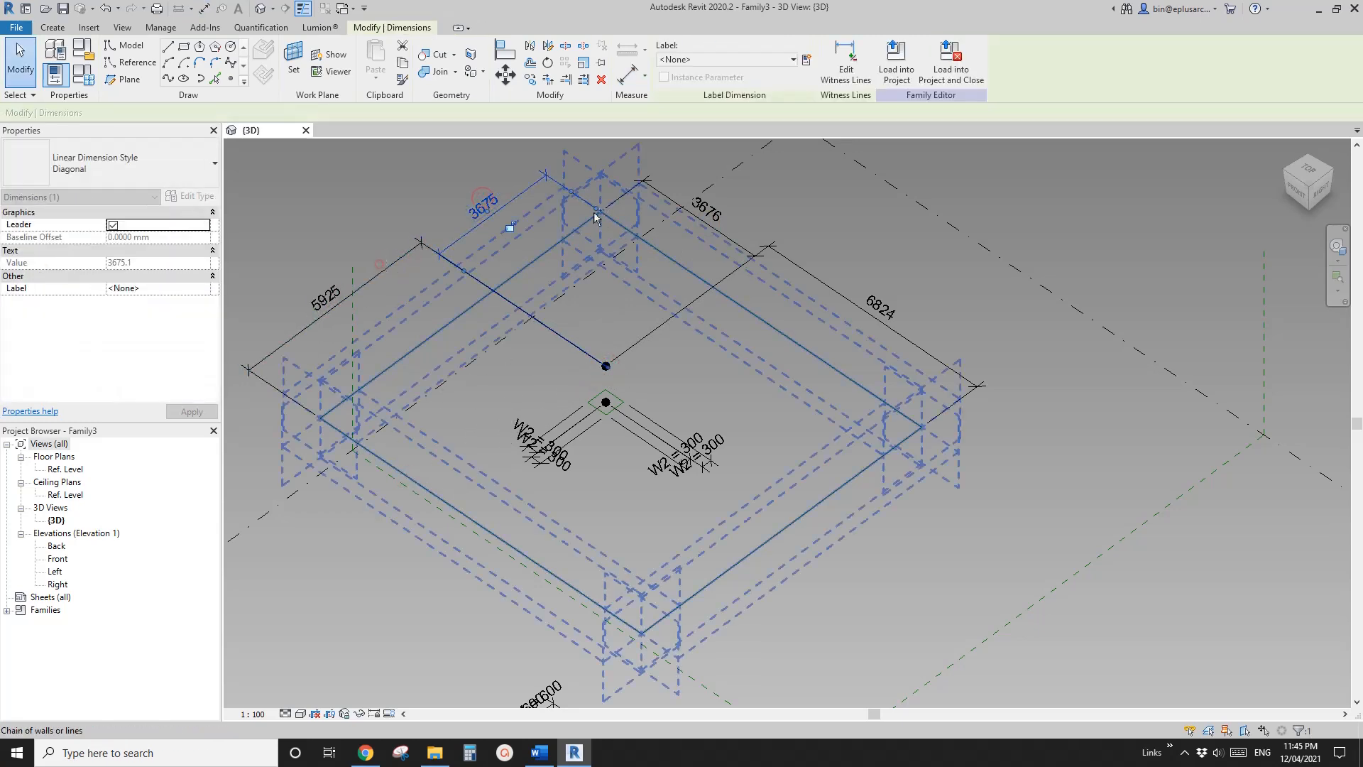
{"action": "left_click", "coordinate": [412, 257], "text": "ctrl"}
{"action": "left_click", "coordinate": [731, 238], "text": "ctrl"}
{"action": "left_click", "coordinate": [799, 264], "text": "ctrl"}
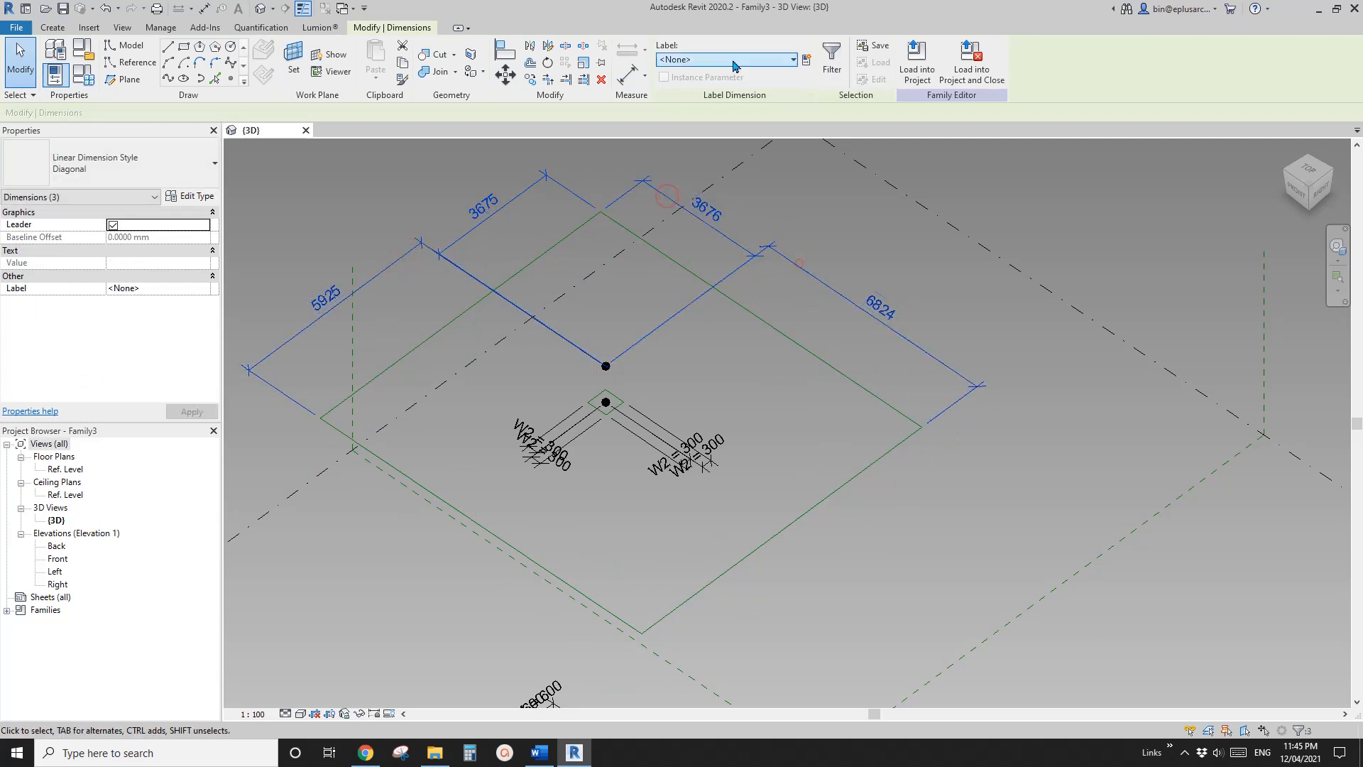
{"action": "left_click", "coordinate": [805, 61]}
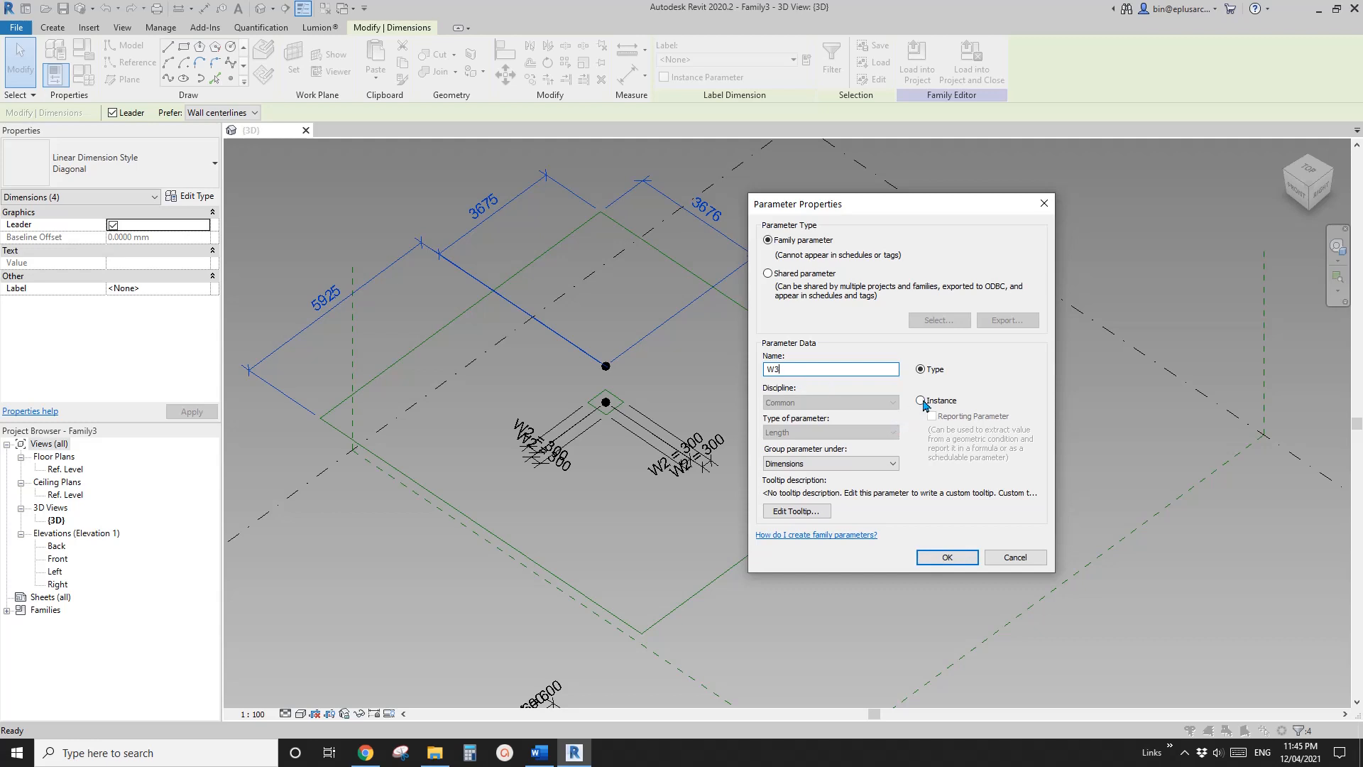
{"action": "left_click", "coordinate": [921, 400]}
{"action": "left_click", "coordinate": [947, 556]}
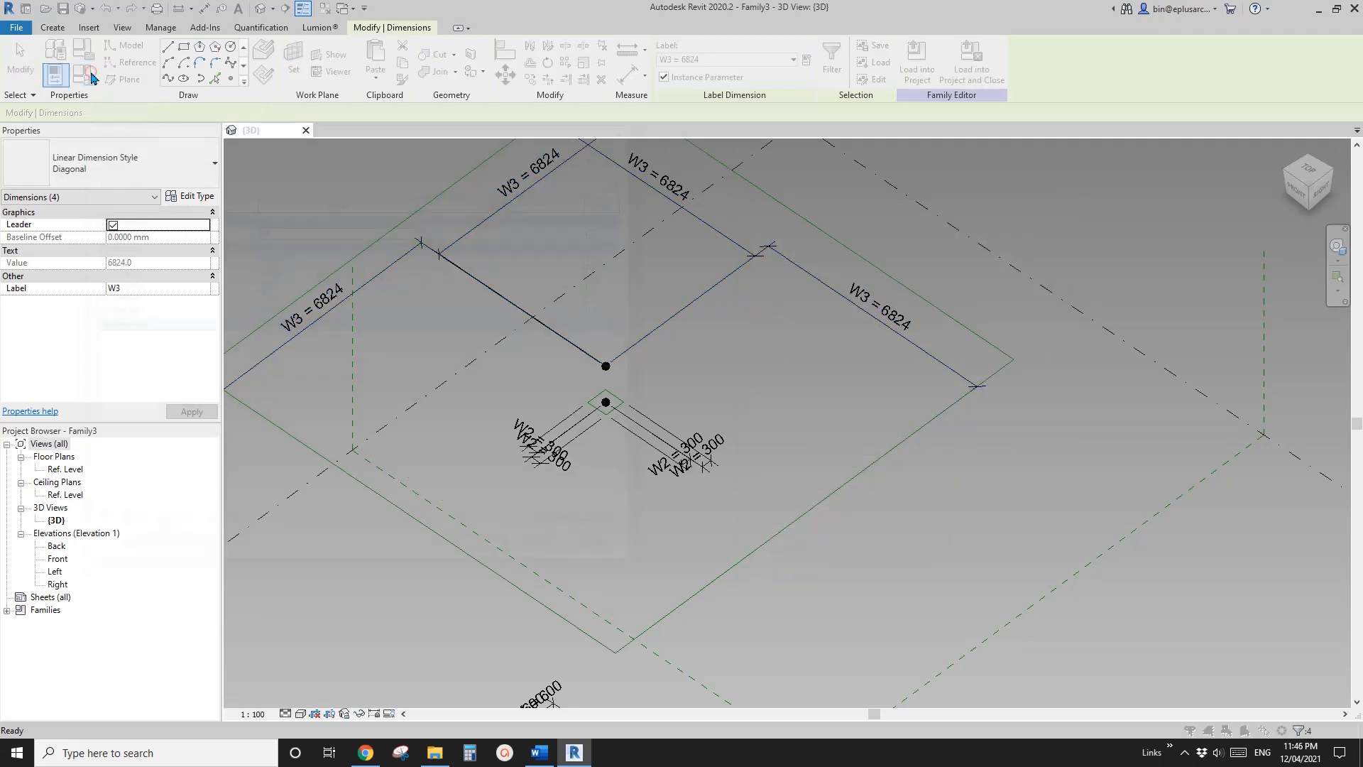
Set the W3 family parameter to 6000
{"action": "left_click", "coordinate": [92, 77]}
{"action": "left_click", "coordinate": [298, 310]}
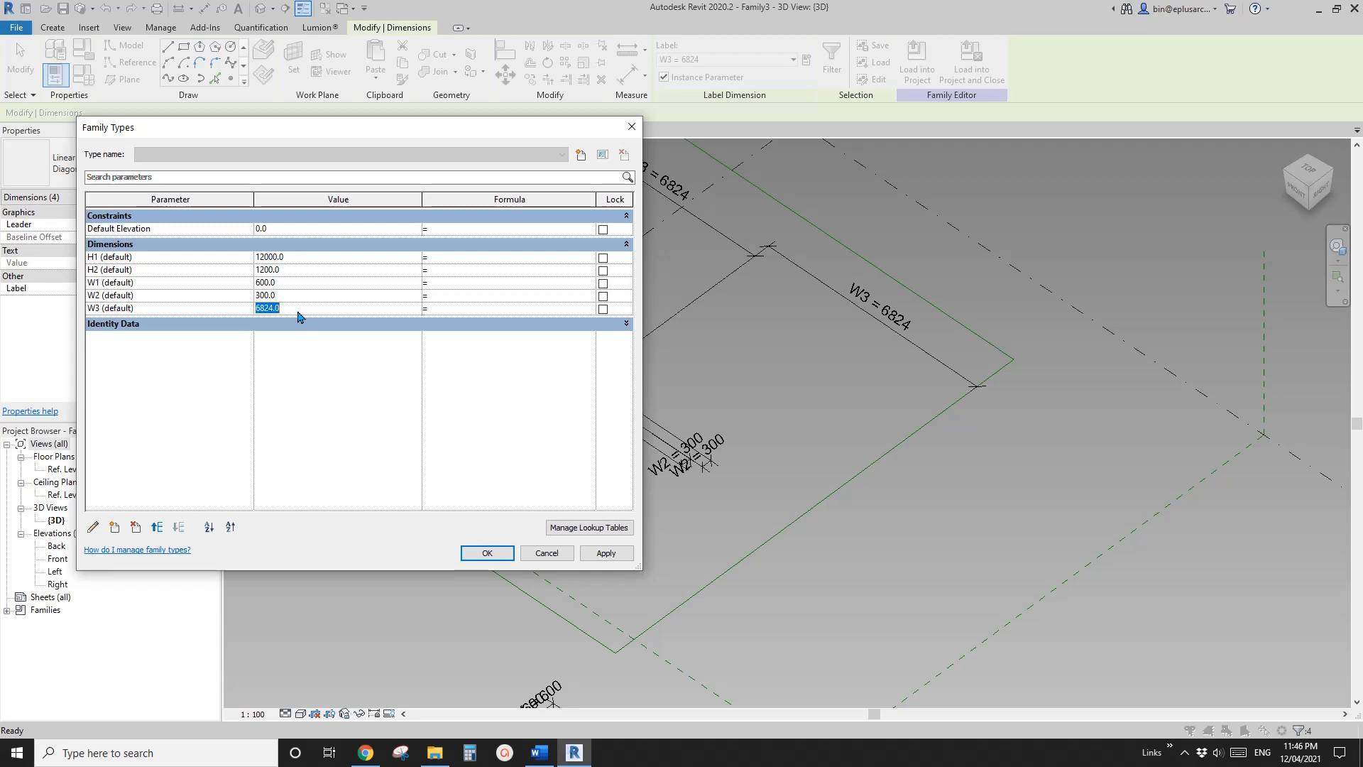
{"action": "left_click", "coordinate": [609, 559]}
{"action": "left_click", "coordinate": [487, 553]}
Create a solid tapered column form between the W1 base rectangle and the small W2 rectangle above it
{"action": "mouse_move", "coordinate": [556, 471]}
{"action": "middle_mouse_down", "text": "shift"}
{"action": "mouse_move", "coordinate": [545, 392]}
{"action": "mouse_move", "coordinate": [568, 454]}
{"action": "middle_mouse_up", "text": "shift"}
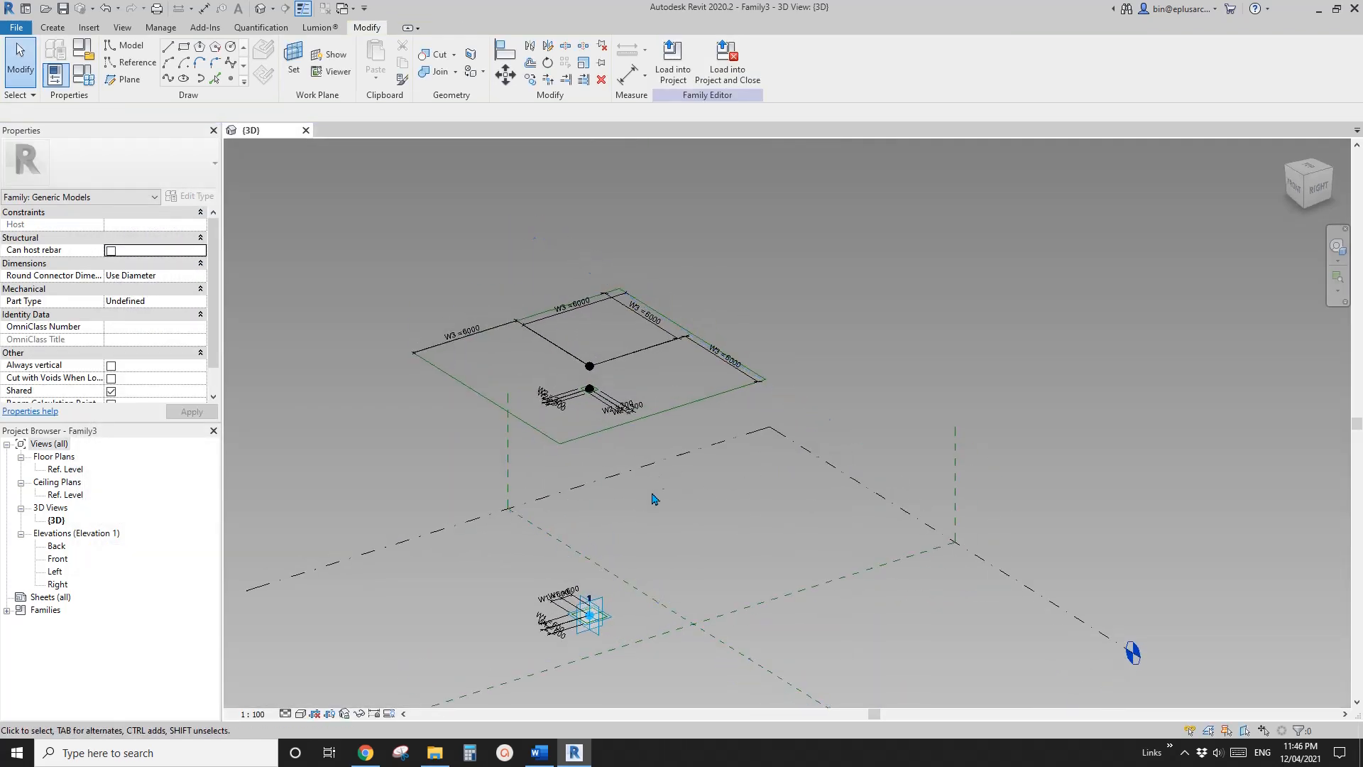
{"action": "scroll", "coordinate": [618, 568], "scroll_direction": "up", "scroll_amount": 5}
{"action": "key", "text": "Tab"}
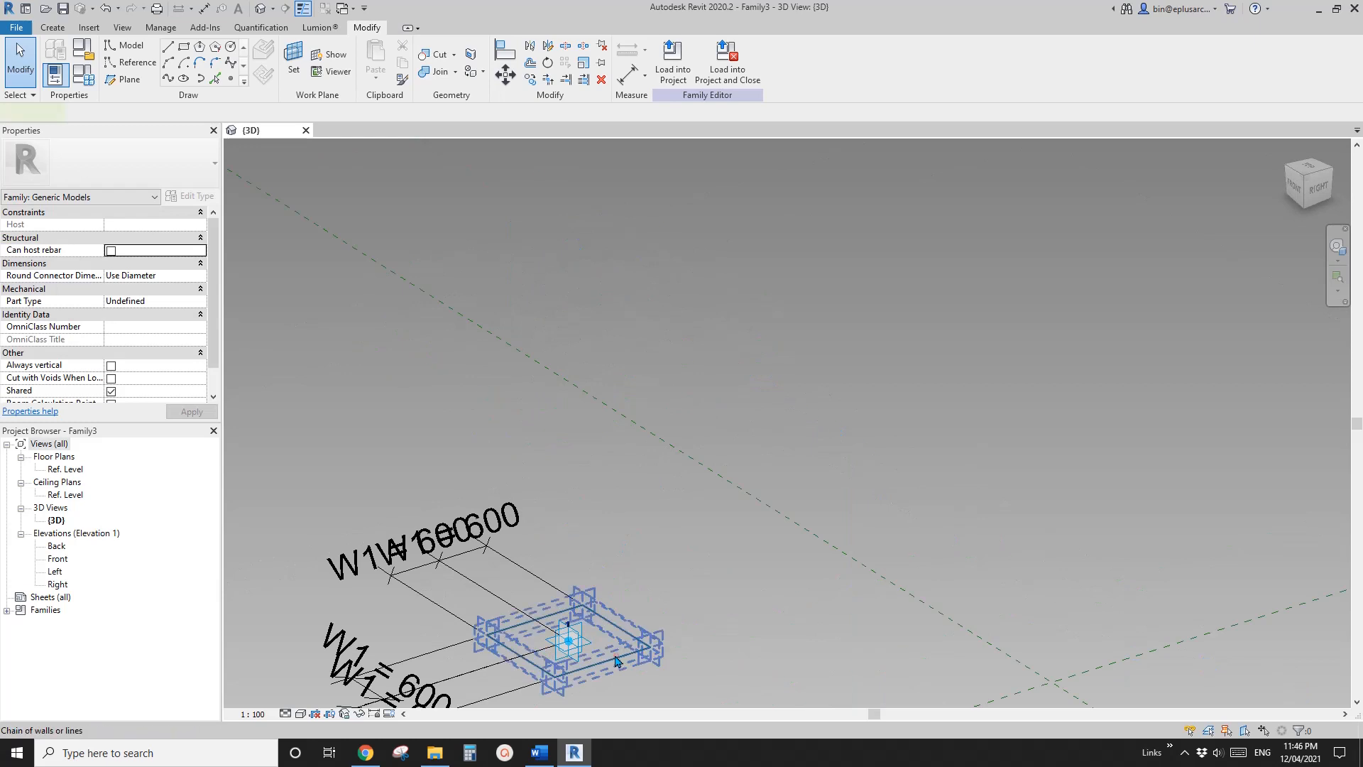
{"action": "left_click", "coordinate": [613, 657]}
{"action": "scroll", "coordinate": [611, 625], "scroll_direction": "down", "scroll_amount": 2}
{"action": "middle_click_drag", "start_coordinate": [600, 434], "coordinate": [572, 470], "text": "shift"}
{"action": "left_click", "coordinate": [625, 230], "text": "ctrl"}
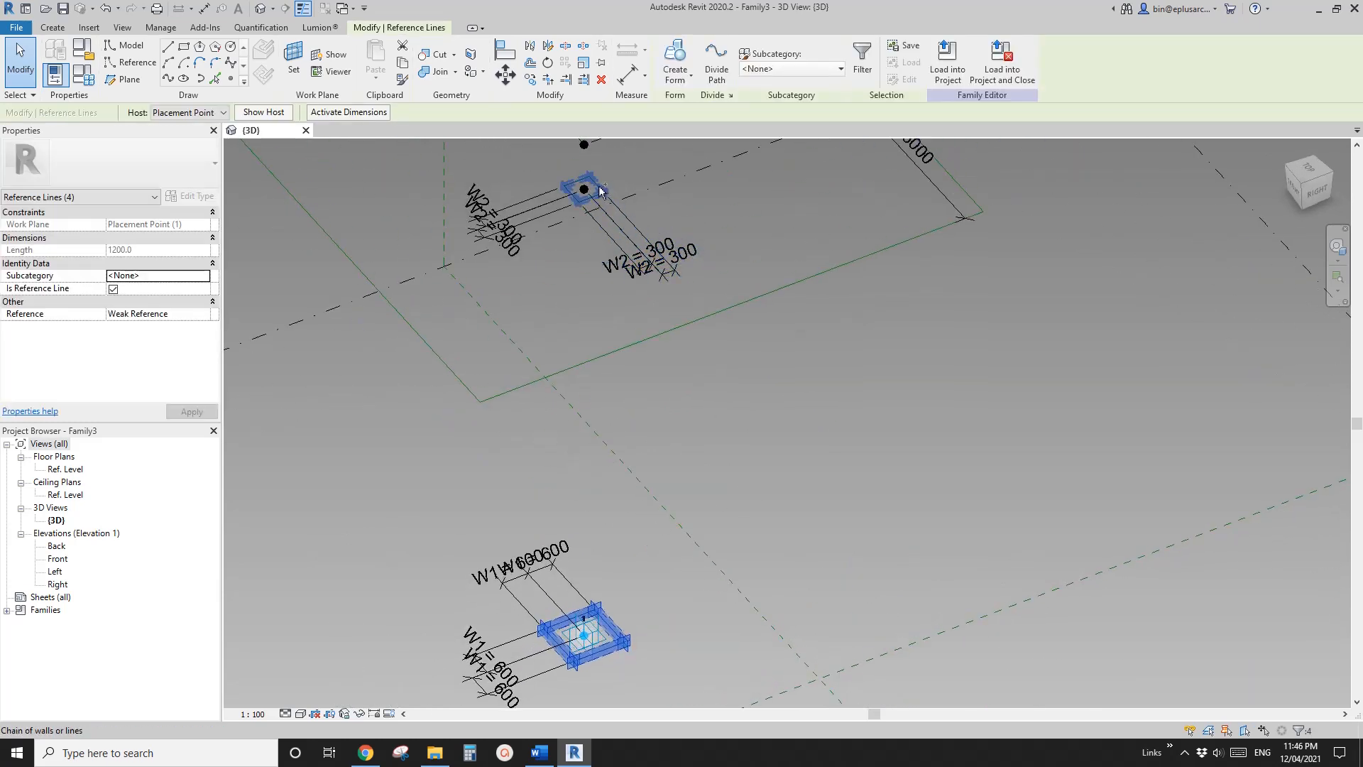
{"action": "left_click", "coordinate": [675, 60]}
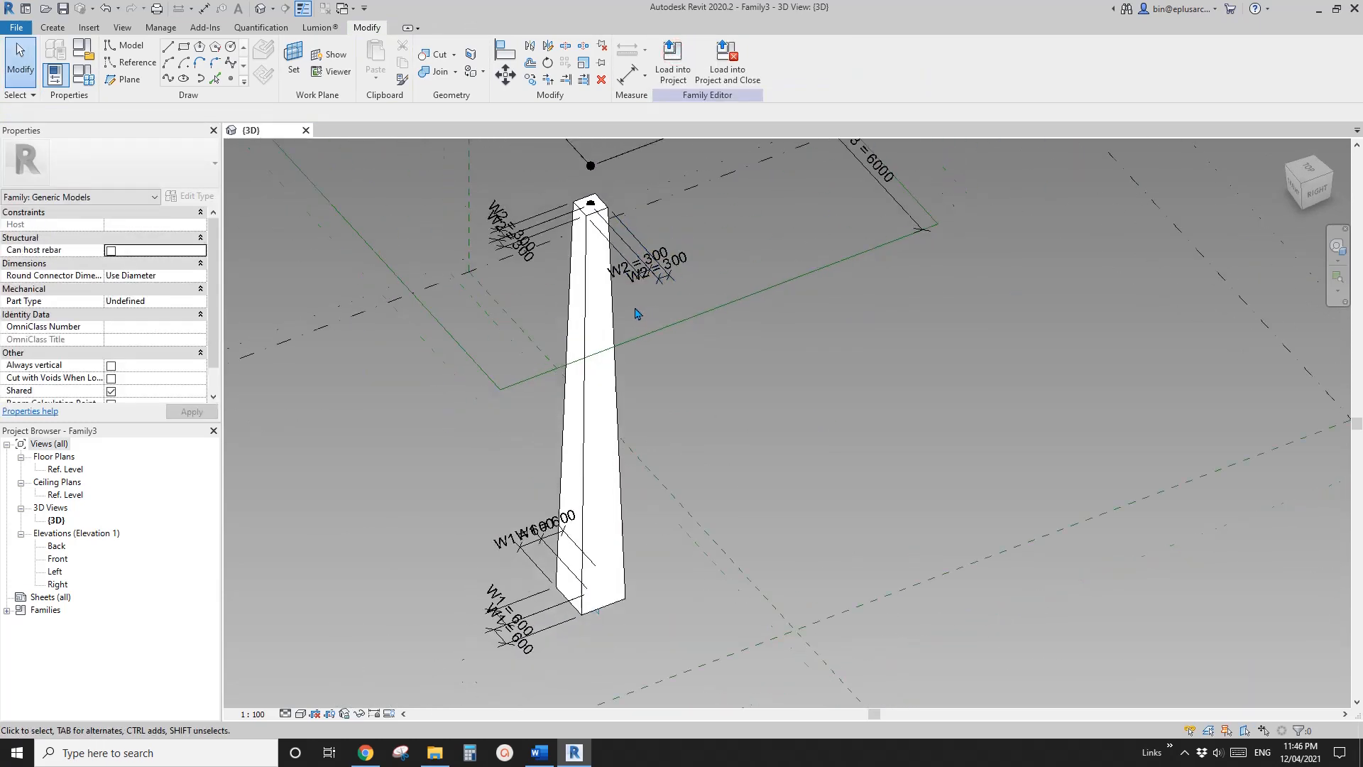
Create a flared canopy form between the W2 rectangle at the column top and the large W3 rectangle
{"action": "left_click", "coordinate": [607, 208]}
{"action": "scroll", "coordinate": [607, 291], "scroll_direction": "down", "scroll_amount": 2}
{"action": "middle_click_drag", "start_coordinate": [626, 286], "coordinate": [617, 306]}
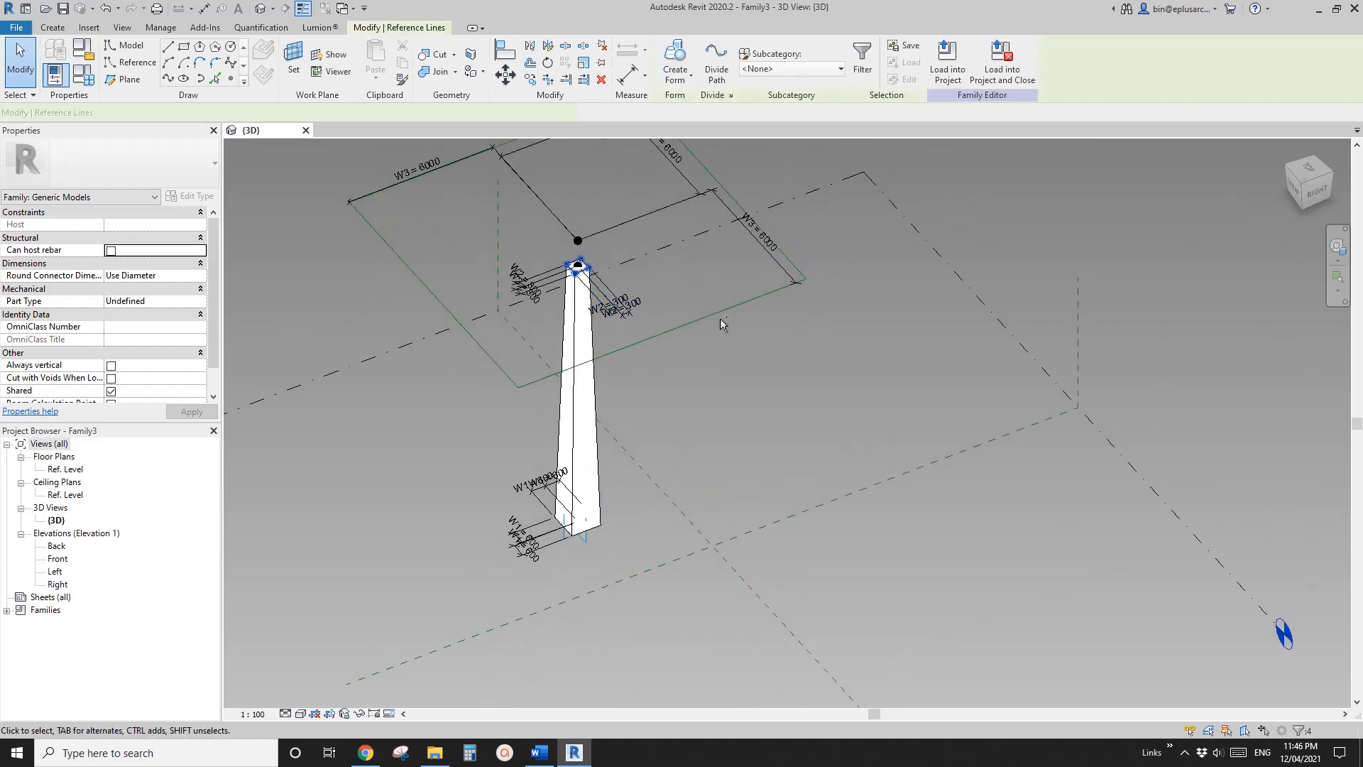
{"action": "key", "text": "Tab"}
{"action": "left_click", "coordinate": [720, 317], "text": "ctrl"}
{"action": "left_click", "coordinate": [675, 60]}
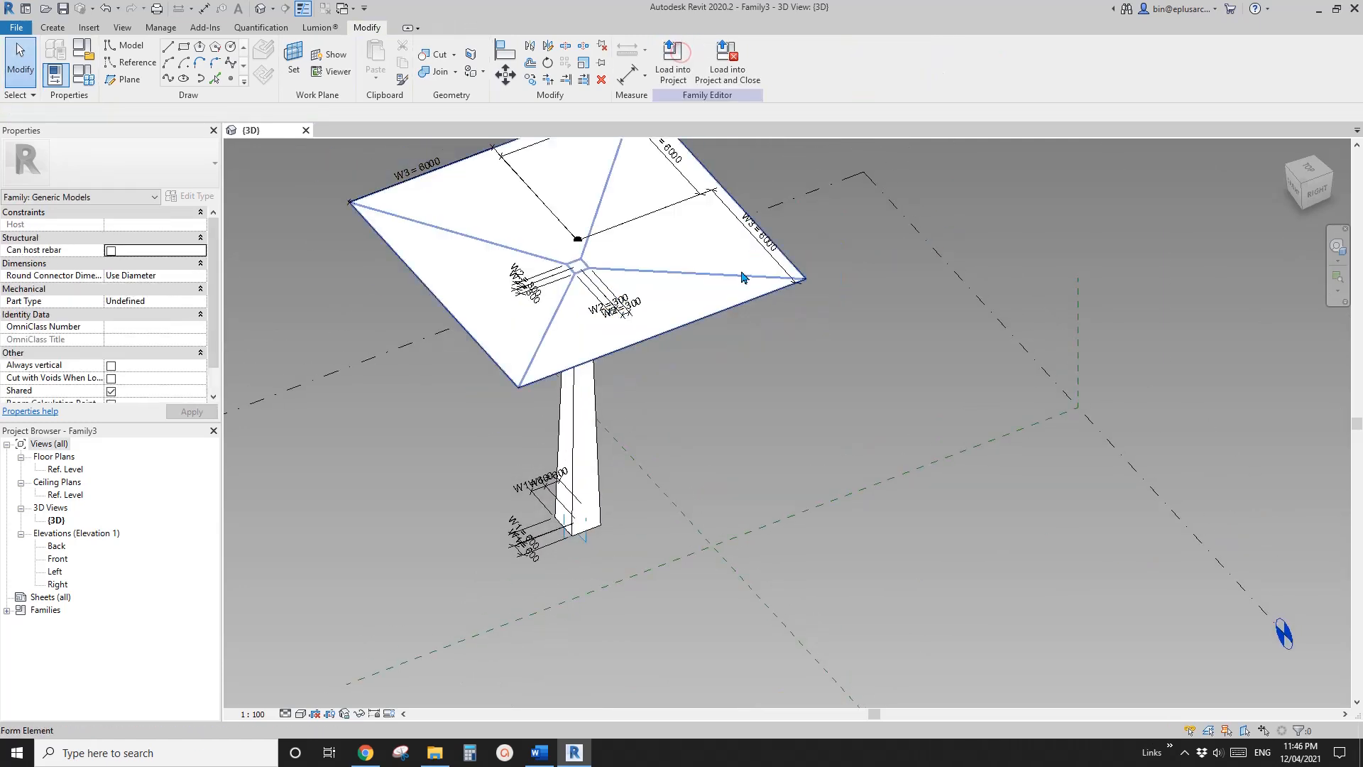
Temporarily hide the canopy form to expose the reference points above the column
{"action": "middle_click_drag", "start_coordinate": [742, 276], "coordinate": [642, 287], "text": "shift"}
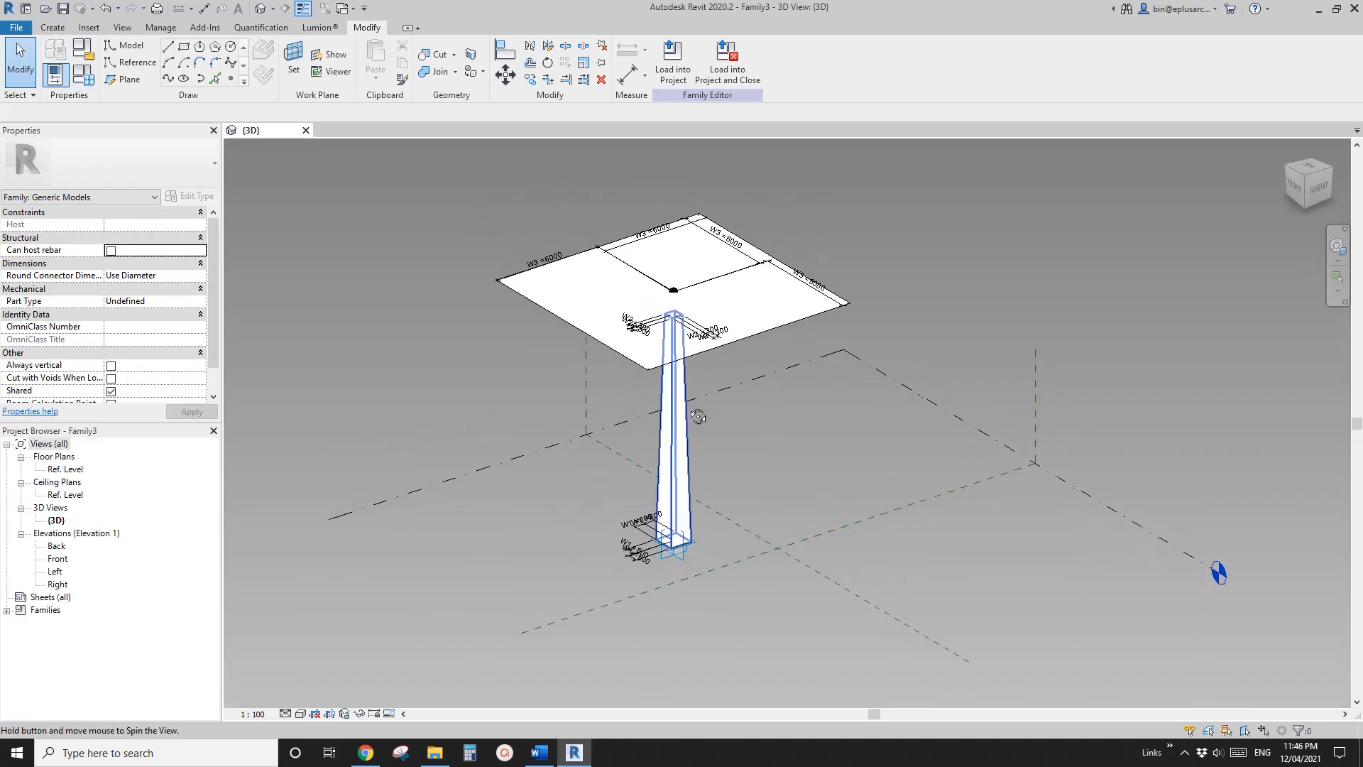
{"action": "scroll", "coordinate": [642, 288], "scroll_direction": "up", "scroll_amount": 3}
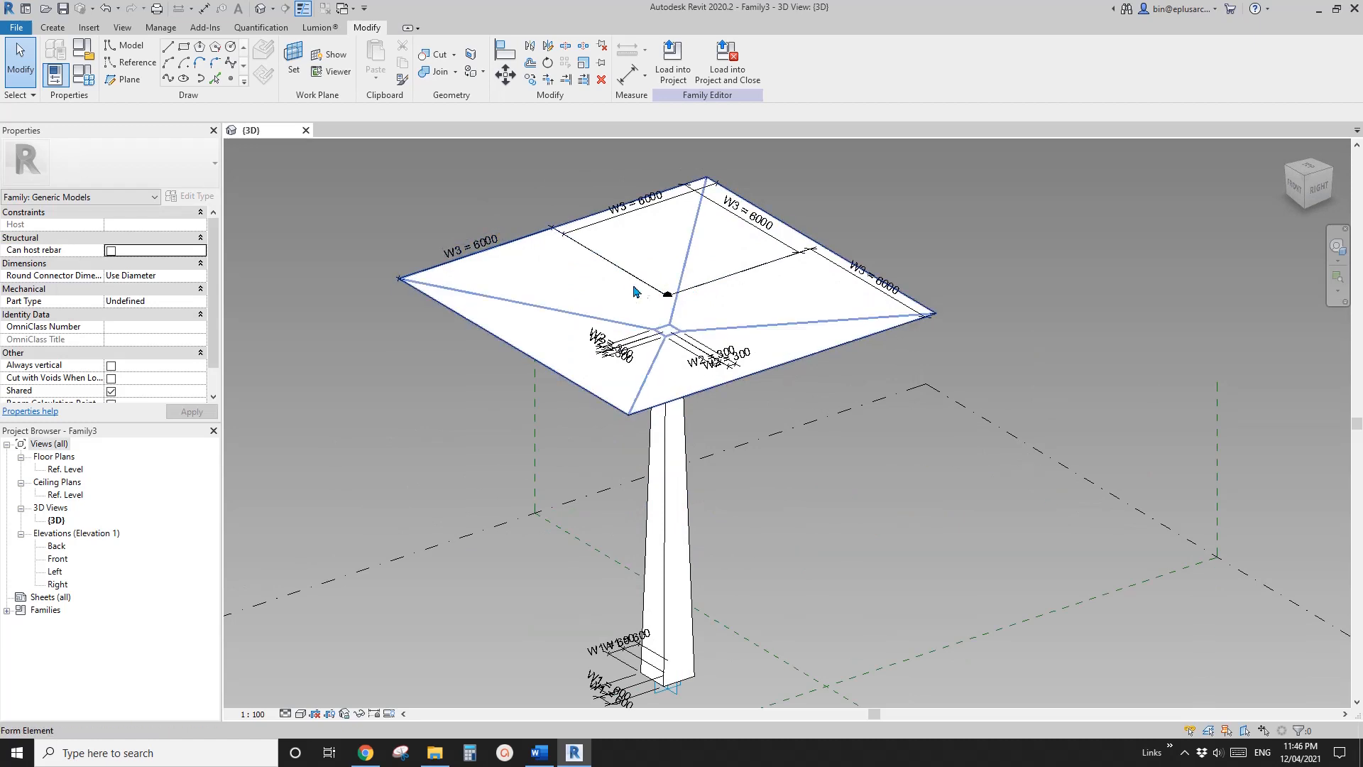
{"action": "scroll", "coordinate": [671, 316], "scroll_direction": "up", "scroll_amount": 1}
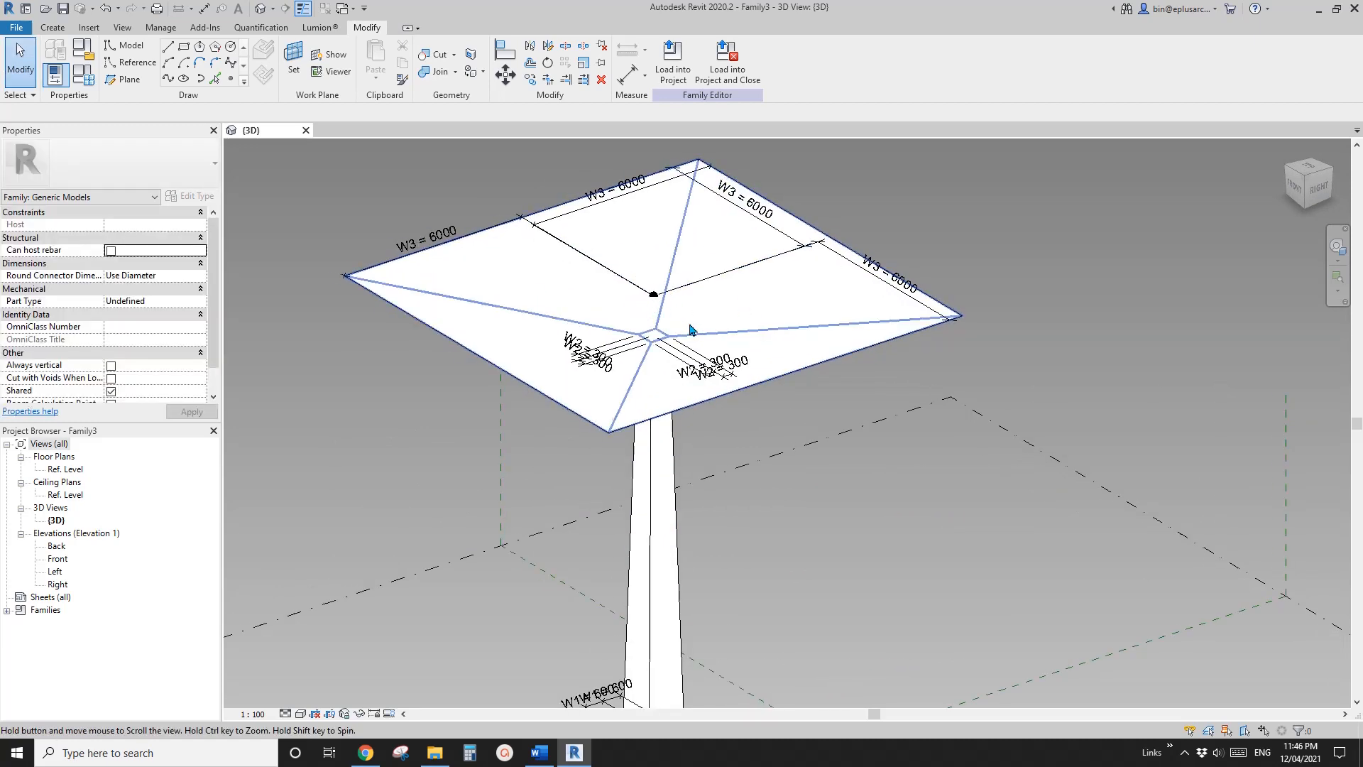
{"action": "left_click", "coordinate": [728, 316]}
{"action": "key", "text": "h"}
{"action": "key", "text": "h"}
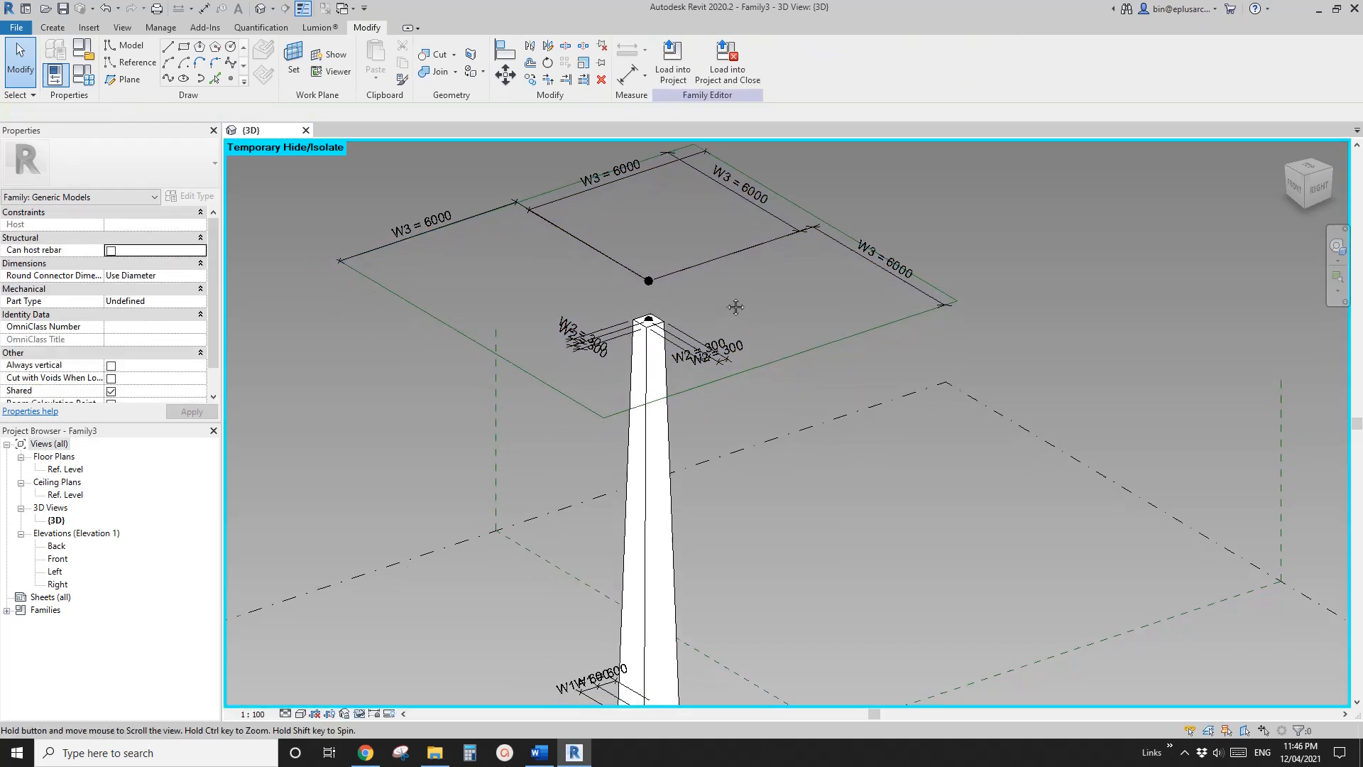
Place a reference point on the horizontal plane of the upper raised reference point, coincident with that point, and select it
{"action": "middle_click_drag", "start_coordinate": [736, 307], "coordinate": [703, 355]}
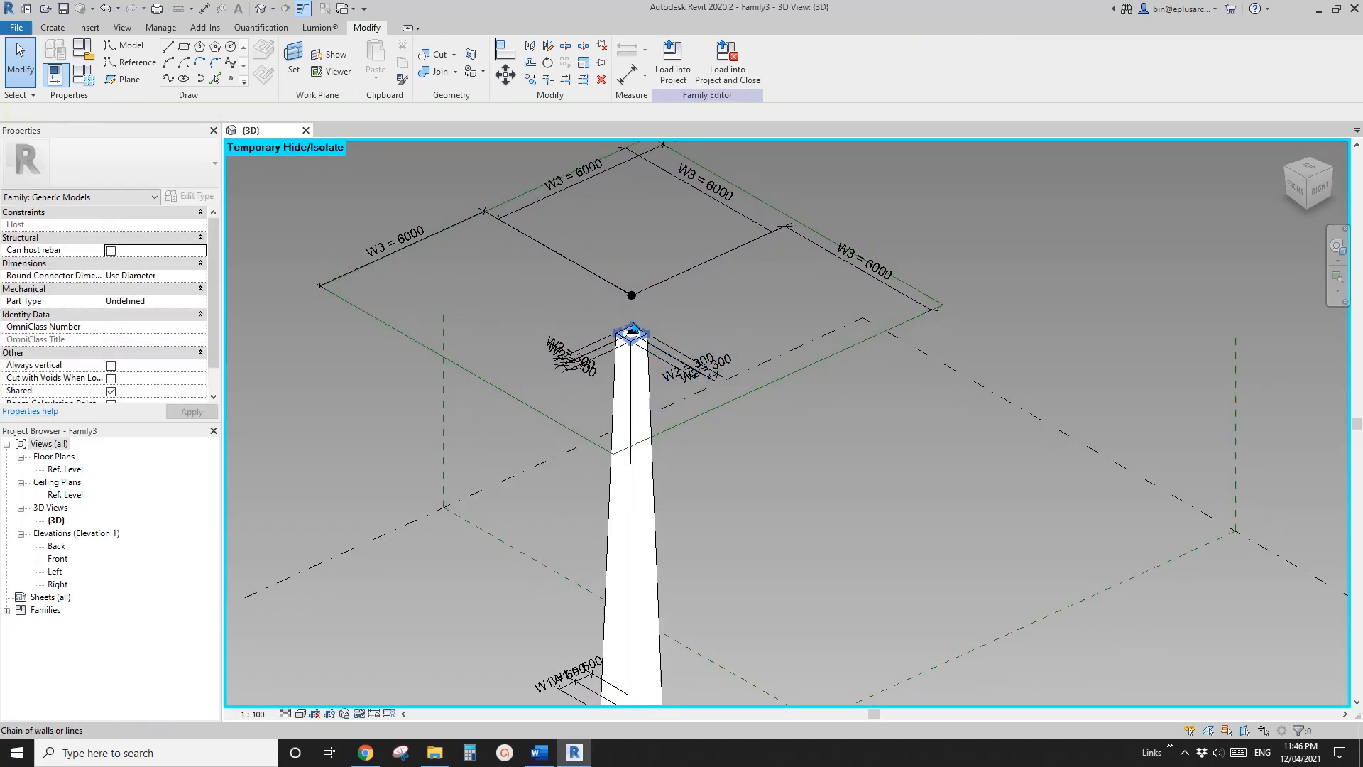
{"action": "scroll", "coordinate": [637, 323], "scroll_direction": "up", "scroll_amount": 2}
{"action": "middle_click_drag", "start_coordinate": [602, 306], "coordinate": [722, 347]}
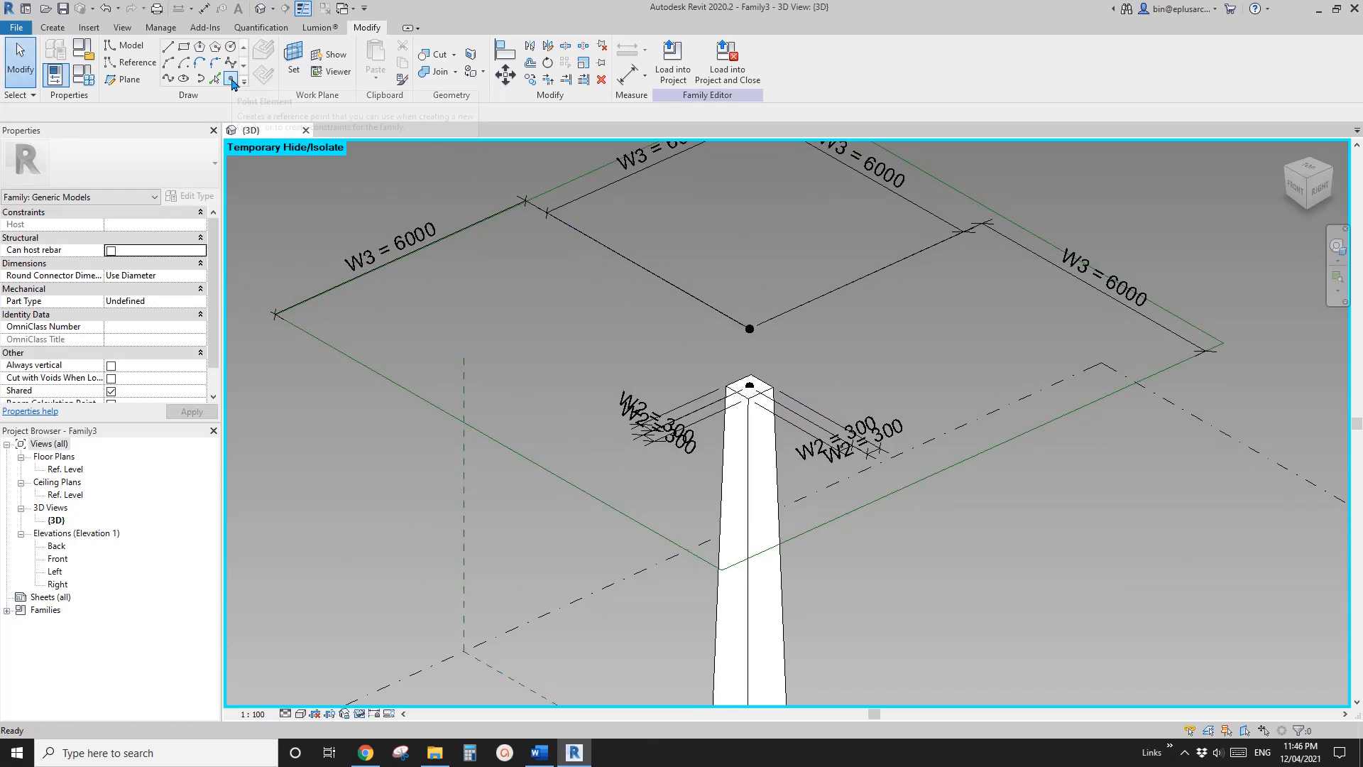
{"action": "left_click", "coordinate": [232, 81]}
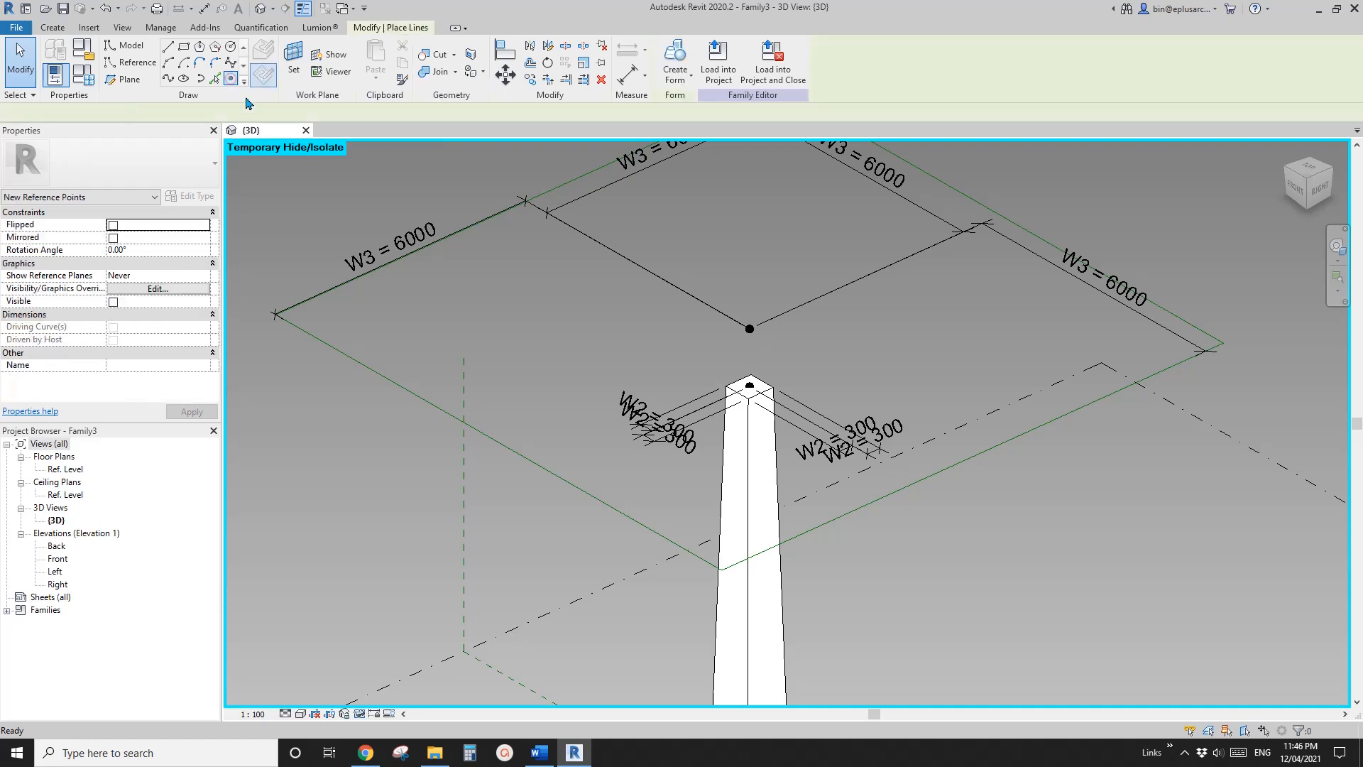
{"action": "left_click", "coordinate": [293, 62]}
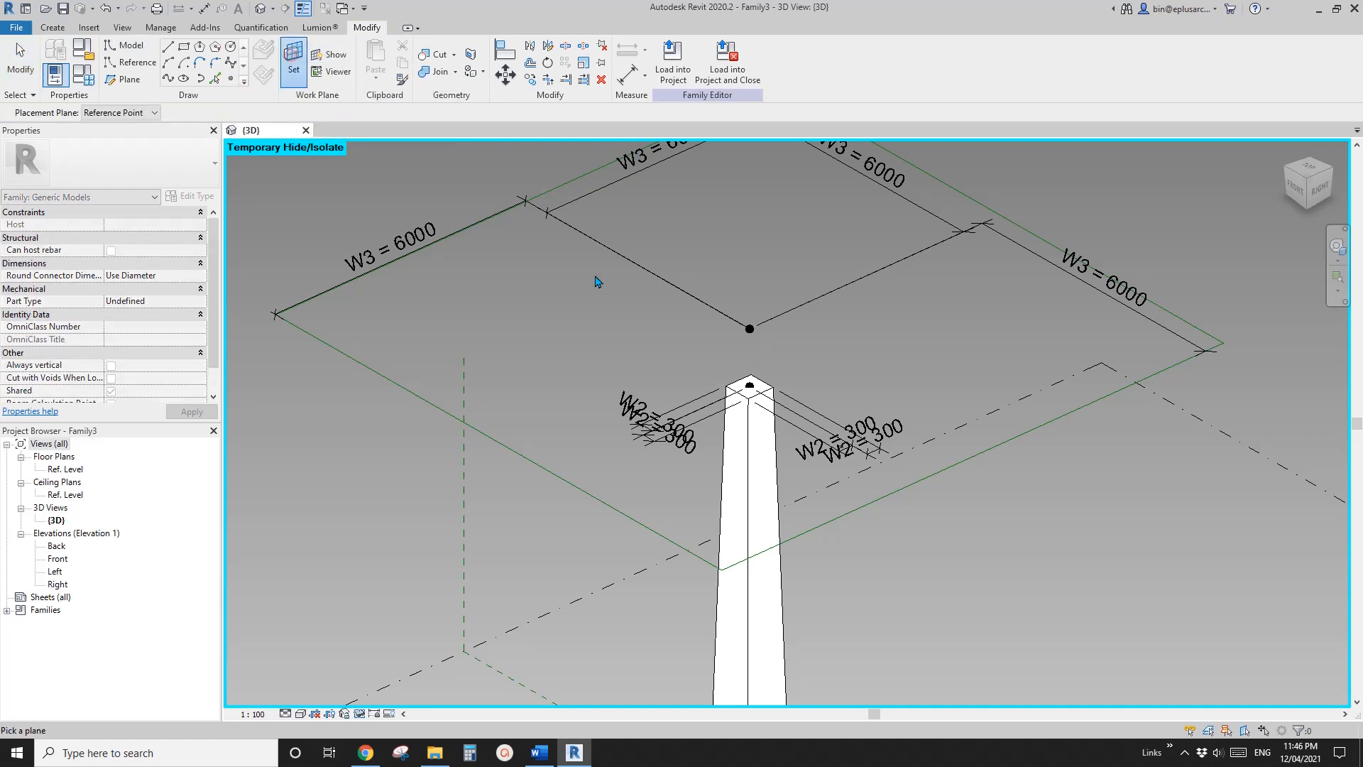
{"action": "scroll", "coordinate": [742, 312], "scroll_direction": "up", "scroll_amount": 2}
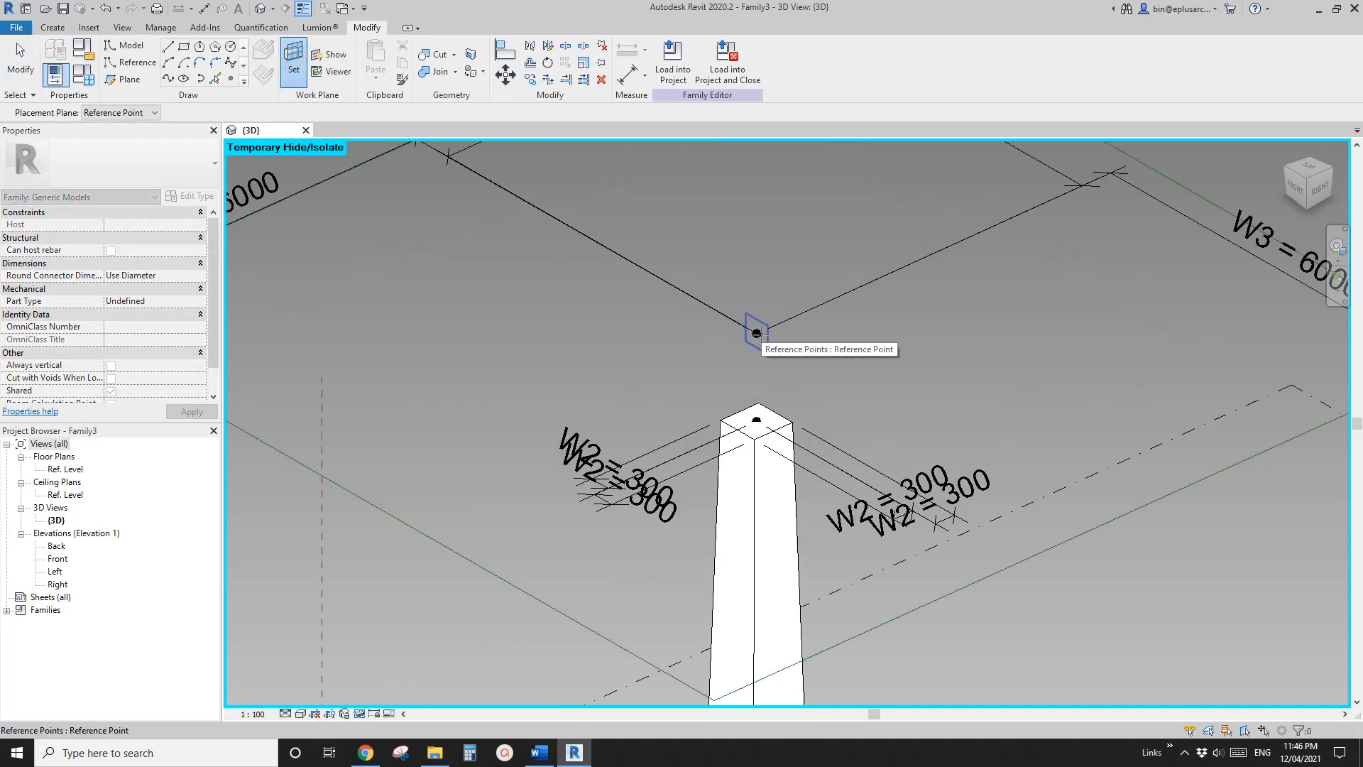
{"action": "key", "text": "Tab"}
{"action": "left_click", "coordinate": [757, 333]}
{"action": "middle_click_drag", "start_coordinate": [776, 339], "coordinate": [703, 310], "text": "shift"}
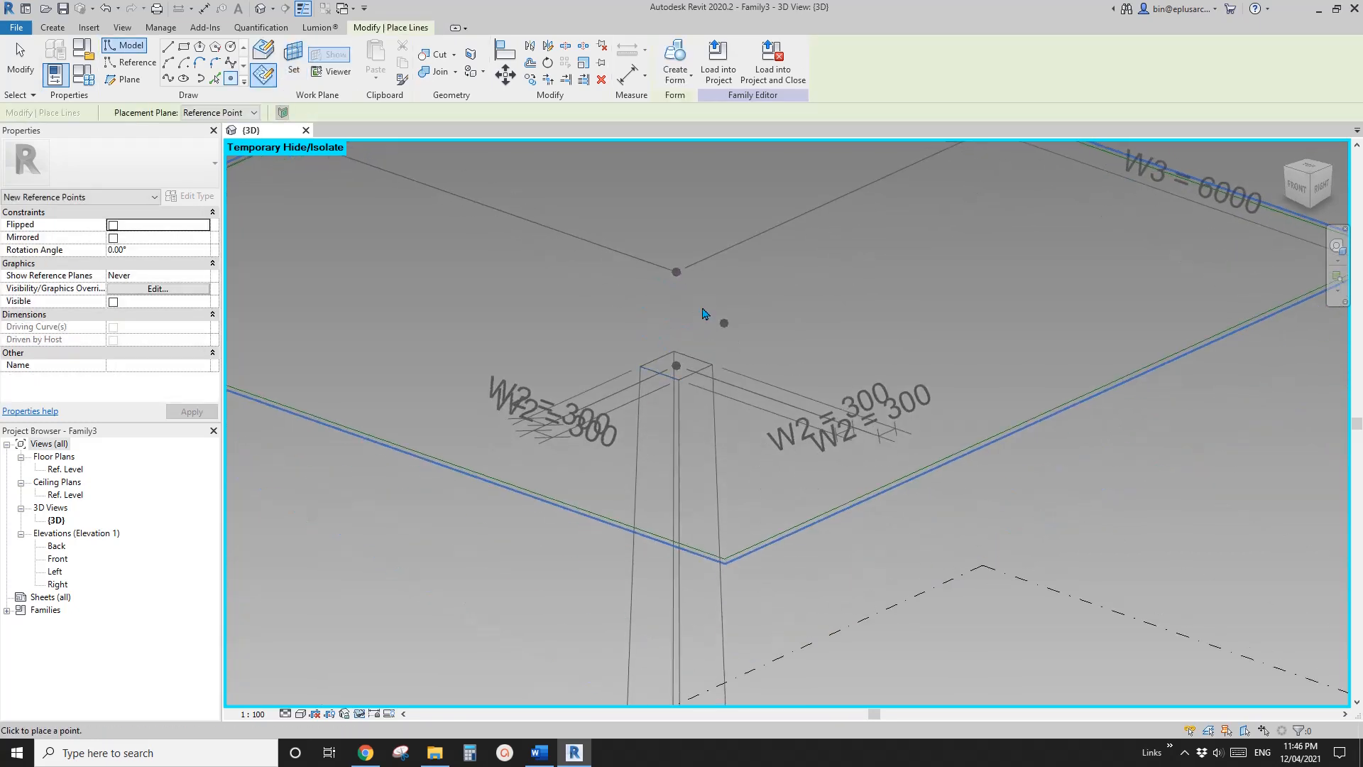
{"action": "key", "text": "Escape"}
{"action": "left_click", "coordinate": [676, 272]}
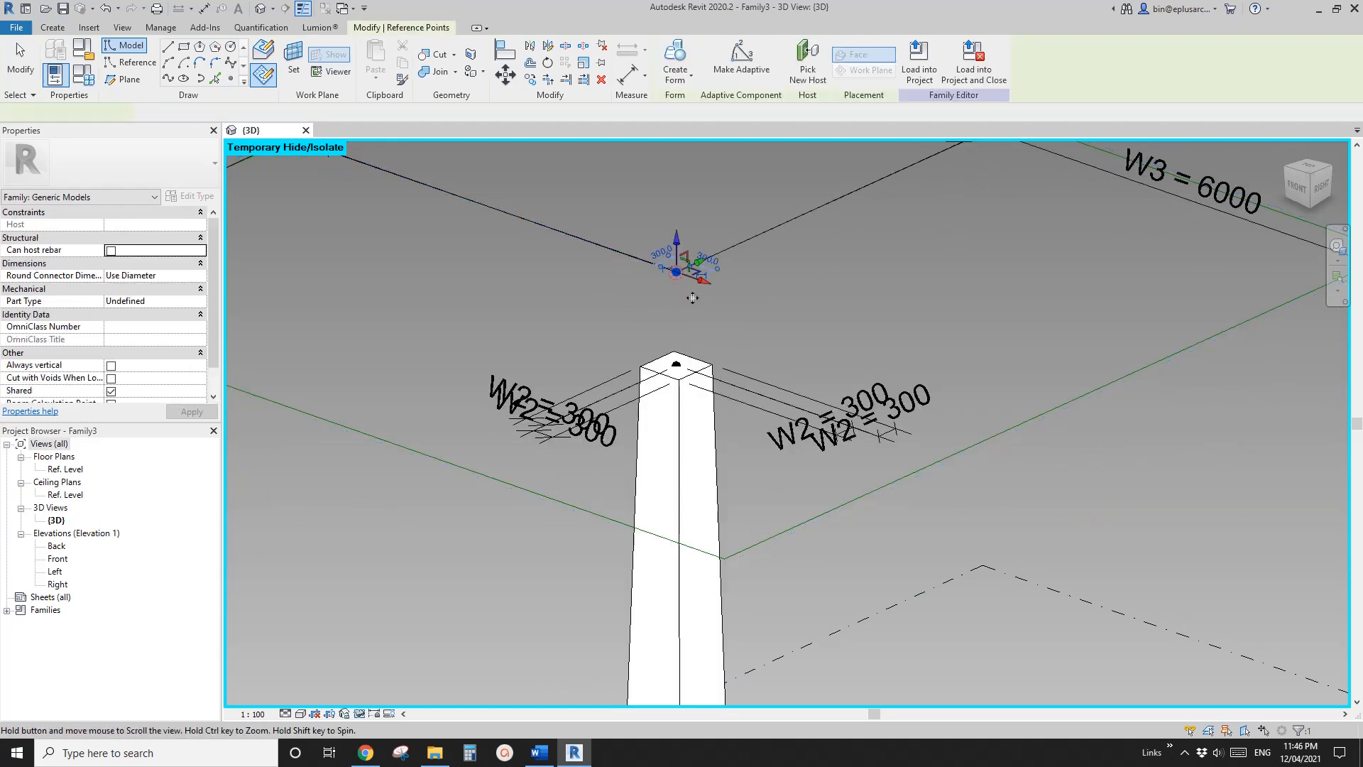
Move the upper reference point vertically to an offset of about 1509 mm above the column top
{"action": "left_click_drag", "start_coordinate": [680, 245], "coordinate": [681, 215]}
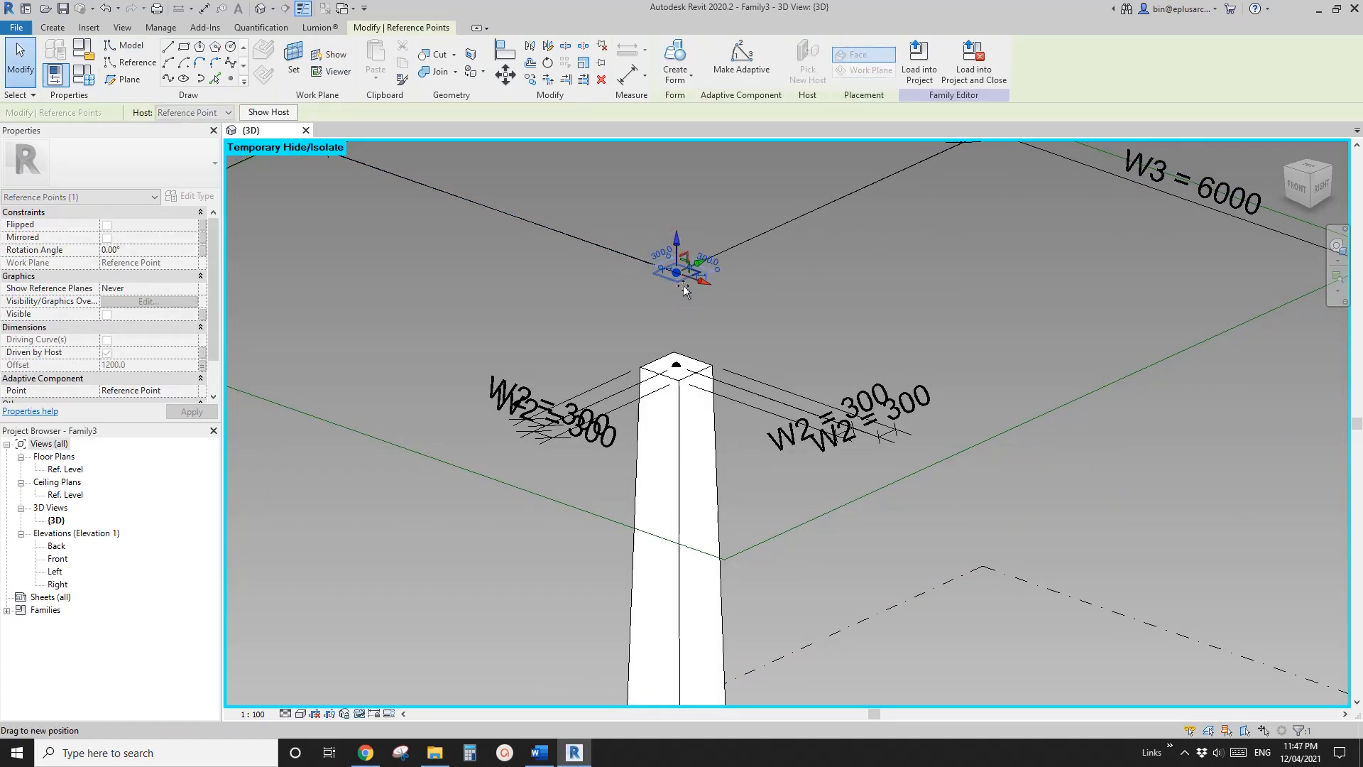
{"action": "left_click_drag", "start_coordinate": [684, 289], "coordinate": [688, 272]}
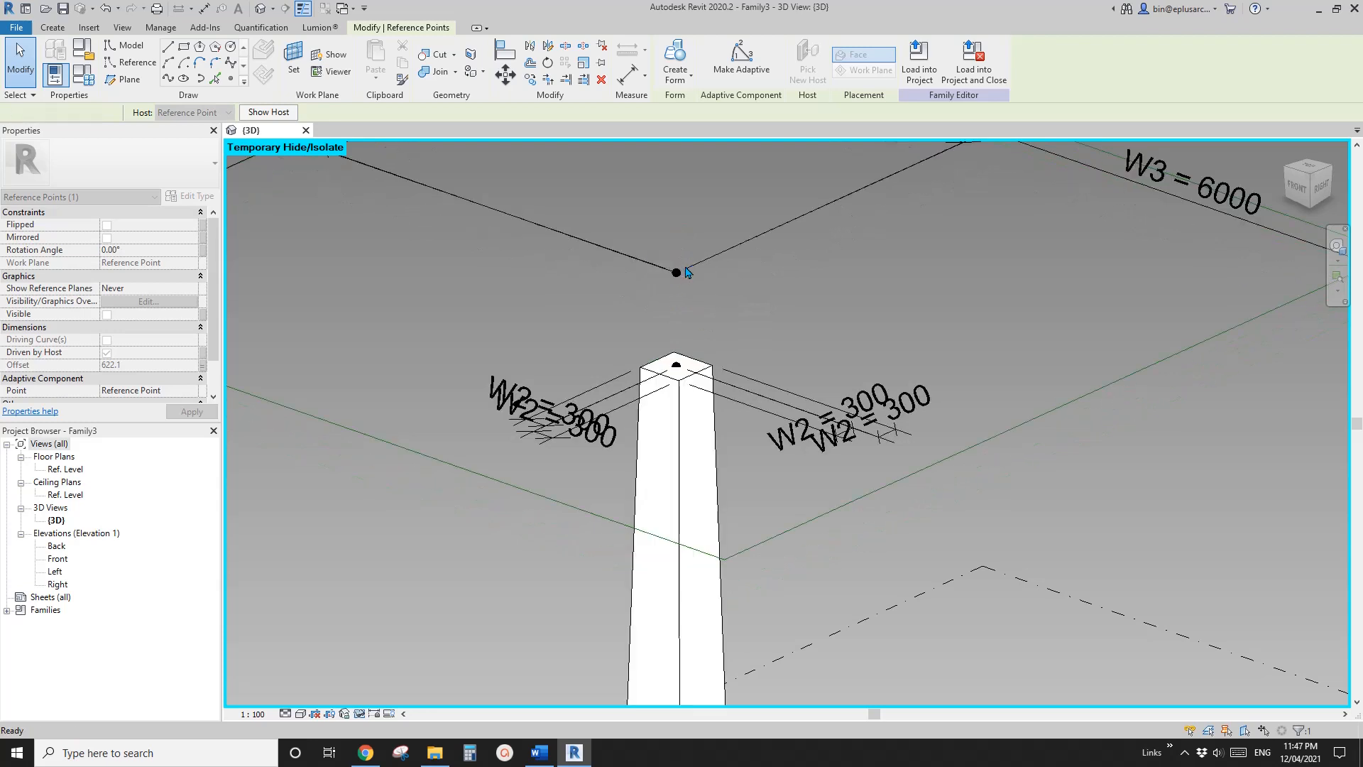
{"action": "key", "text": "Escape"}
{"action": "left_click", "coordinate": [678, 271]}
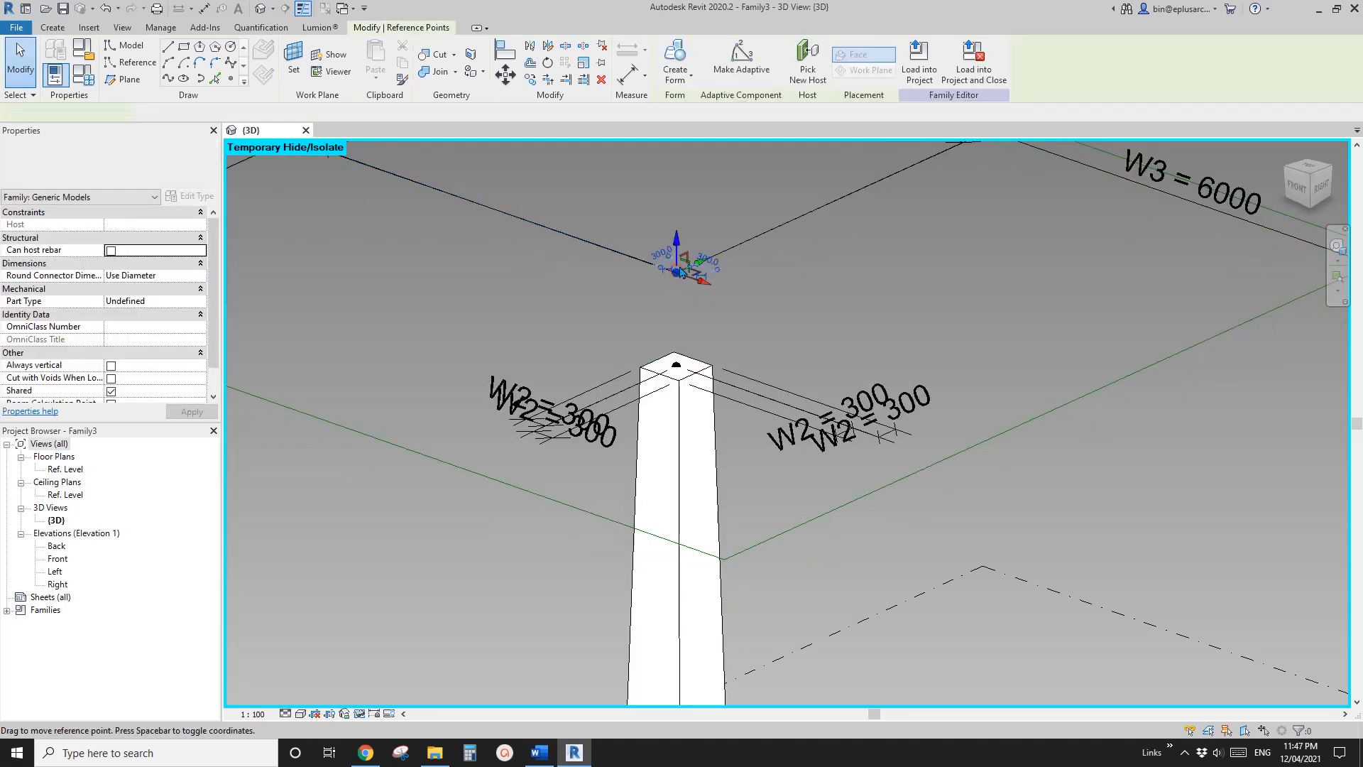
{"action": "left_click", "coordinate": [682, 224]}
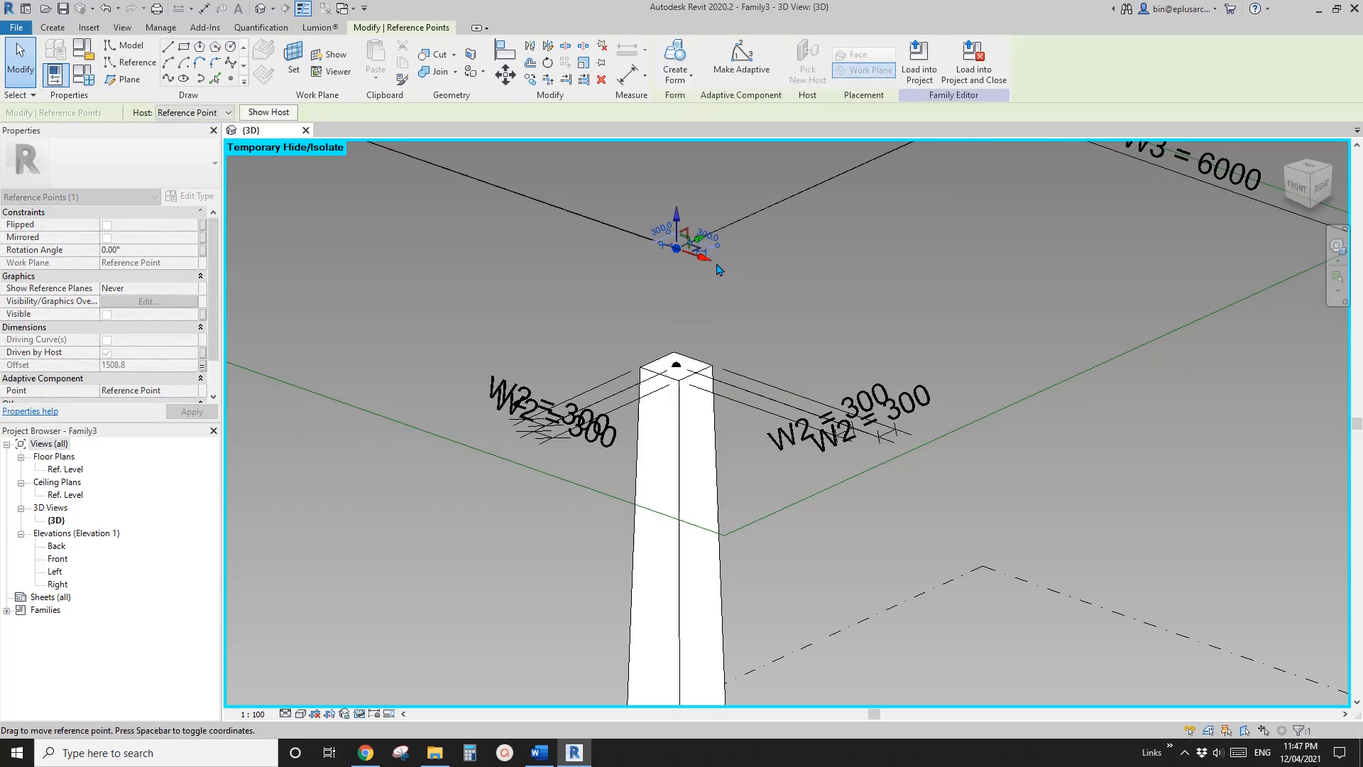
{"action": "middle_click_drag", "start_coordinate": [681, 226], "coordinate": [694, 428], "text": "shift"}
{"action": "left_click", "coordinate": [693, 371]}
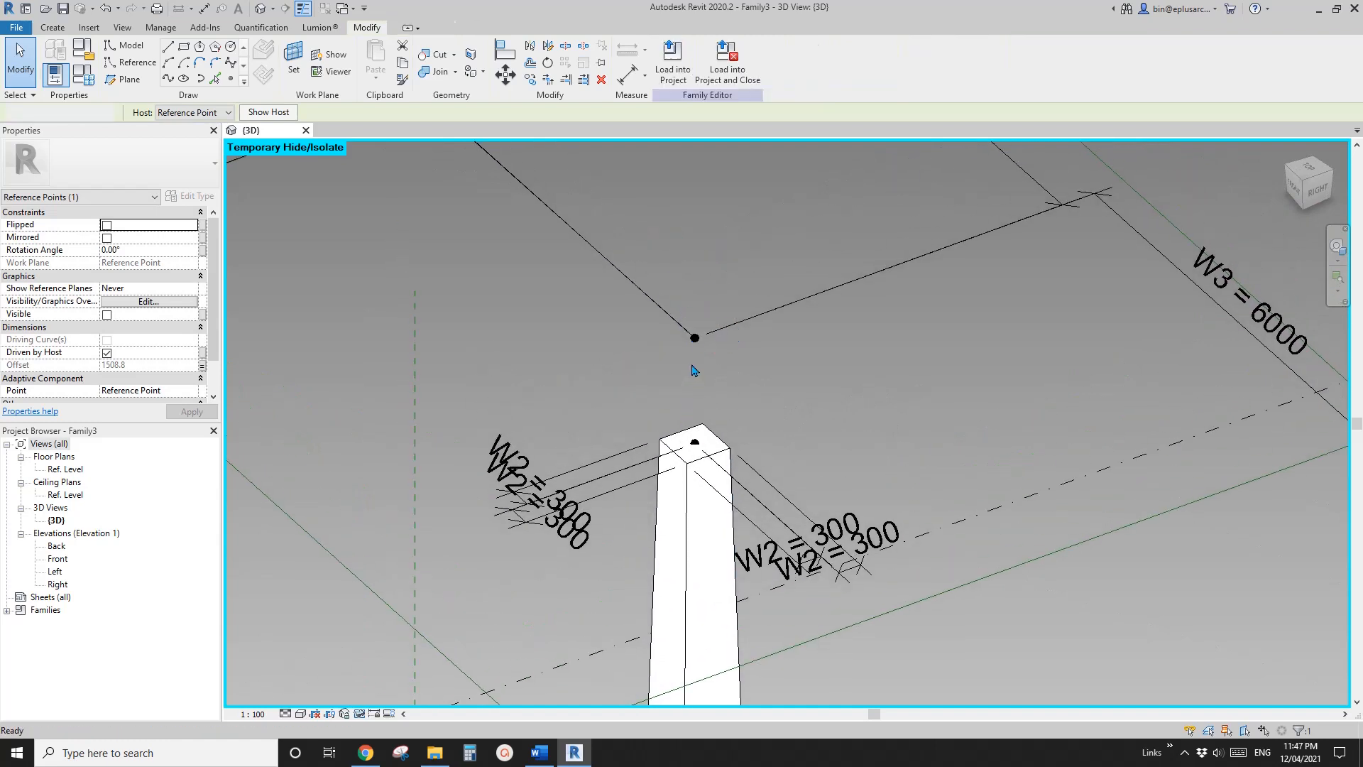
{"action": "left_click_drag", "start_coordinate": [719, 373], "coordinate": [719, 372]}
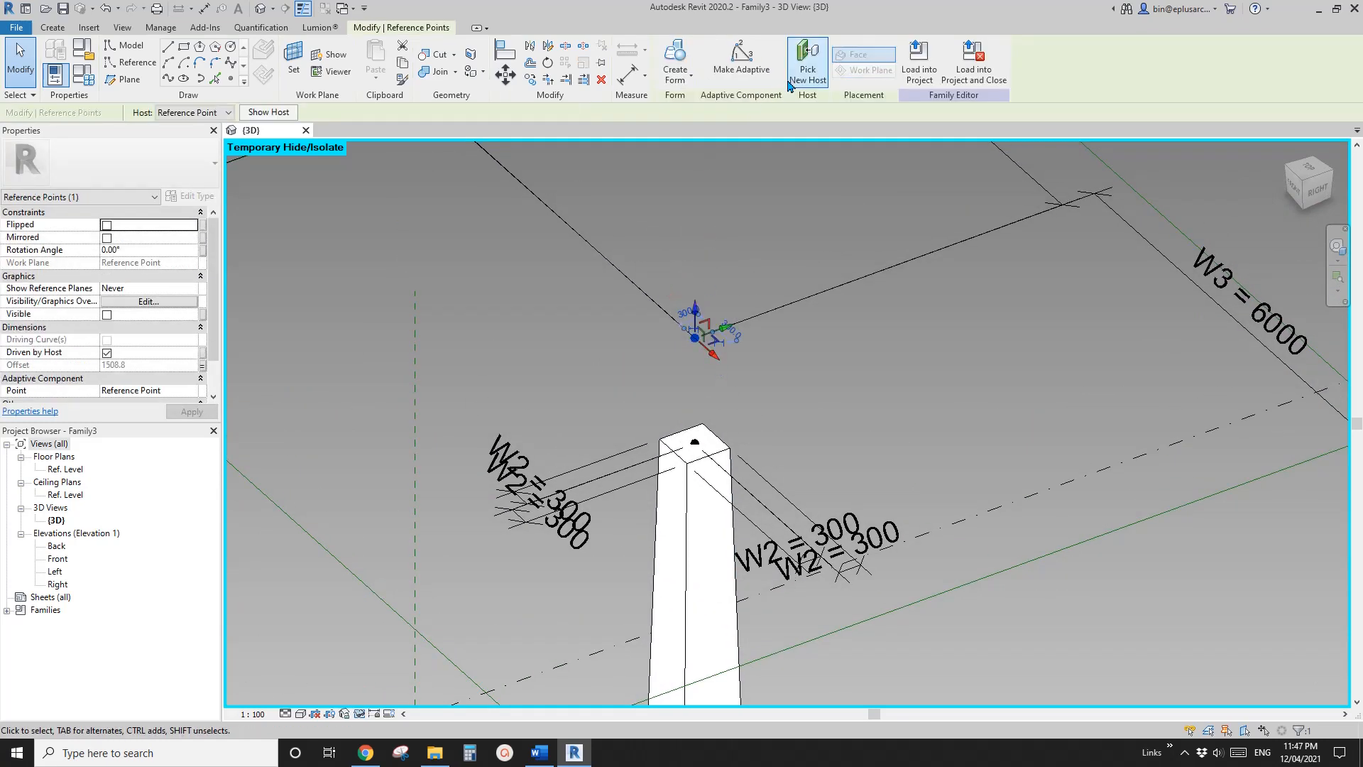
{"action": "left_click", "coordinate": [695, 422]}
{"action": "middle_click_drag", "start_coordinate": [683, 360], "coordinate": [689, 375]}
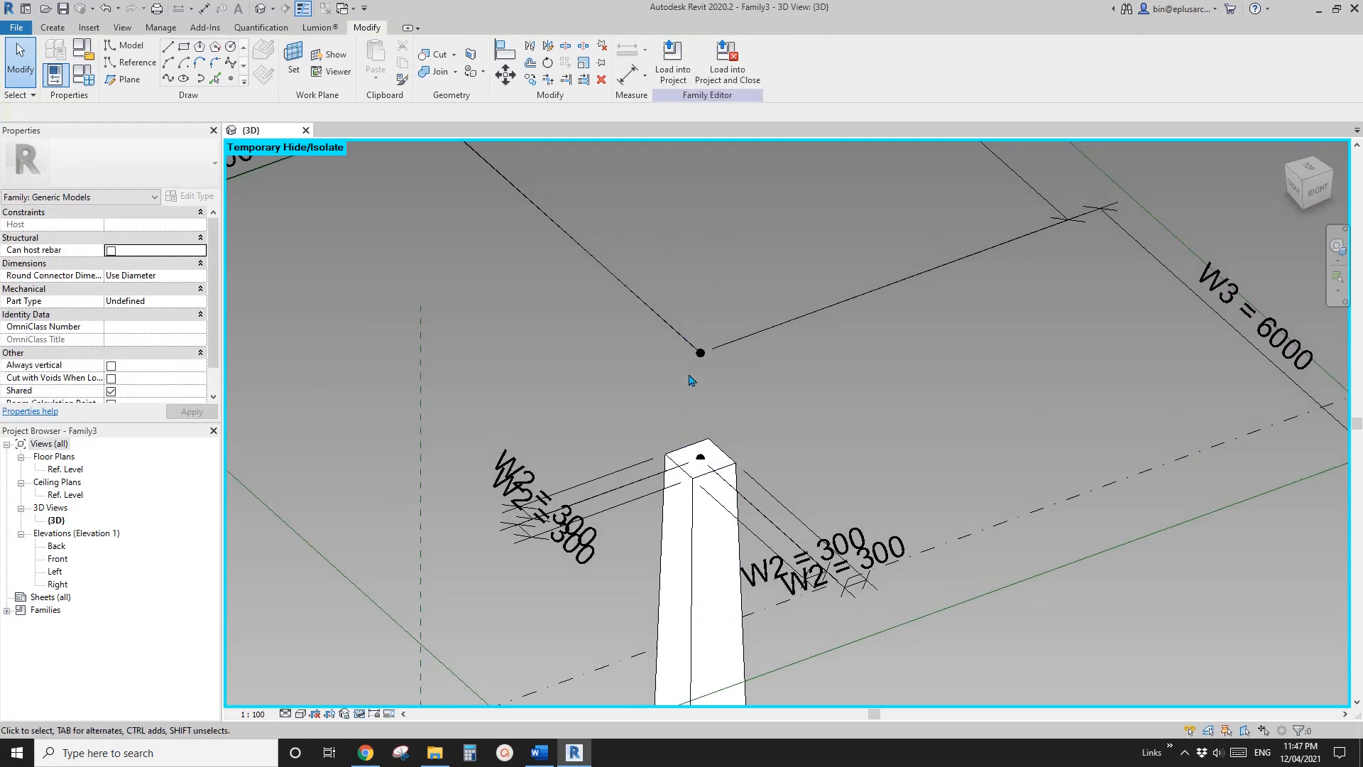
{"action": "left_click_drag", "start_coordinate": [731, 374], "coordinate": [733, 375]}
{"action": "middle_click_drag", "start_coordinate": [735, 376], "coordinate": [713, 345], "text": "shift"}
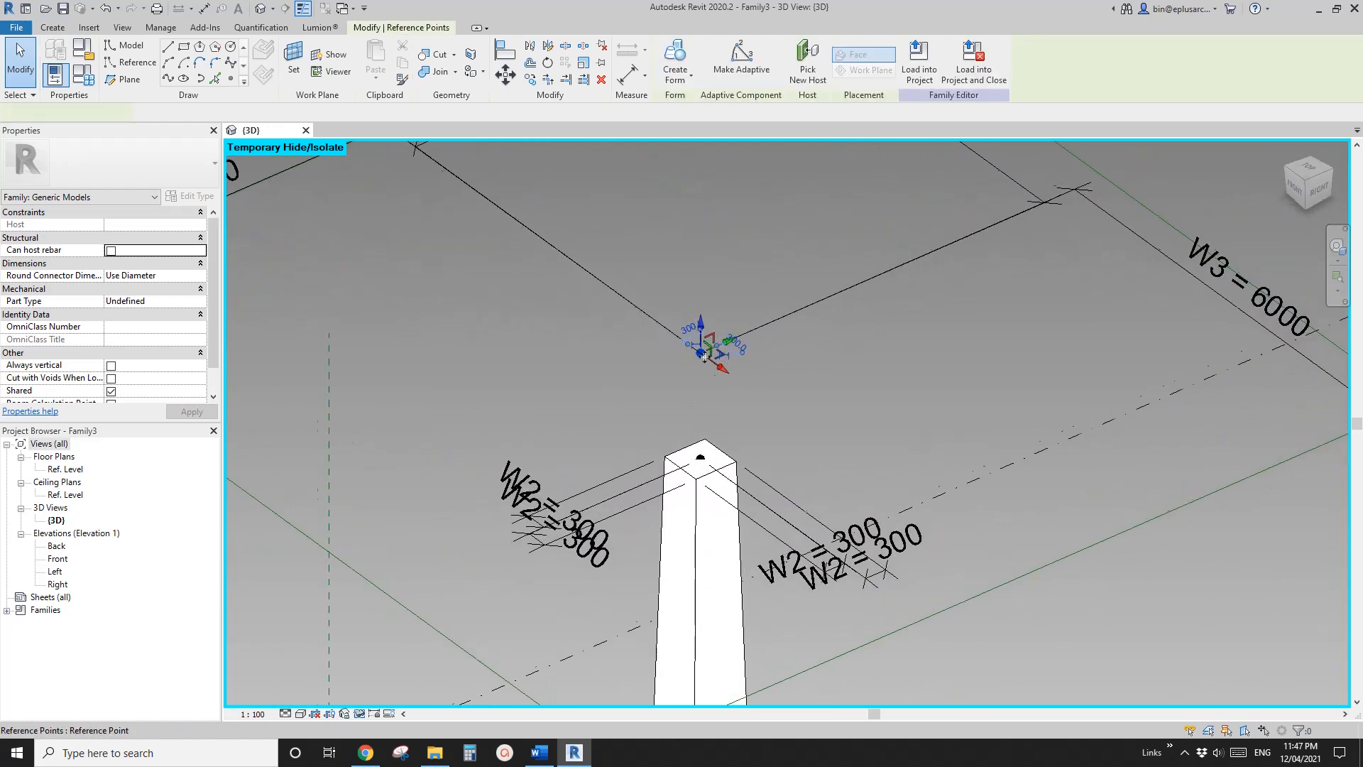
{"action": "left_click", "coordinate": [294, 200]}
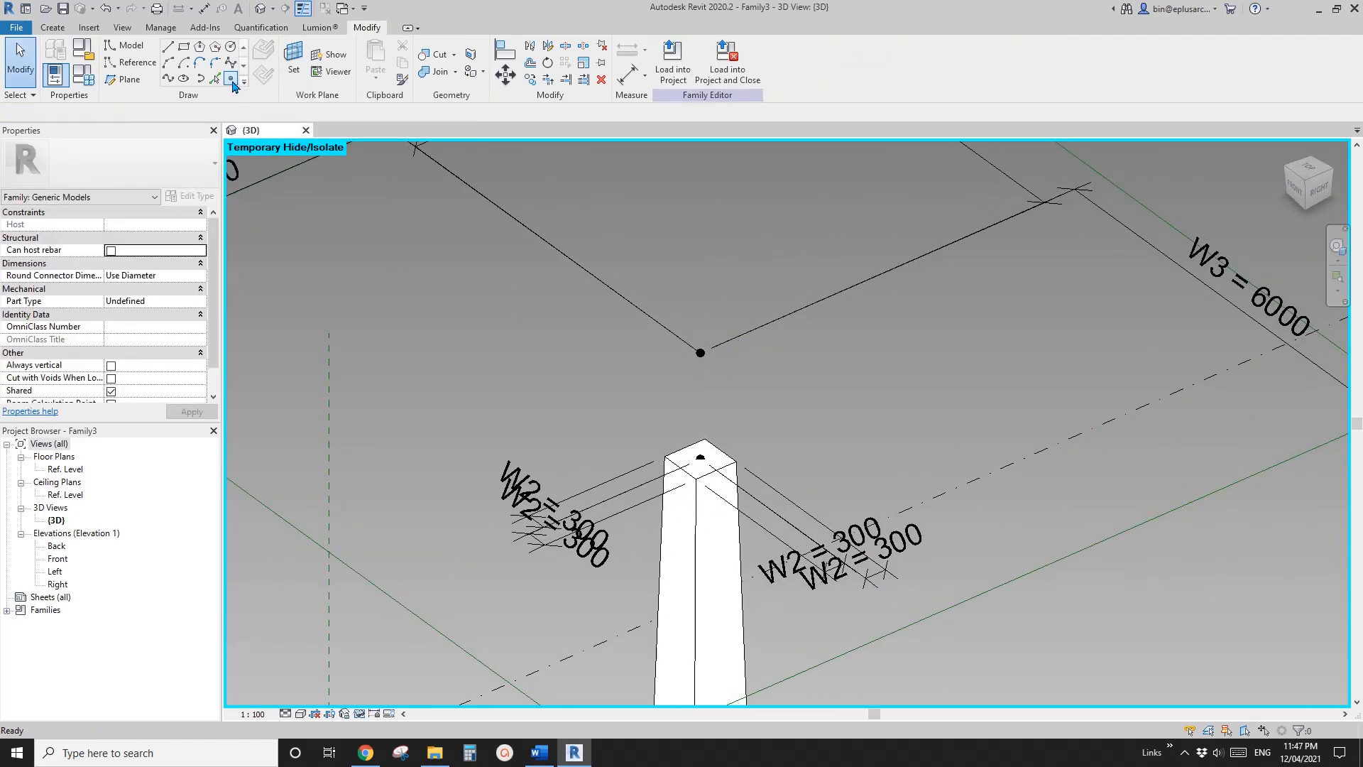
Place another reference point on the horizontal plane of the upper raised point, coincident with it, accepting the duplicate placement
{"action": "left_click", "coordinate": [231, 78]}
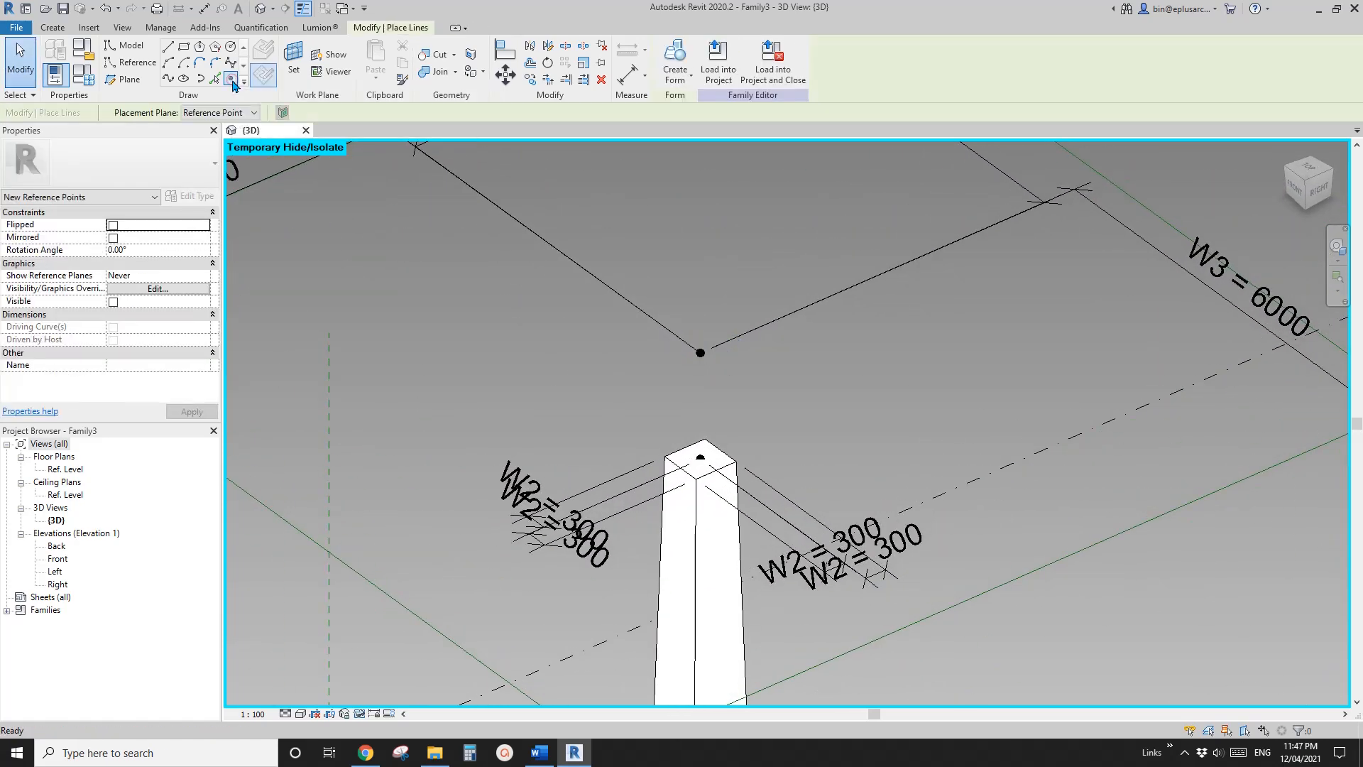
{"action": "left_click", "coordinate": [295, 61]}
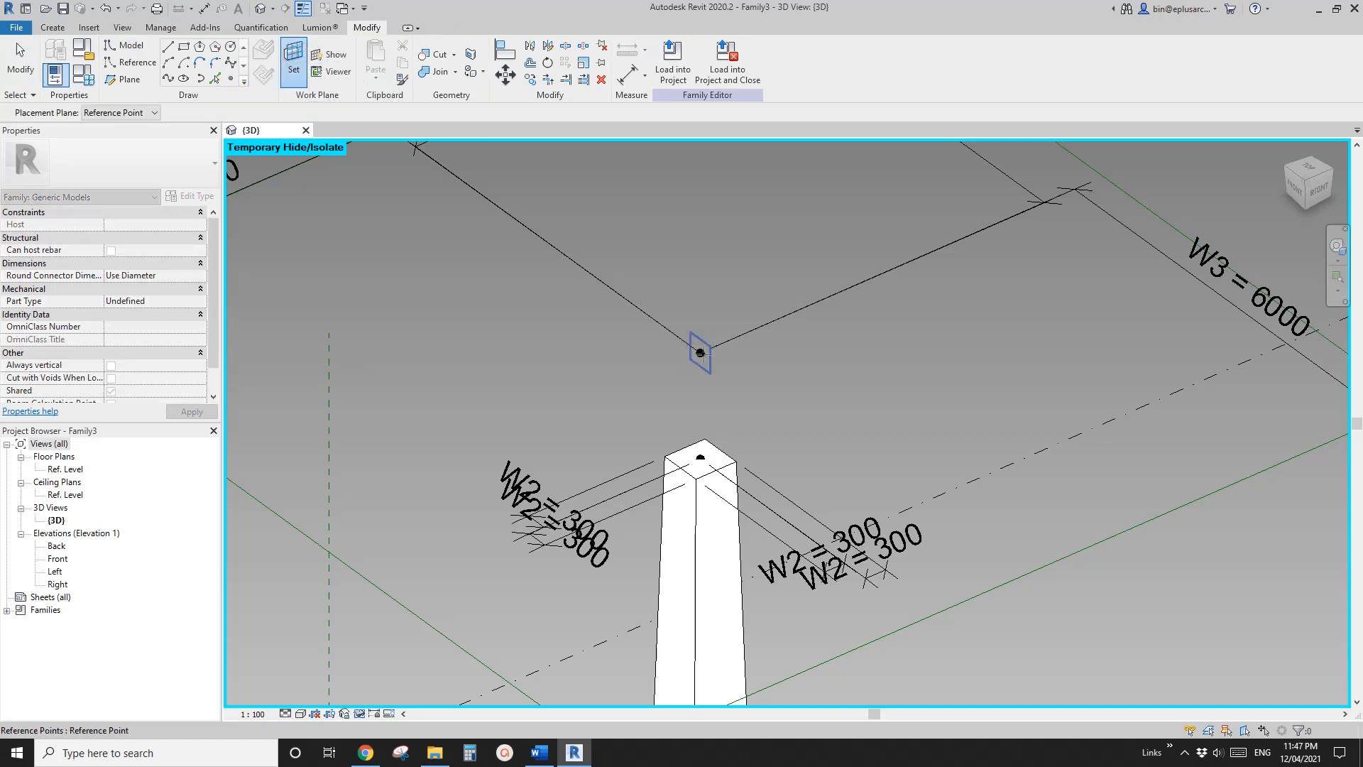
{"action": "left_click", "coordinate": [700, 353]}
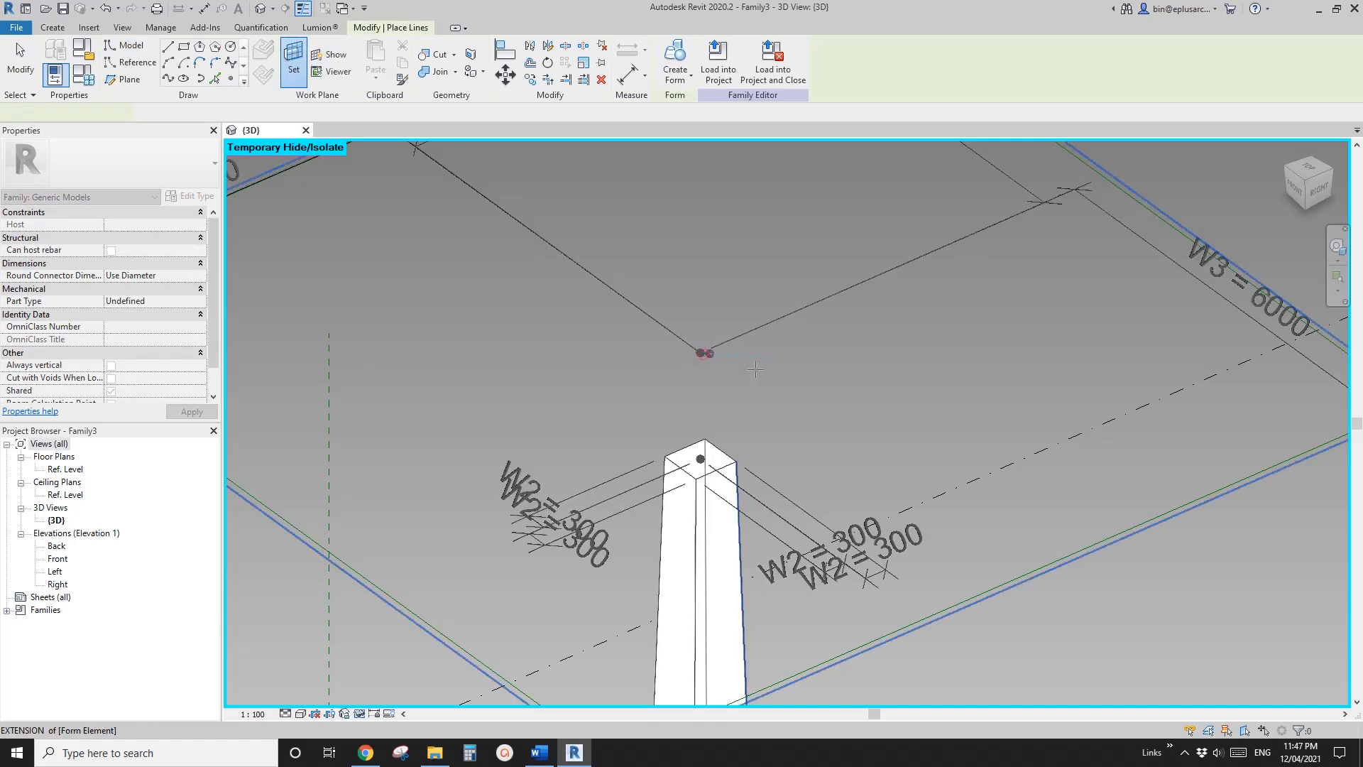
{"action": "left_click", "coordinate": [700, 352]}
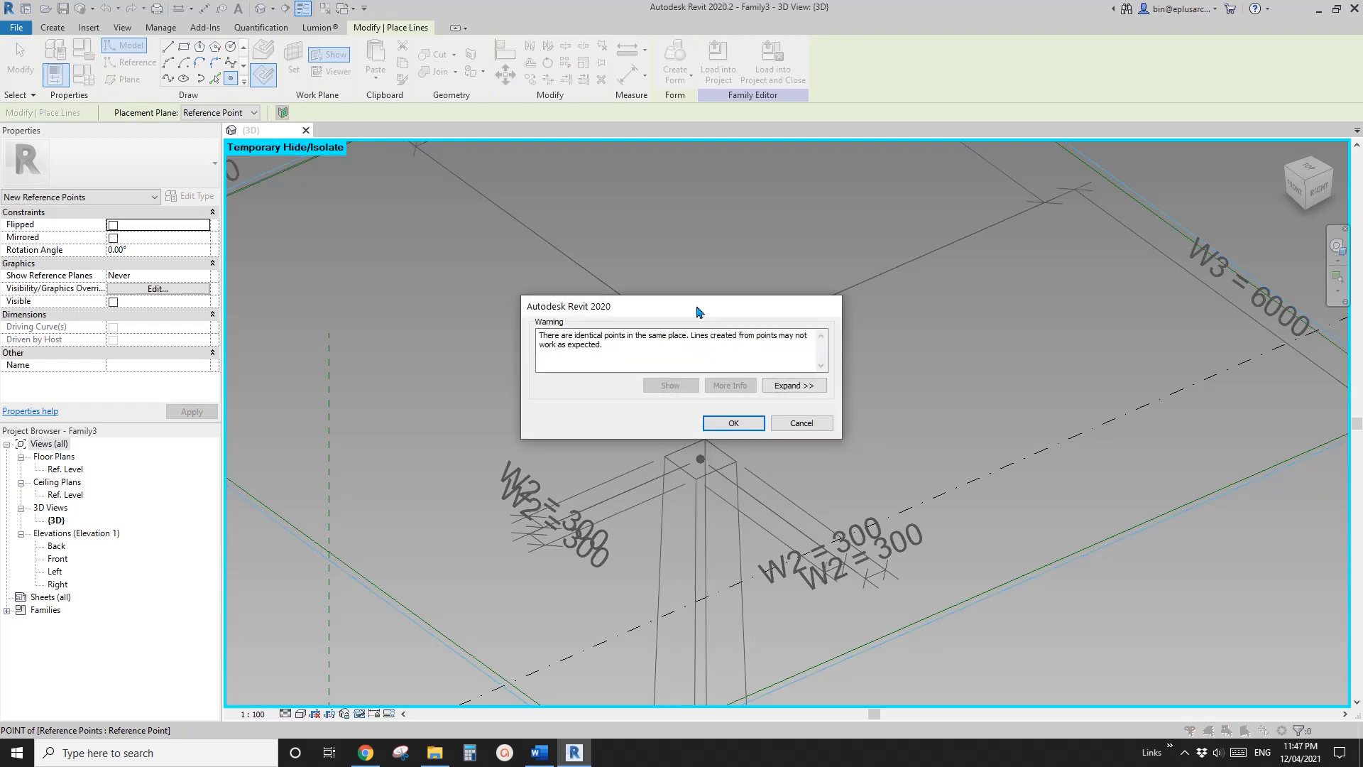
{"action": "left_click_drag", "start_coordinate": [698, 311], "coordinate": [764, 266]}
{"action": "left_click", "coordinate": [799, 377]}
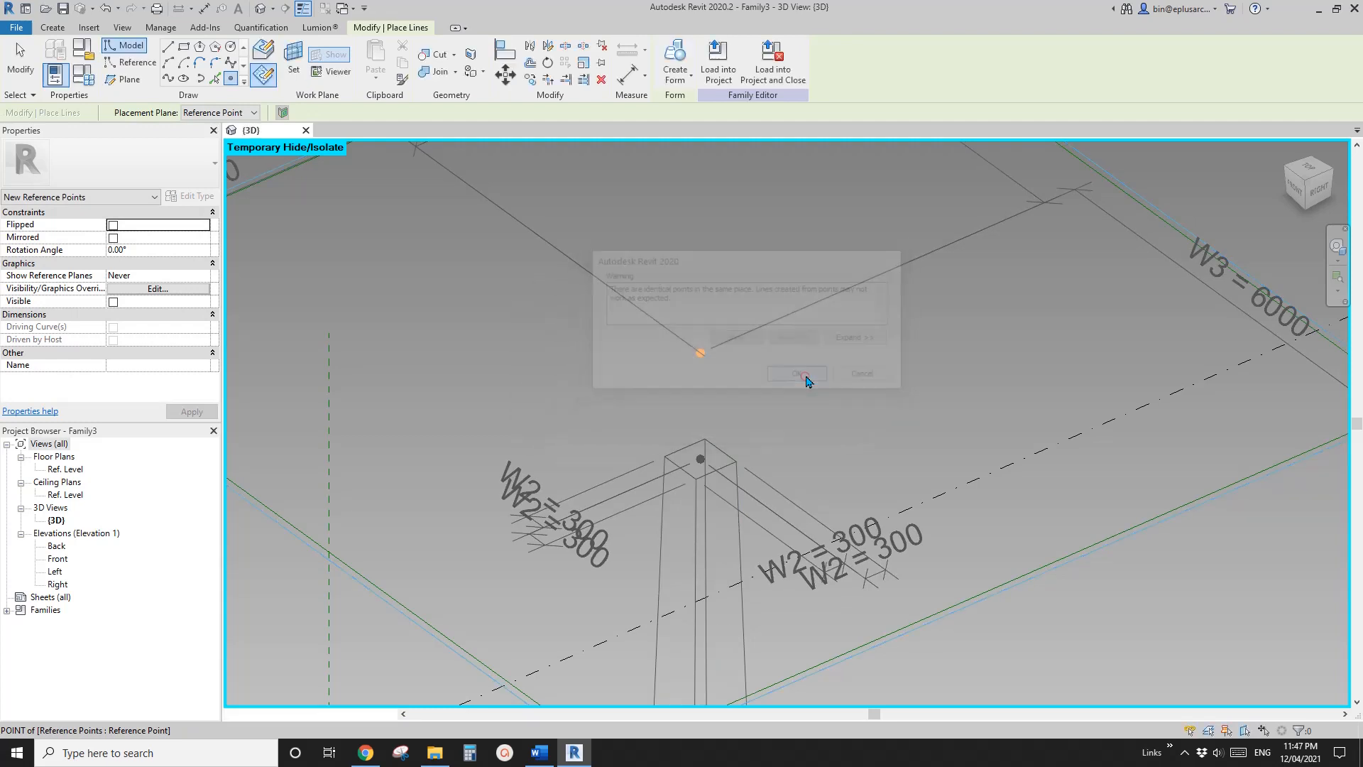
{"action": "key", "text": "Escape"}
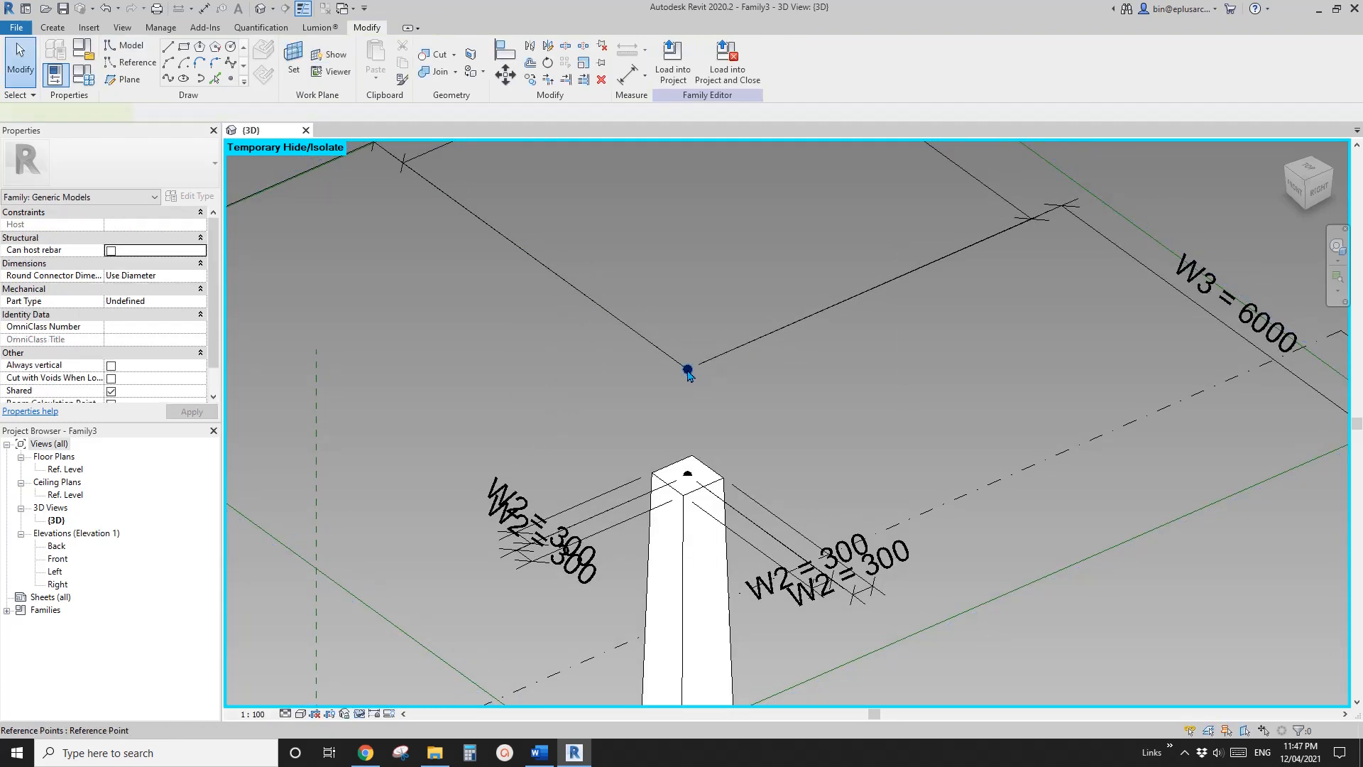
Move the new reference point about 527 mm below its host point and link its offset to a new instance parameter OFS
{"action": "left_click", "coordinate": [687, 370]}
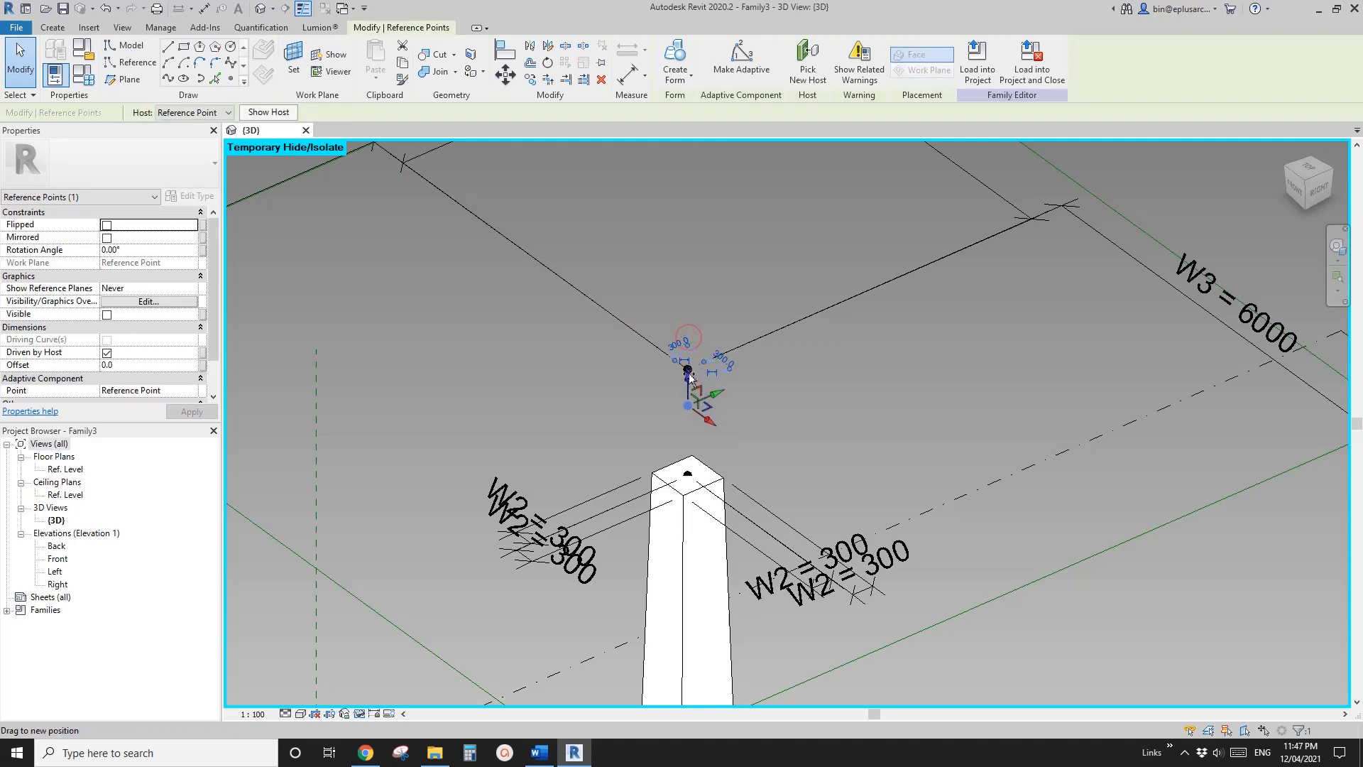
{"action": "left_click_drag", "start_coordinate": [688, 374], "coordinate": [689, 374]}
{"action": "left_click", "coordinate": [204, 366]}
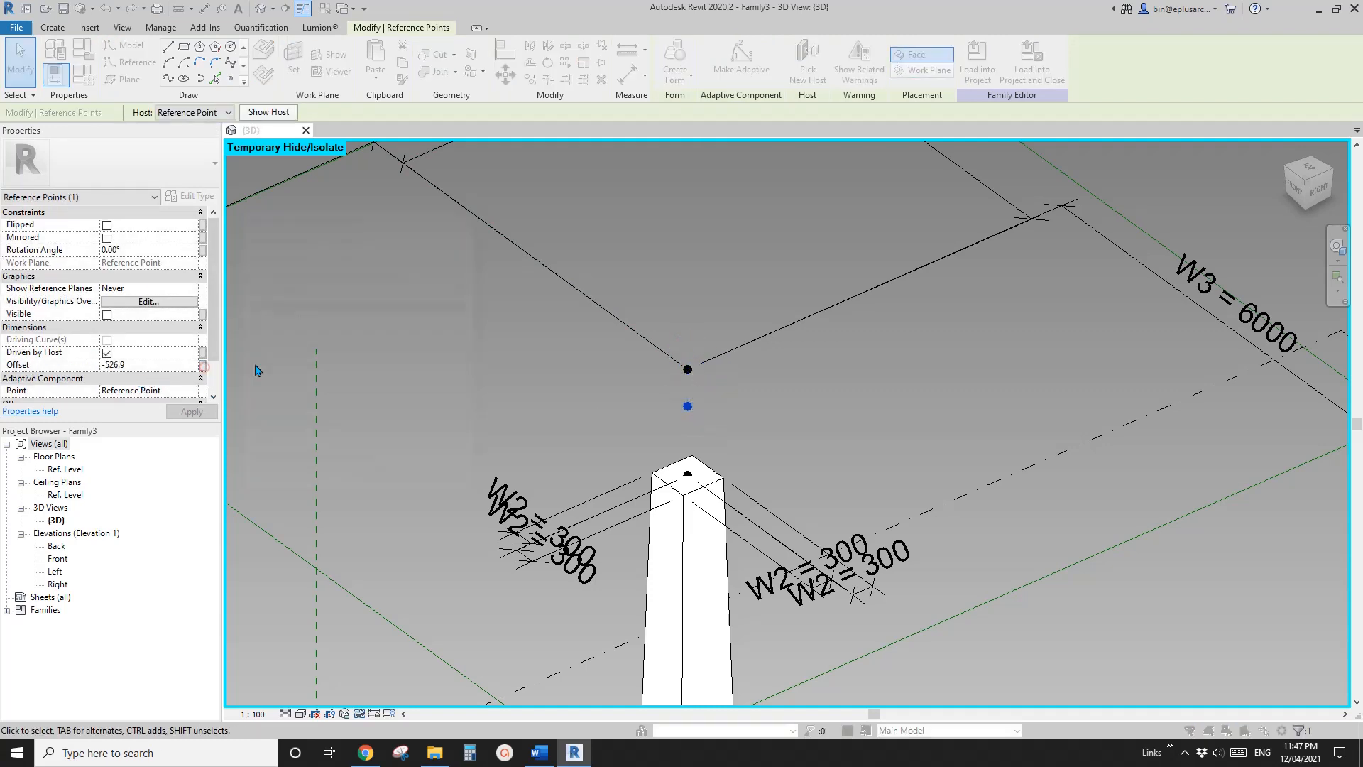
{"action": "left_click", "coordinate": [256, 447]}
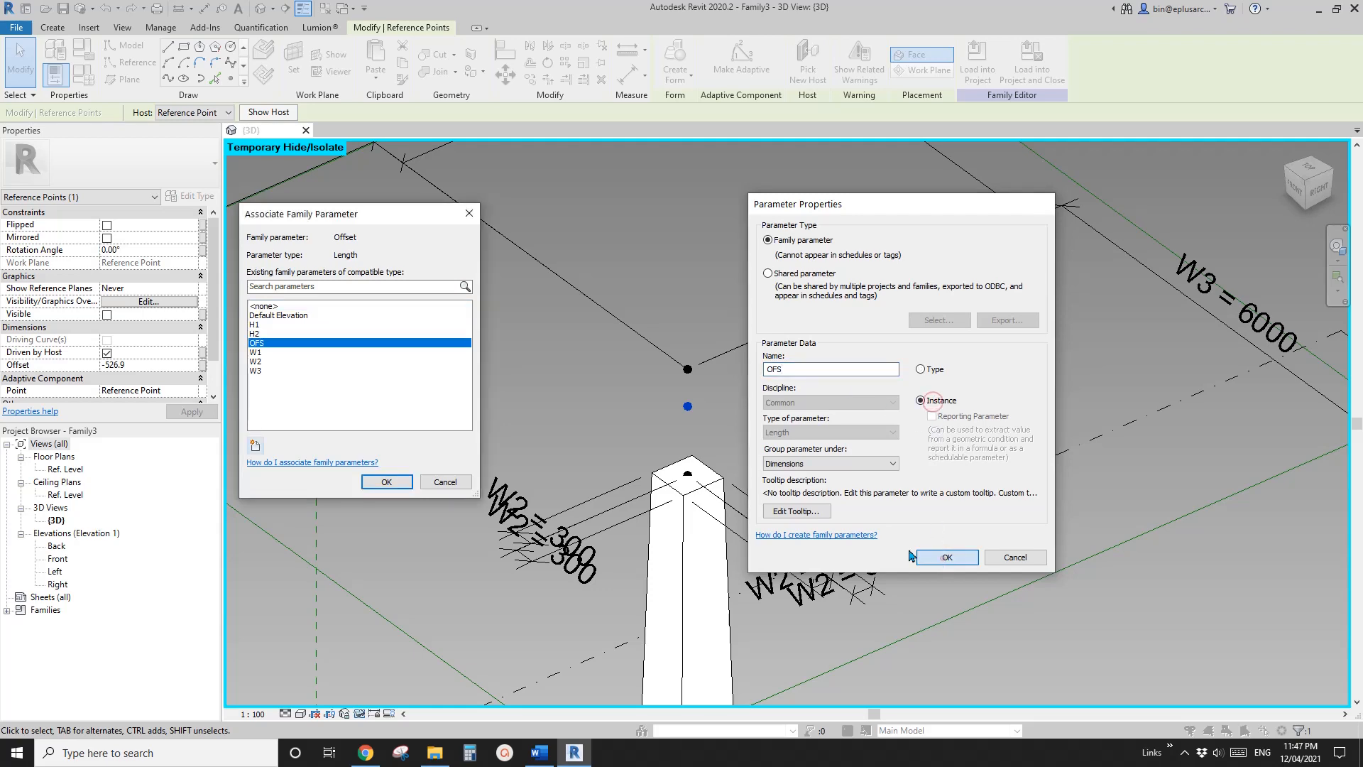
{"action": "left_click", "coordinate": [947, 557]}
{"action": "left_click", "coordinate": [386, 481]}
Set the family parameter OFS to -200 and apply it to the model
{"action": "left_click", "coordinate": [84, 83]}
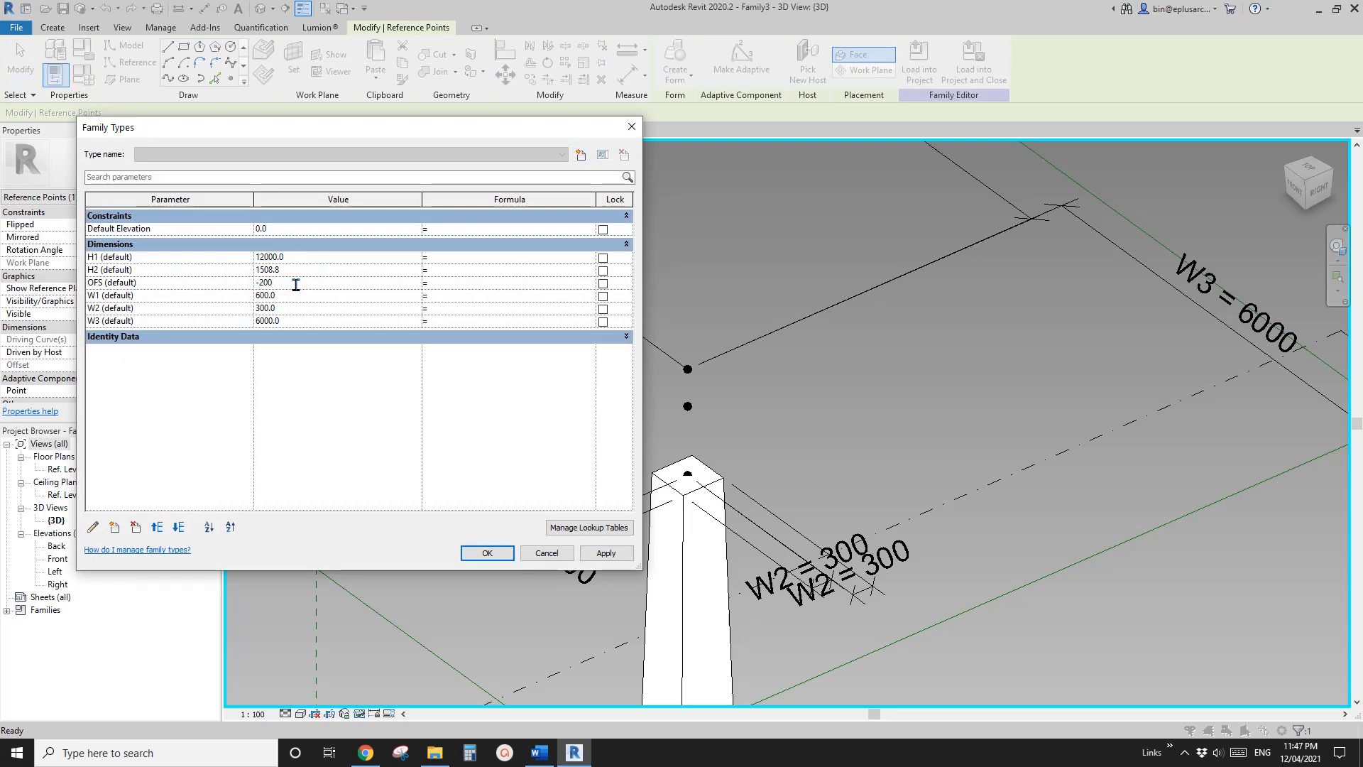
{"action": "left_click", "coordinate": [487, 553]}
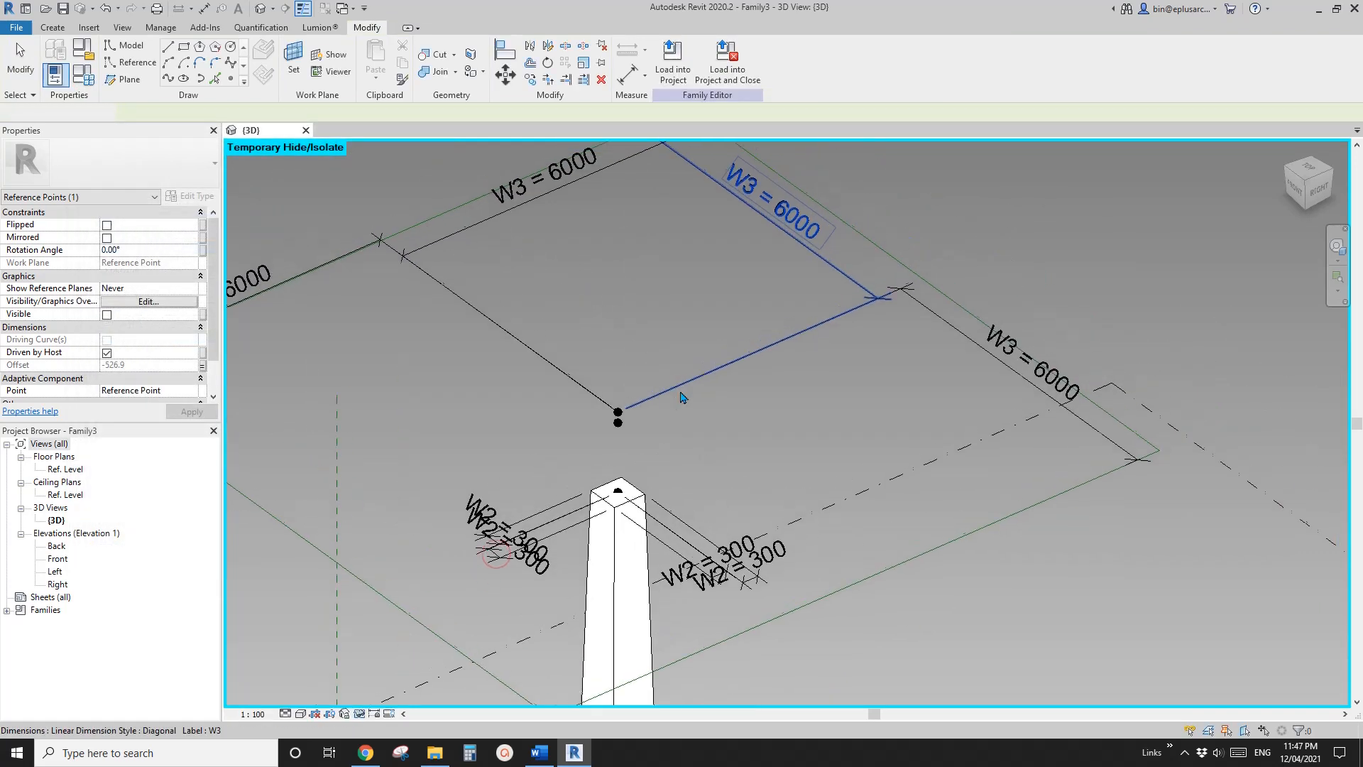
{"action": "left_click", "coordinate": [615, 435]}
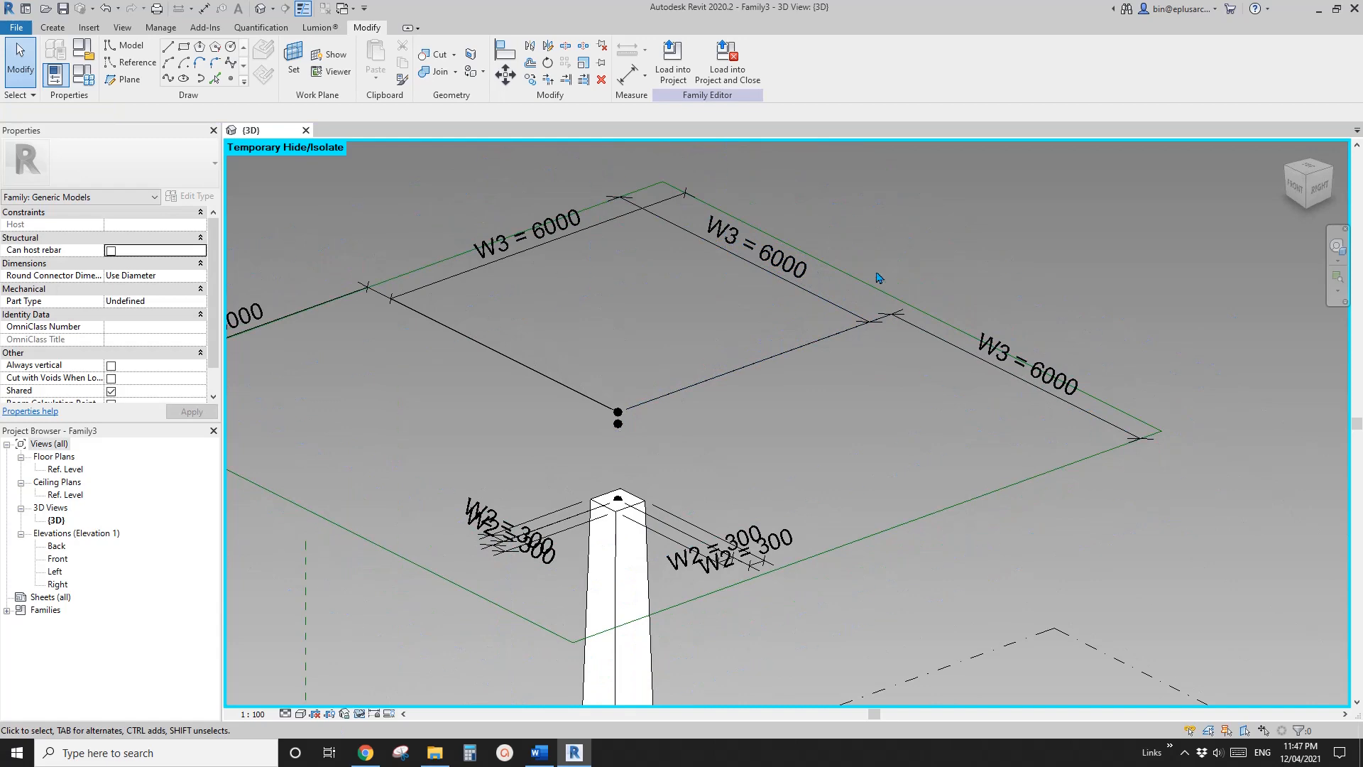
Draw a reference-line rectangle about 1200 by 1100 mm around the lower offset point, on that point's horizontal plane
{"action": "scroll", "coordinate": [648, 402], "scroll_direction": "up", "scroll_amount": 2}
{"action": "middle_click_drag", "start_coordinate": [619, 466], "coordinate": [660, 442], "text": "shift"}
{"action": "middle_click_drag", "start_coordinate": [660, 442], "coordinate": [690, 397]}
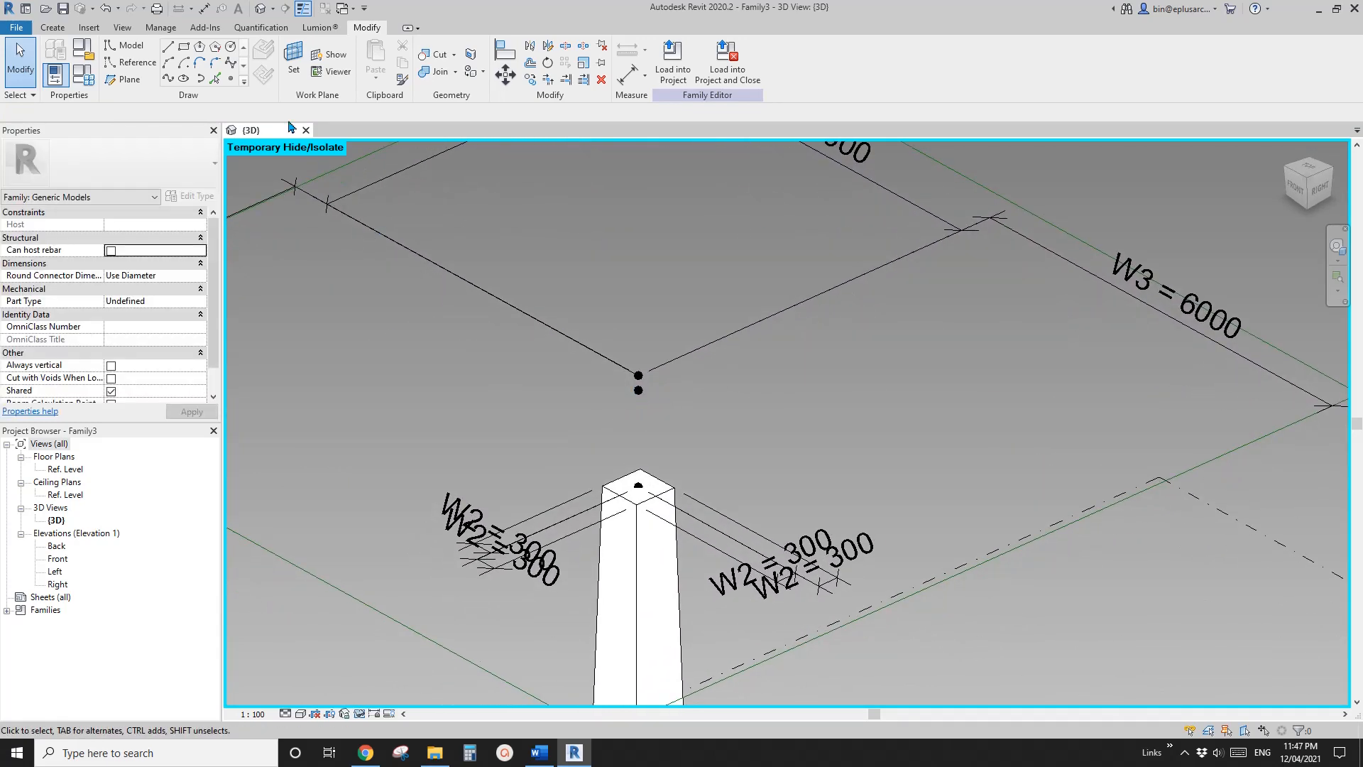
{"action": "left_click", "coordinate": [129, 63]}
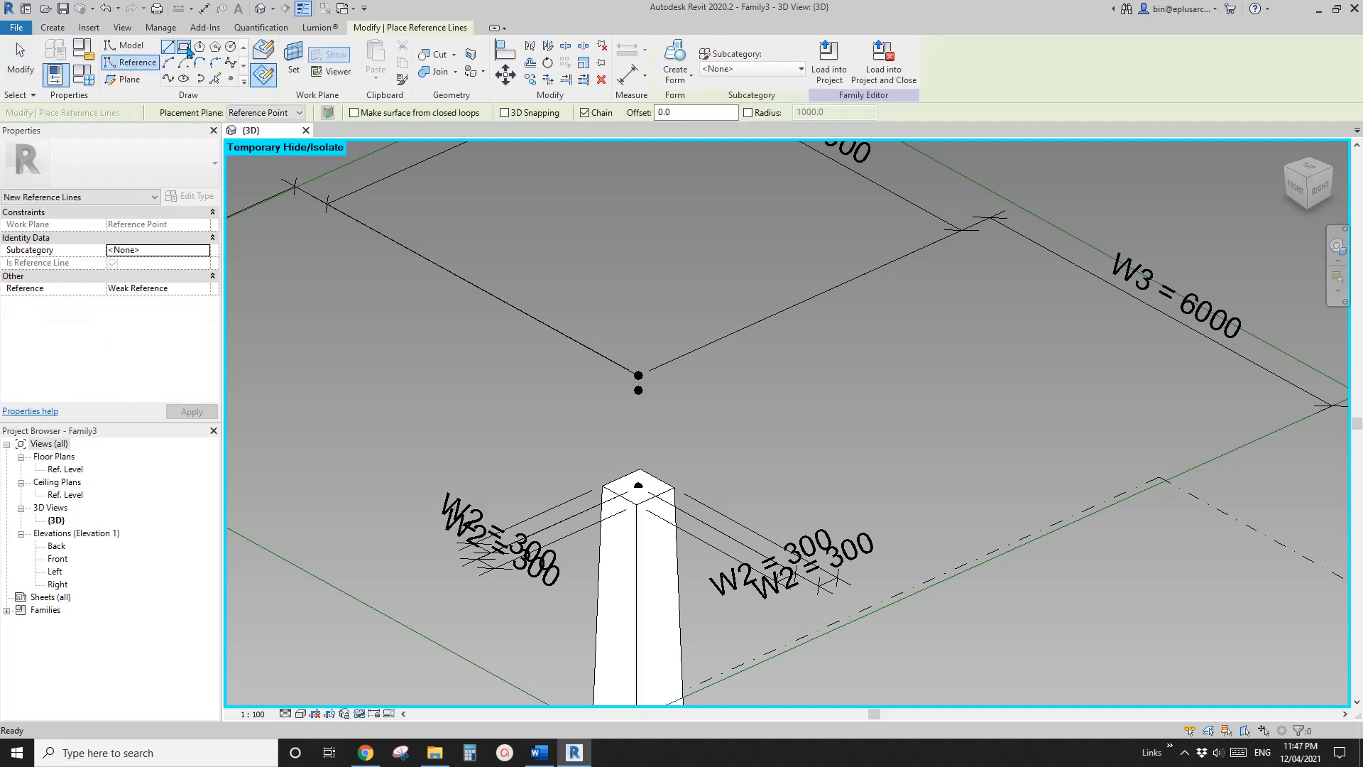
{"action": "left_click", "coordinate": [188, 50]}
{"action": "left_click", "coordinate": [292, 83]}
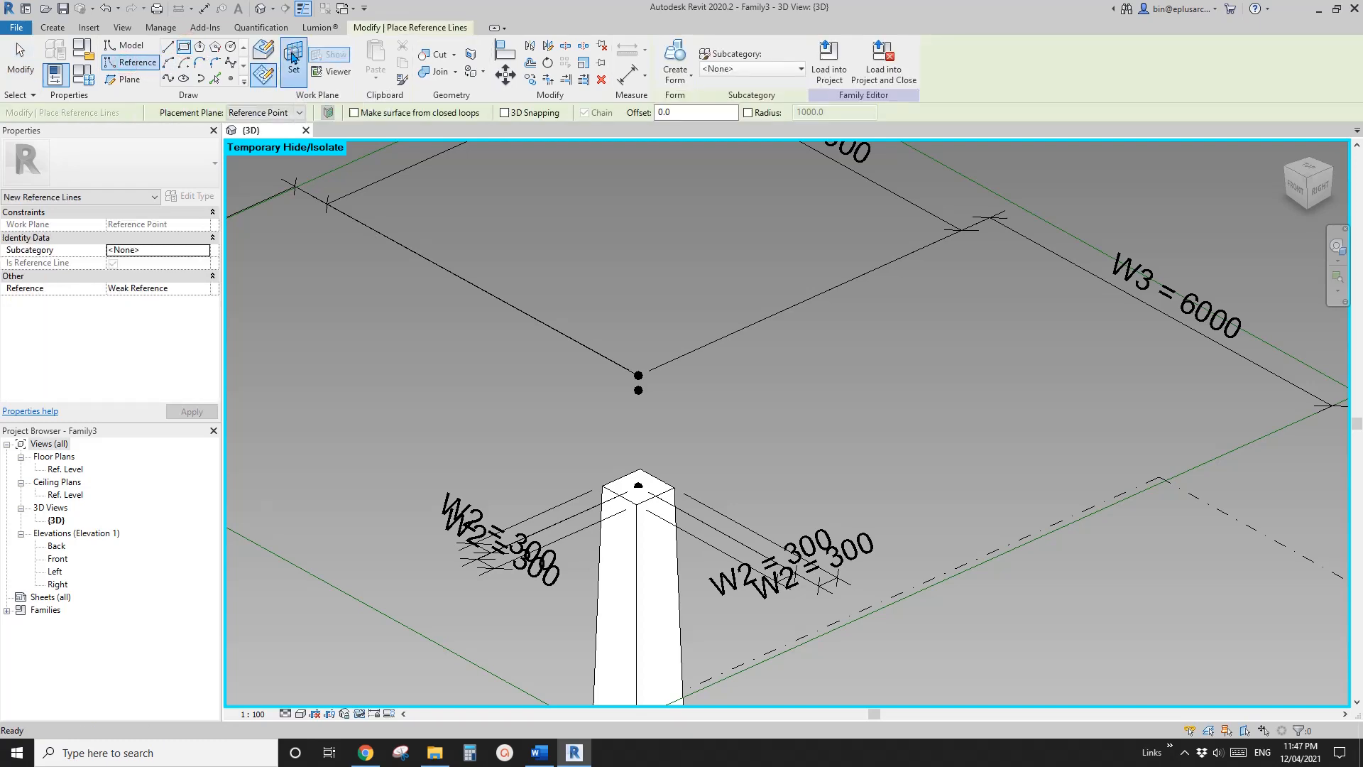
{"action": "left_click", "coordinate": [638, 390]}
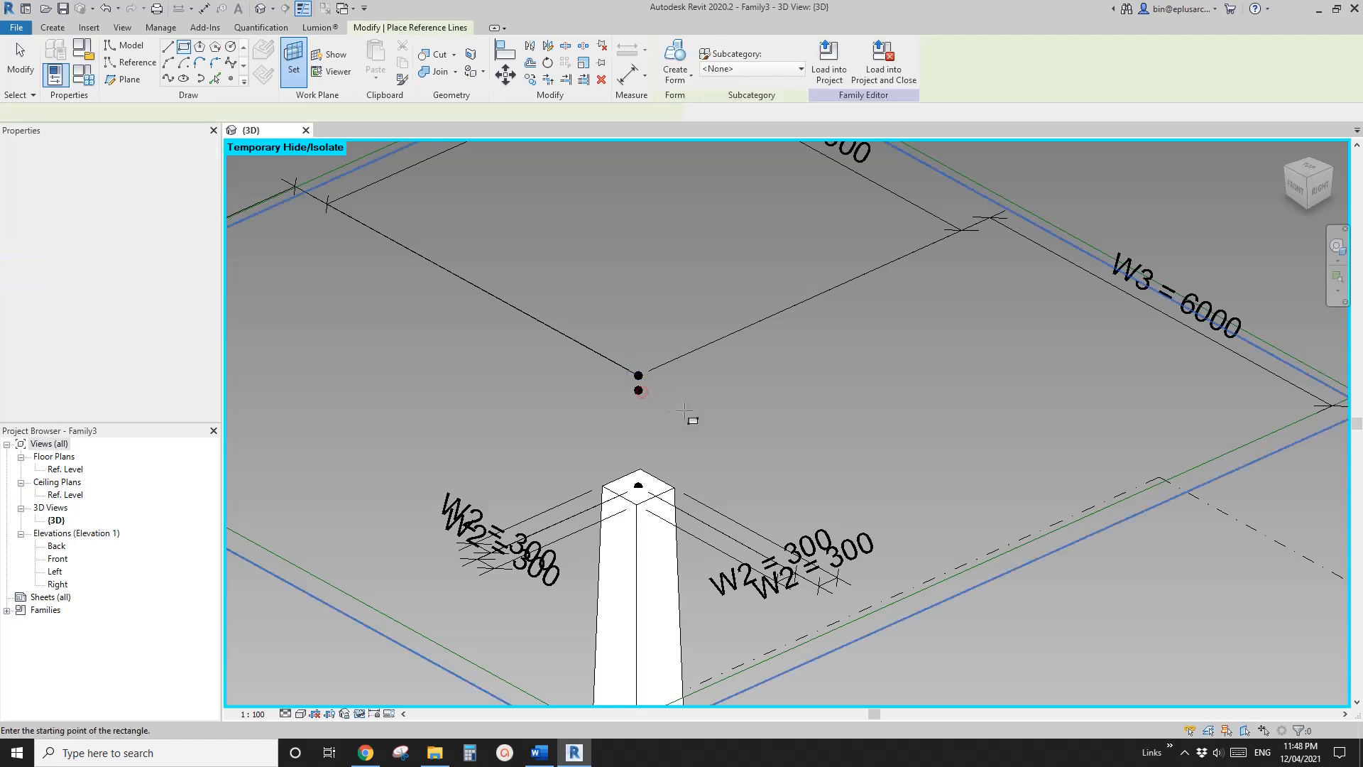
{"action": "left_click", "coordinate": [642, 345]}
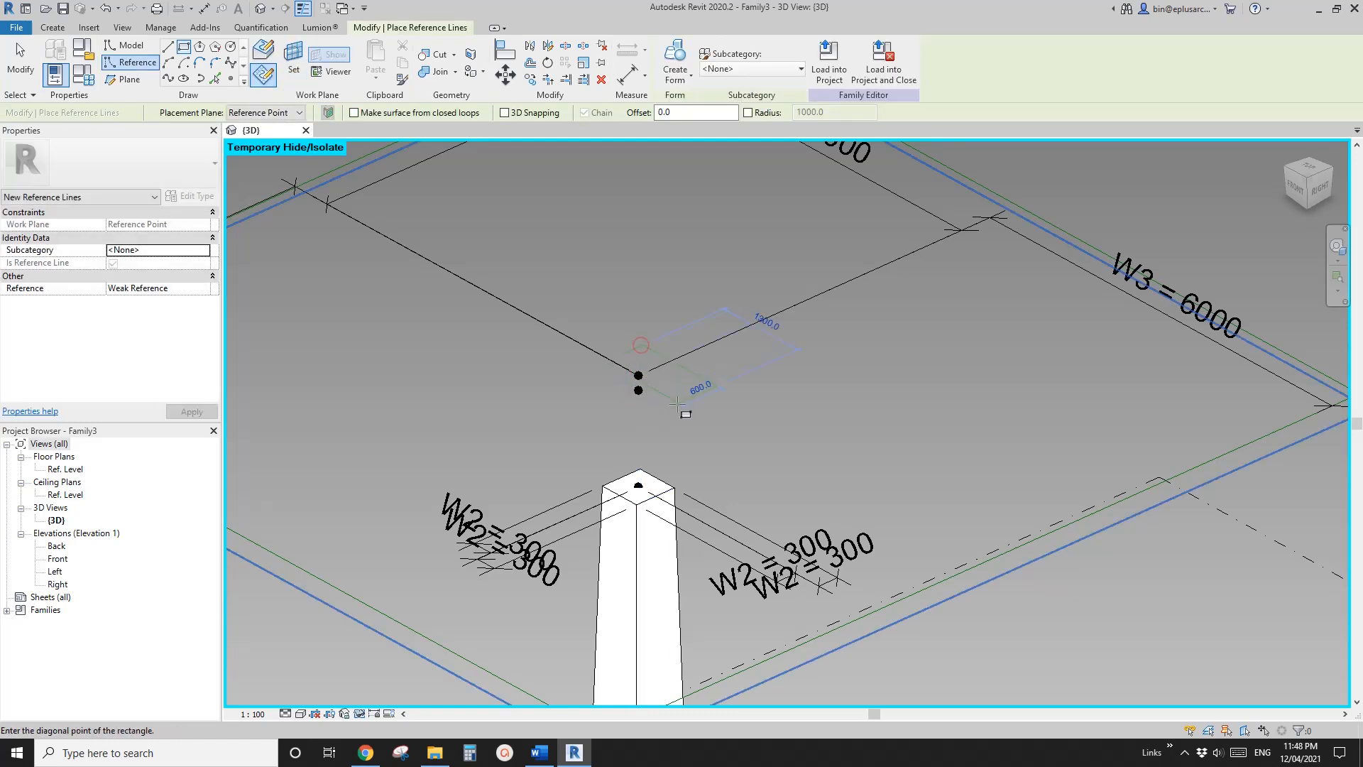
{"action": "left_click", "coordinate": [641, 416]}
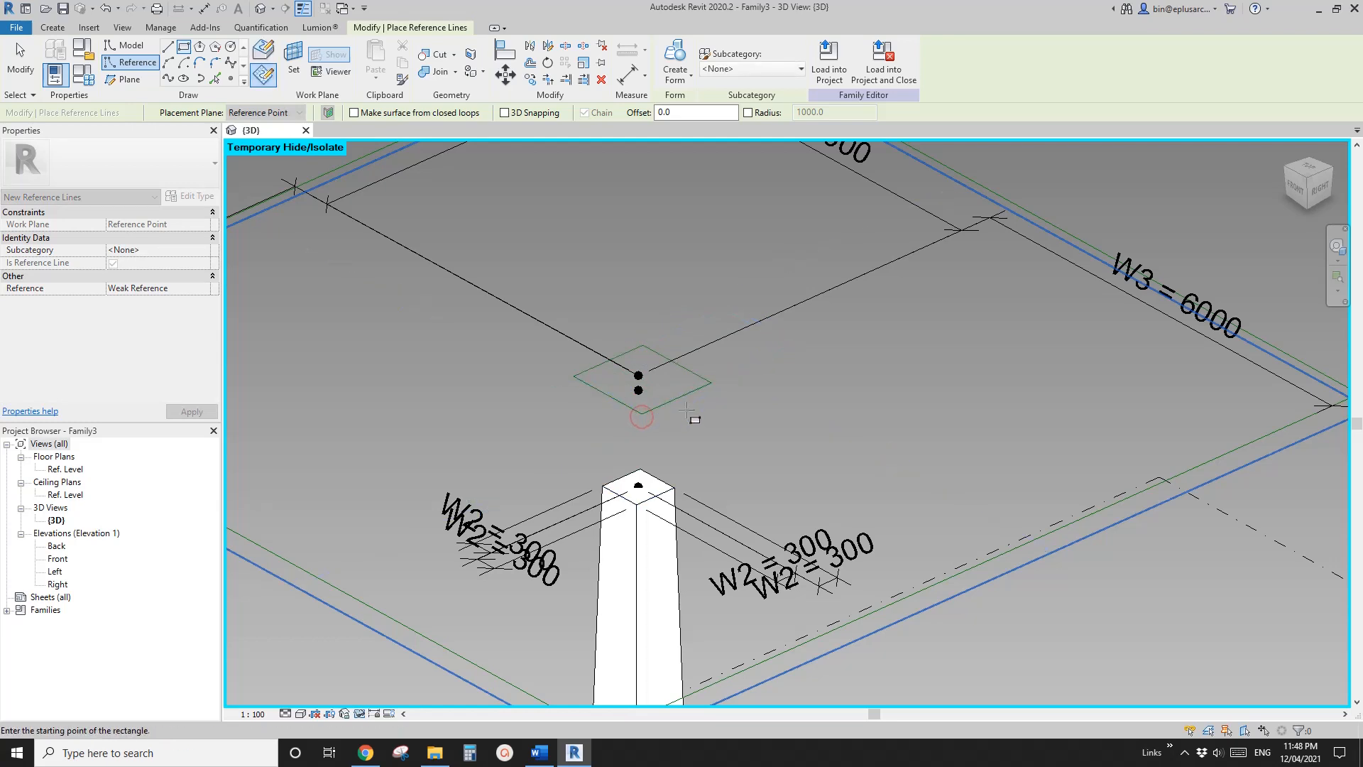
{"action": "key", "text": "Escape"}
{"action": "key", "text": "Escape"}
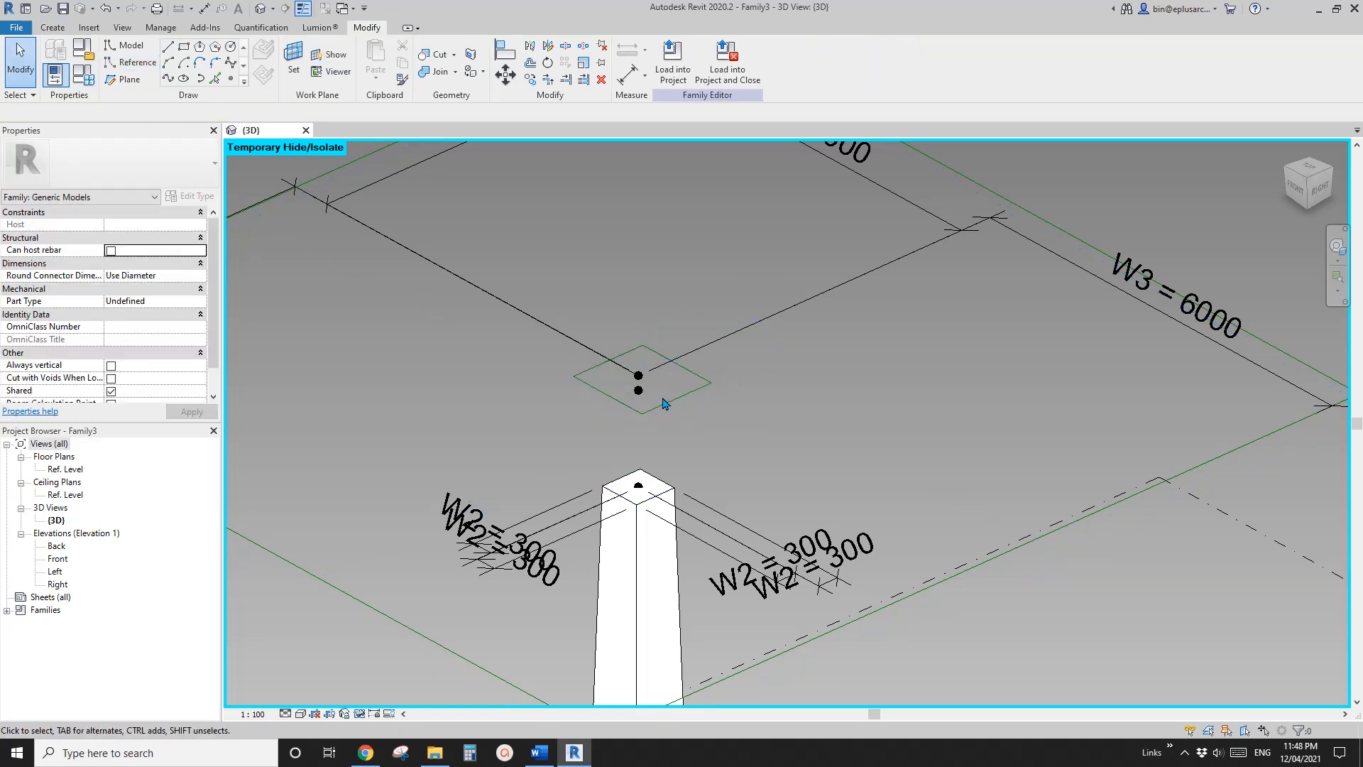
Add aligned dimensions from the lower offset point to each of the four sides of the new reference rectangle
{"action": "scroll", "coordinate": [658, 404], "scroll_direction": "up", "scroll_amount": 1}
{"action": "key", "text": "d"}
{"action": "key", "text": "i"}
{"action": "scroll", "coordinate": [643, 401], "scroll_direction": "up", "scroll_amount": 1}
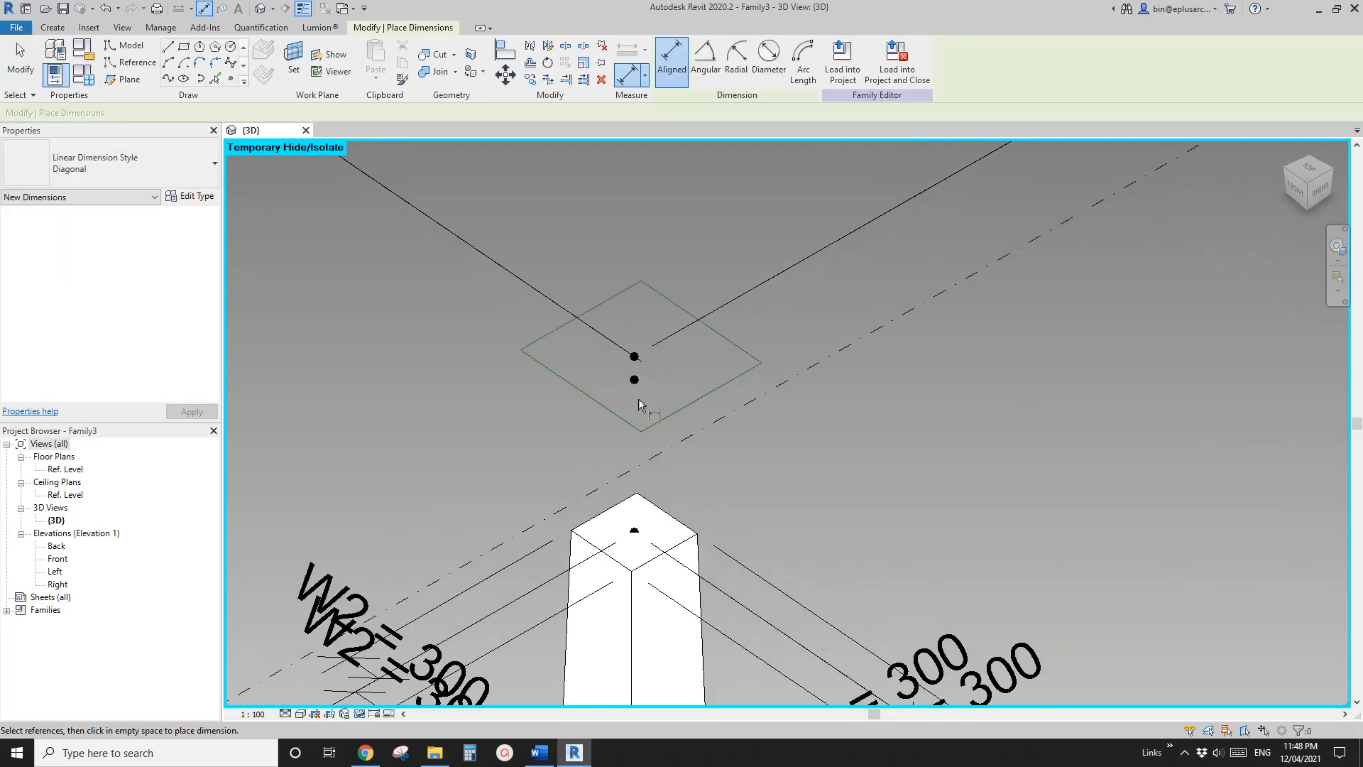
{"action": "left_click", "coordinate": [636, 382]}
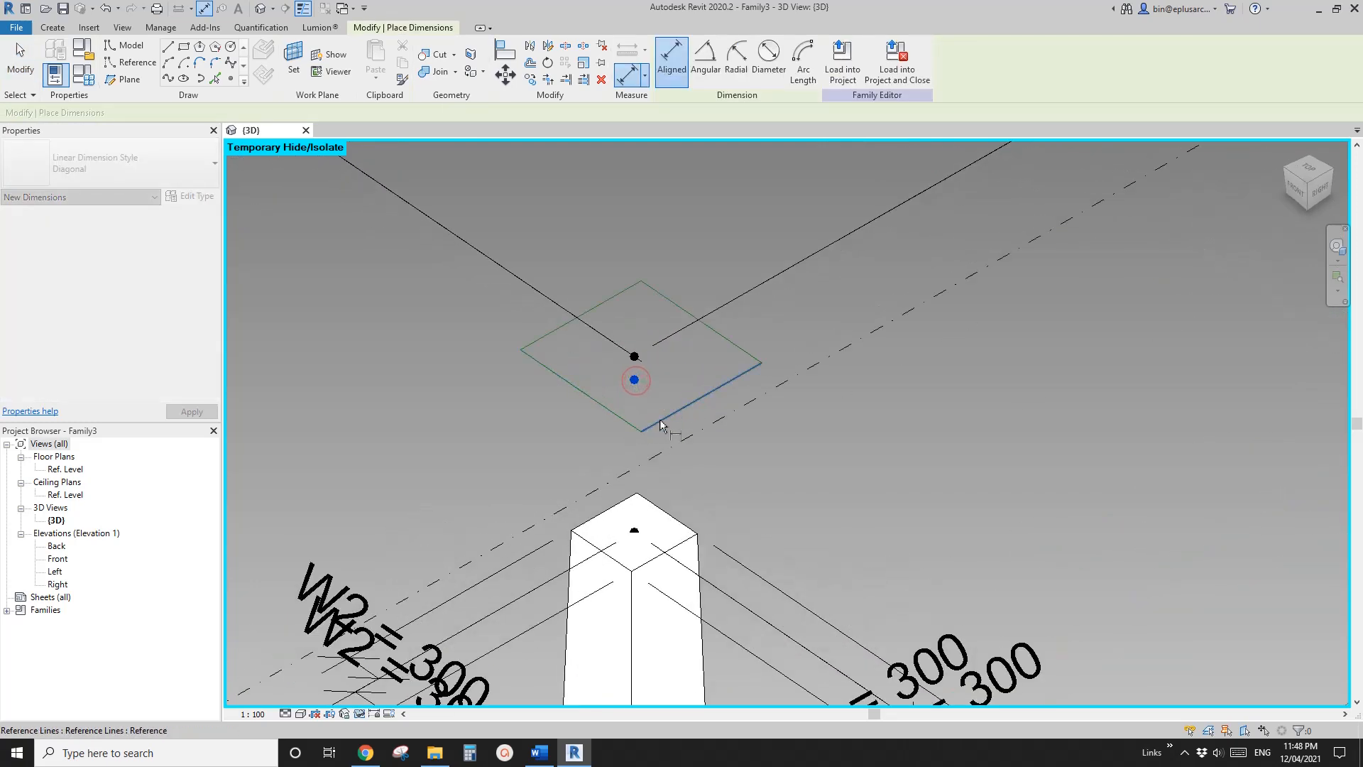
{"action": "left_click", "coordinate": [660, 424]}
{"action": "left_click", "coordinate": [501, 477]}
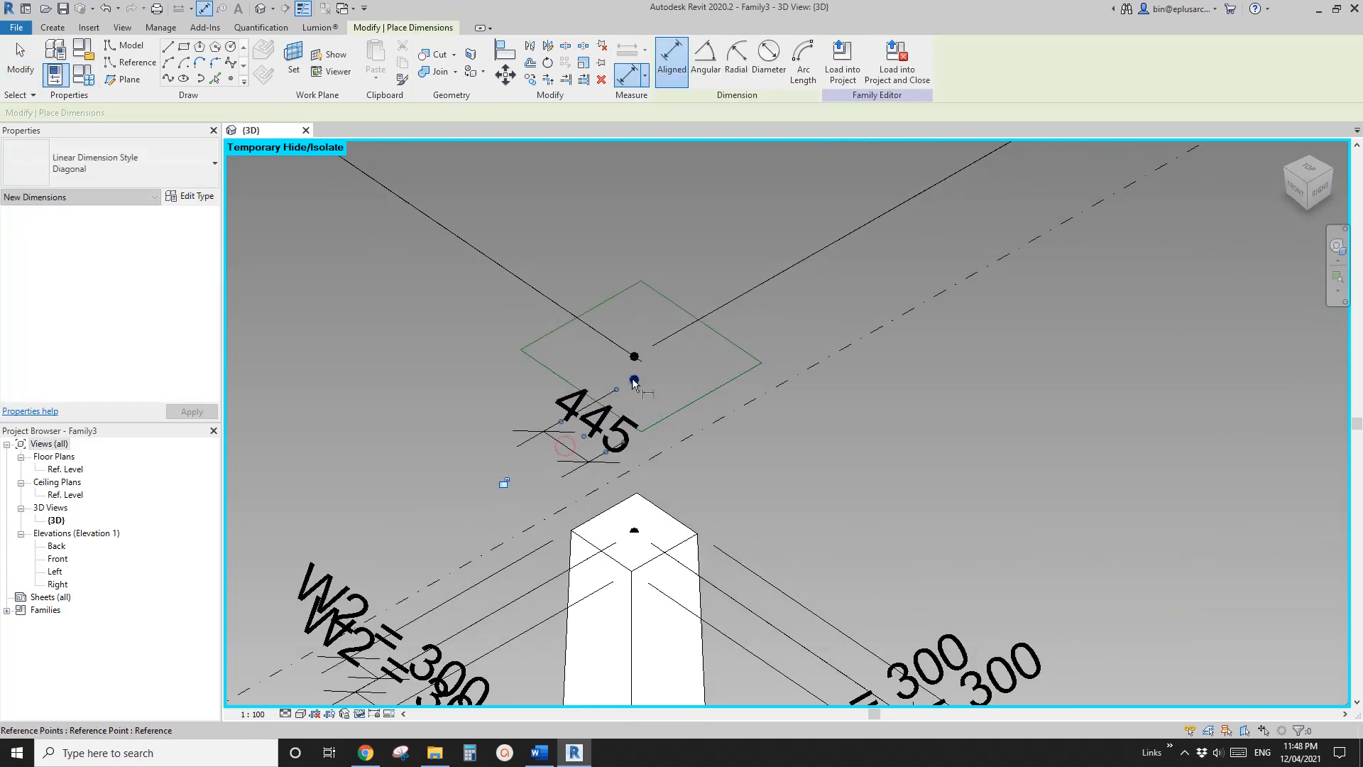
{"action": "left_click", "coordinate": [553, 329]}
{"action": "left_click", "coordinate": [491, 401]}
{"action": "left_click", "coordinate": [659, 292]}
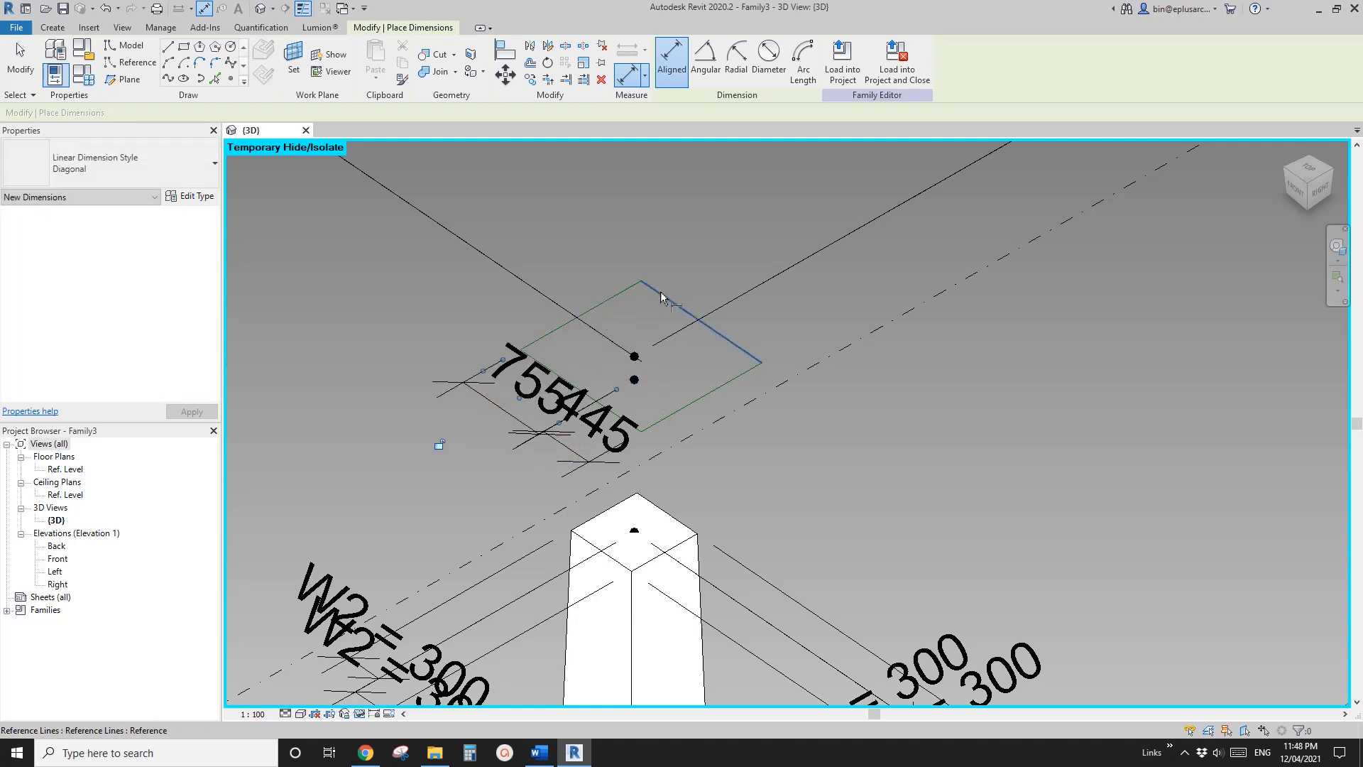
{"action": "left_click", "coordinate": [635, 380]}
{"action": "left_click", "coordinate": [761, 427]}
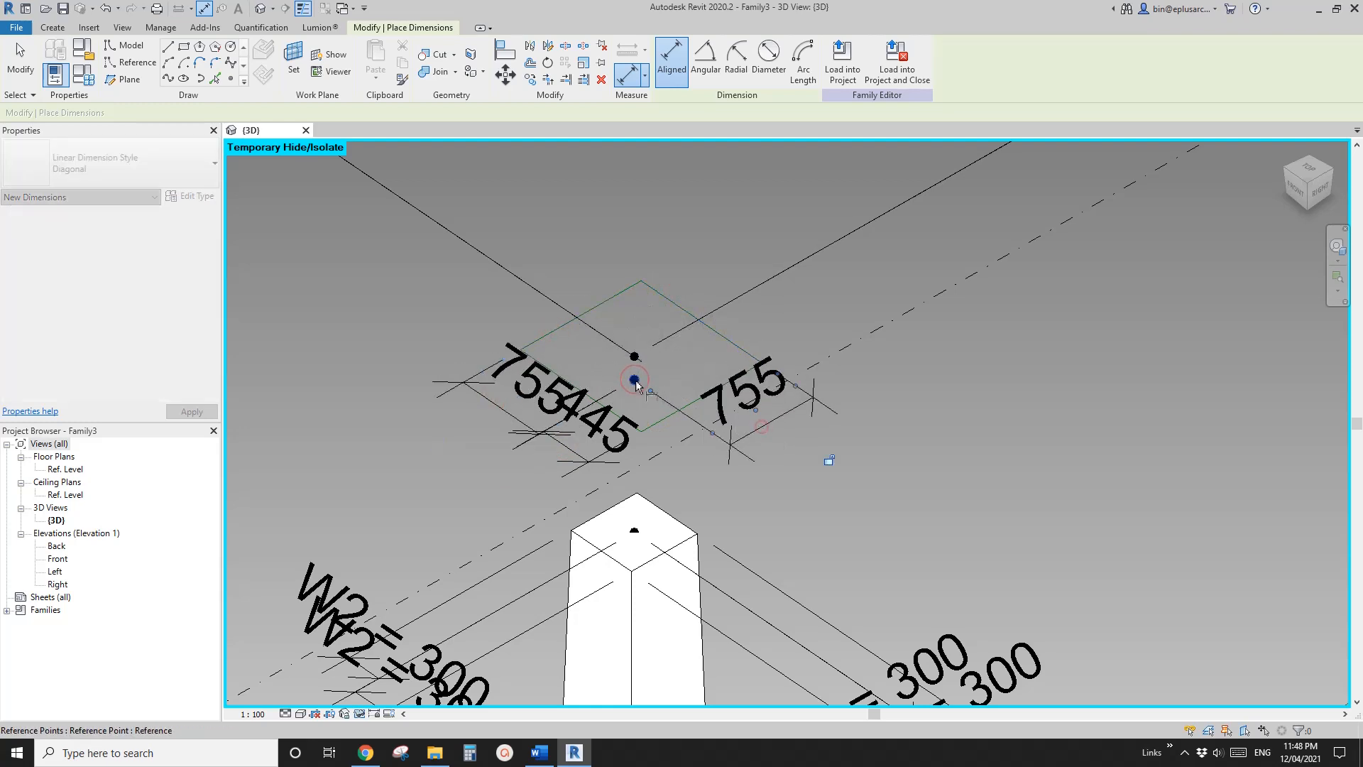
{"action": "left_click", "coordinate": [632, 381]}
{"action": "left_click", "coordinate": [632, 427]}
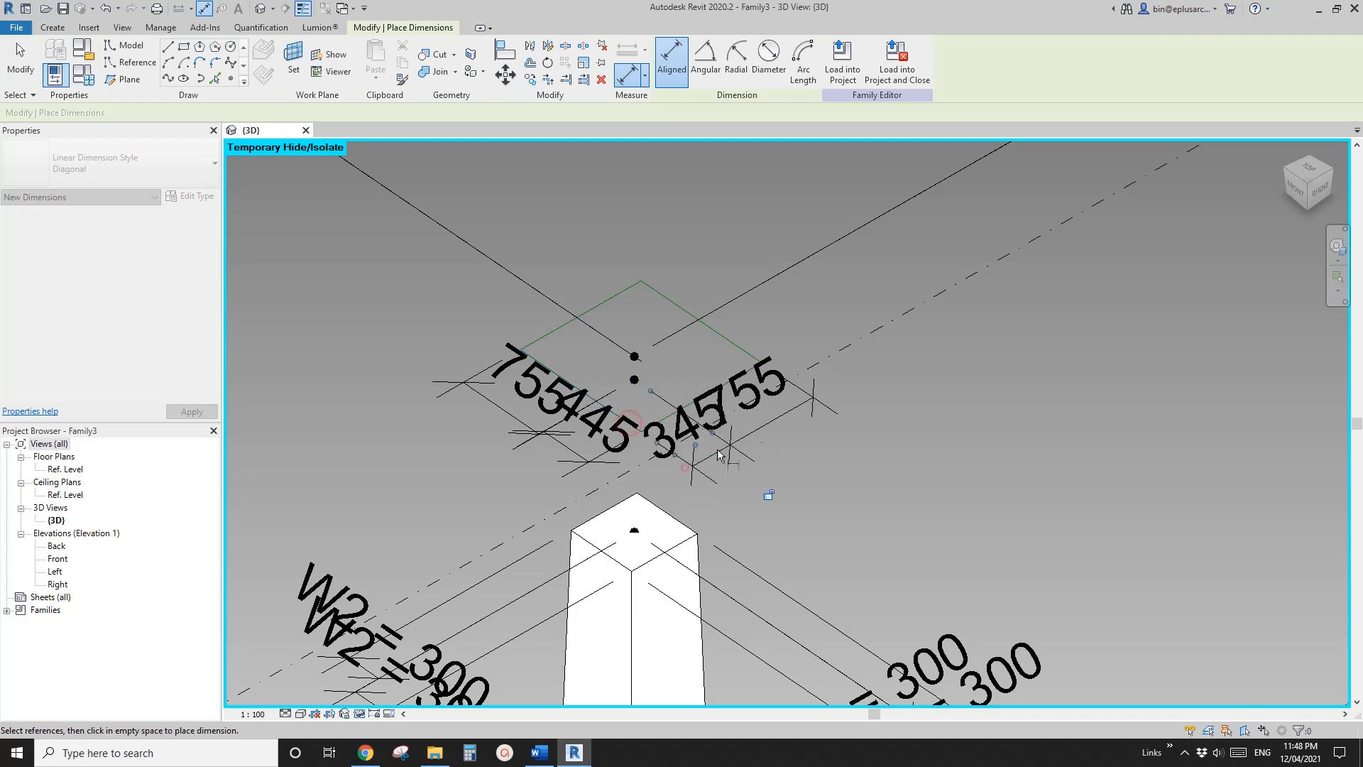
{"action": "key", "text": "Escape"}
Label all four dimensions of the offset point's rectangle with a new instance parameter named W4
{"action": "left_click", "coordinate": [774, 414]}
{"action": "left_click", "coordinate": [712, 456], "text": "ctrl"}
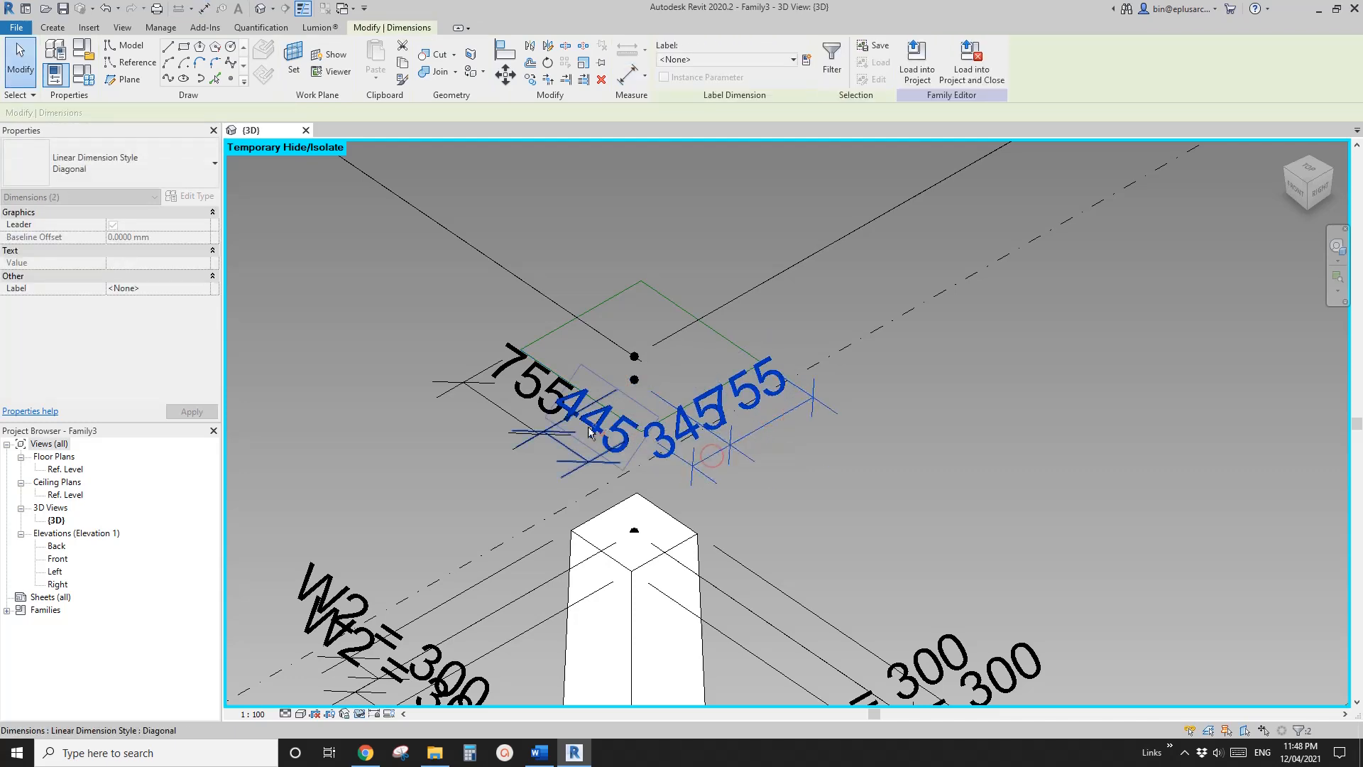
{"action": "left_click", "coordinate": [589, 431], "text": "ctrl"}
{"action": "left_click", "coordinate": [531, 382], "text": "ctrl"}
{"action": "left_click", "coordinate": [806, 60]}
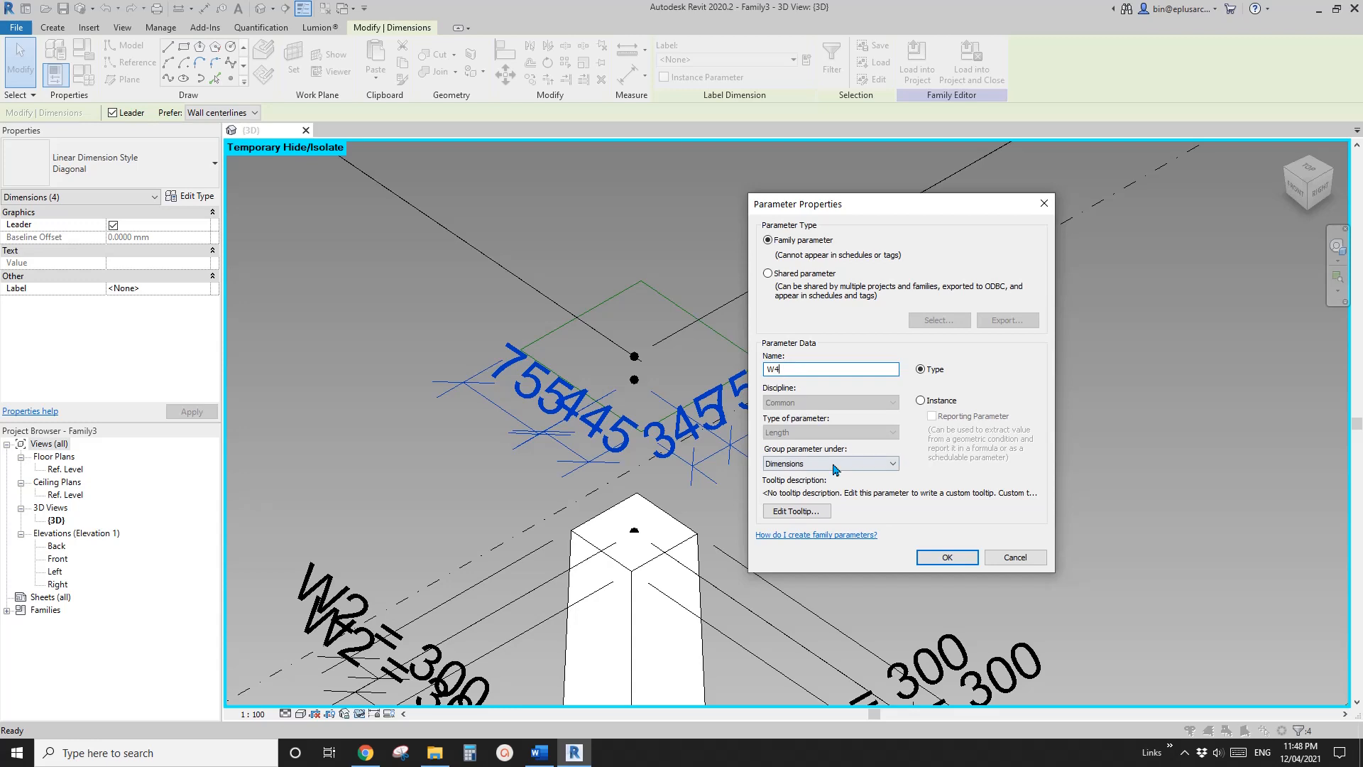
{"action": "left_click", "coordinate": [921, 401]}
{"action": "left_click", "coordinate": [947, 557]}
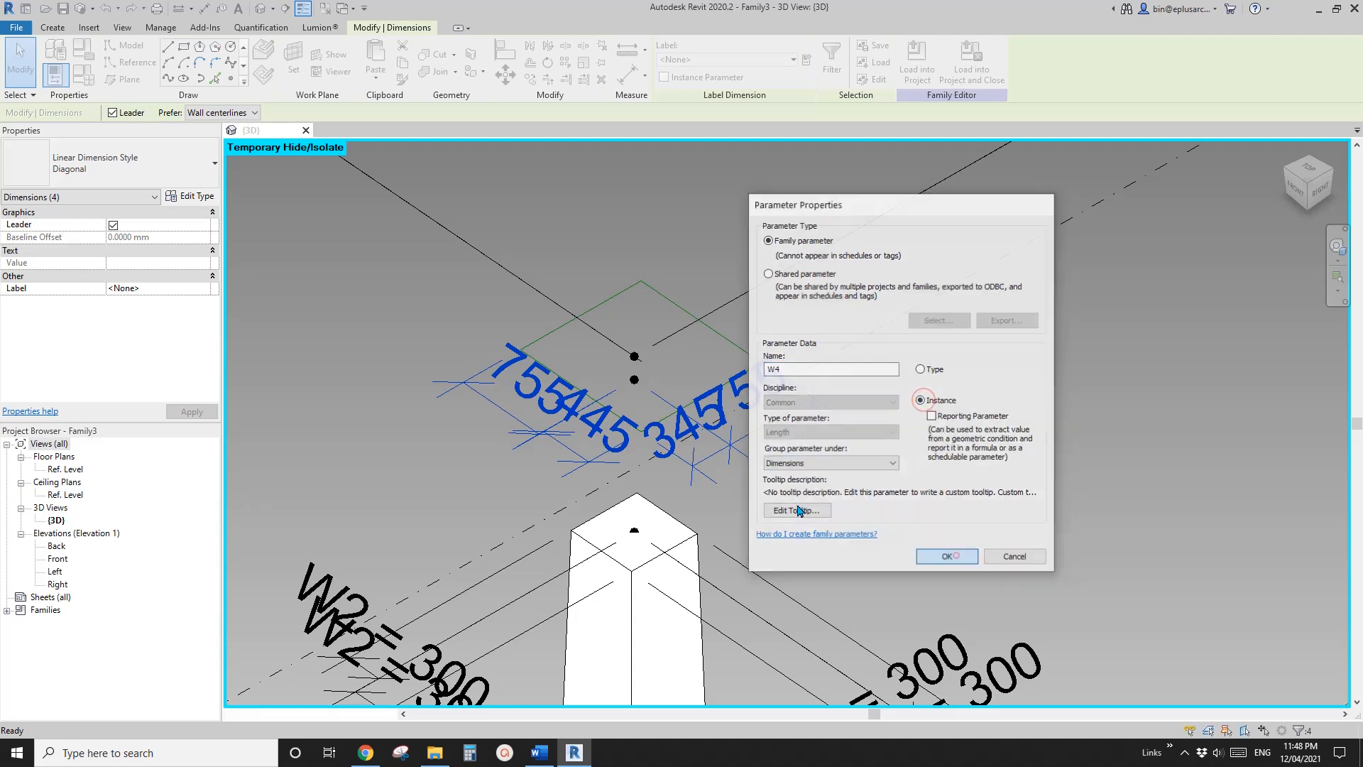
Set the family parameter W4 to 50 and apply it to the model
{"action": "left_click", "coordinate": [84, 76]}
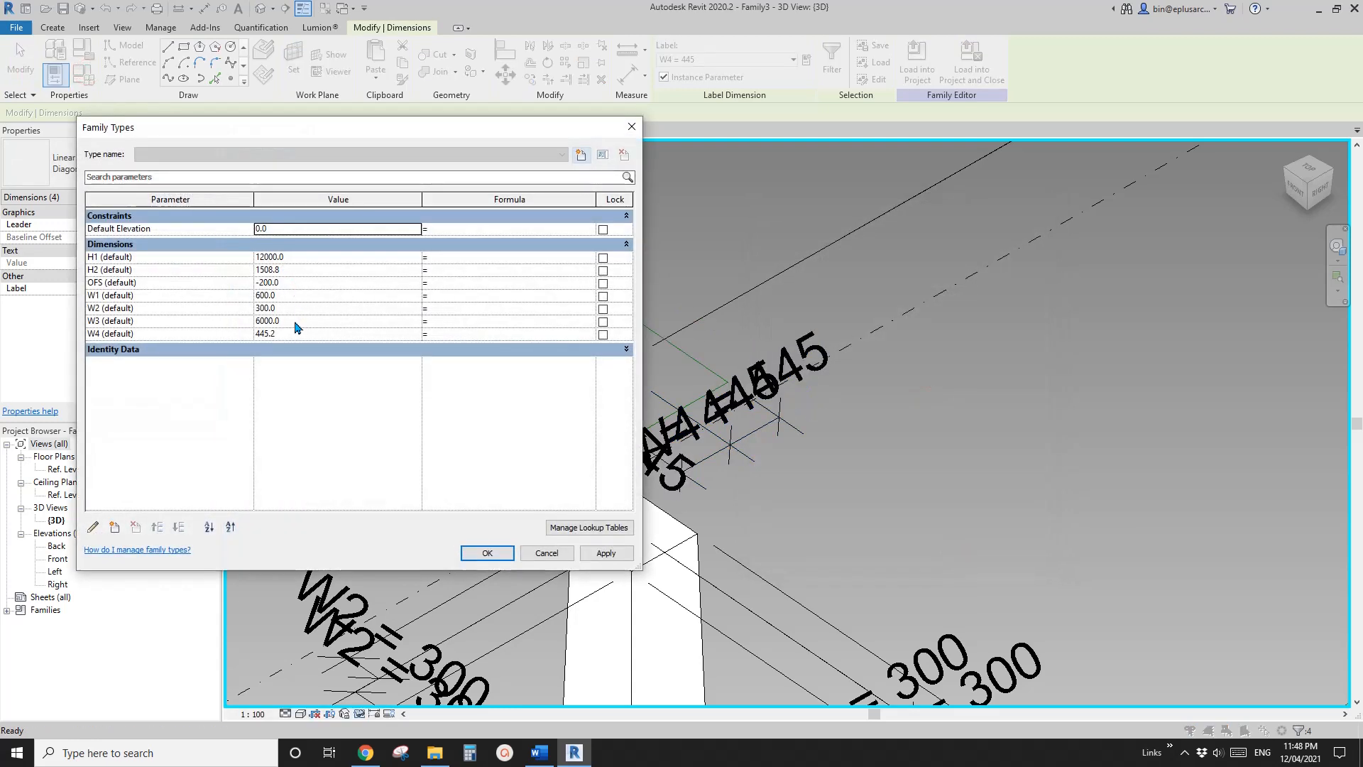
{"action": "left_click", "coordinate": [488, 553]}
{"action": "scroll", "coordinate": [692, 401], "scroll_direction": "up", "scroll_amount": 2}
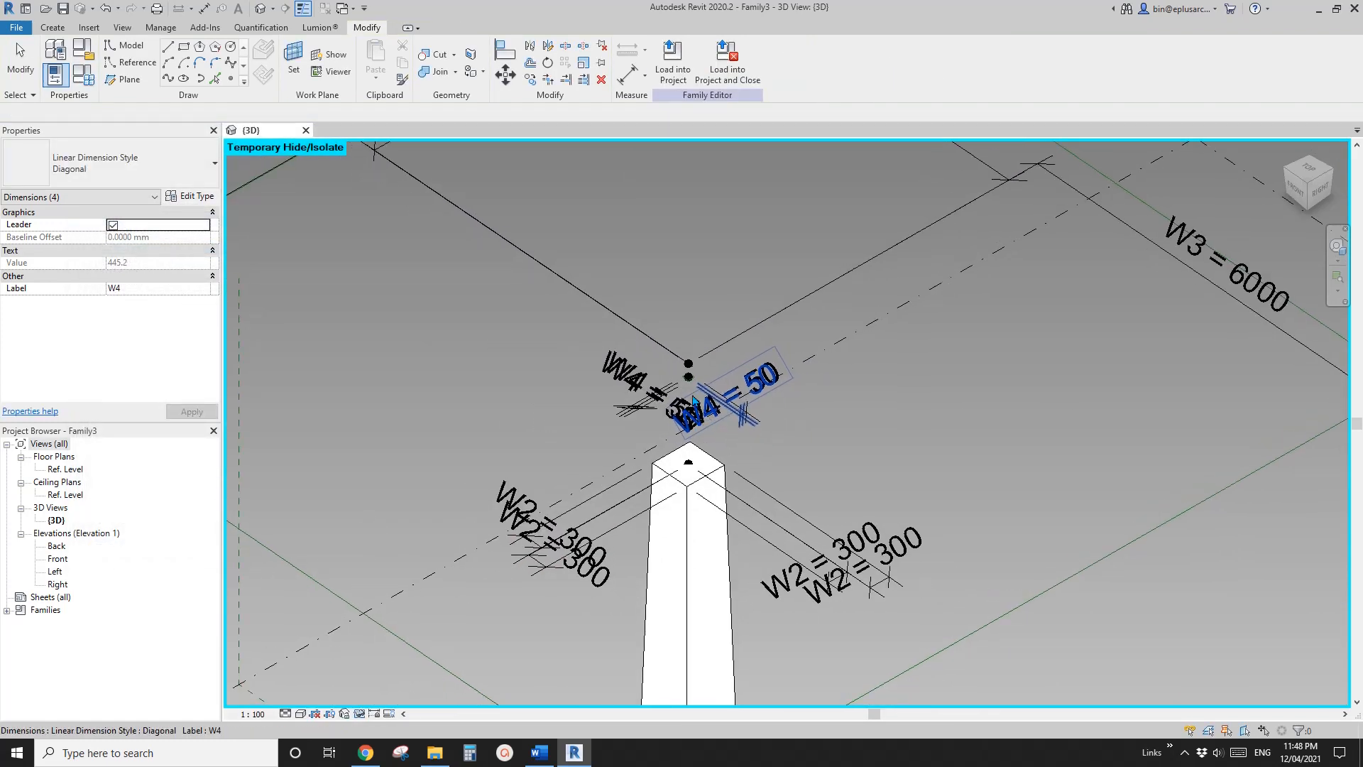
{"action": "key", "text": "Escape"}
Create a void form between the small W4 rectangle and the large W3 canopy rectangle
{"action": "scroll", "coordinate": [687, 462], "scroll_direction": "down", "scroll_amount": 3}
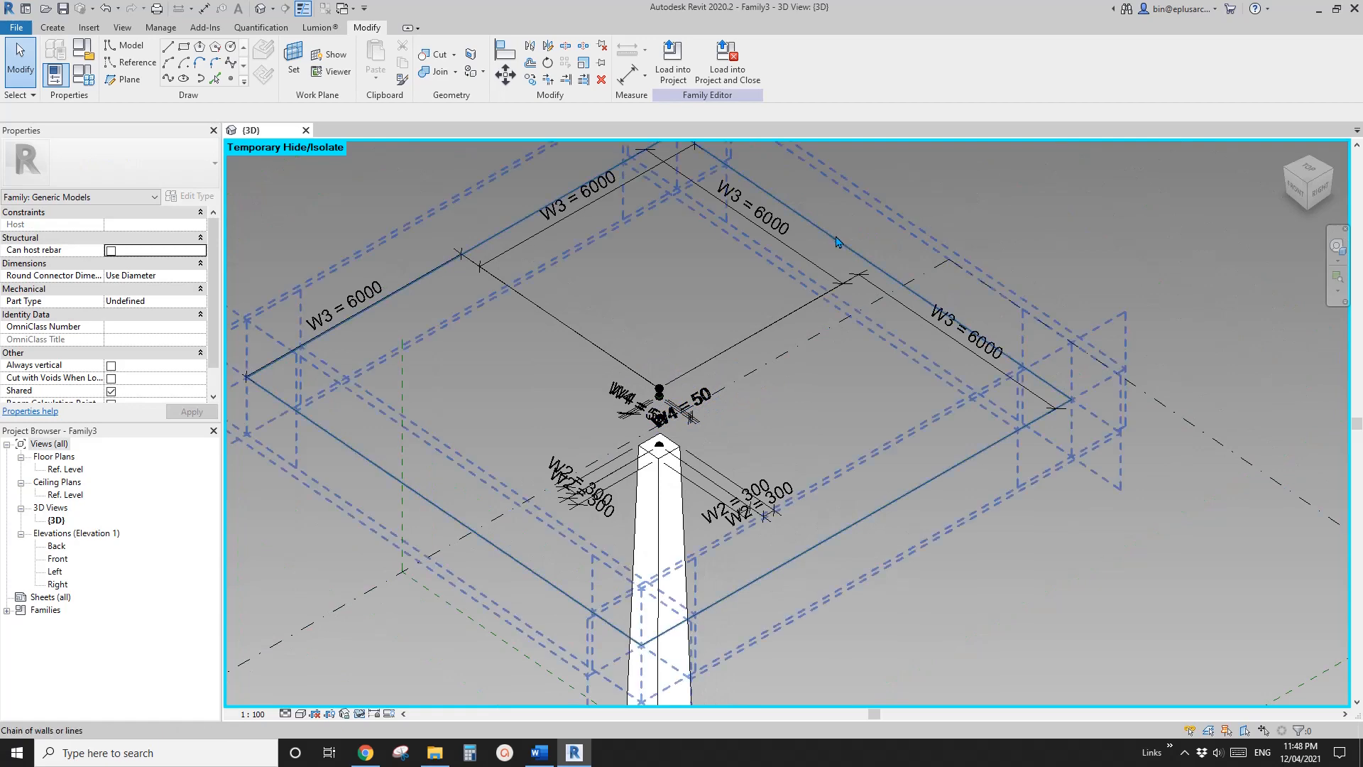
{"action": "scroll", "coordinate": [659, 394], "scroll_direction": "up", "scroll_amount": 5}
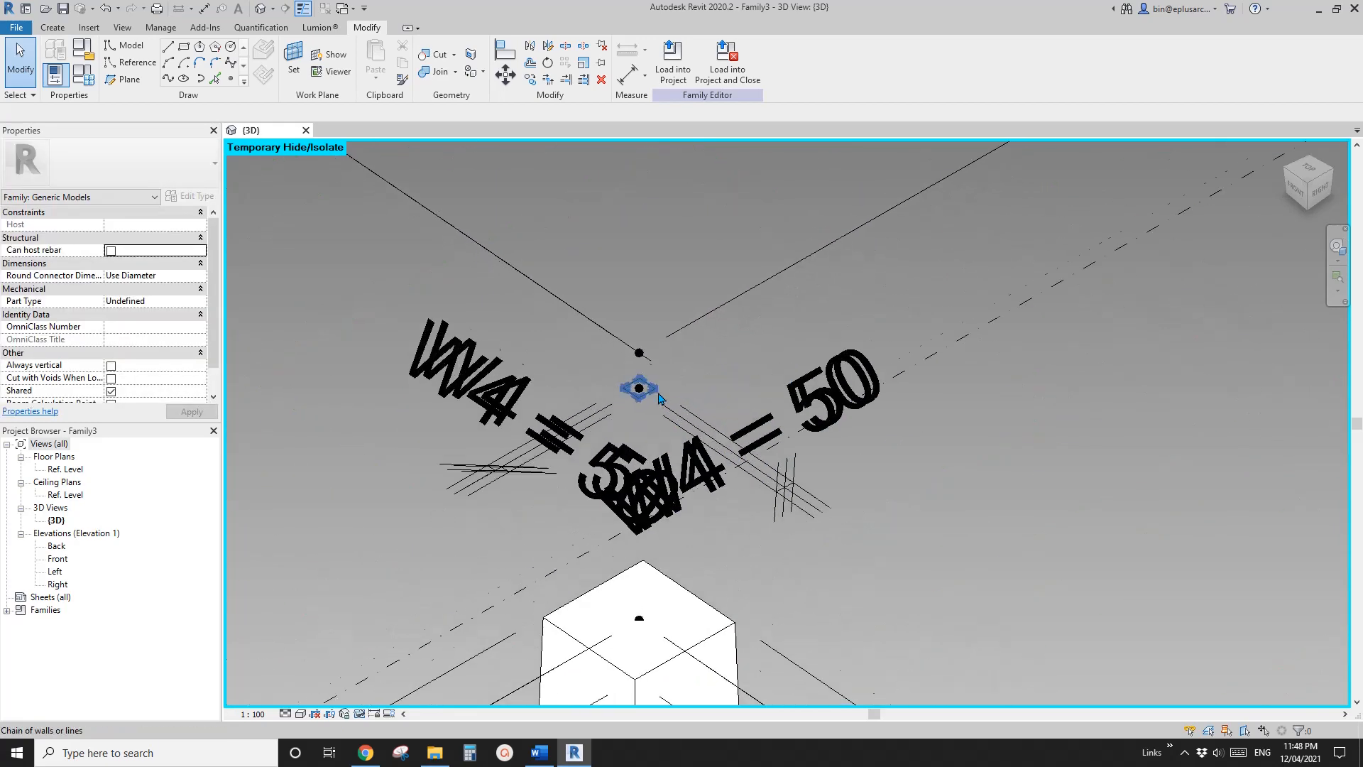
{"action": "left_click", "coordinate": [657, 396]}
{"action": "scroll", "coordinate": [656, 390], "scroll_direction": "down", "scroll_amount": 4}
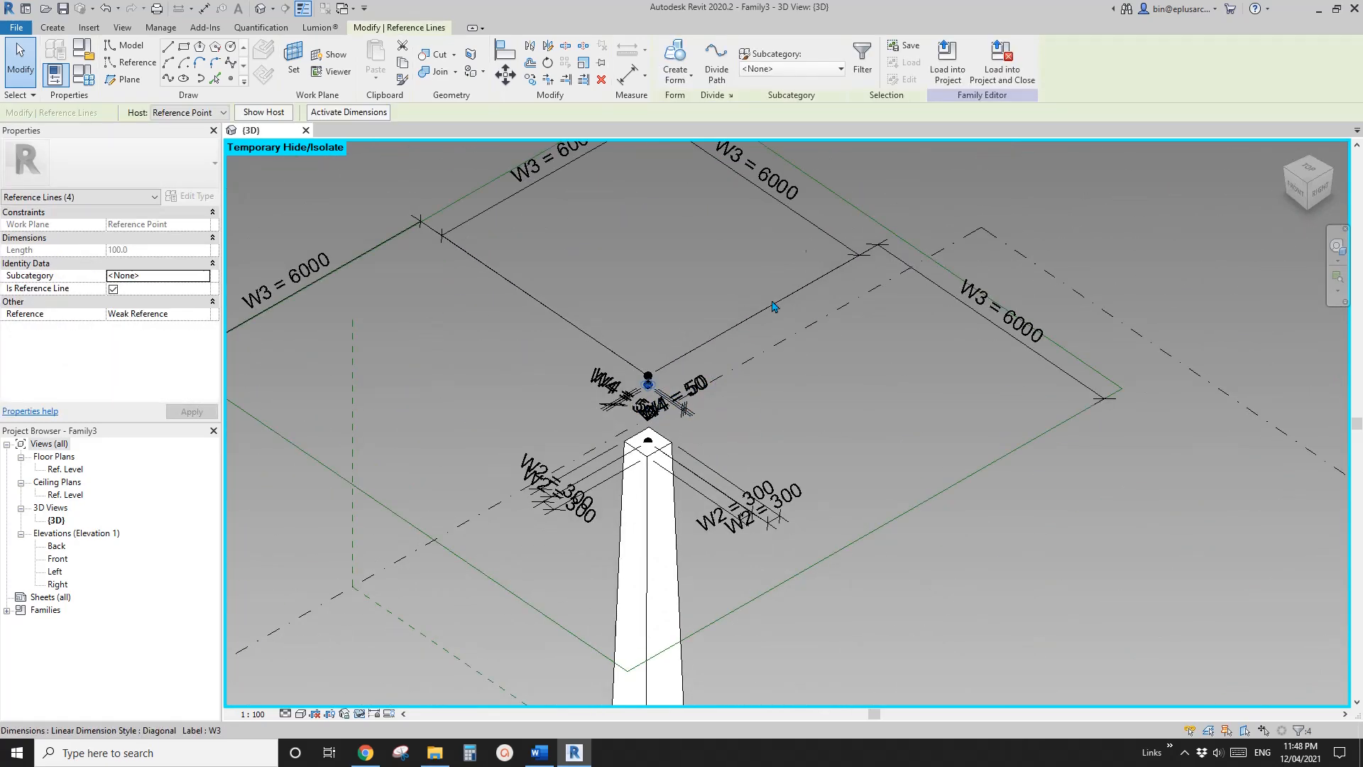
{"action": "left_click", "coordinate": [833, 200], "text": "ctrl"}
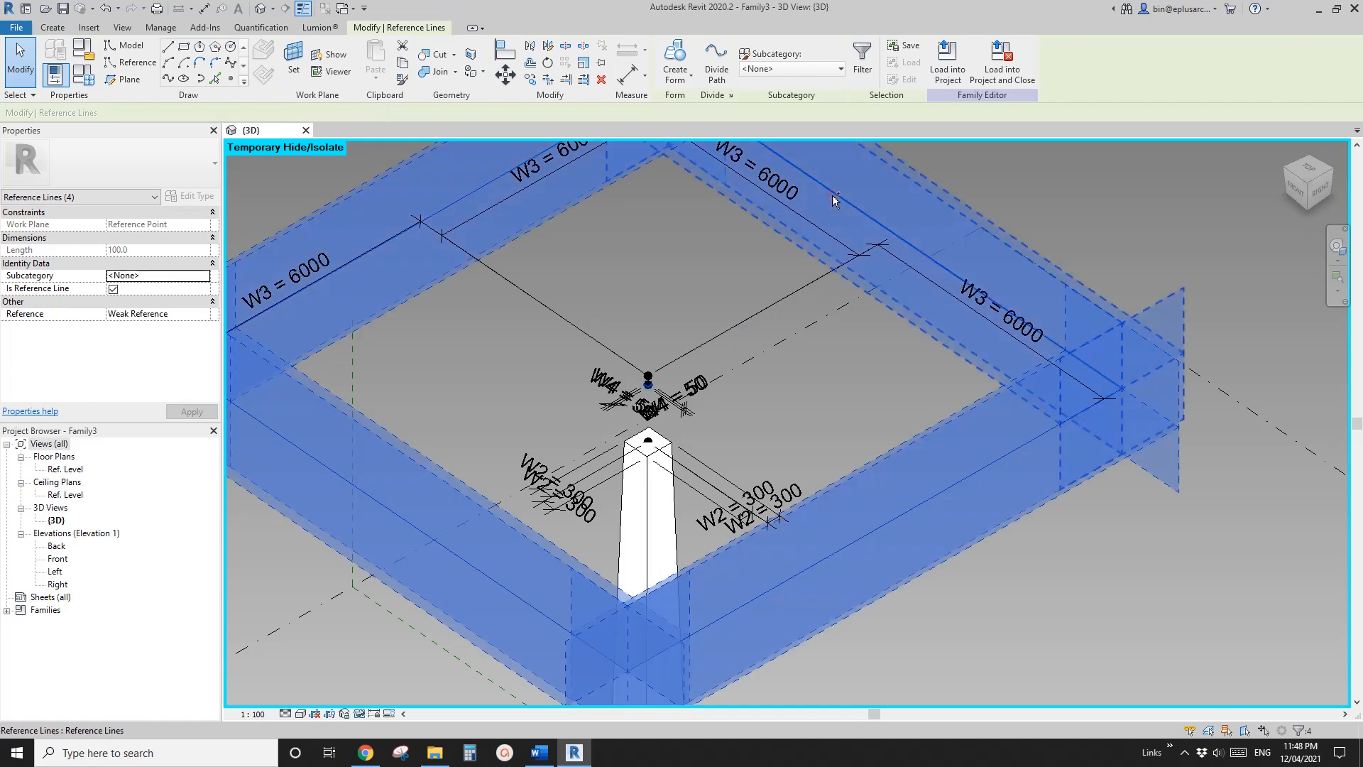
{"action": "left_click", "coordinate": [680, 88]}
{"action": "left_click", "coordinate": [686, 126]}
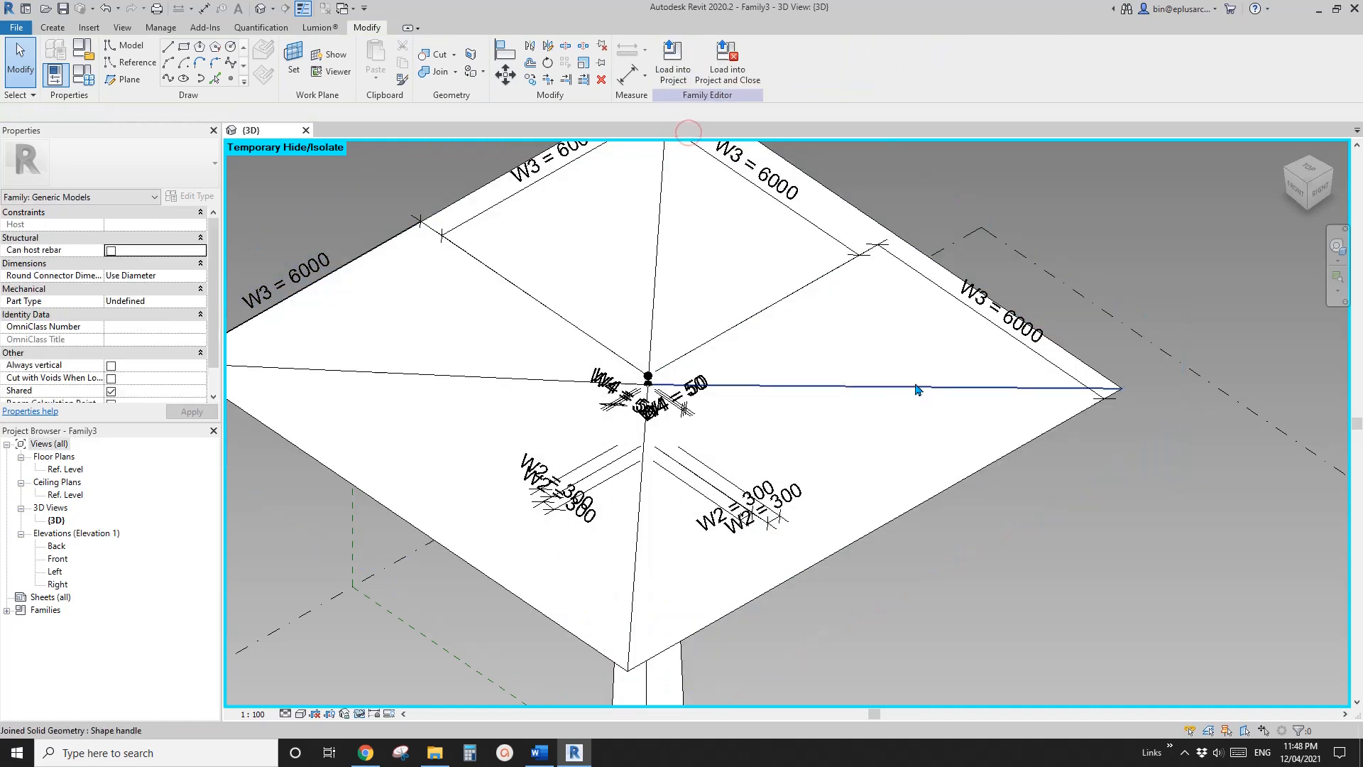
Temporarily hide the tapered column form so that the base rectangle and its placement point are exposed
{"action": "scroll", "coordinate": [918, 389], "scroll_direction": "down", "scroll_amount": 2}
{"action": "middle_click_drag", "start_coordinate": [1017, 416], "coordinate": [1011, 488], "text": "shift"}
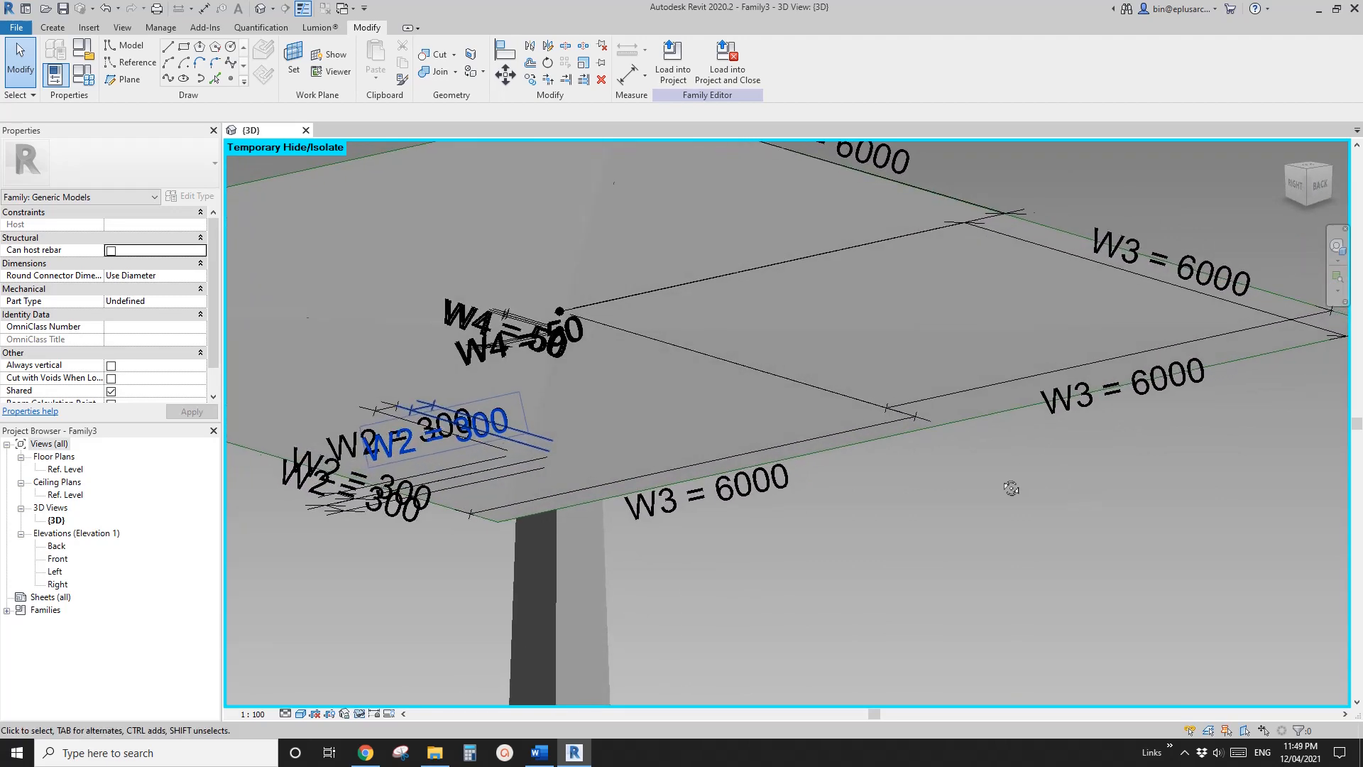
{"action": "scroll", "coordinate": [816, 383], "scroll_direction": "down", "scroll_amount": 6}
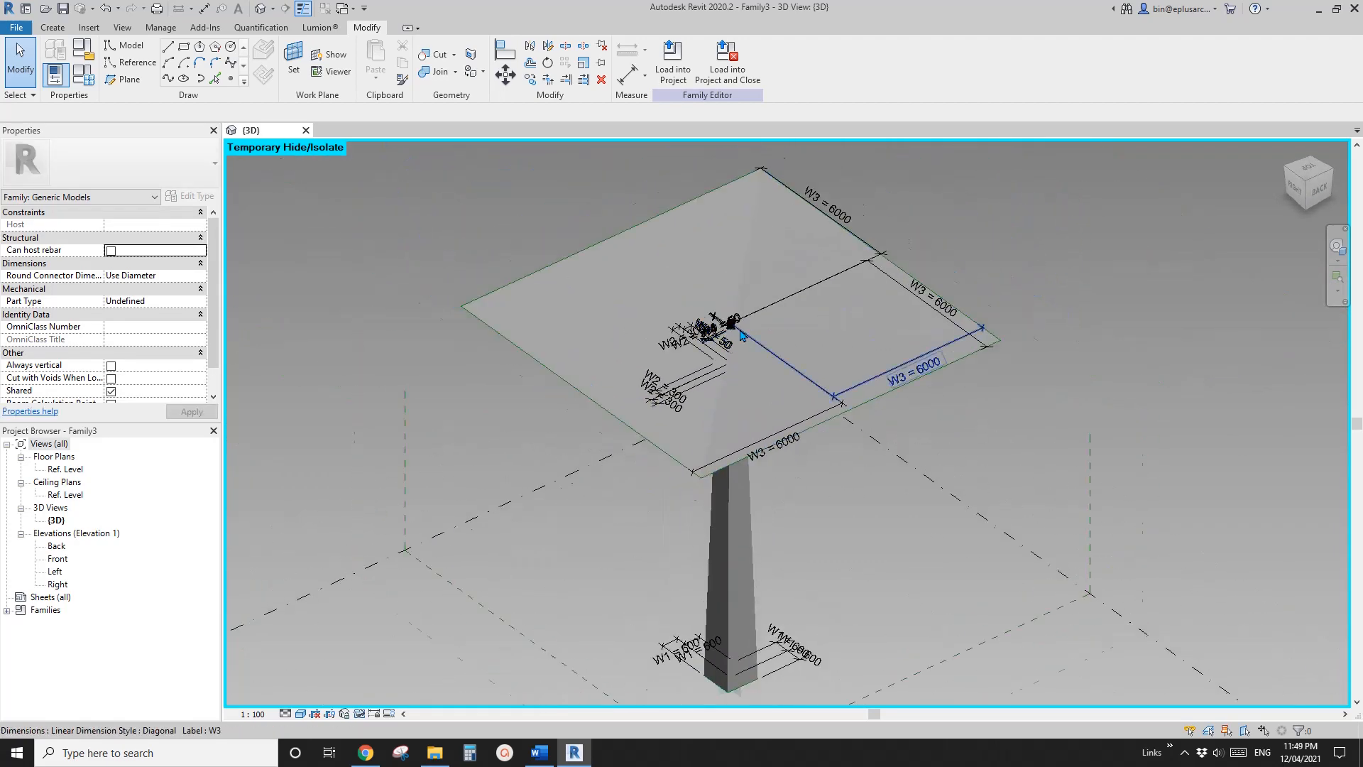
{"action": "scroll", "coordinate": [741, 334], "scroll_direction": "up", "scroll_amount": 6}
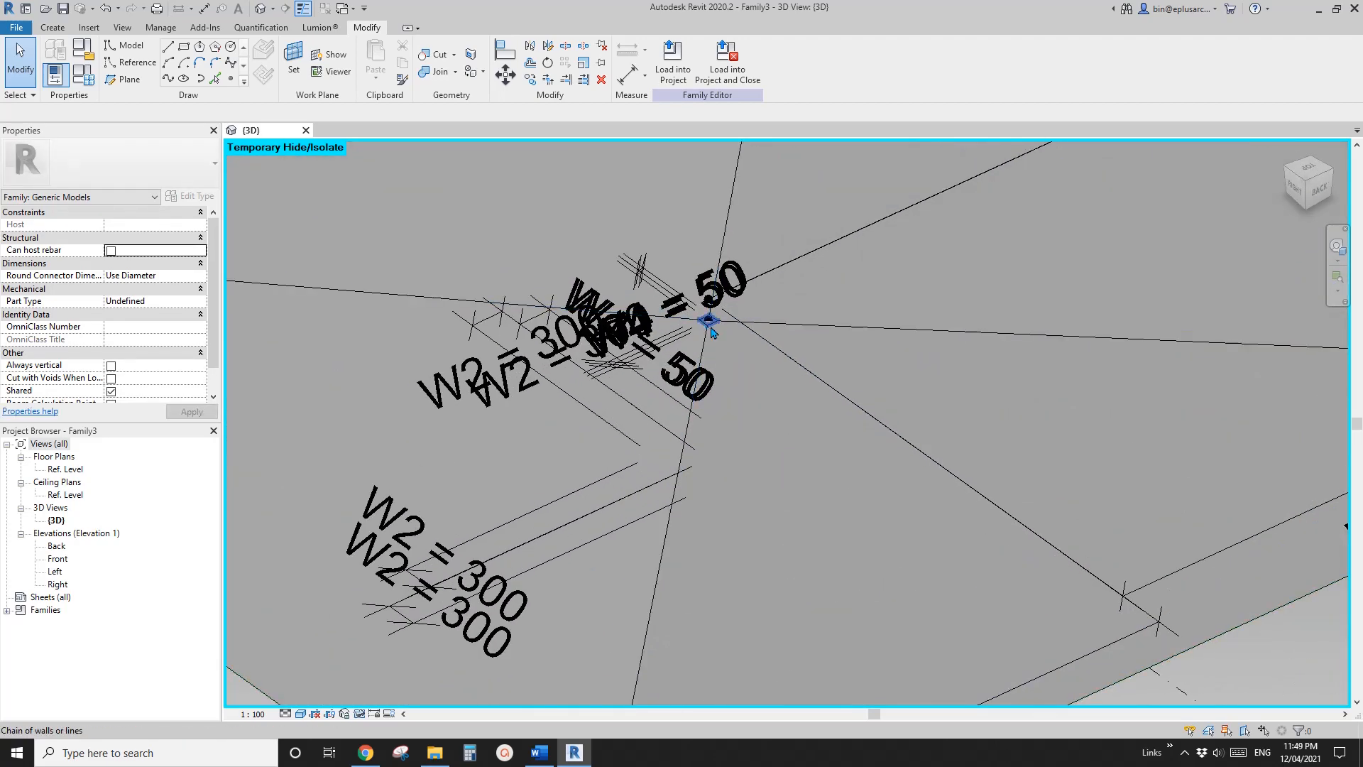
{"action": "scroll", "coordinate": [708, 330], "scroll_direction": "down", "scroll_amount": 6}
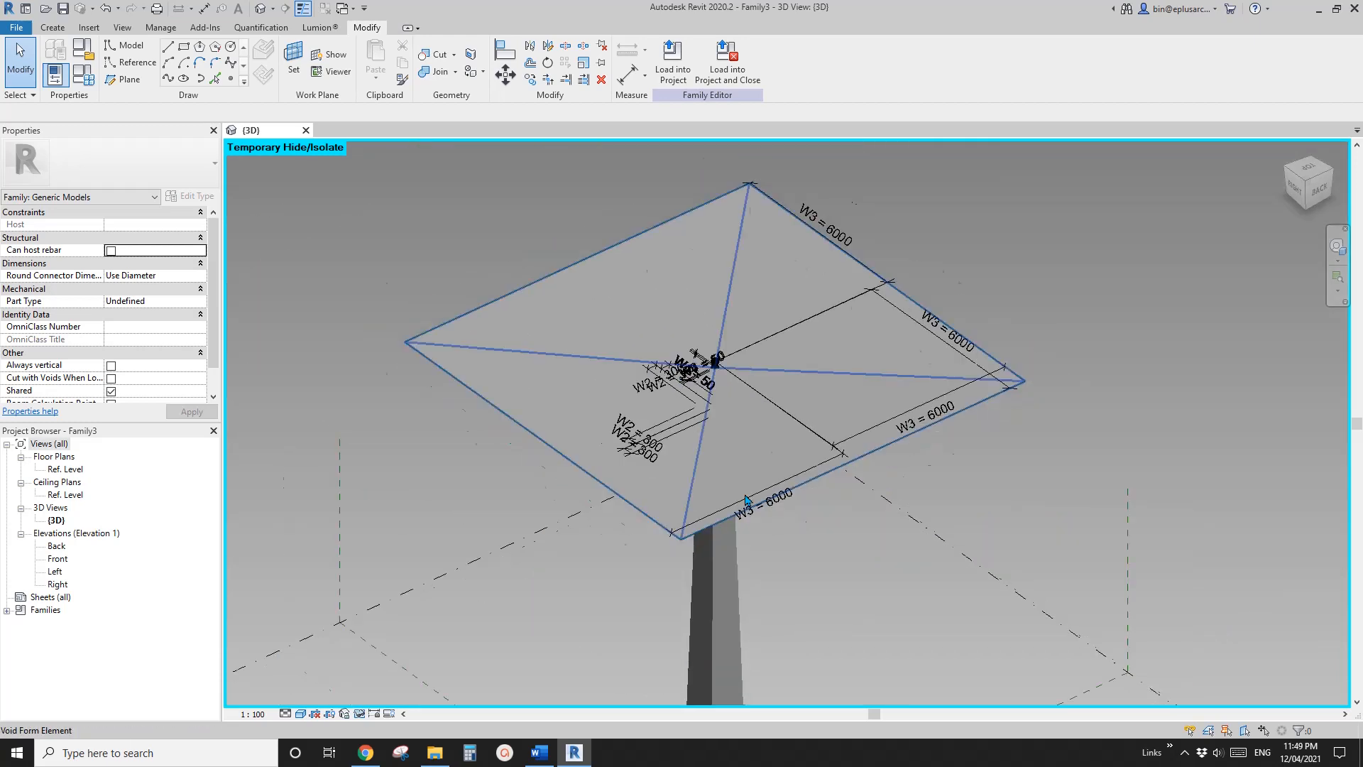
{"action": "scroll", "coordinate": [753, 483], "scroll_direction": "up", "scroll_amount": 8}
{"action": "scroll", "coordinate": [729, 513], "scroll_direction": "up", "scroll_amount": 1}
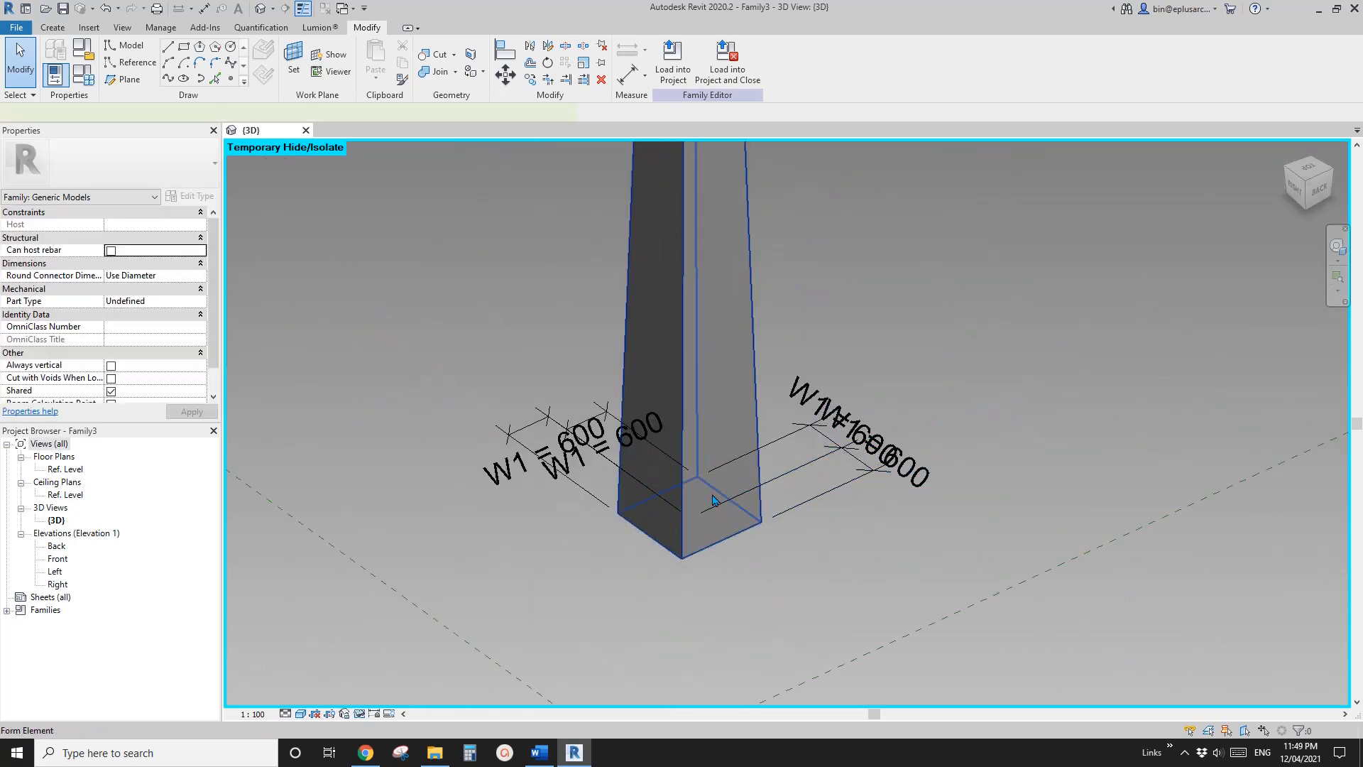
{"action": "left_click", "coordinate": [713, 497]}
{"action": "key", "text": "h"}
{"action": "key", "text": "h"}
{"action": "scroll", "coordinate": [705, 527], "scroll_direction": "up", "scroll_amount": 3}
{"action": "key", "text": "Escape"}
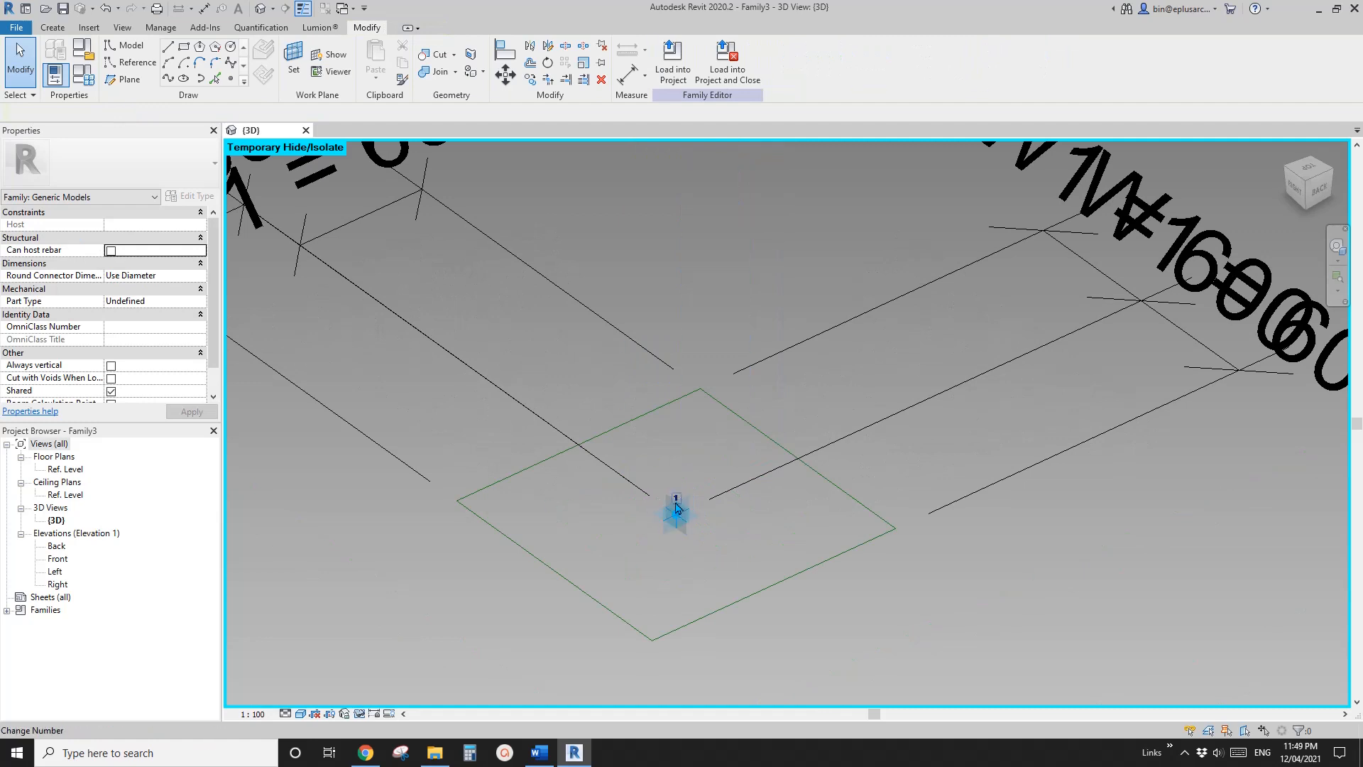
Draw a reference-line rectangle about 600 by 540 mm around the base placement point, on that point's horizontal plane
{"action": "left_click", "coordinate": [137, 65]}
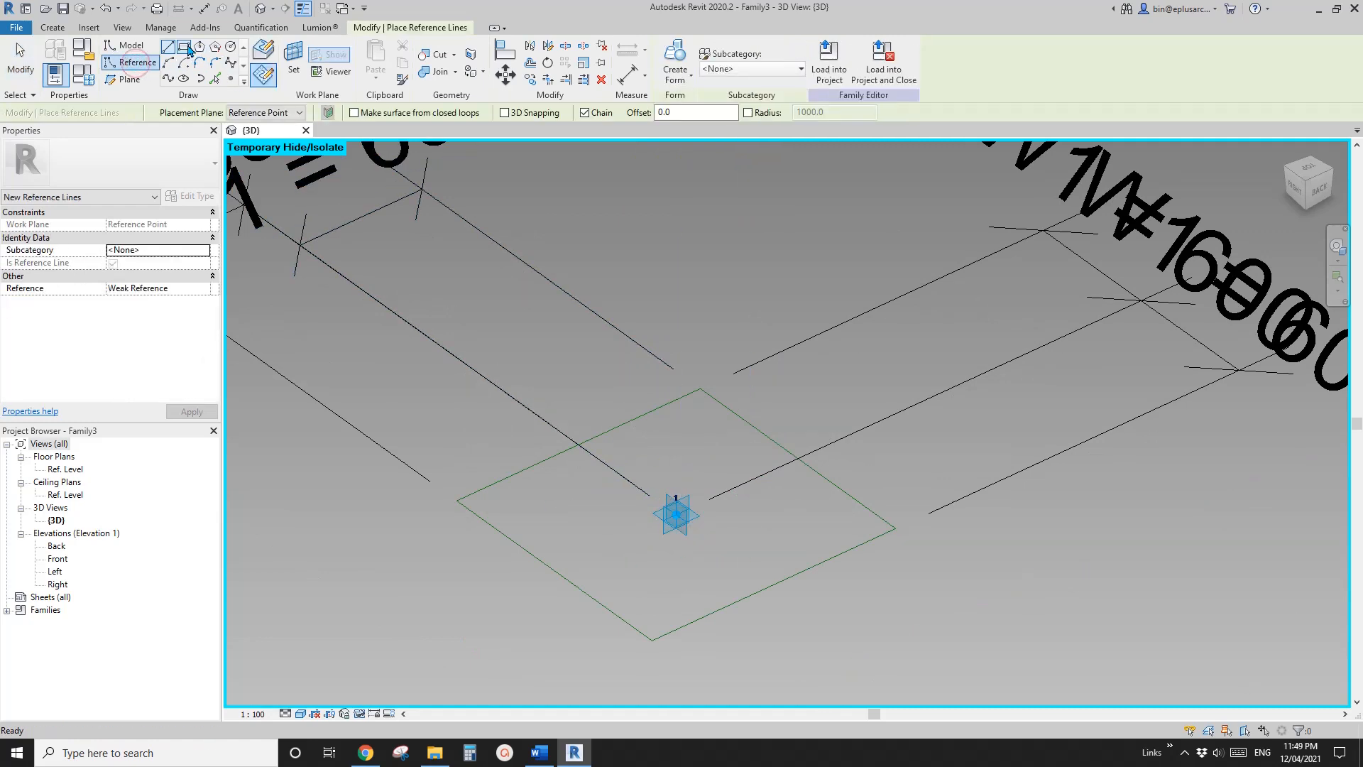
{"action": "left_click", "coordinate": [293, 57]}
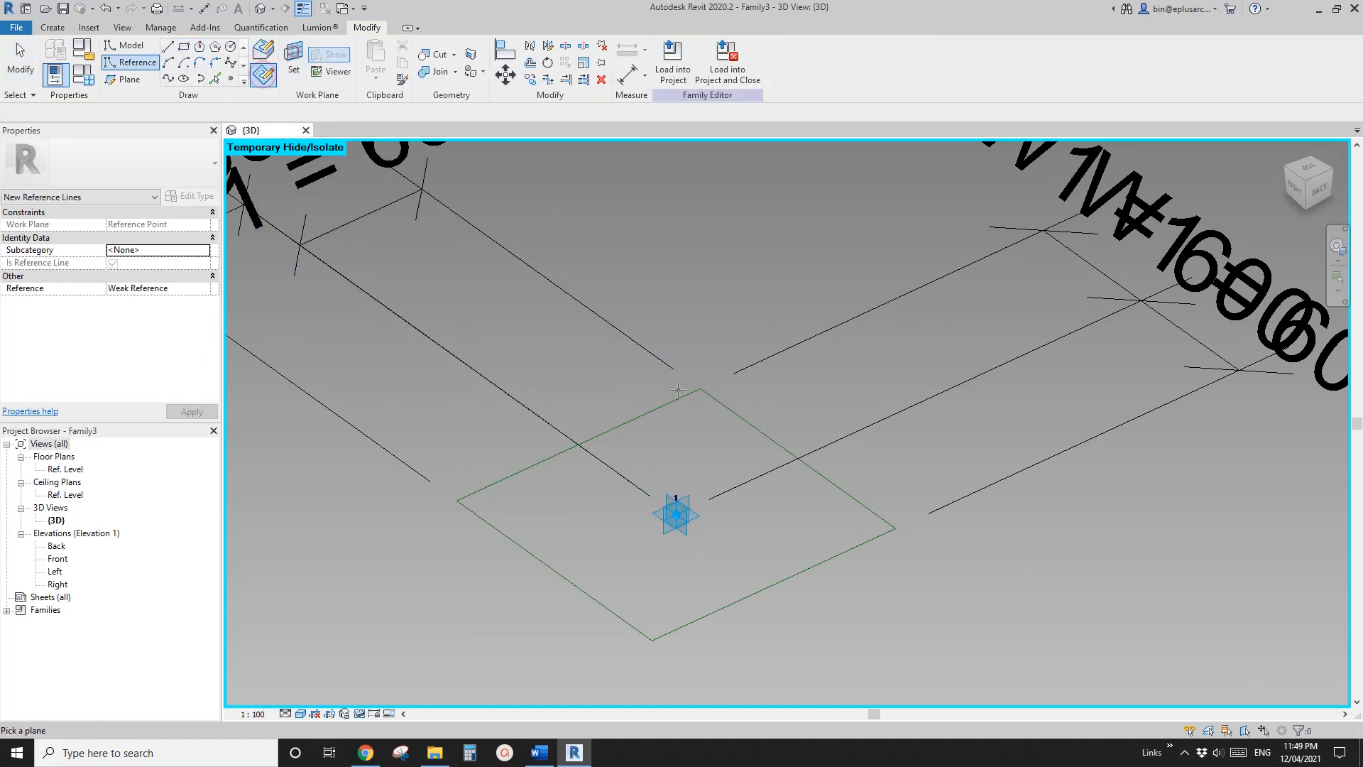
{"action": "left_click", "coordinate": [701, 517]}
{"action": "left_click", "coordinate": [688, 455]}
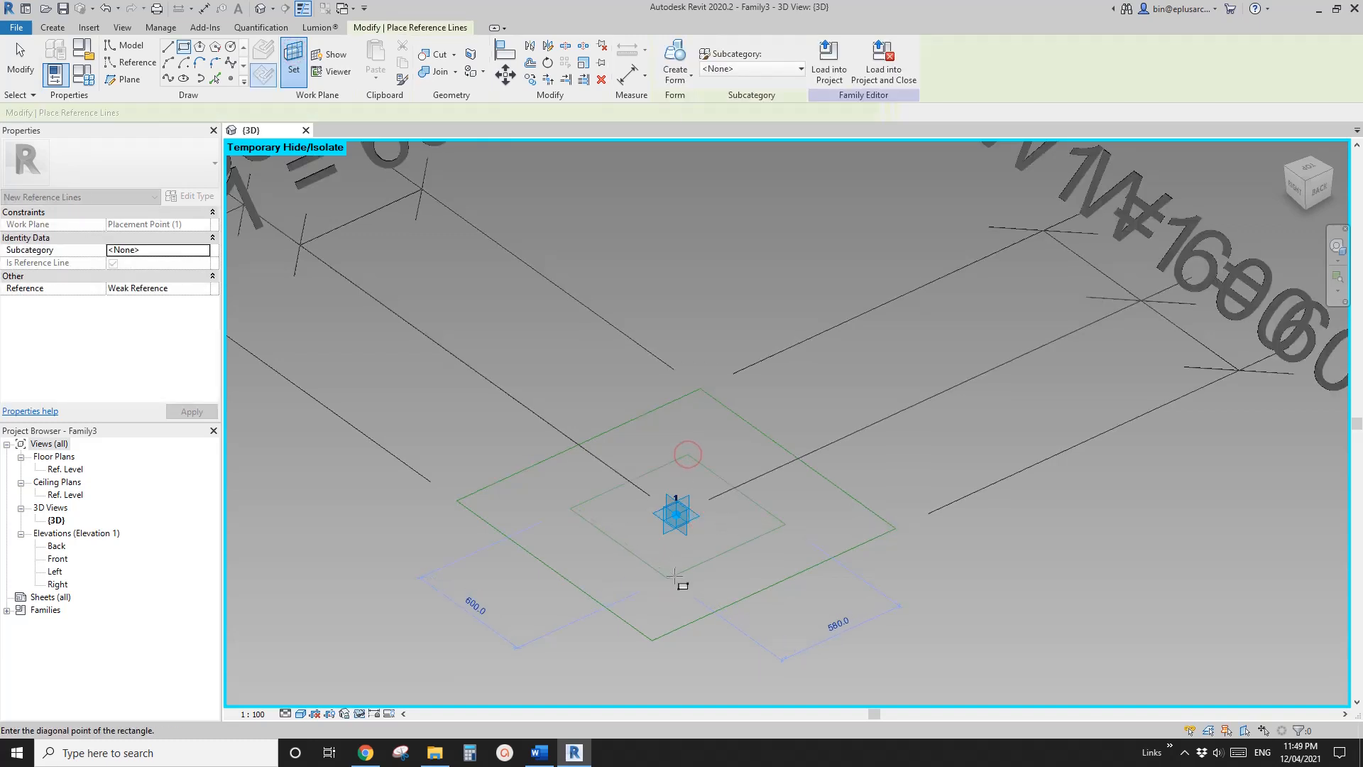
{"action": "left_click", "coordinate": [675, 576]}
Add aligned dimensions from the base placement point to each of the four sides of the inner reference rectangle
{"action": "key", "text": "d"}
{"action": "key", "text": "i"}
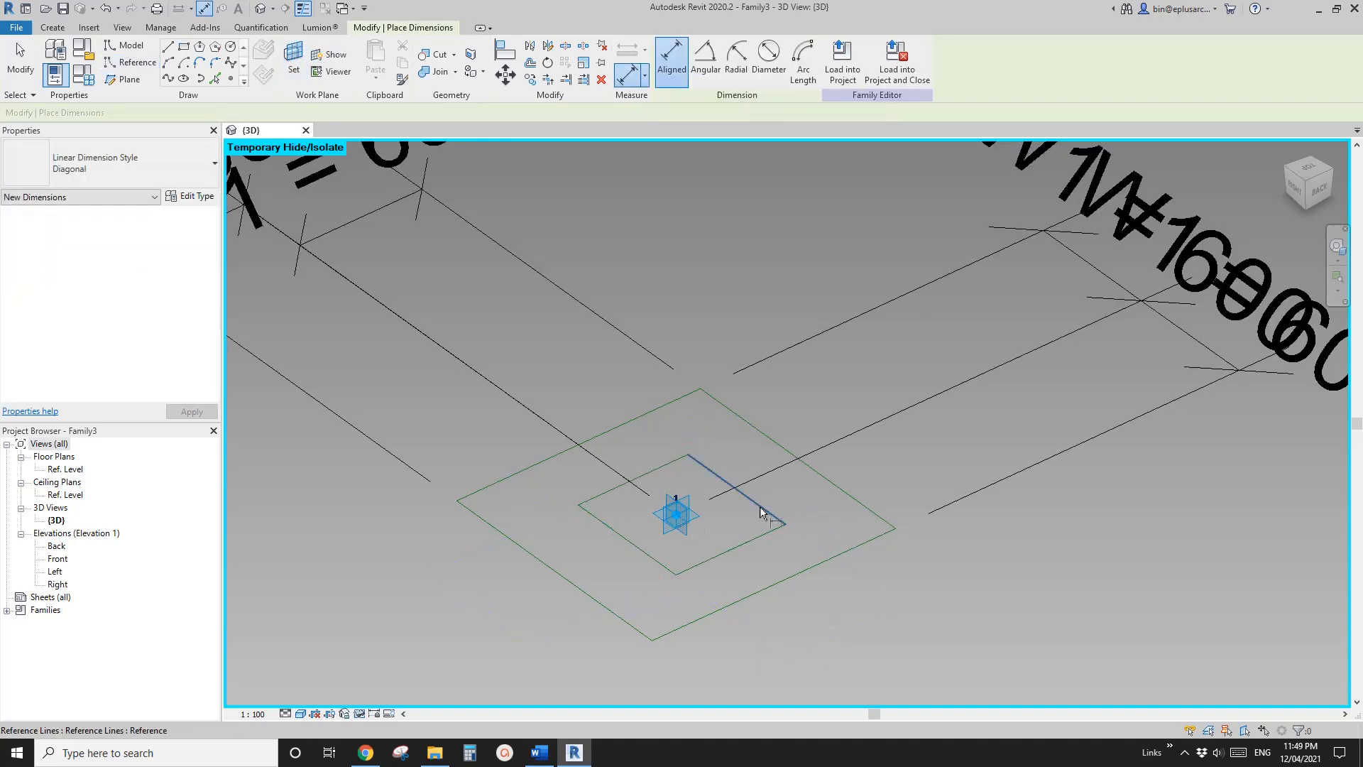
{"action": "left_click", "coordinate": [760, 512]}
{"action": "left_click", "coordinate": [685, 506]}
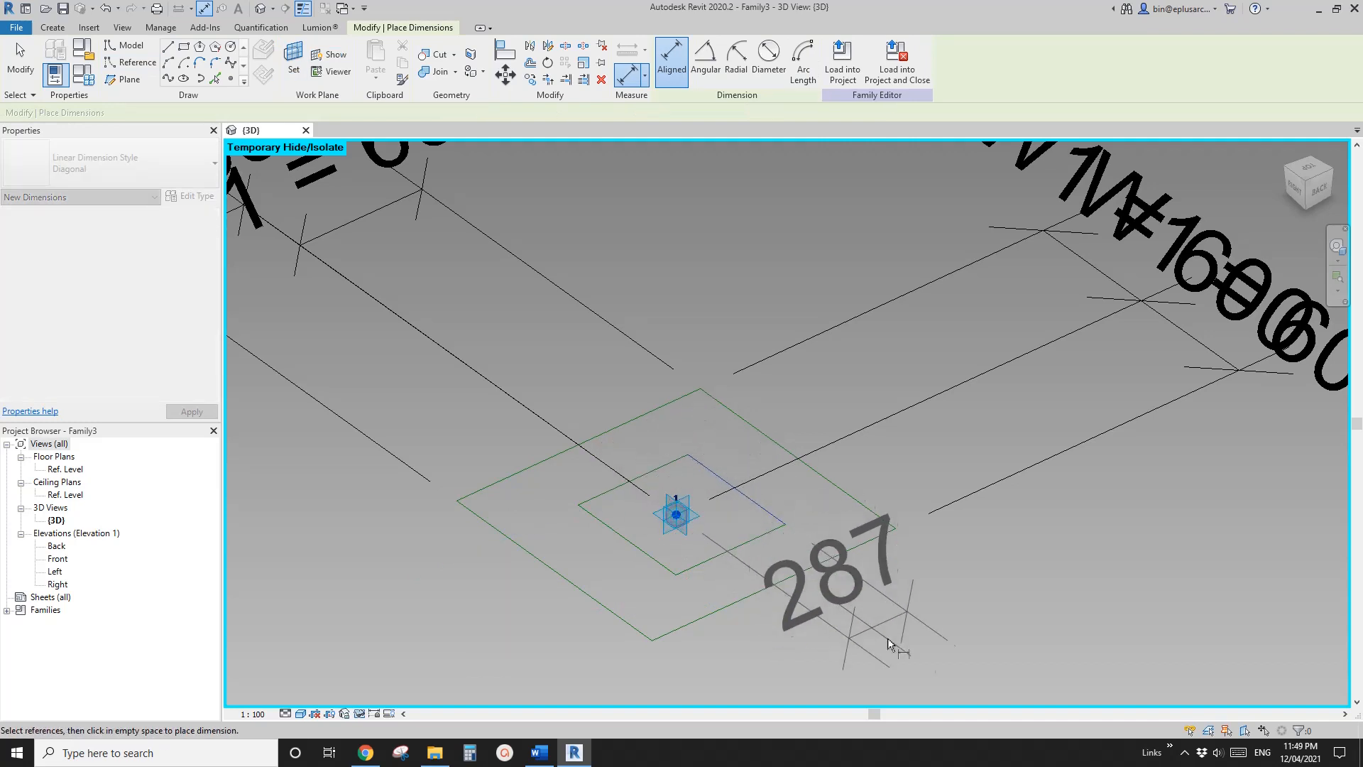
{"action": "left_click", "coordinate": [927, 657]}
{"action": "left_click", "coordinate": [676, 517]}
{"action": "left_click", "coordinate": [629, 542]}
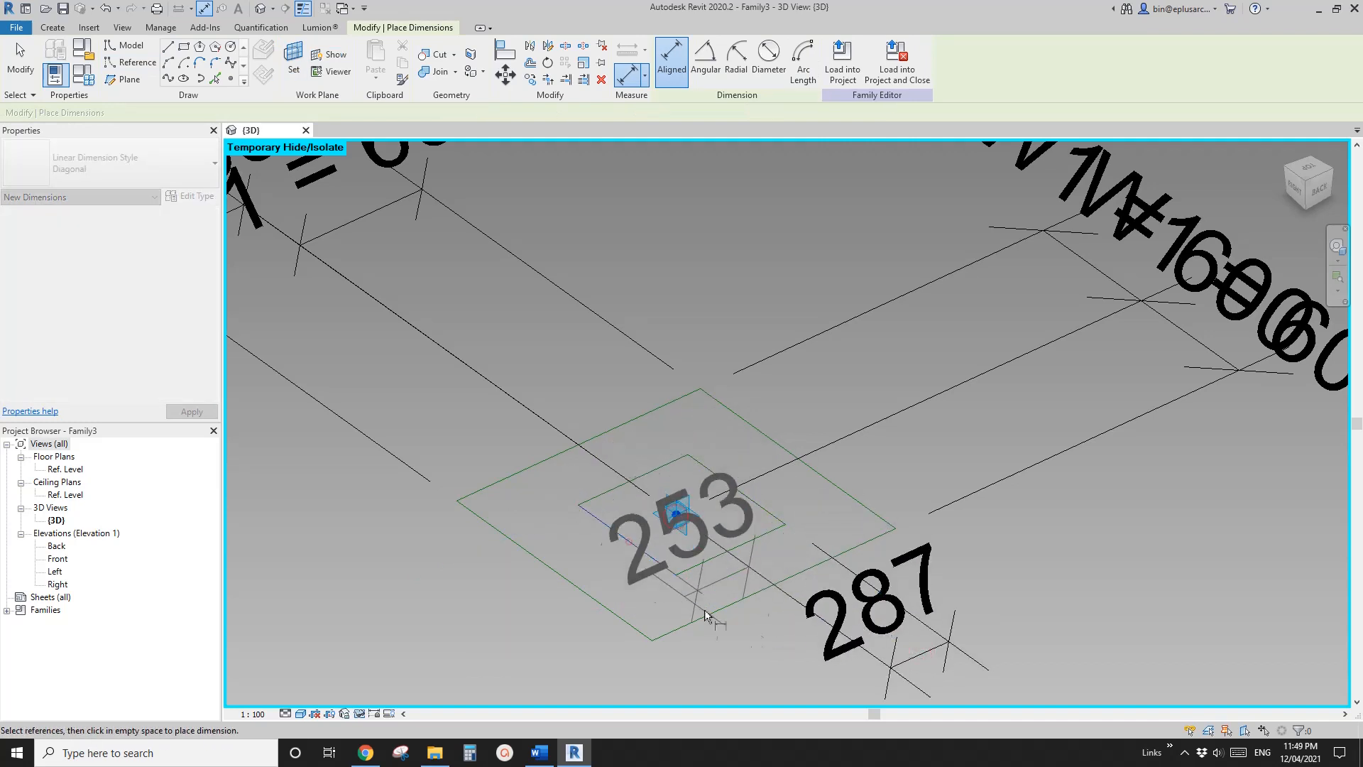
{"action": "left_click", "coordinate": [749, 625]}
{"action": "left_click", "coordinate": [759, 537]}
{"action": "left_click", "coordinate": [677, 516]}
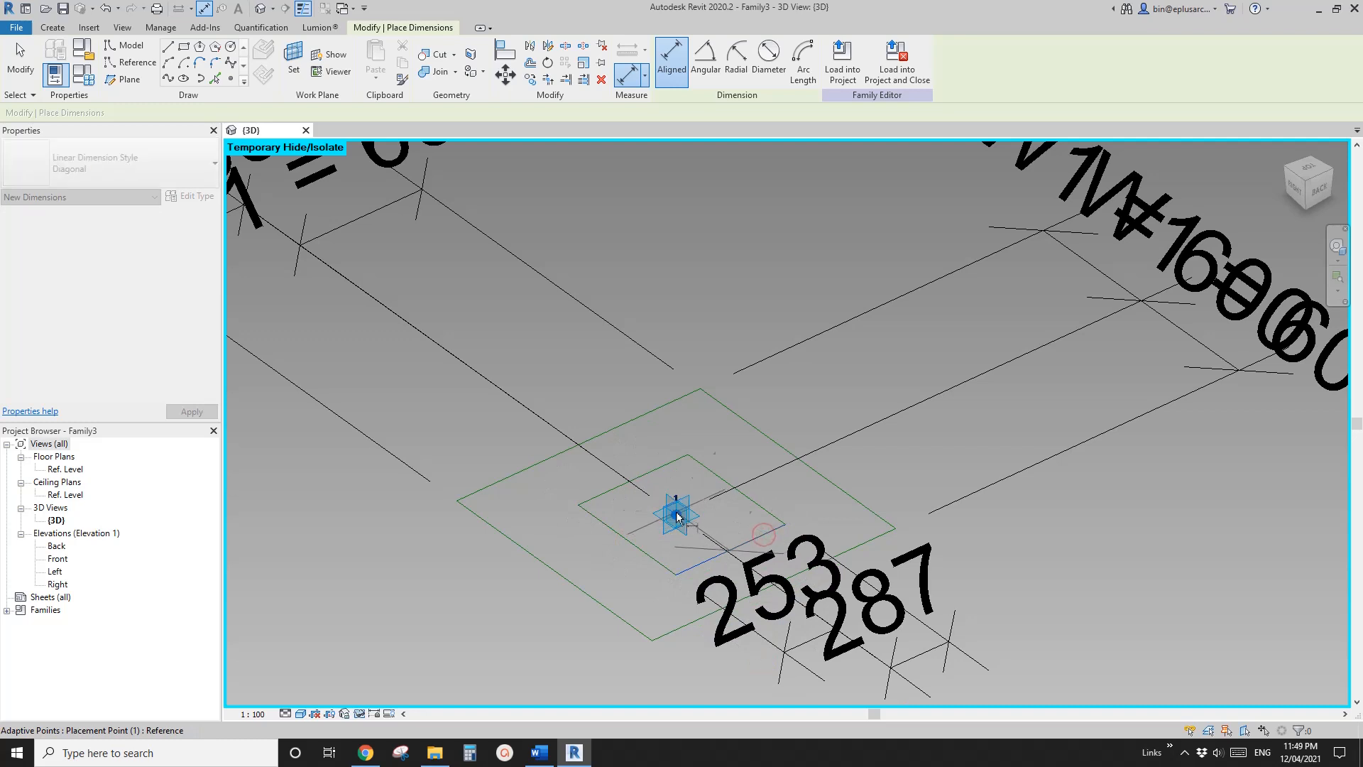
{"action": "left_click", "coordinate": [823, 418]}
{"action": "left_click", "coordinate": [671, 467]}
{"action": "left_click", "coordinate": [677, 516]}
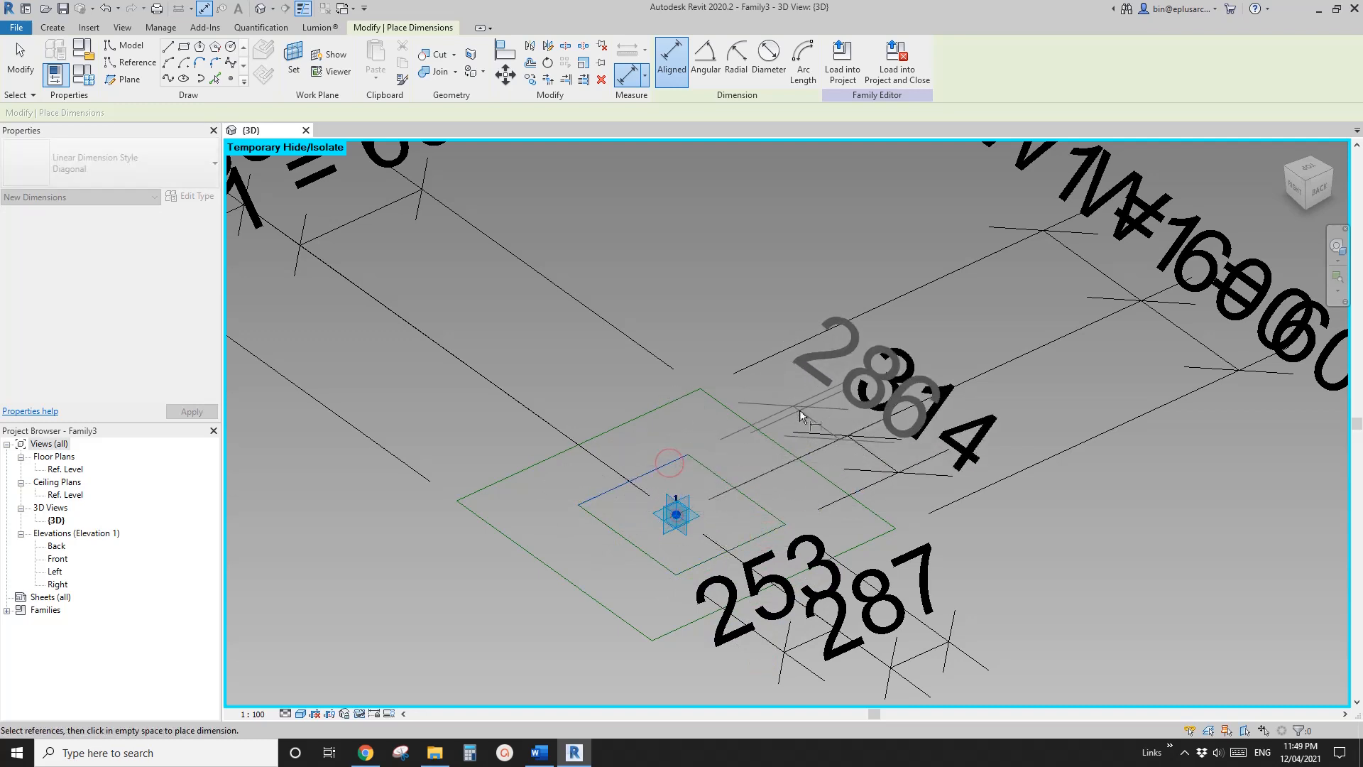
{"action": "left_click", "coordinate": [802, 406]}
{"action": "key", "text": "Escape"}
{"action": "key", "text": "Escape"}
Label the four dimensions of the inner base rectangle with the existing parameter W4
{"action": "left_click", "coordinate": [878, 348]}
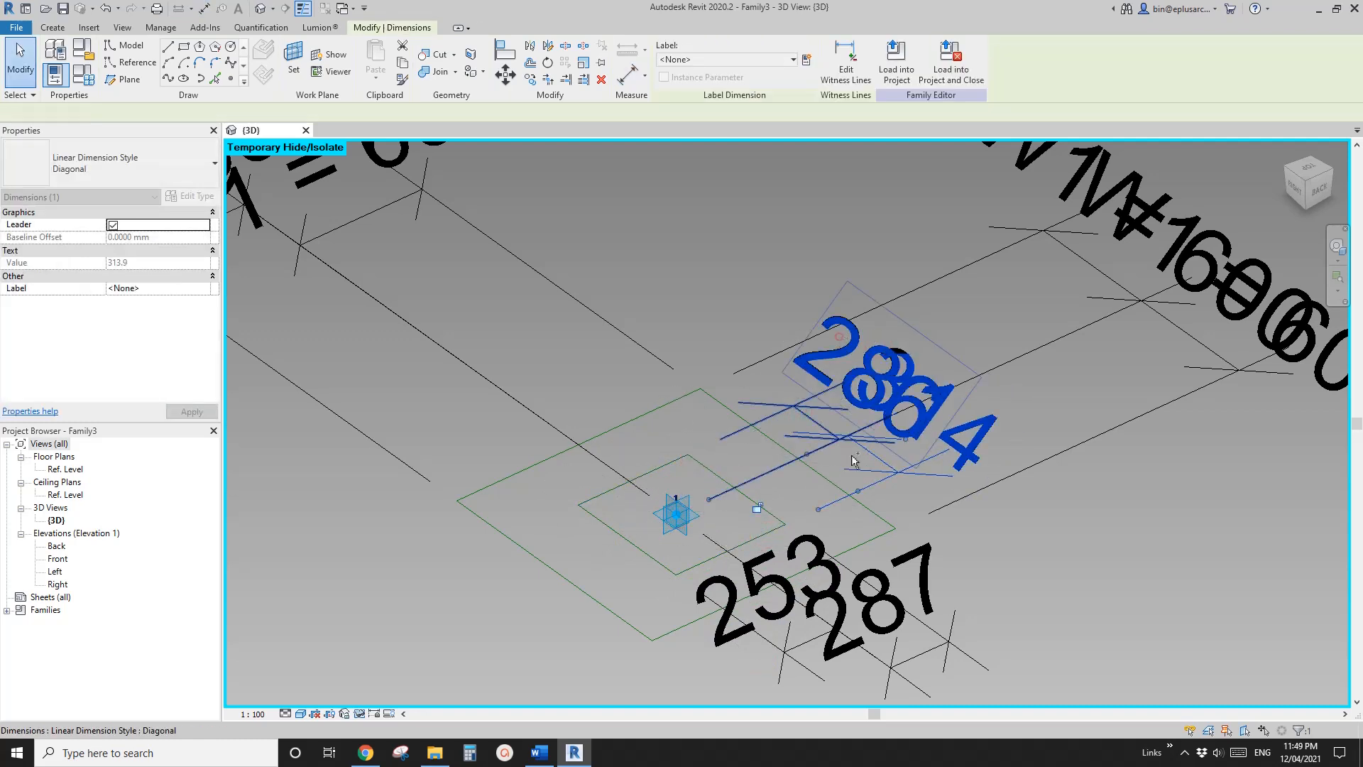
{"action": "left_click", "coordinate": [904, 576], "text": "ctrl"}
{"action": "left_click", "coordinate": [903, 576], "text": "ctrl"}
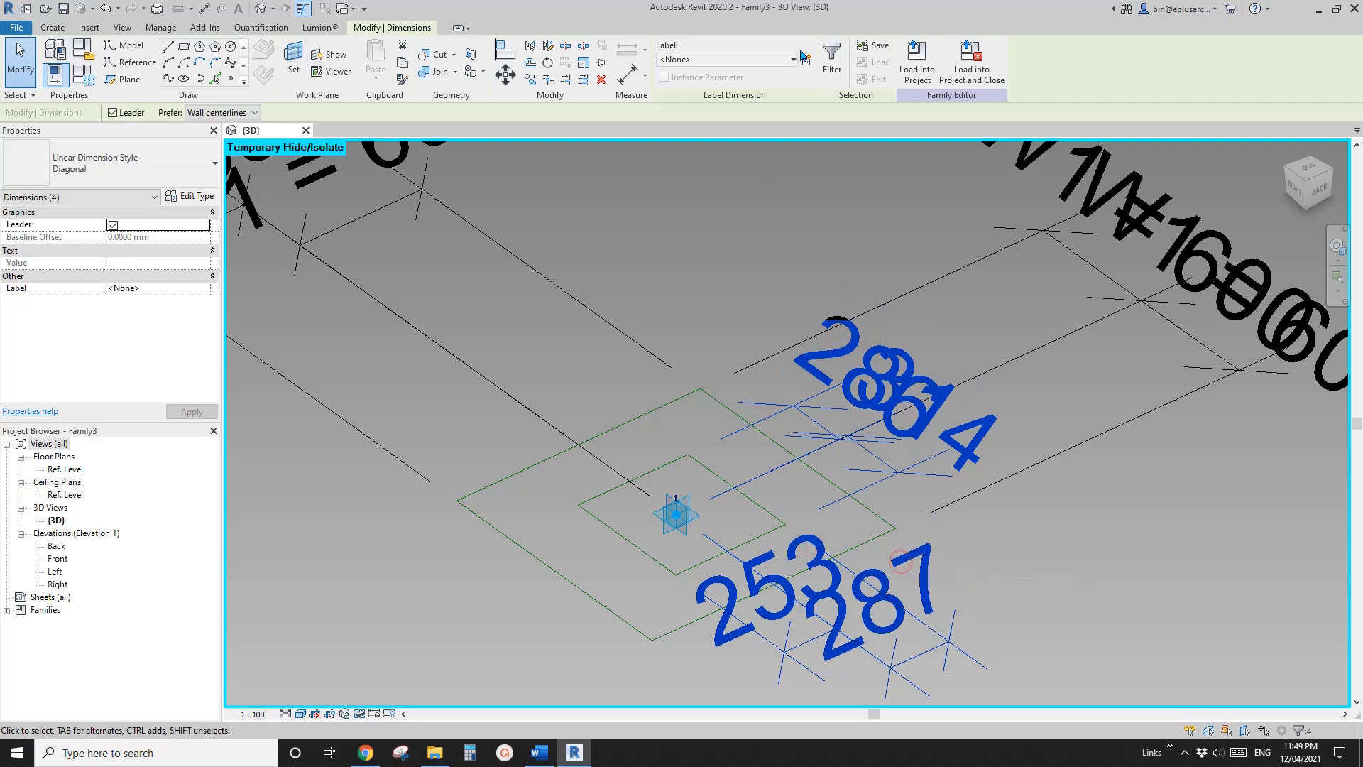
{"action": "left_click", "coordinate": [784, 58]}
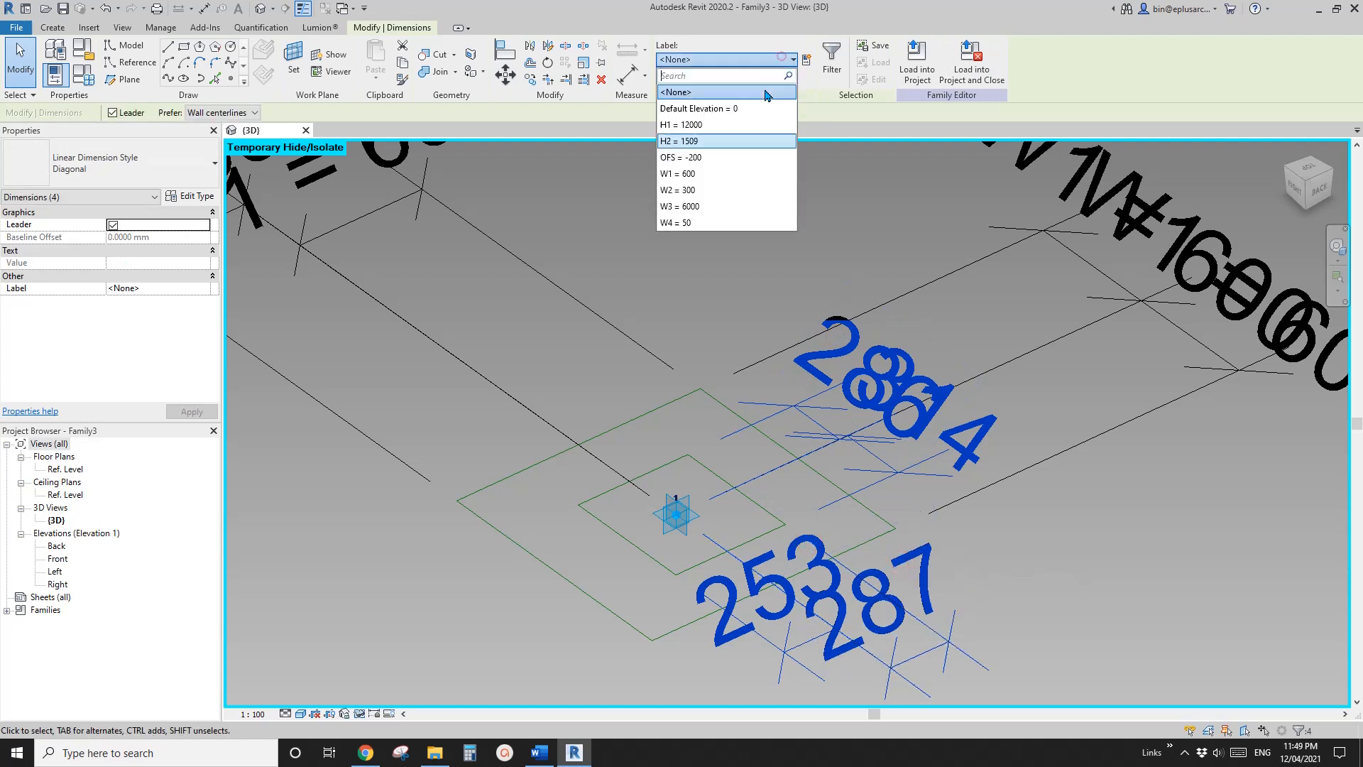
{"action": "left_click", "coordinate": [692, 223]}
{"action": "key", "text": "Escape"}
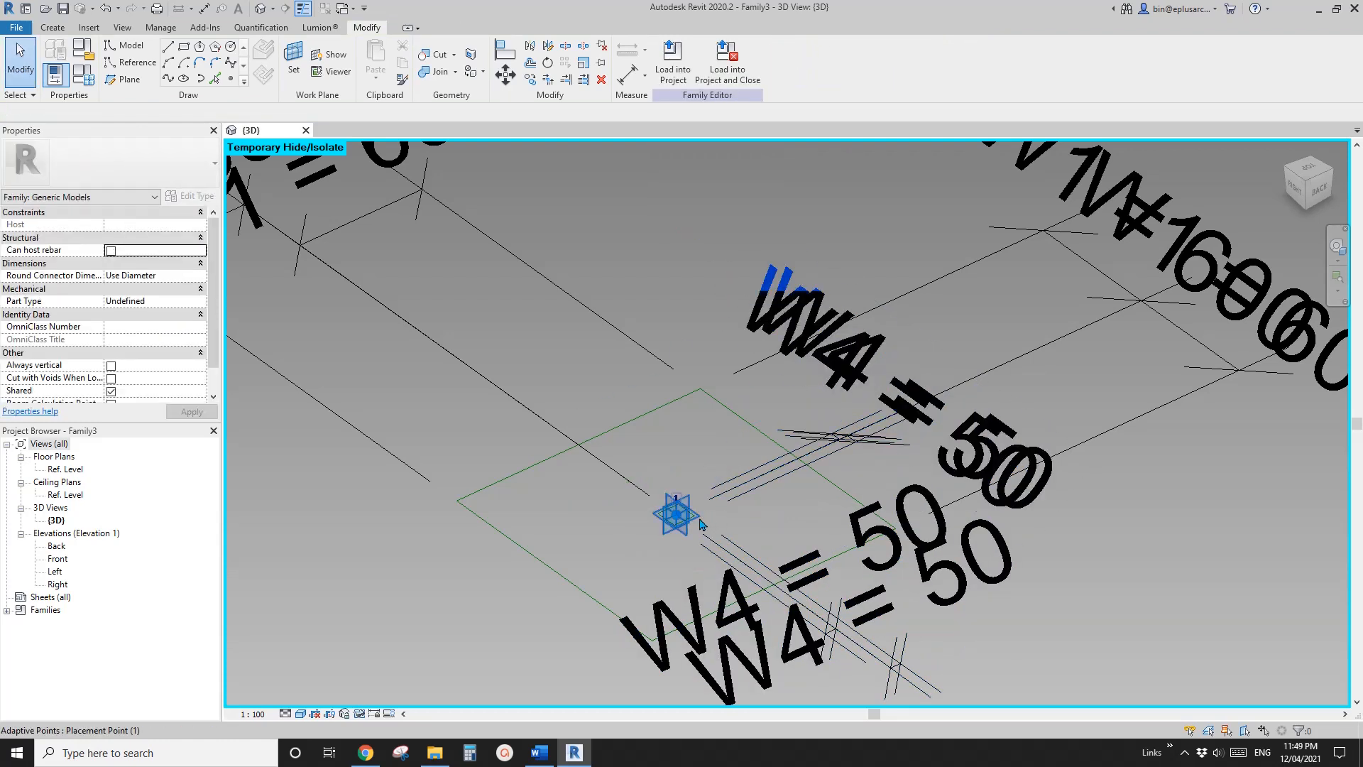
Create a void form through the column between the W4 rectangle at the base and the upper W4 rectangle
{"action": "scroll", "coordinate": [696, 520], "scroll_direction": "up", "scroll_amount": 3}
{"action": "left_click", "coordinate": [630, 455]}
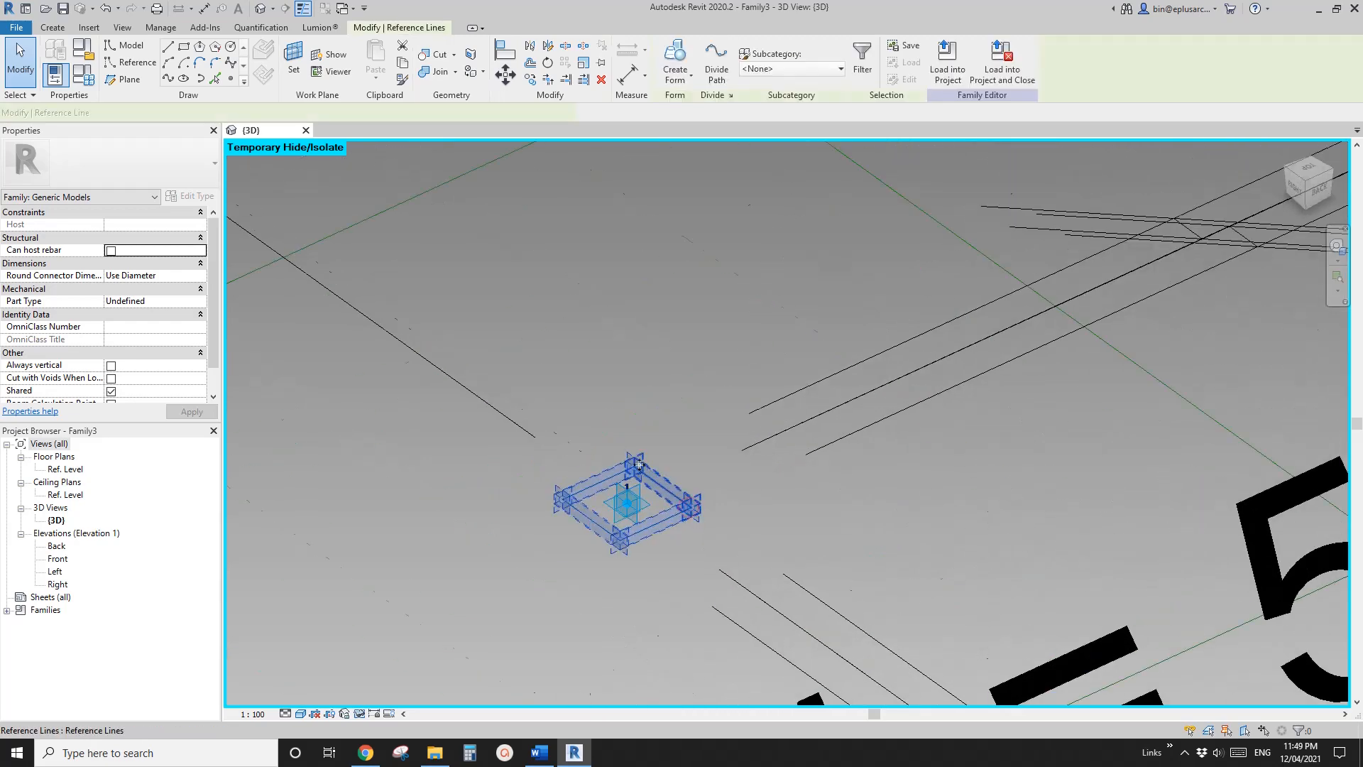
{"action": "scroll", "coordinate": [628, 369], "scroll_direction": "down", "scroll_amount": 4}
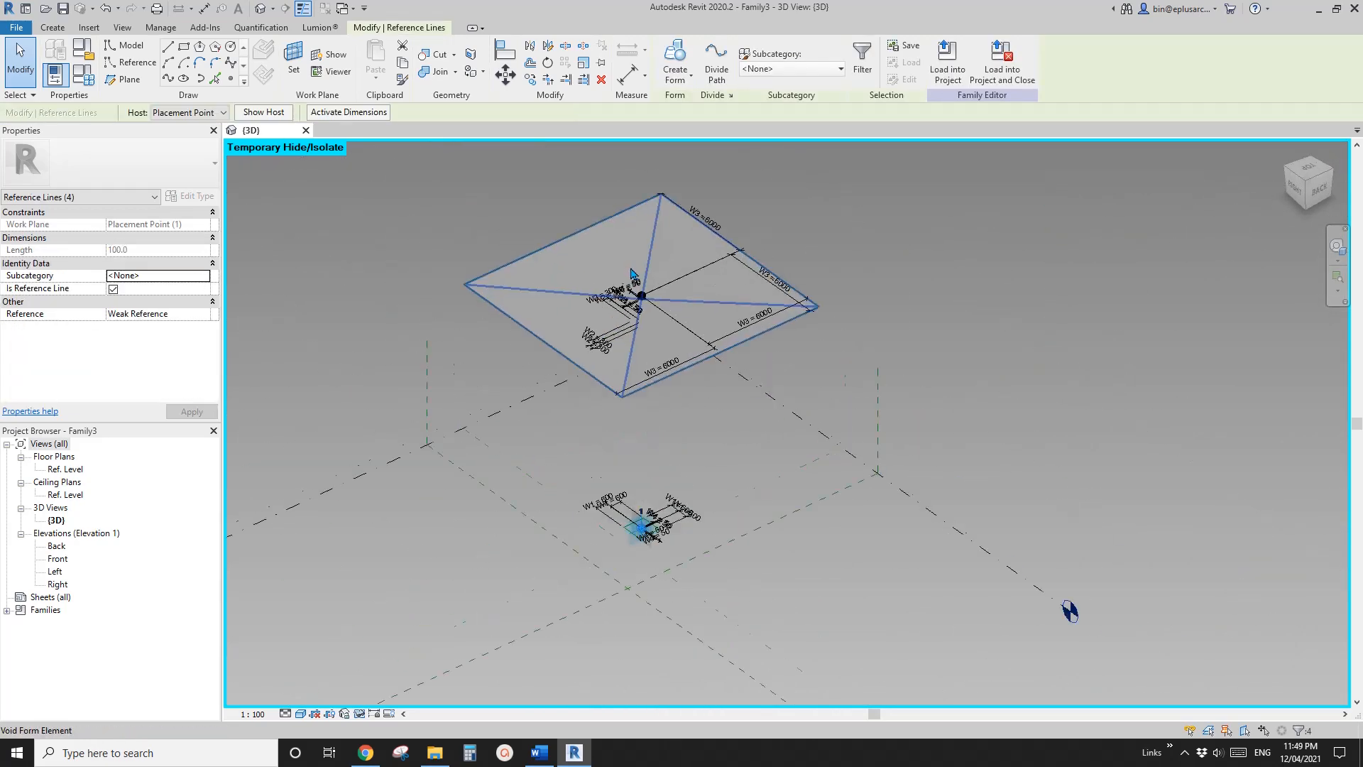
{"action": "scroll", "coordinate": [625, 316], "scroll_direction": "up", "scroll_amount": 8}
{"action": "scroll", "coordinate": [646, 355], "scroll_direction": "down", "scroll_amount": 1}
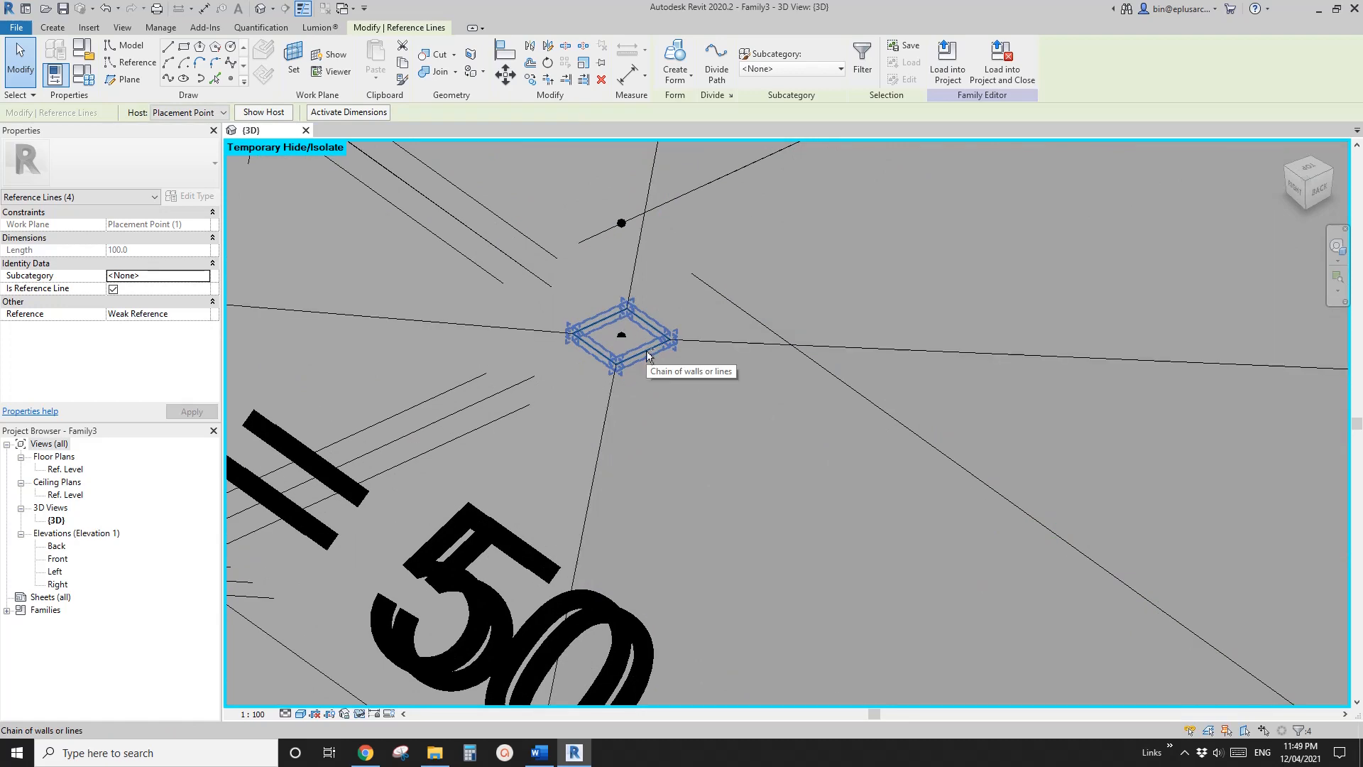
{"action": "left_click", "coordinate": [646, 350], "text": "ctrl"}
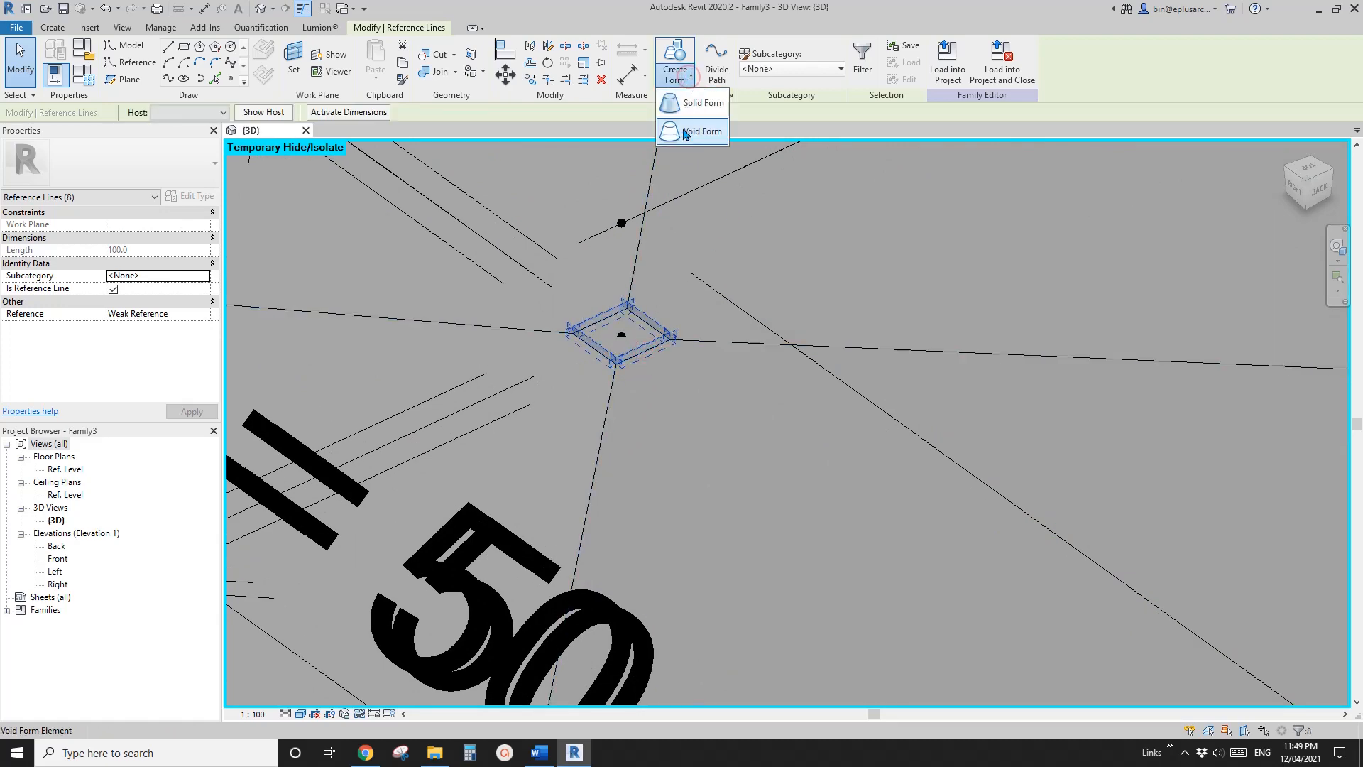
{"action": "left_click", "coordinate": [687, 132]}
{"action": "left_click", "coordinate": [839, 246]}
Examine the hollowed canopy and column from above, from the side and in an angled view
{"action": "scroll", "coordinate": [625, 323], "scroll_direction": "down", "scroll_amount": 5}
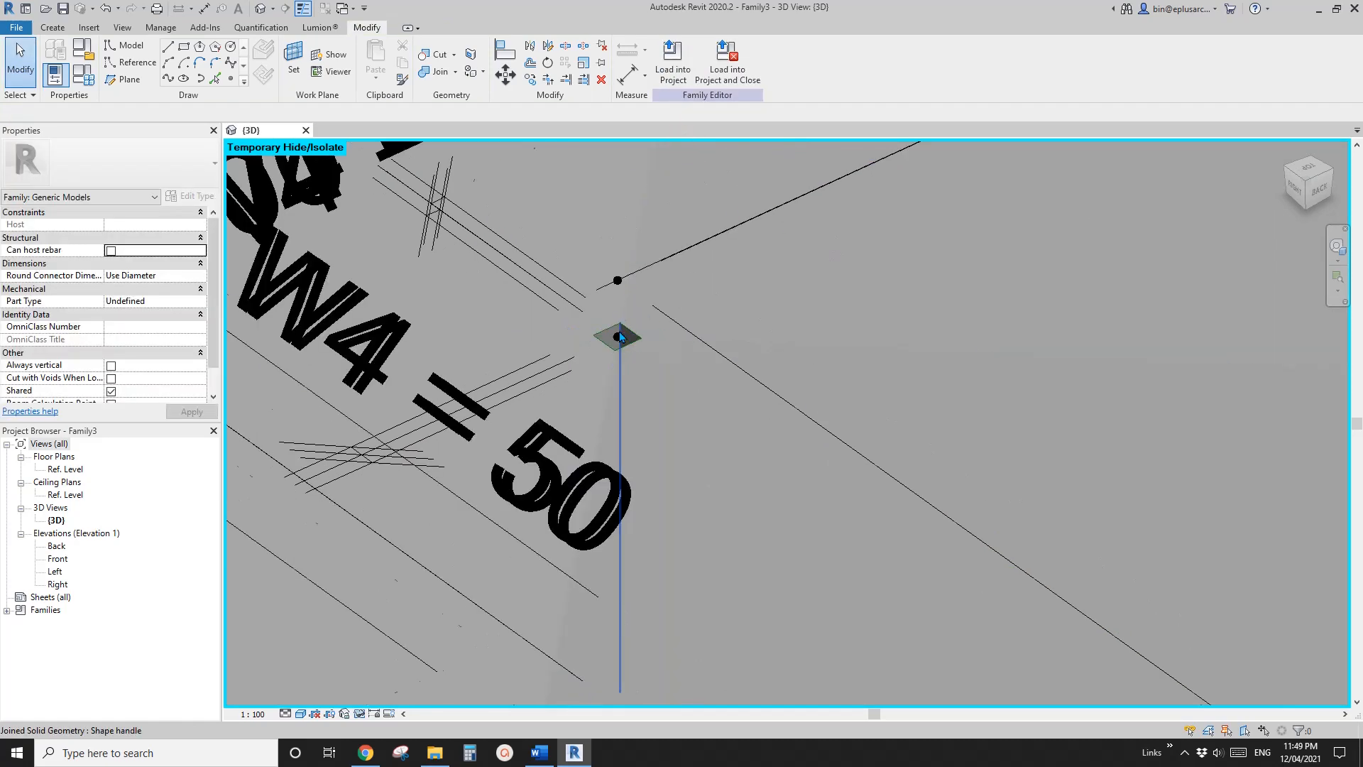
{"action": "scroll", "coordinate": [638, 317], "scroll_direction": "down", "scroll_amount": 6}
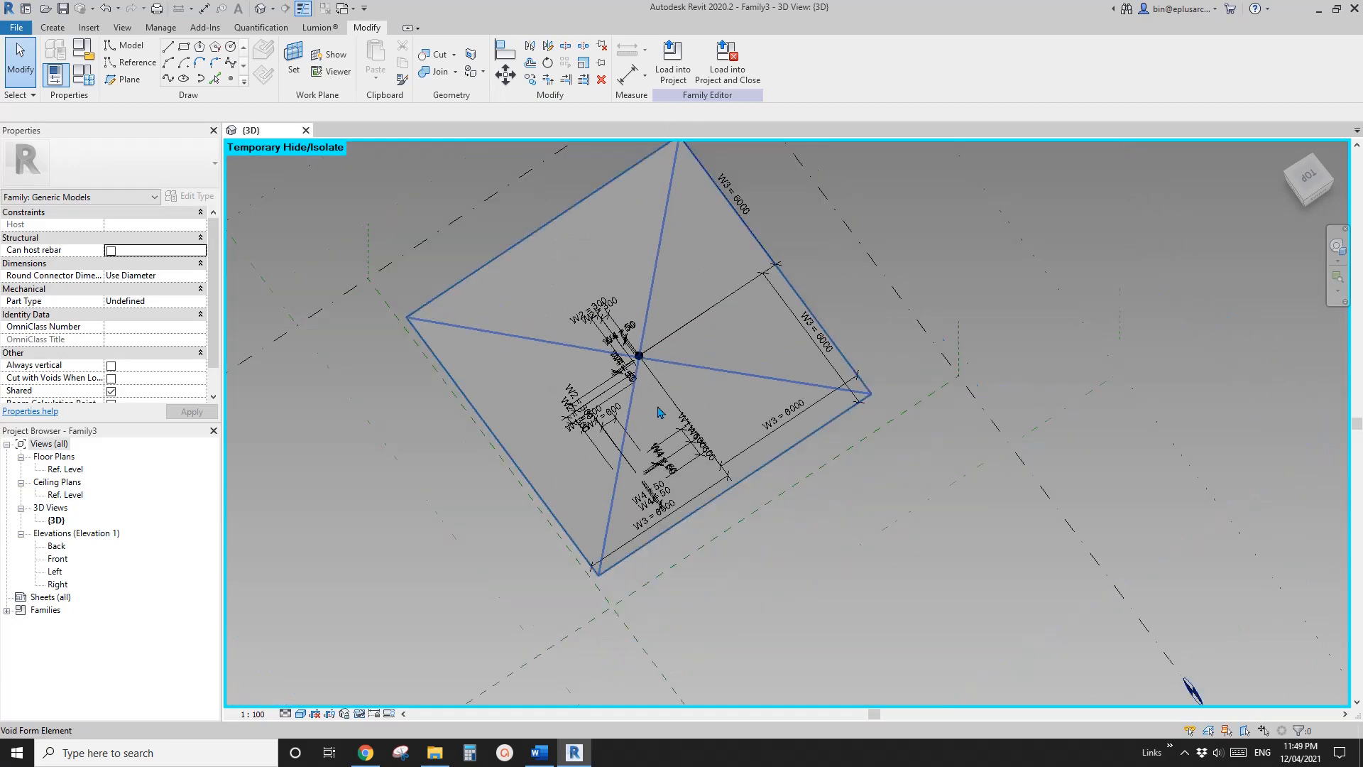
{"action": "mouse_move", "coordinate": [734, 196]}
{"action": "middle_mouse_down", "text": "shift"}
{"action": "mouse_move", "coordinate": [816, 426]}
{"action": "mouse_move", "coordinate": [900, 413]}
{"action": "mouse_move", "coordinate": [823, 366]}
{"action": "mouse_move", "coordinate": [827, 461]}
{"action": "mouse_move", "coordinate": [778, 499]}
{"action": "mouse_move", "coordinate": [742, 398]}
{"action": "mouse_move", "coordinate": [834, 470]}
{"action": "mouse_move", "coordinate": [780, 420]}
{"action": "middle_mouse_up", "text": "shift"}
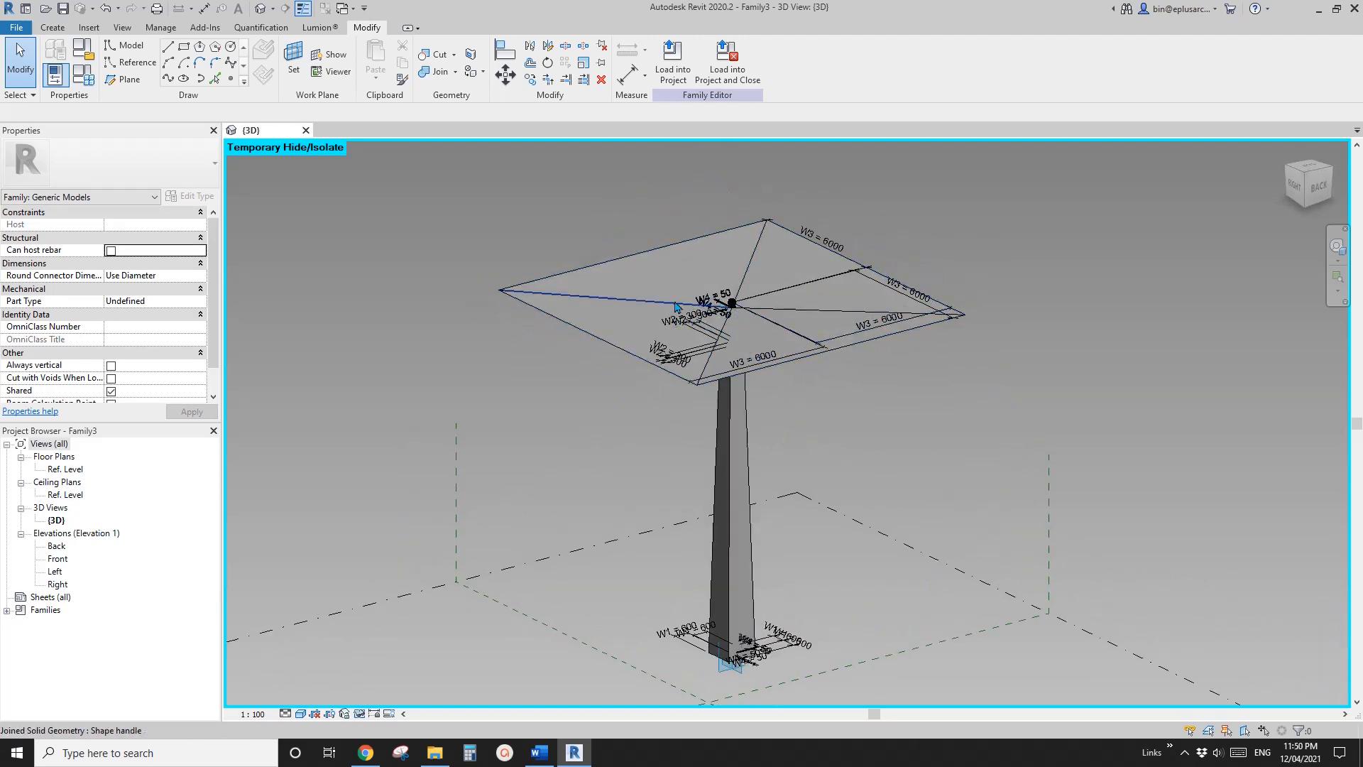
{"action": "middle_click_drag", "start_coordinate": [656, 304], "coordinate": [730, 307], "text": "shift"}
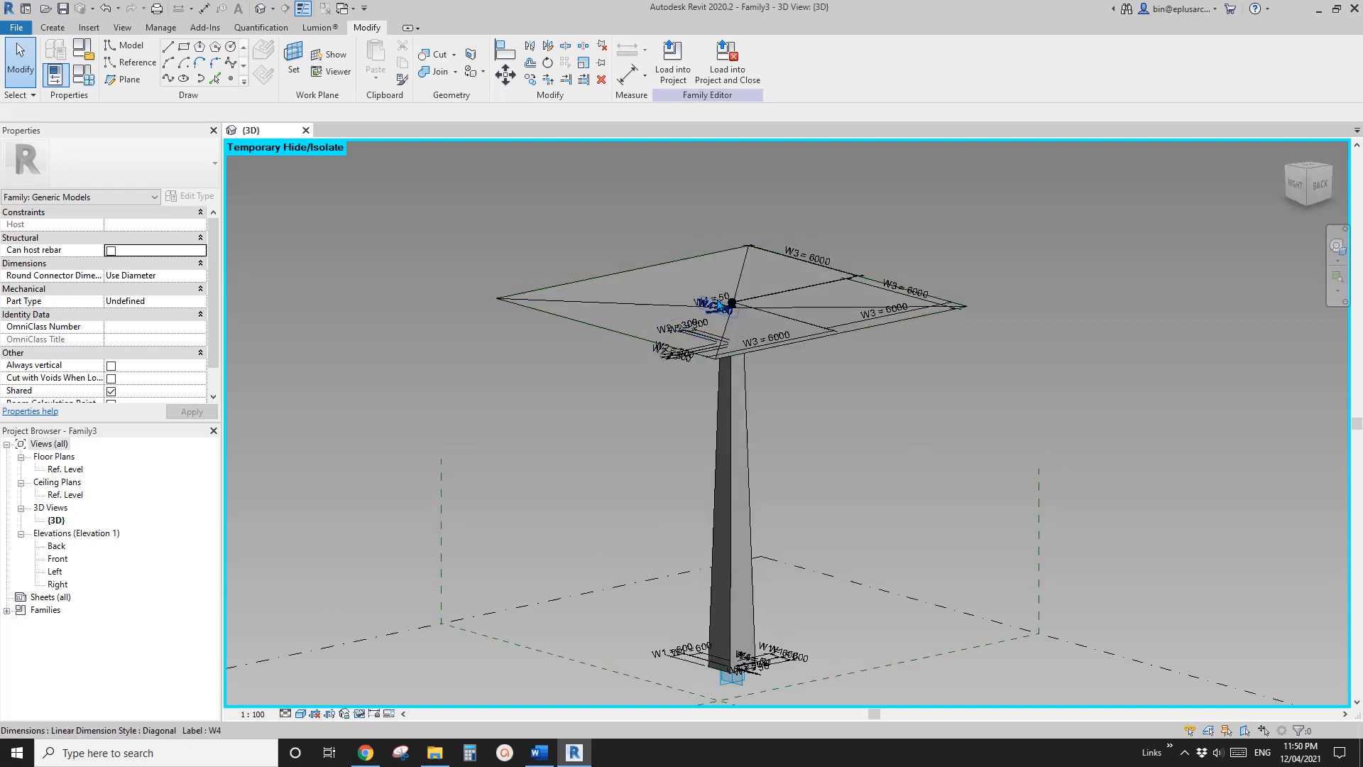
{"action": "middle_click_drag", "start_coordinate": [709, 344], "coordinate": [810, 356], "text": "shift"}
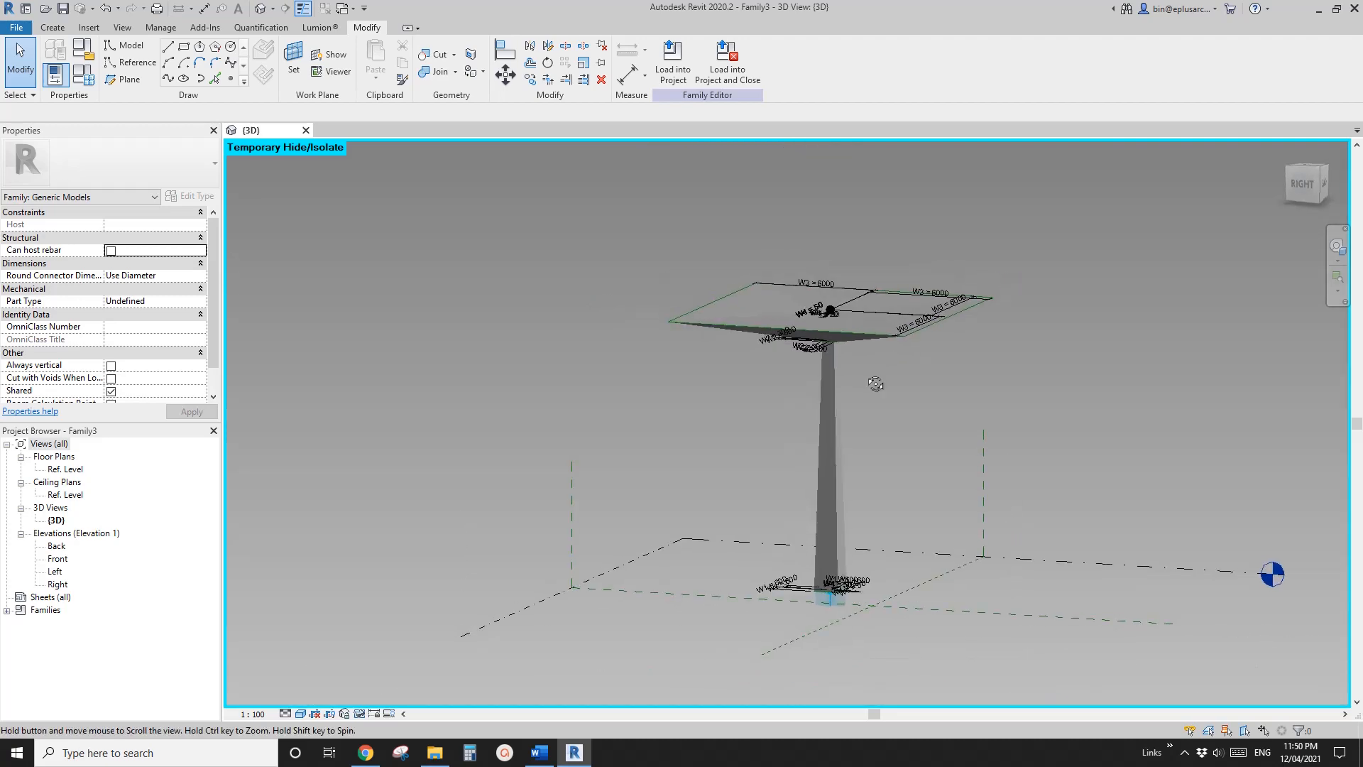
{"action": "middle_click_drag", "start_coordinate": [878, 389], "coordinate": [930, 450]}
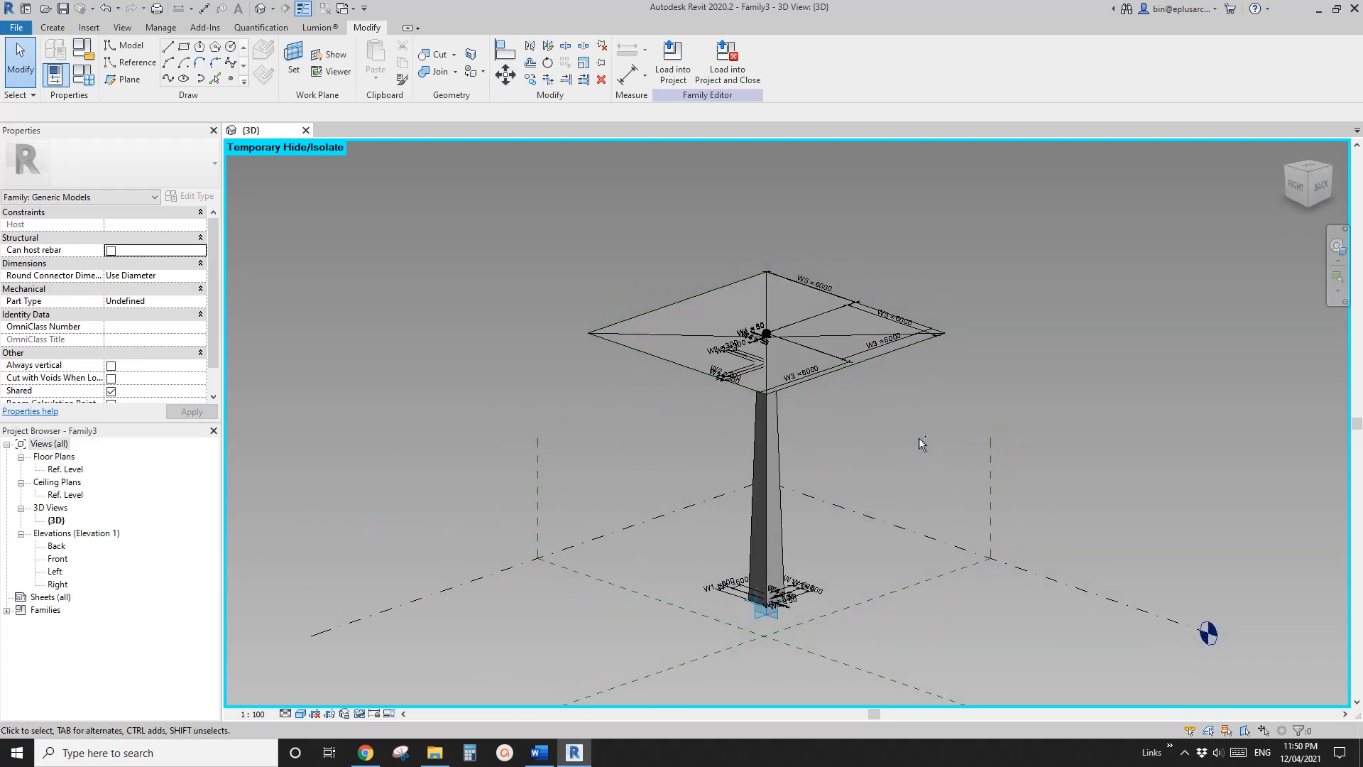